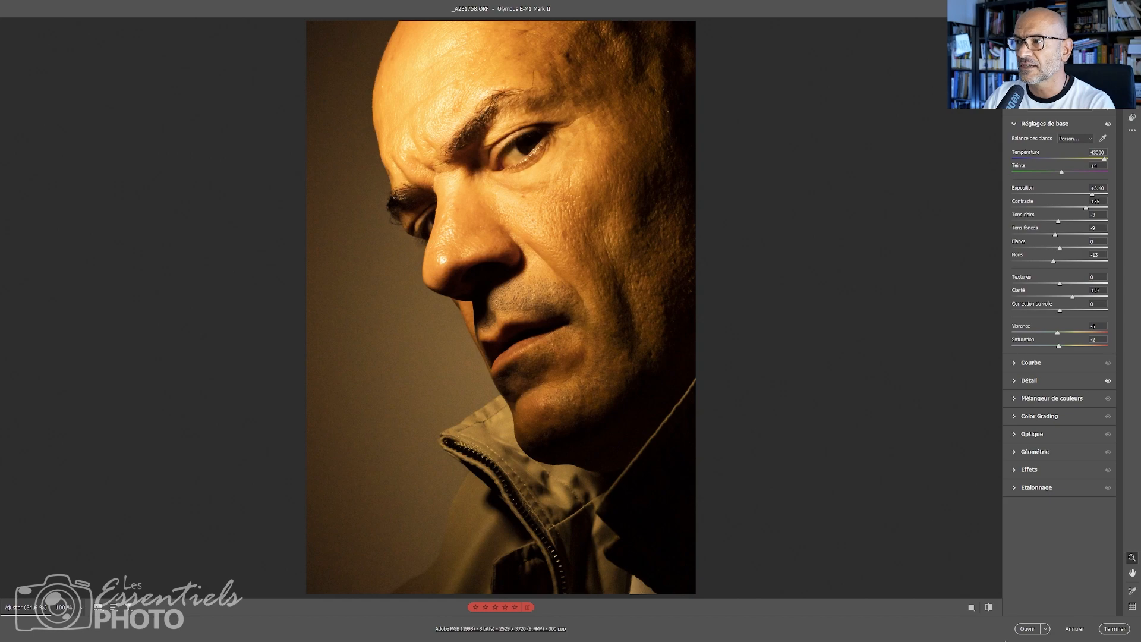
Open the developed raw portrait in Photoshop and set the foreground colour to turquoise 1ad1be
{"action": "left_click", "coordinate": [1028, 628]}
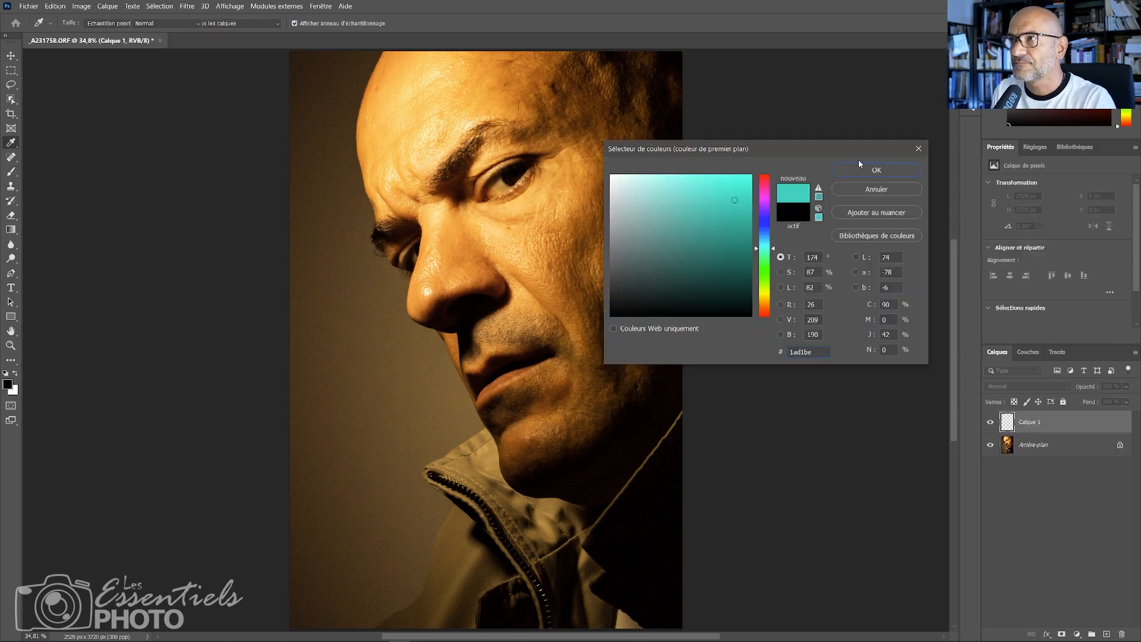
{"action": "left_click", "coordinate": [859, 159]}
Trace the head and collar contour and the facial shadow boundary in turquoise on the new layer, and paint over both eyes
{"action": "mouse_move", "coordinate": [386, 53]}
{"action": "left_mouse_down"}
{"action": "mouse_move", "coordinate": [361, 179]}
{"action": "mouse_move", "coordinate": [427, 339]}
{"action": "mouse_move", "coordinate": [480, 410]}
{"action": "mouse_move", "coordinate": [429, 479]}
{"action": "mouse_move", "coordinate": [517, 556]}
{"action": "mouse_move", "coordinate": [541, 627]}
{"action": "left_mouse_up"}
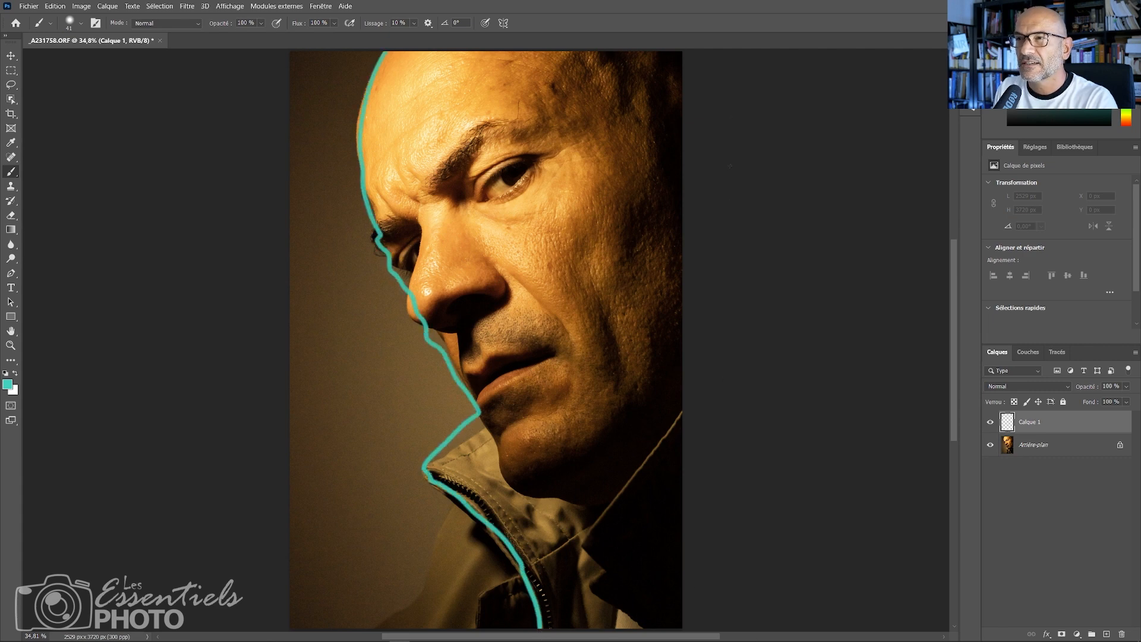
{"action": "mouse_move", "coordinate": [730, 166]}
{"action": "left_mouse_down"}
{"action": "mouse_move", "coordinate": [667, 50]}
{"action": "mouse_move", "coordinate": [387, 48]}
{"action": "left_mouse_up"}
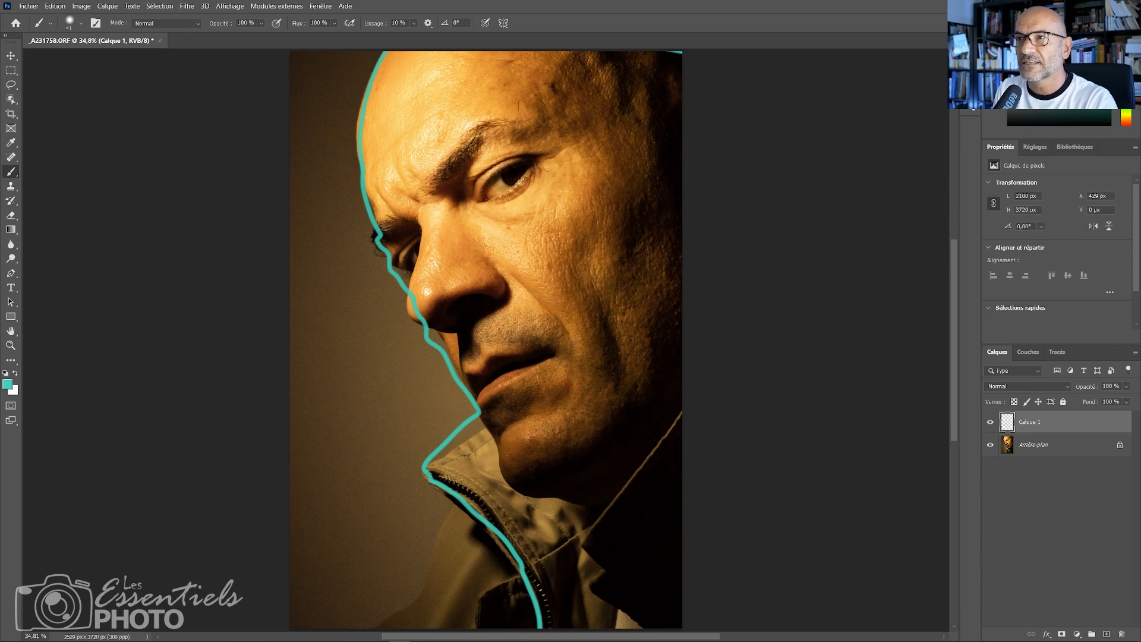
{"action": "key", "text": "f"}
{"action": "mouse_move", "coordinate": [605, 75]}
{"action": "left_mouse_down"}
{"action": "mouse_move", "coordinate": [522, 172]}
{"action": "mouse_move", "coordinate": [541, 262]}
{"action": "mouse_move", "coordinate": [629, 306]}
{"action": "mouse_move", "coordinate": [619, 381]}
{"action": "mouse_move", "coordinate": [747, 369]}
{"action": "left_mouse_up"}
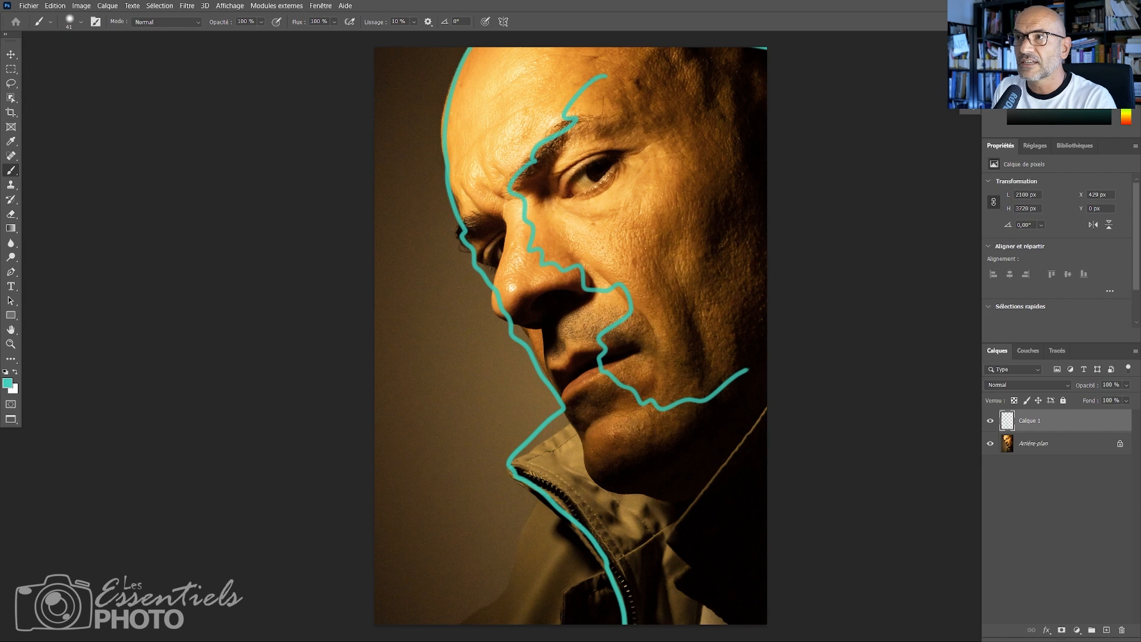
{"action": "mouse_move", "coordinate": [595, 159]}
{"action": "left_mouse_down"}
{"action": "mouse_move", "coordinate": [559, 196]}
{"action": "mouse_move", "coordinate": [586, 162]}
{"action": "mouse_move", "coordinate": [603, 173]}
{"action": "mouse_move", "coordinate": [579, 173]}
{"action": "left_mouse_up"}
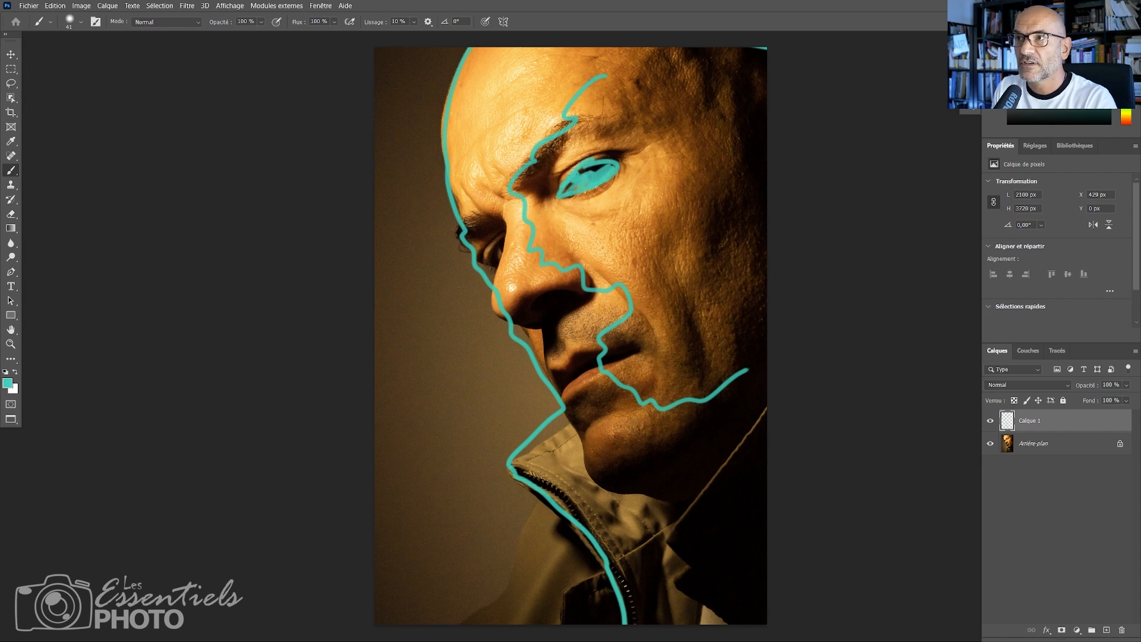
{"action": "mouse_move", "coordinate": [500, 250]}
{"action": "left_mouse_down"}
{"action": "mouse_move", "coordinate": [495, 262]}
{"action": "mouse_move", "coordinate": [500, 245]}
{"action": "left_mouse_up"}
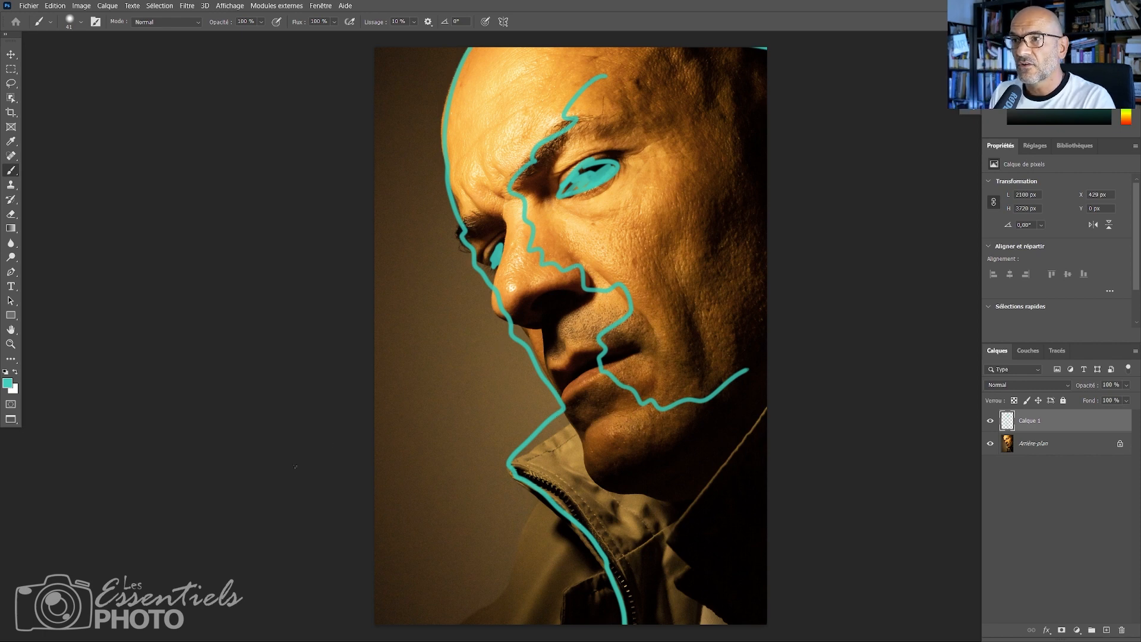
Sketch an arrow and flowing shapes over the background beside the face, and delete the sketch layer
{"action": "mouse_move", "coordinate": [379, 402]}
{"action": "left_mouse_down"}
{"action": "mouse_move", "coordinate": [416, 408]}
{"action": "mouse_move", "coordinate": [385, 440]}
{"action": "mouse_move", "coordinate": [418, 406]}
{"action": "mouse_move", "coordinate": [392, 423]}
{"action": "left_mouse_up"}
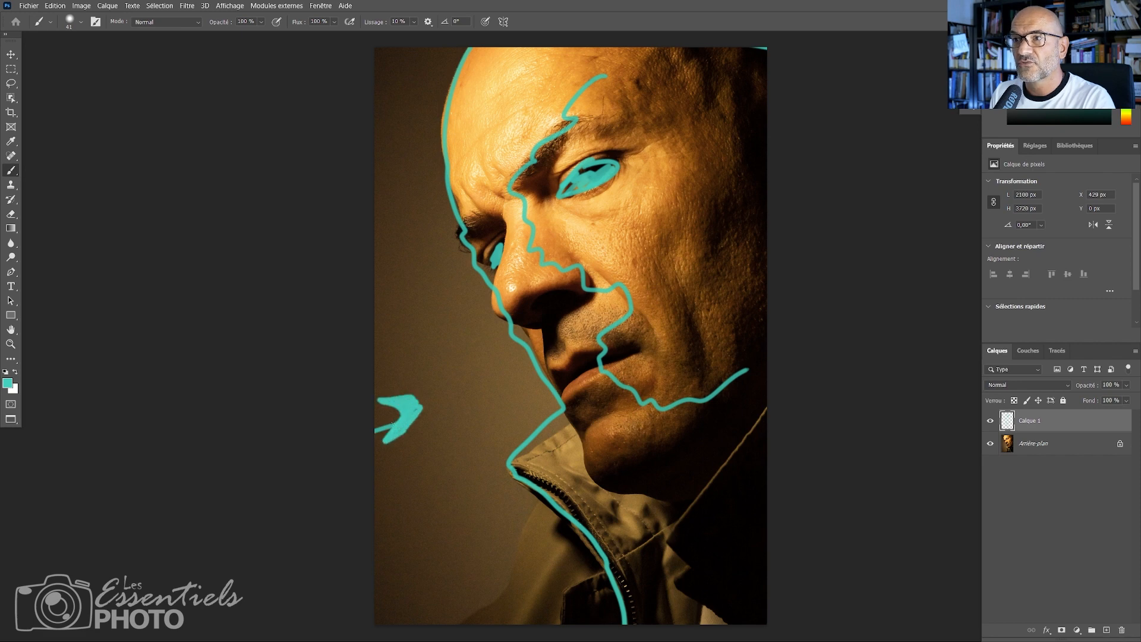
{"action": "mouse_move", "coordinate": [485, 307]}
{"action": "left_mouse_down"}
{"action": "mouse_move", "coordinate": [415, 619]}
{"action": "mouse_move", "coordinate": [419, 579]}
{"action": "mouse_move", "coordinate": [532, 572]}
{"action": "mouse_move", "coordinate": [500, 476]}
{"action": "mouse_move", "coordinate": [429, 396]}
{"action": "mouse_move", "coordinate": [459, 306]}
{"action": "mouse_move", "coordinate": [459, 345]}
{"action": "mouse_move", "coordinate": [403, 484]}
{"action": "mouse_move", "coordinate": [415, 622]}
{"action": "left_mouse_up"}
{"action": "mouse_move", "coordinate": [390, 555]}
{"action": "left_mouse_down"}
{"action": "mouse_move", "coordinate": [479, 491]}
{"action": "mouse_move", "coordinate": [483, 343]}
{"action": "left_mouse_up"}
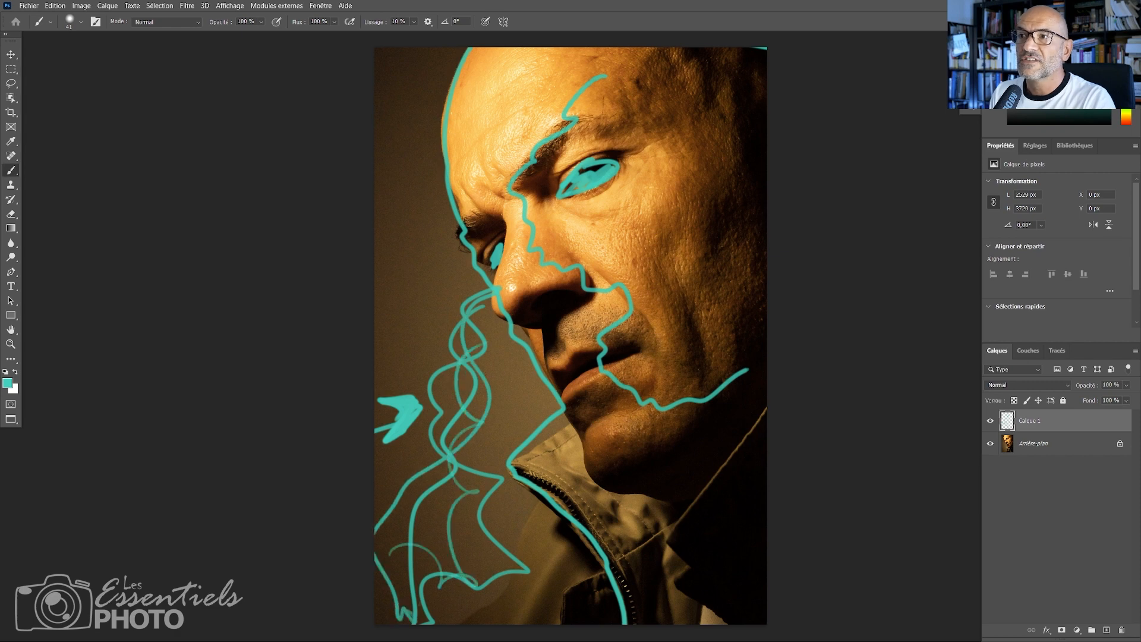
{"action": "mouse_move", "coordinate": [462, 303]}
{"action": "left_mouse_down"}
{"action": "mouse_move", "coordinate": [489, 432]}
{"action": "mouse_move", "coordinate": [473, 525]}
{"action": "mouse_move", "coordinate": [522, 586]}
{"action": "left_mouse_up"}
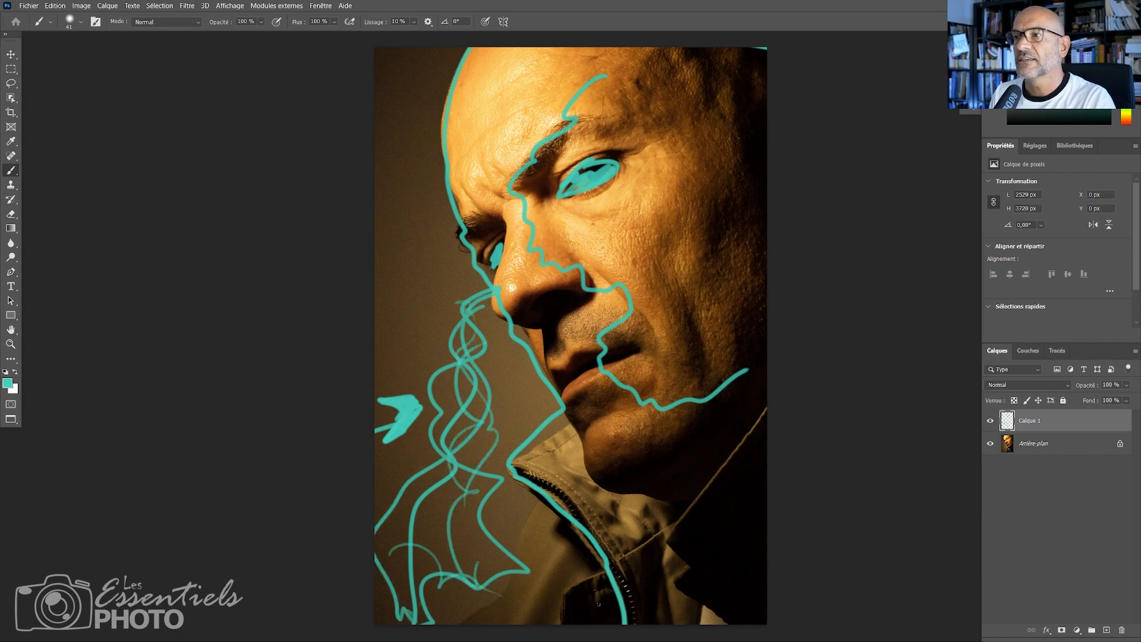
{"action": "key", "text": "Delete"}
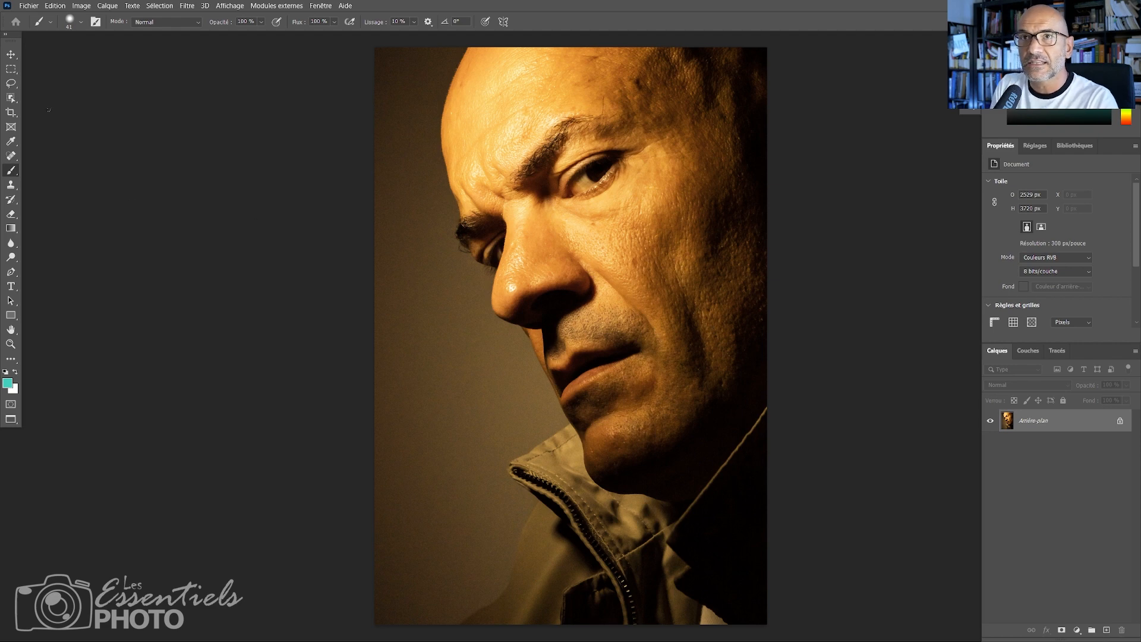
Select the man's head with the Object Selection tool, refreshing the object finder first
{"action": "left_click", "coordinate": [16, 100]}
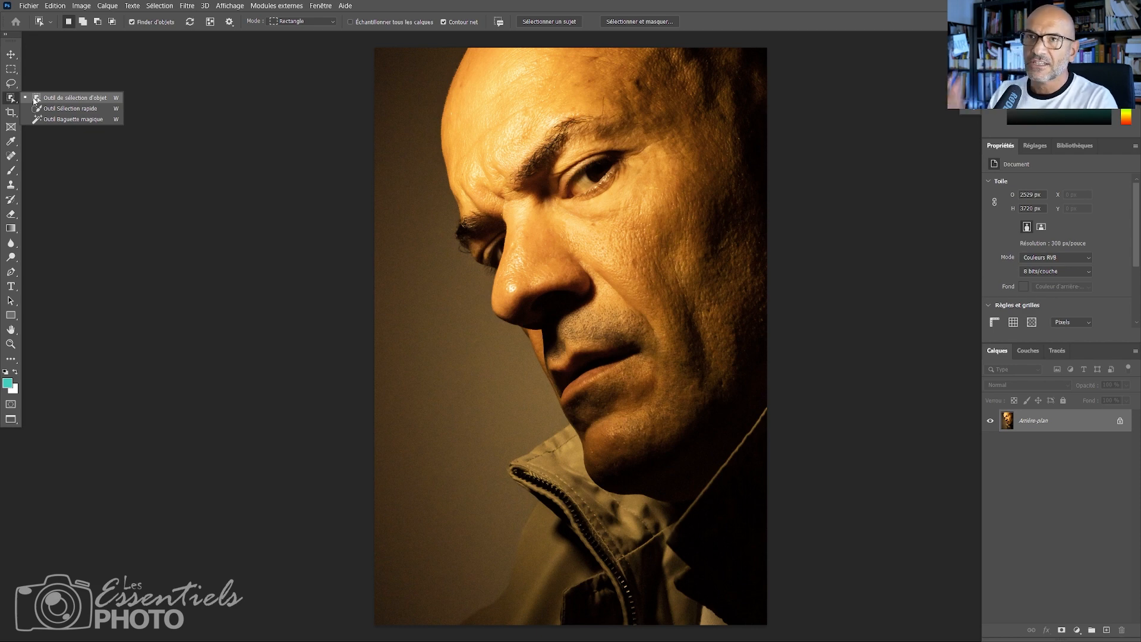
{"action": "left_click", "coordinate": [89, 98]}
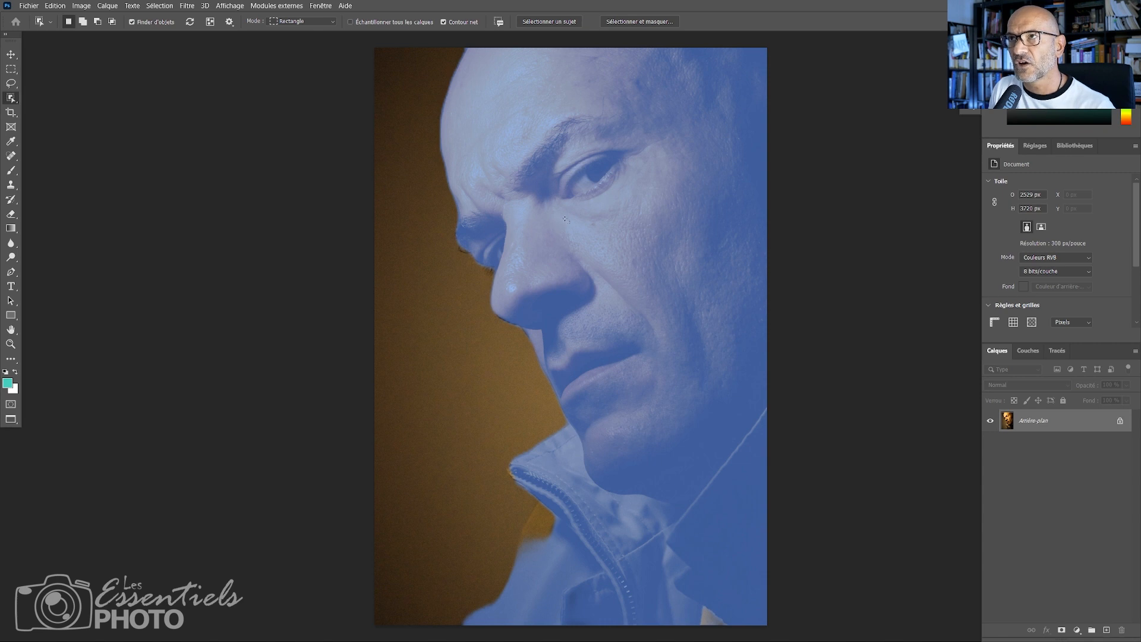
{"action": "right_click", "coordinate": [12, 101]}
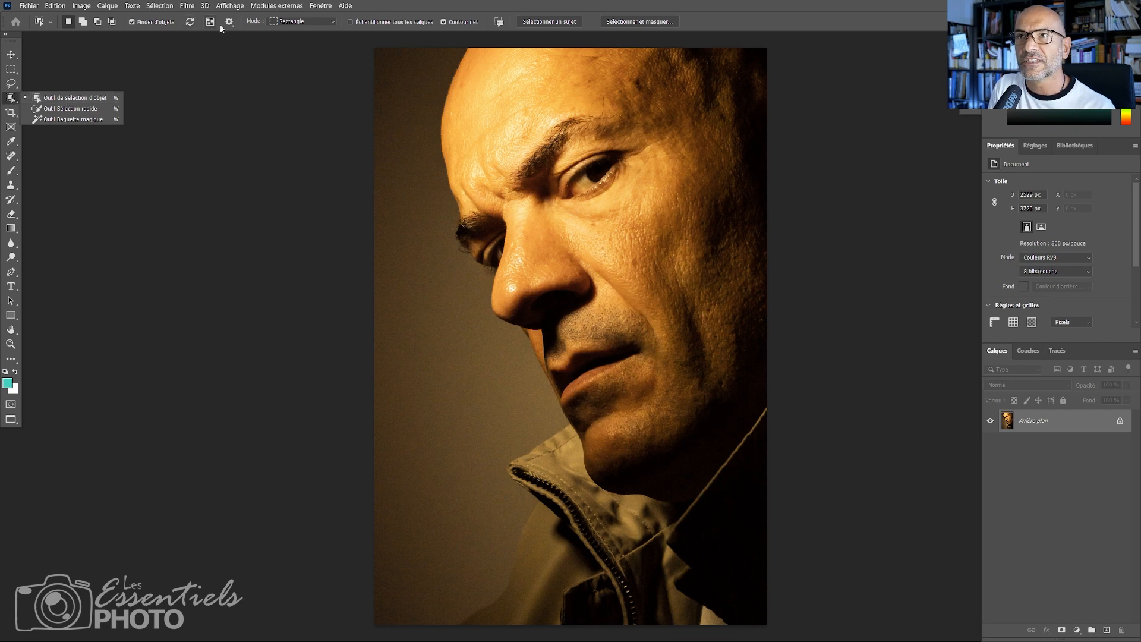
{"action": "left_click", "coordinate": [28, 97]}
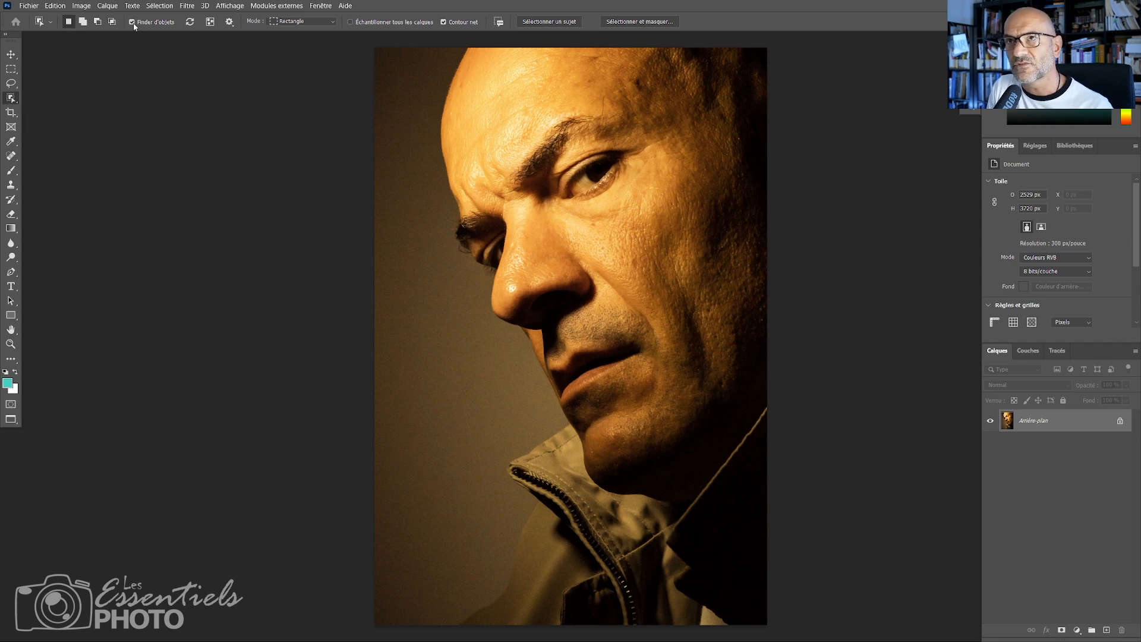
{"action": "left_click", "coordinate": [191, 24]}
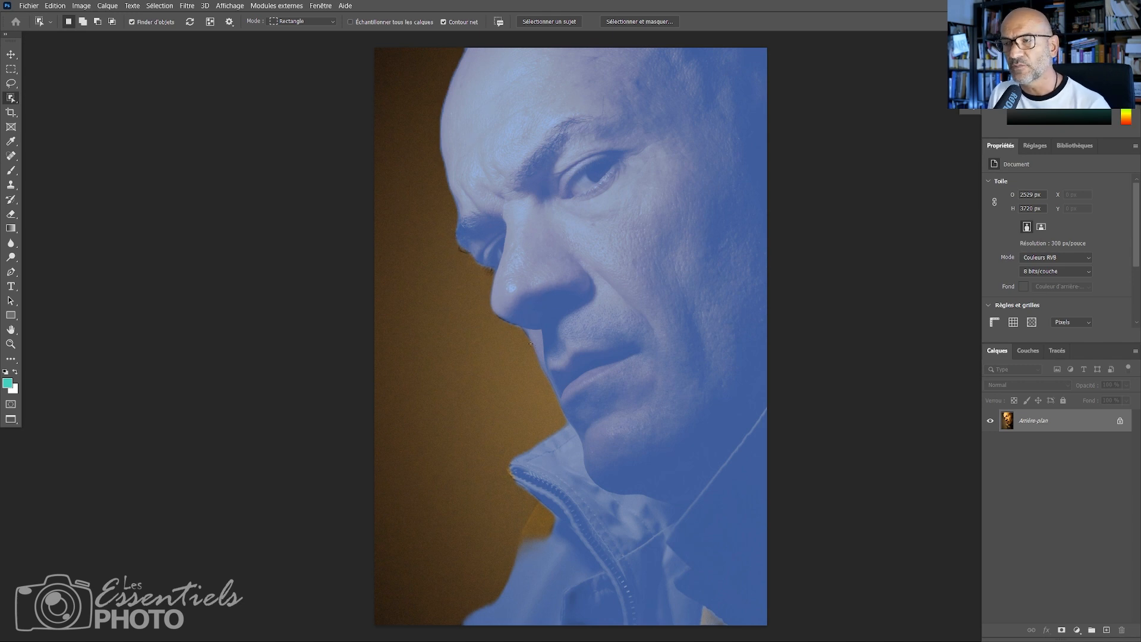
{"action": "left_click", "coordinate": [618, 302]}
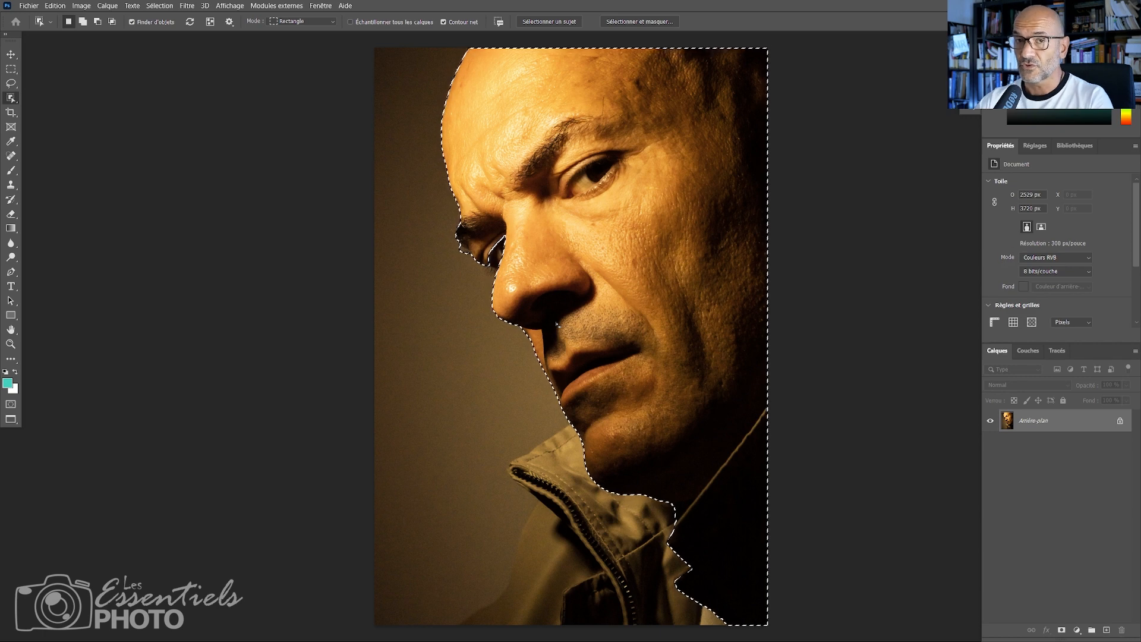
Show the selection as a Quick Mask and brush the far eye into it, masking out the stray patch beside the eyebrow
{"action": "key", "text": "q"}
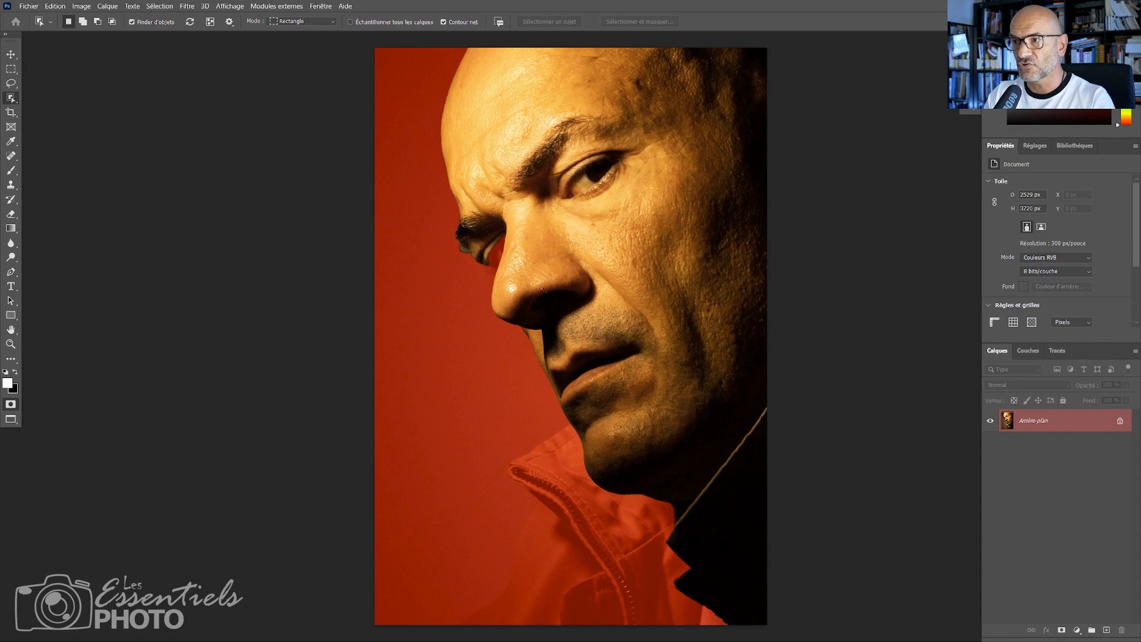
{"action": "scroll", "coordinate": [541, 288], "scroll_direction": "up", "scroll_amount": 10}
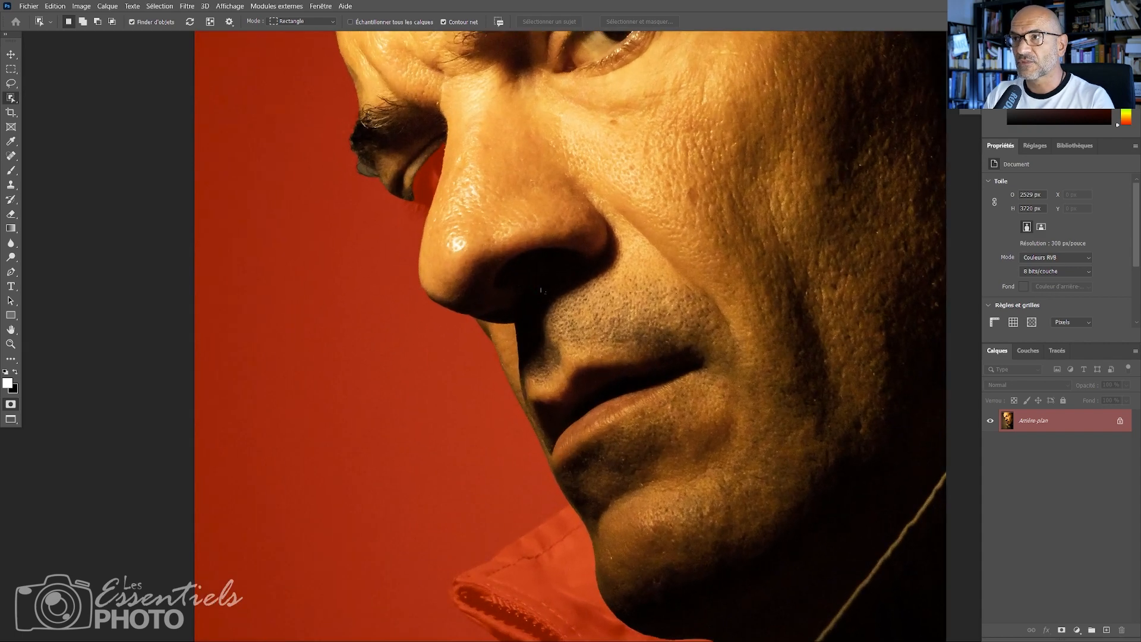
{"action": "scroll", "coordinate": [496, 205], "scroll_direction": "down", "scroll_amount": 5}
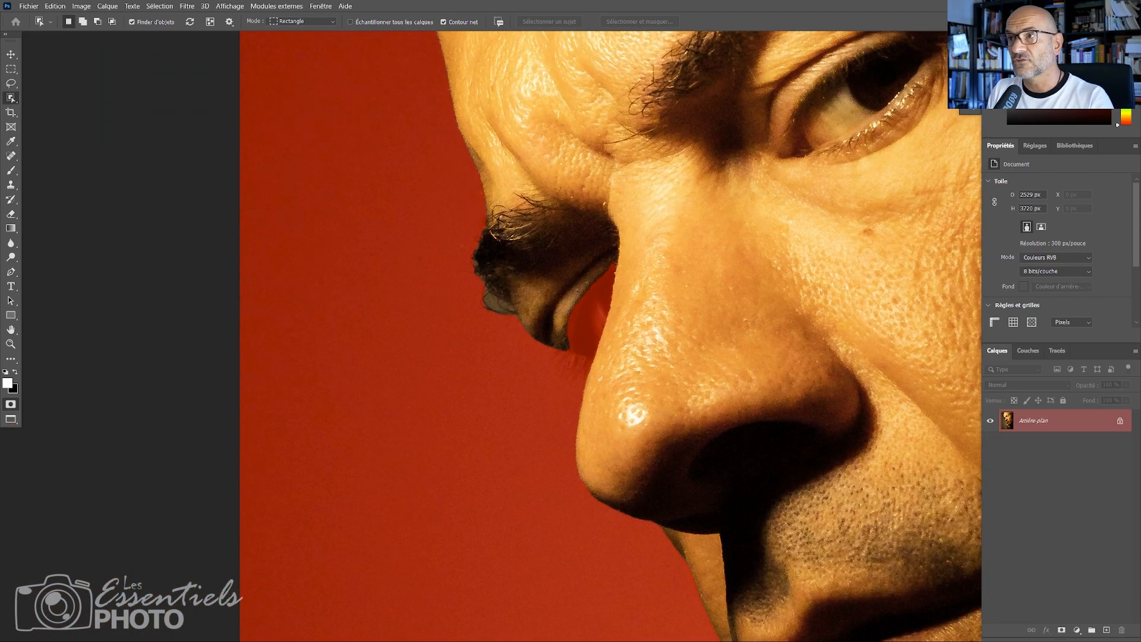
{"action": "key", "text": "b"}
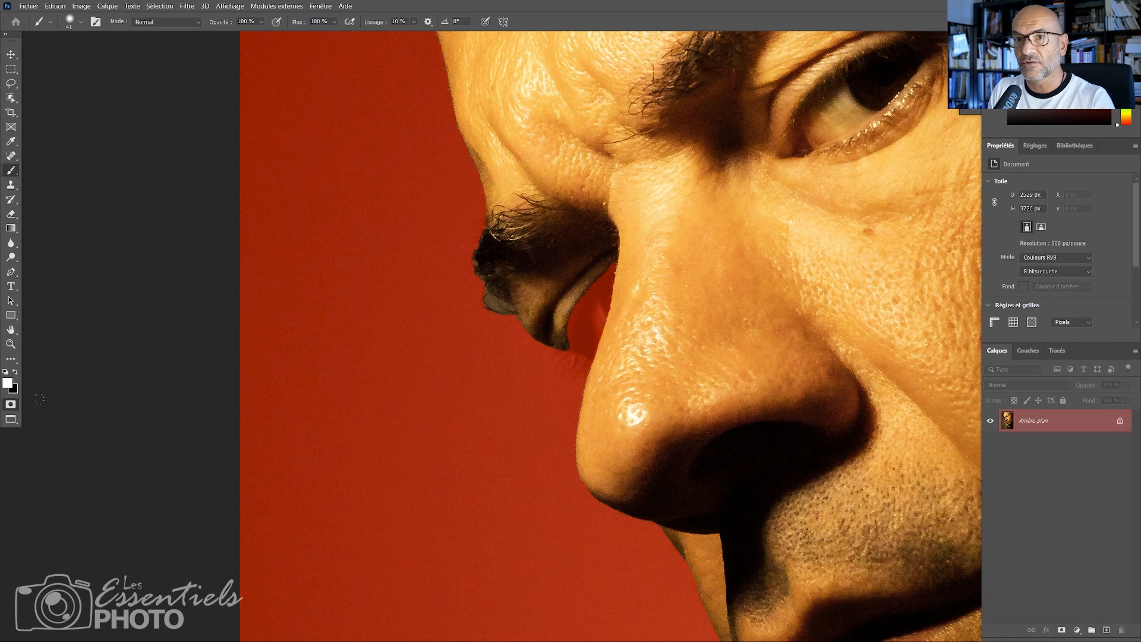
{"action": "mouse_move", "coordinate": [598, 268]}
{"action": "left_mouse_down"}
{"action": "mouse_move", "coordinate": [587, 297]}
{"action": "mouse_move", "coordinate": [575, 328]}
{"action": "mouse_move", "coordinate": [578, 314]}
{"action": "mouse_move", "coordinate": [578, 348]}
{"action": "mouse_move", "coordinate": [607, 355]}
{"action": "mouse_move", "coordinate": [603, 302]}
{"action": "left_mouse_up"}
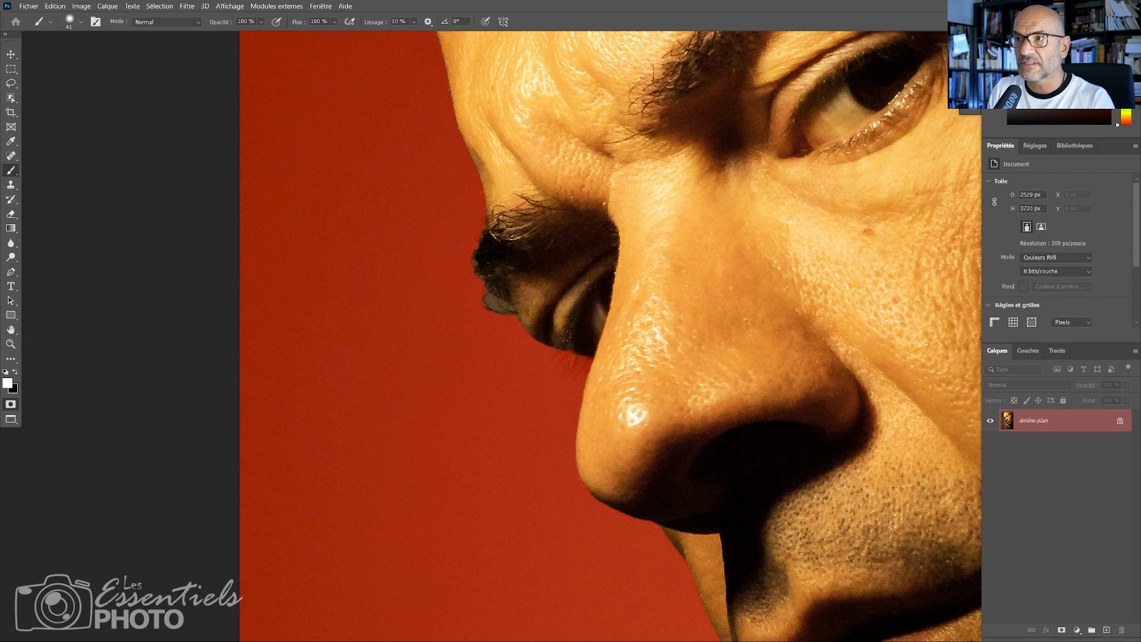
{"action": "key", "text": "x"}
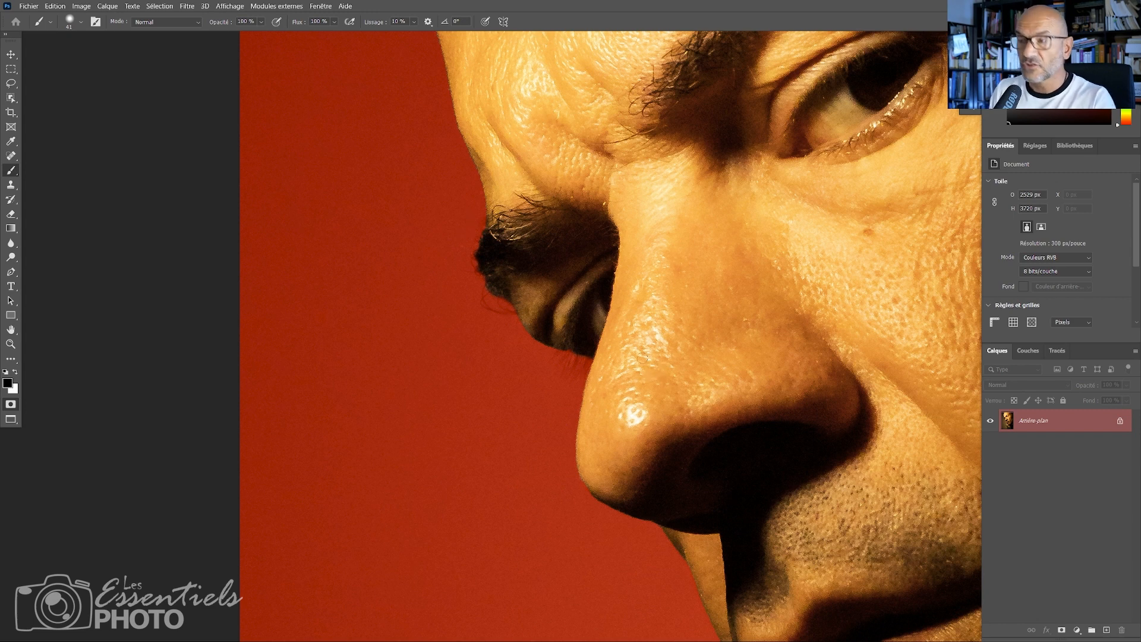
Brush the upper edge and tip of the jacket collar into the selection with white
{"action": "scroll", "coordinate": [644, 357], "scroll_direction": "down", "scroll_amount": 10}
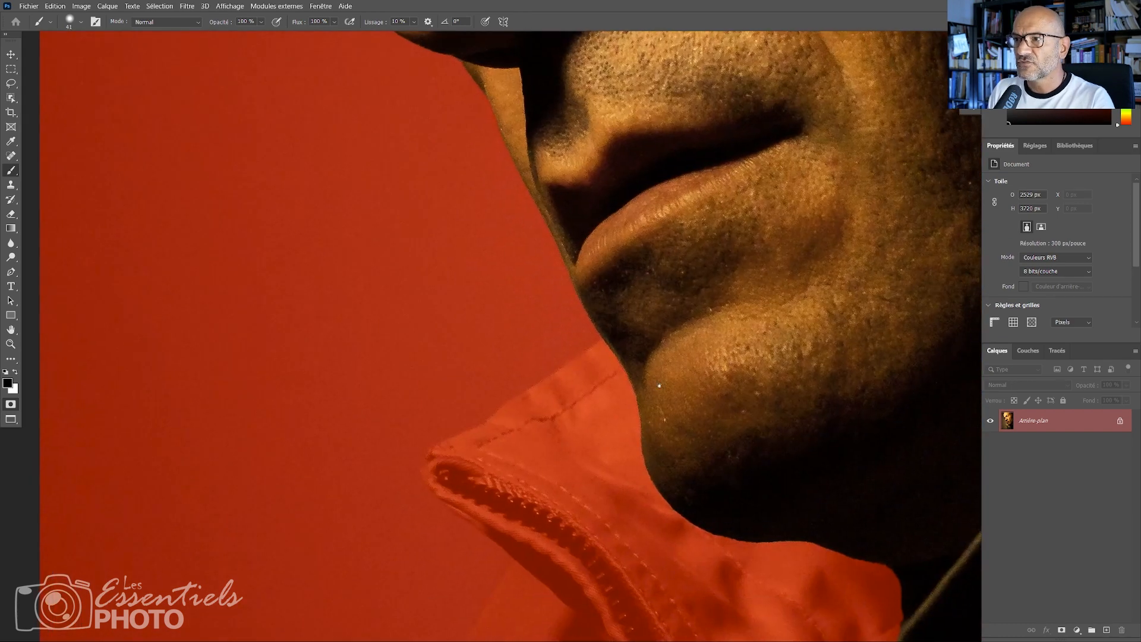
{"action": "scroll", "coordinate": [660, 385], "scroll_direction": "down", "scroll_amount": 5}
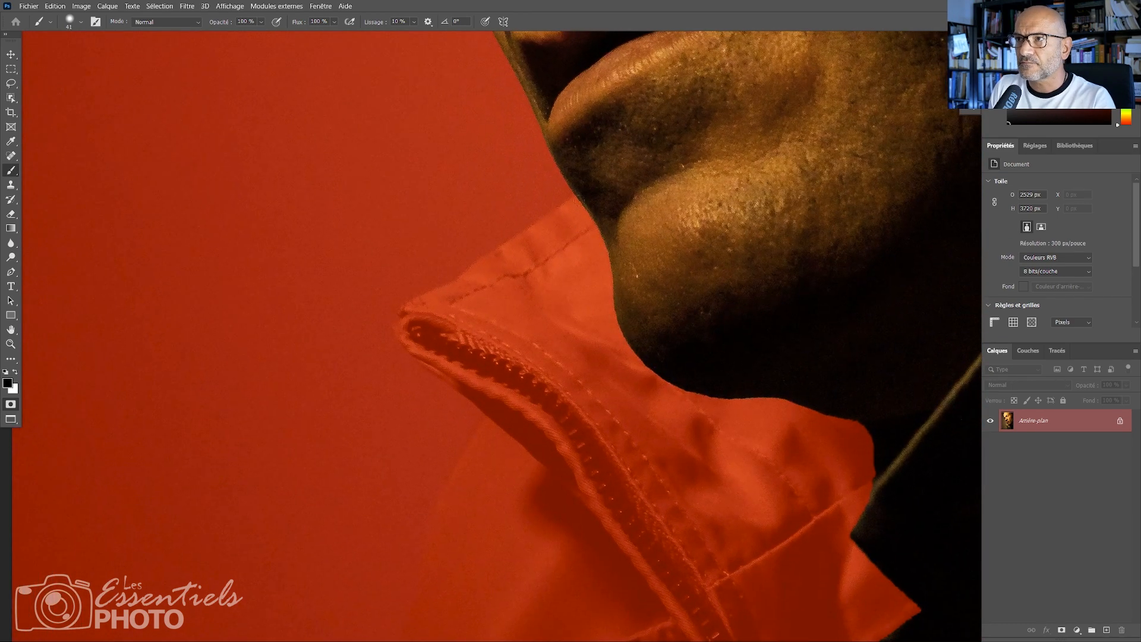
{"action": "key", "text": "x"}
{"action": "mouse_move", "coordinate": [579, 203]}
{"action": "left_mouse_down"}
{"action": "mouse_move", "coordinate": [531, 242]}
{"action": "mouse_move", "coordinate": [500, 233]}
{"action": "mouse_move", "coordinate": [519, 244]}
{"action": "mouse_move", "coordinate": [465, 279]}
{"action": "mouse_move", "coordinate": [556, 208]}
{"action": "left_mouse_up"}
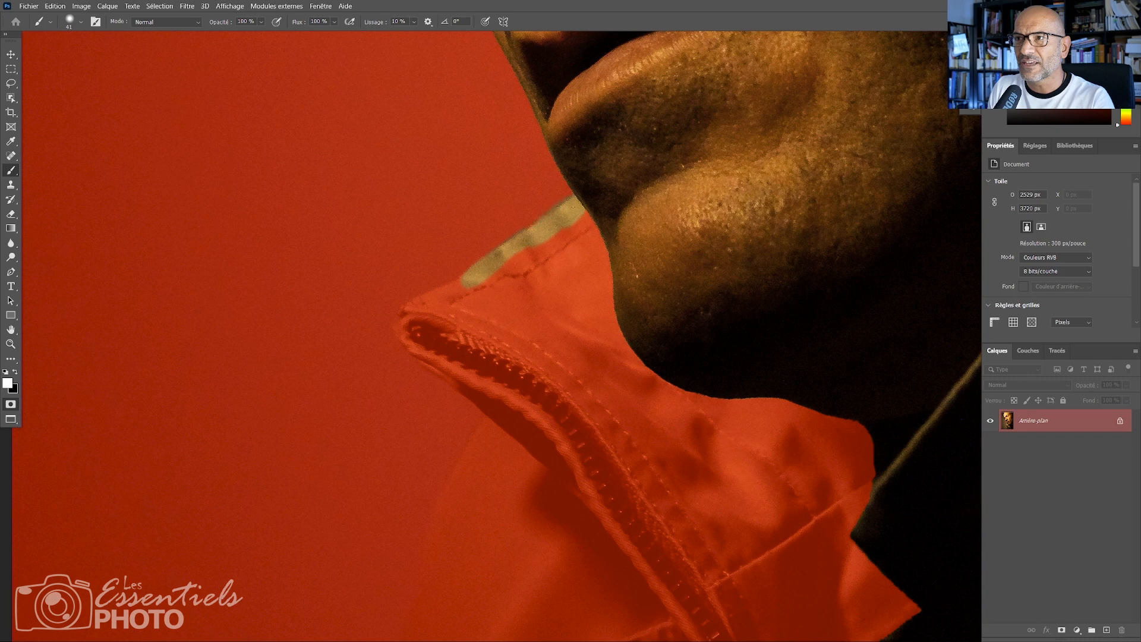
{"action": "key", "text": "x"}
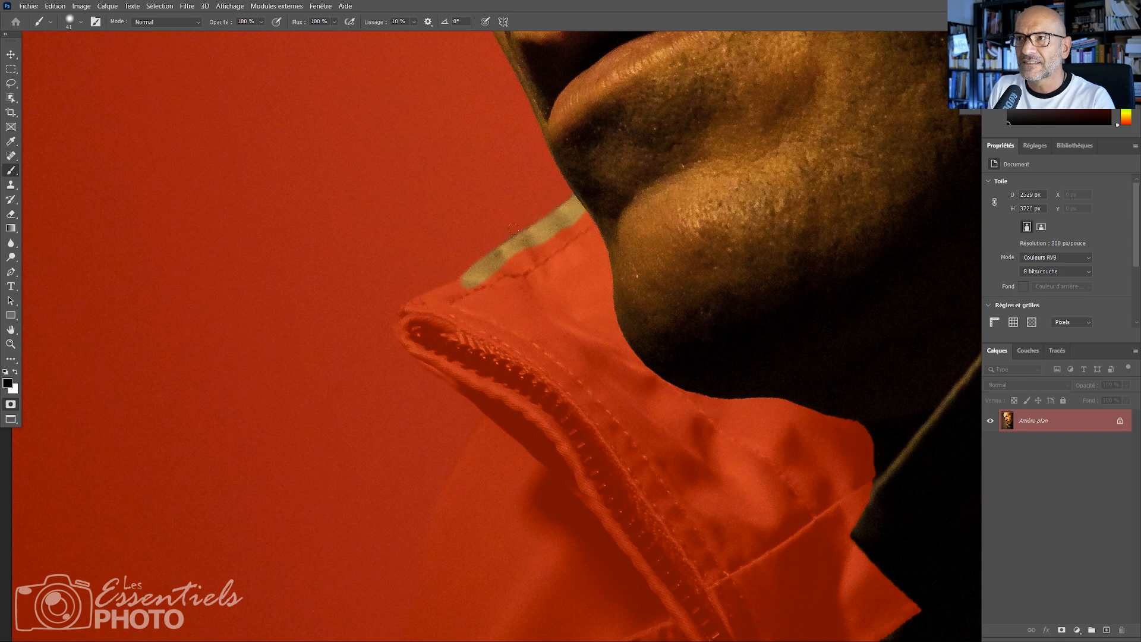
{"action": "key", "text": "x"}
{"action": "mouse_move", "coordinate": [467, 284]}
{"action": "left_mouse_down"}
{"action": "mouse_move", "coordinate": [407, 306]}
{"action": "mouse_move", "coordinate": [406, 336]}
{"action": "mouse_move", "coordinate": [434, 357]}
{"action": "mouse_move", "coordinate": [452, 306]}
{"action": "mouse_move", "coordinate": [513, 270]}
{"action": "left_mouse_up"}
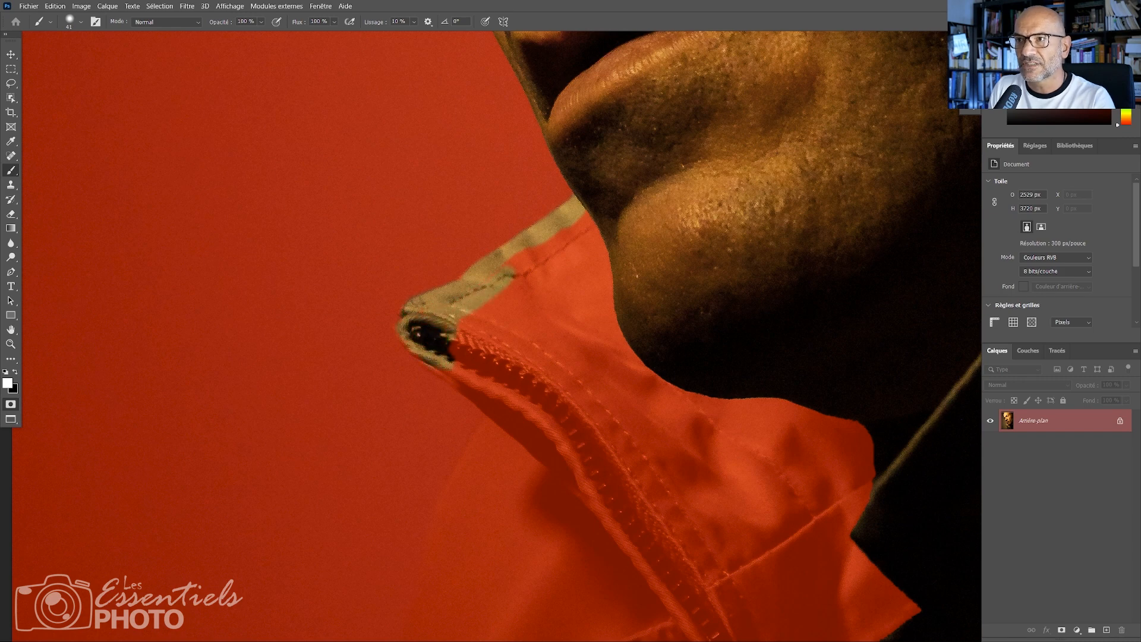
Widen the unmasked band along the collar's upper stitching, and brush in the outer zipper edge and a boundary line across the collar
{"action": "key", "text": "x"}
{"action": "key", "text": "x"}
{"action": "key", "text": "x"}
{"action": "key", "text": "x"}
{"action": "key", "text": "x"}
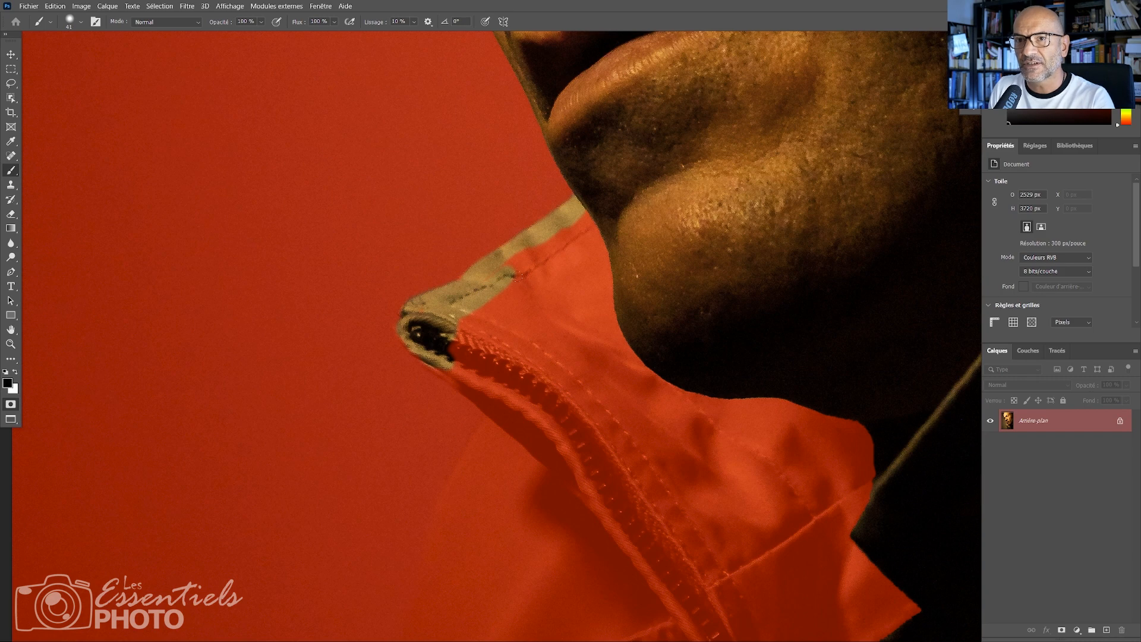
{"action": "mouse_move", "coordinate": [471, 291]}
{"action": "left_mouse_down"}
{"action": "mouse_move", "coordinate": [558, 250]}
{"action": "mouse_move", "coordinate": [548, 259]}
{"action": "left_mouse_up"}
{"action": "key", "text": "x"}
{"action": "mouse_move", "coordinate": [452, 366]}
{"action": "left_mouse_down"}
{"action": "mouse_move", "coordinate": [561, 468]}
{"action": "mouse_move", "coordinate": [701, 635]}
{"action": "left_mouse_up"}
{"action": "mouse_move", "coordinate": [676, 595]}
{"action": "left_mouse_down"}
{"action": "mouse_move", "coordinate": [641, 519]}
{"action": "mouse_move", "coordinate": [621, 399]}
{"action": "mouse_move", "coordinate": [639, 363]}
{"action": "left_mouse_up"}
Lasso the masked area enclosed by the collar's brushed edges and fill it with white to add it to the selection
{"action": "key", "text": "l"}
{"action": "mouse_move", "coordinate": [616, 208]}
{"action": "left_mouse_down"}
{"action": "mouse_move", "coordinate": [482, 289]}
{"action": "mouse_move", "coordinate": [446, 359]}
{"action": "mouse_move", "coordinate": [652, 574]}
{"action": "mouse_move", "coordinate": [622, 467]}
{"action": "mouse_move", "coordinate": [663, 285]}
{"action": "mouse_move", "coordinate": [618, 210]}
{"action": "left_mouse_up"}
{"action": "key", "text": "ctrl"}
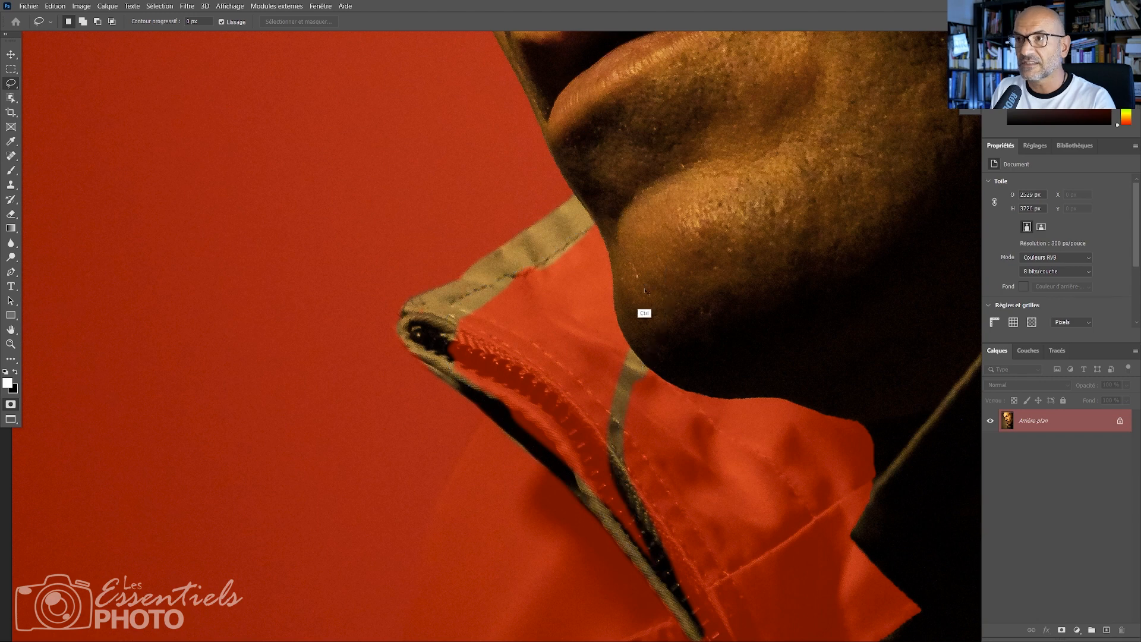
{"action": "key", "text": "x"}
{"action": "key", "text": "ctrl+BackSpace"}
{"action": "key", "text": "ctrl+d"}
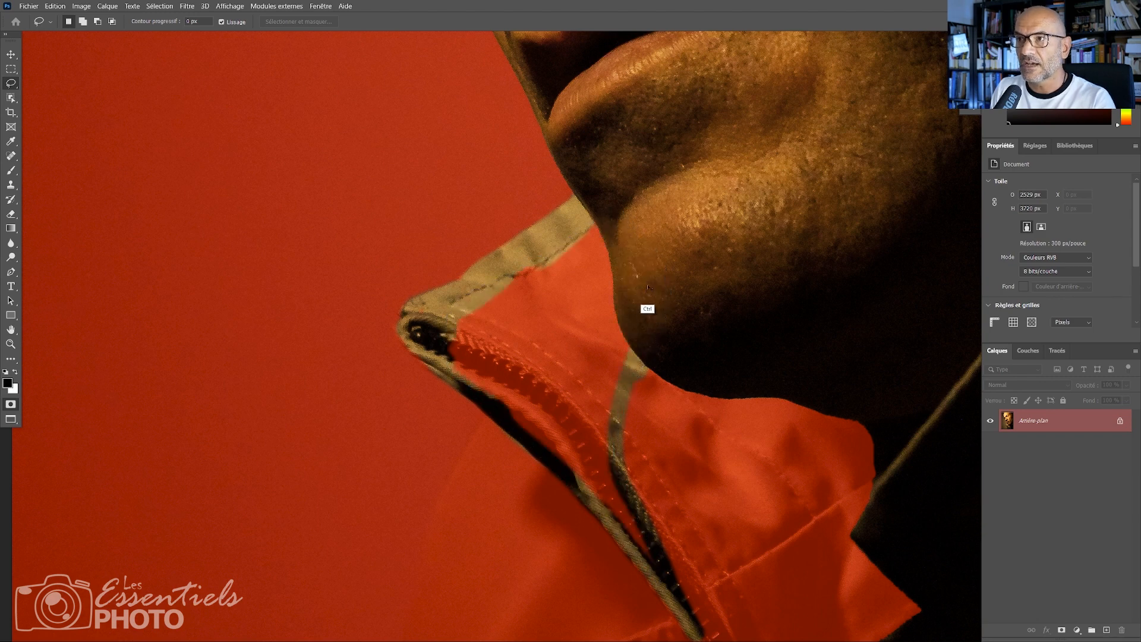
Lasso the rest of the jacket between the zipper, chin and dark shoulder, and fill it with white to add it to the selection
{"action": "left_click_drag", "start_coordinate": [672, 382], "coordinate": [544, 176]}
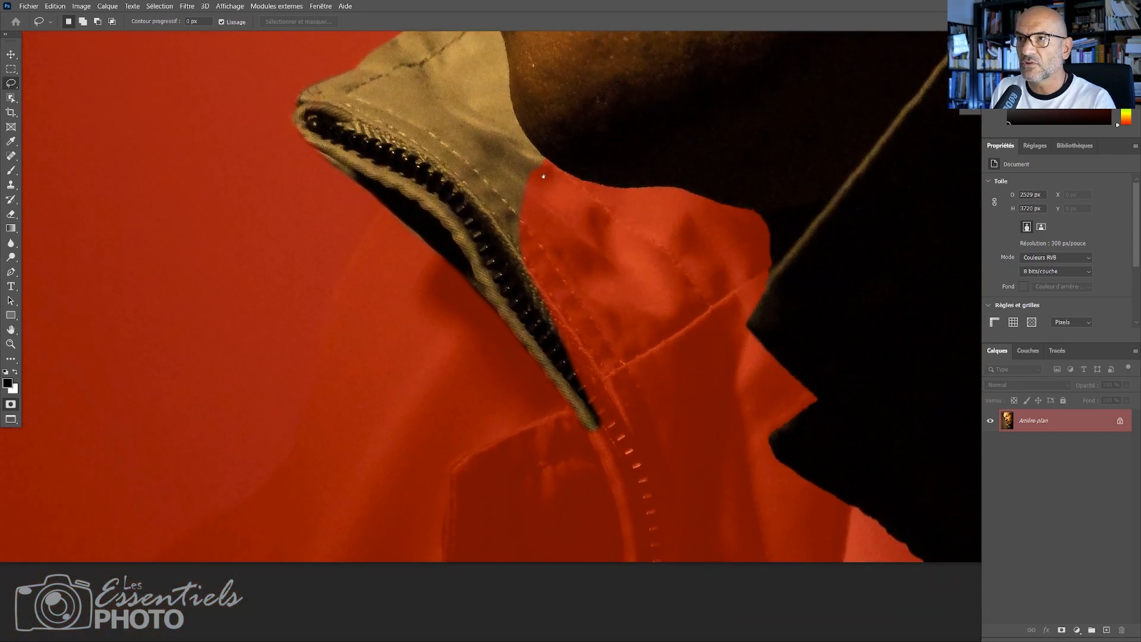
{"action": "mouse_move", "coordinate": [555, 133]}
{"action": "left_mouse_down"}
{"action": "mouse_move", "coordinate": [519, 161]}
{"action": "mouse_move", "coordinate": [501, 211]}
{"action": "mouse_move", "coordinate": [514, 272]}
{"action": "mouse_move", "coordinate": [600, 459]}
{"action": "left_mouse_up"}
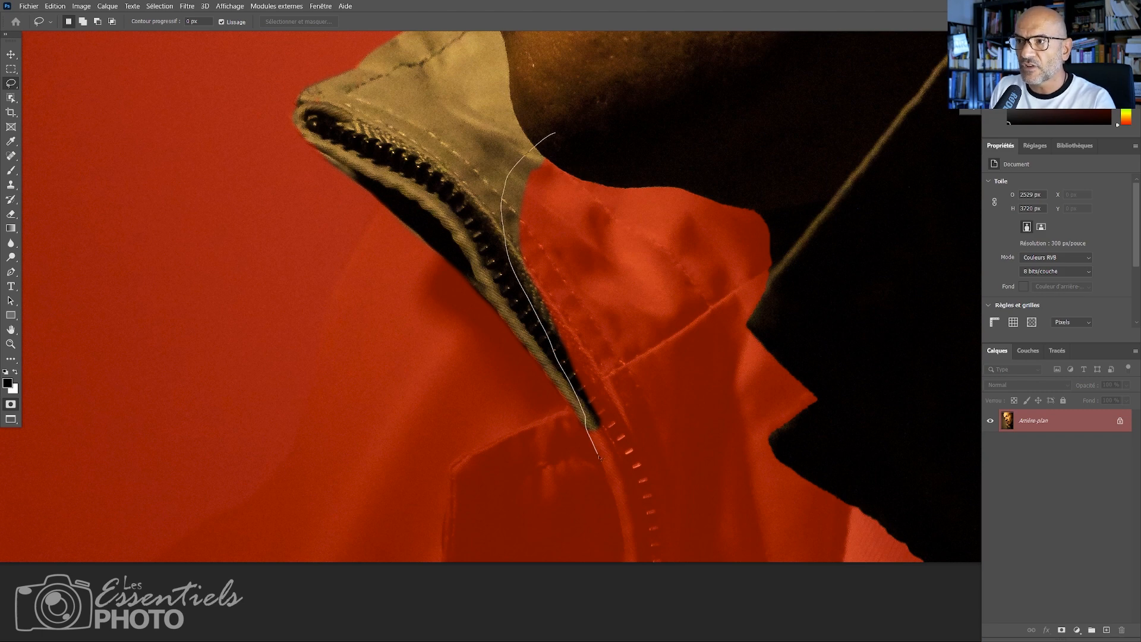
{"action": "mouse_move", "coordinate": [621, 525]}
{"action": "left_mouse_down"}
{"action": "mouse_move", "coordinate": [625, 578]}
{"action": "mouse_move", "coordinate": [711, 617]}
{"action": "mouse_move", "coordinate": [894, 637]}
{"action": "mouse_move", "coordinate": [999, 580]}
{"action": "mouse_move", "coordinate": [920, 277]}
{"action": "mouse_move", "coordinate": [786, 110]}
{"action": "left_mouse_up"}
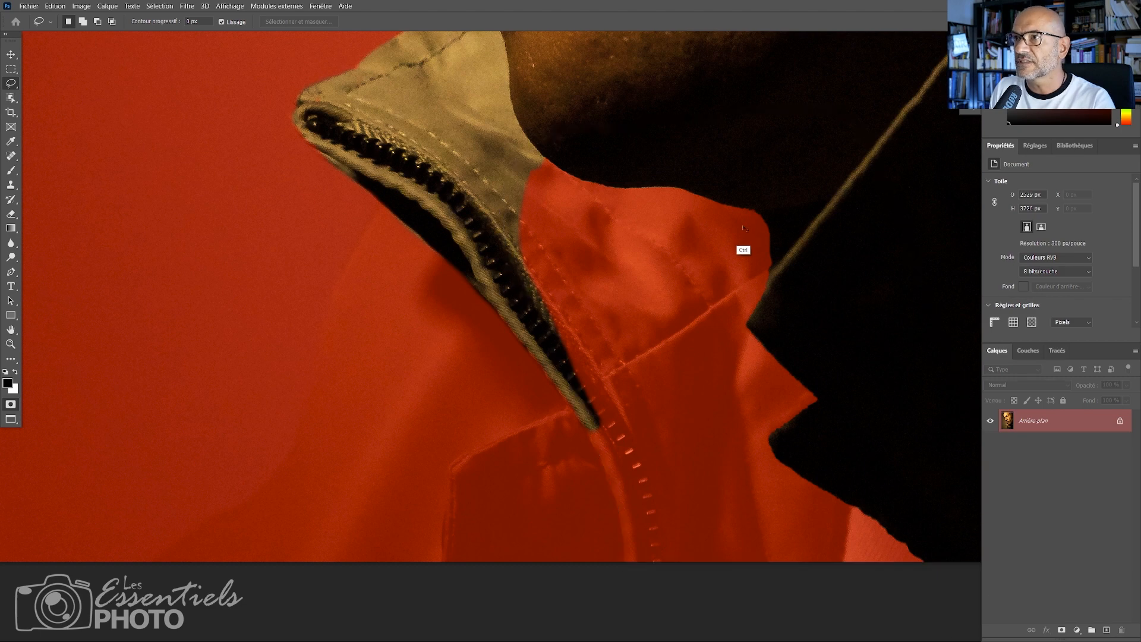
{"action": "key", "text": "Delete"}
{"action": "left_click_drag", "start_coordinate": [616, 309], "coordinate": [677, 340]}
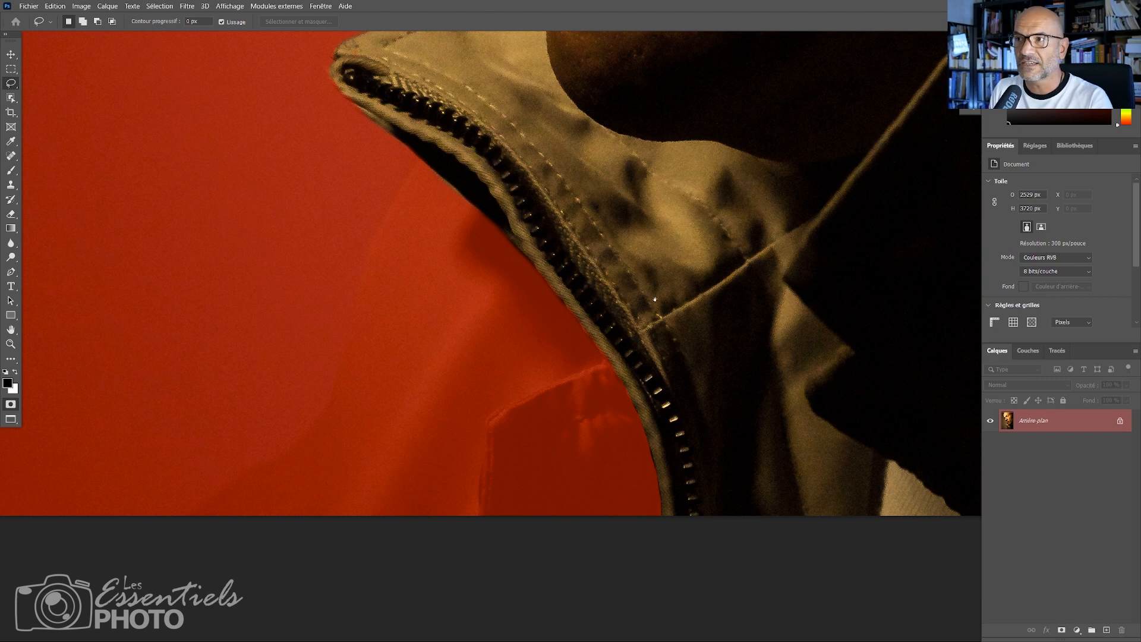
{"action": "left_click_drag", "start_coordinate": [656, 302], "coordinate": [433, 482]}
{"action": "key", "text": "z"}
{"action": "left_click_drag", "start_coordinate": [493, 443], "coordinate": [525, 431]}
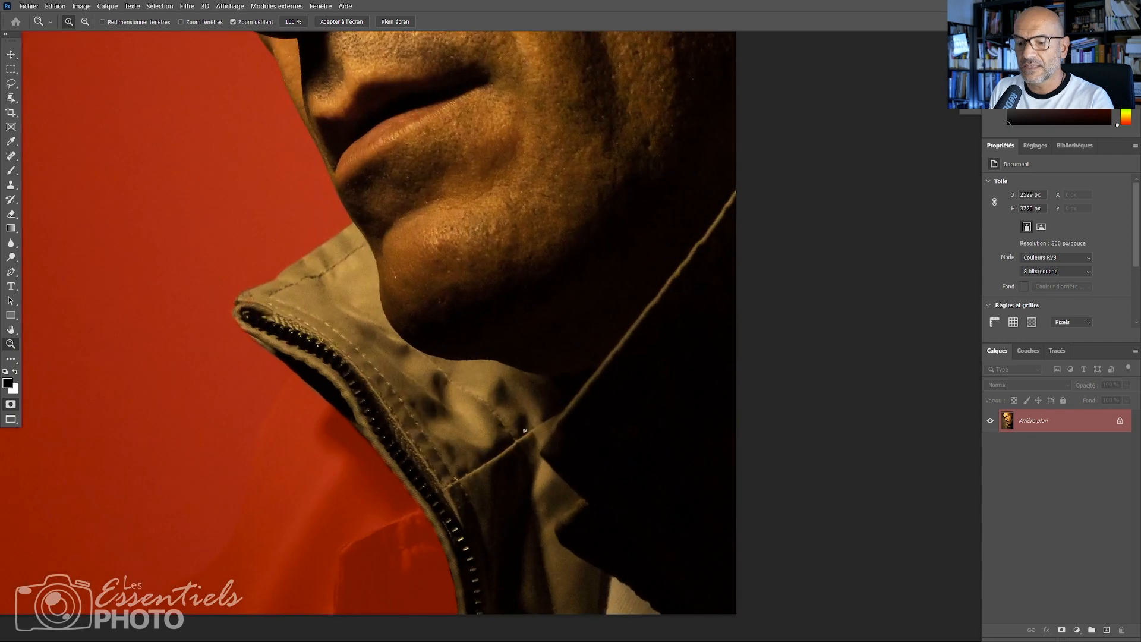
Exit Quick Mask mode and turn the resulting selection into a layer mask that hides the portrait's background
{"action": "key", "text": "q"}
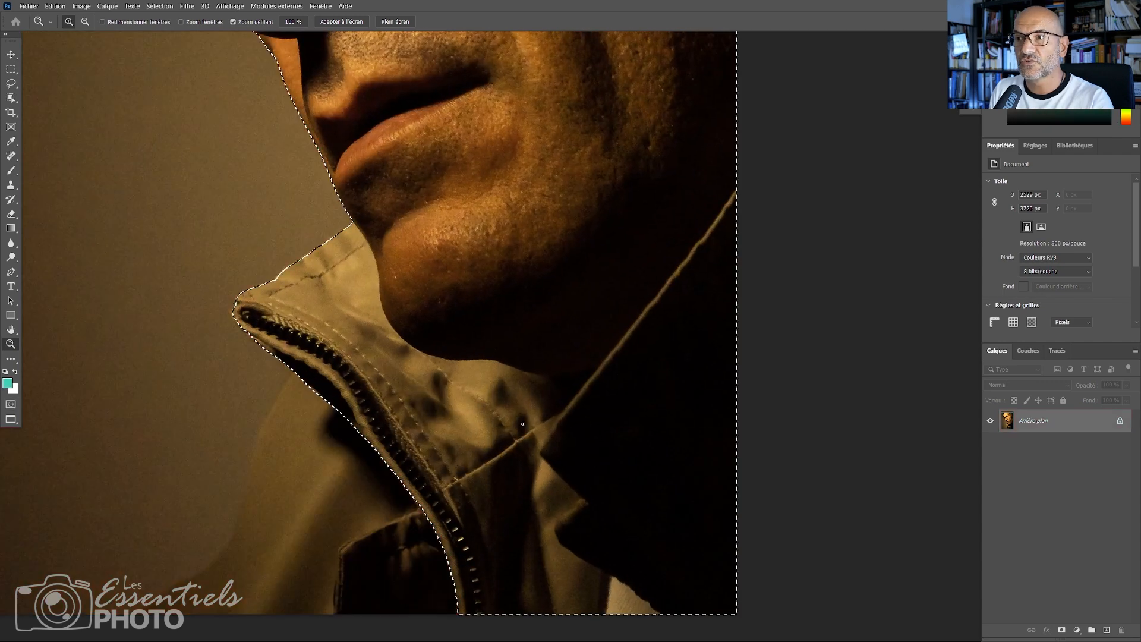
{"action": "left_click_drag", "start_coordinate": [523, 423], "coordinate": [502, 443]}
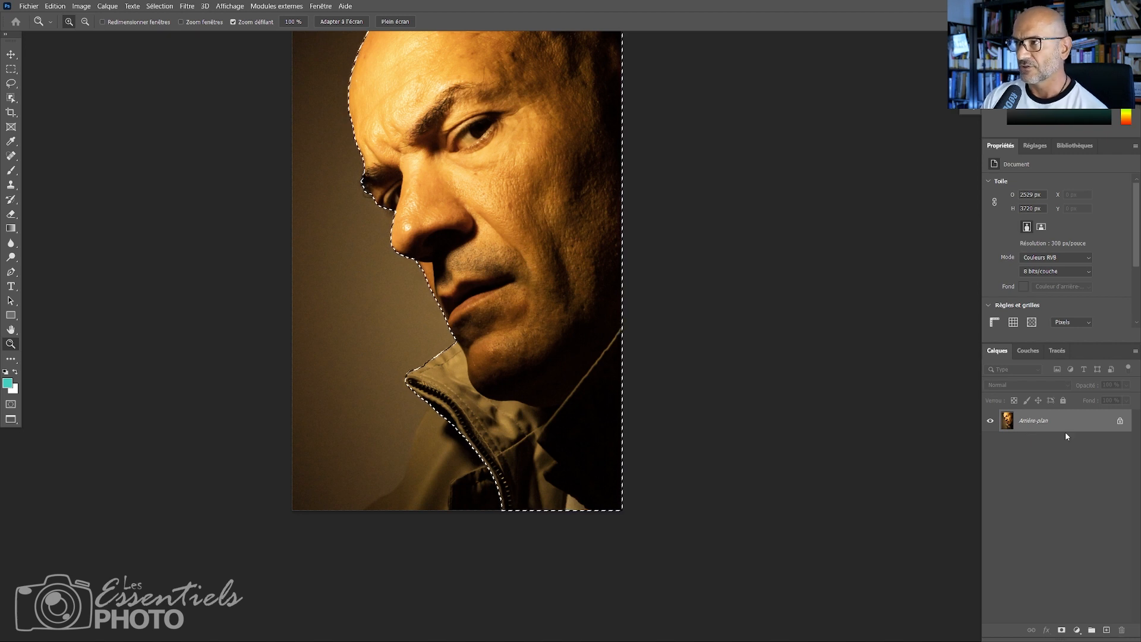
{"action": "left_click", "coordinate": [1061, 631]}
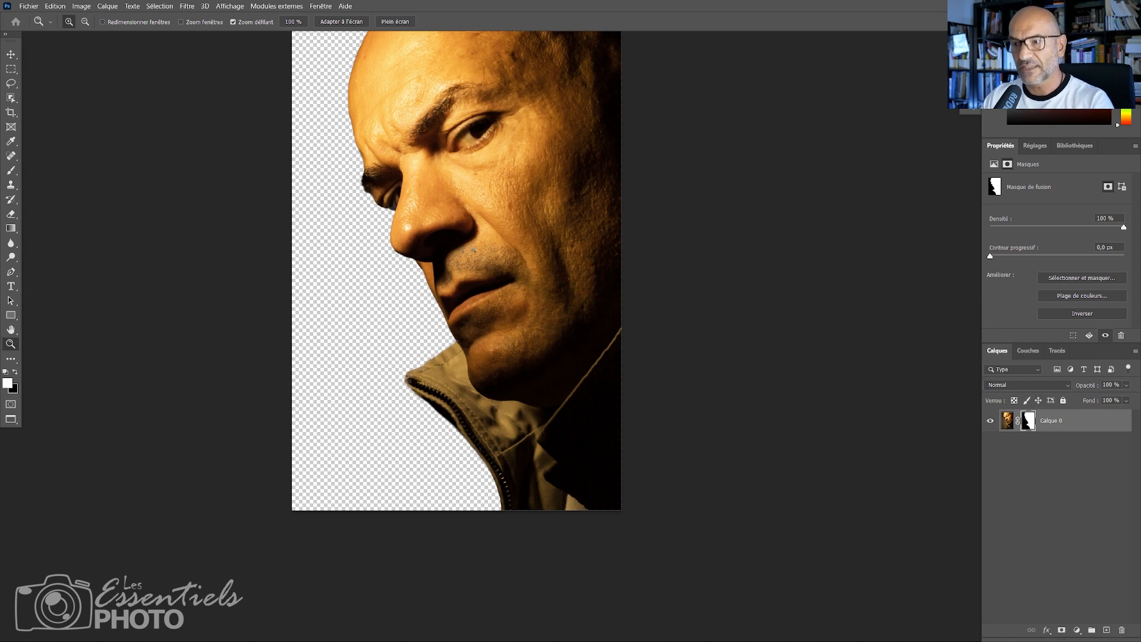
Add a black solid color fill layer and place it beneath the masked portrait layer as the new background
{"action": "left_click_drag", "start_coordinate": [503, 245], "coordinate": [584, 334]}
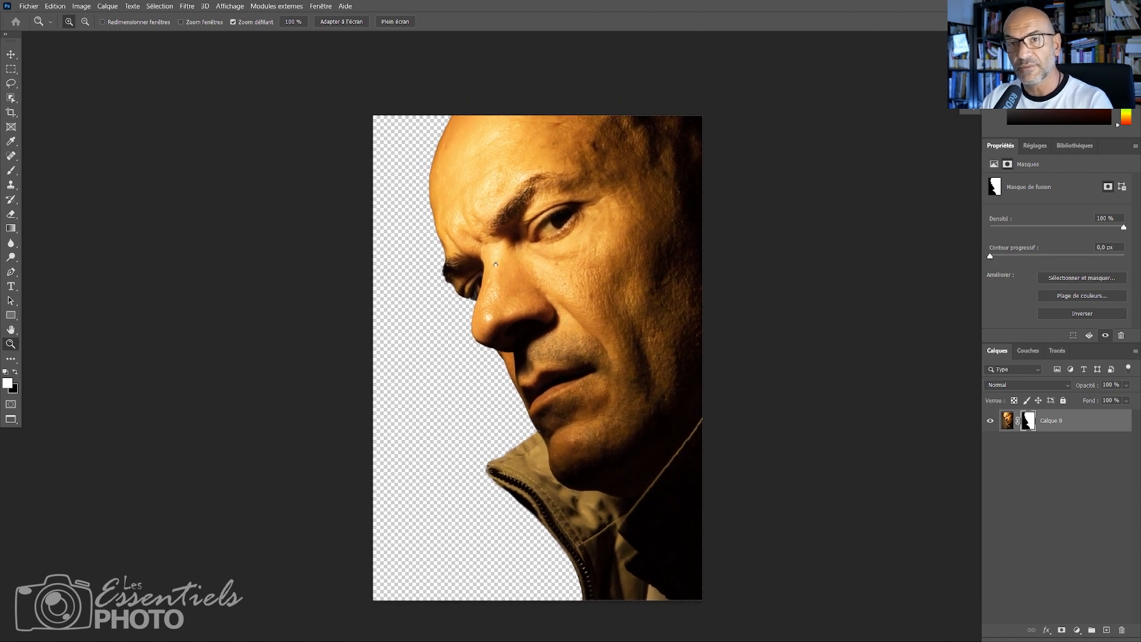
{"action": "mouse_move", "coordinate": [496, 264]}
{"action": "left_mouse_down"}
{"action": "mouse_move", "coordinate": [444, 205]}
{"action": "mouse_move", "coordinate": [475, 246]}
{"action": "mouse_move", "coordinate": [504, 252]}
{"action": "left_mouse_up"}
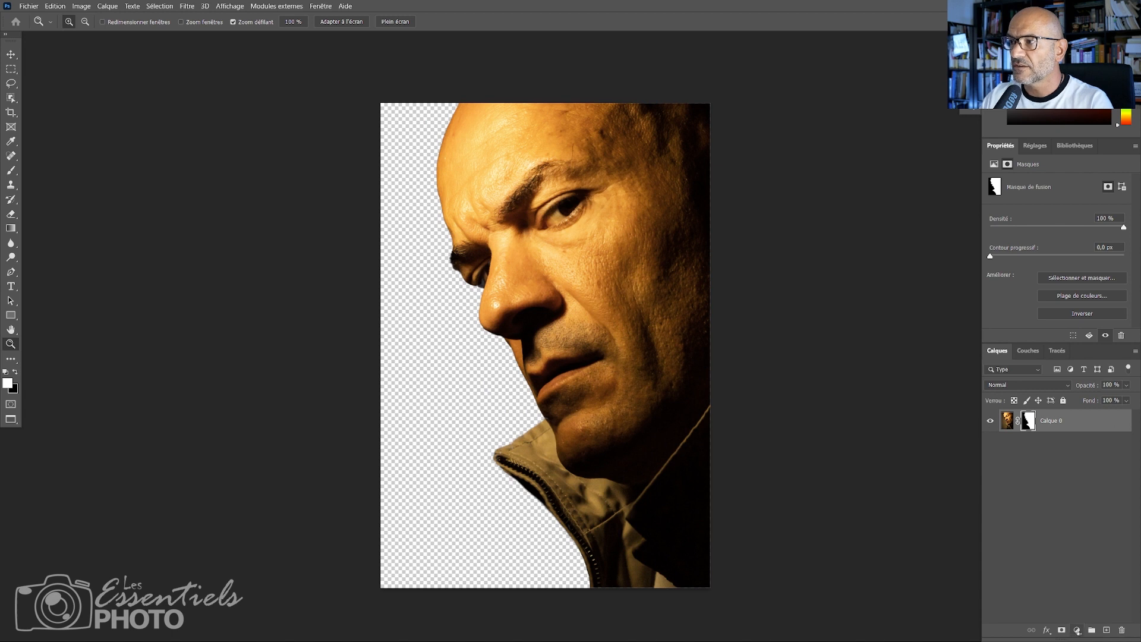
{"action": "left_click", "coordinate": [1078, 631]}
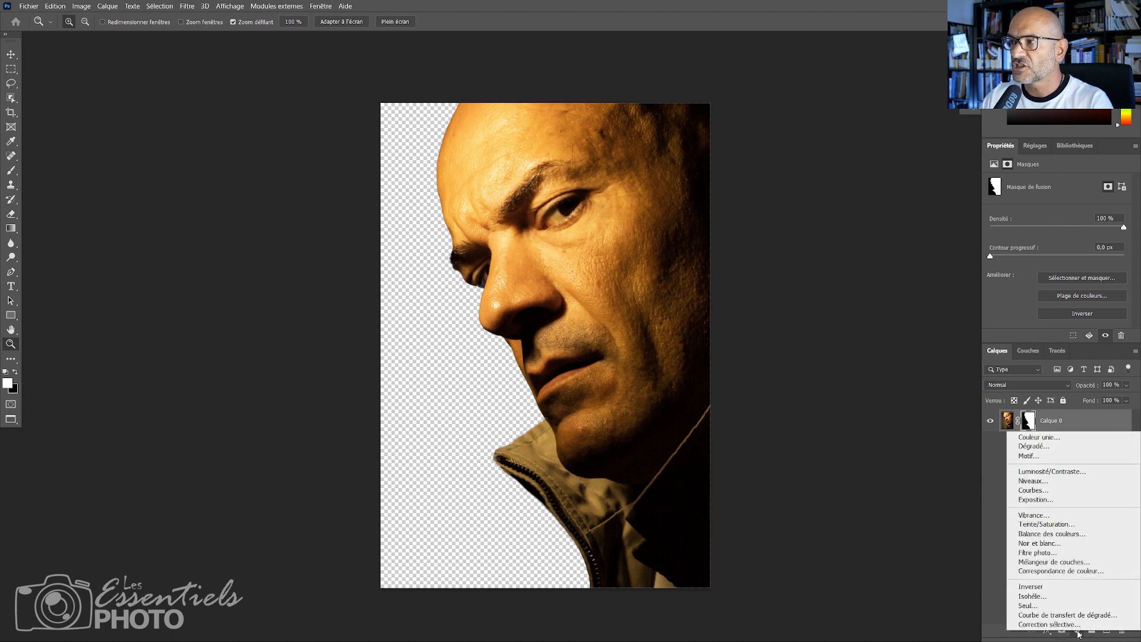
{"action": "left_click", "coordinate": [1047, 438]}
{"action": "left_click", "coordinate": [752, 315]}
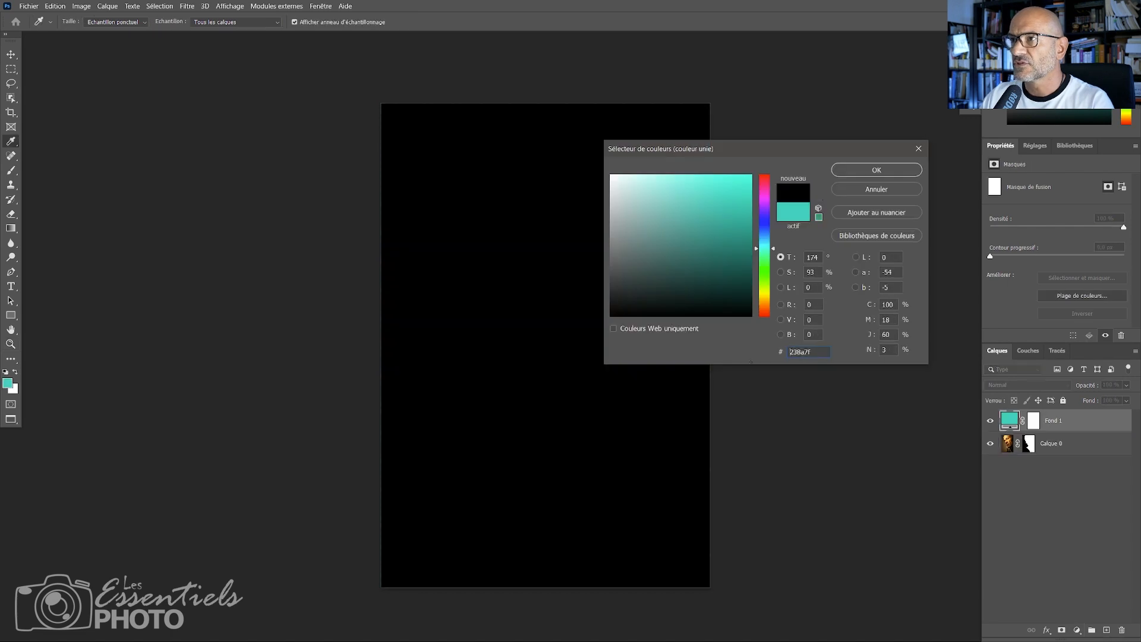
{"action": "left_click", "coordinate": [863, 172]}
{"action": "key", "text": "z"}
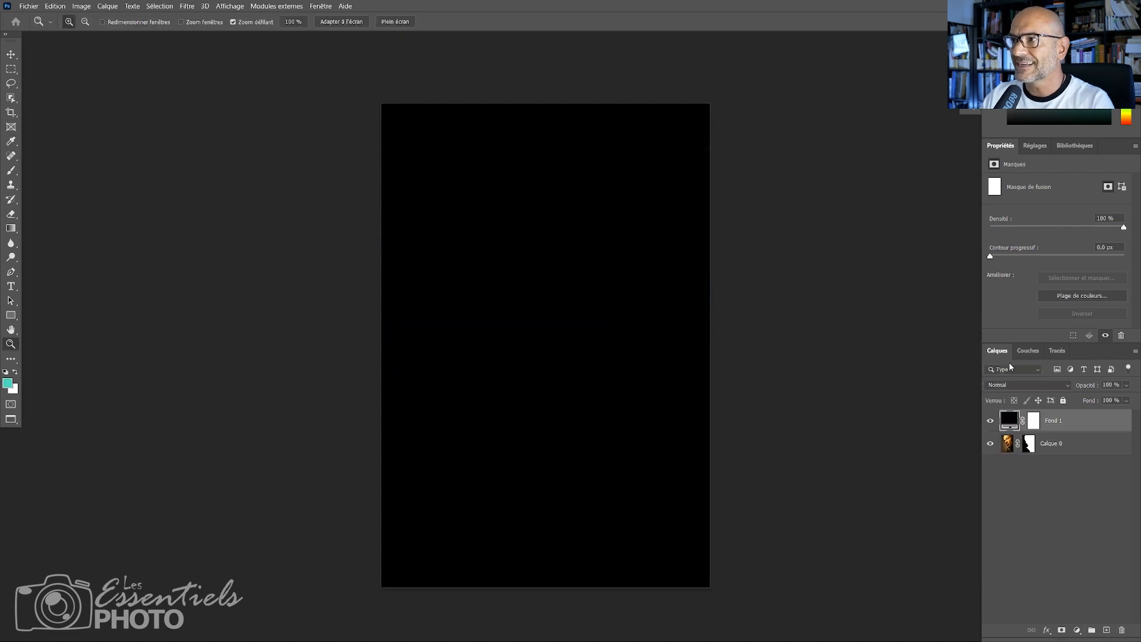
{"action": "left_click_drag", "start_coordinate": [1072, 416], "coordinate": [1073, 465]}
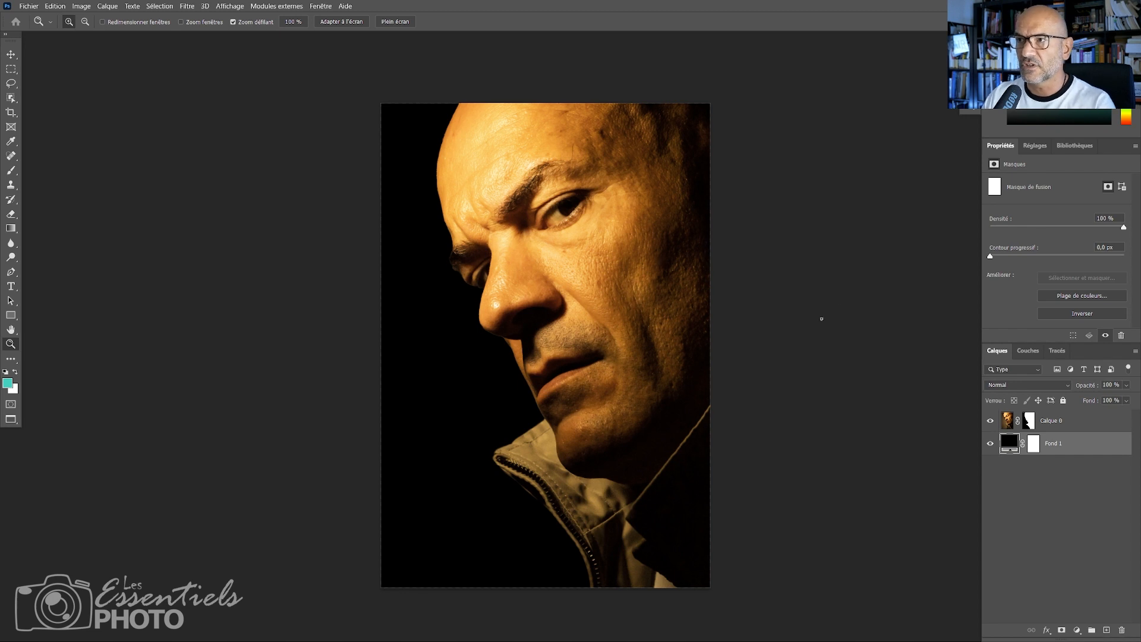
Activate the portrait layer and lasso the opening of the far eye beside the bridge of the nose
{"action": "left_click", "coordinate": [1052, 422]}
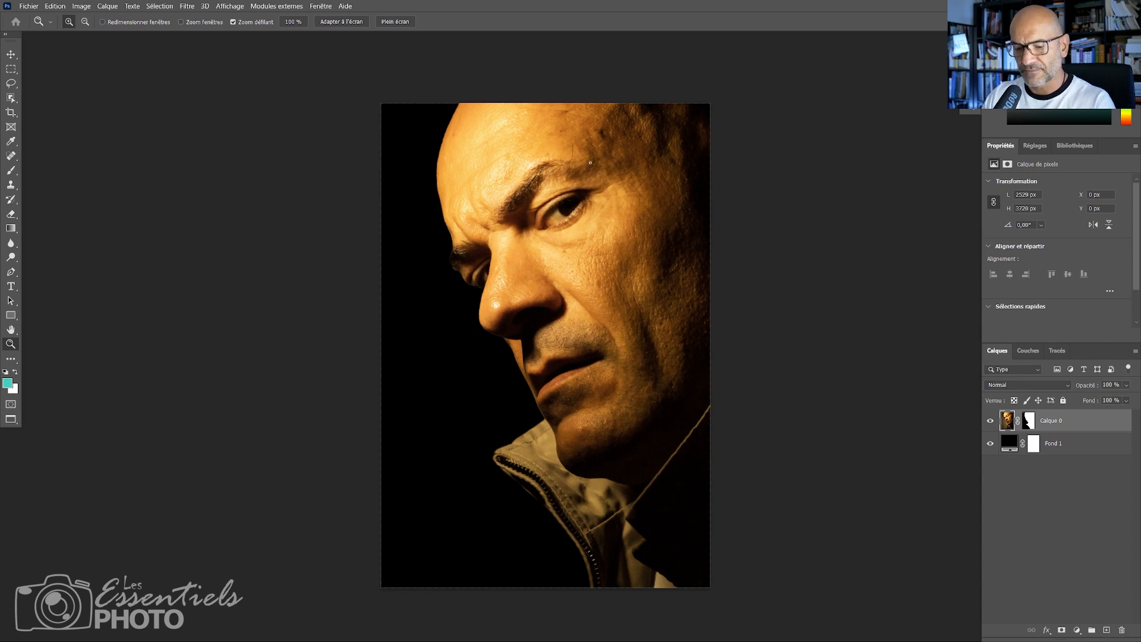
{"action": "left_click", "coordinate": [563, 160]}
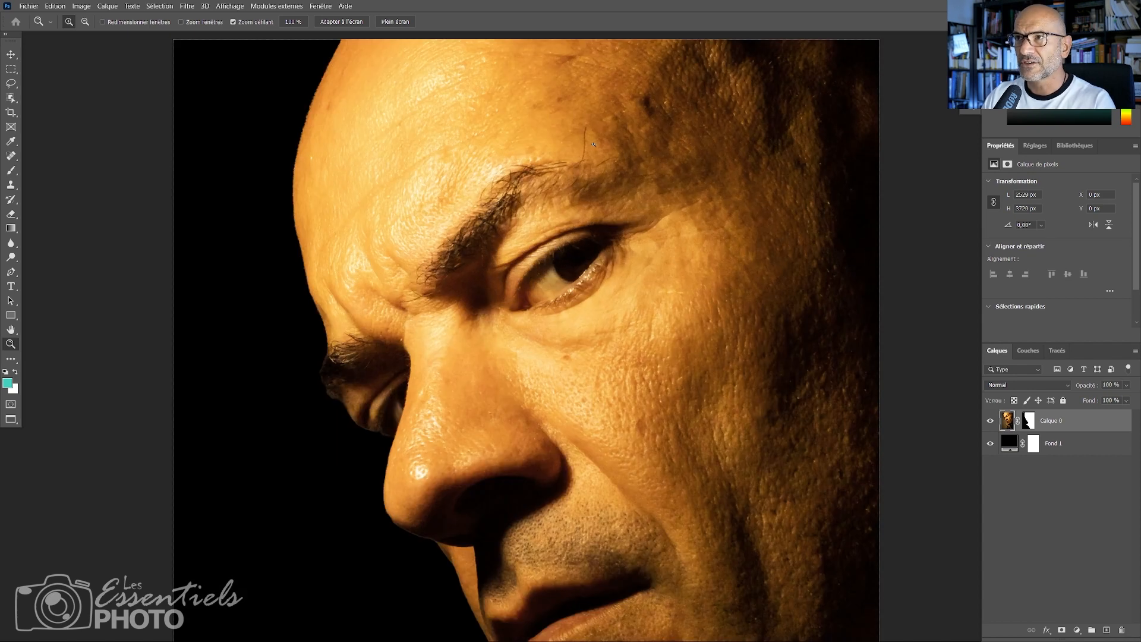
{"action": "mouse_move", "coordinate": [592, 225]}
{"action": "left_mouse_down"}
{"action": "mouse_move", "coordinate": [571, 227]}
{"action": "mouse_move", "coordinate": [591, 247]}
{"action": "left_mouse_up"}
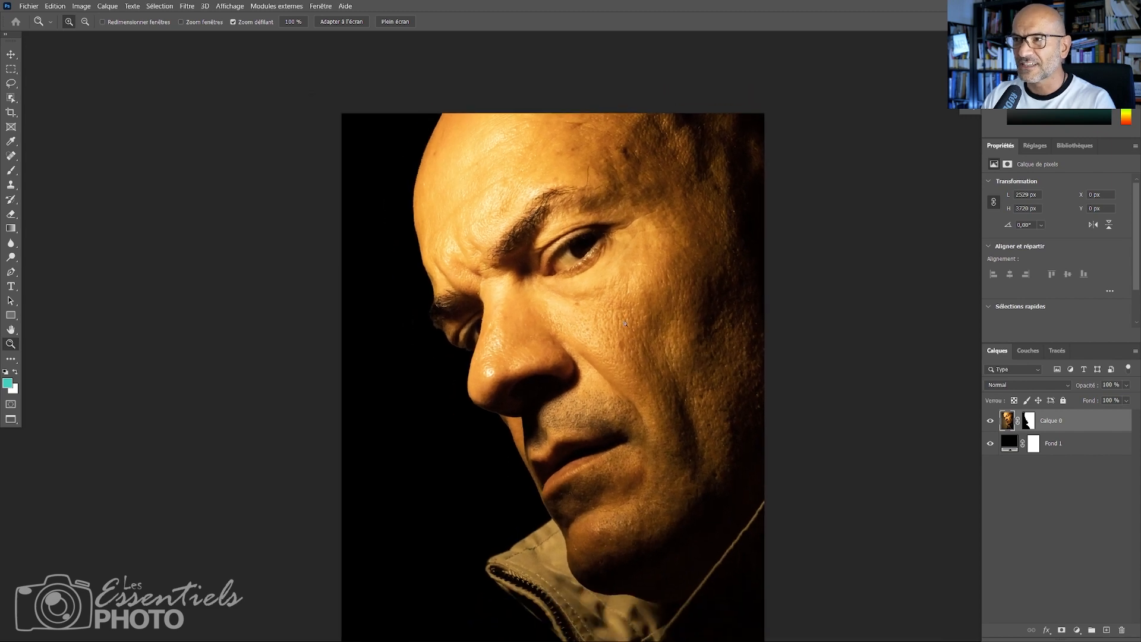
{"action": "left_click_drag", "start_coordinate": [625, 324], "coordinate": [626, 239]}
{"action": "mouse_move", "coordinate": [665, 290]}
{"action": "left_mouse_down"}
{"action": "mouse_move", "coordinate": [626, 285]}
{"action": "mouse_move", "coordinate": [669, 279]}
{"action": "left_mouse_up"}
{"action": "mouse_move", "coordinate": [544, 270]}
{"action": "left_mouse_down"}
{"action": "mouse_move", "coordinate": [618, 283]}
{"action": "mouse_move", "coordinate": [542, 271]}
{"action": "mouse_move", "coordinate": [553, 276]}
{"action": "left_mouse_up"}
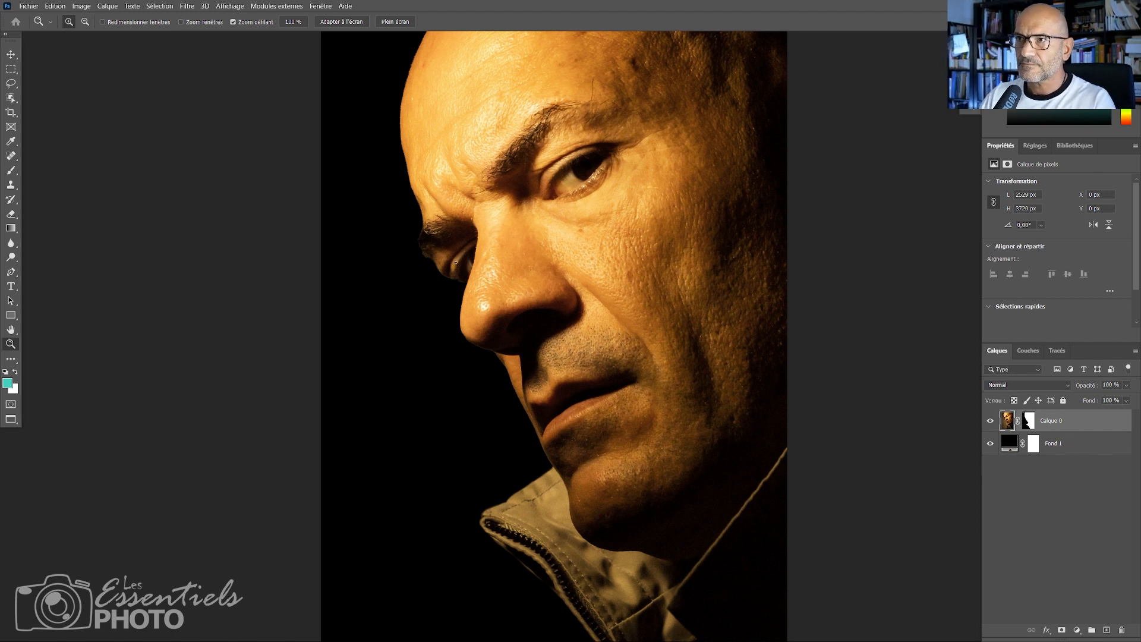
{"action": "left_click_drag", "start_coordinate": [456, 262], "coordinate": [503, 232]}
{"action": "key", "text": "l"}
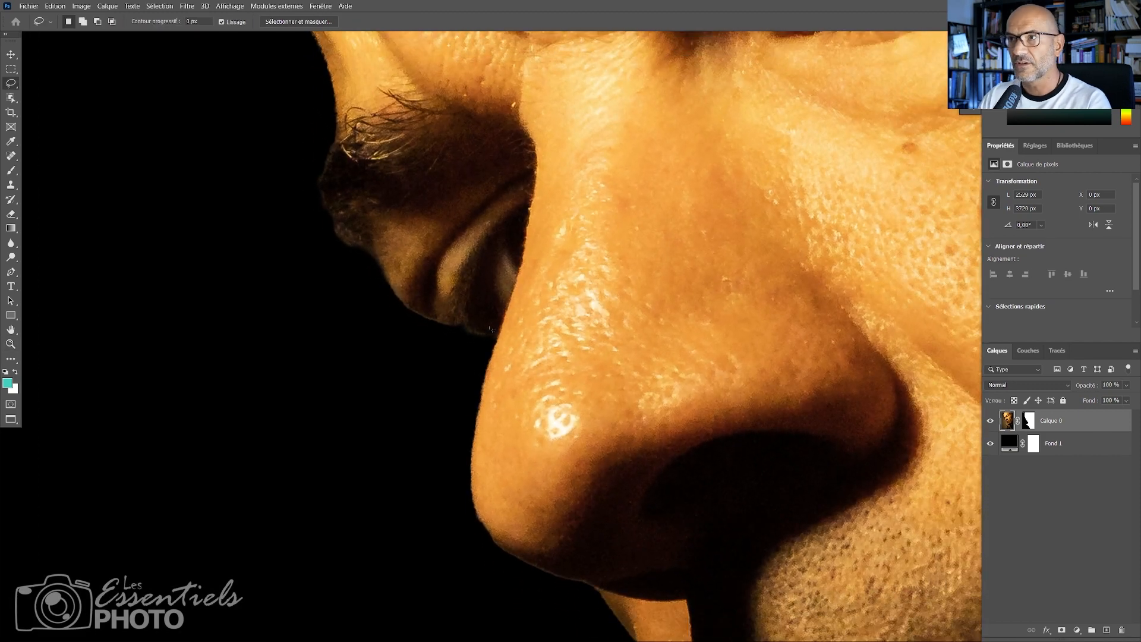
{"action": "mouse_move", "coordinate": [496, 336]}
{"action": "left_mouse_down"}
{"action": "mouse_move", "coordinate": [470, 302]}
{"action": "mouse_move", "coordinate": [487, 247]}
{"action": "mouse_move", "coordinate": [529, 210]}
{"action": "mouse_move", "coordinate": [499, 352]}
{"action": "mouse_move", "coordinate": [527, 227]}
{"action": "mouse_move", "coordinate": [509, 237]}
{"action": "mouse_move", "coordinate": [496, 297]}
{"action": "left_mouse_up"}
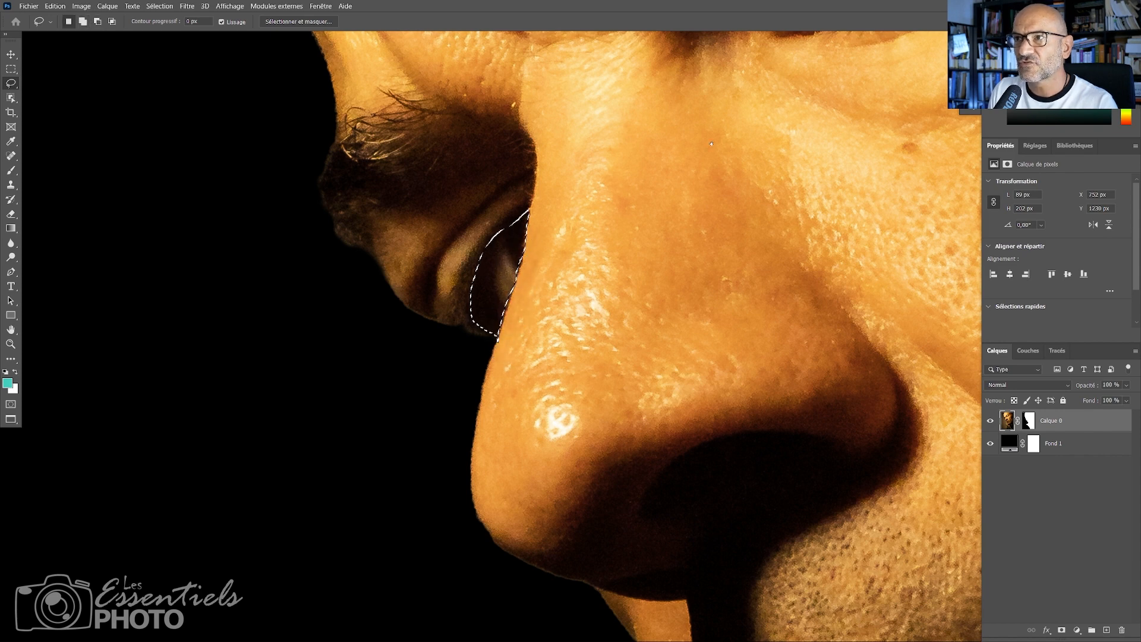
Add the near eye's opening to the lasso selection, and refine the outline along its inner corner and lower lid
{"action": "left_click_drag", "start_coordinate": [730, 166], "coordinate": [540, 488]}
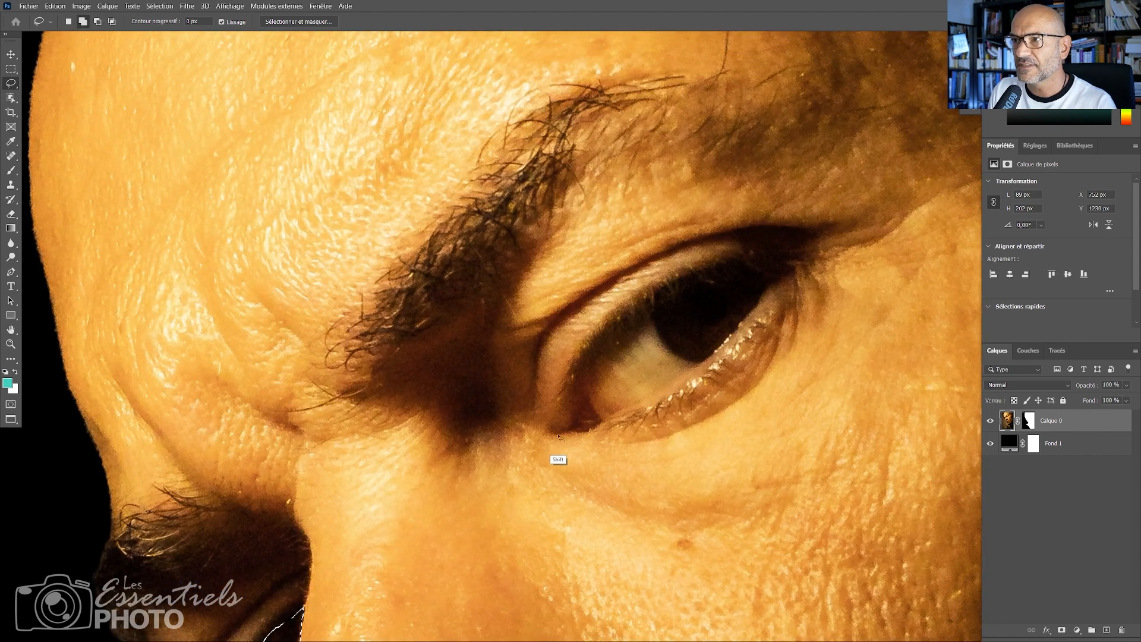
{"action": "mouse_move", "coordinate": [559, 434]}
{"action": "left_mouse_down"}
{"action": "mouse_move", "coordinate": [579, 436]}
{"action": "mouse_move", "coordinate": [684, 376]}
{"action": "mouse_move", "coordinate": [752, 320]}
{"action": "left_mouse_up"}
{"action": "mouse_move", "coordinate": [784, 274]}
{"action": "left_mouse_down"}
{"action": "mouse_move", "coordinate": [776, 258]}
{"action": "mouse_move", "coordinate": [708, 271]}
{"action": "left_mouse_up"}
{"action": "left_click_drag", "start_coordinate": [589, 356], "coordinate": [560, 439]}
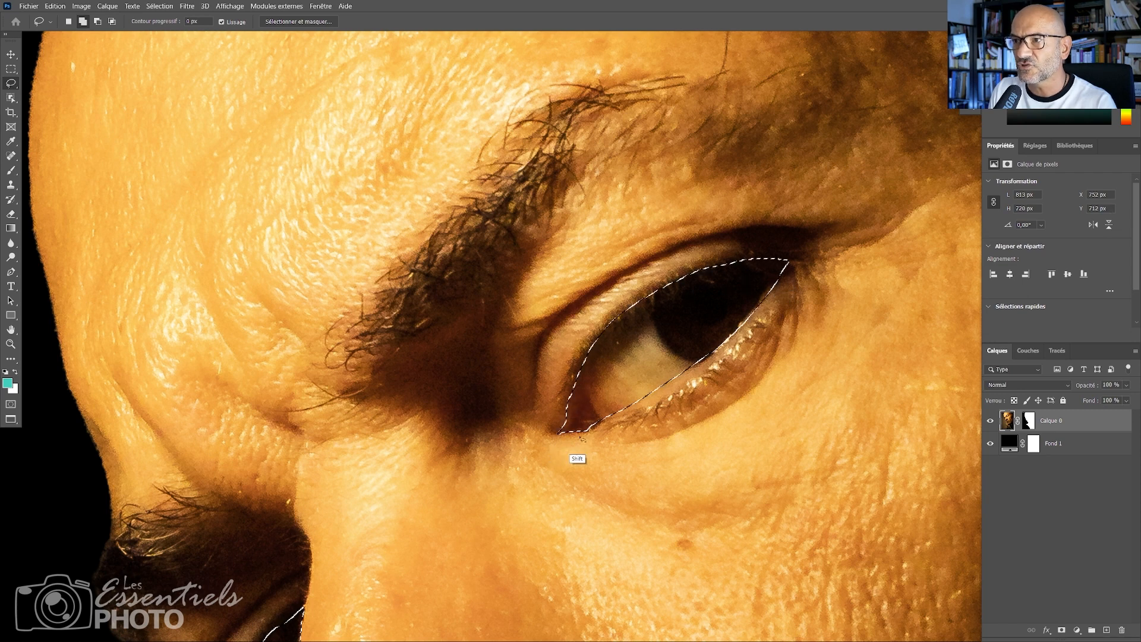
{"action": "scroll", "coordinate": [587, 395], "scroll_direction": "down", "scroll_amount": 3}
{"action": "left_click_drag", "start_coordinate": [588, 394], "coordinate": [586, 398]}
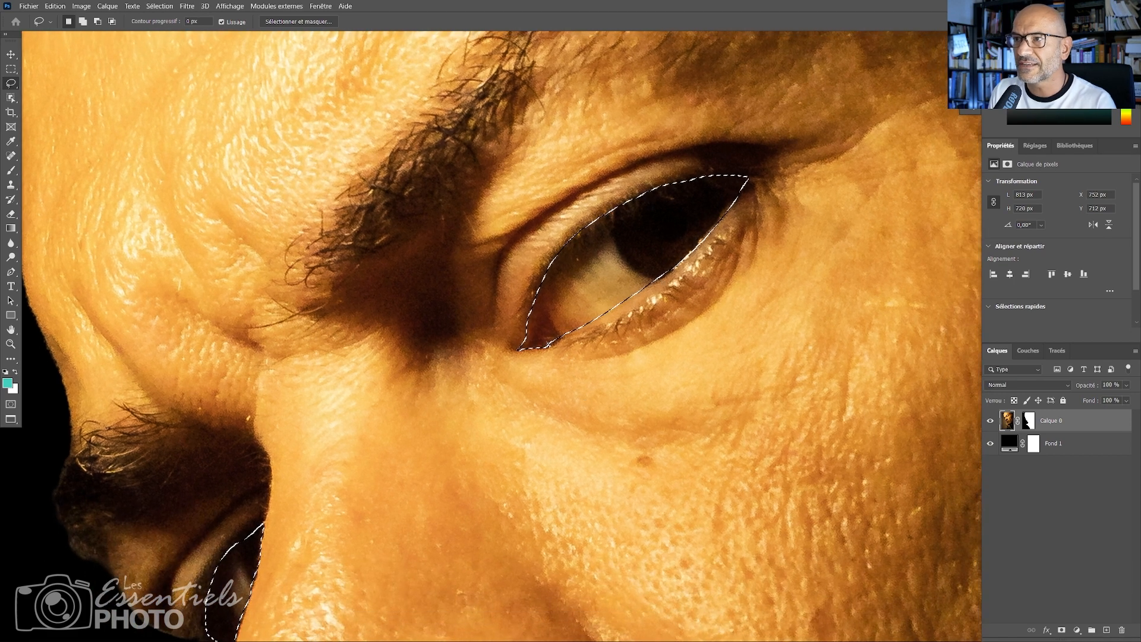
{"action": "mouse_move", "coordinate": [537, 333]}
{"action": "left_mouse_down"}
{"action": "mouse_move", "coordinate": [531, 347]}
{"action": "mouse_move", "coordinate": [550, 346]}
{"action": "left_mouse_up"}
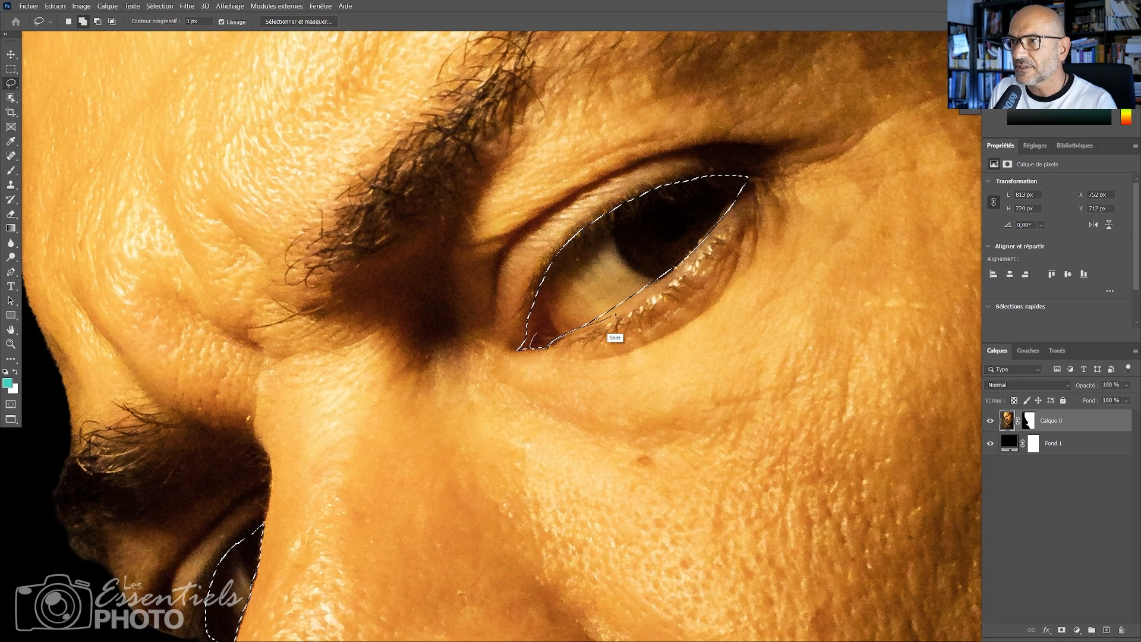
{"action": "mouse_move", "coordinate": [666, 215]}
{"action": "left_mouse_down"}
{"action": "mouse_move", "coordinate": [678, 268]}
{"action": "mouse_move", "coordinate": [731, 205]}
{"action": "mouse_move", "coordinate": [777, 189]}
{"action": "mouse_move", "coordinate": [737, 241]}
{"action": "left_mouse_up"}
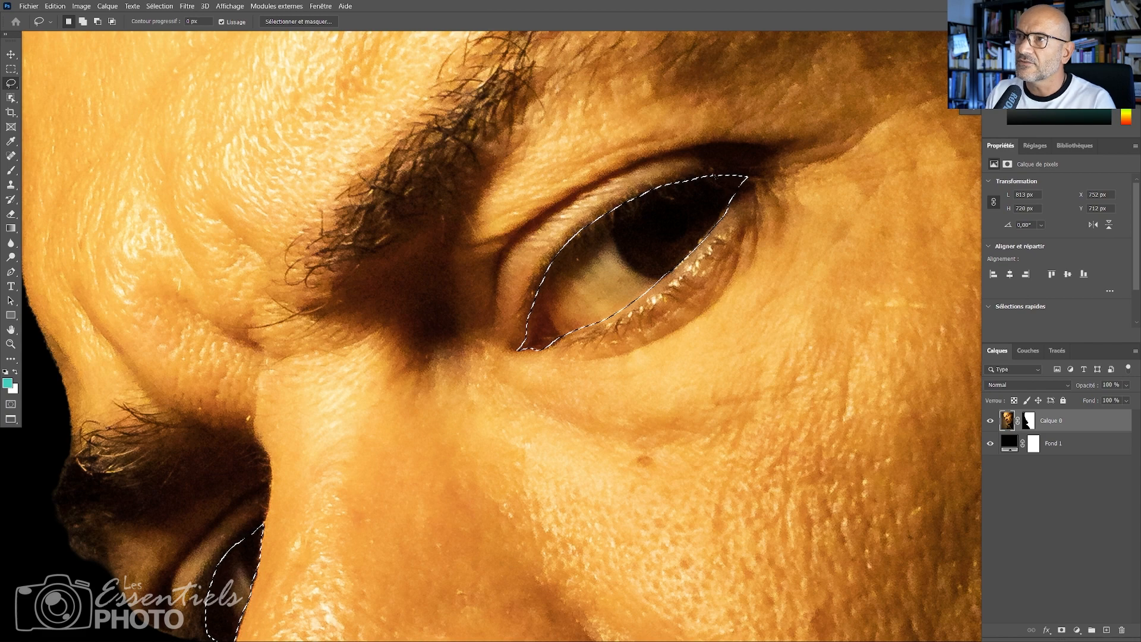
Cover both selected eye openings with a black solid color fill layer, and compare the portrait with and without it
{"action": "key", "text": "z"}
{"action": "left_click", "coordinate": [660, 304], "text": "alt"}
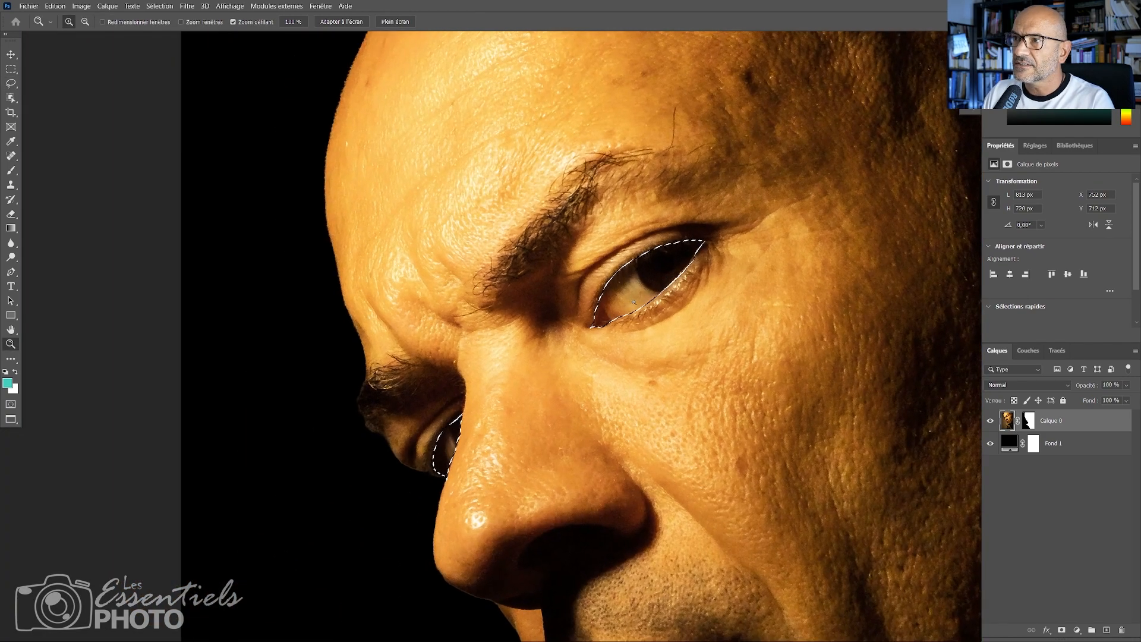
{"action": "left_click", "coordinate": [1079, 632]}
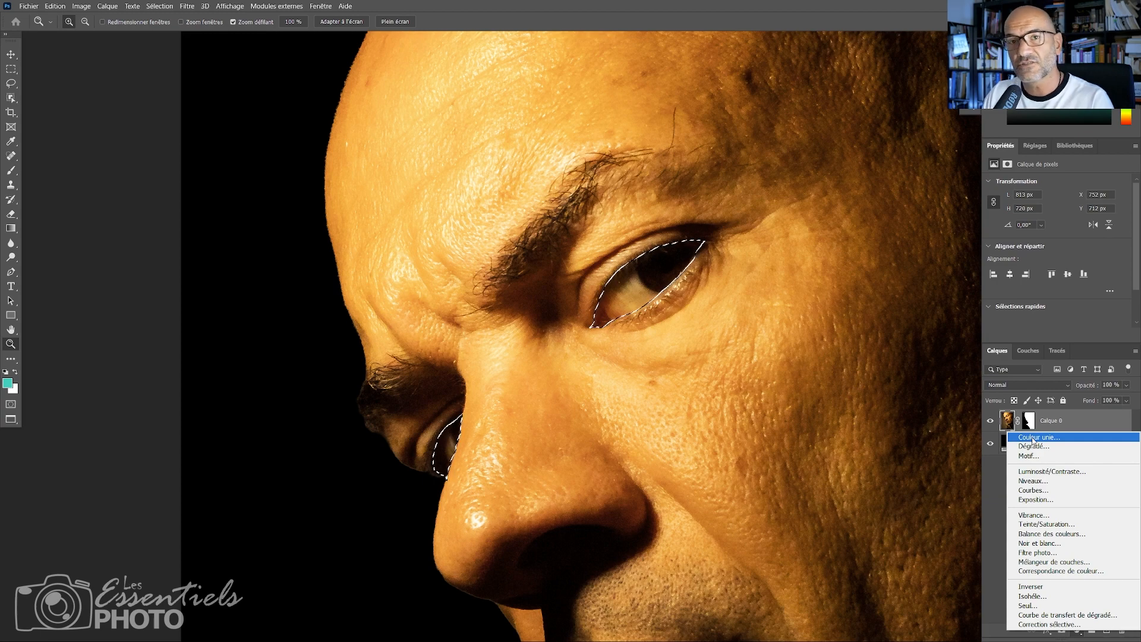
{"action": "left_click", "coordinate": [1035, 440]}
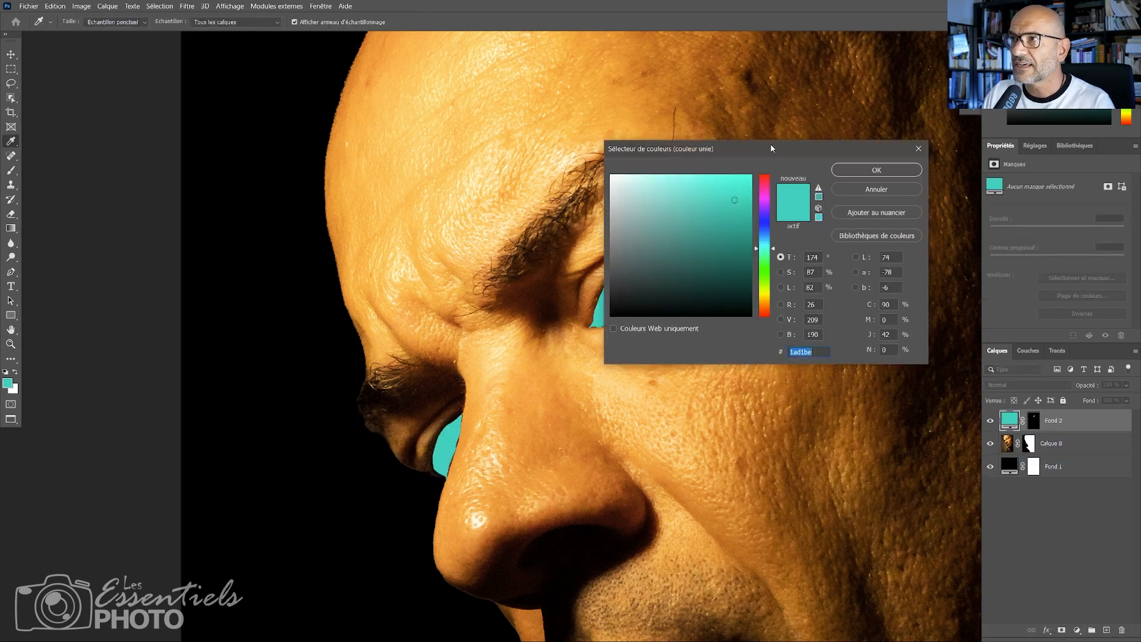
{"action": "left_click_drag", "start_coordinate": [771, 148], "coordinate": [836, 89]}
{"action": "left_click", "coordinate": [815, 257]}
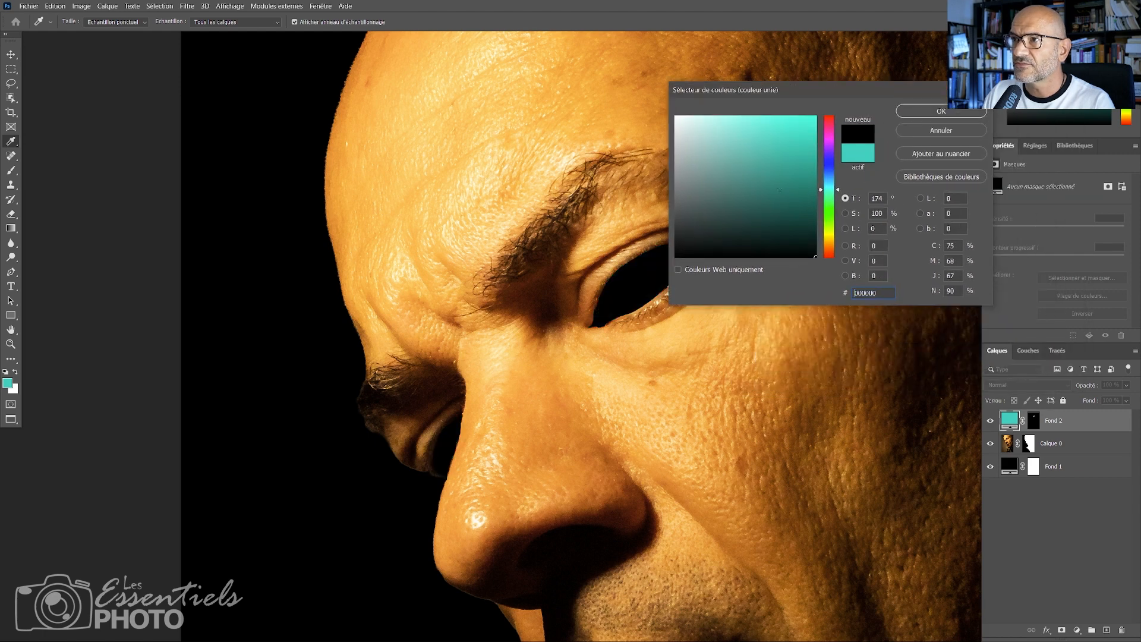
{"action": "left_click", "coordinate": [950, 115]}
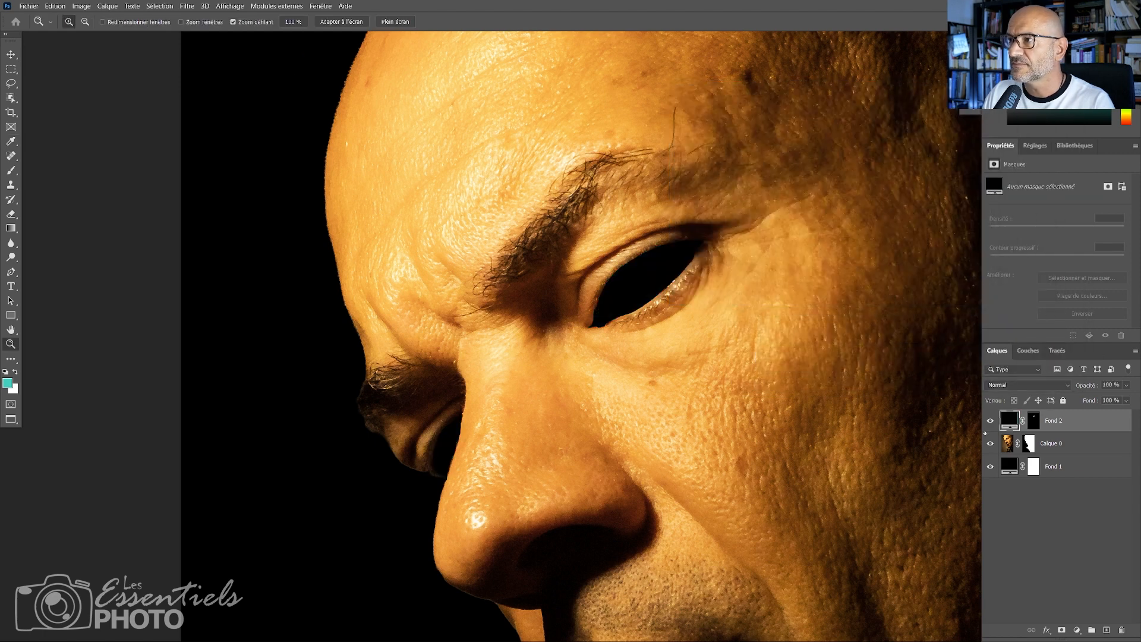
{"action": "left_click", "coordinate": [990, 421]}
{"action": "left_click", "coordinate": [990, 421]}
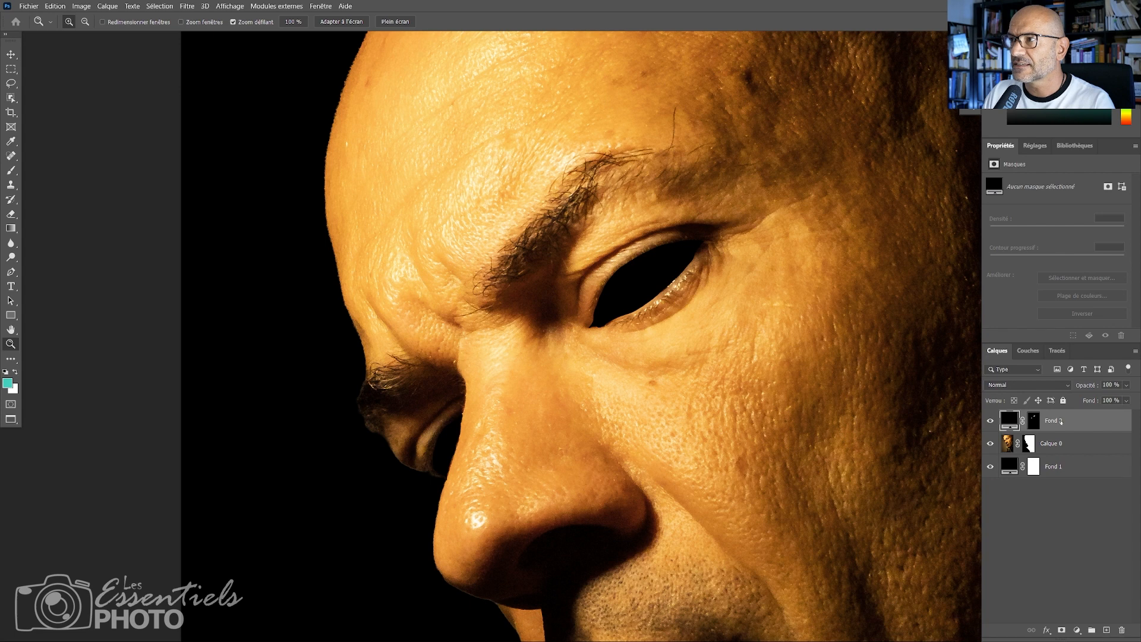
Rename the eye fill layer Yeux, the masked photo layer Portrait and the background fill layer Fond
{"action": "double_click", "coordinate": [1061, 421]}
{"action": "type", "text": "Yeux"}
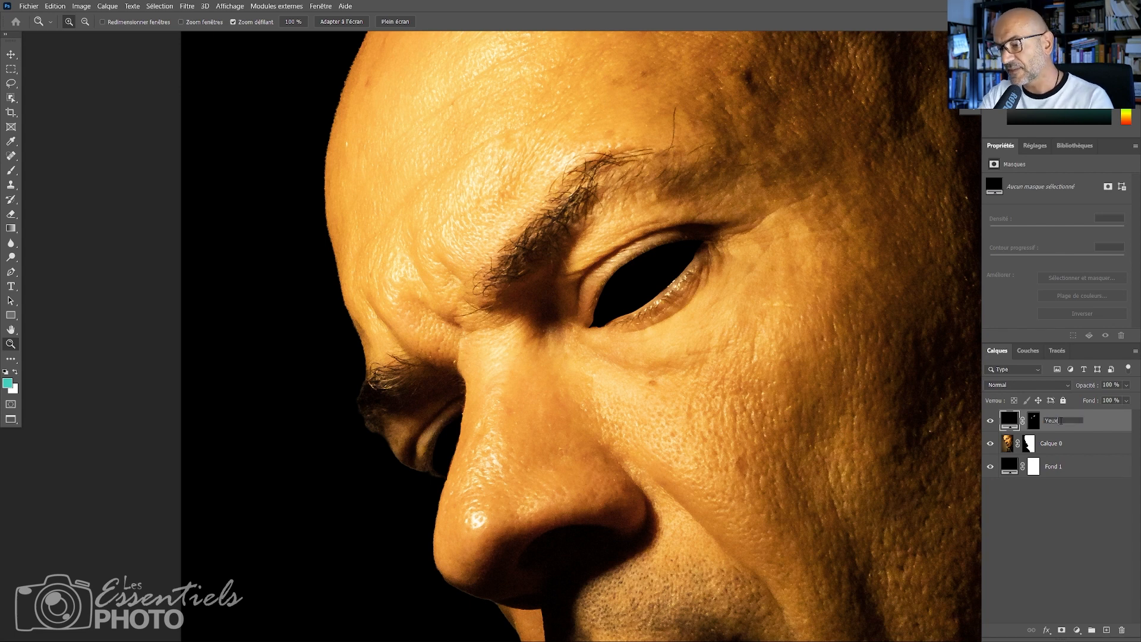
{"action": "key", "text": "Return"}
{"action": "double_click", "coordinate": [1061, 443]}
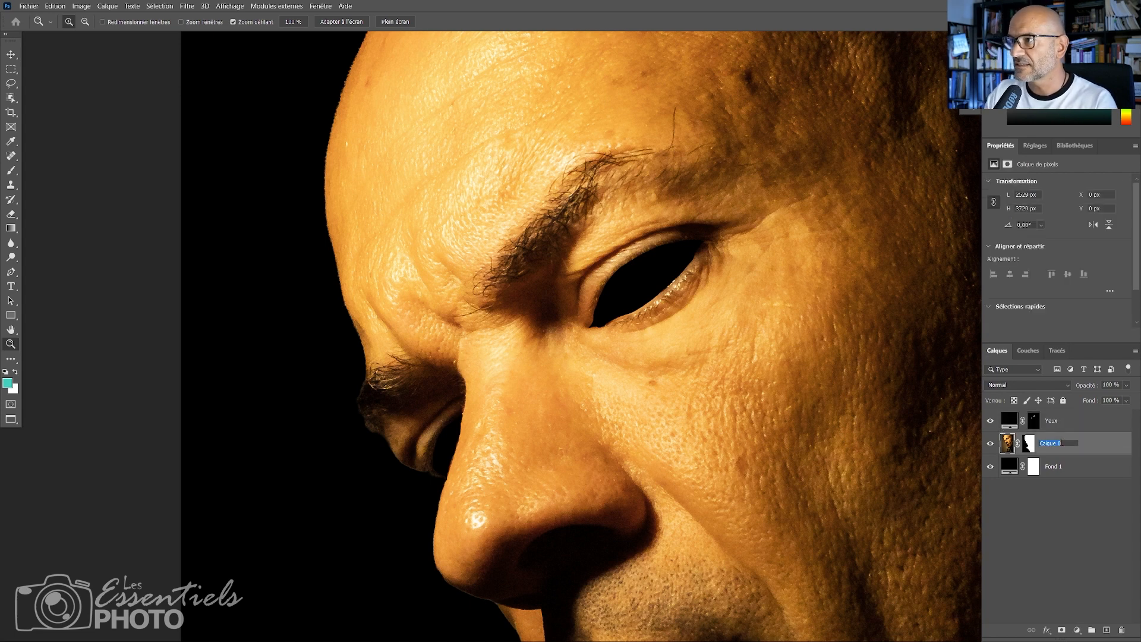
{"action": "type", "text": "Portrait"}
{"action": "key", "text": "Return"}
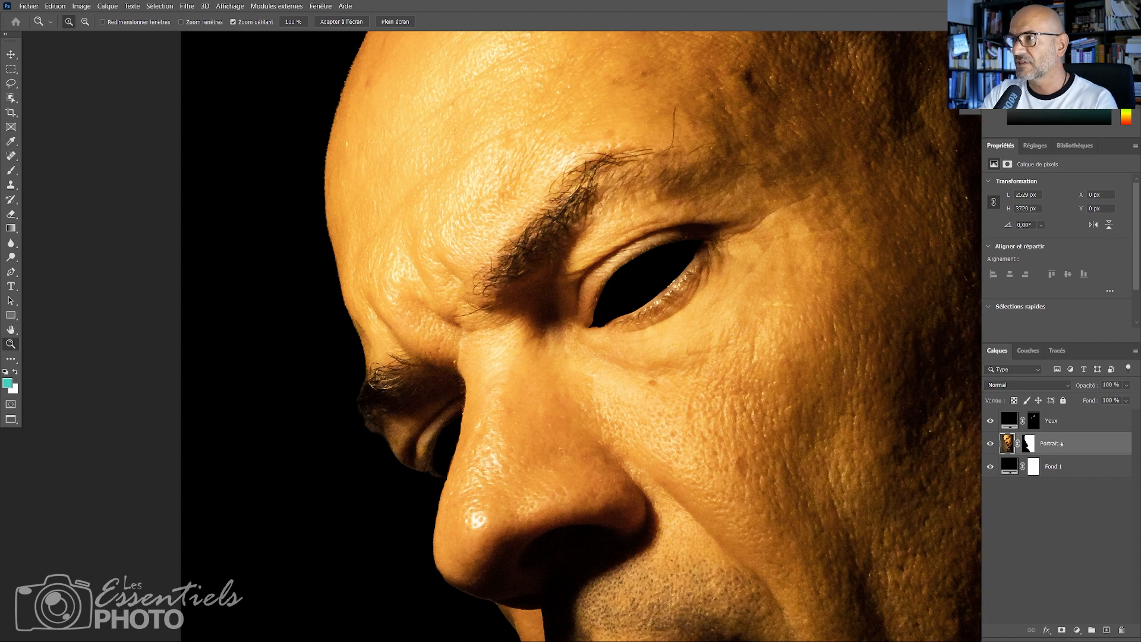
{"action": "double_click", "coordinate": [1054, 467]}
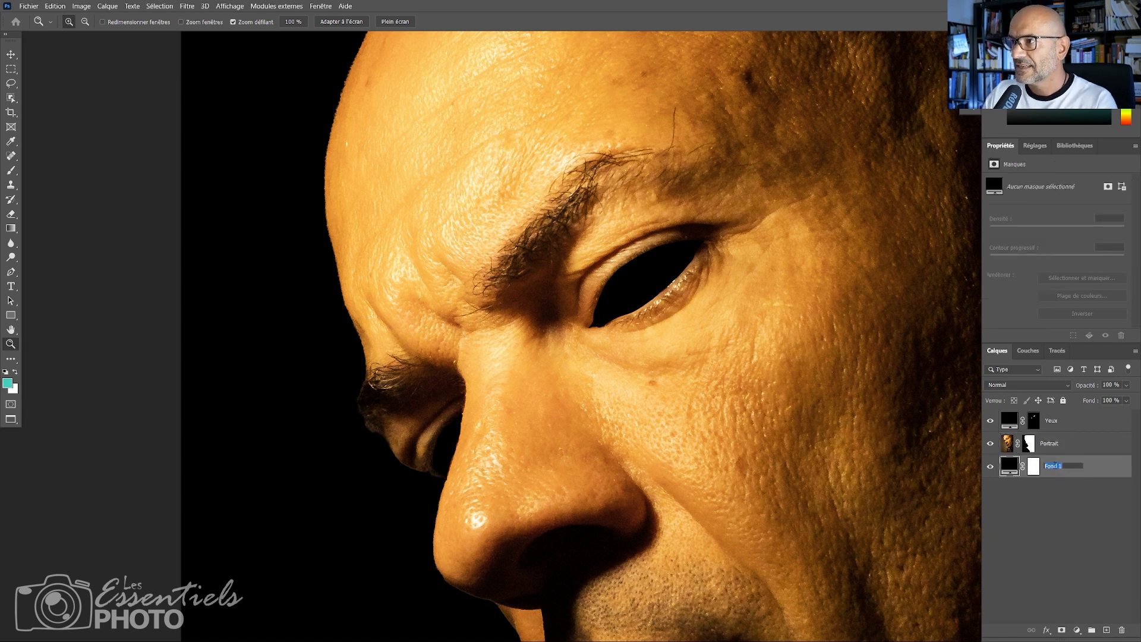
{"action": "type", "text": "Fond"}
{"action": "key", "text": "Return"}
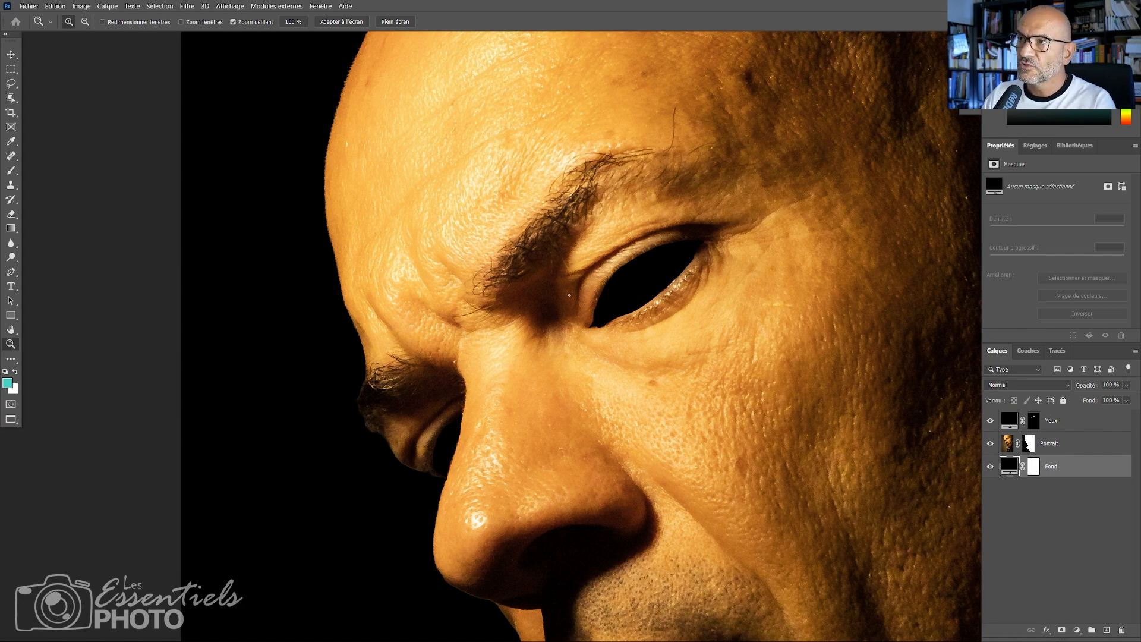
Inspect the blacked-out eyes and surrounding face up close, and make the Portrait layer active
{"action": "left_click_drag", "start_coordinate": [570, 296], "coordinate": [609, 315]}
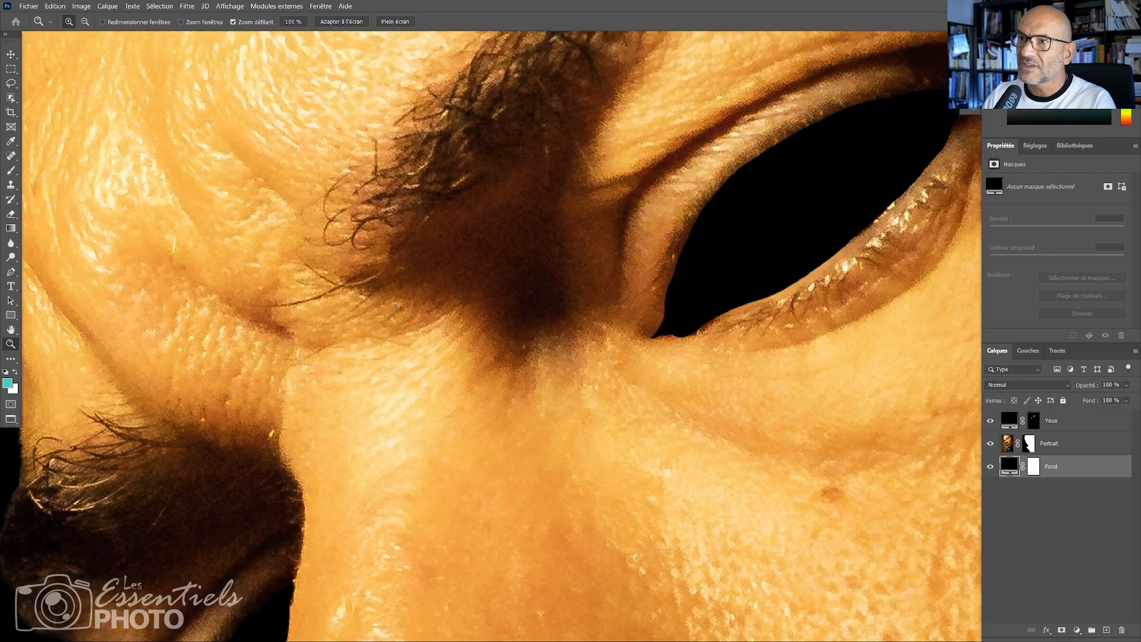
{"action": "left_click_drag", "start_coordinate": [477, 304], "coordinate": [530, 353]}
{"action": "scroll", "coordinate": [635, 379], "scroll_direction": "down", "scroll_amount": 4}
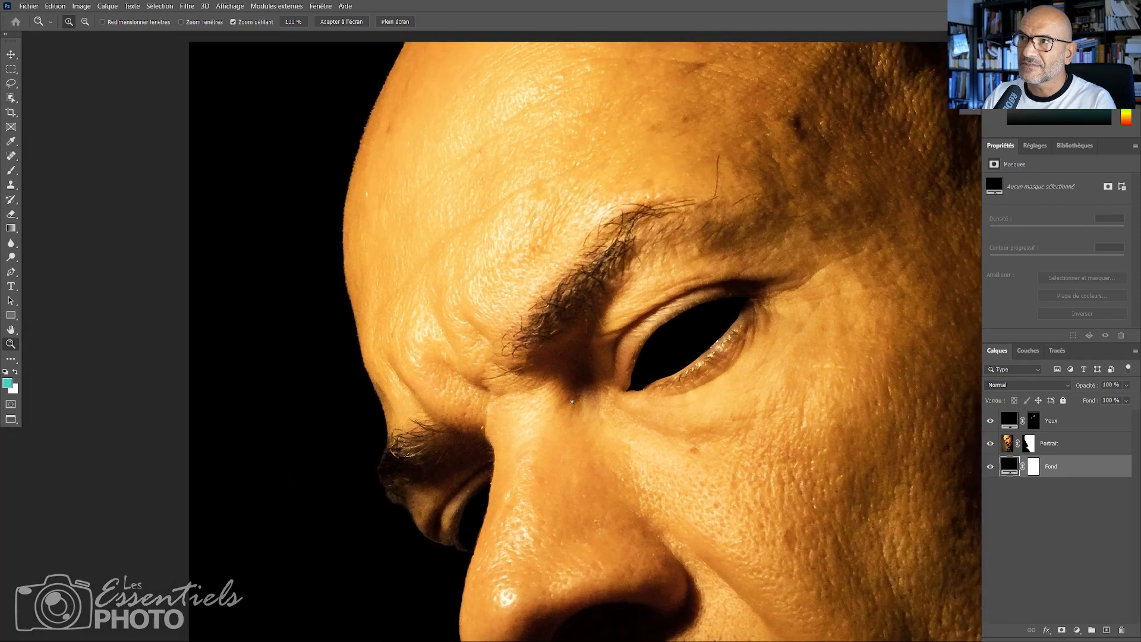
{"action": "left_click_drag", "start_coordinate": [635, 379], "coordinate": [622, 301]}
{"action": "left_click_drag", "start_coordinate": [685, 256], "coordinate": [580, 316]}
{"action": "left_click_drag", "start_coordinate": [635, 455], "coordinate": [620, 326]}
{"action": "mouse_move", "coordinate": [599, 272]}
{"action": "left_mouse_down"}
{"action": "mouse_move", "coordinate": [622, 262]}
{"action": "mouse_move", "coordinate": [605, 265]}
{"action": "left_mouse_up"}
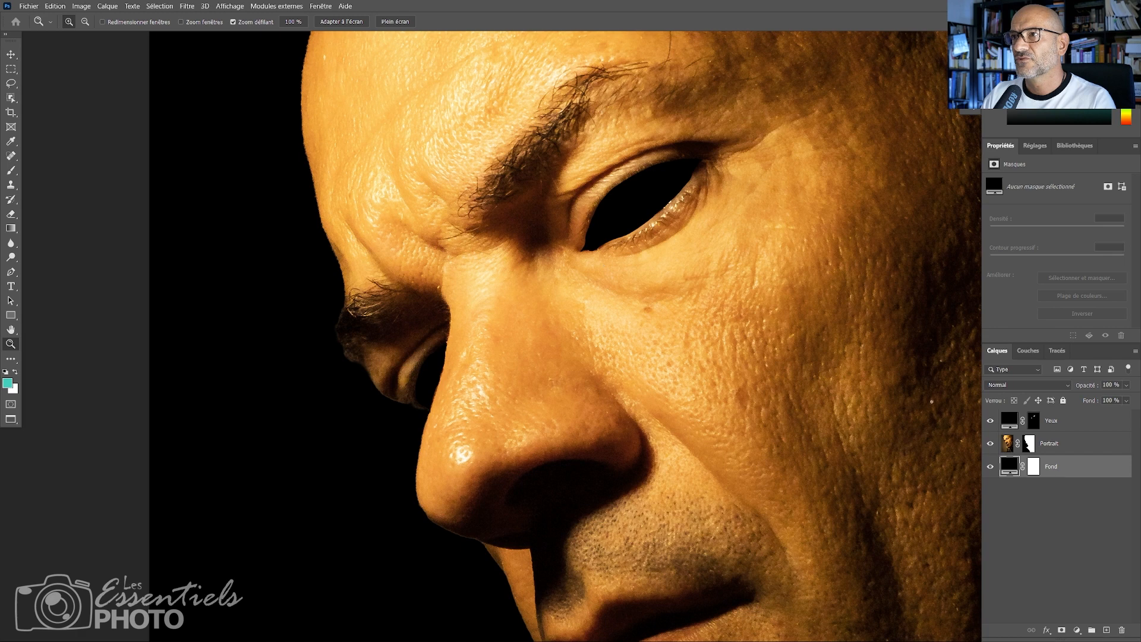
{"action": "left_click", "coordinate": [1054, 447]}
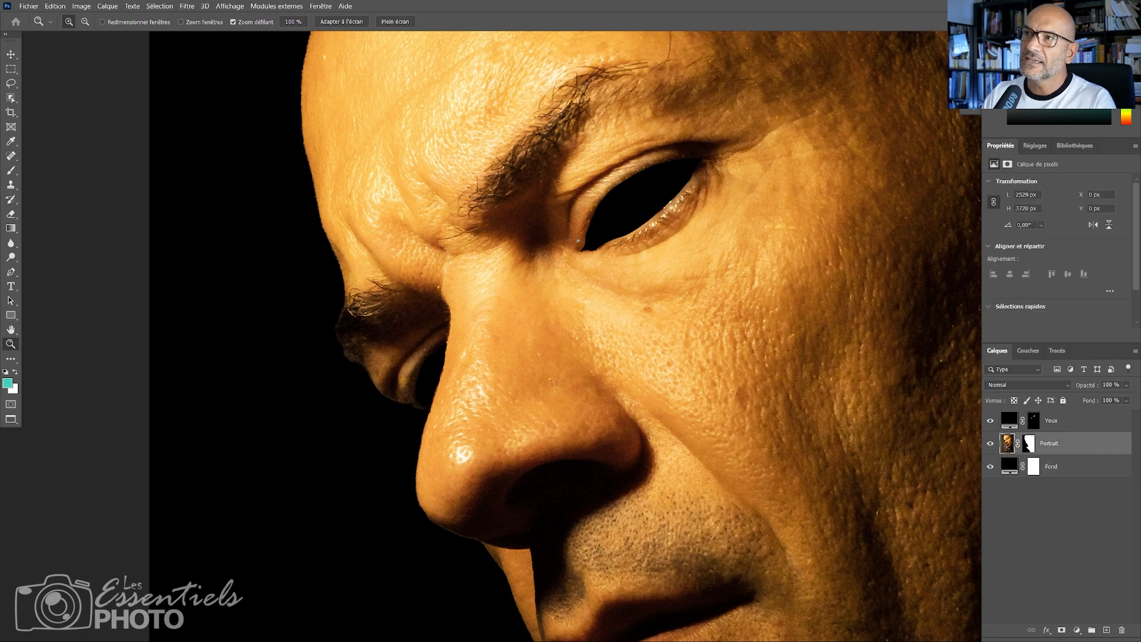
Open the Portrait layer in the Liquify filter and choose the Forward Warp tool
{"action": "scroll", "coordinate": [634, 322], "scroll_direction": "down", "scroll_amount": 5}
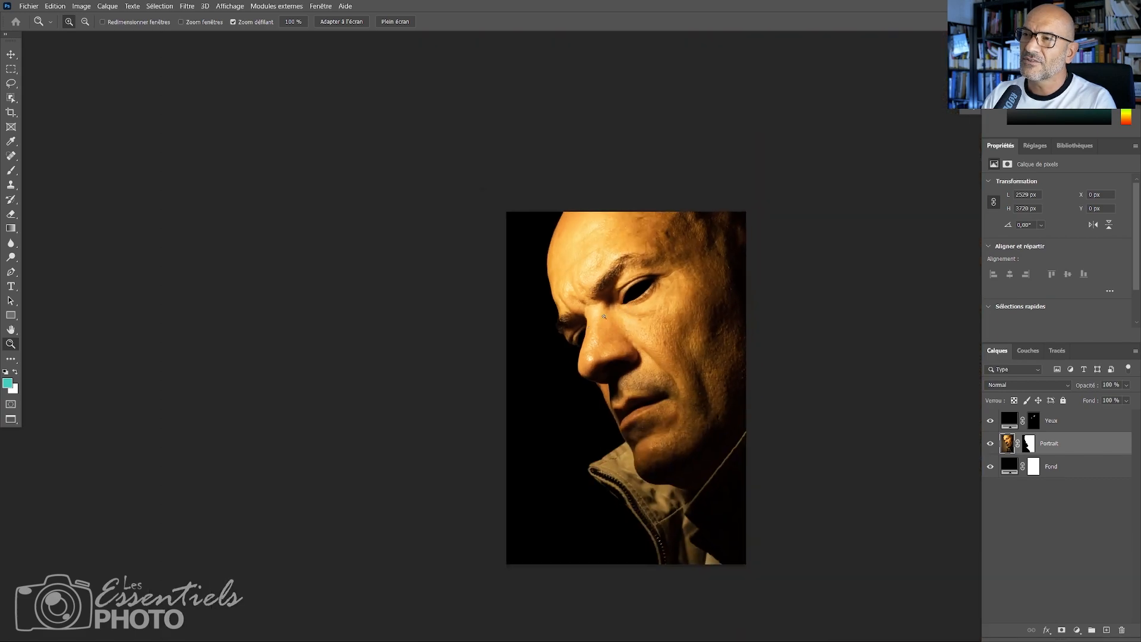
{"action": "scroll", "coordinate": [639, 313], "scroll_direction": "up", "scroll_amount": 3}
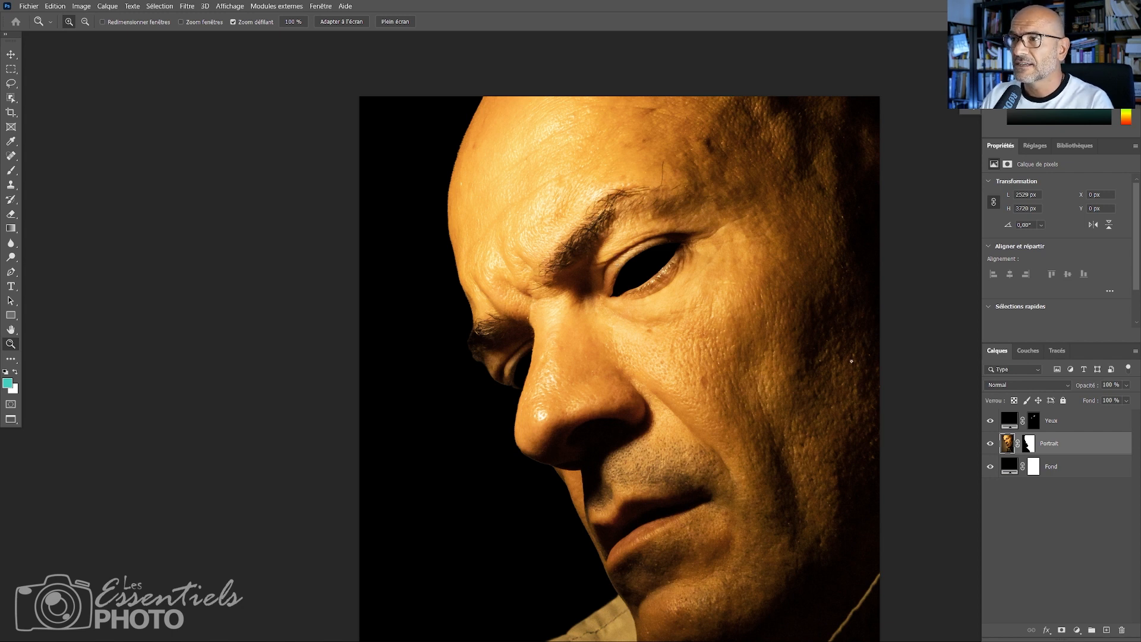
{"action": "left_click", "coordinate": [187, 7]}
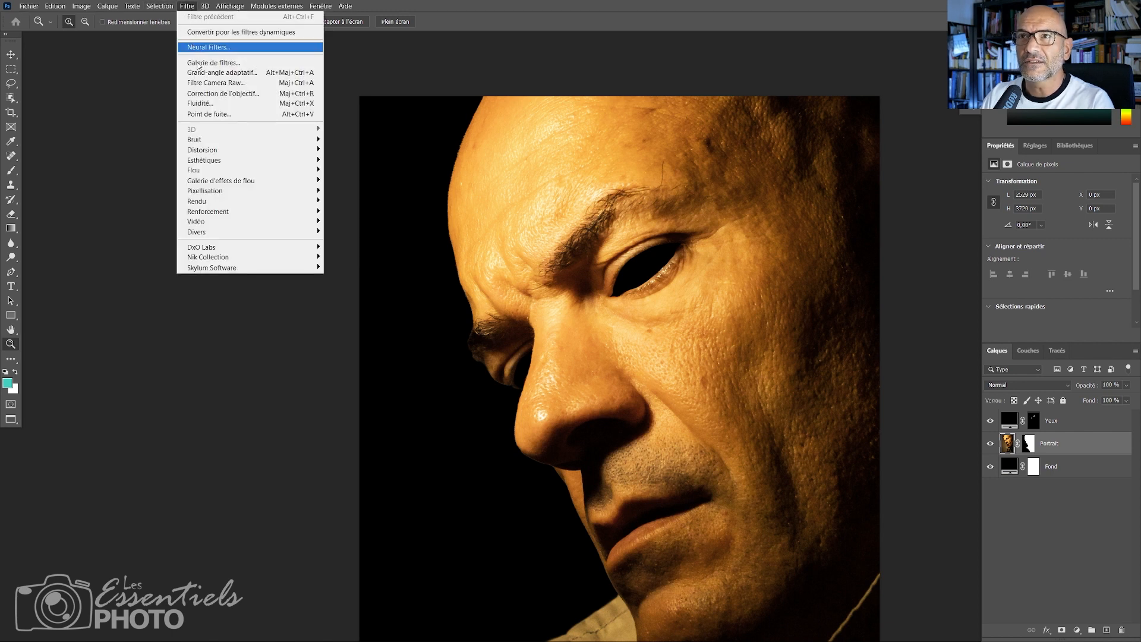
{"action": "left_click", "coordinate": [206, 104]}
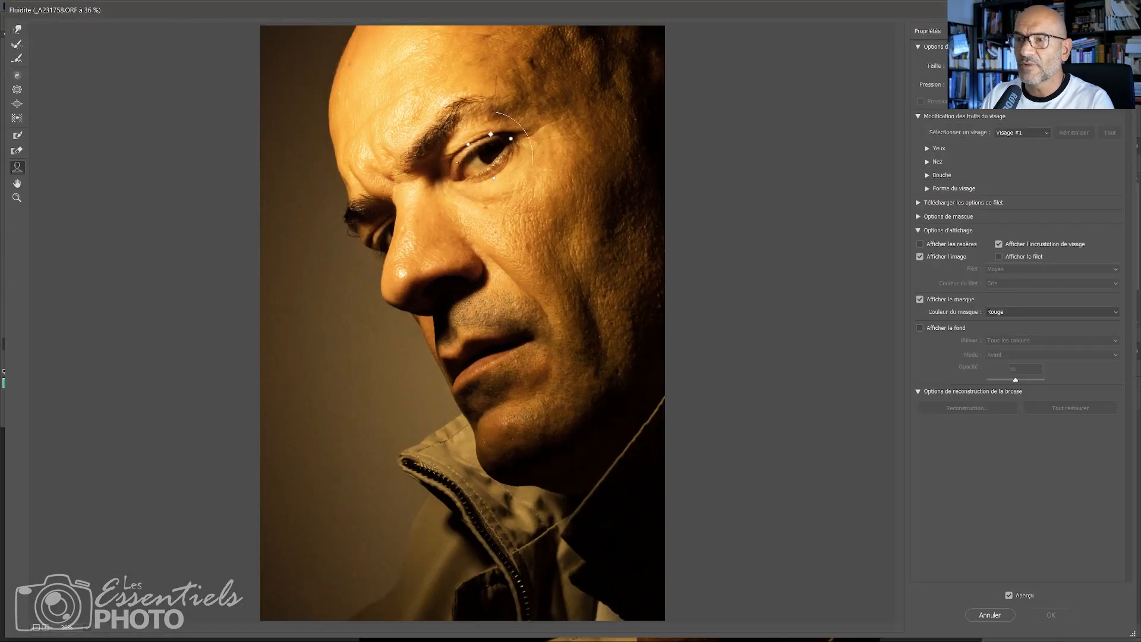
{"action": "left_click", "coordinate": [17, 29]}
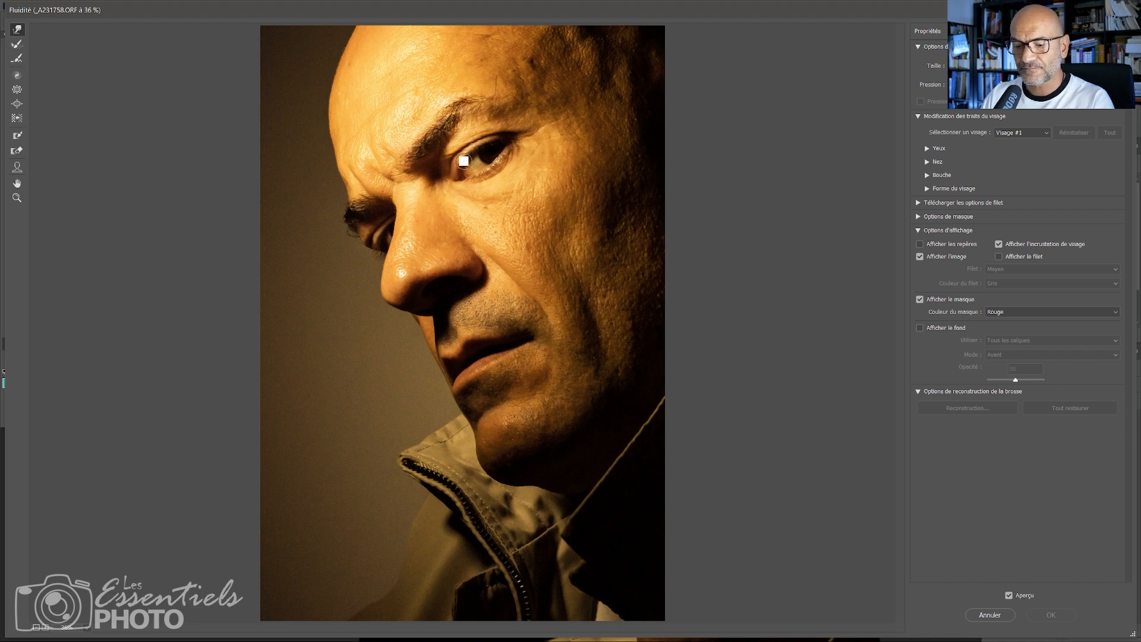
Reshape the near eye's upper eyelid towards the inner corner with small Forward Warp strokes
{"action": "key", "text": "z"}
{"action": "left_click_drag", "start_coordinate": [504, 151], "coordinate": [496, 159]}
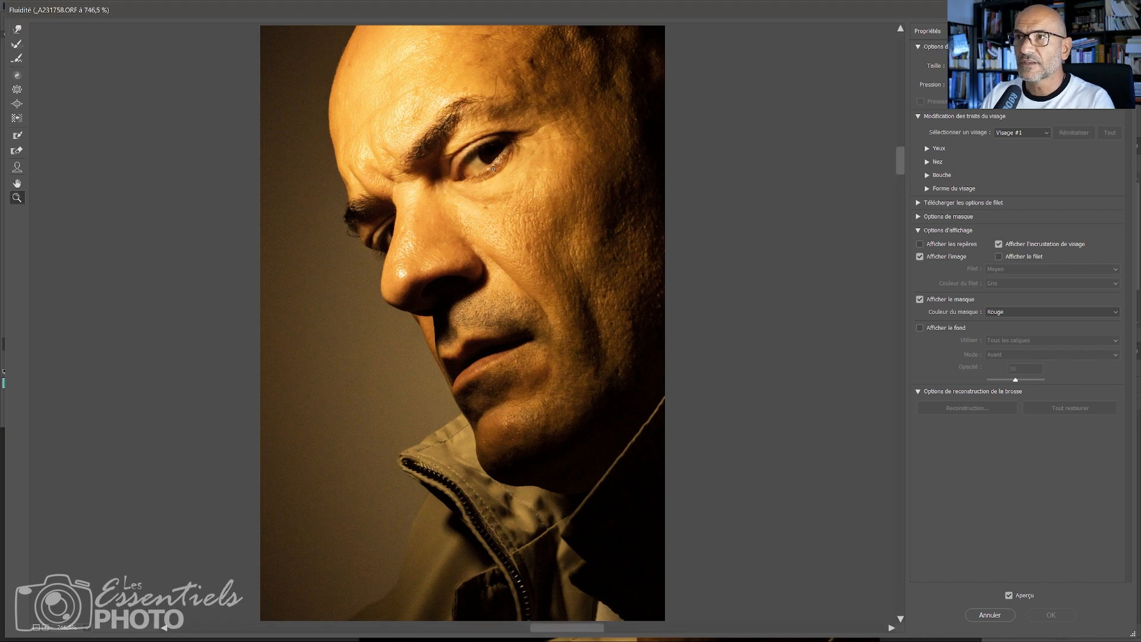
{"action": "left_click", "coordinate": [493, 169]}
{"action": "left_click_drag", "start_coordinate": [545, 212], "coordinate": [463, 184]}
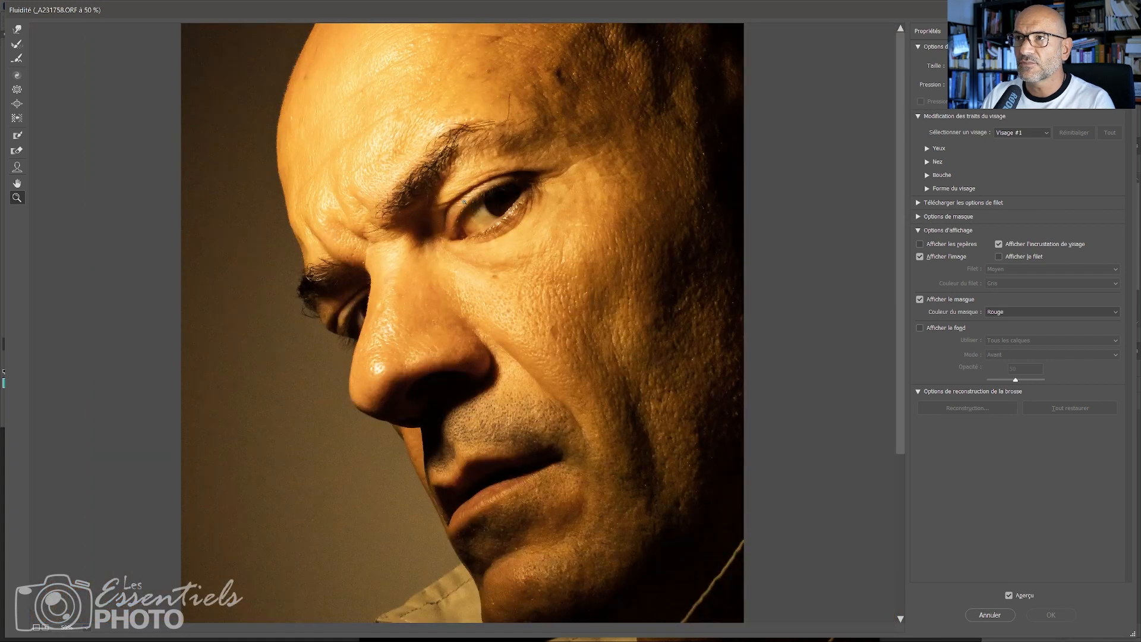
{"action": "left_click", "coordinate": [464, 199]}
{"action": "left_click", "coordinate": [17, 29]}
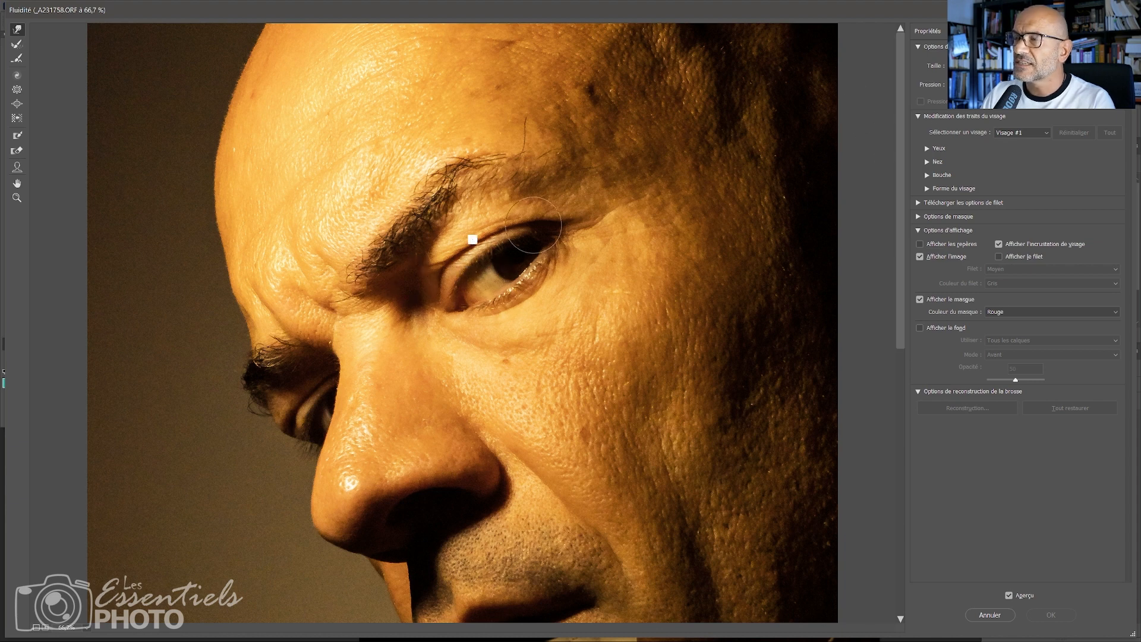
{"action": "left_click_drag", "start_coordinate": [456, 269], "coordinate": [463, 273]}
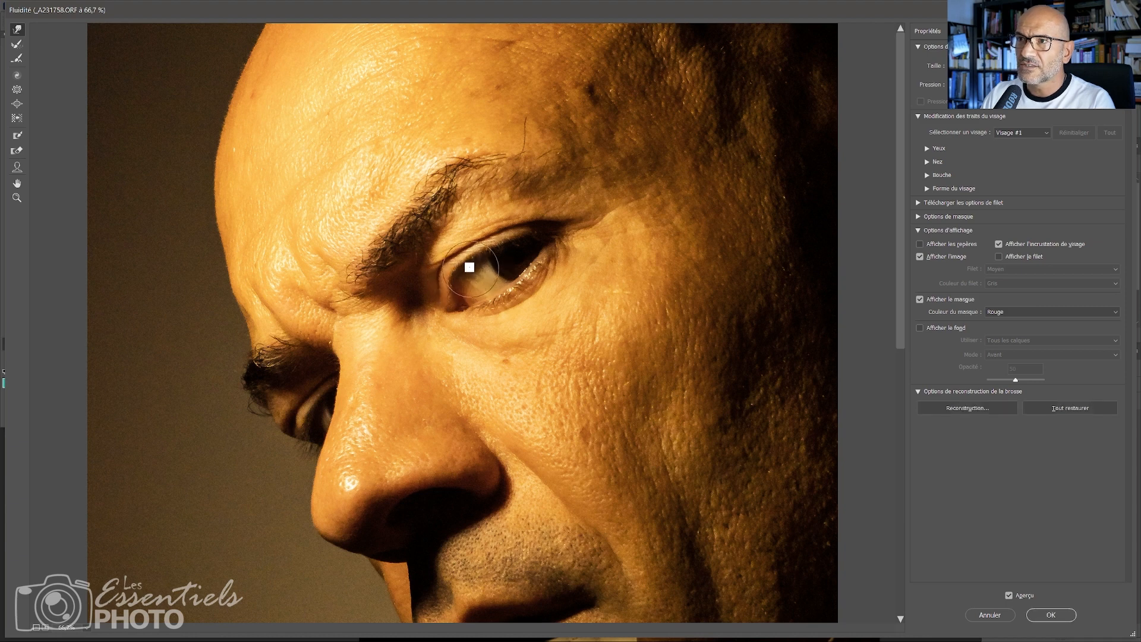
{"action": "mouse_move", "coordinate": [490, 261]}
{"action": "left_mouse_down"}
{"action": "mouse_move", "coordinate": [502, 247]}
{"action": "mouse_move", "coordinate": [486, 256]}
{"action": "mouse_move", "coordinate": [509, 258]}
{"action": "mouse_move", "coordinate": [498, 263]}
{"action": "left_mouse_up"}
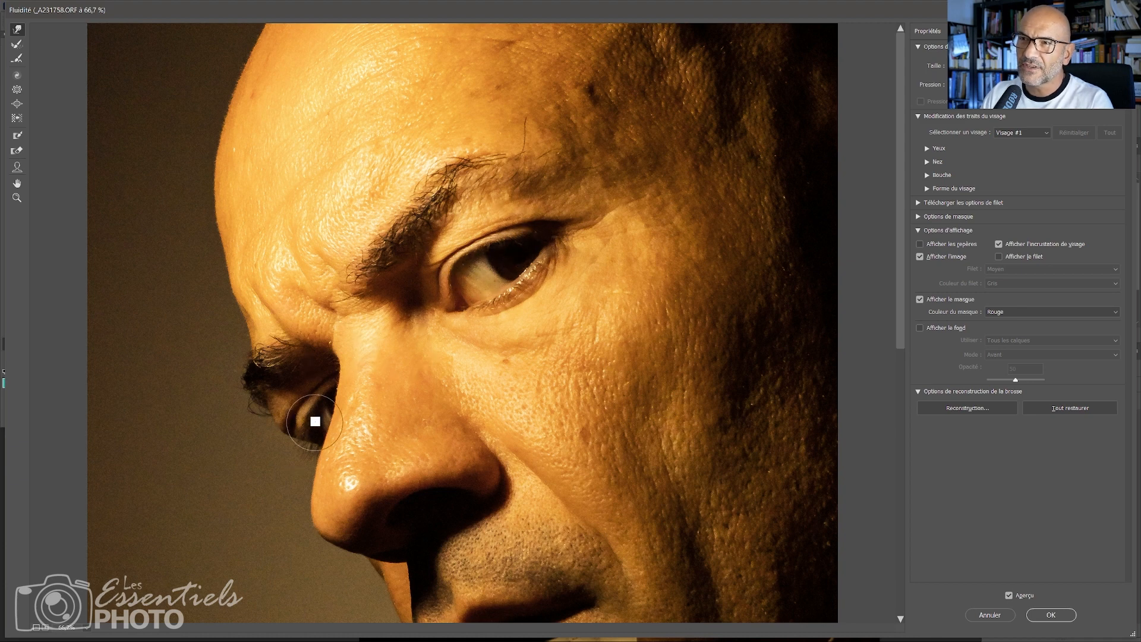
Warp the far eye's eyelid contour with a small Forward Warp stroke, and apply the Liquify changes
{"action": "key", "text": "z"}
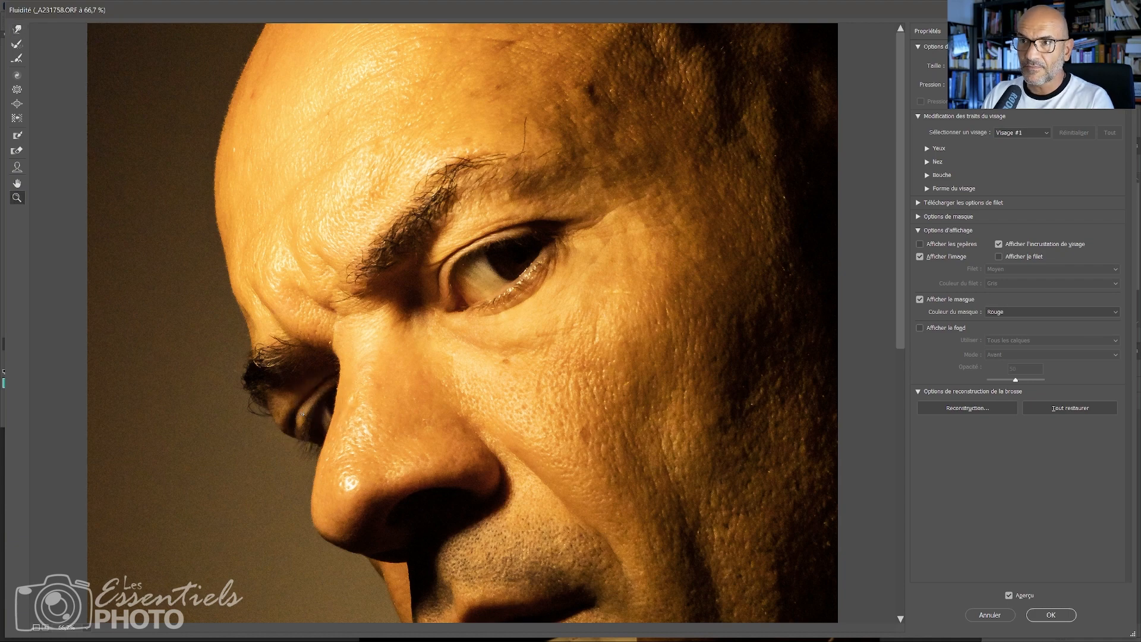
{"action": "left_click", "coordinate": [303, 415]}
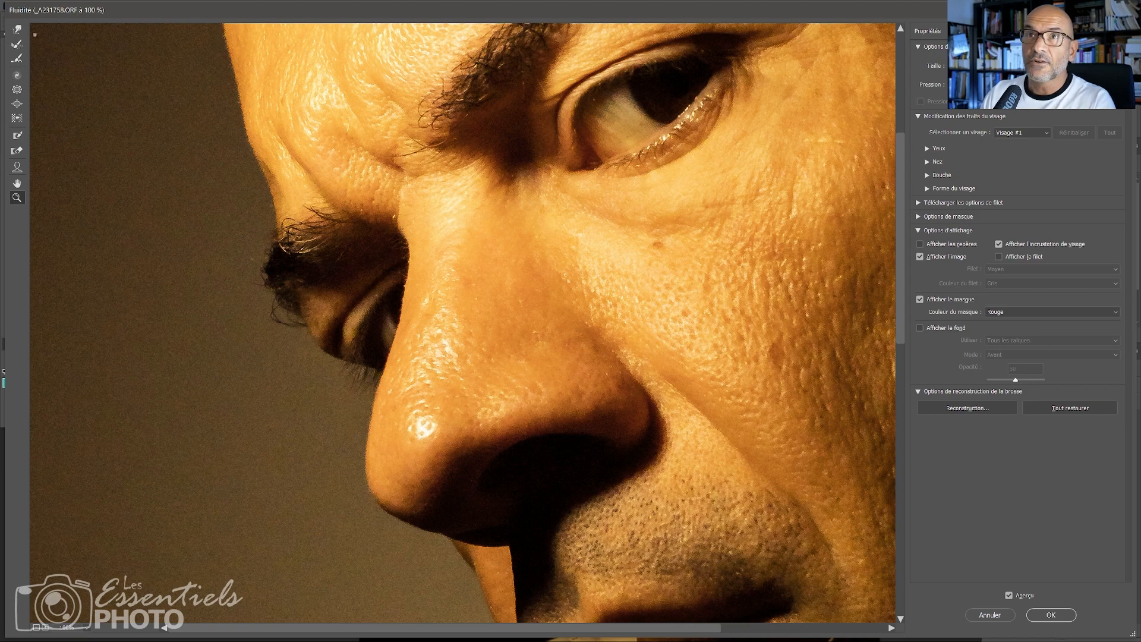
{"action": "left_click", "coordinate": [17, 29]}
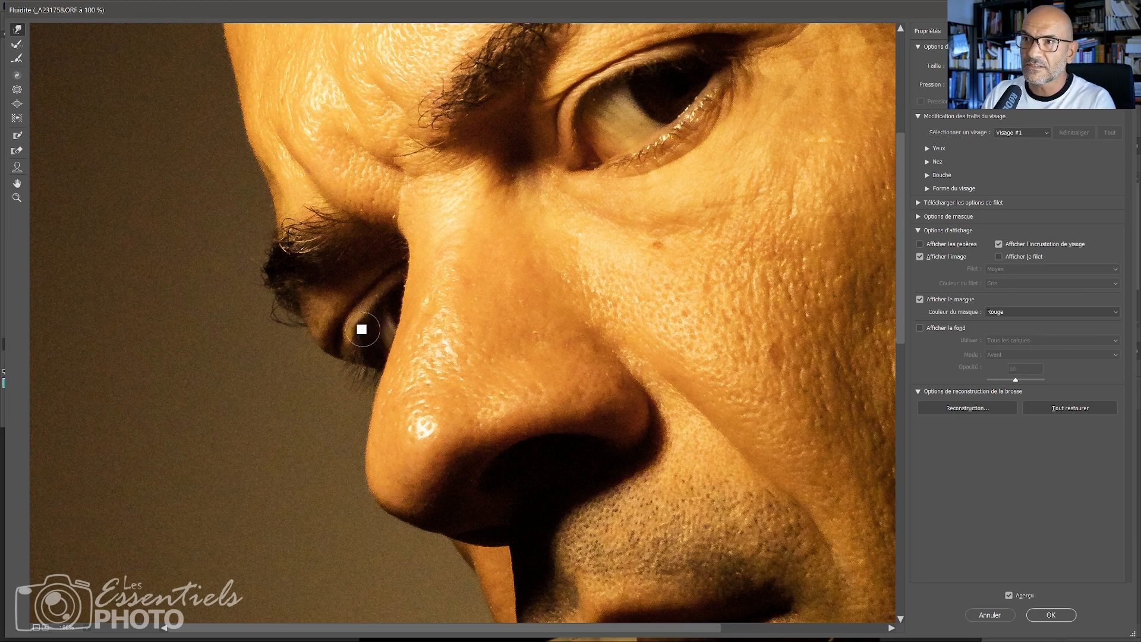
{"action": "mouse_move", "coordinate": [362, 329]}
{"action": "left_mouse_down"}
{"action": "mouse_move", "coordinate": [385, 298]}
{"action": "mouse_move", "coordinate": [372, 334]}
{"action": "mouse_move", "coordinate": [369, 313]}
{"action": "mouse_move", "coordinate": [377, 326]}
{"action": "mouse_move", "coordinate": [390, 298]}
{"action": "mouse_move", "coordinate": [374, 320]}
{"action": "mouse_move", "coordinate": [362, 316]}
{"action": "mouse_move", "coordinate": [369, 329]}
{"action": "left_mouse_up"}
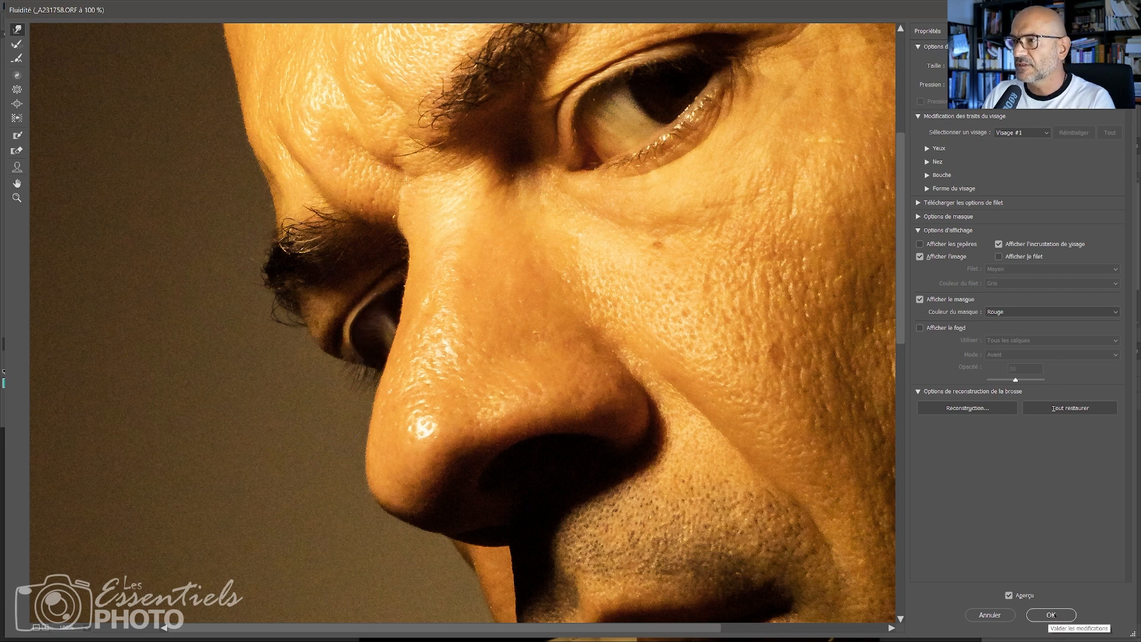
{"action": "left_click", "coordinate": [1051, 614]}
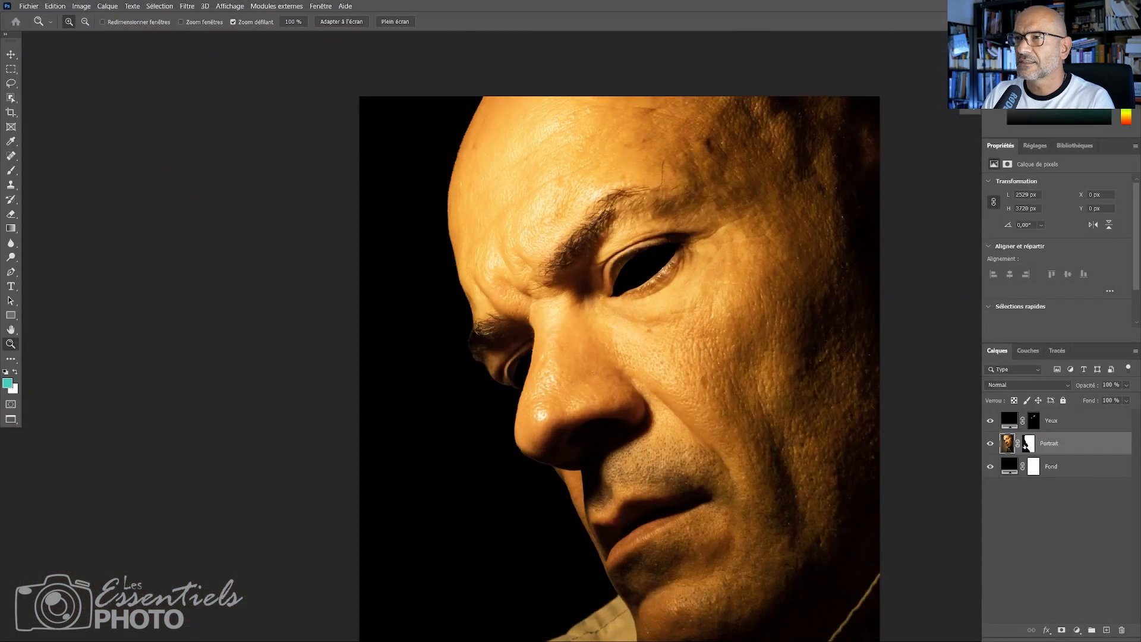
Extend the Yeux layer mask by filling lasso selections with white along the inner upper lid of the near eye and the exposed part of the far eye
{"action": "left_click", "coordinate": [1040, 420]}
{"action": "key", "text": "d"}
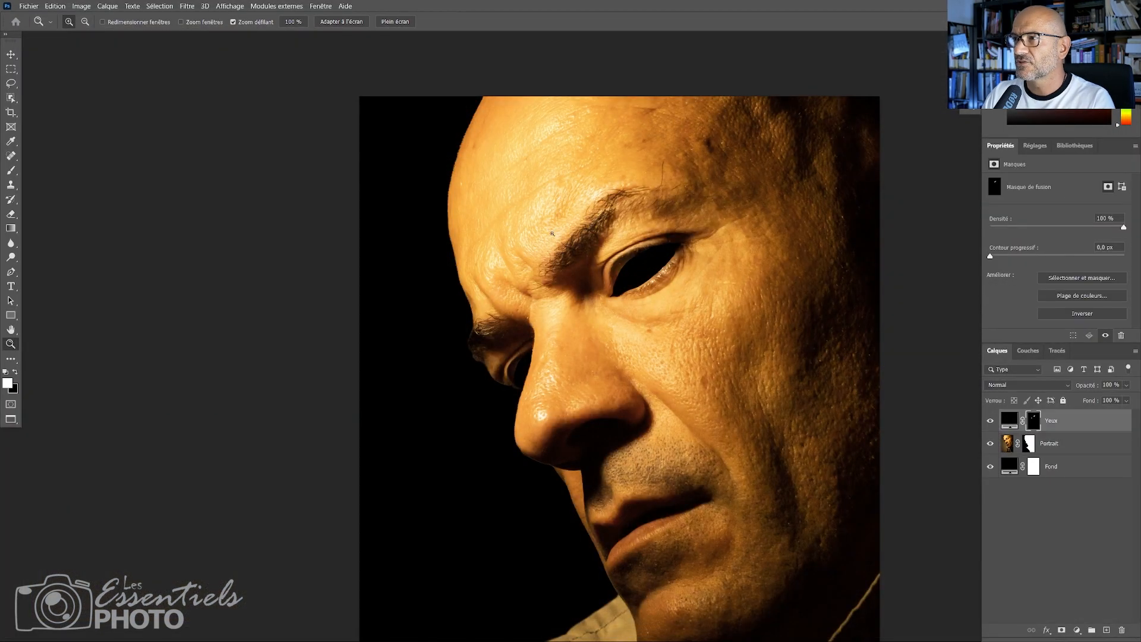
{"action": "left_click_drag", "start_coordinate": [626, 271], "coordinate": [665, 256]}
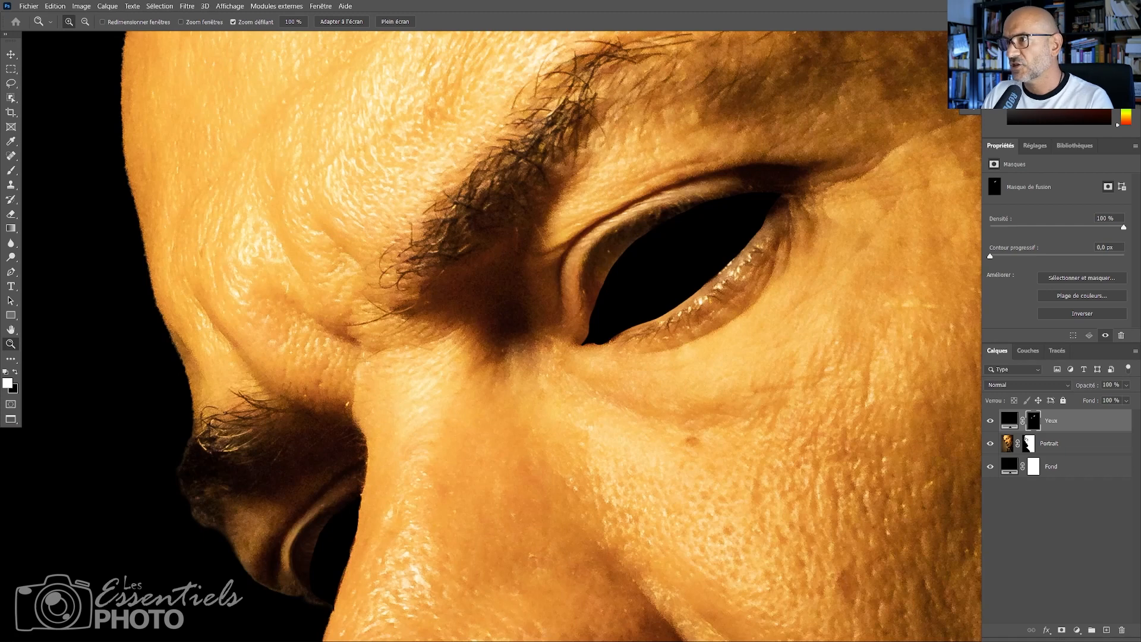
{"action": "key", "text": "l"}
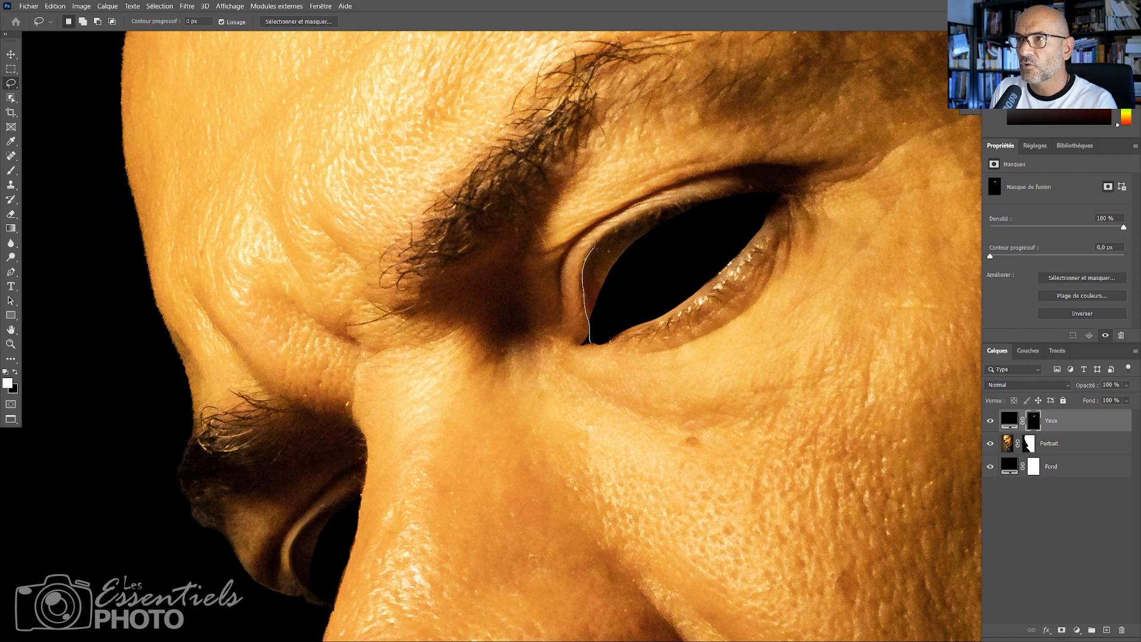
{"action": "mouse_move", "coordinate": [696, 207]}
{"action": "left_mouse_down"}
{"action": "mouse_move", "coordinate": [658, 272]}
{"action": "mouse_move", "coordinate": [591, 343]}
{"action": "left_mouse_up"}
{"action": "key", "text": "alt+BackSpace"}
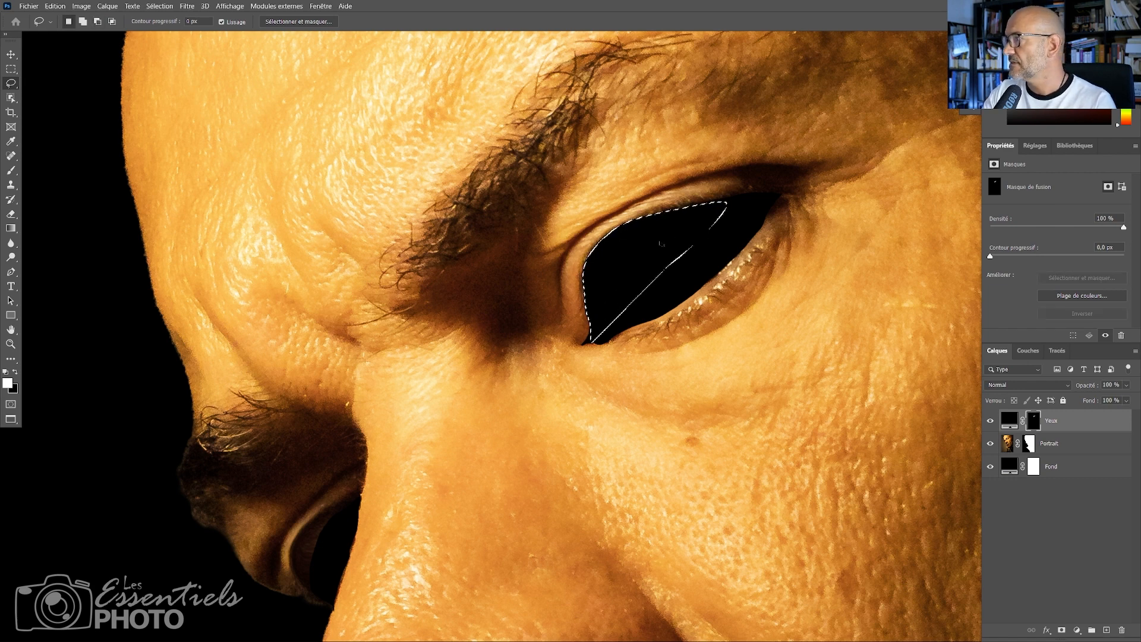
{"action": "key", "text": "ctrl+d"}
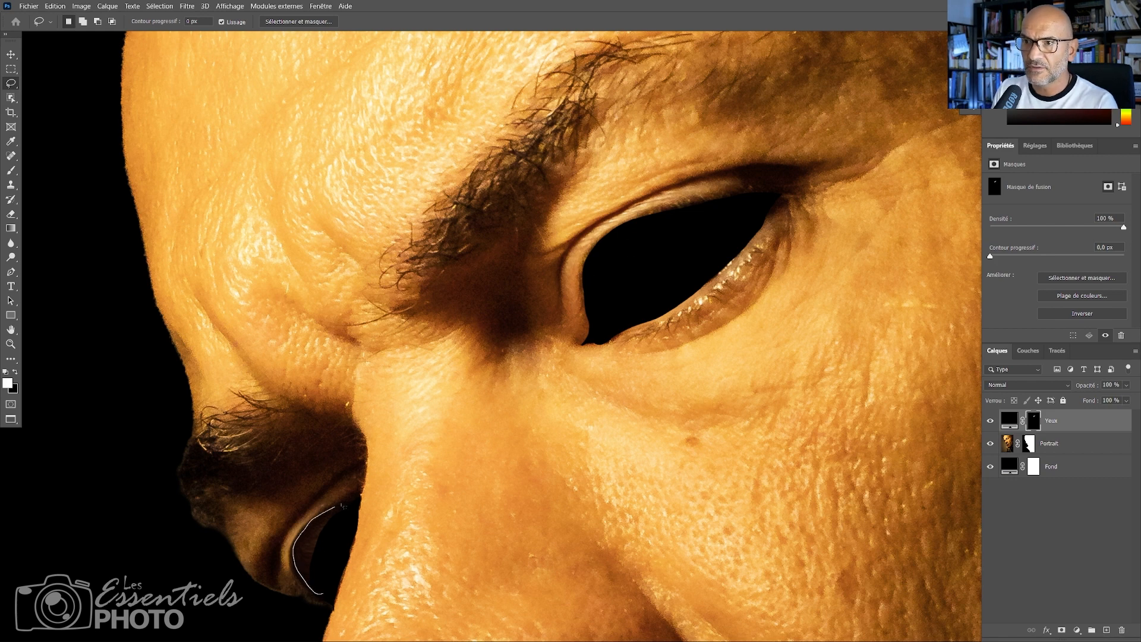
{"action": "mouse_move", "coordinate": [343, 507]}
{"action": "left_mouse_down"}
{"action": "mouse_move", "coordinate": [340, 562]}
{"action": "mouse_move", "coordinate": [324, 592]}
{"action": "left_mouse_up"}
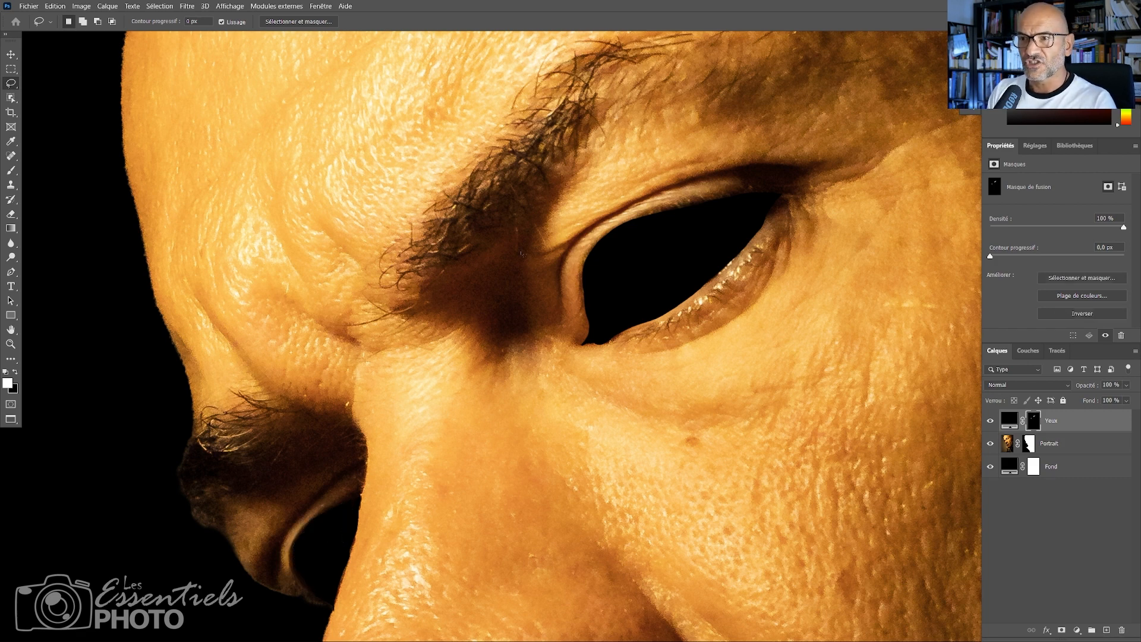
Inspect both blacked-out eyes up close and across the whole face, and compare them with and without the Yeux layer
{"action": "left_click_drag", "start_coordinate": [526, 391], "coordinate": [489, 251]}
{"action": "key", "text": "z"}
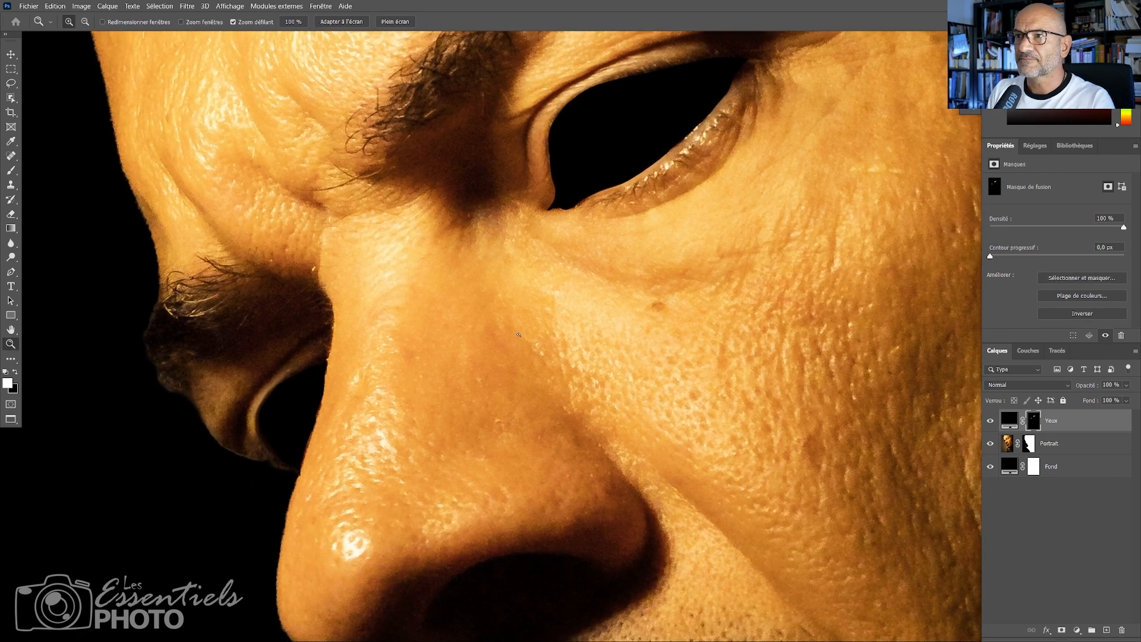
{"action": "left_click_drag", "start_coordinate": [521, 336], "coordinate": [488, 300]}
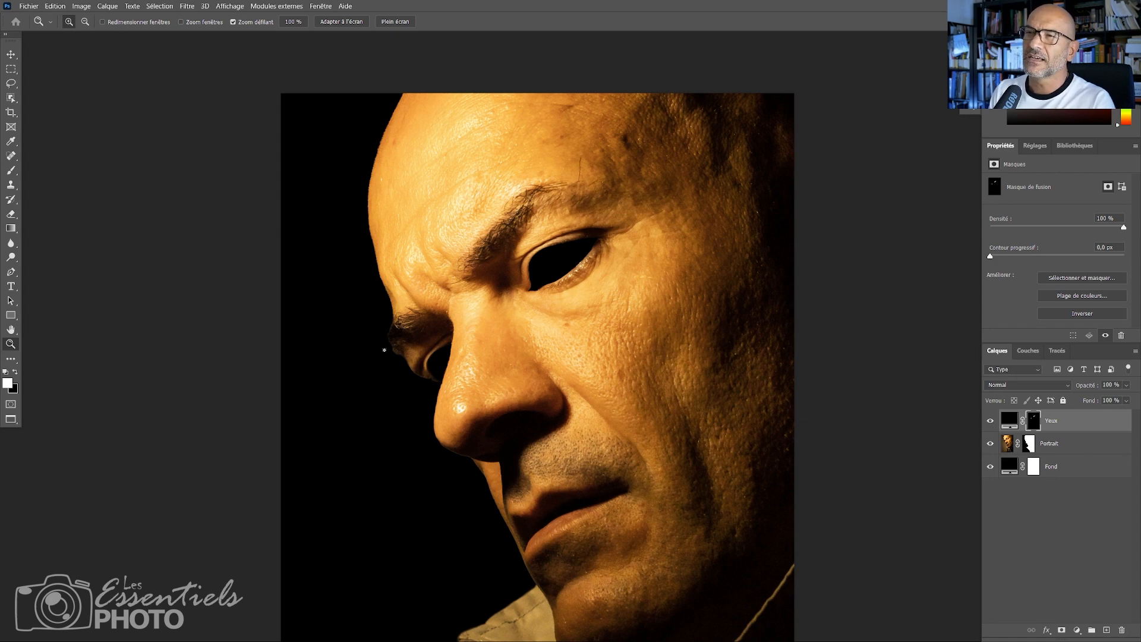
{"action": "left_click_drag", "start_coordinate": [571, 423], "coordinate": [581, 400]}
{"action": "left_click_drag", "start_coordinate": [534, 101], "coordinate": [568, 343]}
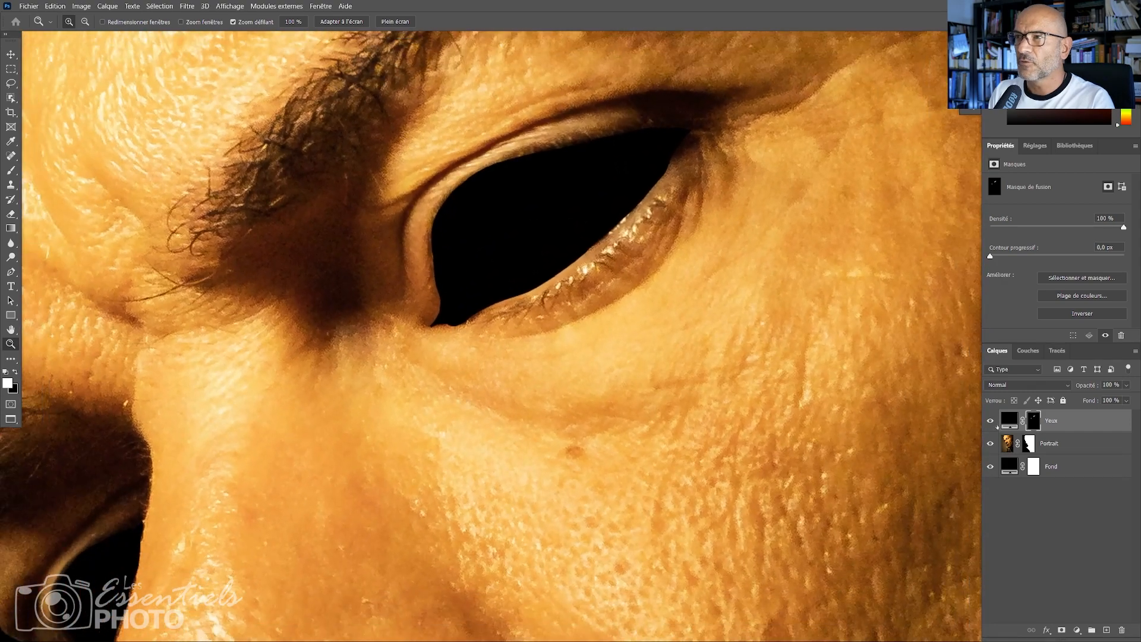
{"action": "left_click", "coordinate": [991, 421]}
{"action": "left_click", "coordinate": [991, 421]}
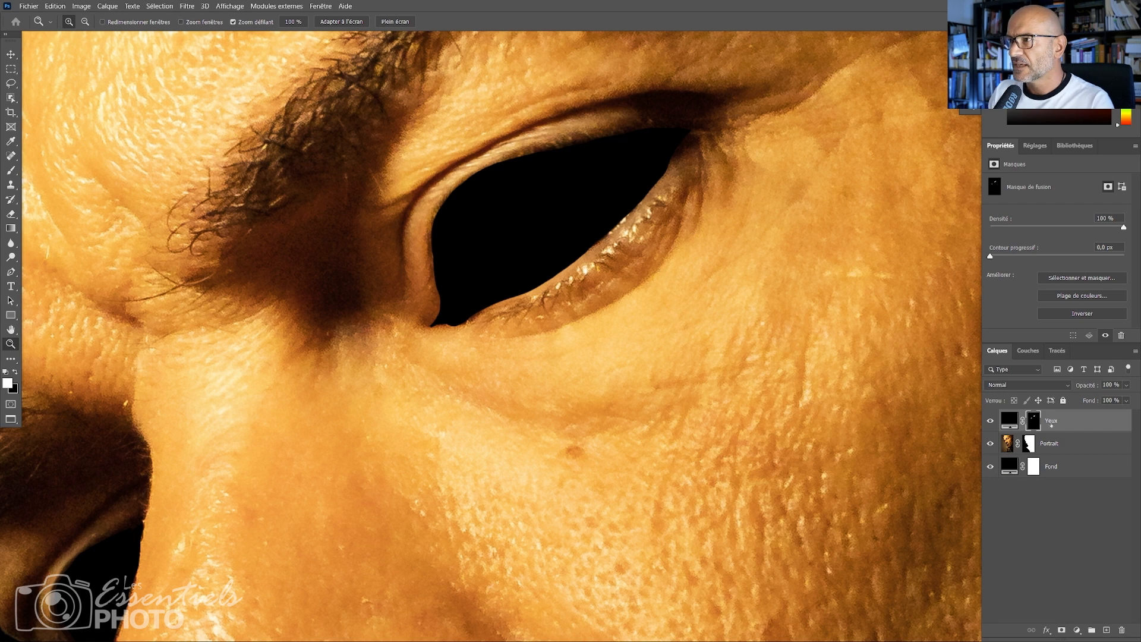
Add an empty layer above Yeux, name it Retravail des paupières, and clip it to the Yeux layer
{"action": "left_click", "coordinate": [1051, 424]}
{"action": "key", "text": "ctrl+shift+alt+n"}
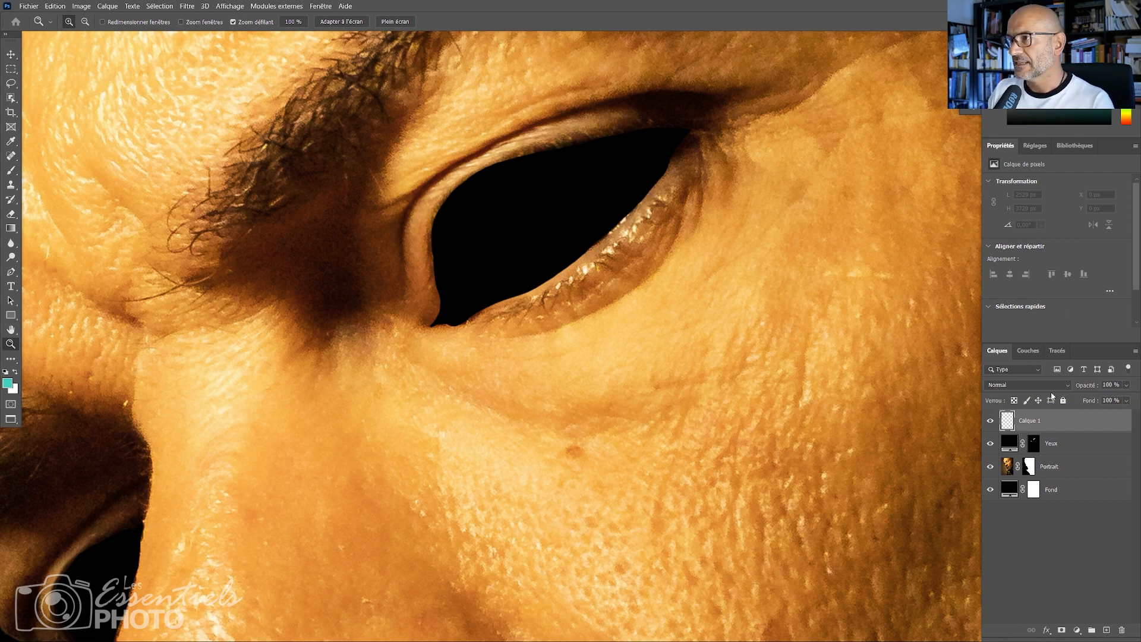
{"action": "double_click", "coordinate": [1030, 422]}
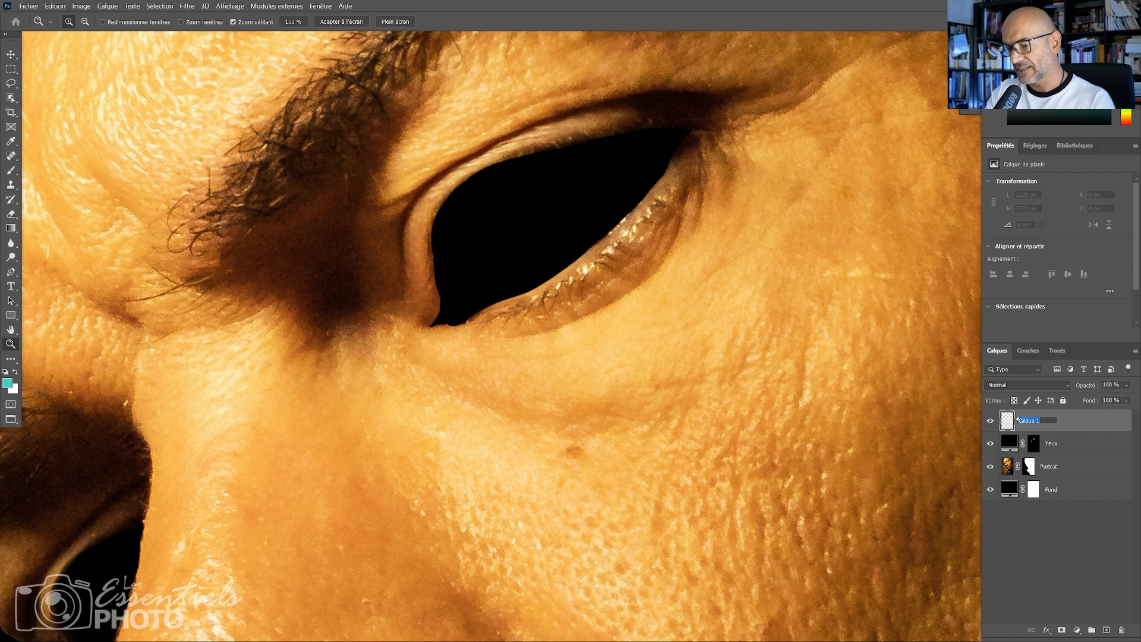
{"action": "type", "text": "Retrav"}
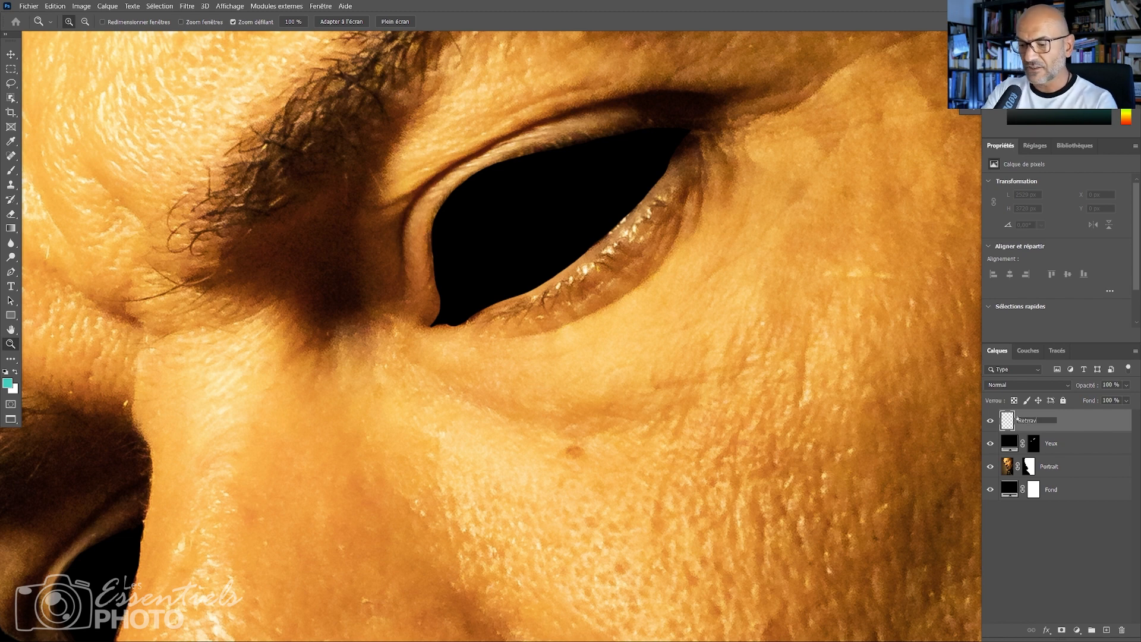
{"action": "type", "text": "ail des pa"}
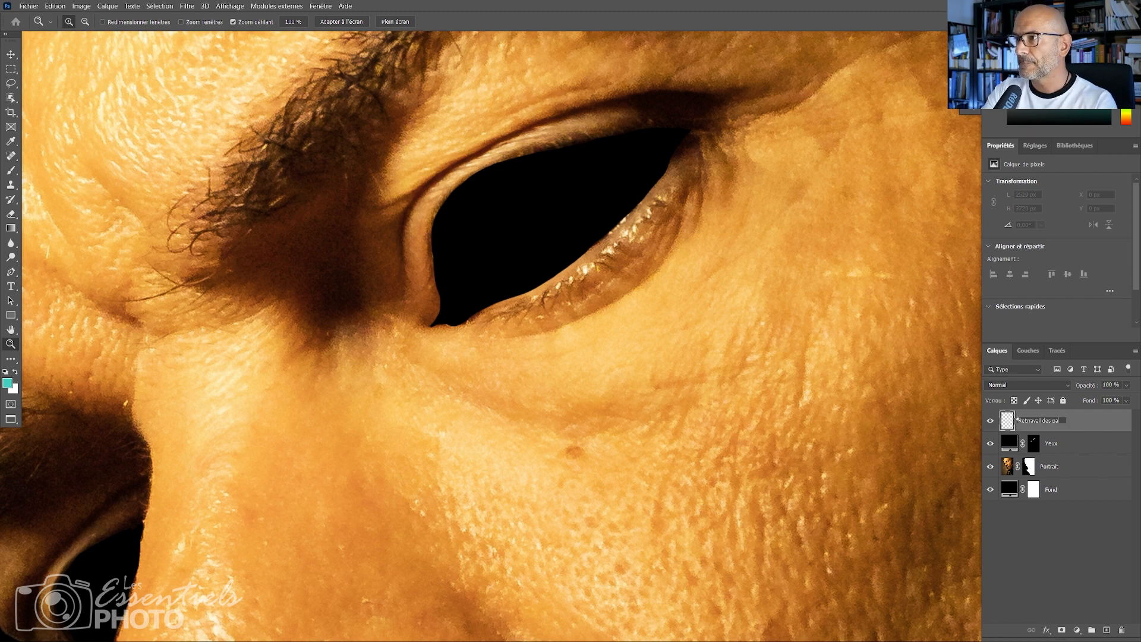
{"action": "type", "text": "upières"}
{"action": "key", "text": "Return"}
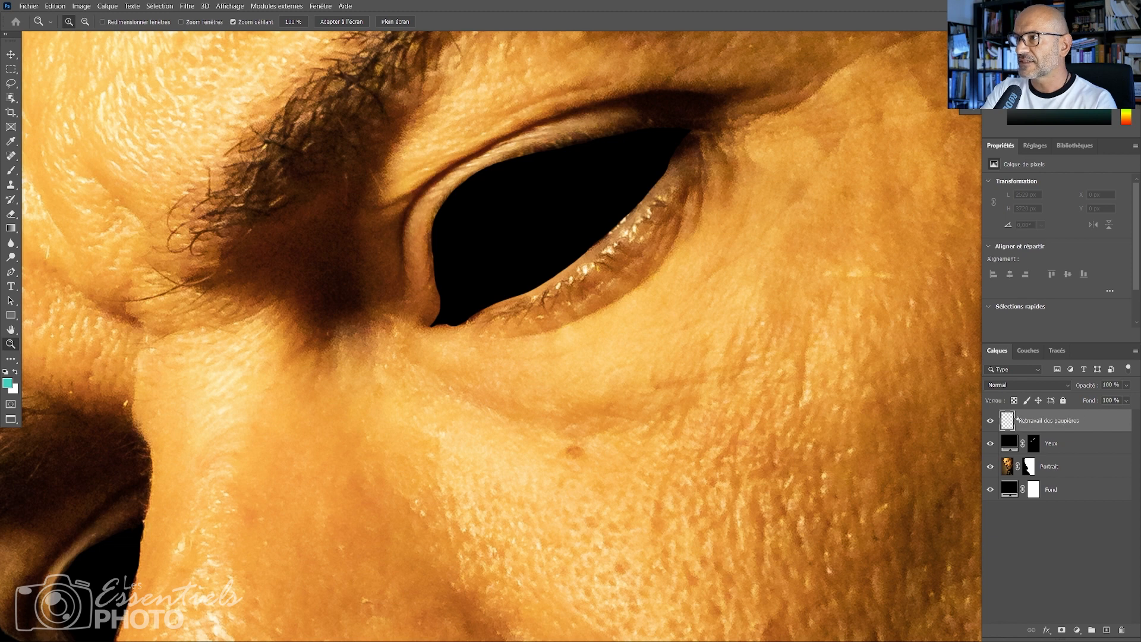
{"action": "key", "text": "ctrl+alt+g"}
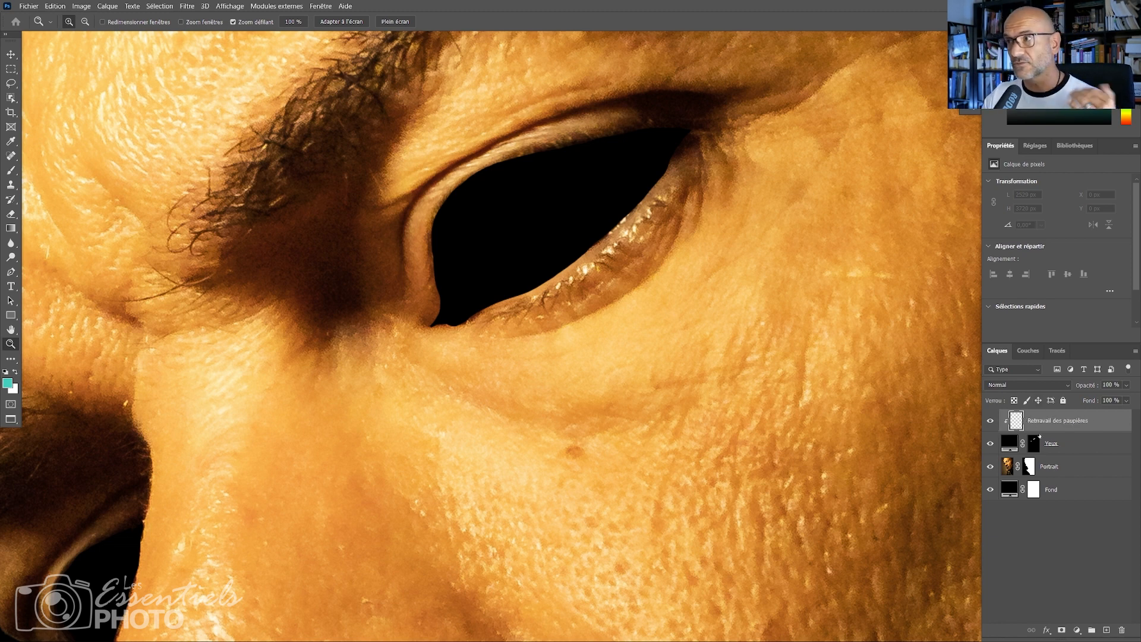
Compare the eyelids with and without the Yeux layer and the retouching layer clipped to it
{"action": "left_click", "coordinate": [990, 443]}
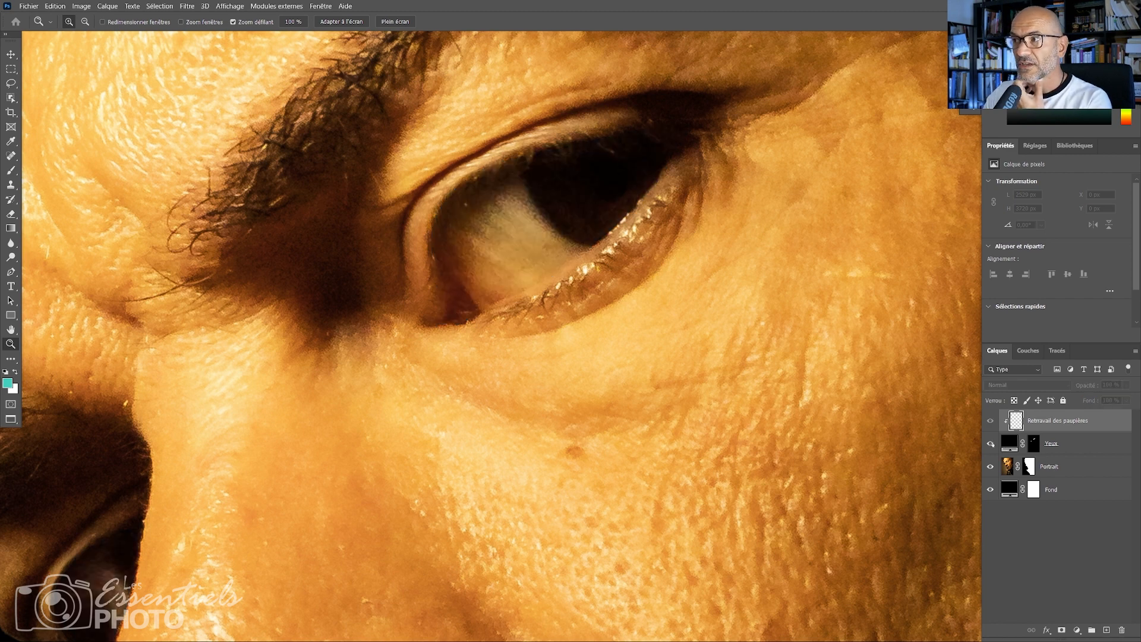
{"action": "left_click", "coordinate": [990, 444]}
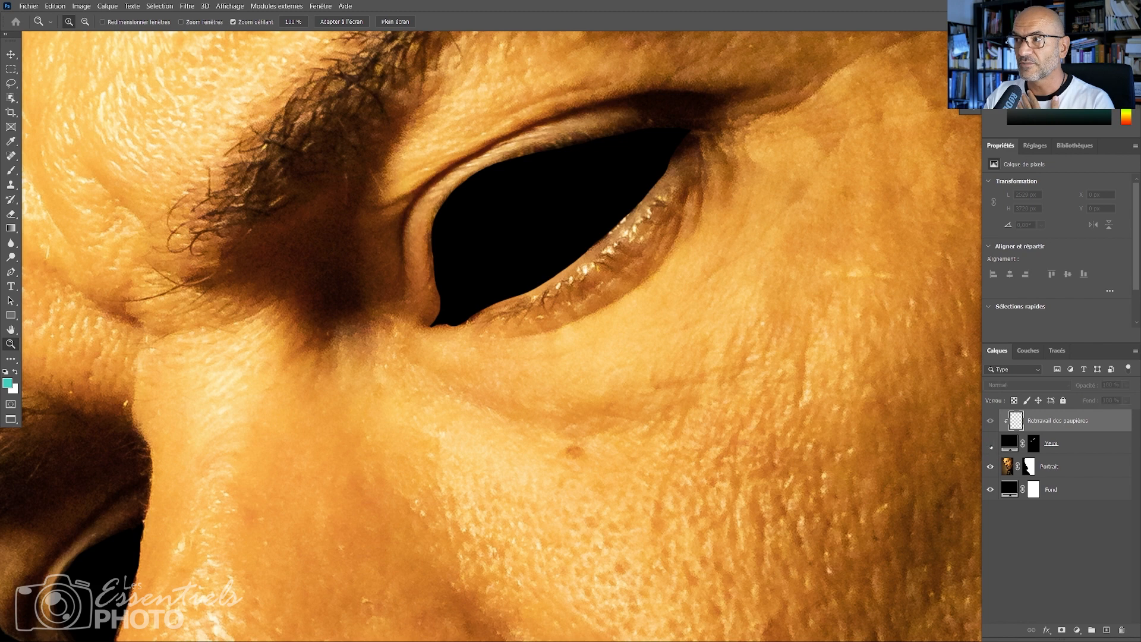
{"action": "left_click", "coordinate": [990, 443]}
{"action": "left_click", "coordinate": [990, 443]}
Paint the inner corner and upper lid edge of the near eye on Retravail des paupières with brown tones sampled from the surrounding lid
{"action": "key", "text": "b"}
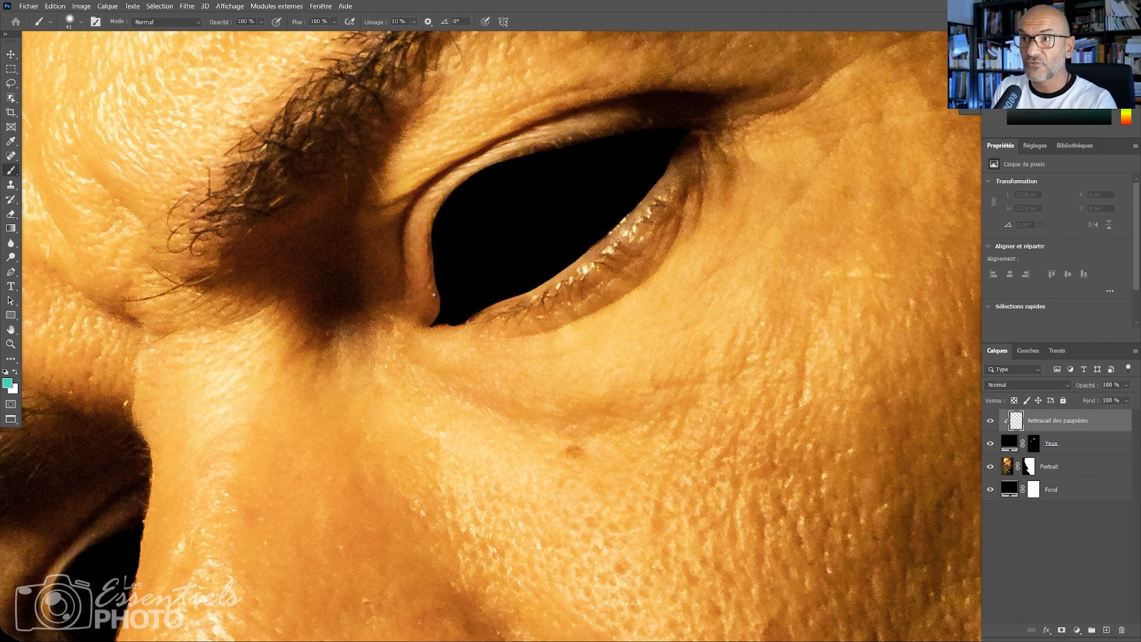
{"action": "key", "text": "z"}
{"action": "mouse_move", "coordinate": [434, 292]}
{"action": "left_mouse_down"}
{"action": "mouse_move", "coordinate": [457, 286]}
{"action": "mouse_move", "coordinate": [487, 323]}
{"action": "mouse_move", "coordinate": [475, 318]}
{"action": "mouse_move", "coordinate": [477, 298]}
{"action": "left_mouse_up"}
{"action": "key", "text": "b"}
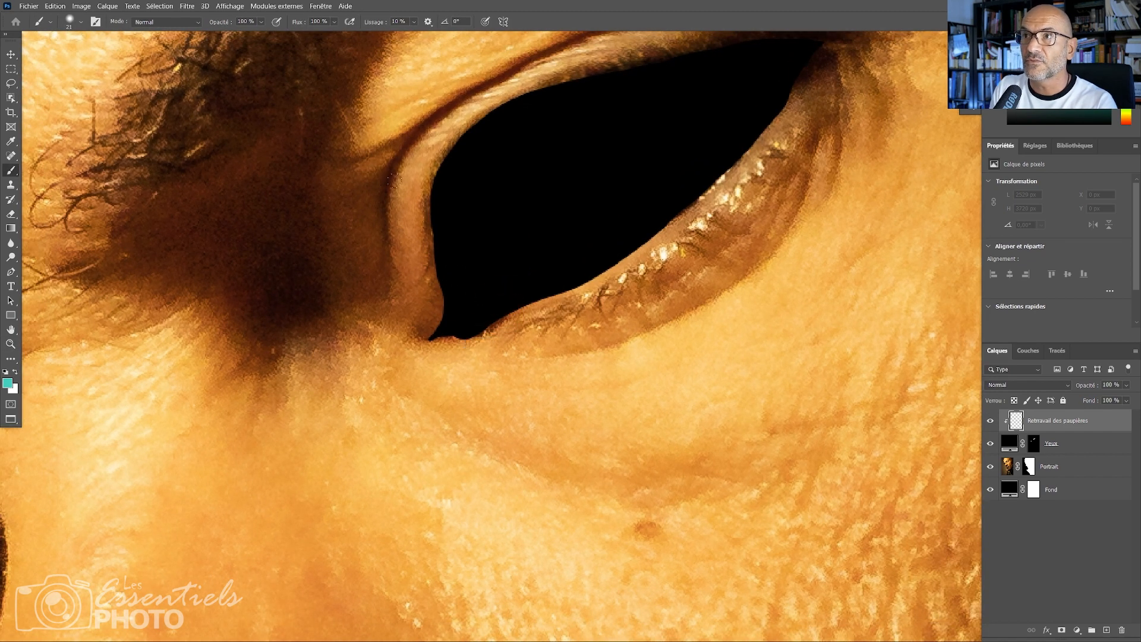
{"action": "left_click", "coordinate": [383, 205], "text": "alt"}
{"action": "left_click_drag", "start_coordinate": [434, 193], "coordinate": [439, 333]}
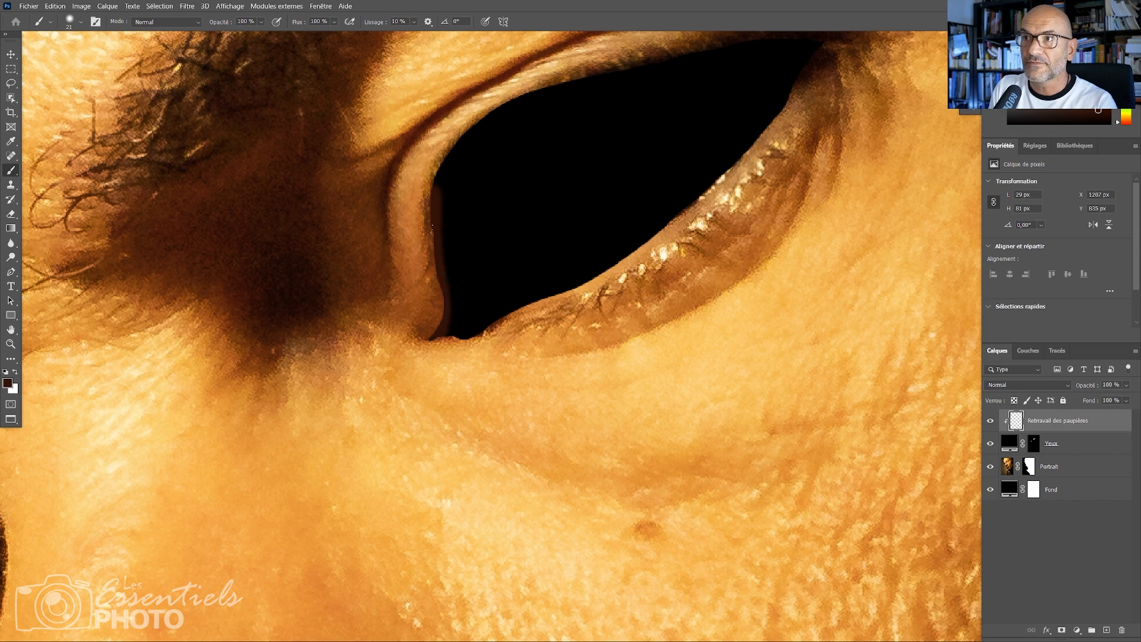
{"action": "left_click_drag", "start_coordinate": [439, 189], "coordinate": [489, 116]}
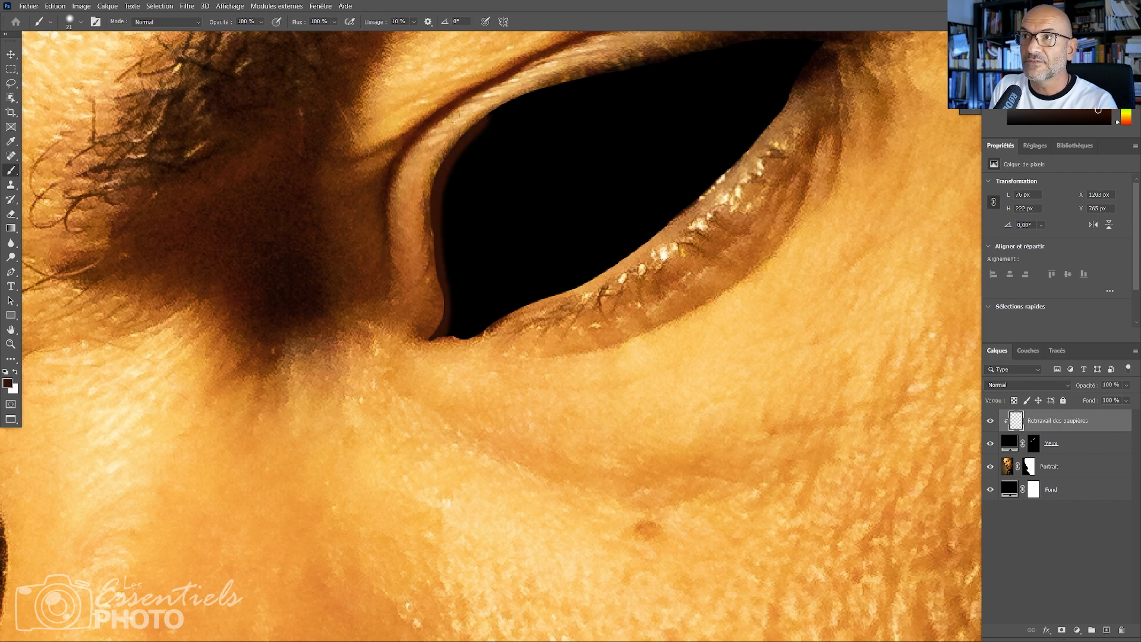
{"action": "left_click", "coordinate": [397, 153], "text": "alt"}
{"action": "mouse_move", "coordinate": [440, 178]}
{"action": "left_mouse_down"}
{"action": "mouse_move", "coordinate": [469, 132]}
{"action": "mouse_move", "coordinate": [529, 92]}
{"action": "mouse_move", "coordinate": [806, 40]}
{"action": "left_mouse_up"}
{"action": "mouse_move", "coordinate": [692, 58]}
{"action": "left_mouse_down"}
{"action": "mouse_move", "coordinate": [543, 91]}
{"action": "mouse_move", "coordinate": [452, 168]}
{"action": "mouse_move", "coordinate": [433, 242]}
{"action": "mouse_move", "coordinate": [445, 291]}
{"action": "mouse_move", "coordinate": [439, 326]}
{"action": "left_mouse_up"}
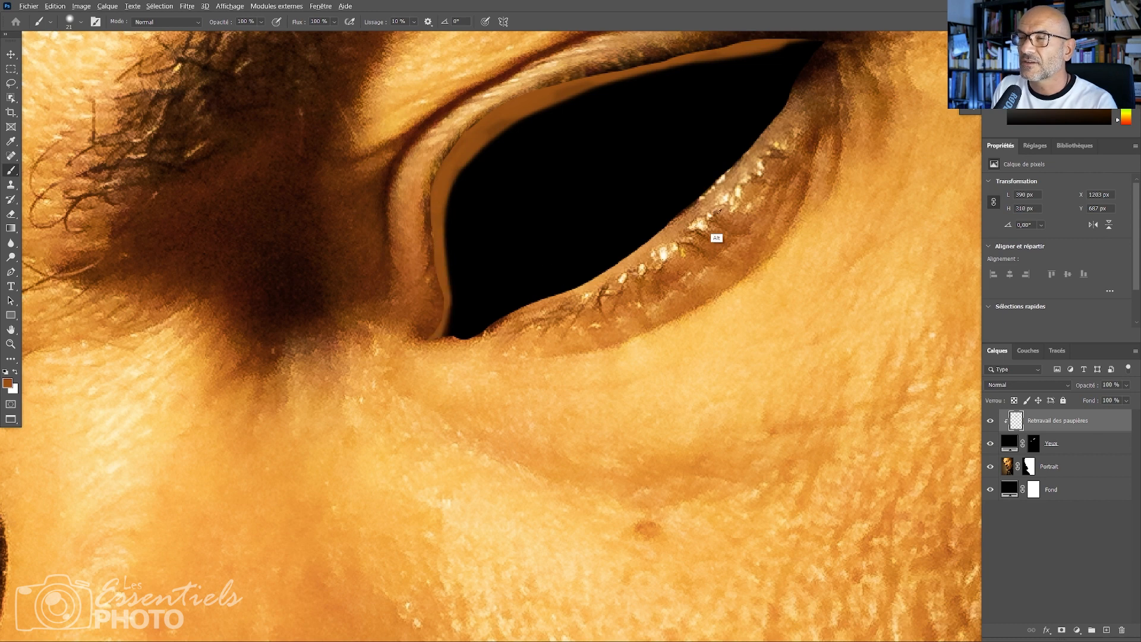
Paint a thin pale highlight along the near eye's lower lid edge with light tones sampled from around the lower lashes
{"action": "left_click", "coordinate": [724, 205], "text": "alt"}
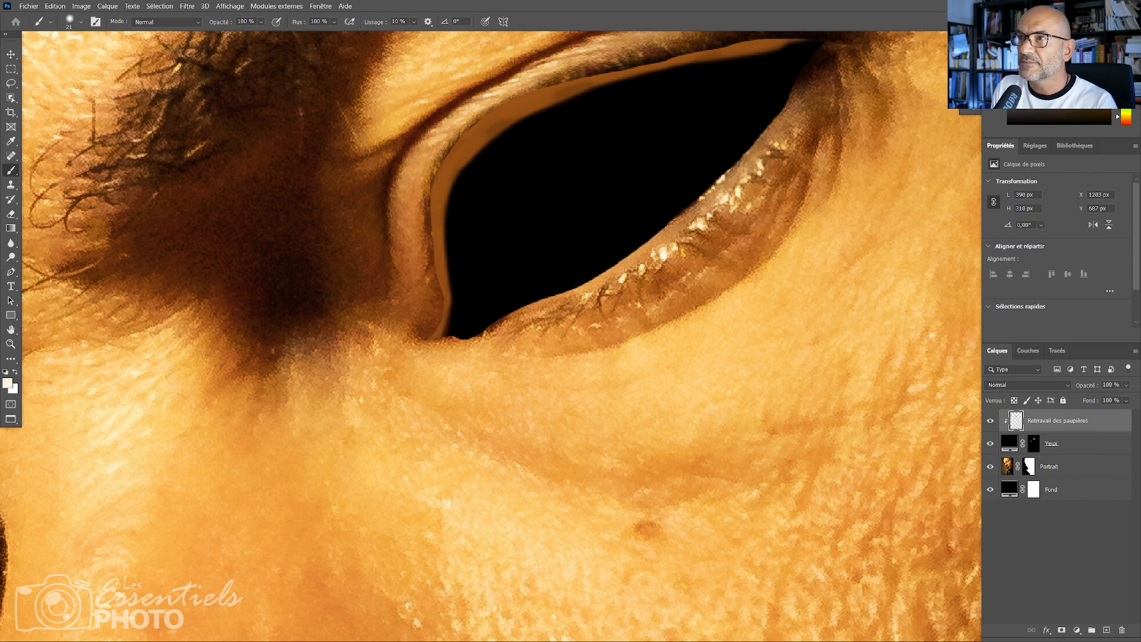
{"action": "left_click", "coordinate": [723, 179], "text": "alt"}
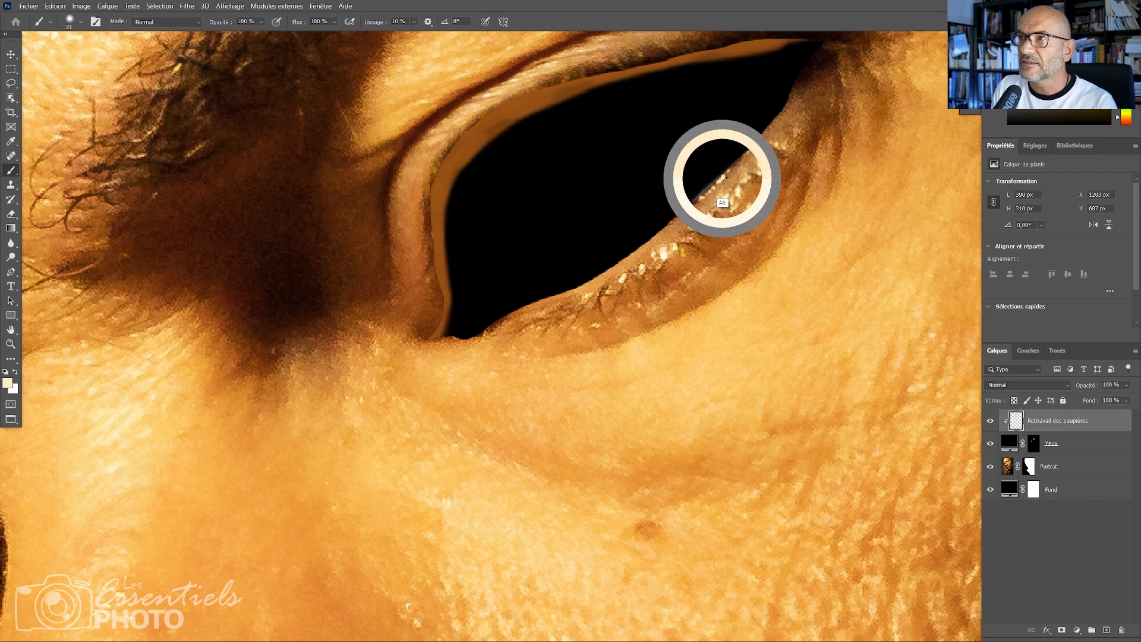
{"action": "left_click_drag", "start_coordinate": [693, 200], "coordinate": [758, 136]}
{"action": "mouse_move", "coordinate": [720, 173]}
{"action": "left_mouse_down"}
{"action": "mouse_move", "coordinate": [788, 101]}
{"action": "mouse_move", "coordinate": [630, 247]}
{"action": "mouse_move", "coordinate": [630, 260]}
{"action": "mouse_move", "coordinate": [561, 291]}
{"action": "left_mouse_up"}
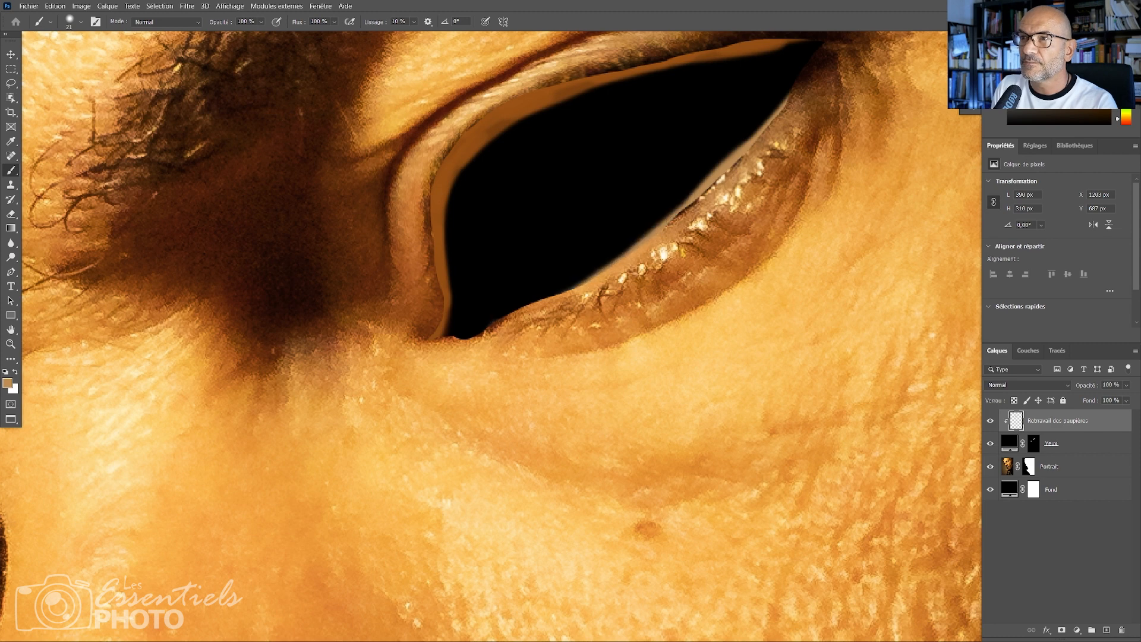
{"action": "mouse_move", "coordinate": [497, 318]}
{"action": "left_mouse_down"}
{"action": "mouse_move", "coordinate": [623, 257]}
{"action": "mouse_move", "coordinate": [583, 278]}
{"action": "left_mouse_up"}
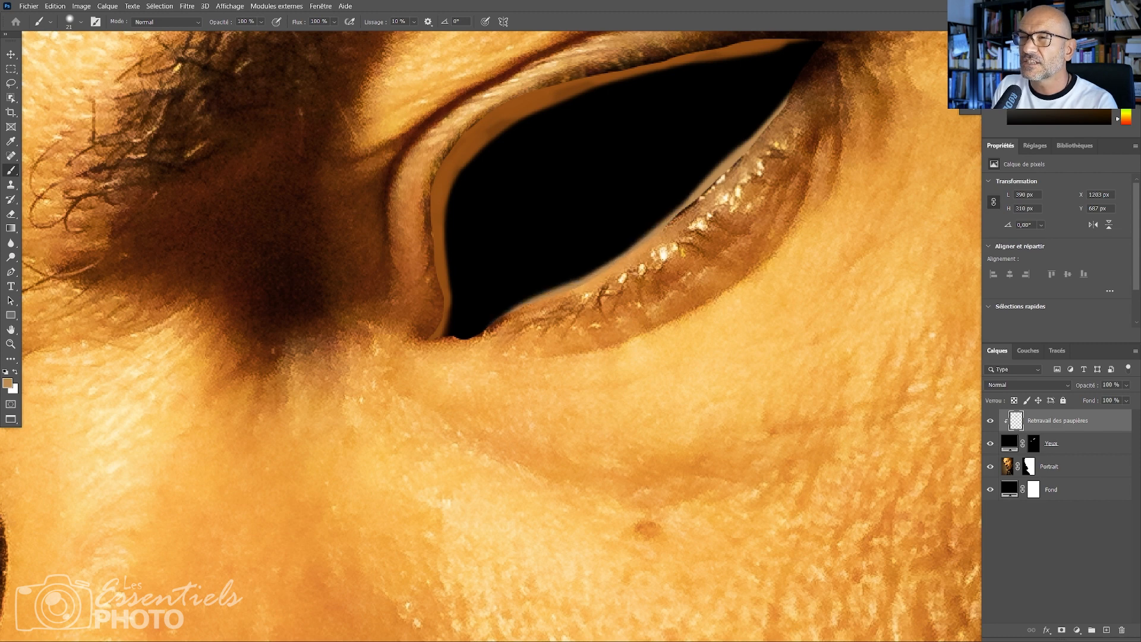
{"action": "left_click", "coordinate": [698, 235], "text": "alt"}
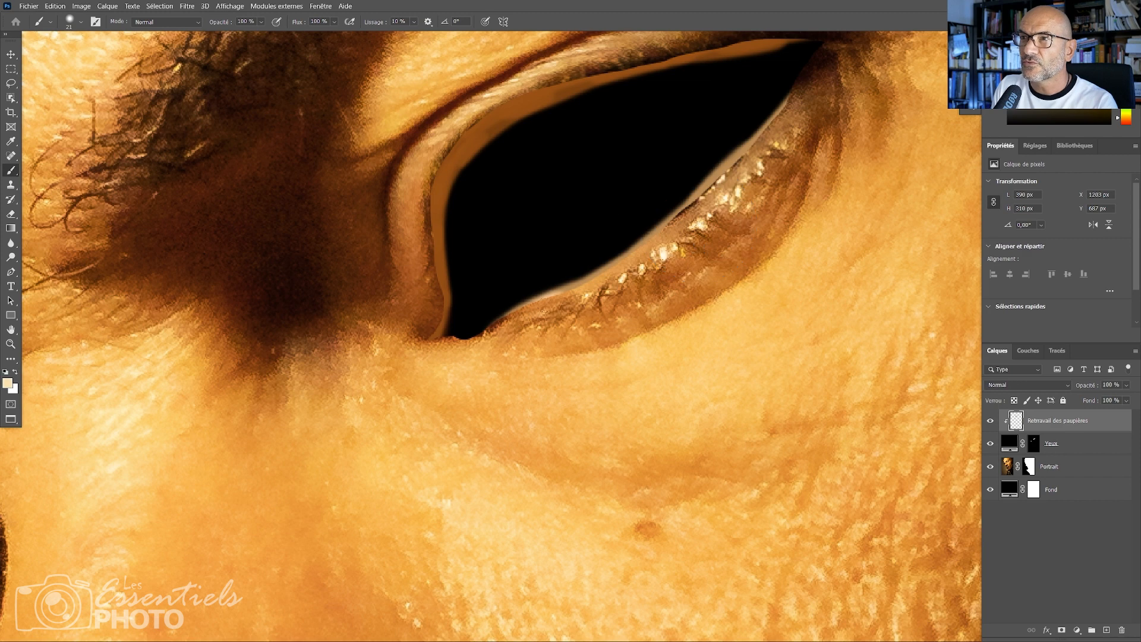
{"action": "mouse_move", "coordinate": [502, 313]}
{"action": "left_mouse_down"}
{"action": "mouse_move", "coordinate": [648, 241]}
{"action": "mouse_move", "coordinate": [788, 93]}
{"action": "left_mouse_up"}
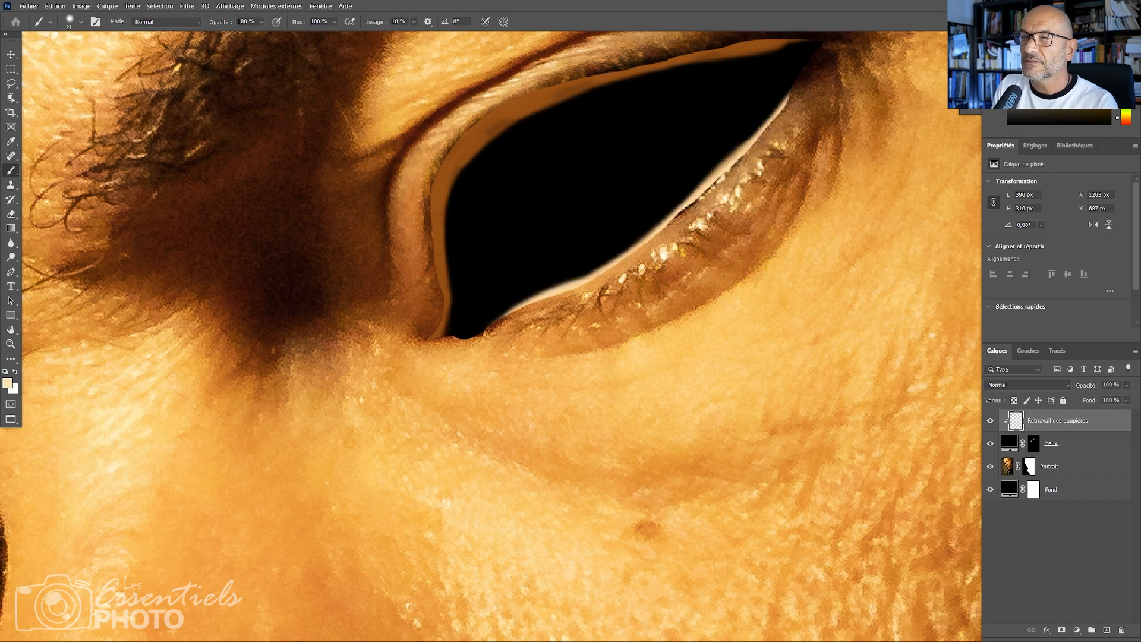
Sample the orange-brown of the near eye's lid edge and paint a matching rim along the far eye's lid
{"action": "key", "text": "z"}
{"action": "left_click_drag", "start_coordinate": [622, 354], "coordinate": [629, 321]}
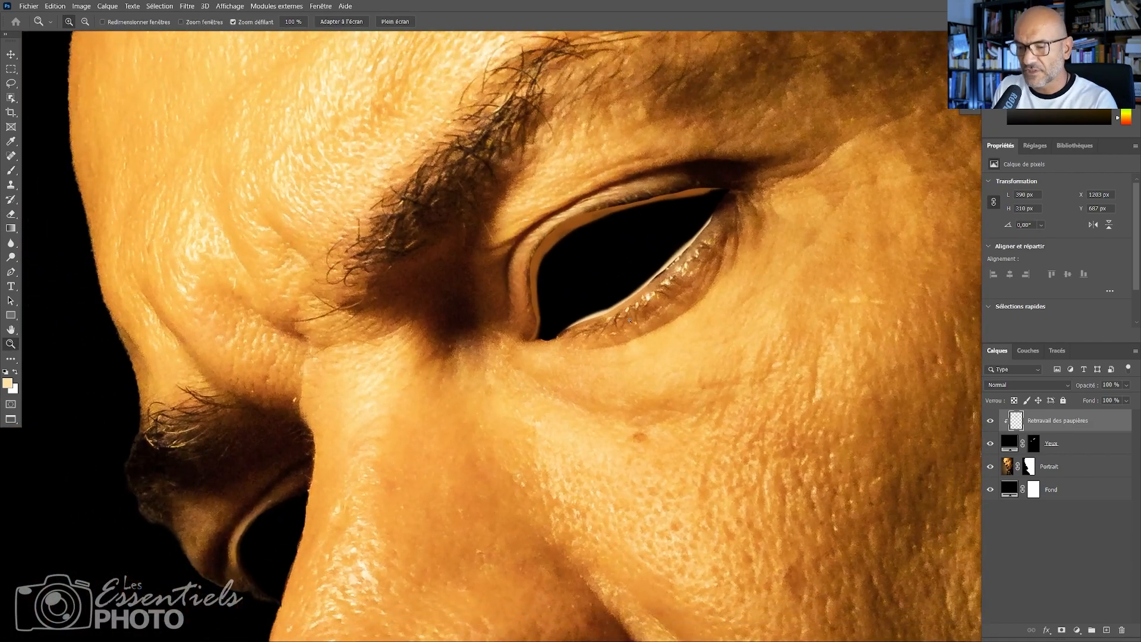
{"action": "mouse_move", "coordinate": [603, 371]}
{"action": "left_mouse_down"}
{"action": "mouse_move", "coordinate": [733, 229]}
{"action": "mouse_move", "coordinate": [730, 240]}
{"action": "left_mouse_up"}
{"action": "key", "text": "b"}
{"action": "left_click", "coordinate": [664, 150], "text": "alt"}
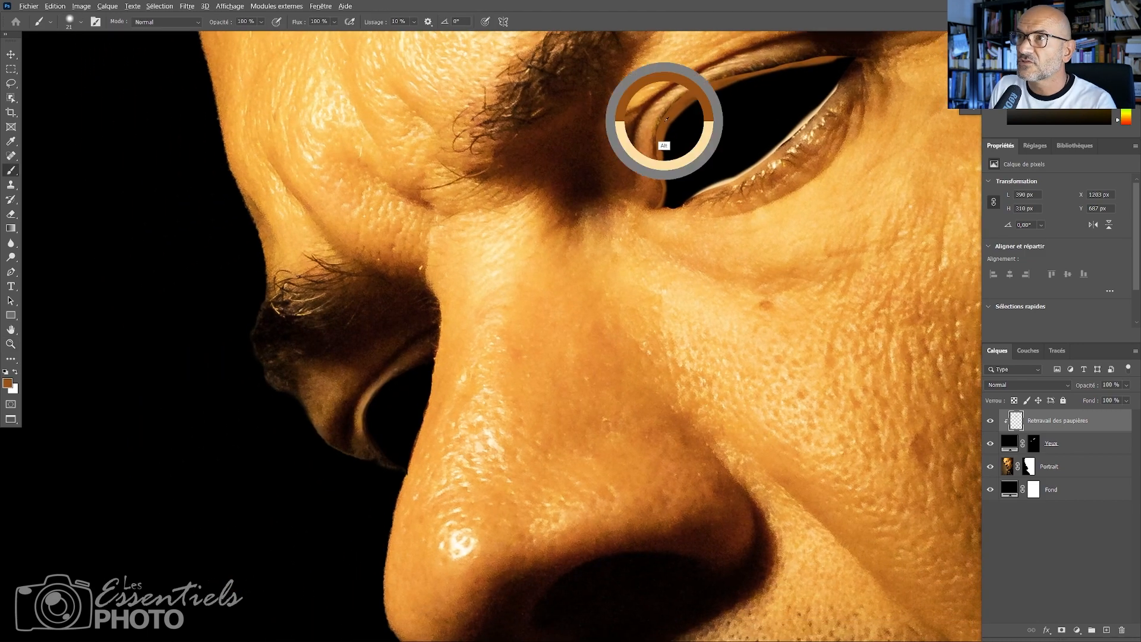
{"action": "mouse_move", "coordinate": [370, 413]}
{"action": "left_mouse_down"}
{"action": "mouse_move", "coordinate": [382, 381]}
{"action": "mouse_move", "coordinate": [374, 397]}
{"action": "mouse_move", "coordinate": [445, 348]}
{"action": "mouse_move", "coordinate": [379, 389]}
{"action": "mouse_move", "coordinate": [365, 435]}
{"action": "mouse_move", "coordinate": [397, 464]}
{"action": "mouse_move", "coordinate": [366, 426]}
{"action": "mouse_move", "coordinate": [397, 378]}
{"action": "mouse_move", "coordinate": [433, 352]}
{"action": "mouse_move", "coordinate": [377, 396]}
{"action": "mouse_move", "coordinate": [375, 449]}
{"action": "mouse_move", "coordinate": [372, 416]}
{"action": "left_mouse_up"}
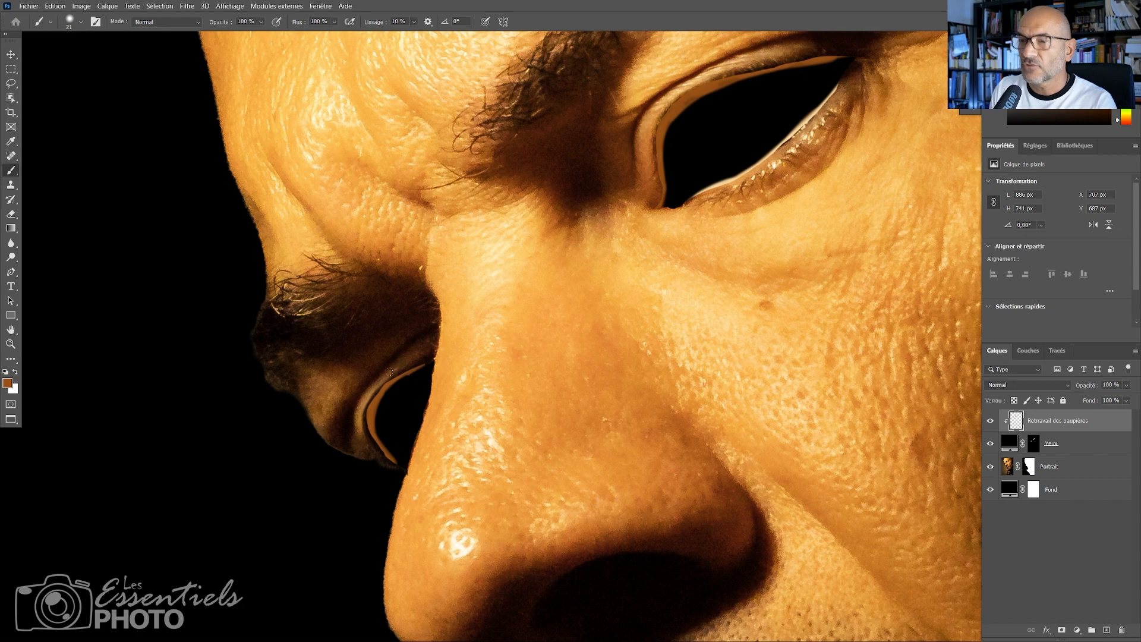
{"action": "left_click_drag", "start_coordinate": [399, 375], "coordinate": [426, 362]}
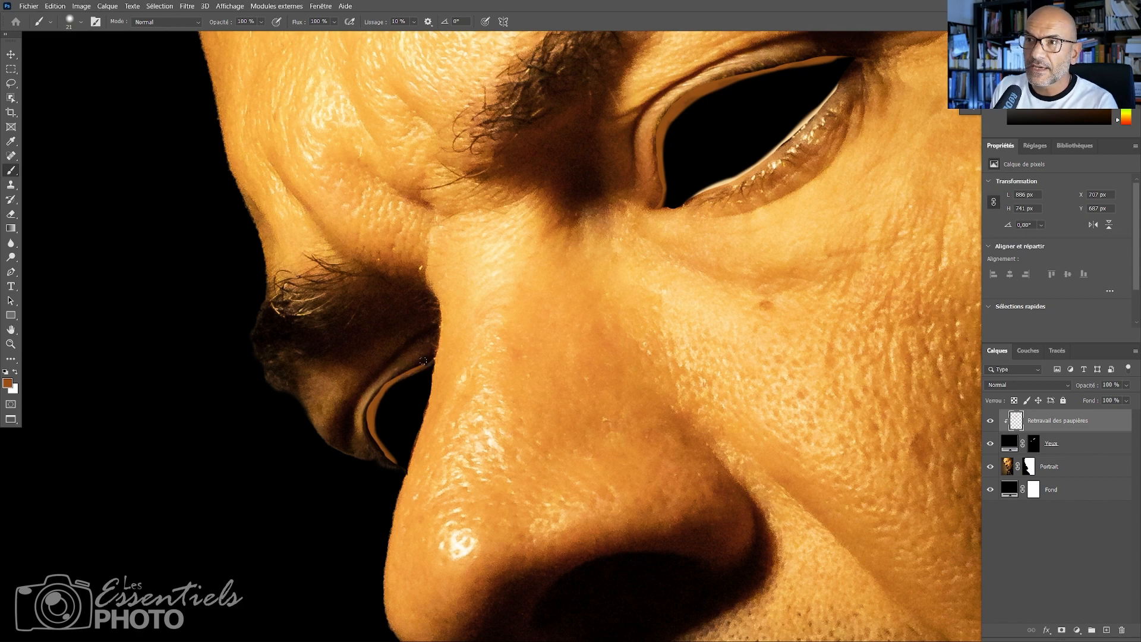
Extend the Yeux mask with a filled lasso selection to smooth the notch where the far eye's upper rim meets the nose
{"action": "key", "text": "z"}
{"action": "left_click_drag", "start_coordinate": [471, 392], "coordinate": [632, 337]}
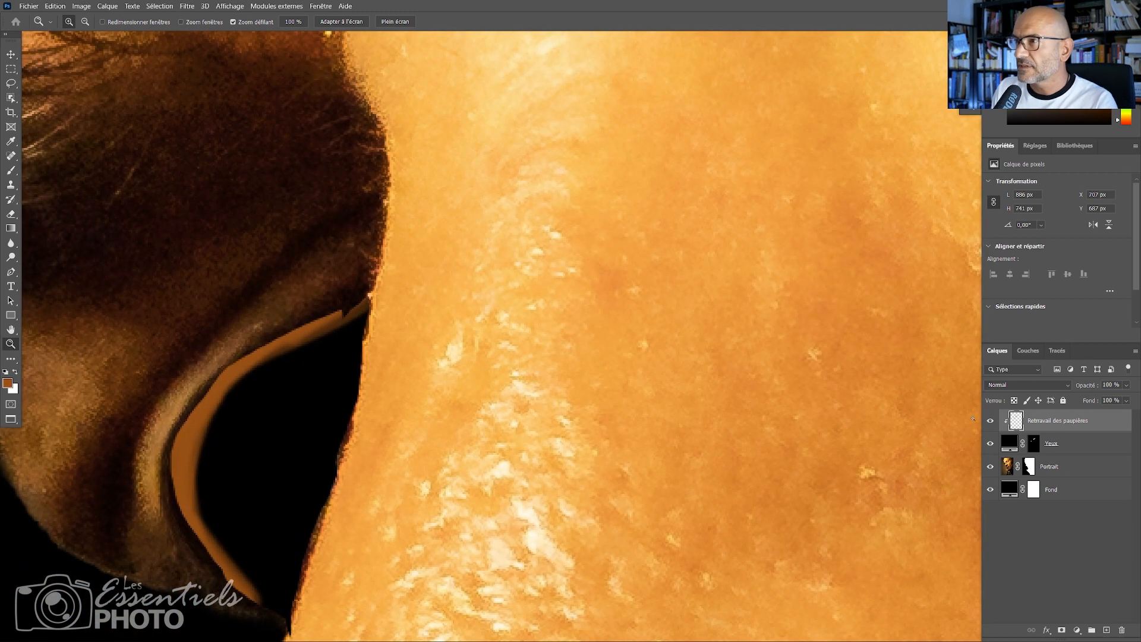
{"action": "left_click", "coordinate": [1034, 443]}
{"action": "key", "text": "l"}
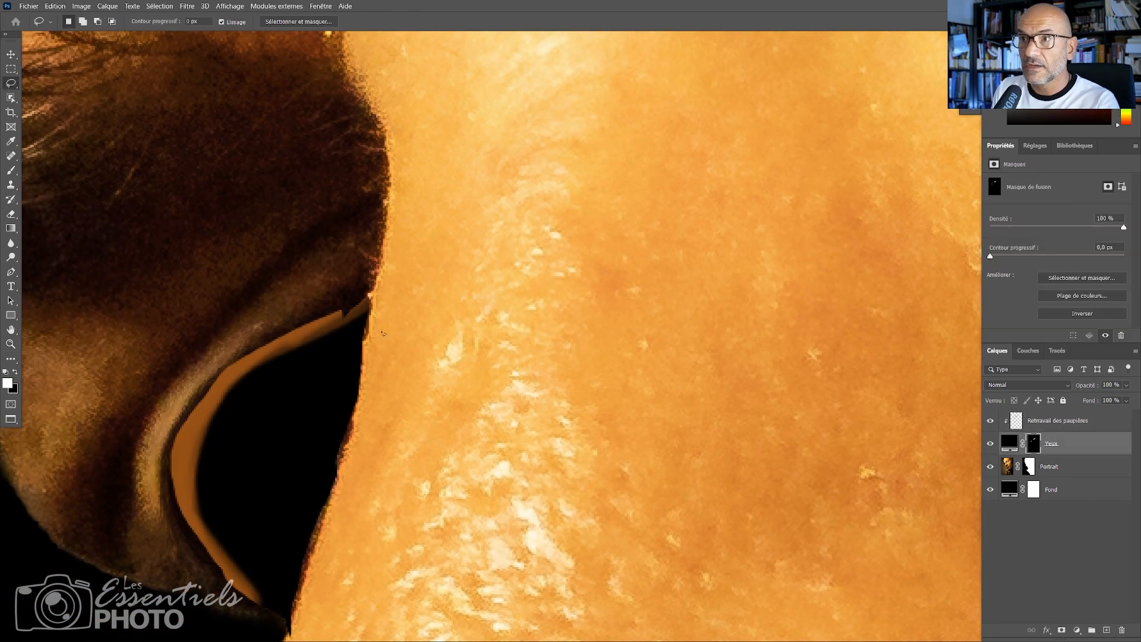
{"action": "left_click_drag", "start_coordinate": [320, 325], "coordinate": [370, 294]}
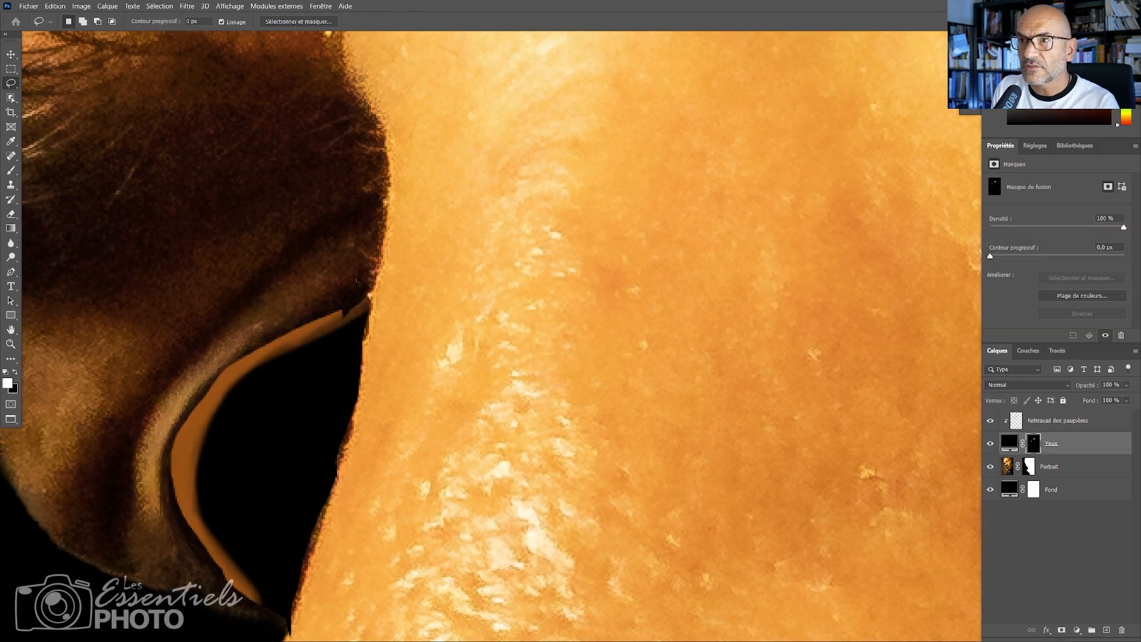
{"action": "key", "text": "Delete"}
{"action": "key", "text": "ctrl+d"}
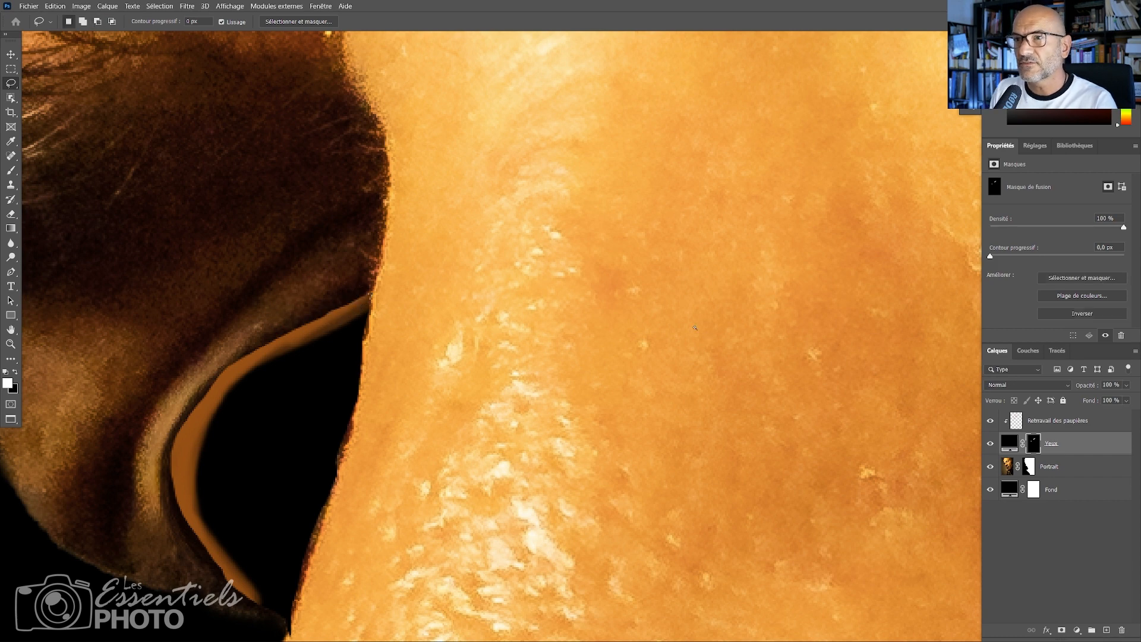
On Retravail des paupières, paint a golden yellow sampled from the lower lashes over the inner part of the near eye's lower lid edge
{"action": "key", "text": "z"}
{"action": "left_click_drag", "start_coordinate": [695, 327], "coordinate": [624, 327]}
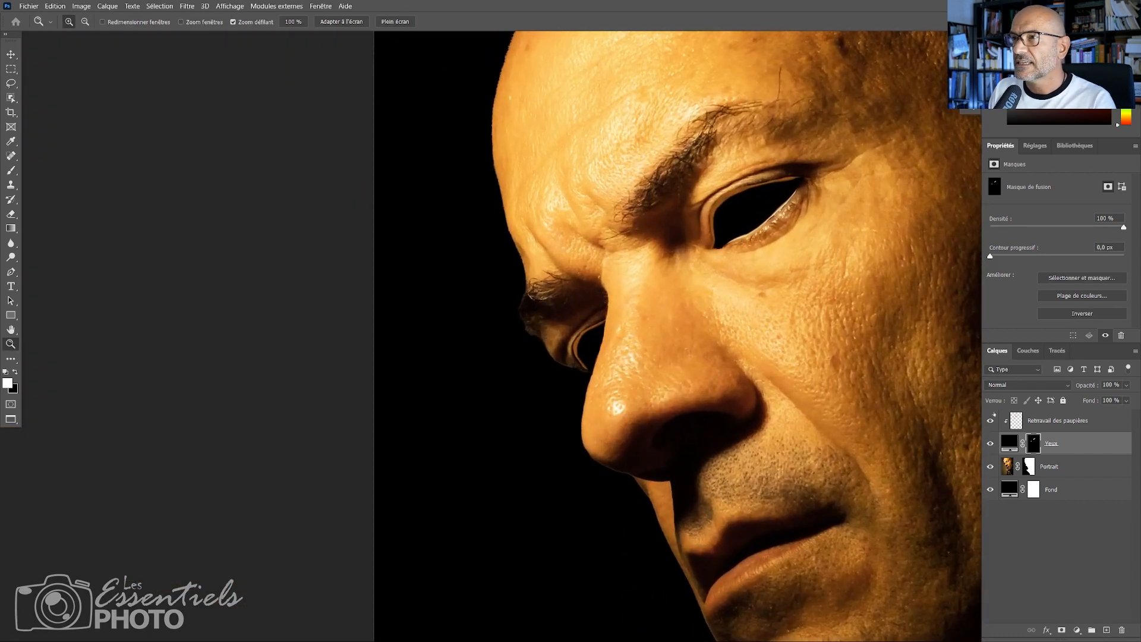
{"action": "left_click", "coordinate": [1032, 419]}
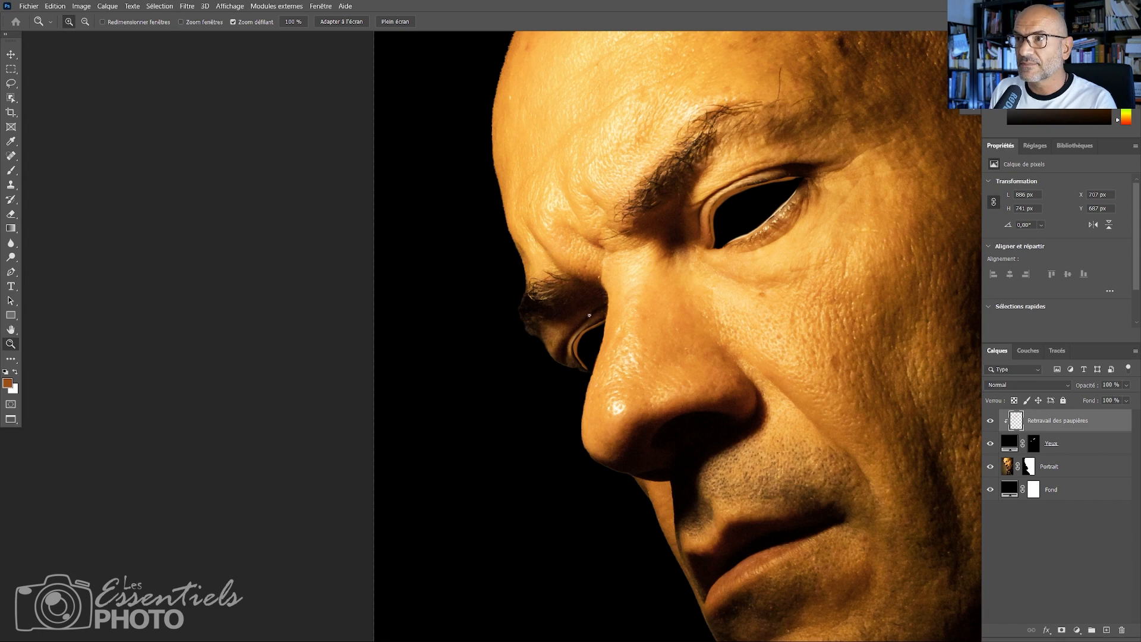
{"action": "left_click_drag", "start_coordinate": [589, 315], "coordinate": [615, 345]}
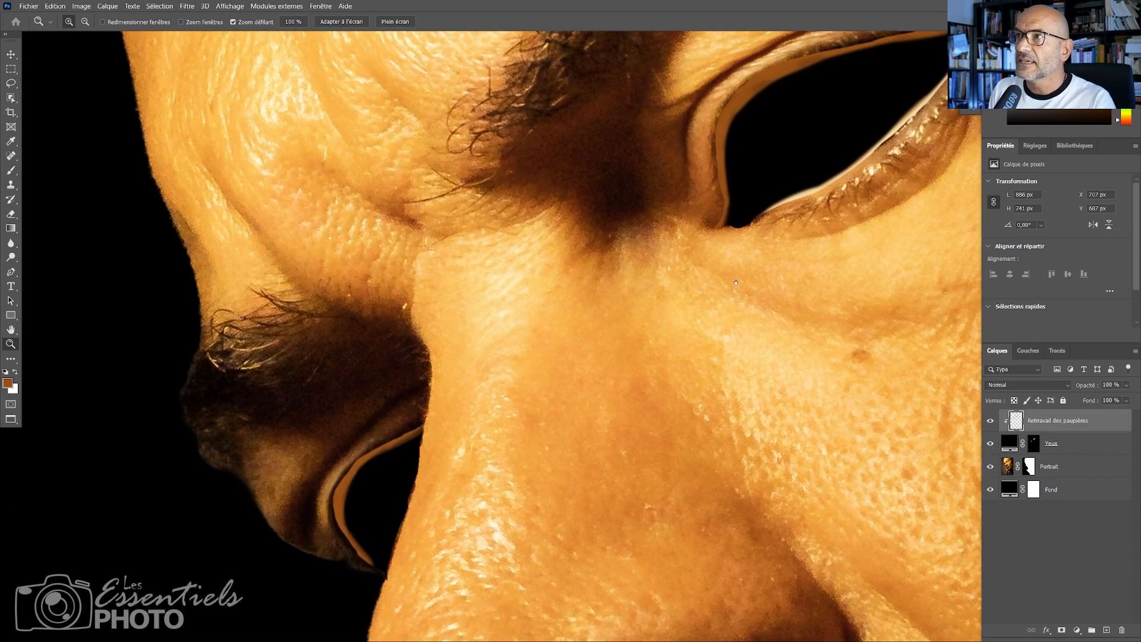
{"action": "left_click_drag", "start_coordinate": [736, 282], "coordinate": [587, 243]}
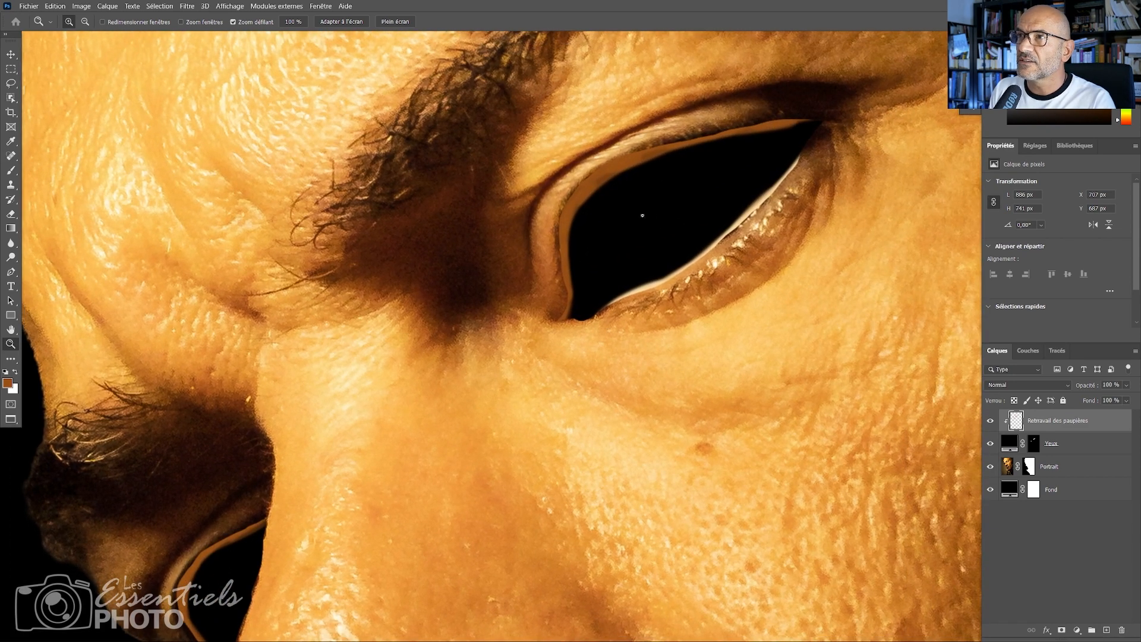
{"action": "key", "text": "b"}
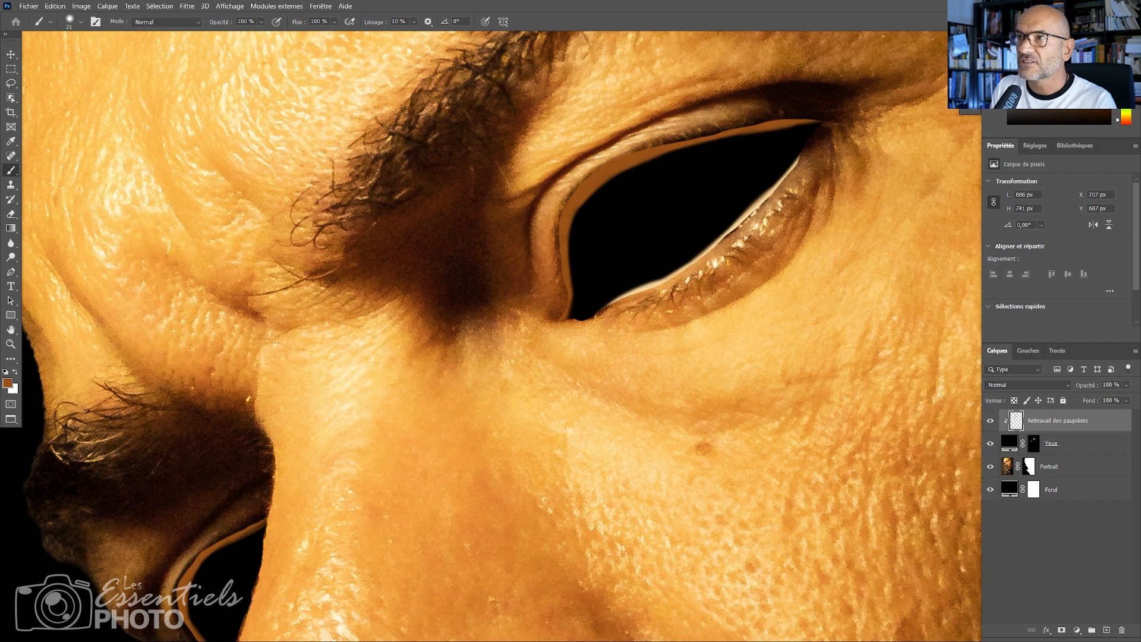
{"action": "key", "text": "alt"}
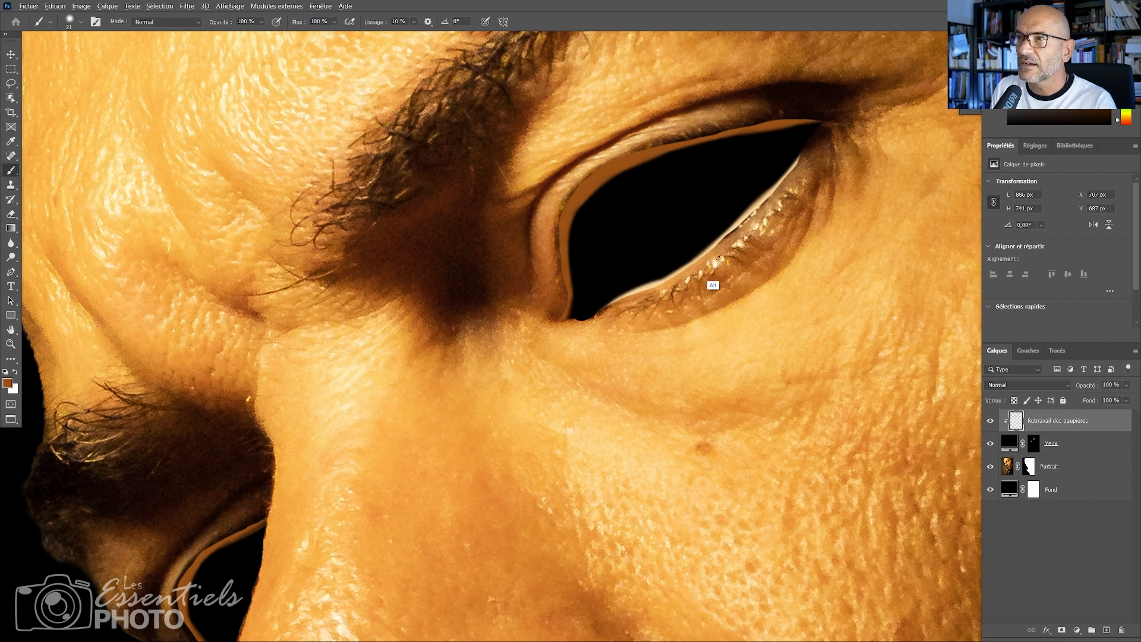
{"action": "left_click_drag", "start_coordinate": [711, 265], "coordinate": [723, 260]}
{"action": "key", "text": "z"}
{"action": "mouse_move", "coordinate": [644, 308]}
{"action": "left_mouse_down"}
{"action": "mouse_move", "coordinate": [675, 291]}
{"action": "mouse_move", "coordinate": [657, 298]}
{"action": "left_mouse_up"}
{"action": "key", "text": "b"}
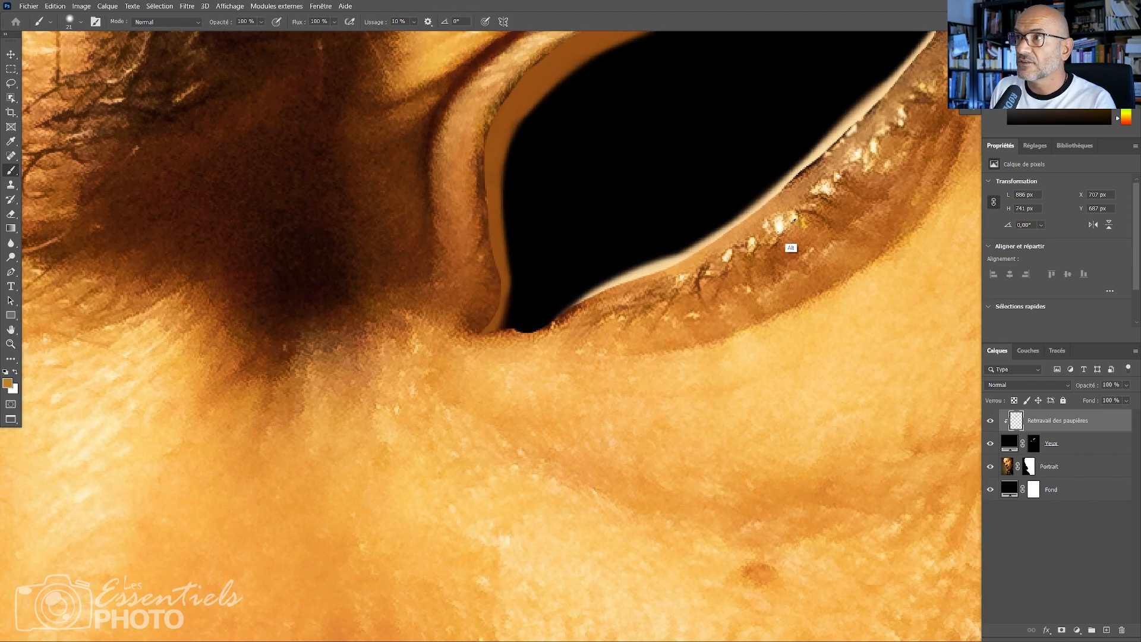
{"action": "left_click", "coordinate": [802, 213], "text": "alt"}
{"action": "left_click_drag", "start_coordinate": [802, 213], "coordinate": [809, 248]}
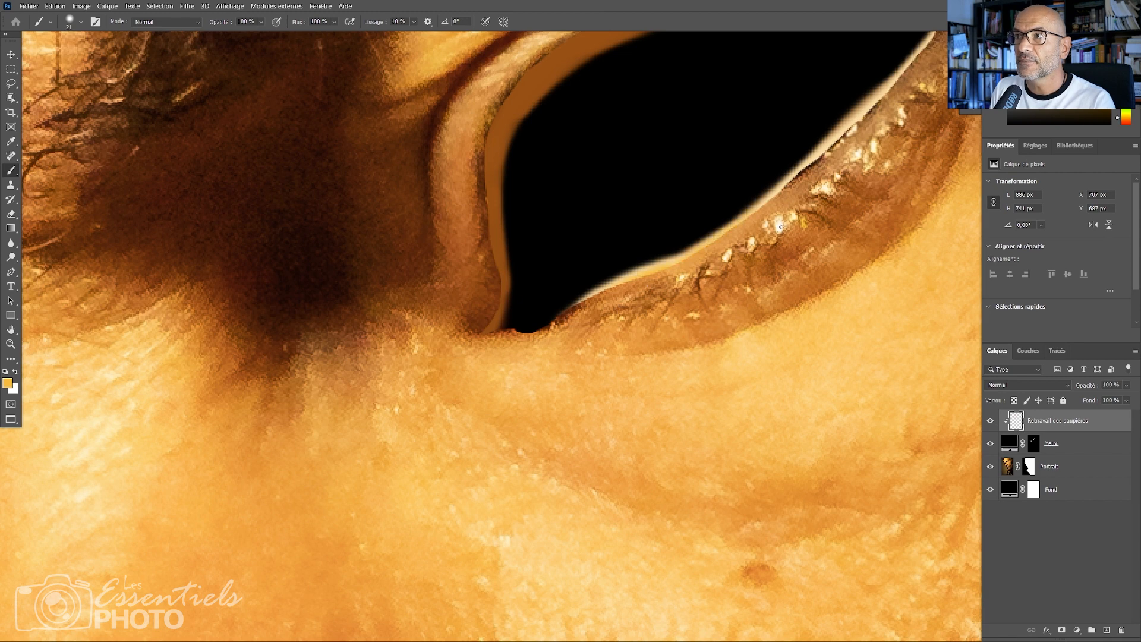
Continue the golden yellow along the outer part of the near eye's lower lid edge and undo the last unwanted strokes
{"action": "scroll", "coordinate": [781, 227], "scroll_direction": "down", "scroll_amount": 2}
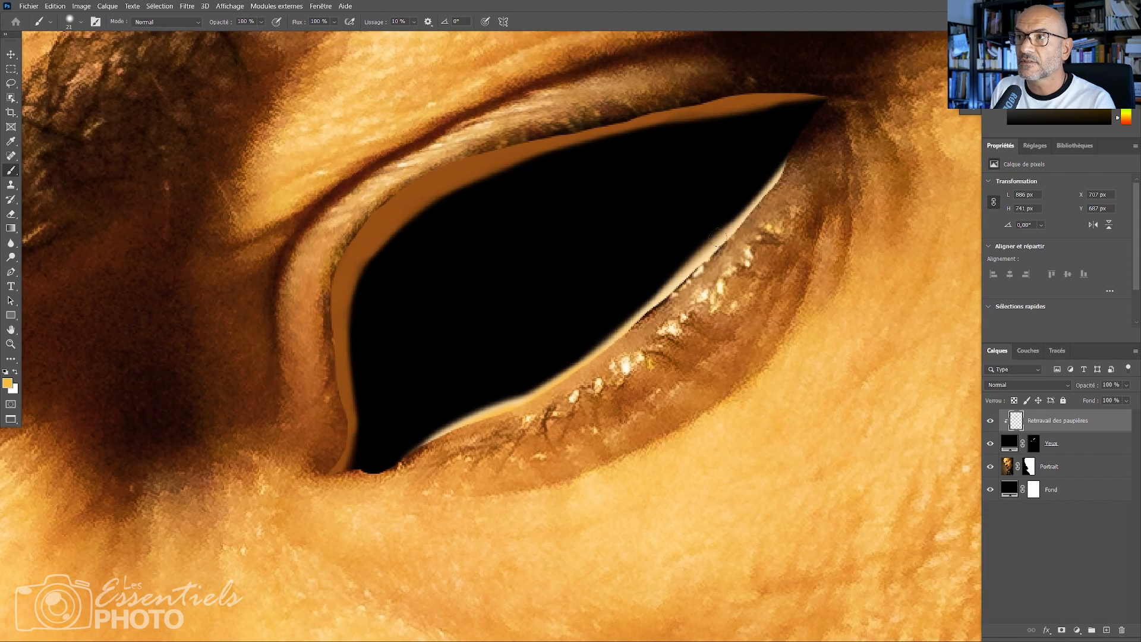
{"action": "mouse_move", "coordinate": [679, 252]}
{"action": "left_mouse_down"}
{"action": "mouse_move", "coordinate": [735, 192]}
{"action": "mouse_move", "coordinate": [673, 263]}
{"action": "mouse_move", "coordinate": [702, 265]}
{"action": "left_mouse_up"}
{"action": "key", "text": "ctrl+z"}
{"action": "key", "text": "ctrl+z"}
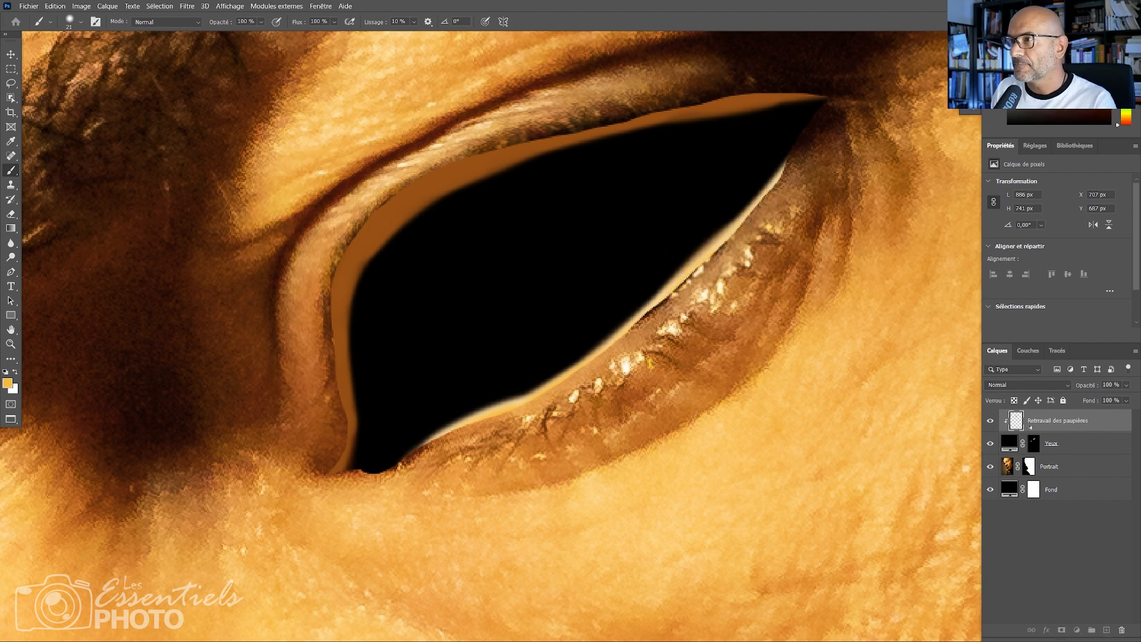
Paint white on the Yeux mask with a 17 px brush along the near eye's lower lid to refine the rim's outer boundary
{"action": "left_click", "coordinate": [1034, 443]}
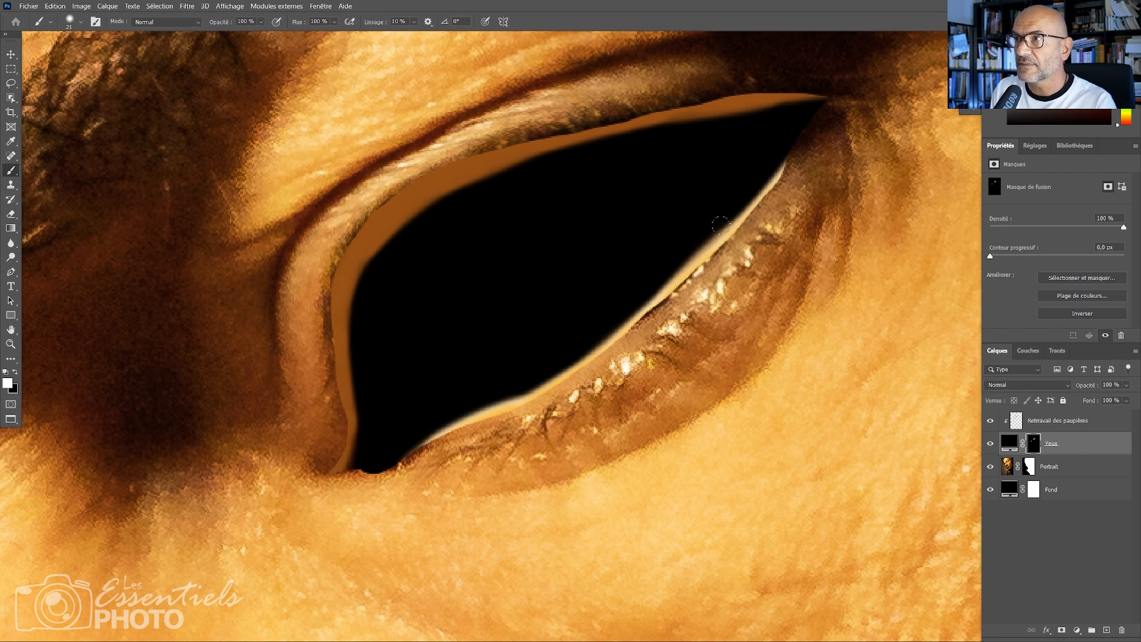
{"action": "right_click", "coordinate": [721, 252], "text": "alt"}
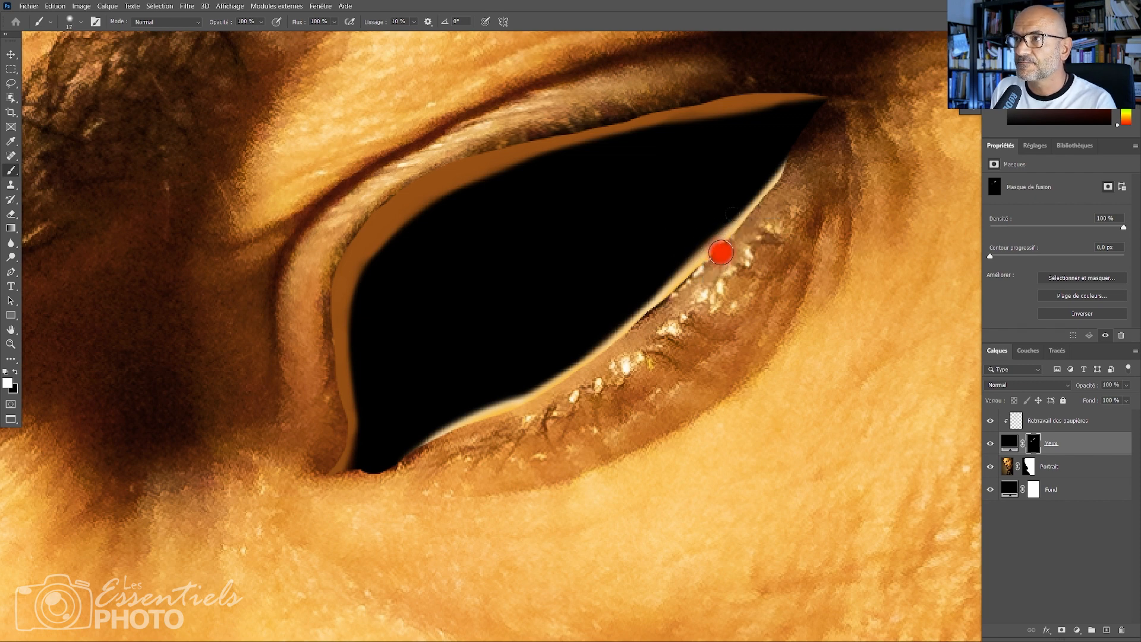
{"action": "mouse_move", "coordinate": [720, 245]}
{"action": "left_mouse_down"}
{"action": "mouse_move", "coordinate": [705, 259]}
{"action": "mouse_move", "coordinate": [758, 207]}
{"action": "mouse_move", "coordinate": [785, 151]}
{"action": "left_mouse_up"}
{"action": "mouse_move", "coordinate": [707, 257]}
{"action": "left_mouse_down"}
{"action": "mouse_move", "coordinate": [627, 320]}
{"action": "mouse_move", "coordinate": [678, 275]}
{"action": "left_mouse_up"}
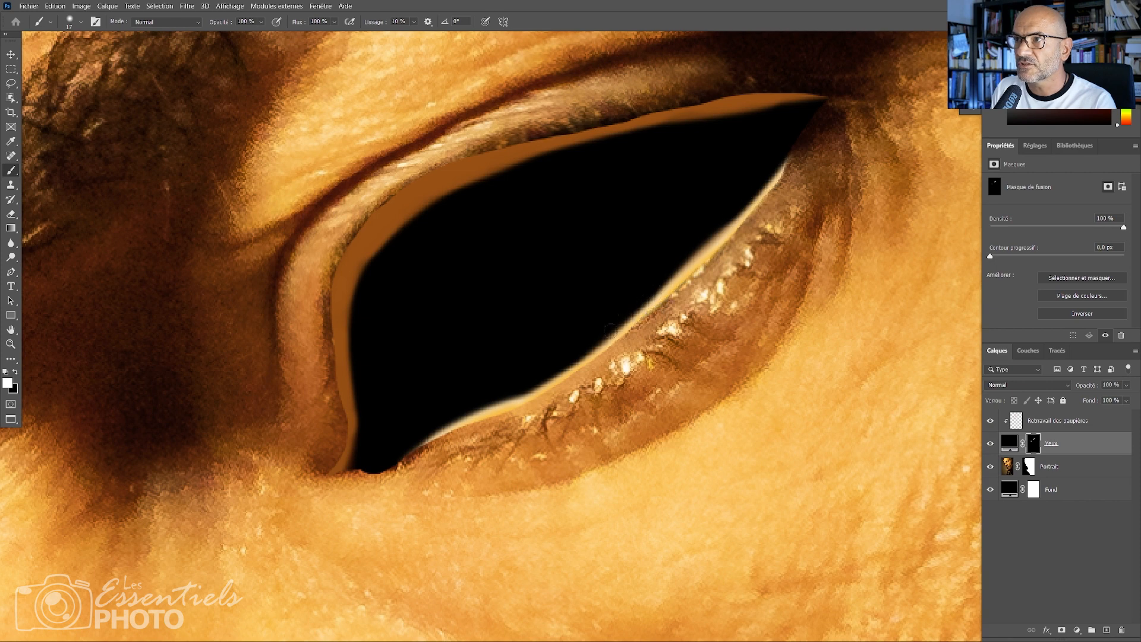
{"action": "left_click_drag", "start_coordinate": [610, 331], "coordinate": [682, 269]}
{"action": "mouse_move", "coordinate": [627, 322]}
{"action": "left_mouse_down"}
{"action": "mouse_move", "coordinate": [559, 378]}
{"action": "mouse_move", "coordinate": [410, 455]}
{"action": "mouse_move", "coordinate": [467, 412]}
{"action": "left_mouse_up"}
Paint white on the Yeux mask along the near eye's inner corner and the curve of the upper lid to widen the brown rim
{"action": "left_click_drag", "start_coordinate": [520, 328], "coordinate": [547, 354]}
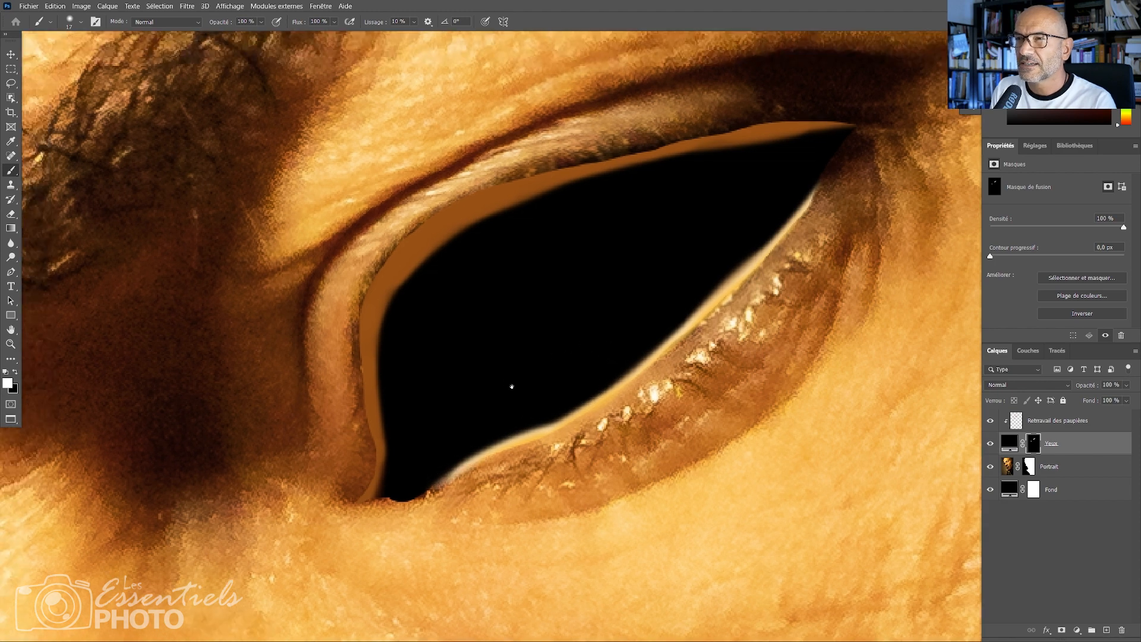
{"action": "mouse_move", "coordinate": [364, 373]}
{"action": "left_mouse_down"}
{"action": "mouse_move", "coordinate": [360, 346]}
{"action": "mouse_move", "coordinate": [373, 439]}
{"action": "mouse_move", "coordinate": [364, 486]}
{"action": "left_mouse_up"}
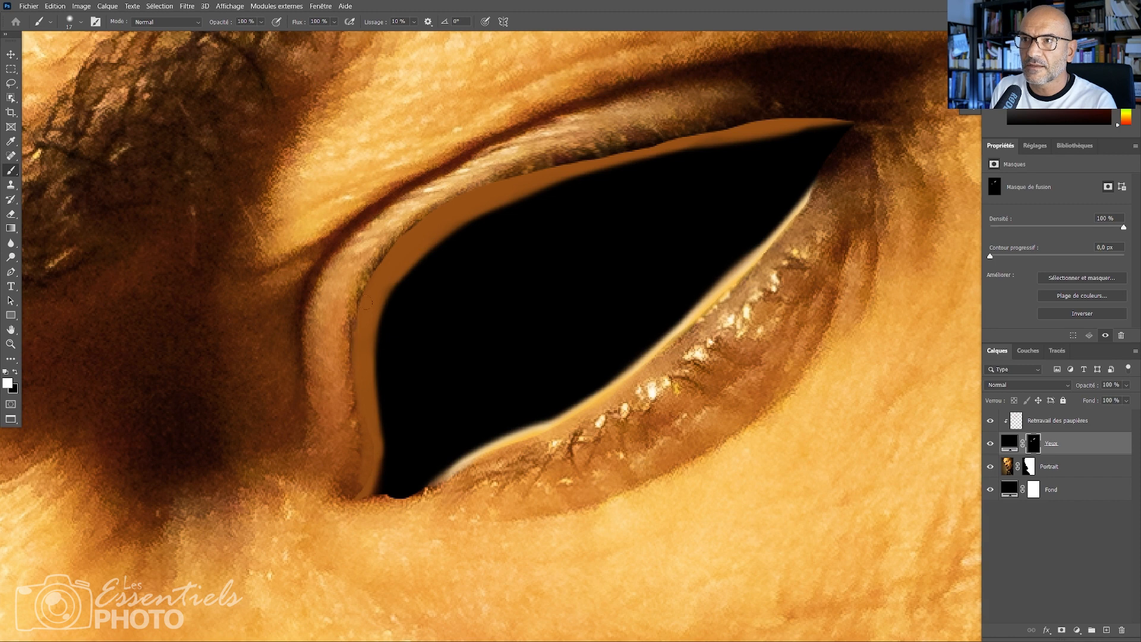
{"action": "left_click_drag", "start_coordinate": [413, 221], "coordinate": [356, 305]}
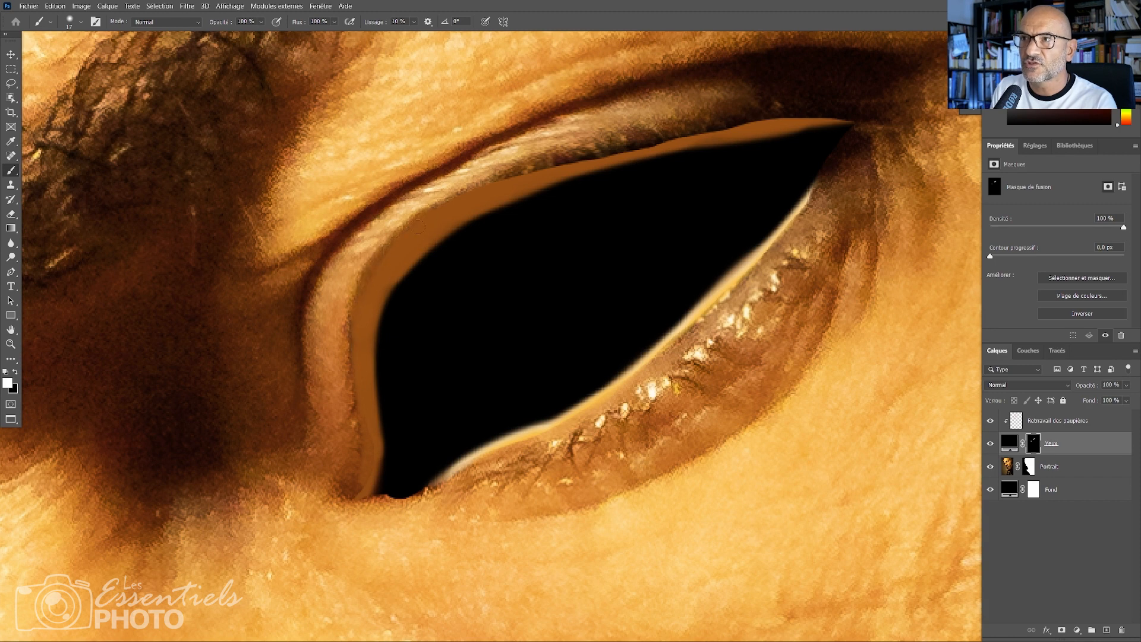
On the Yeux mask, extend the near eye's upper rim to the outer corner with white and trim its outer edge with the Eraser
{"action": "mouse_move", "coordinate": [475, 182]}
{"action": "left_mouse_down"}
{"action": "mouse_move", "coordinate": [731, 125]}
{"action": "mouse_move", "coordinate": [543, 169]}
{"action": "mouse_move", "coordinate": [794, 132]}
{"action": "mouse_move", "coordinate": [797, 116]}
{"action": "mouse_move", "coordinate": [873, 119]}
{"action": "left_mouse_up"}
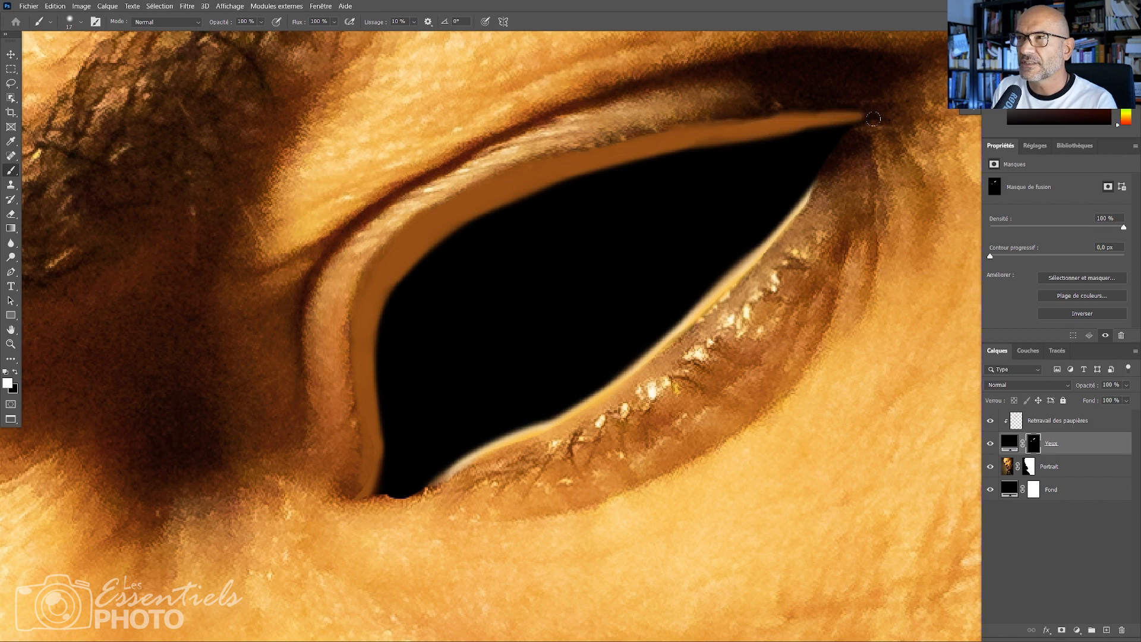
{"action": "mouse_move", "coordinate": [795, 118]}
{"action": "left_mouse_down"}
{"action": "mouse_move", "coordinate": [820, 98]}
{"action": "mouse_move", "coordinate": [808, 5]}
{"action": "mouse_move", "coordinate": [798, 5]}
{"action": "left_mouse_up"}
{"action": "mouse_move", "coordinate": [695, 323]}
{"action": "left_mouse_down"}
{"action": "mouse_move", "coordinate": [737, 143]}
{"action": "mouse_move", "coordinate": [731, 233]}
{"action": "mouse_move", "coordinate": [734, 165]}
{"action": "mouse_move", "coordinate": [752, 141]}
{"action": "mouse_move", "coordinate": [731, 184]}
{"action": "mouse_move", "coordinate": [714, 173]}
{"action": "left_mouse_up"}
{"action": "mouse_move", "coordinate": [807, 102]}
{"action": "left_mouse_down"}
{"action": "mouse_move", "coordinate": [861, 99]}
{"action": "mouse_move", "coordinate": [791, 114]}
{"action": "mouse_move", "coordinate": [823, 116]}
{"action": "mouse_move", "coordinate": [678, 126]}
{"action": "left_mouse_up"}
{"action": "left_click_drag", "start_coordinate": [748, 113], "coordinate": [845, 107]}
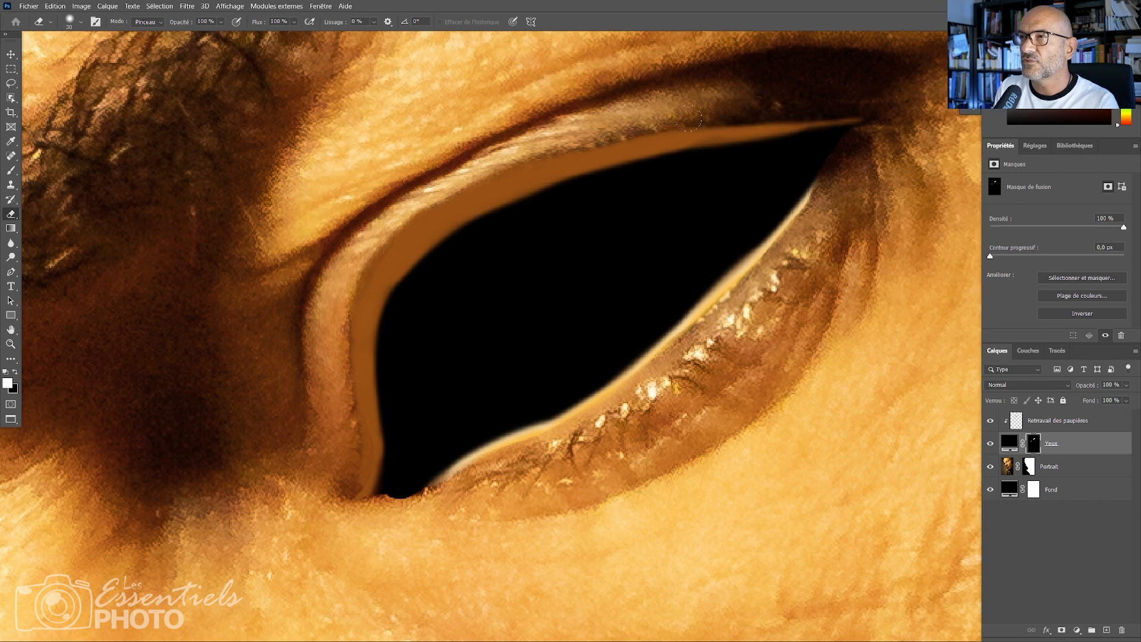
{"action": "mouse_move", "coordinate": [689, 117]}
{"action": "left_mouse_down"}
{"action": "mouse_move", "coordinate": [623, 128]}
{"action": "mouse_move", "coordinate": [354, 257]}
{"action": "mouse_move", "coordinate": [386, 234]}
{"action": "mouse_move", "coordinate": [335, 327]}
{"action": "left_mouse_up"}
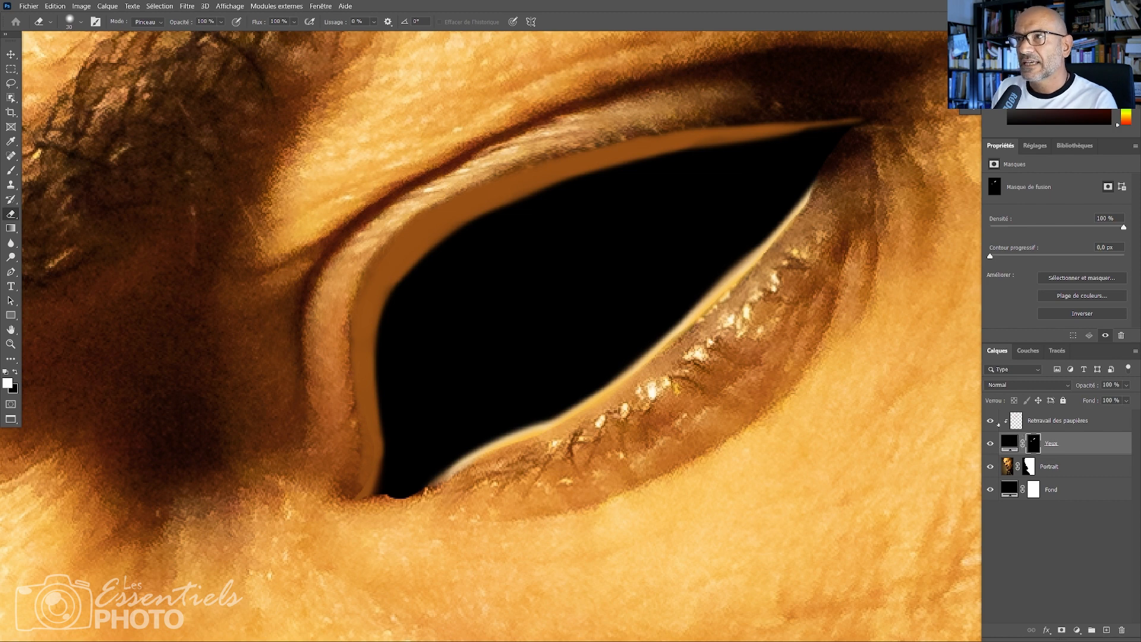
Compare the eye with and without the Retravail des paupières layer and lock that layer's transparent pixels
{"action": "left_click", "coordinate": [1003, 423]}
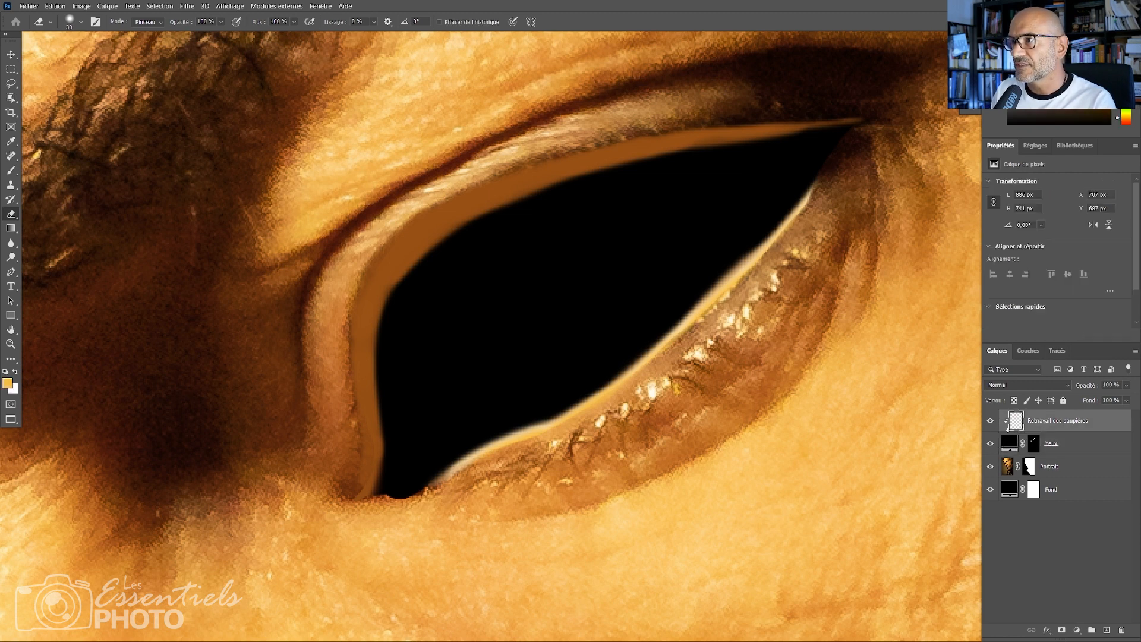
{"action": "left_click", "coordinate": [991, 421]}
{"action": "left_click", "coordinate": [992, 421]}
{"action": "left_click", "coordinate": [1014, 401]}
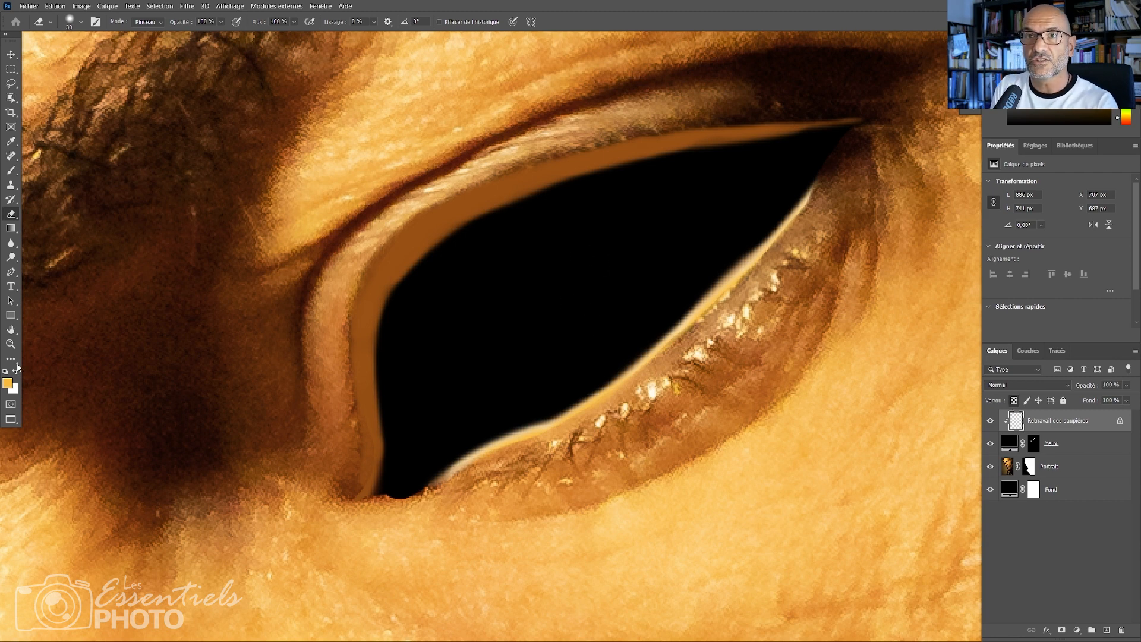
{"action": "key", "text": "x"}
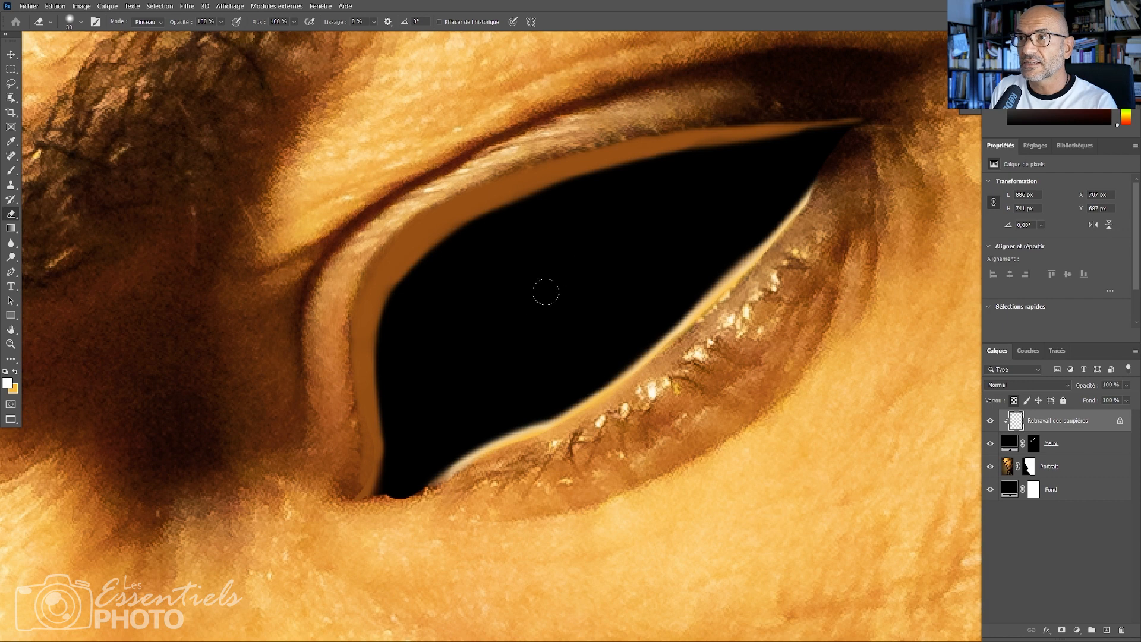
{"action": "mouse_move", "coordinate": [529, 199]}
{"action": "left_mouse_down"}
{"action": "mouse_move", "coordinate": [521, 104]}
{"action": "mouse_move", "coordinate": [535, 245]}
{"action": "left_mouse_up"}
{"action": "key", "text": "ctrl+z"}
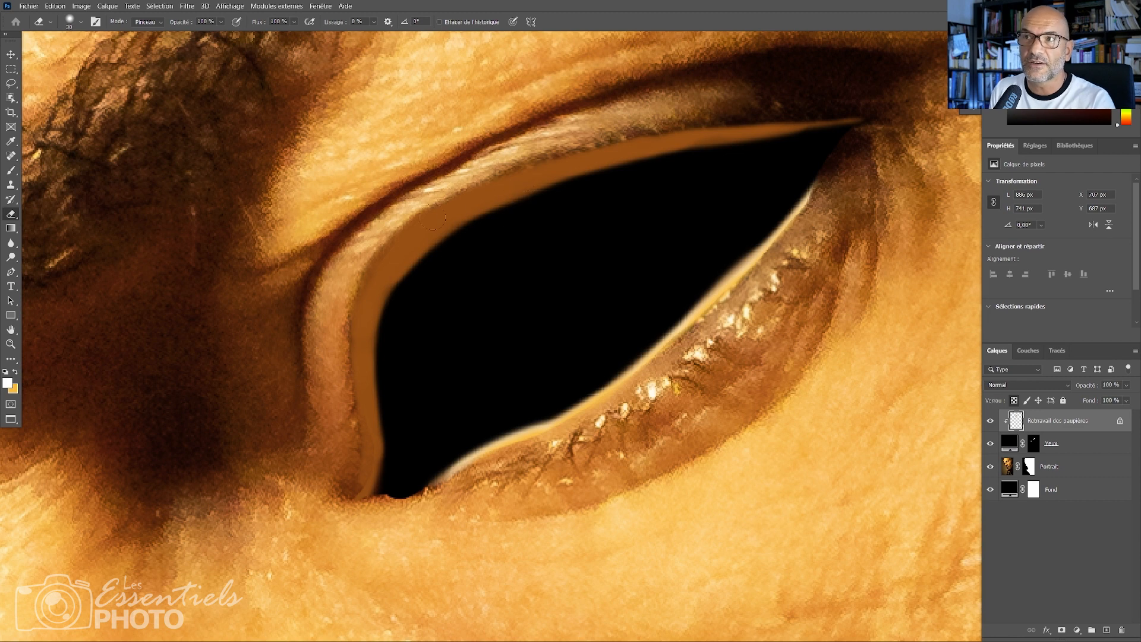
{"action": "key", "text": "x"}
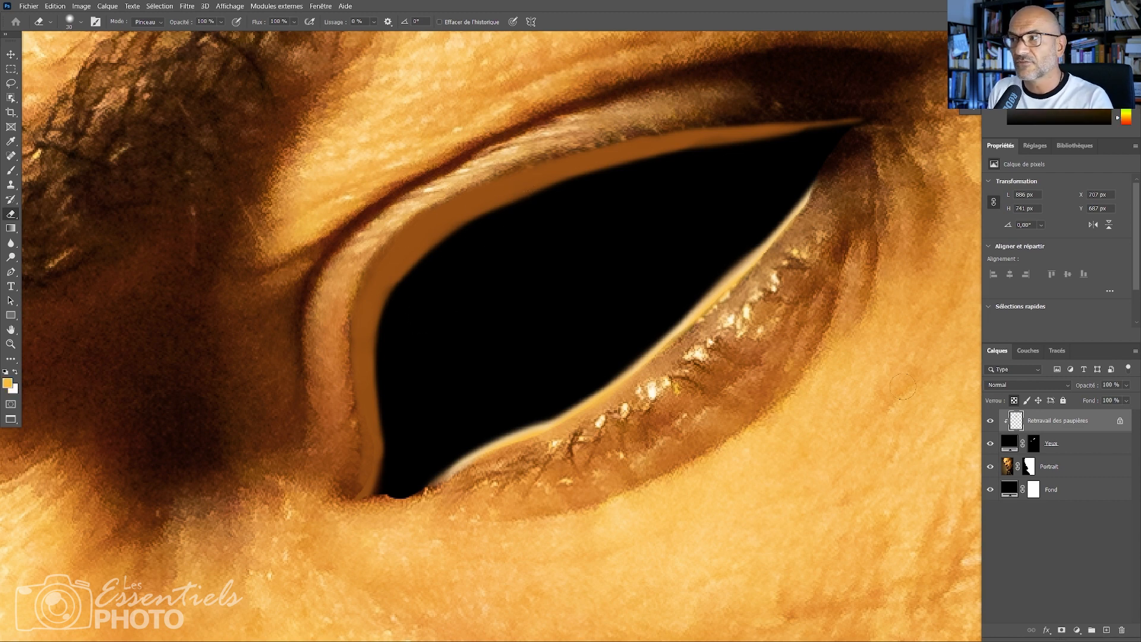
{"action": "left_click", "coordinate": [990, 420]}
{"action": "left_click", "coordinate": [990, 421]}
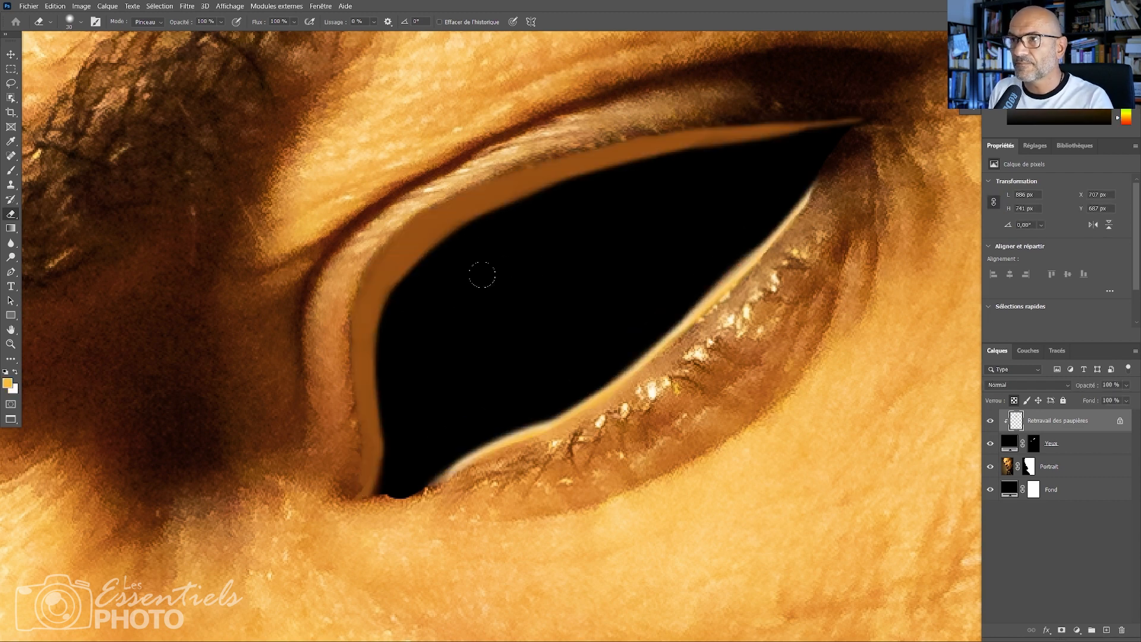
With a 62 px brush, paint a near-black sampled from the upper lid's dark crease along the inner edge of the near eye's upper rim
{"action": "key", "text": "d"}
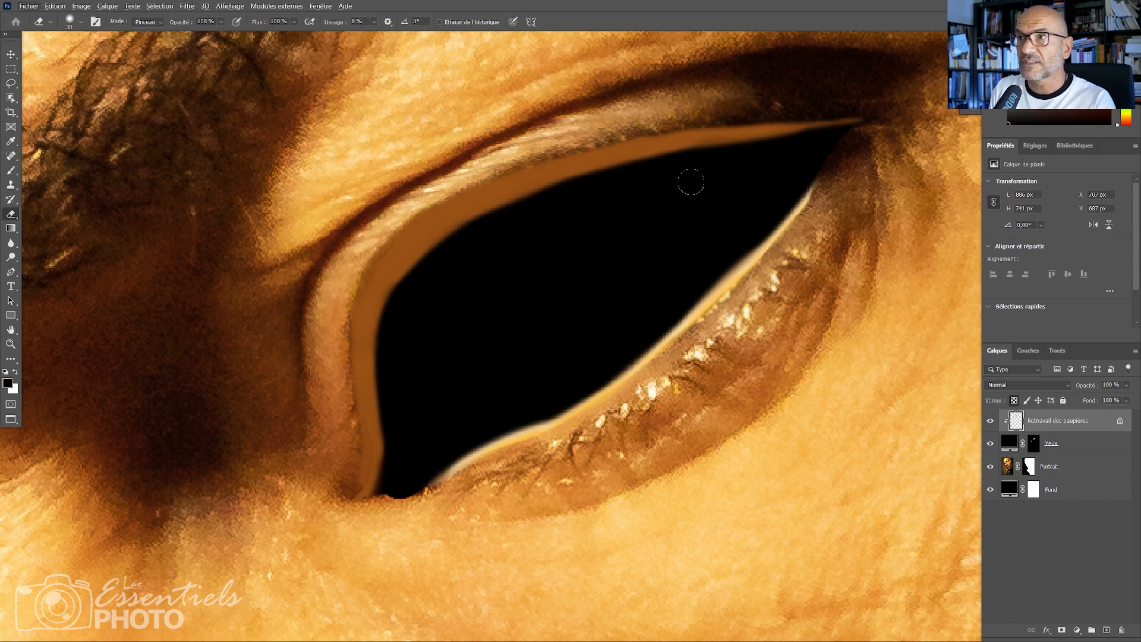
{"action": "key", "text": "b"}
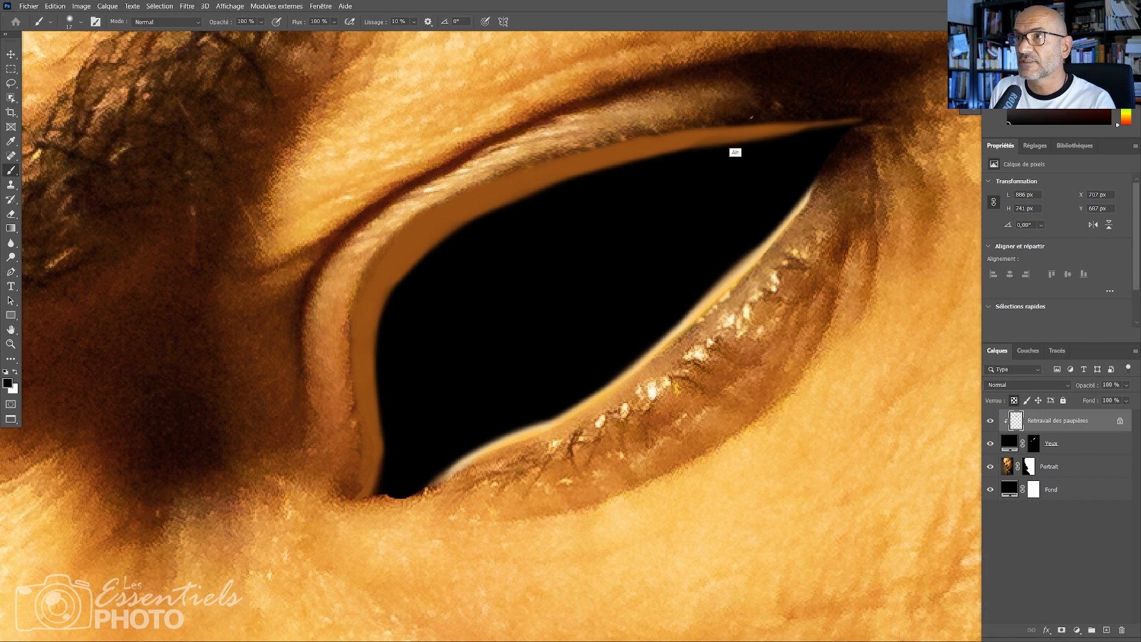
{"action": "left_click", "coordinate": [797, 77], "text": "alt"}
{"action": "left_click_drag", "start_coordinate": [491, 316], "coordinate": [558, 290], "text": "alt"}
{"action": "mouse_move", "coordinate": [409, 415]}
{"action": "left_mouse_down"}
{"action": "mouse_move", "coordinate": [395, 474]}
{"action": "mouse_move", "coordinate": [409, 340]}
{"action": "left_mouse_up"}
{"action": "mouse_move", "coordinate": [393, 386]}
{"action": "left_mouse_down"}
{"action": "mouse_move", "coordinate": [466, 247]}
{"action": "mouse_move", "coordinate": [423, 309]}
{"action": "mouse_move", "coordinate": [472, 238]}
{"action": "mouse_move", "coordinate": [828, 151]}
{"action": "left_mouse_up"}
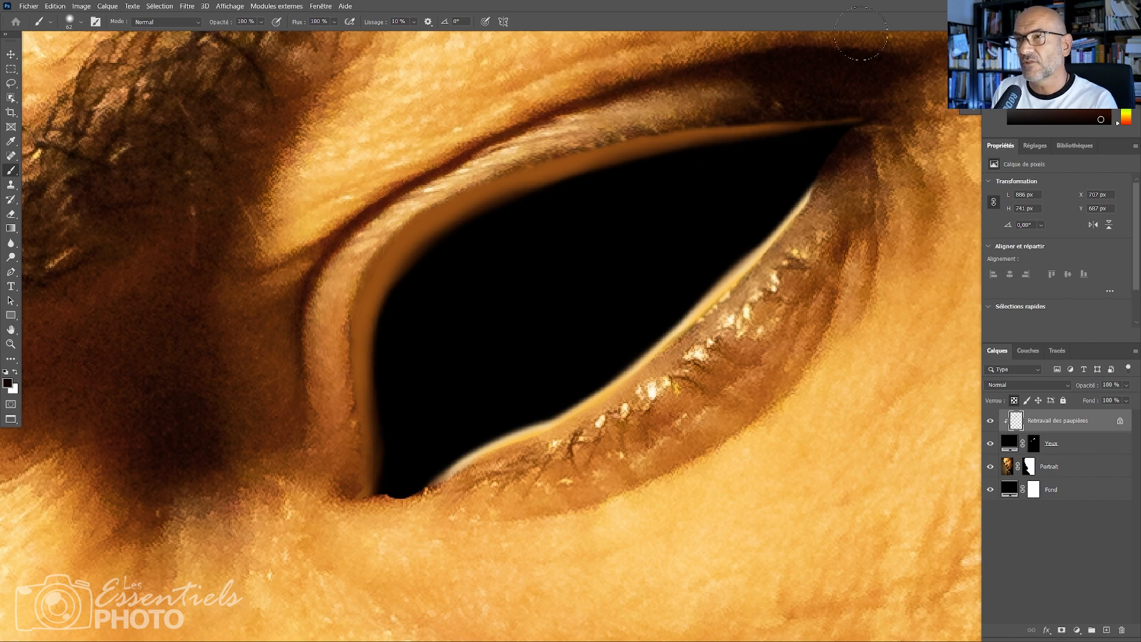
Paint a dark brown sampled from the upper lid area over the whole upper rim of the near eye to darken it
{"action": "key", "text": "ctrl+minus"}
{"action": "key", "text": "ctrl+minus"}
{"action": "key", "text": "ctrl+minus"}
{"action": "key", "text": "ctrl+minus"}
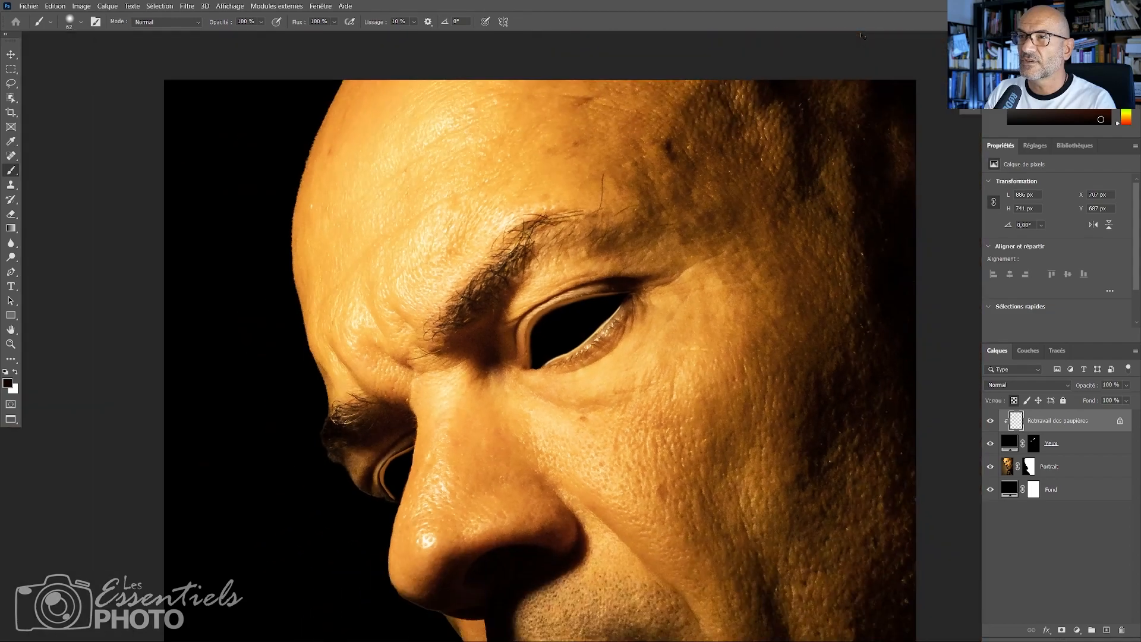
{"action": "key", "text": "ctrl+minus"}
{"action": "key", "text": "ctrl+minus"}
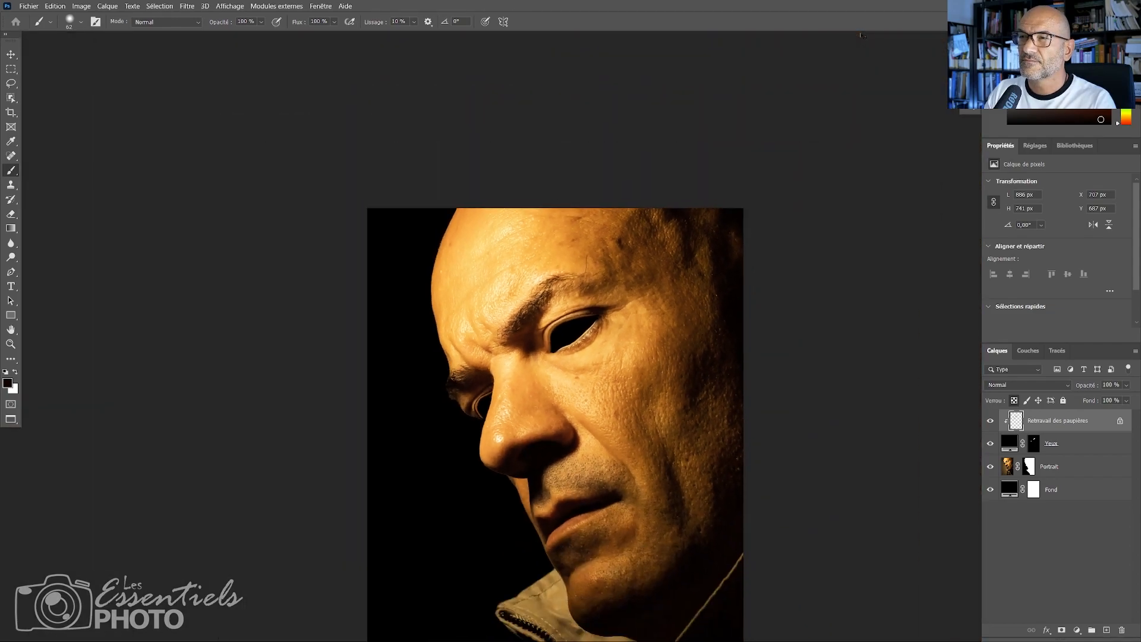
{"action": "scroll", "coordinate": [580, 324], "scroll_direction": "up", "scroll_amount": 10}
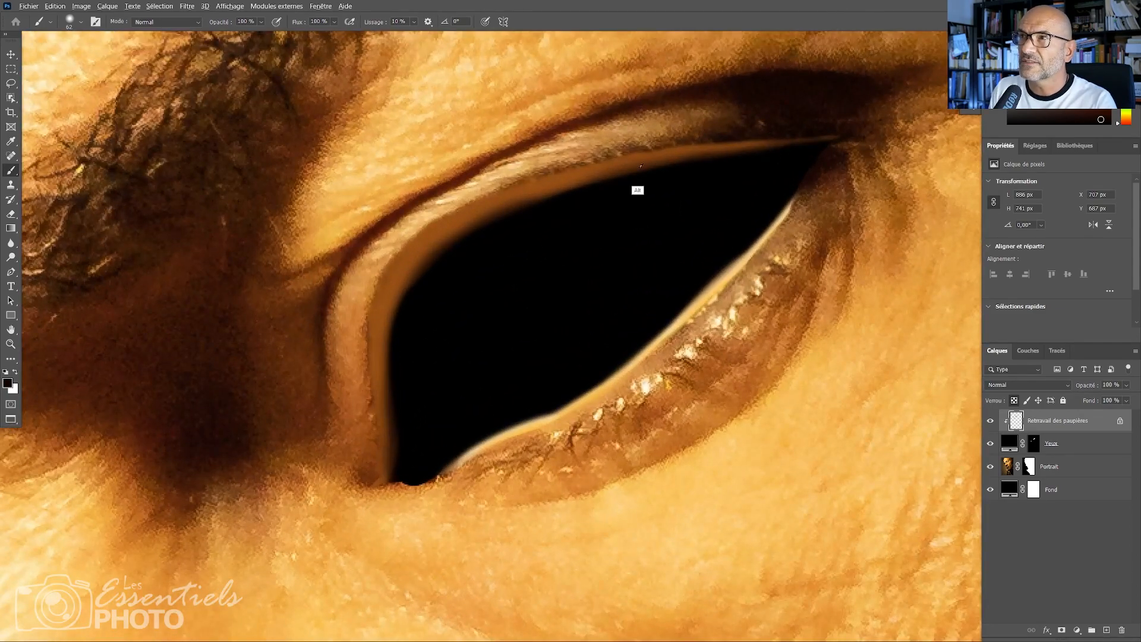
{"action": "mouse_move", "coordinate": [652, 137]}
{"action": "left_mouse_down"}
{"action": "mouse_move", "coordinate": [639, 148]}
{"action": "mouse_move", "coordinate": [633, 105]}
{"action": "left_mouse_up"}
{"action": "mouse_move", "coordinate": [435, 237]}
{"action": "left_mouse_down"}
{"action": "mouse_move", "coordinate": [383, 351]}
{"action": "mouse_move", "coordinate": [381, 332]}
{"action": "mouse_move", "coordinate": [490, 198]}
{"action": "mouse_move", "coordinate": [665, 150]}
{"action": "mouse_move", "coordinate": [773, 141]}
{"action": "left_mouse_up"}
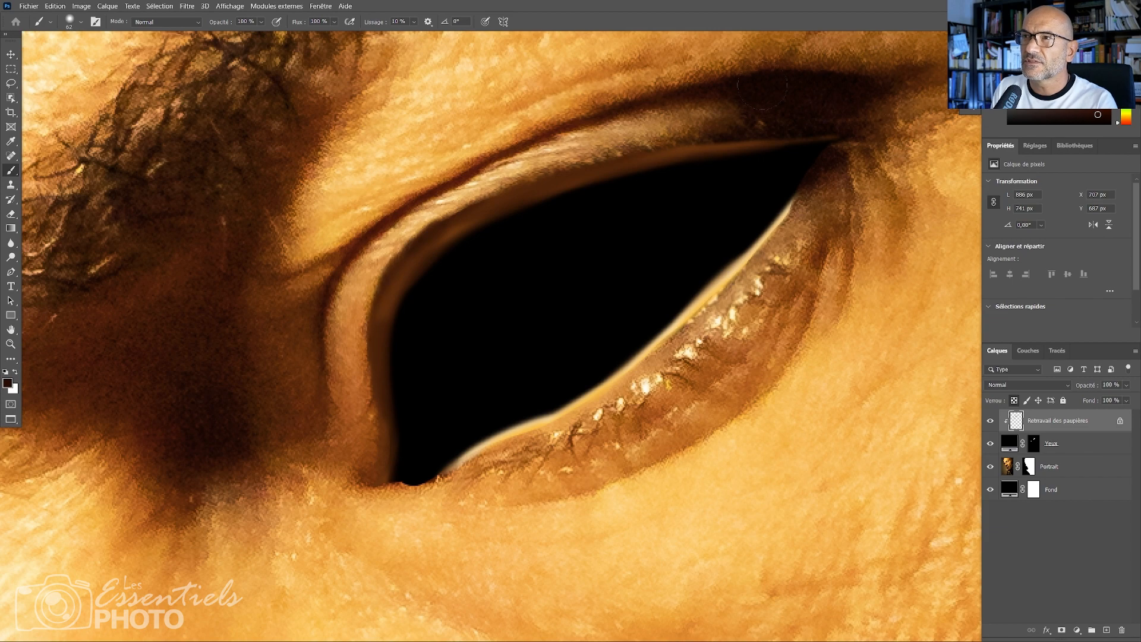
Examine both eyes' lid rims in the whole portrait and in close-up
{"action": "key", "text": "ctrl+minus"}
{"action": "key", "text": "ctrl+minus"}
{"action": "key", "text": "ctrl+minus"}
{"action": "key", "text": "ctrl+minus"}
{"action": "key", "text": "ctrl+minus"}
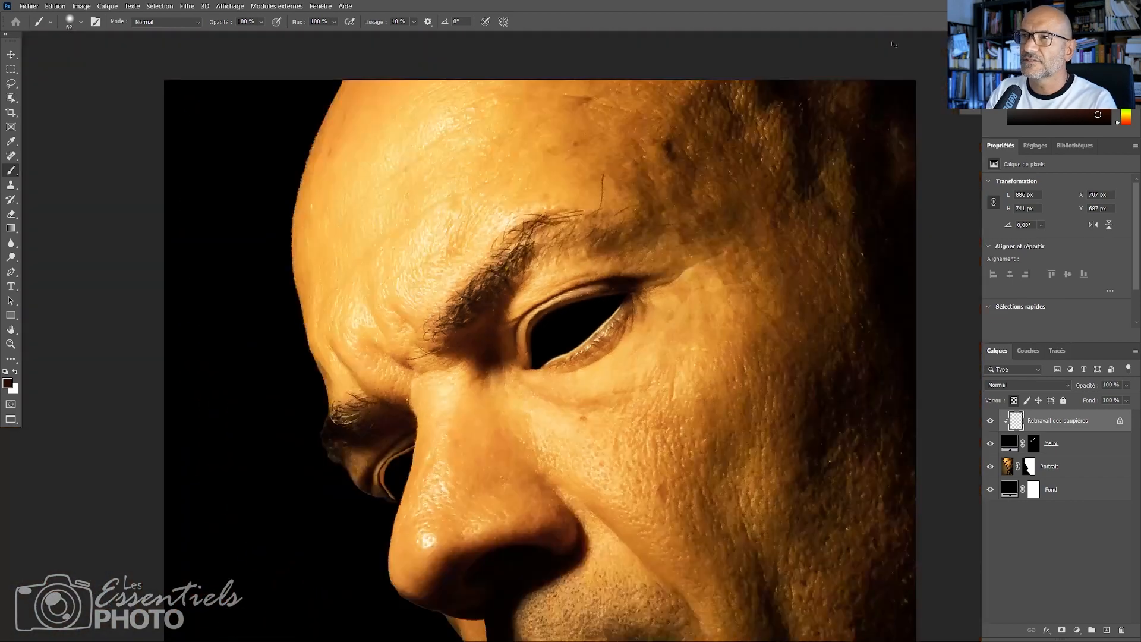
{"action": "key", "text": "ctrl+plus"}
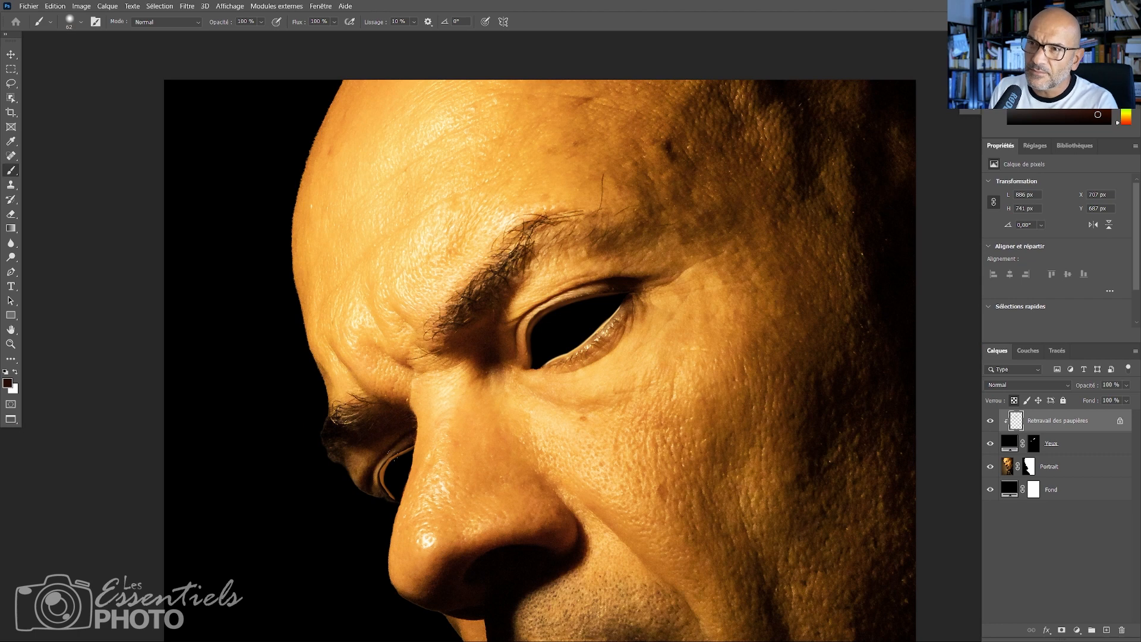
{"action": "mouse_move", "coordinate": [389, 461]}
{"action": "left_mouse_down"}
{"action": "mouse_move", "coordinate": [377, 509]}
{"action": "mouse_move", "coordinate": [387, 485]}
{"action": "left_mouse_up"}
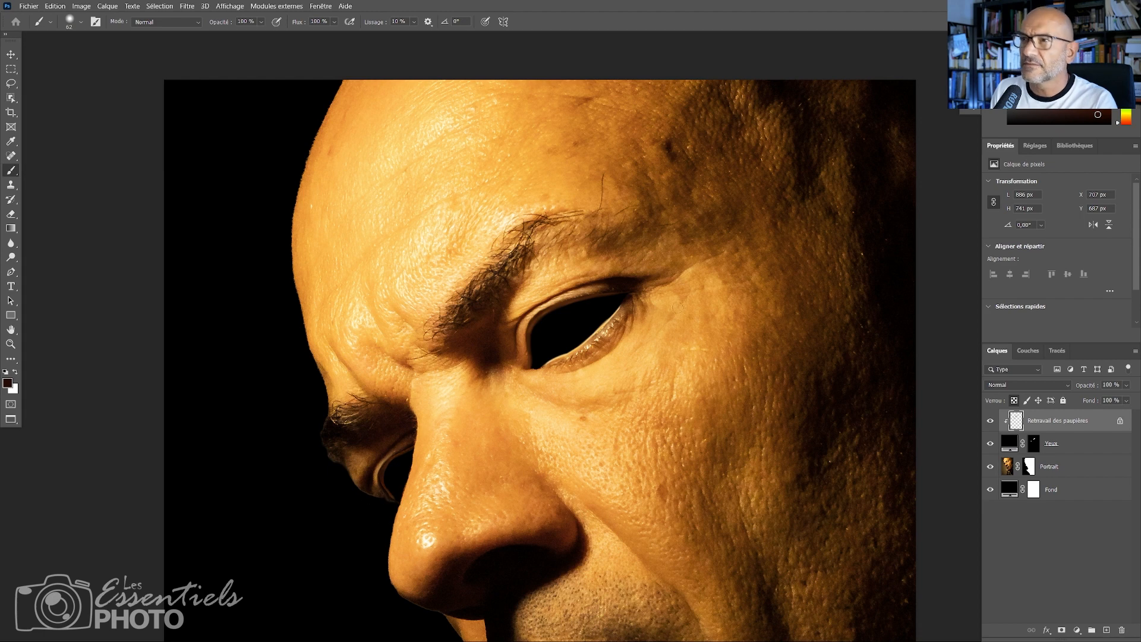
{"action": "key", "text": "ctrl+minus"}
{"action": "key", "text": "ctrl+minus"}
{"action": "key", "text": "ctrl+plus"}
{"action": "key", "text": "ctrl+plus"}
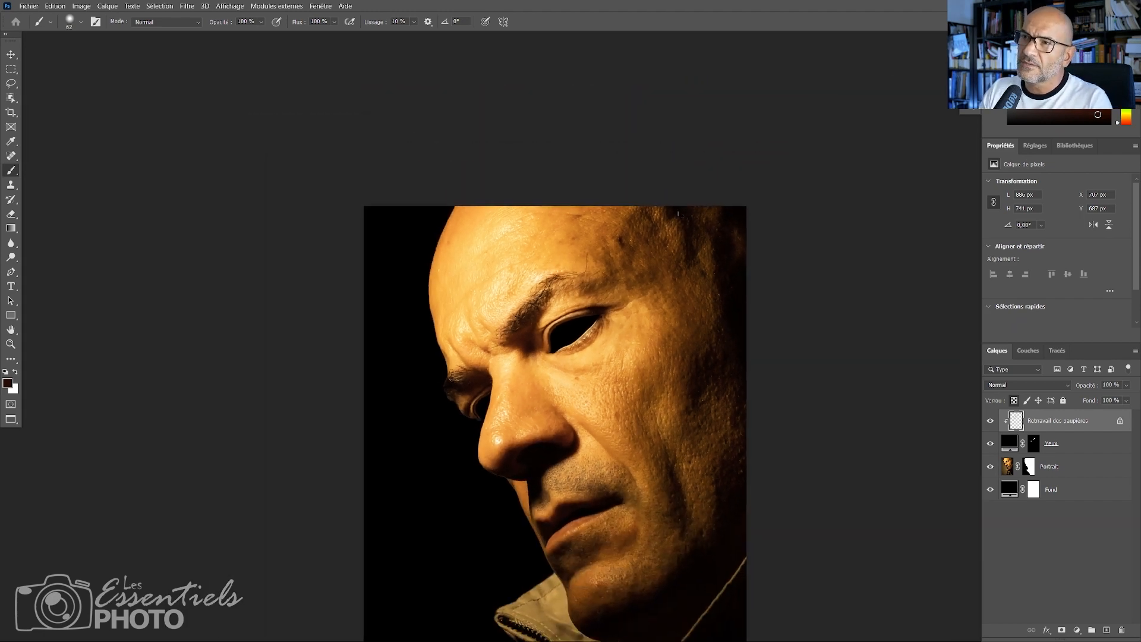
{"action": "key", "text": "ctrl+plus"}
{"action": "key", "text": "ctrl+plus"}
{"action": "key", "text": "ctrl+plus"}
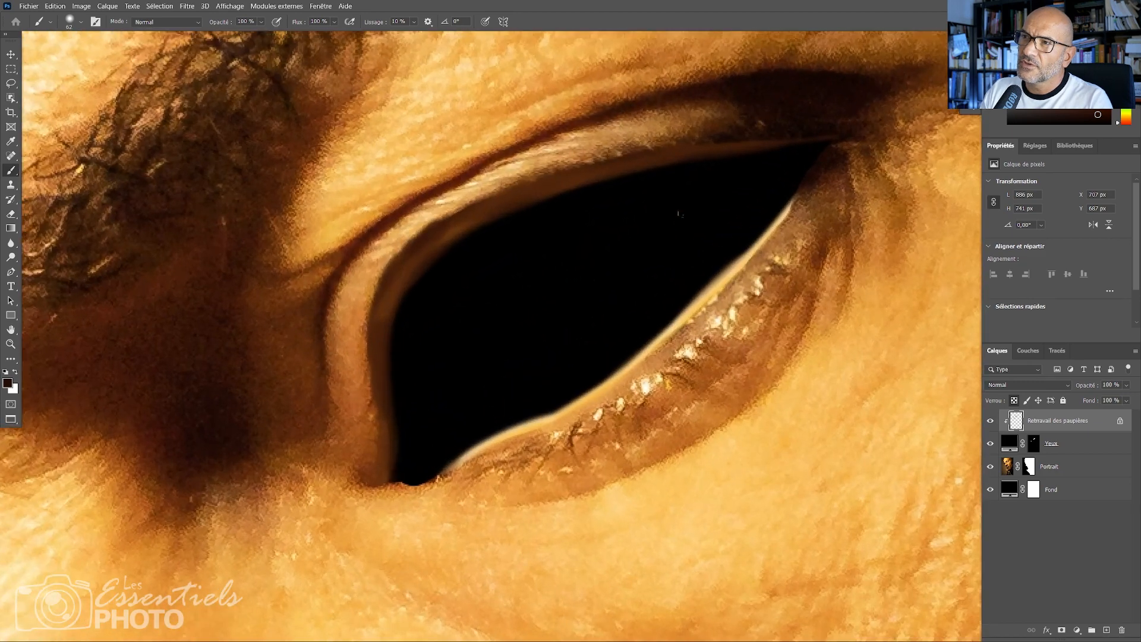
Target the Yeux mask, switch to Bridge and open the reference poster s-l1600.jpg in Photoshop
{"action": "left_click", "coordinate": [1032, 452]}
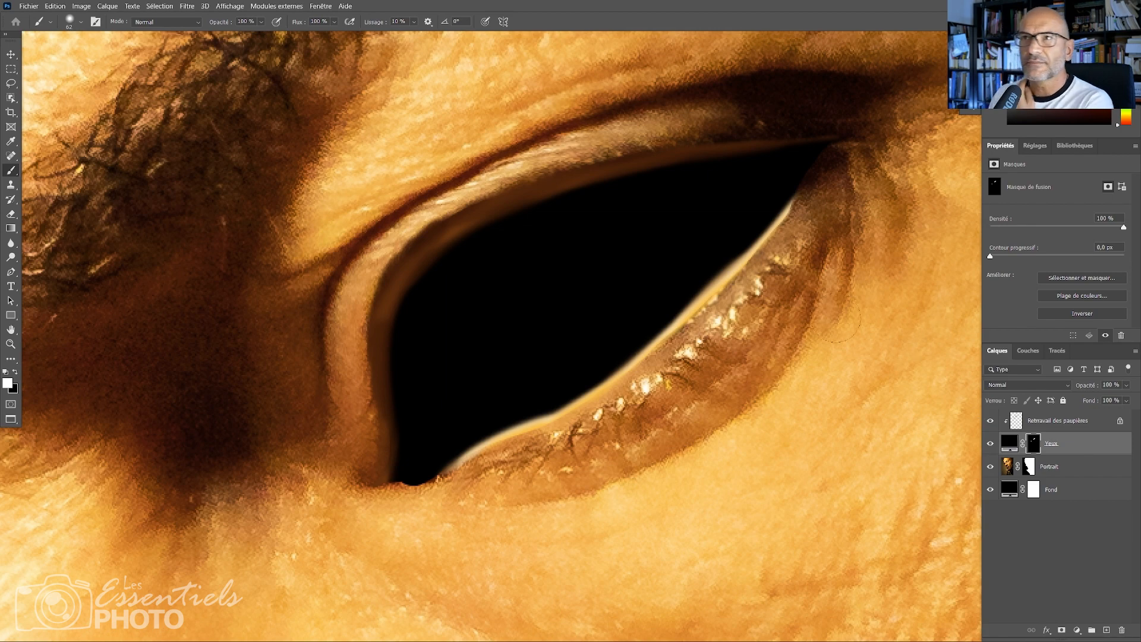
{"action": "key", "text": "ctrl+minus"}
{"action": "key", "text": "alt+Tab"}
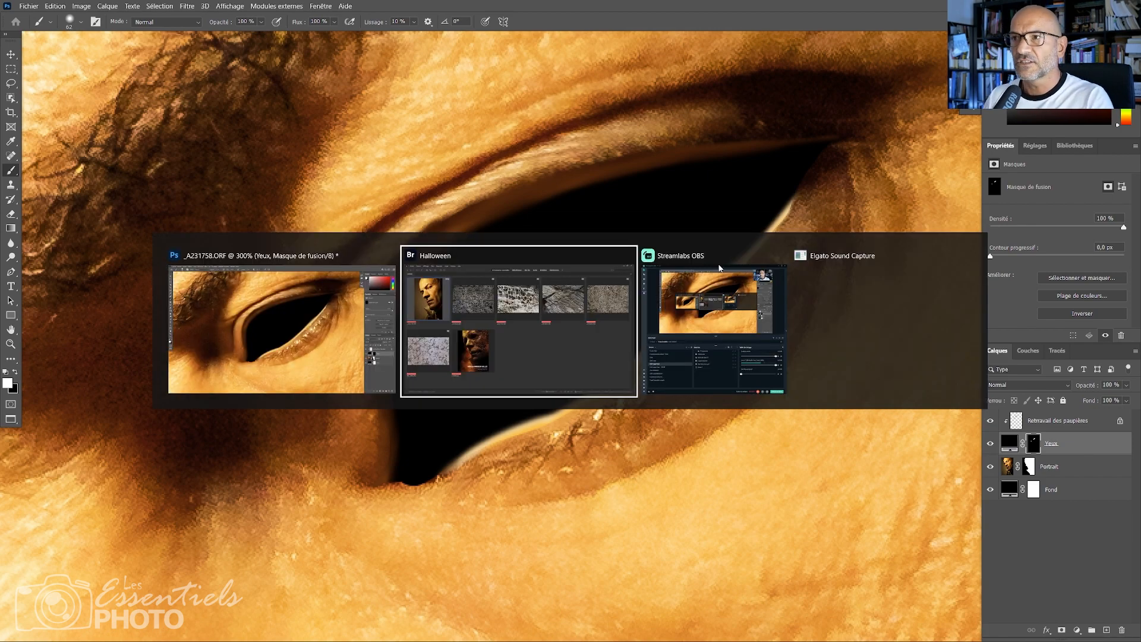
{"action": "left_click", "coordinate": [349, 369]}
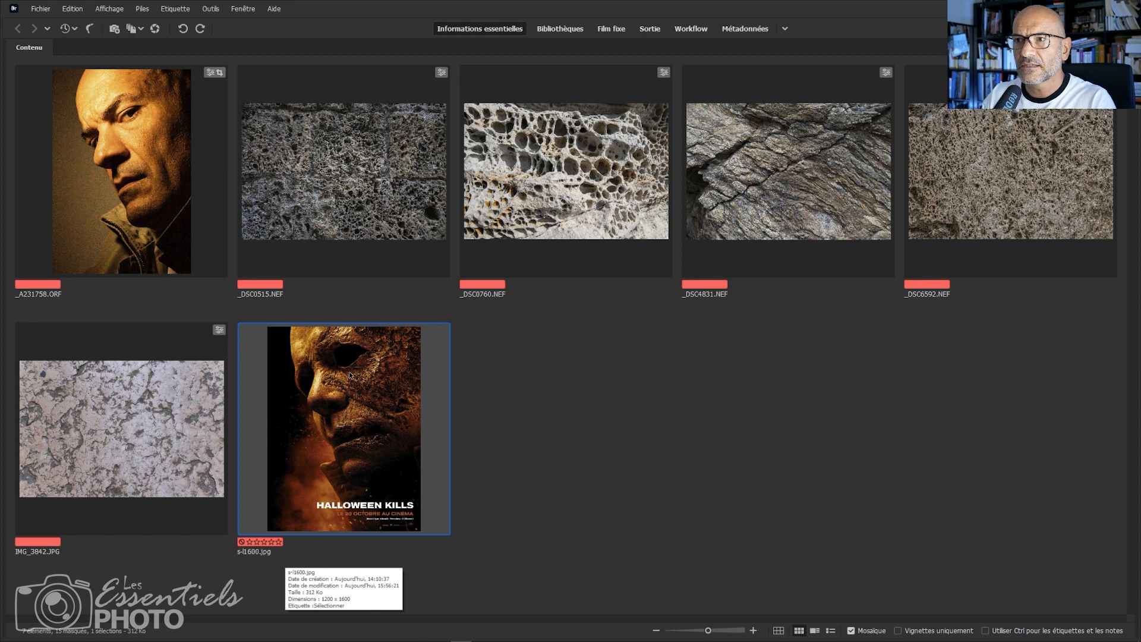
{"action": "double_click", "coordinate": [348, 372]}
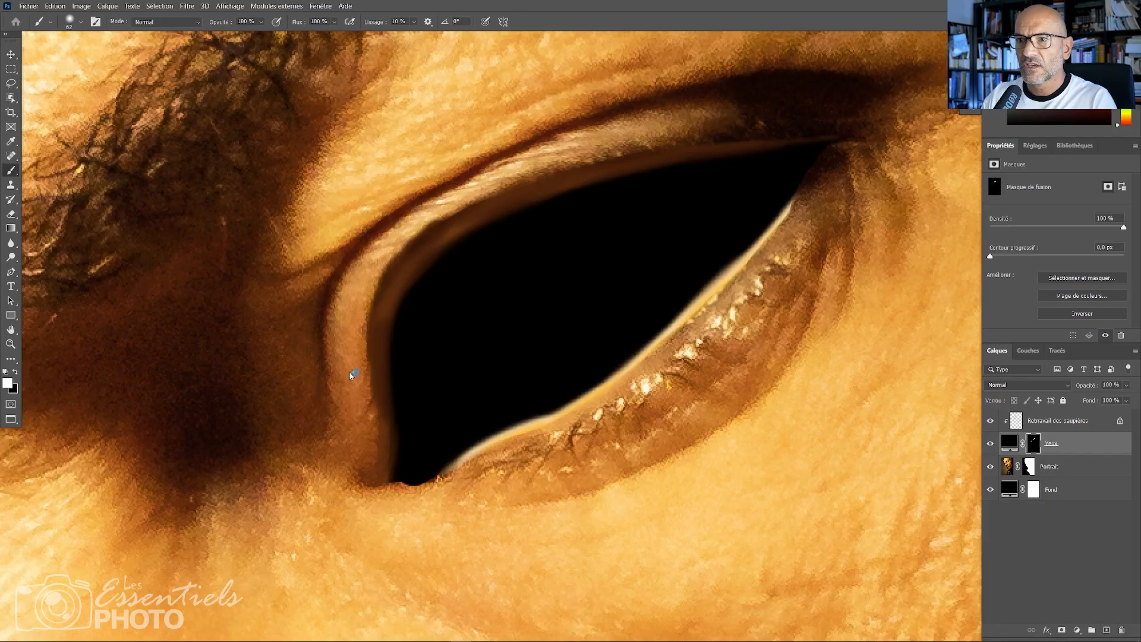
{"action": "key", "text": "d"}
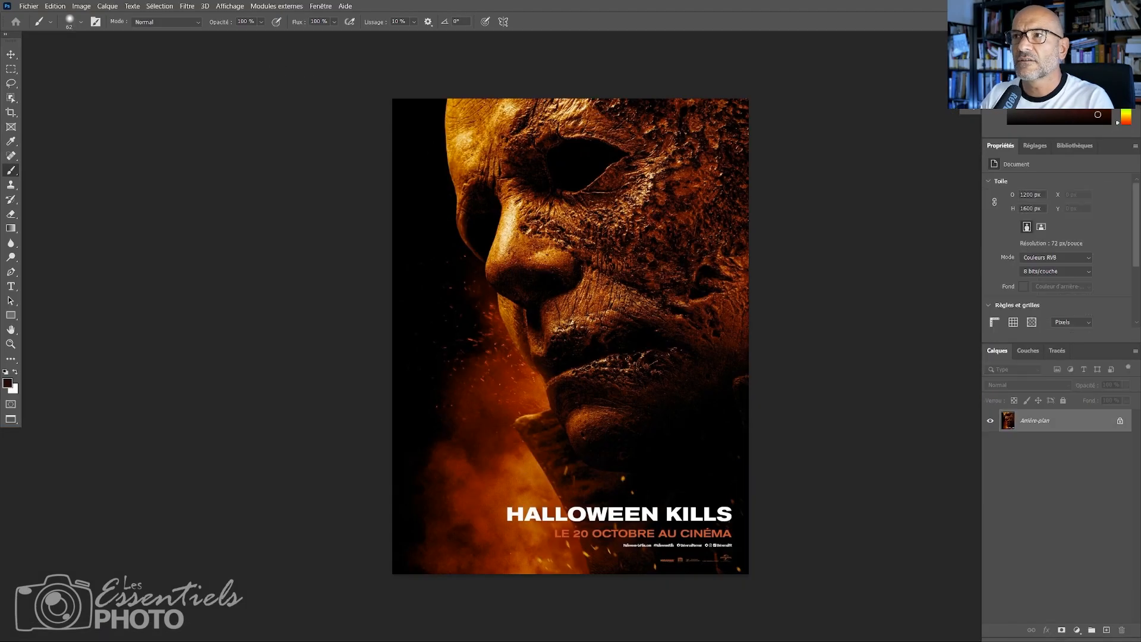
Arrange the poster and the portrait side by side as two vertical tiles and fit the whole portrait in its window
{"action": "left_click", "coordinate": [320, 6]}
{"action": "mouse_move", "coordinate": [338, 20]}
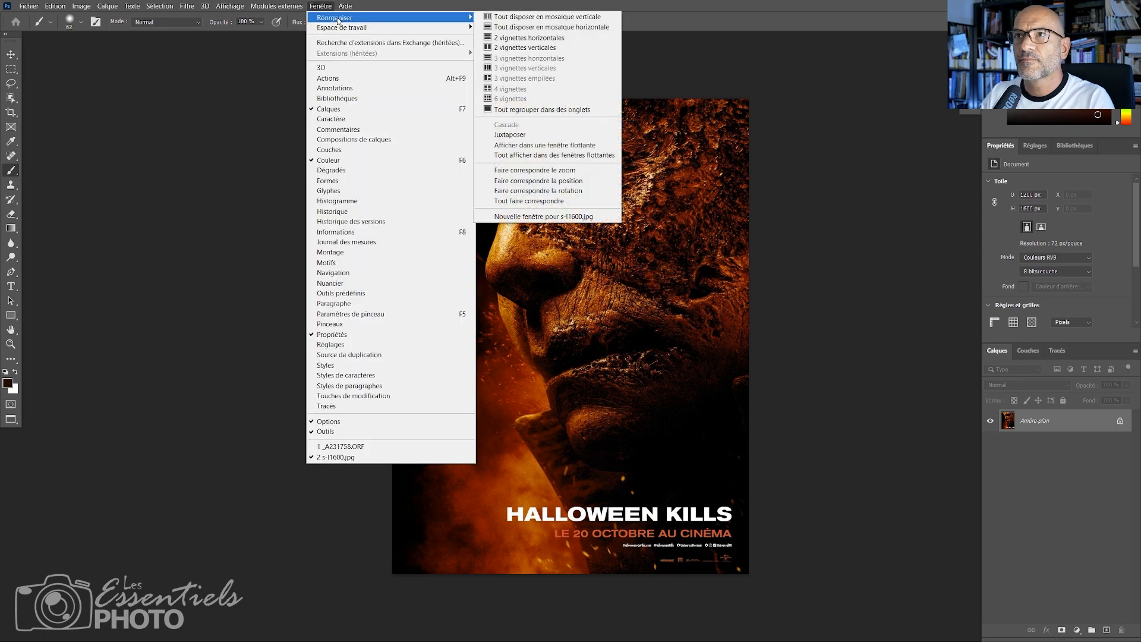
{"action": "left_click", "coordinate": [527, 48]}
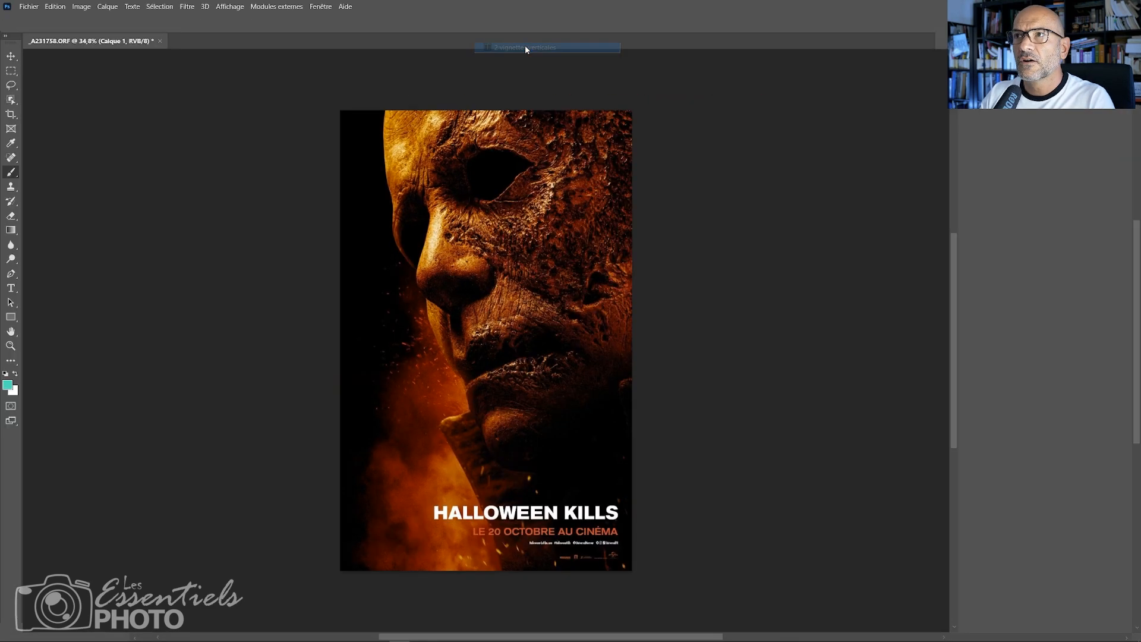
{"action": "key", "text": "ctrl+plus"}
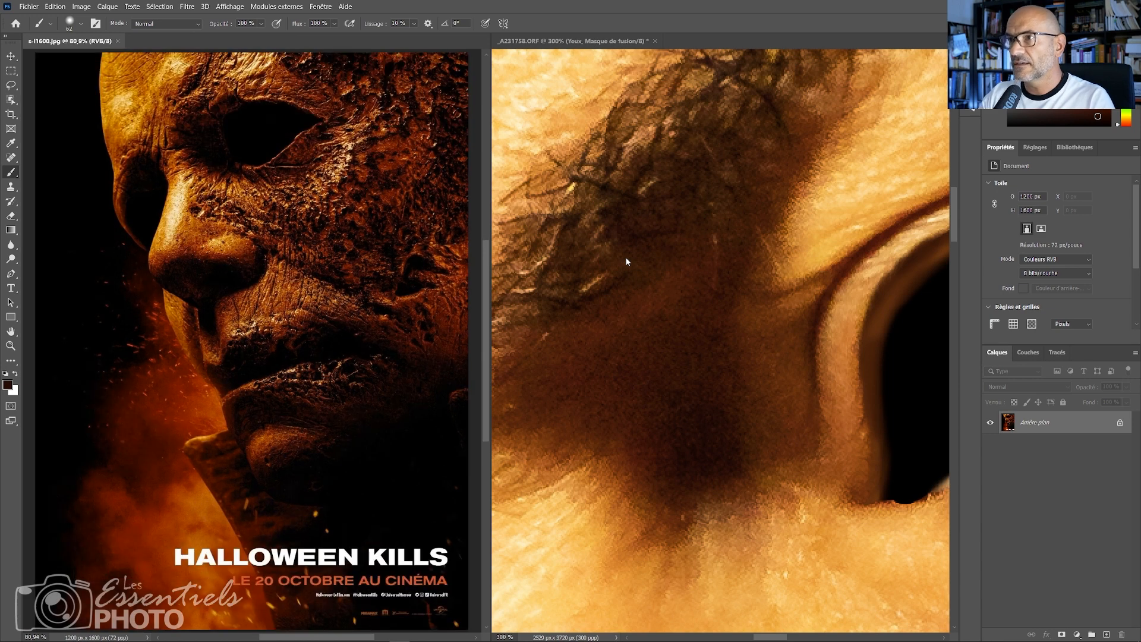
{"action": "left_click", "coordinate": [592, 40]}
{"action": "key", "text": "ctrl+0"}
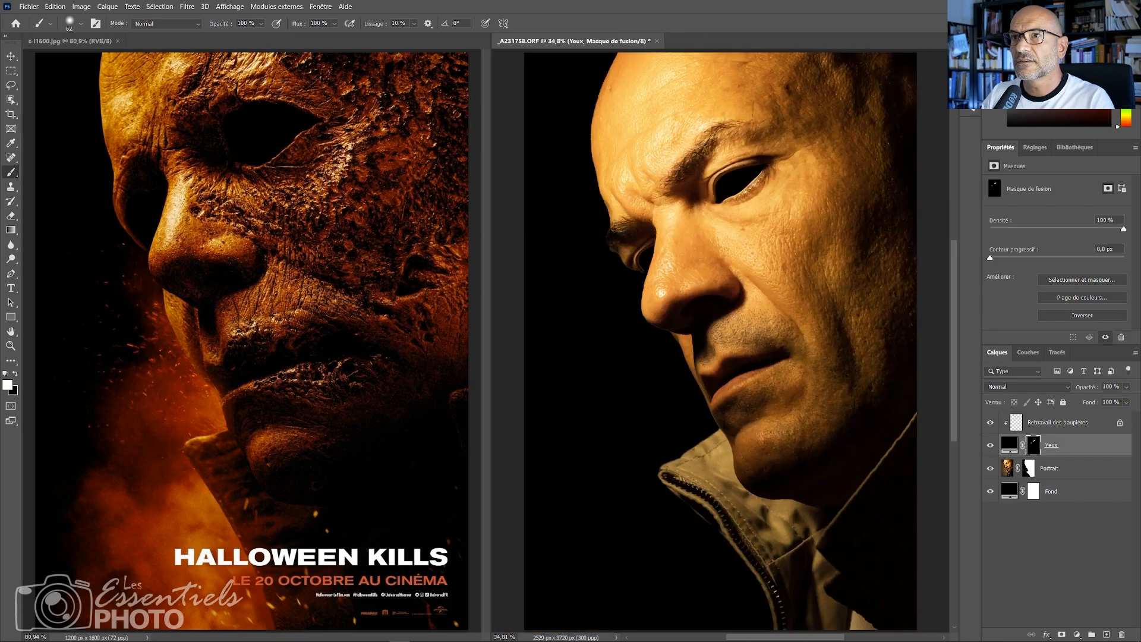
Examine the poster mask's black eye sockets and textured skin in close-up beside the portrait
{"action": "left_click", "coordinate": [268, 158]}
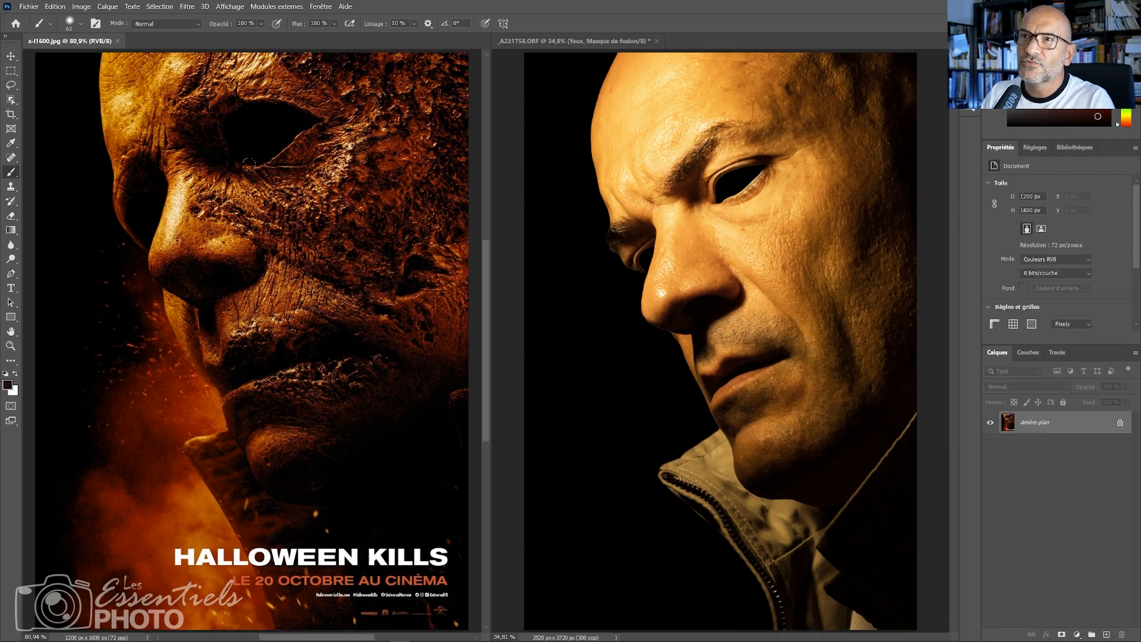
{"action": "key", "text": "z"}
{"action": "mouse_move", "coordinate": [260, 142]}
{"action": "left_mouse_down"}
{"action": "mouse_move", "coordinate": [289, 124]}
{"action": "mouse_move", "coordinate": [280, 148]}
{"action": "mouse_move", "coordinate": [295, 168]}
{"action": "mouse_move", "coordinate": [240, 159]}
{"action": "left_mouse_up"}
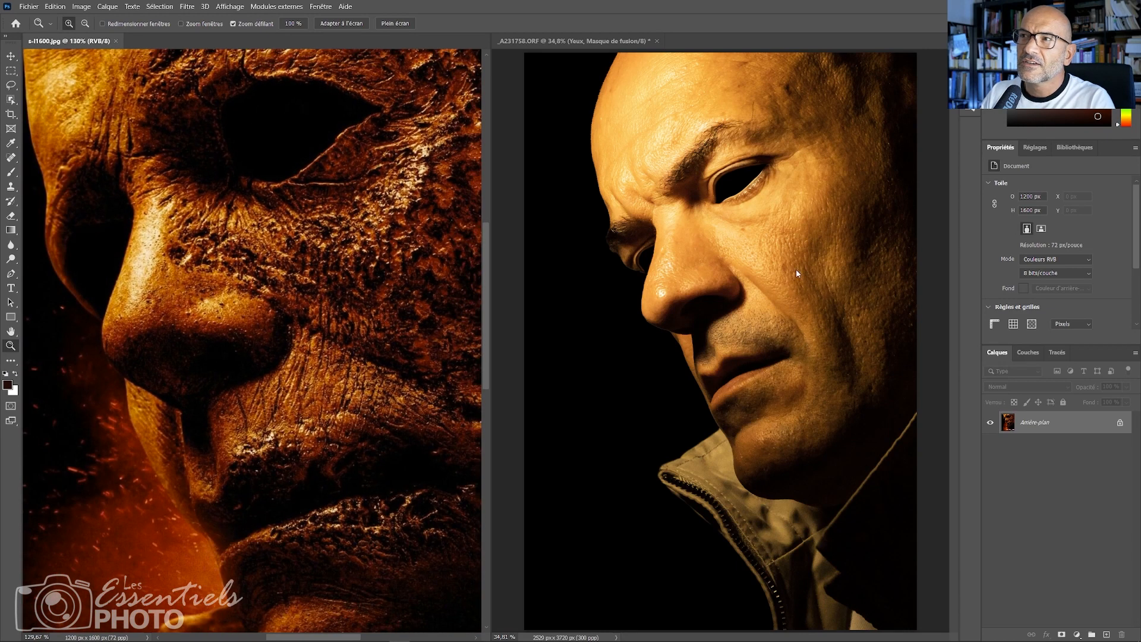
{"action": "left_click_drag", "start_coordinate": [322, 107], "coordinate": [305, 121]}
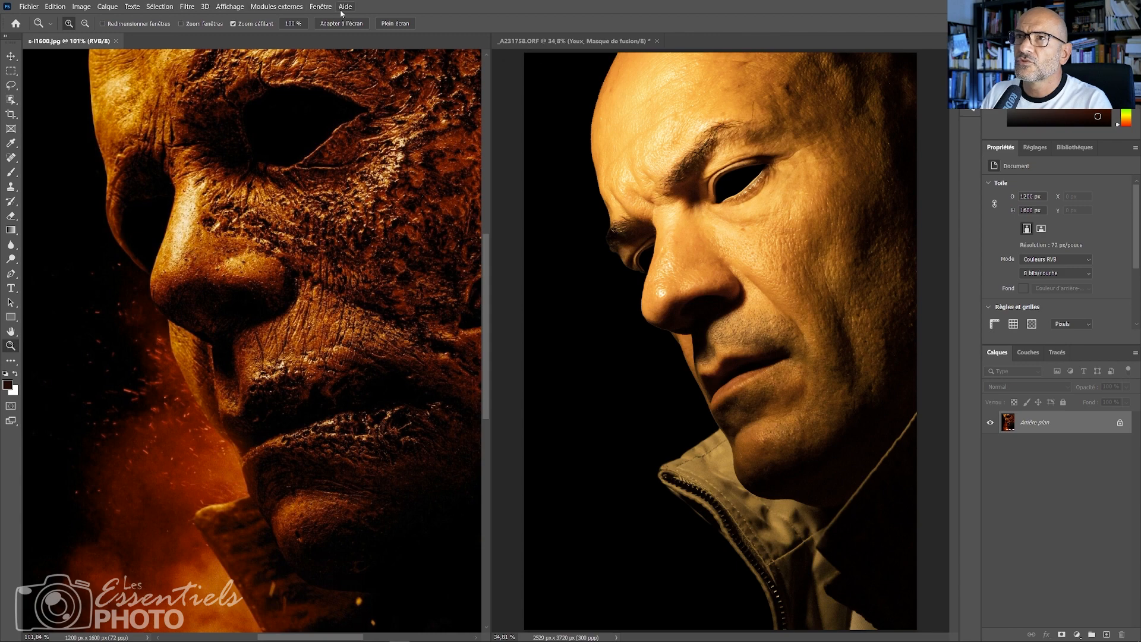
{"action": "left_click", "coordinate": [320, 7]}
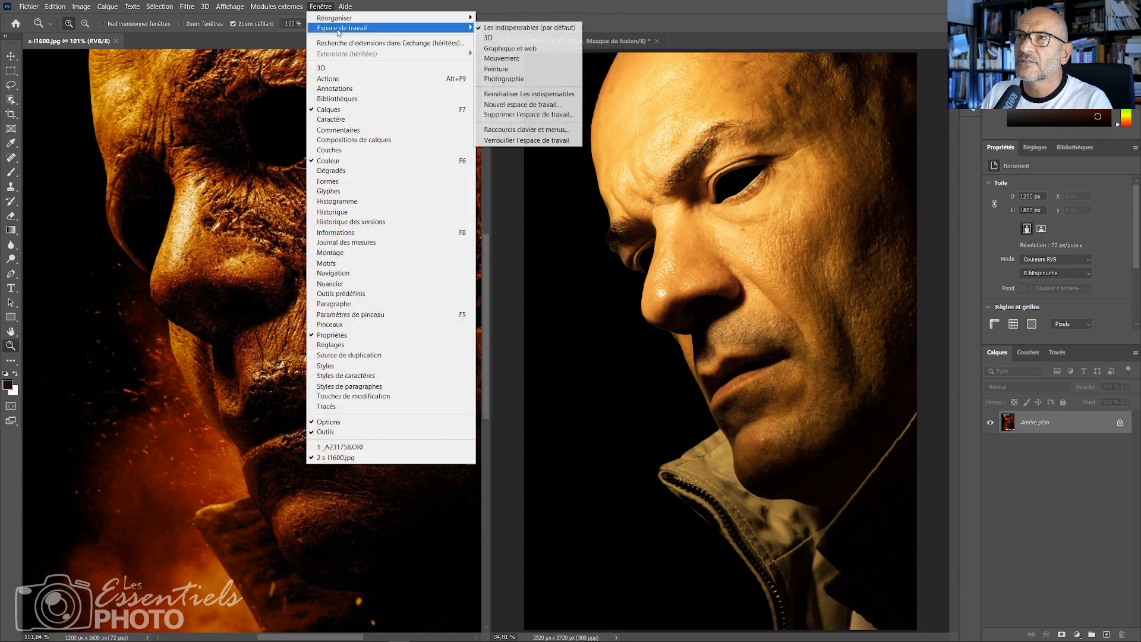
{"action": "mouse_move", "coordinate": [349, 19]}
{"action": "left_click", "coordinate": [295, 28]}
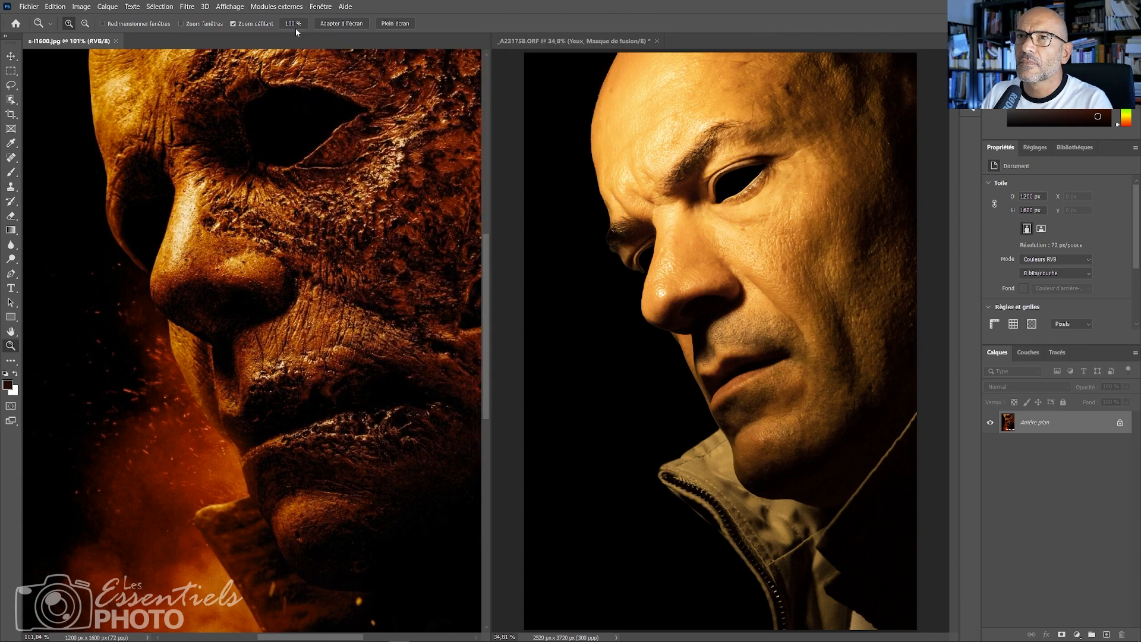
Regroup the tiled windows into tabs and show the whole portrait _A231758.ORF on its own
{"action": "left_click", "coordinate": [318, 7]}
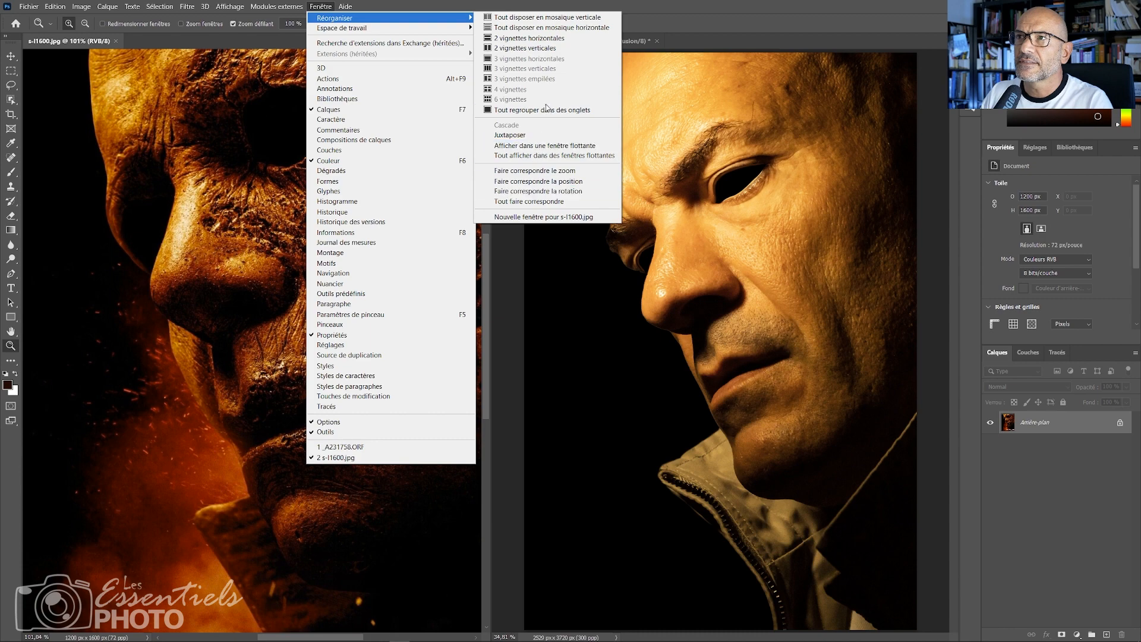
{"action": "left_click", "coordinate": [538, 113]}
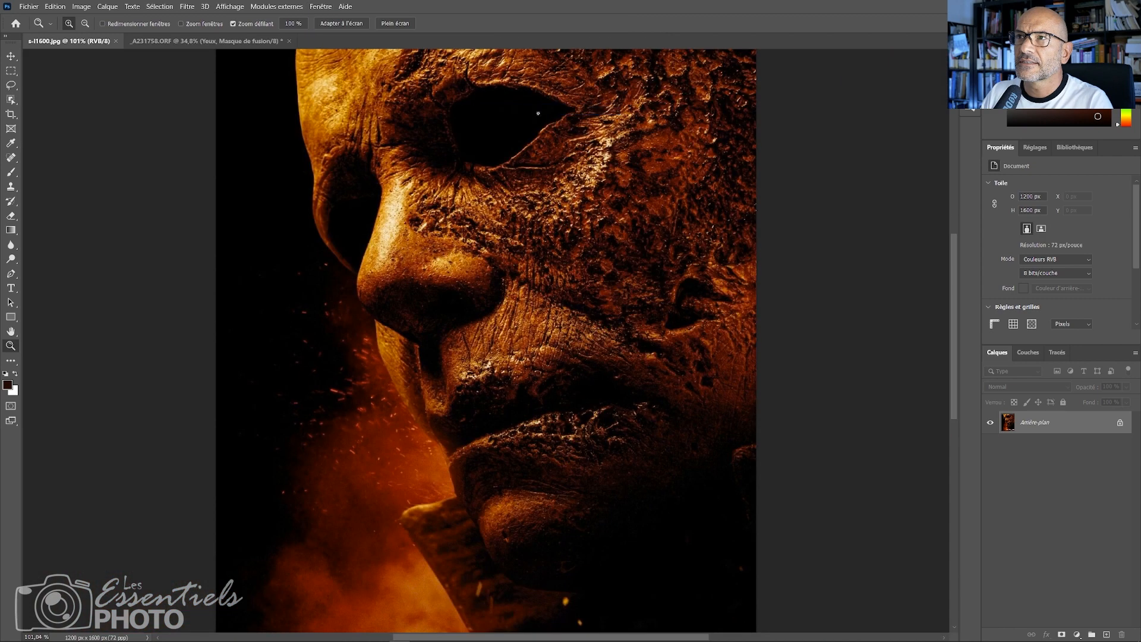
{"action": "left_click", "coordinate": [170, 41]}
{"action": "left_click_drag", "start_coordinate": [448, 243], "coordinate": [500, 243]}
{"action": "left_click_drag", "start_coordinate": [658, 192], "coordinate": [472, 350]}
{"action": "mouse_move", "coordinate": [483, 310]}
{"action": "left_mouse_down"}
{"action": "mouse_move", "coordinate": [530, 233]}
{"action": "mouse_move", "coordinate": [476, 311]}
{"action": "left_mouse_up"}
{"action": "left_click_drag", "start_coordinate": [540, 277], "coordinate": [481, 358]}
{"action": "mouse_move", "coordinate": [478, 301]}
{"action": "left_mouse_down"}
{"action": "mouse_move", "coordinate": [466, 301]}
{"action": "mouse_move", "coordinate": [468, 287]}
{"action": "left_mouse_up"}
{"action": "scroll", "coordinate": [466, 301], "scroll_direction": "down", "scroll_amount": 3}
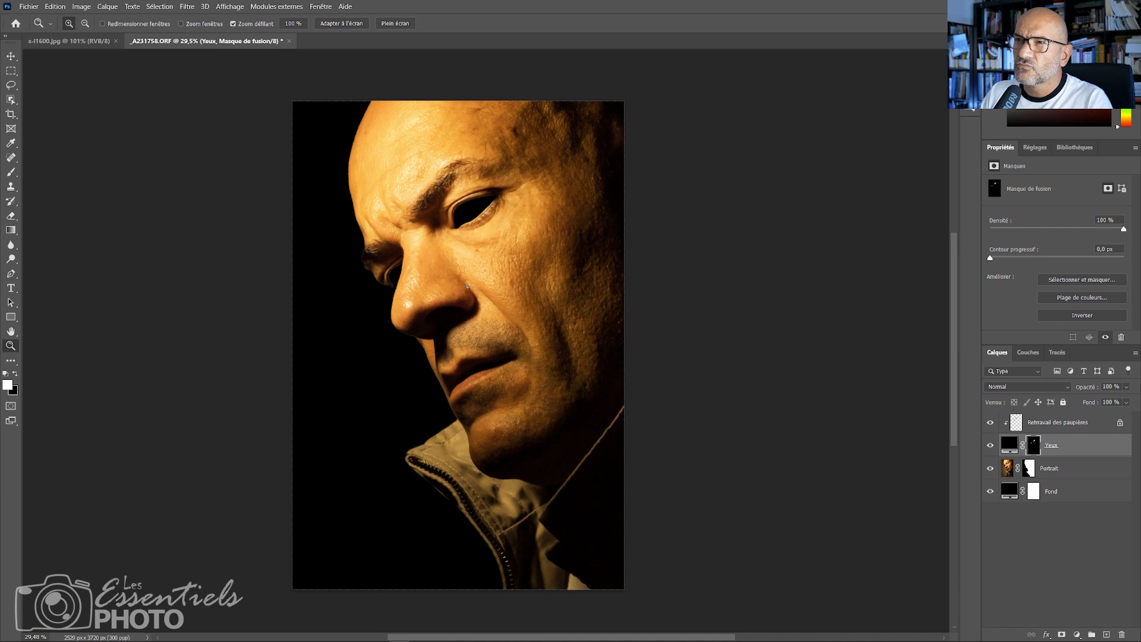
On the Retravail des paupières layer, sample the skin tone beside the eye and brush it along the lower eyelid's bright rim
{"action": "left_click_drag", "start_coordinate": [478, 236], "coordinate": [504, 300]}
{"action": "left_click", "coordinate": [1044, 423]}
{"action": "key", "text": "b"}
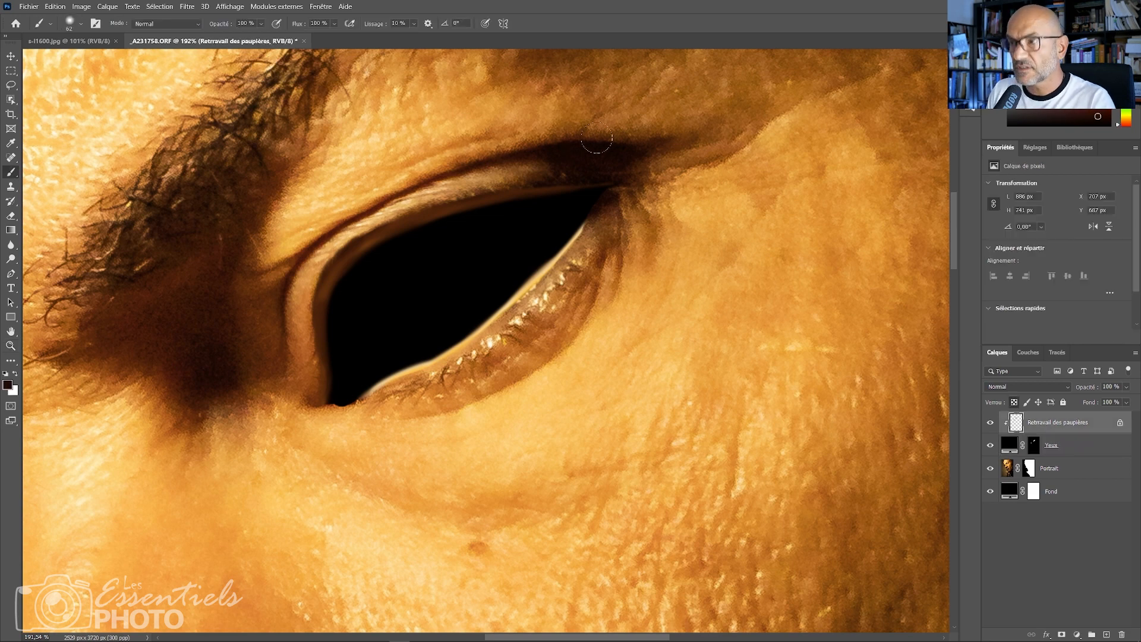
{"action": "left_click", "coordinate": [575, 259], "text": "alt"}
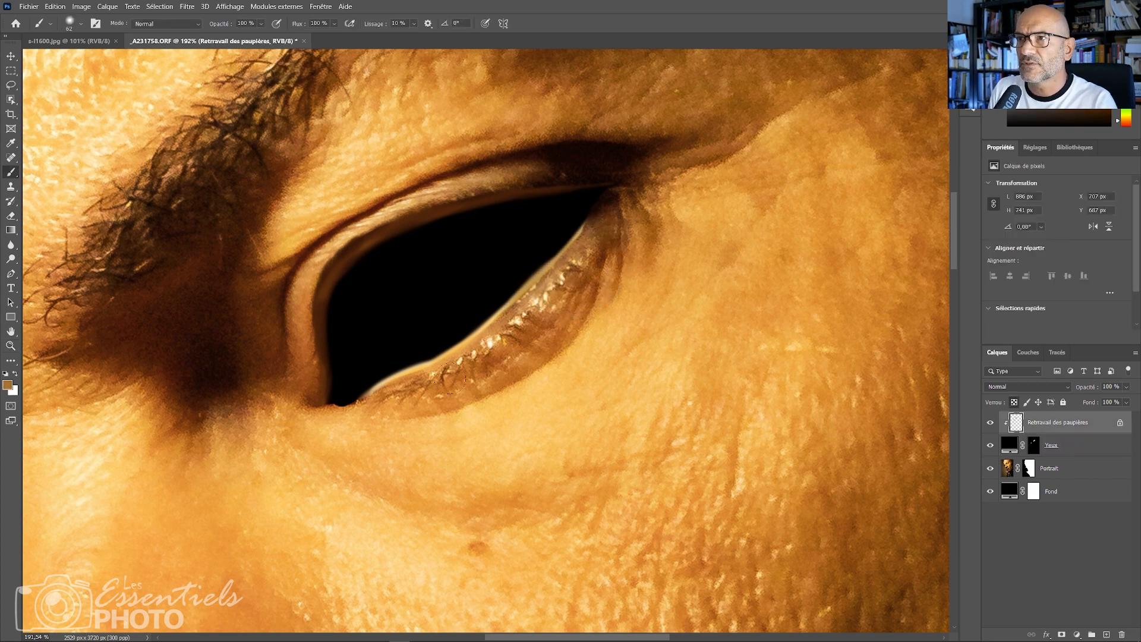
{"action": "mouse_move", "coordinate": [371, 408]}
{"action": "left_mouse_down"}
{"action": "mouse_move", "coordinate": [443, 353]}
{"action": "mouse_move", "coordinate": [368, 394]}
{"action": "mouse_move", "coordinate": [535, 302]}
{"action": "mouse_move", "coordinate": [587, 232]}
{"action": "left_mouse_up"}
{"action": "key", "text": "ctrl+minus"}
{"action": "key", "text": "ctrl+minus"}
{"action": "key", "text": "ctrl+minus"}
{"action": "key", "text": "ctrl+minus"}
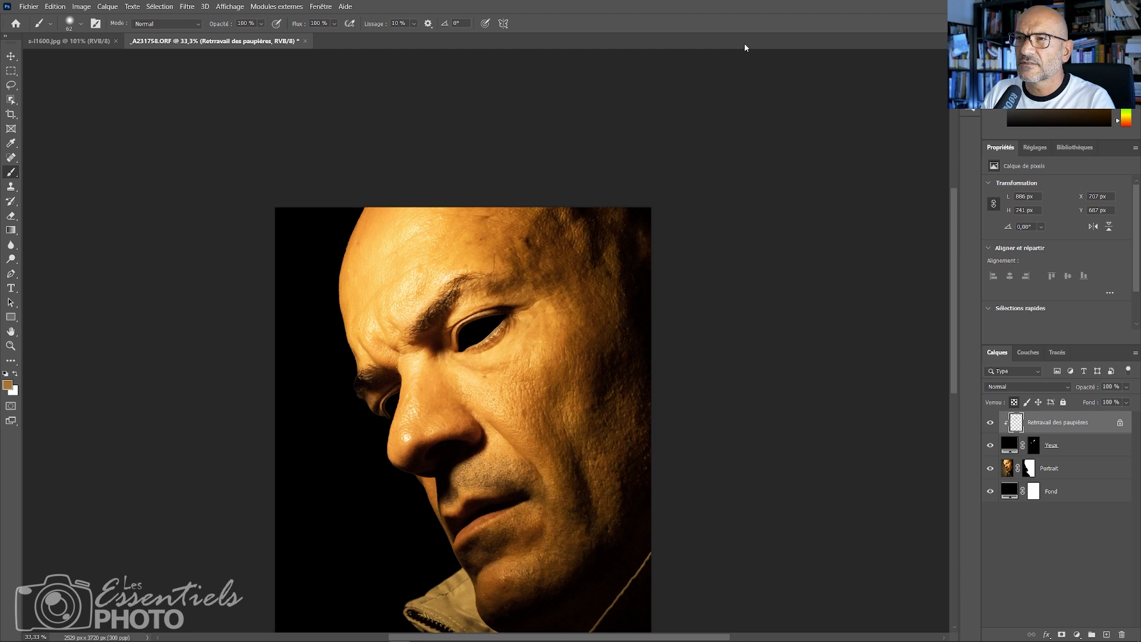
{"action": "key", "text": "ctrl+plus"}
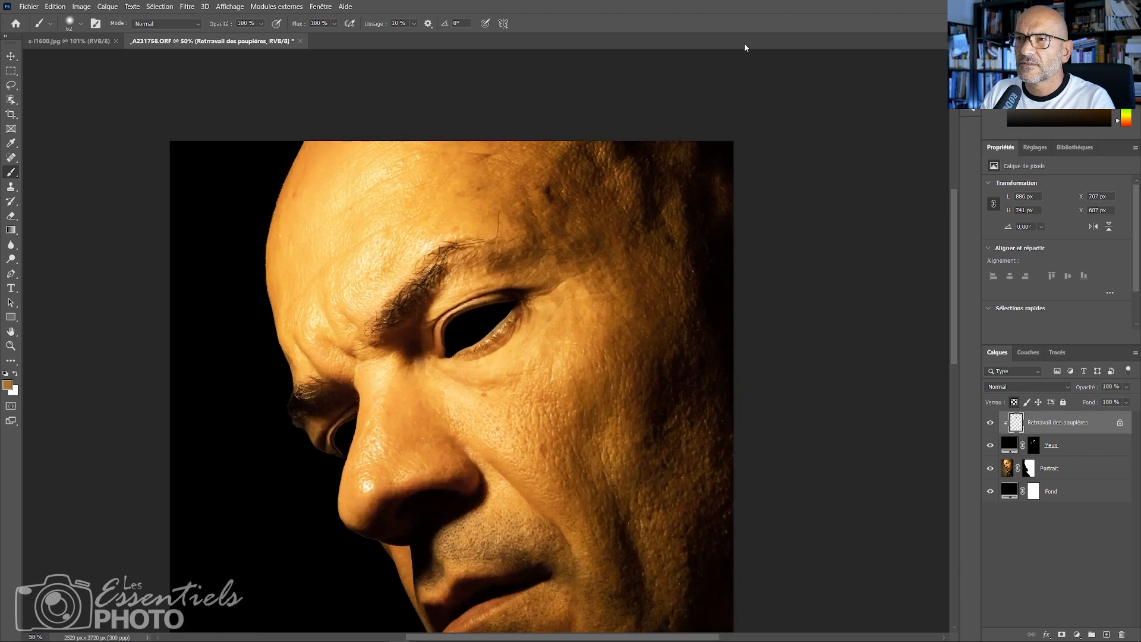
{"action": "left_click_drag", "start_coordinate": [543, 290], "coordinate": [574, 187]}
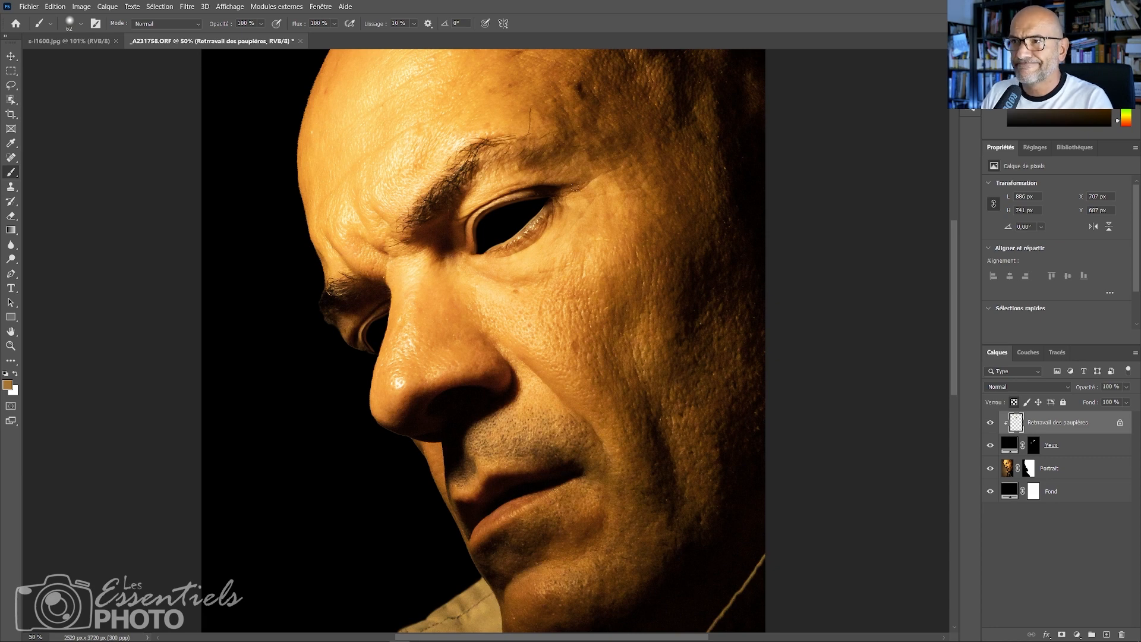
Switch to Bridge and examine the rock texture photos and the full-screen Halloween Kills poster
{"action": "key", "text": "alt+Tab"}
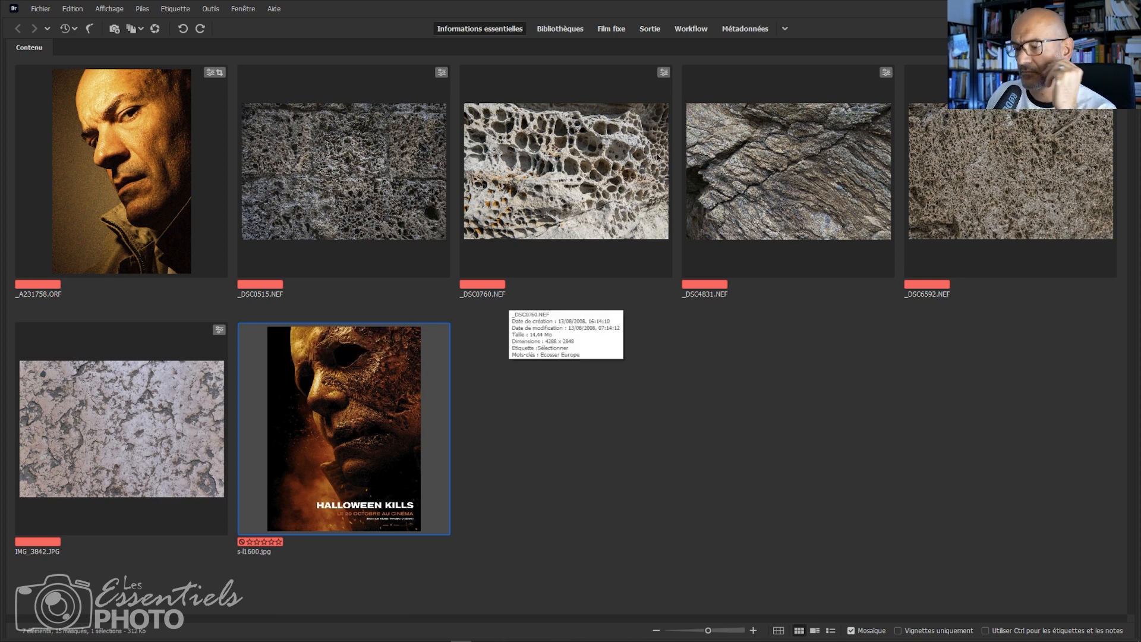
{"action": "left_click", "coordinate": [325, 188]}
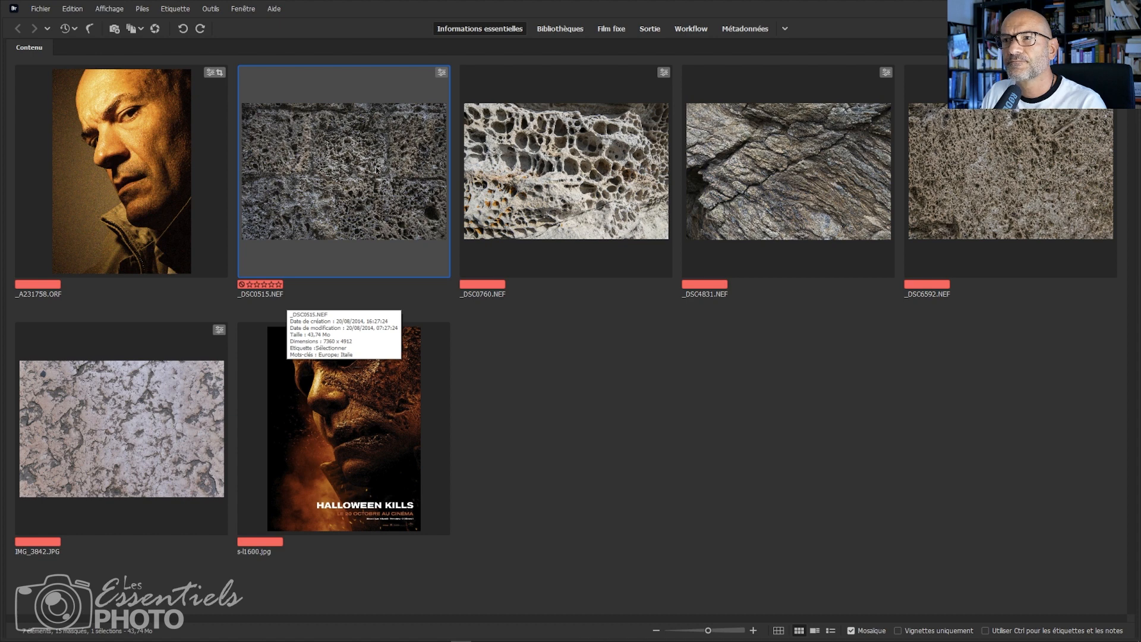
{"action": "left_click", "coordinate": [579, 172]}
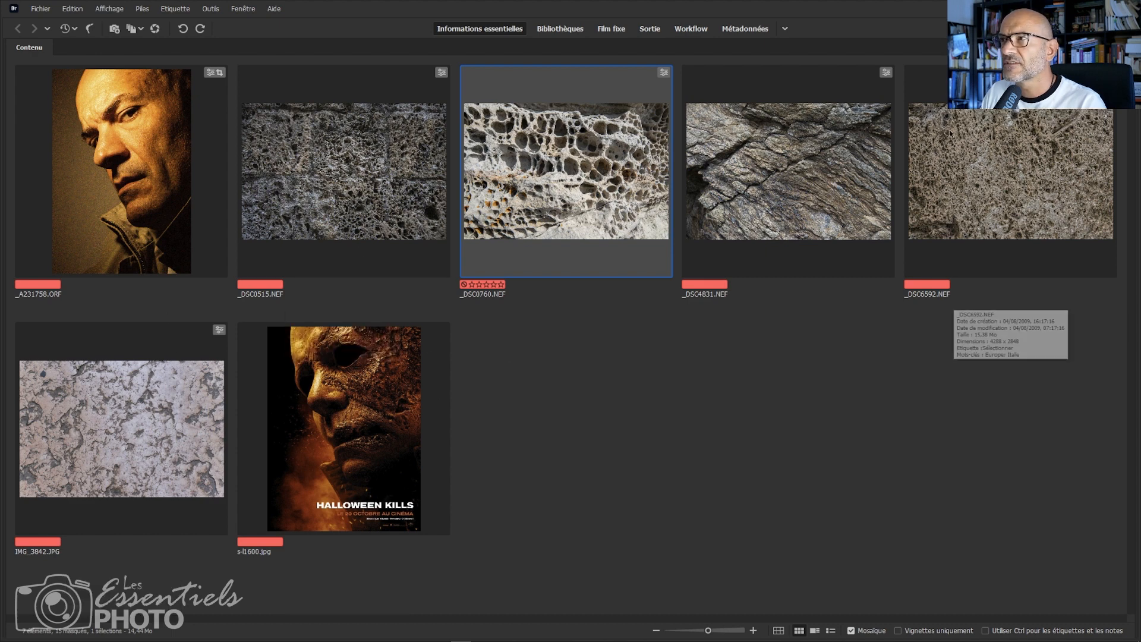
{"action": "left_click", "coordinate": [1012, 174]}
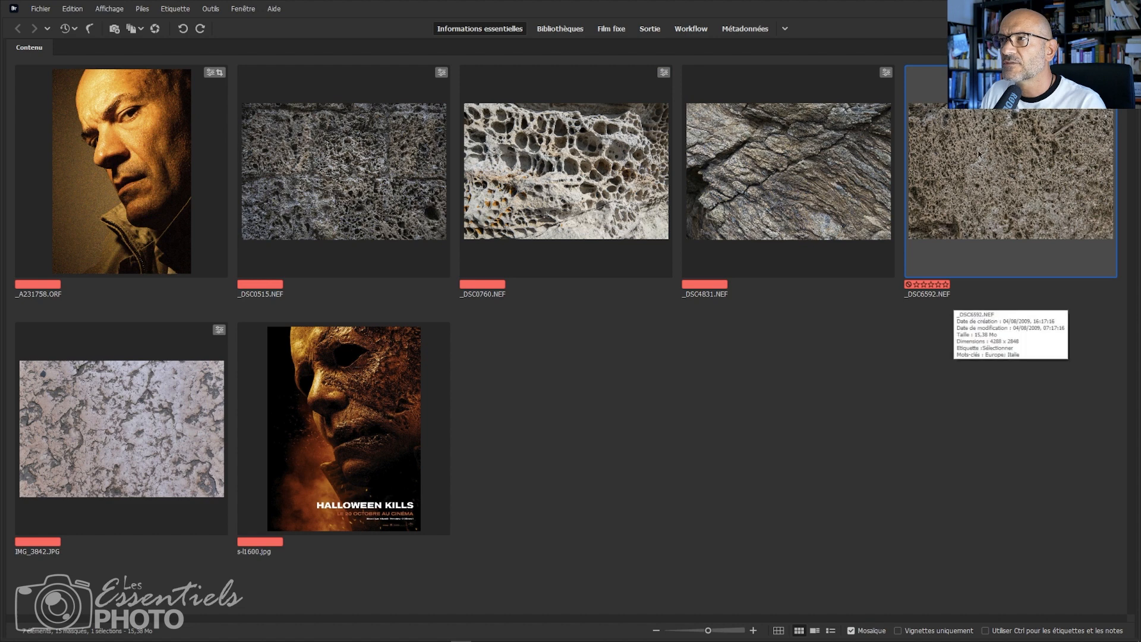
{"action": "left_click", "coordinate": [762, 180]}
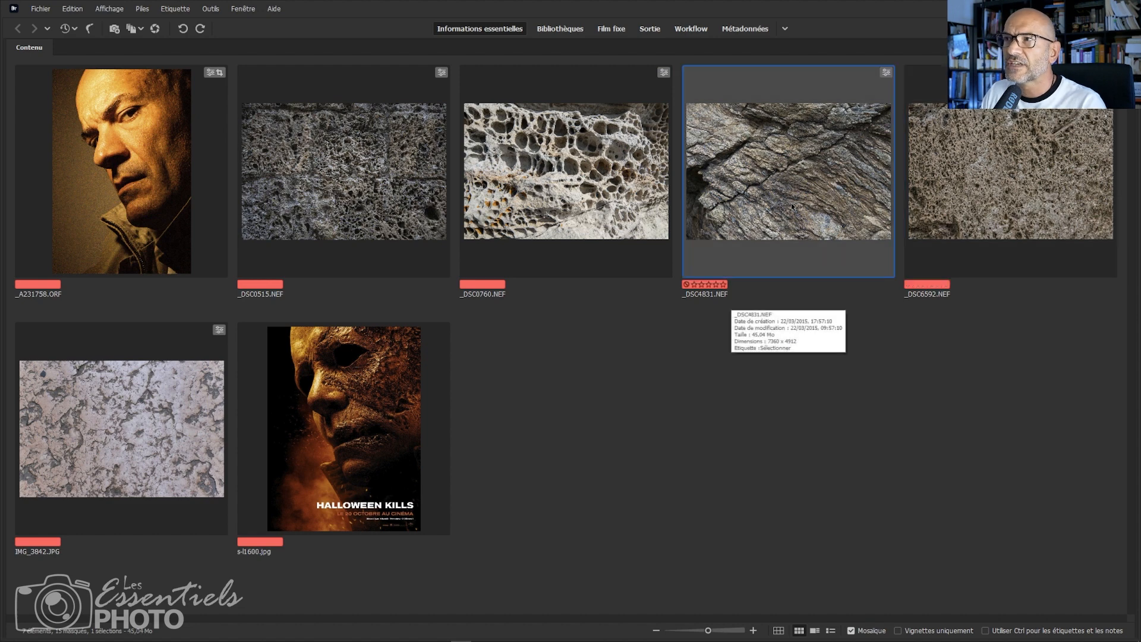
{"action": "left_click", "coordinate": [359, 421]}
{"action": "key", "text": "space"}
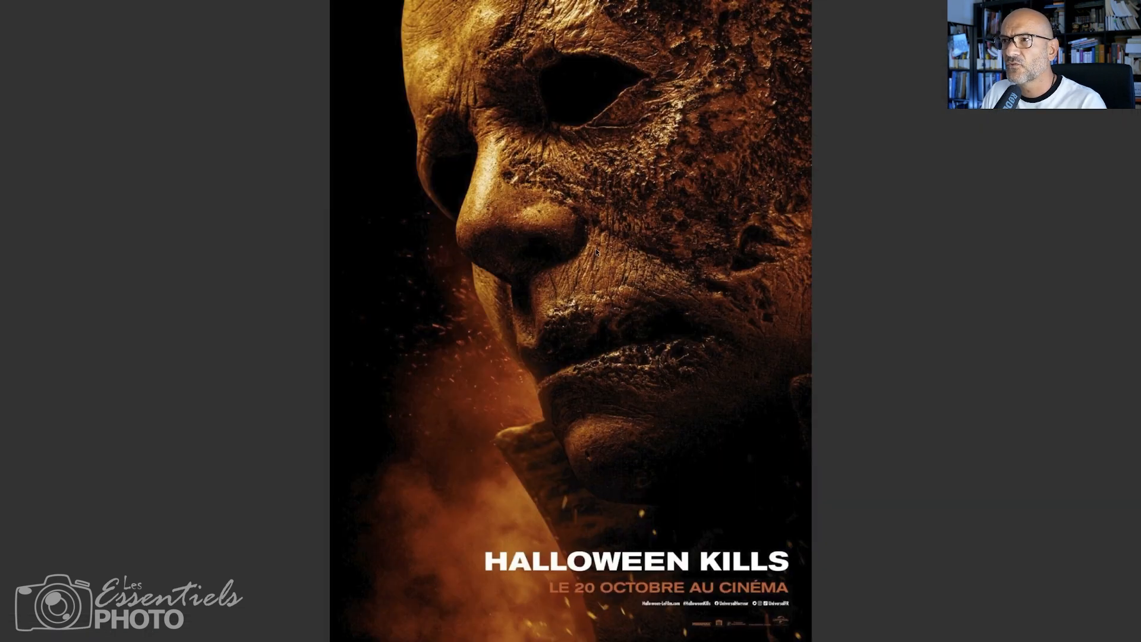
{"action": "key", "text": "space"}
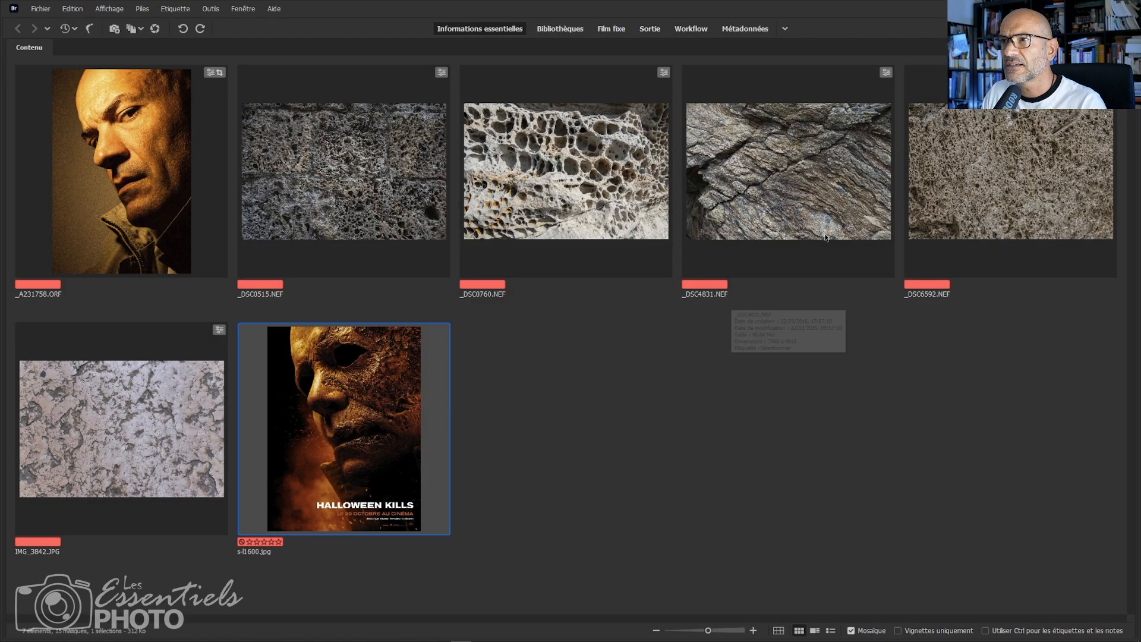
Open the four rock textures _DSC0515.NEF, _DSC0760.NEF, _DSC4831.NEF and _DSC6592.NEF together in Photoshop
{"action": "left_click", "coordinate": [361, 198]}
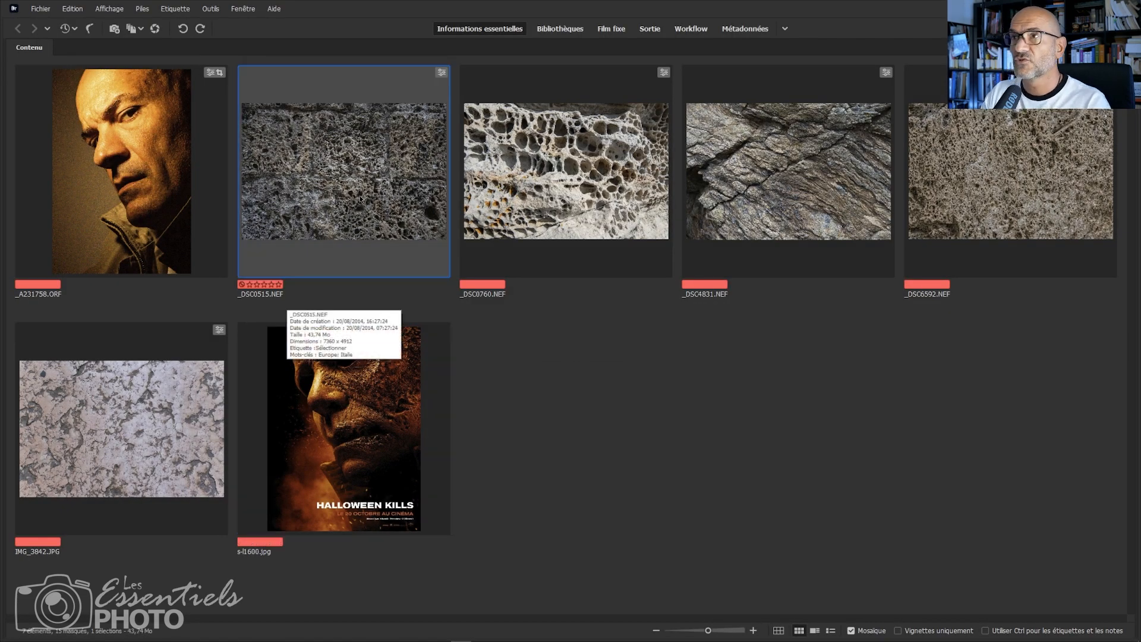
{"action": "left_click", "coordinate": [582, 203], "text": "ctrl"}
{"action": "left_click", "coordinate": [791, 204], "text": "ctrl"}
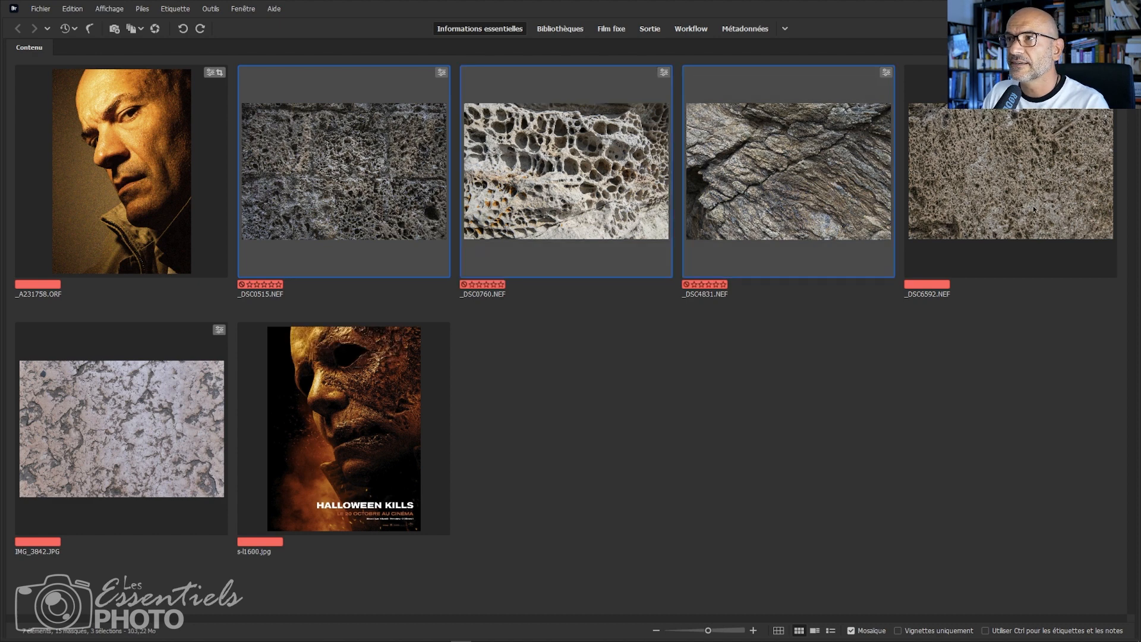
{"action": "left_click", "coordinate": [1028, 205], "text": "ctrl"}
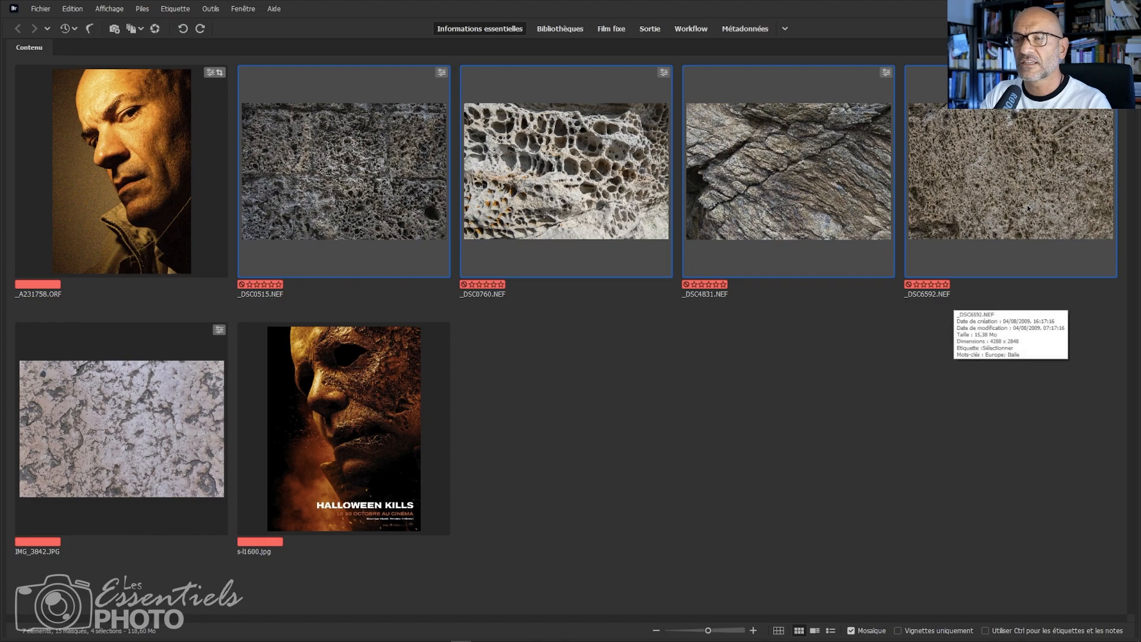
{"action": "double_click", "coordinate": [1027, 204]}
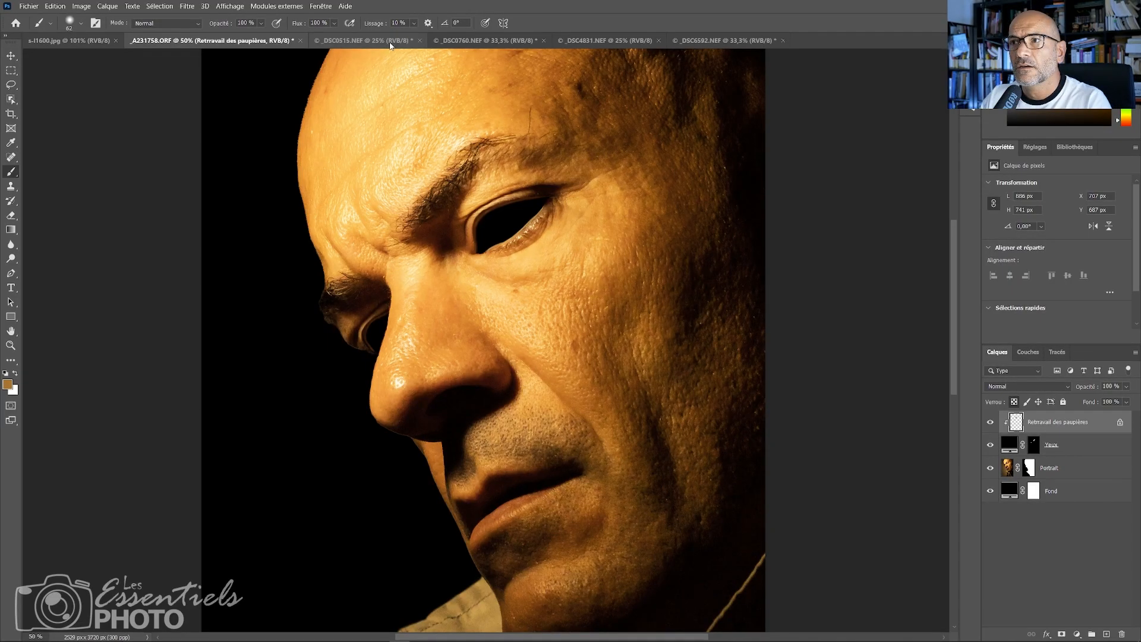
Duplicate the background layer of _DSC0515.NEF into _A231758.ORF and bring that portrait document into view
{"action": "left_click", "coordinate": [390, 42]}
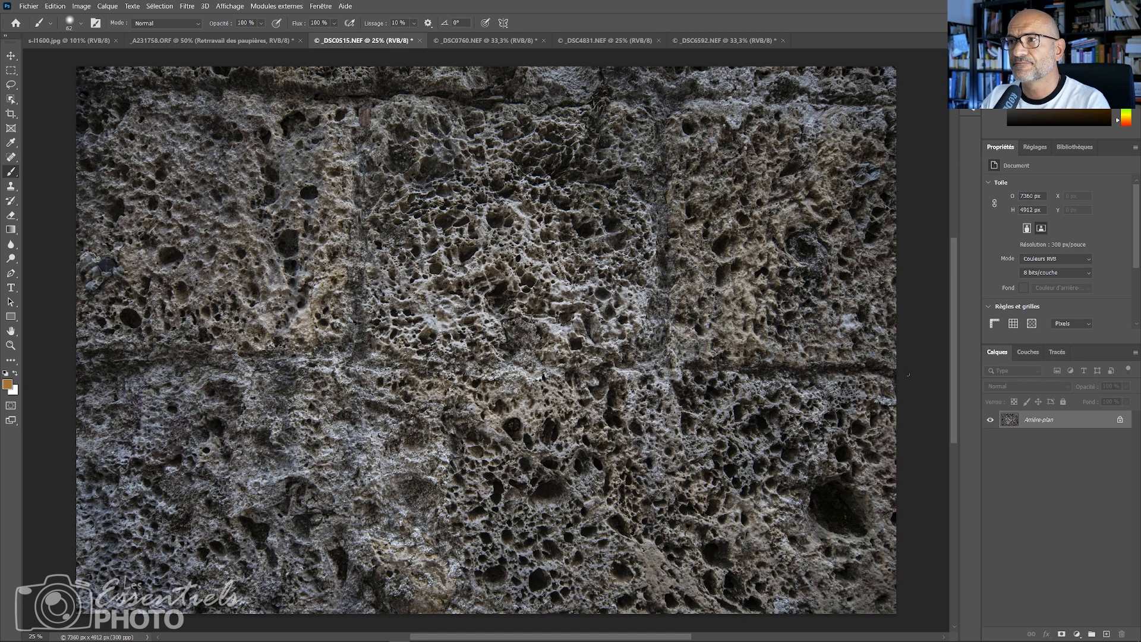
{"action": "right_click", "coordinate": [1053, 420]}
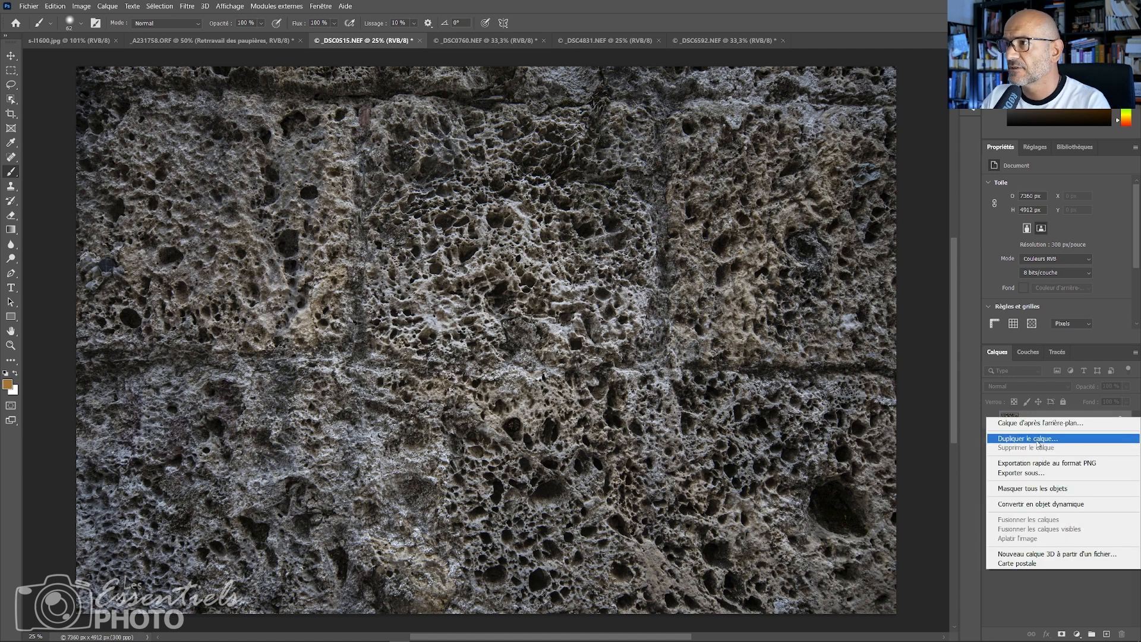
{"action": "left_click", "coordinate": [1039, 443]}
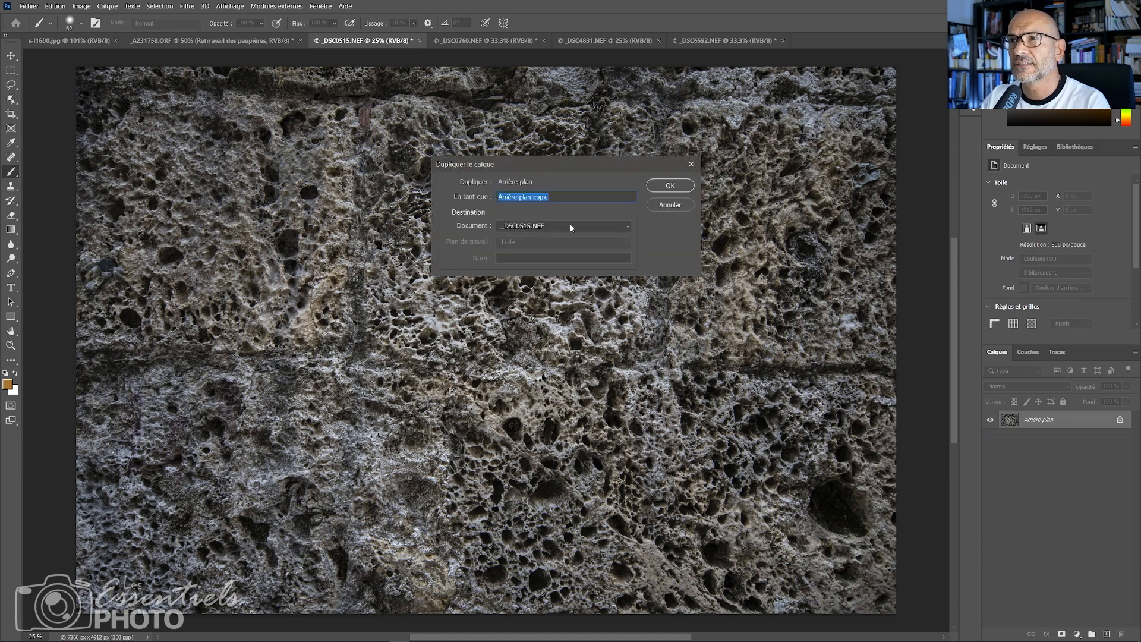
{"action": "left_click", "coordinate": [570, 226]}
{"action": "left_click", "coordinate": [567, 237]}
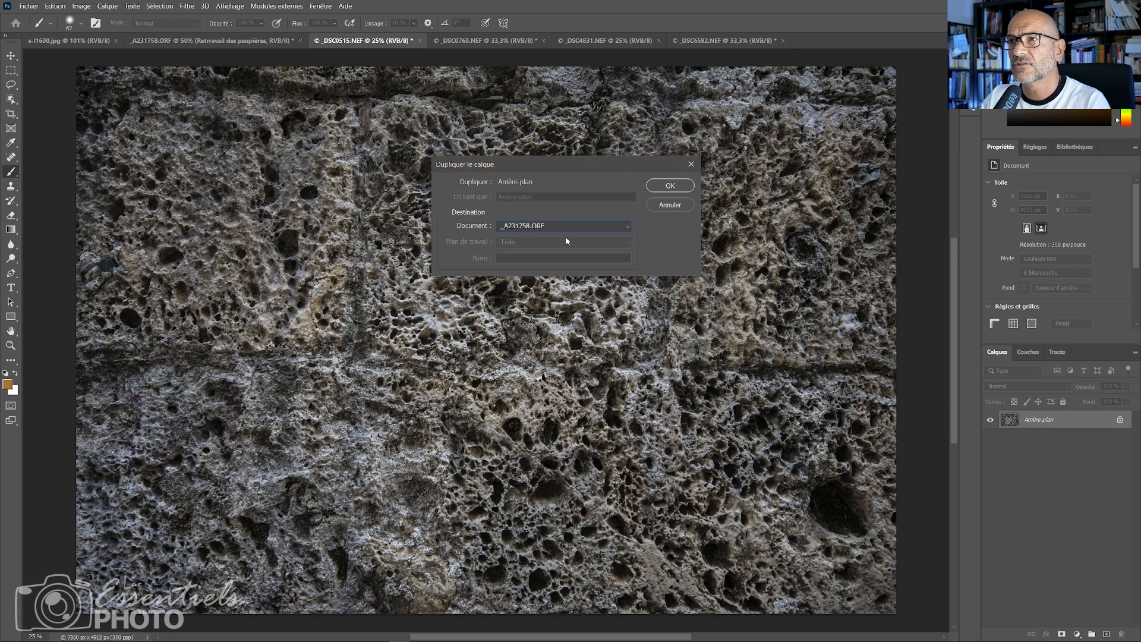
{"action": "left_click", "coordinate": [690, 189]}
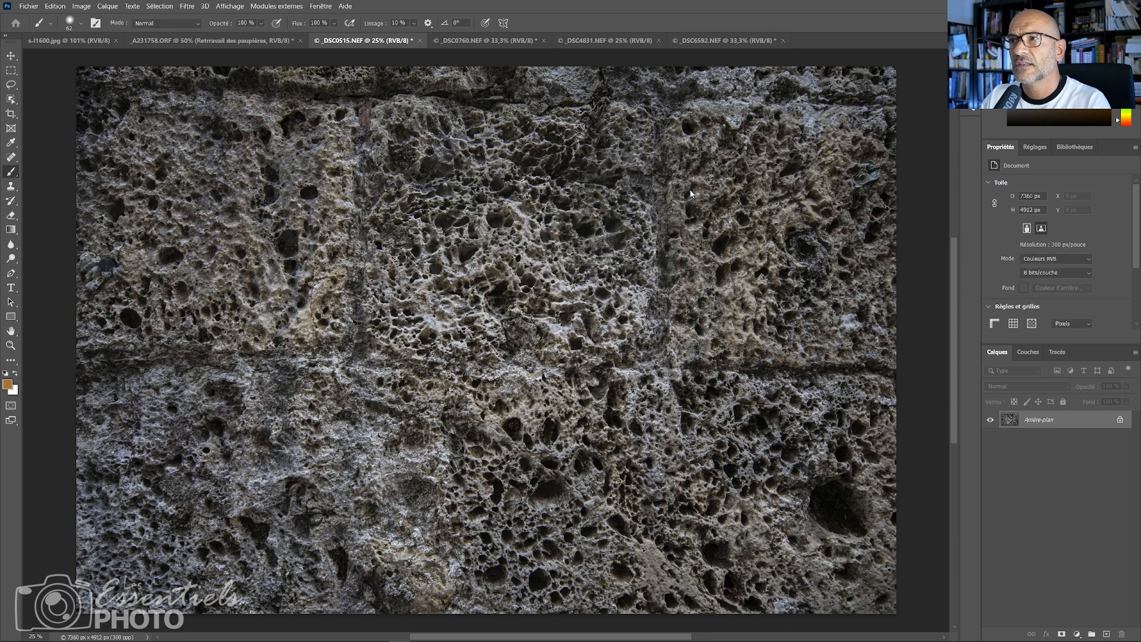
{"action": "left_click", "coordinate": [222, 41]}
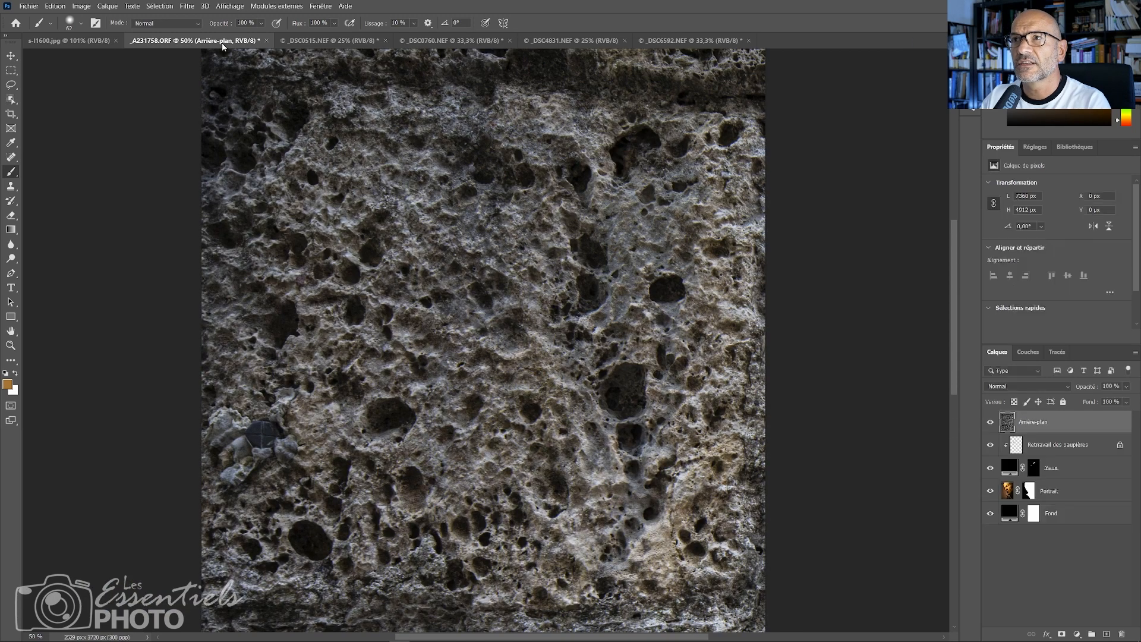
Duplicate the background layer of the _DSC0760.NEF rock texture into another open document
{"action": "left_click", "coordinate": [461, 43]}
{"action": "right_click", "coordinate": [1048, 420]}
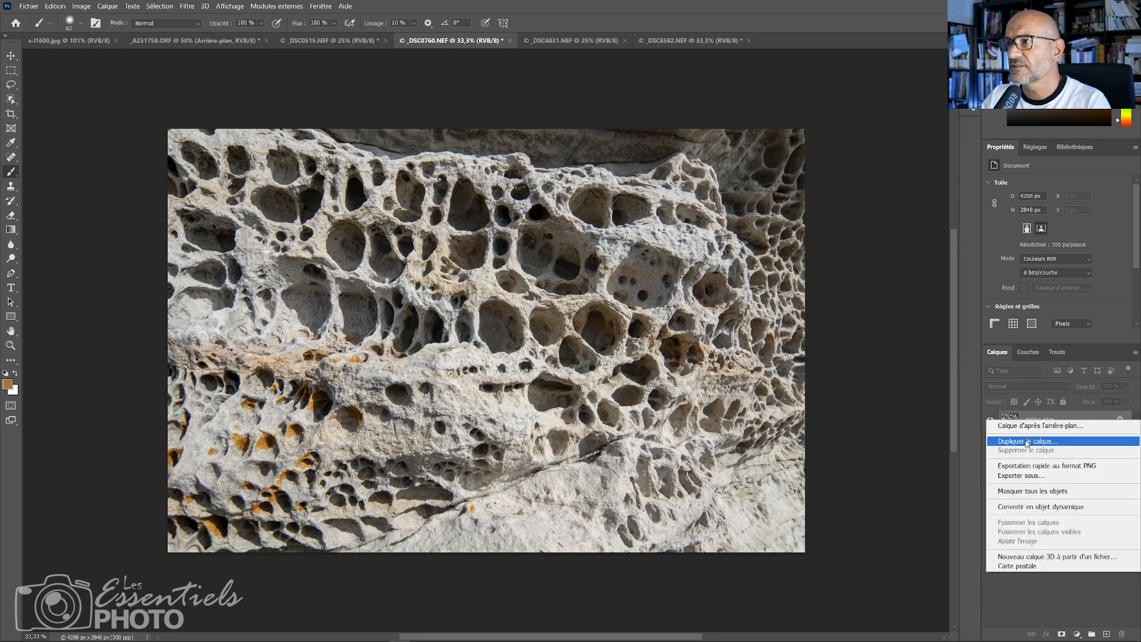
{"action": "left_click", "coordinate": [1027, 443]}
{"action": "left_click", "coordinate": [532, 228]}
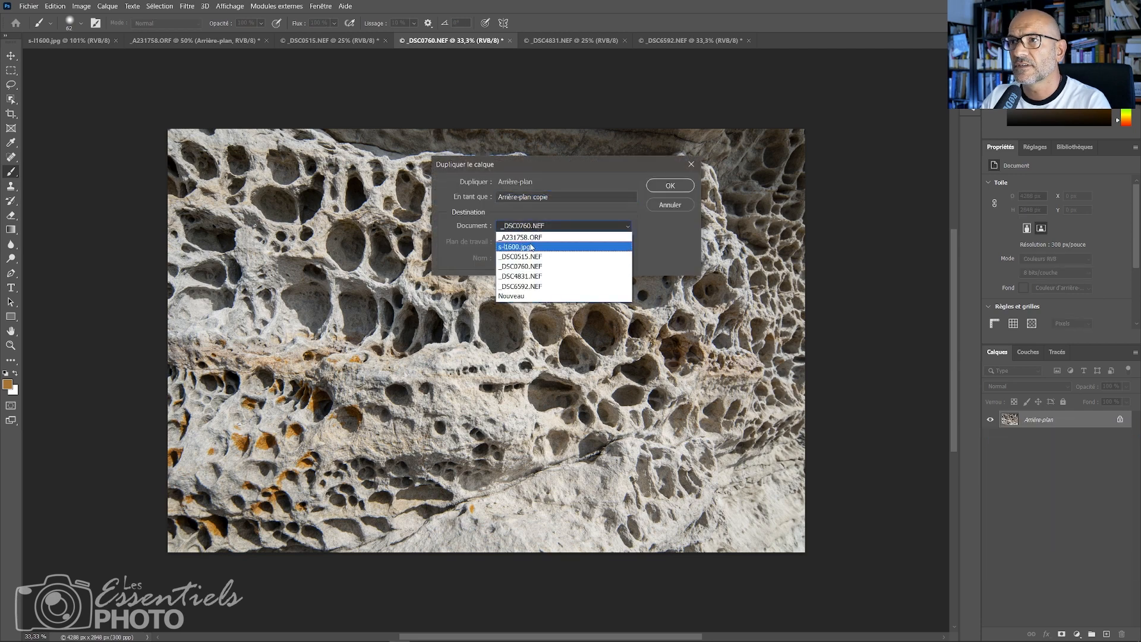
{"action": "left_click", "coordinate": [535, 245]}
{"action": "left_click", "coordinate": [670, 186]}
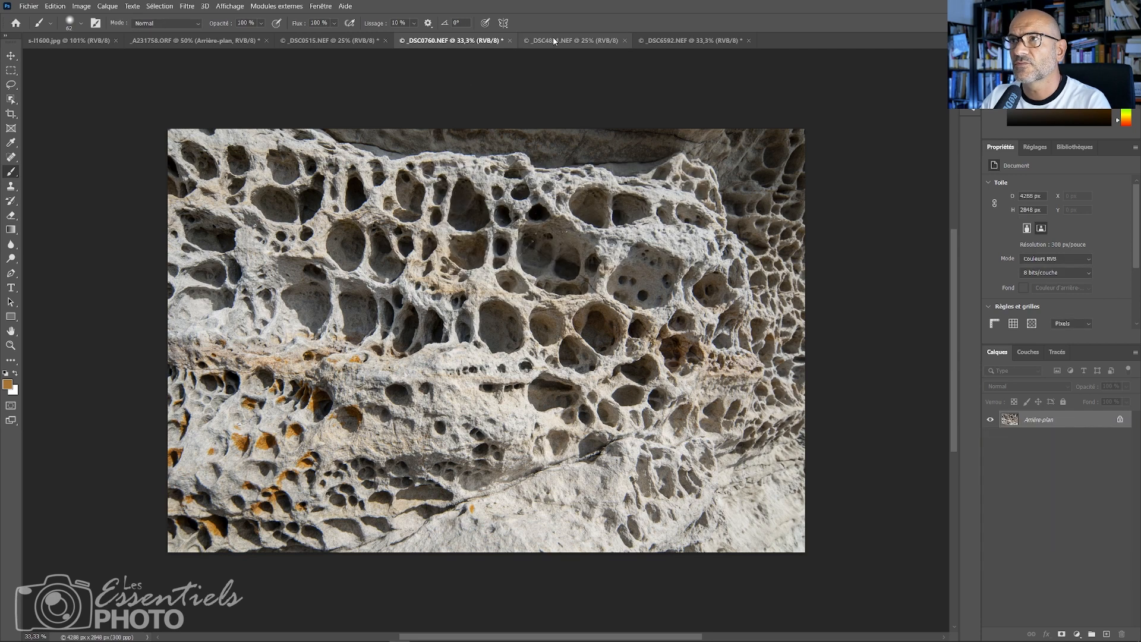
Duplicate the background layer of the _DSC4831.NEF rock texture into the portrait document _A231758.ORF
{"action": "left_click", "coordinate": [571, 41]}
{"action": "right_click", "coordinate": [1076, 424]}
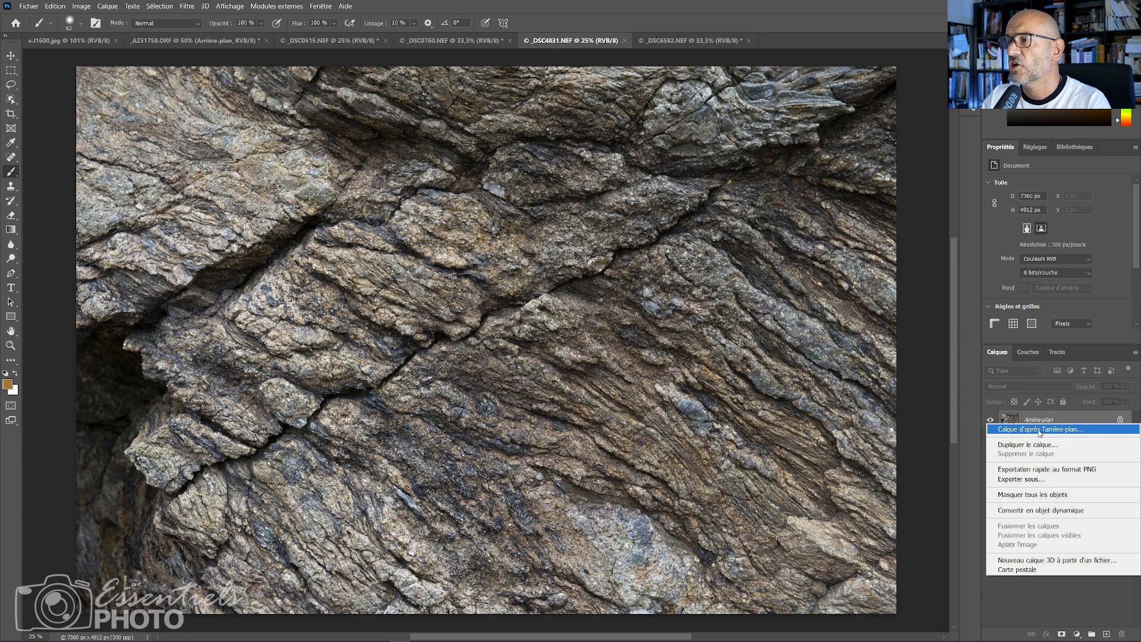
{"action": "left_click", "coordinate": [1021, 449]}
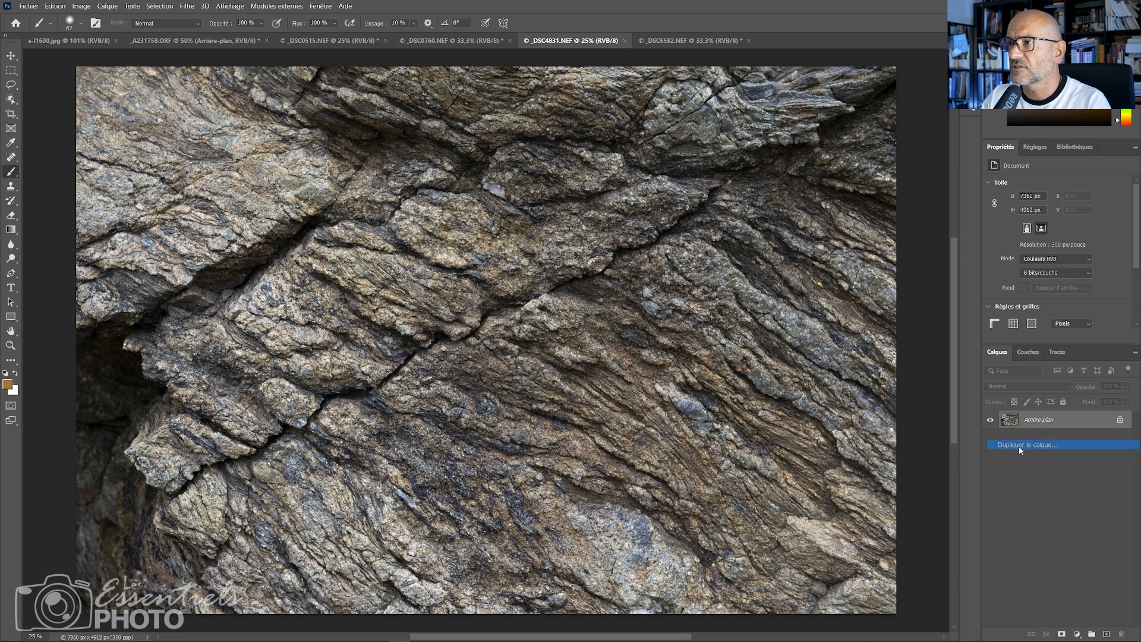
{"action": "left_click", "coordinate": [544, 225]}
{"action": "left_click", "coordinate": [565, 236]}
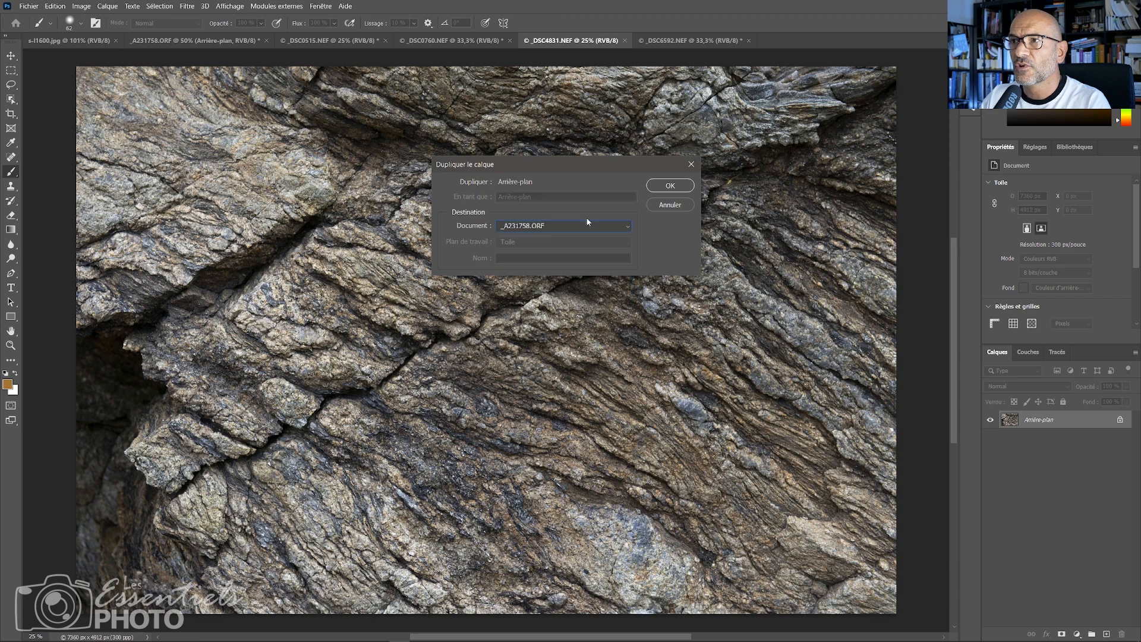
{"action": "left_click", "coordinate": [679, 187]}
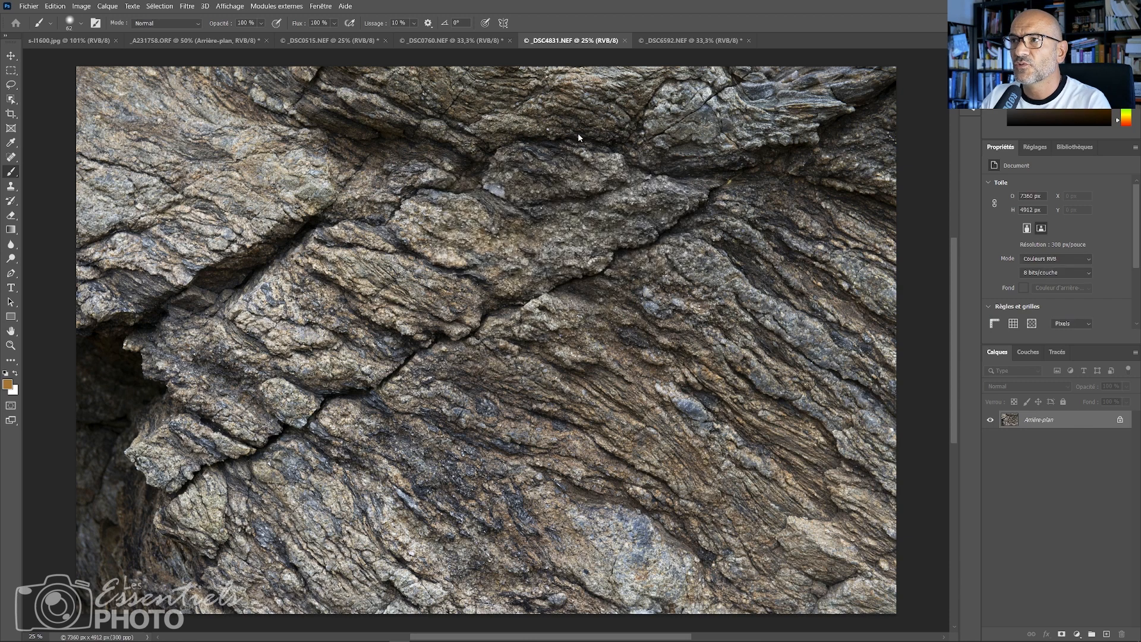
Duplicate the background layer of the _DSC6592.NEF rock texture into the portrait document _A231758.ORF
{"action": "left_click", "coordinate": [673, 41]}
{"action": "right_click", "coordinate": [1054, 425]}
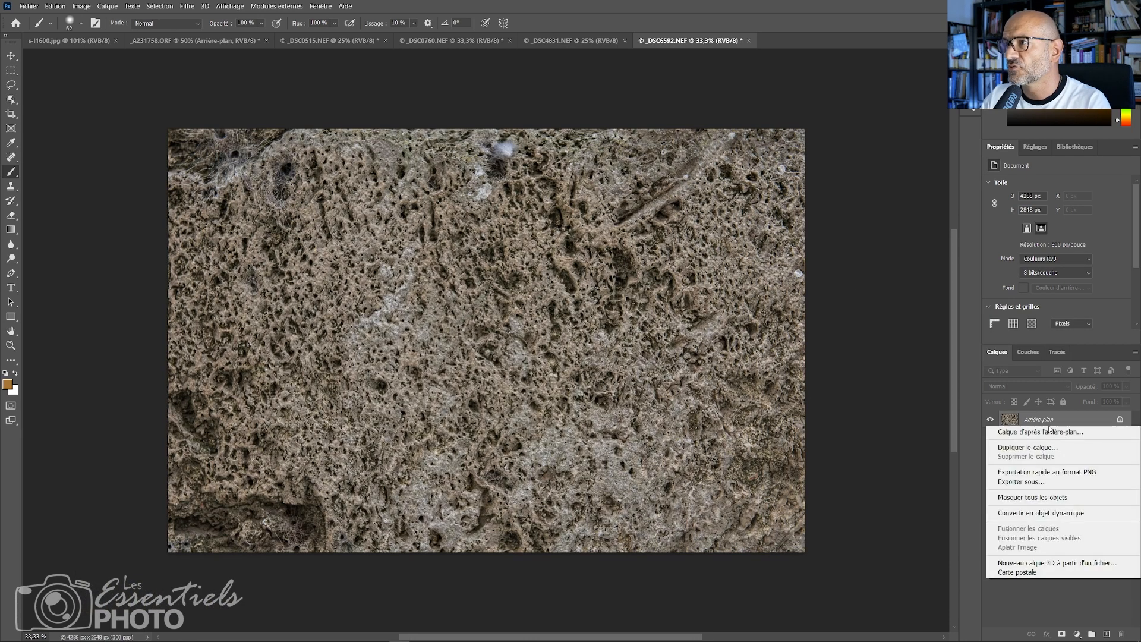
{"action": "left_click", "coordinate": [1035, 450]}
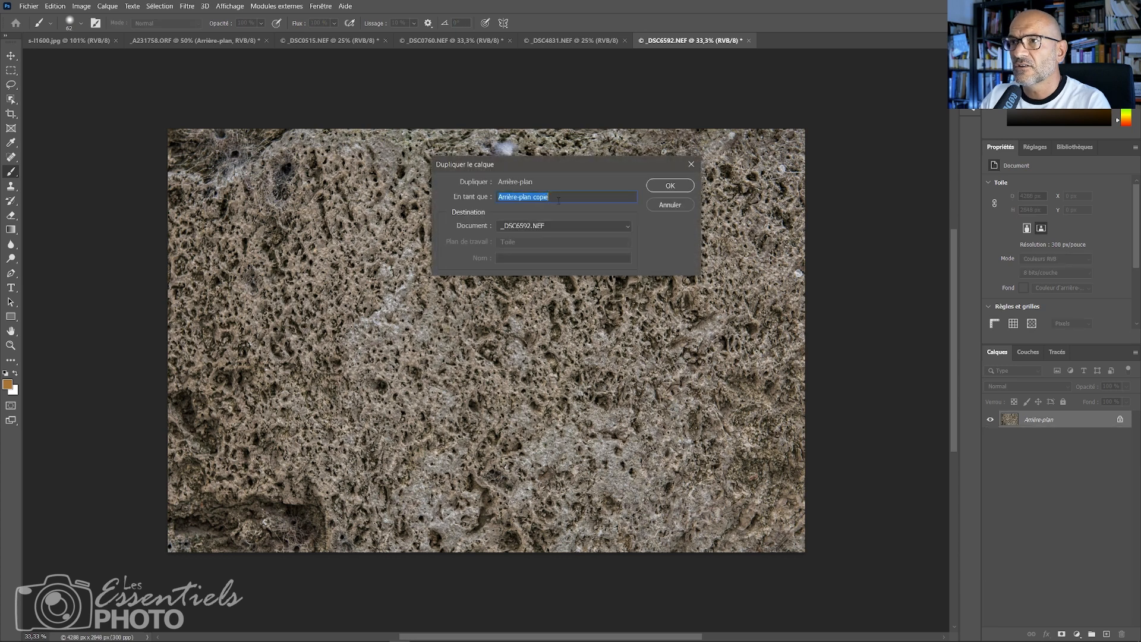
{"action": "left_click", "coordinate": [568, 227]}
{"action": "left_click", "coordinate": [544, 238]}
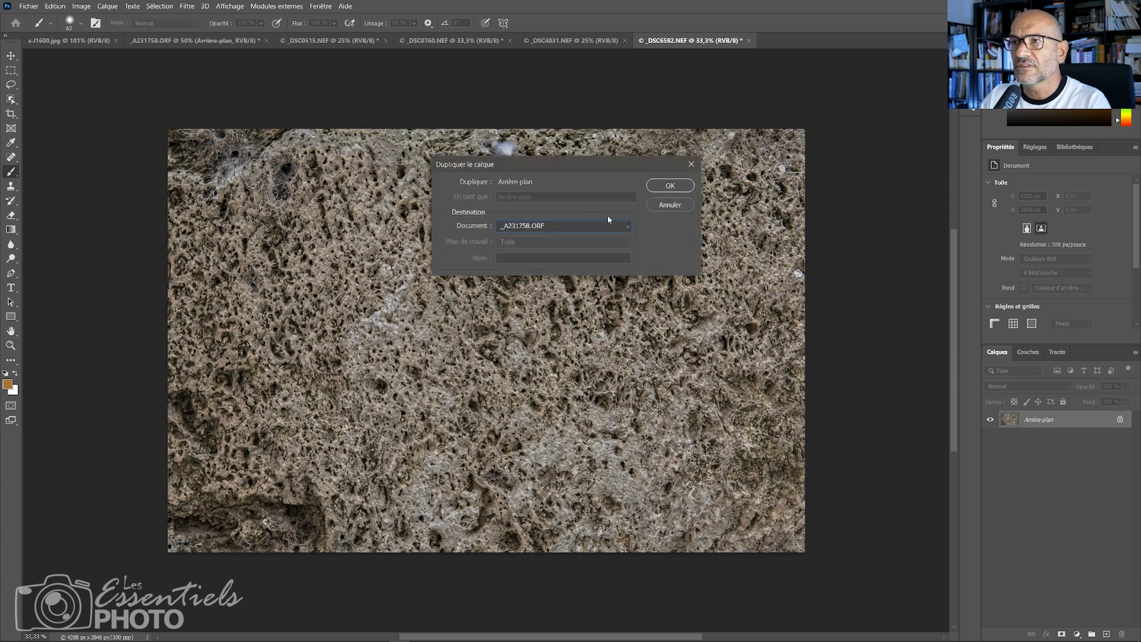
{"action": "left_click", "coordinate": [672, 186]}
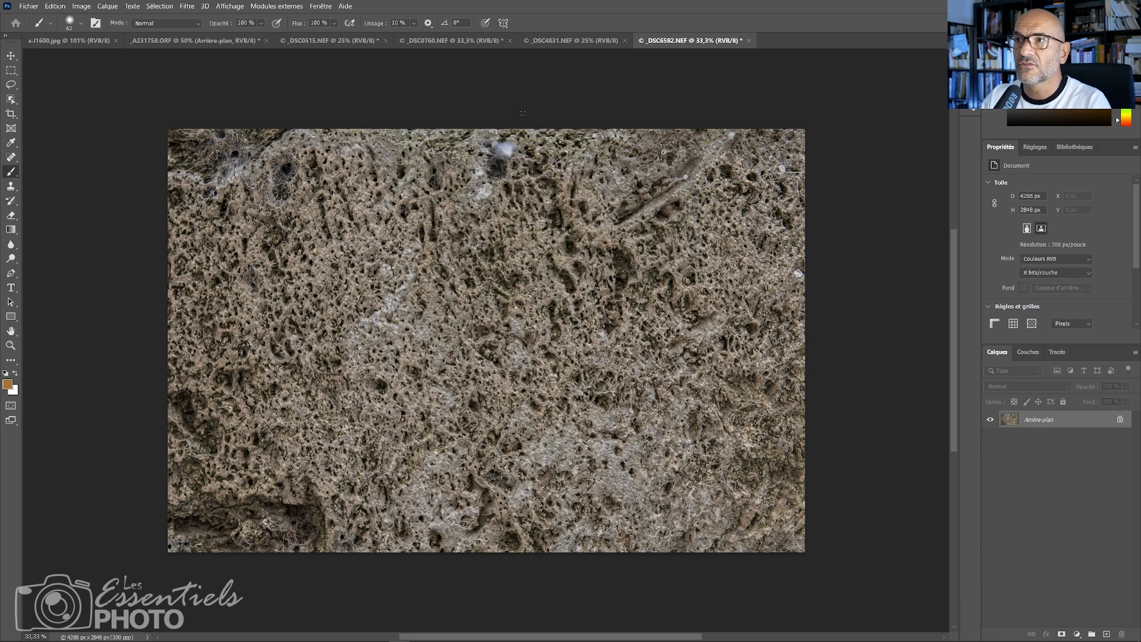
Close the texture documents _DSC0515.NEF, _DSC6592.NEF, _DSC4831.NEF and _DSC0760.NEF without saving their changes
{"action": "left_click", "coordinate": [386, 41]}
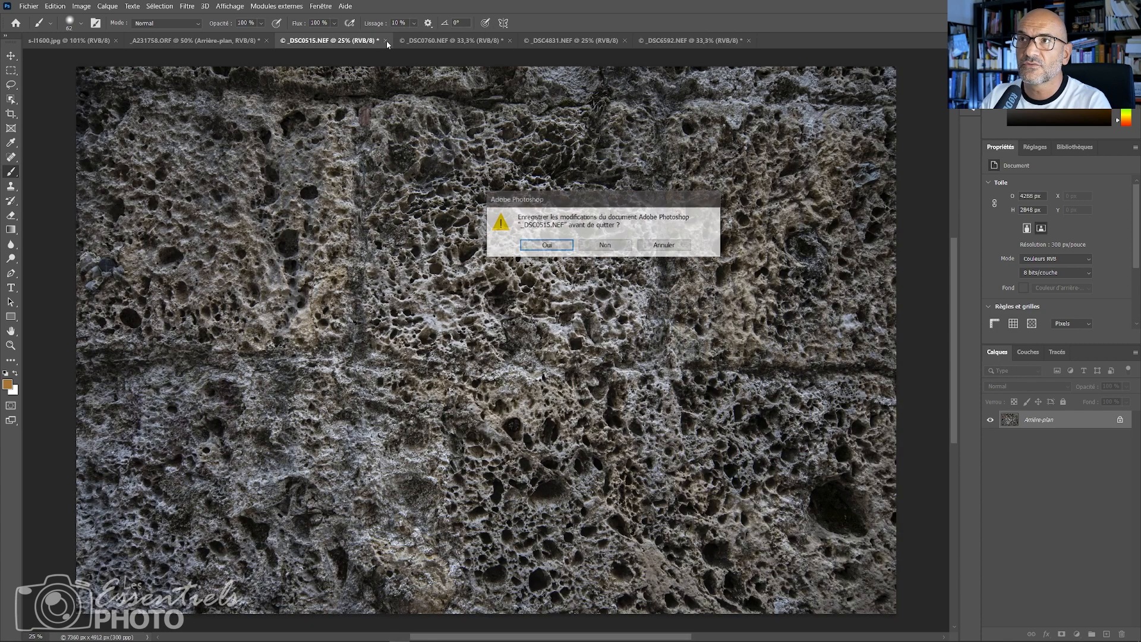
{"action": "left_click", "coordinate": [606, 246]}
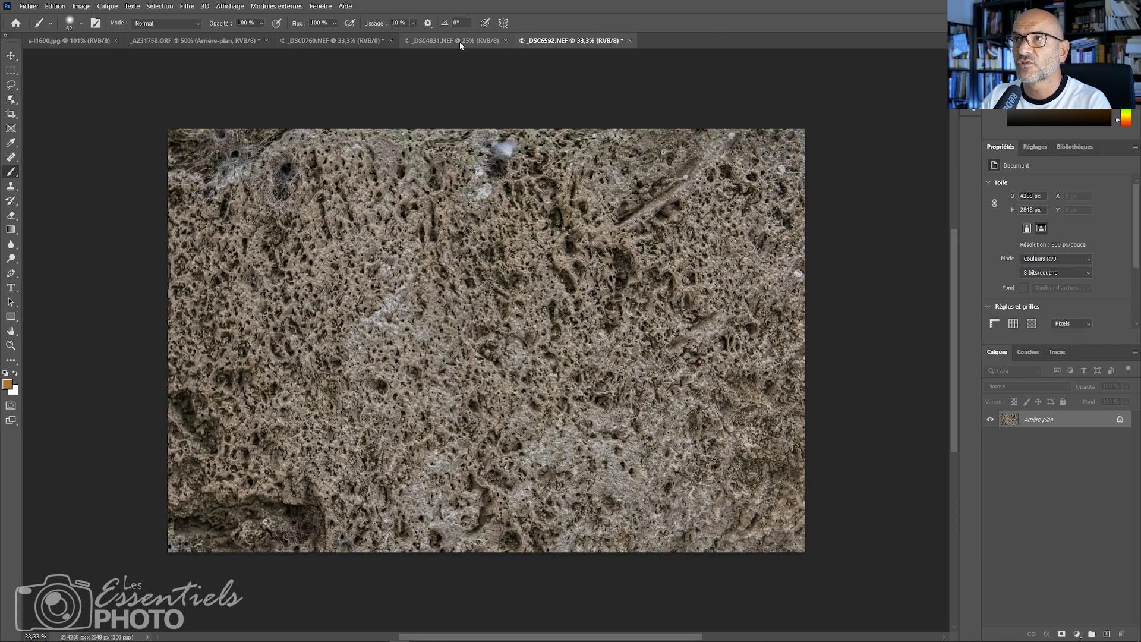
{"action": "left_click", "coordinate": [631, 40]}
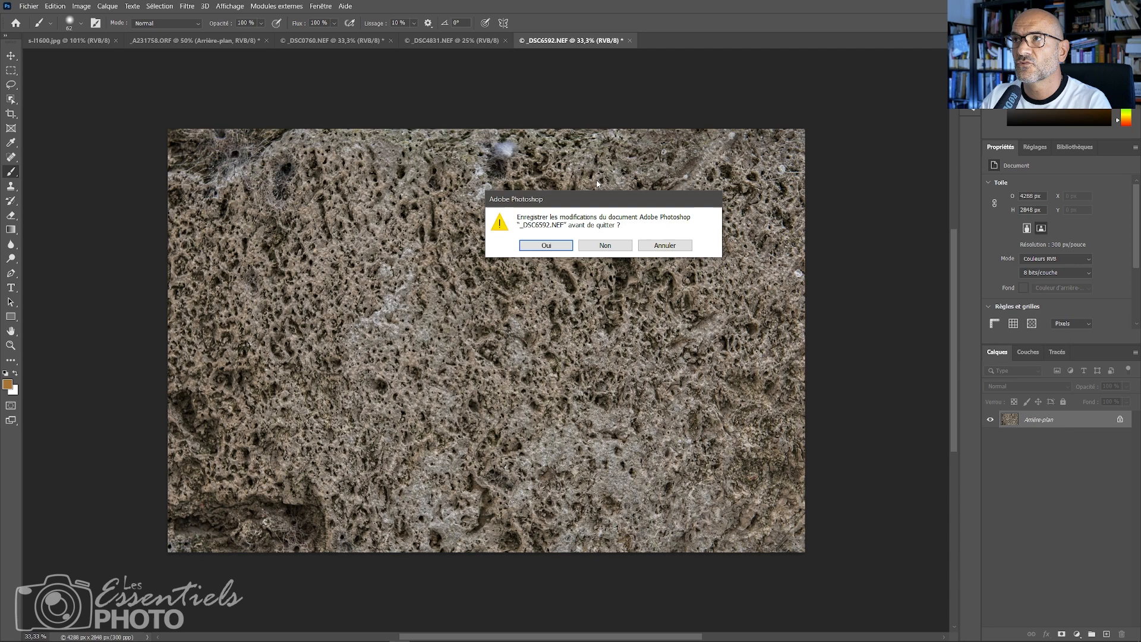
{"action": "left_click", "coordinate": [605, 246]}
{"action": "left_click", "coordinate": [503, 42]}
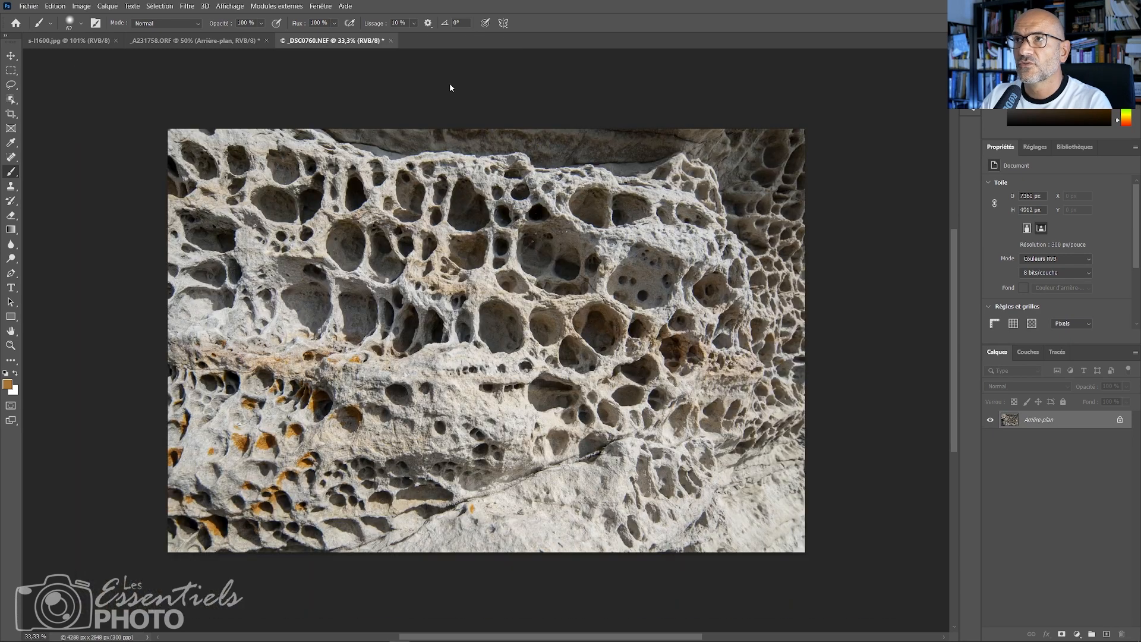
{"action": "left_click", "coordinate": [605, 245]}
{"action": "left_click", "coordinate": [391, 41]}
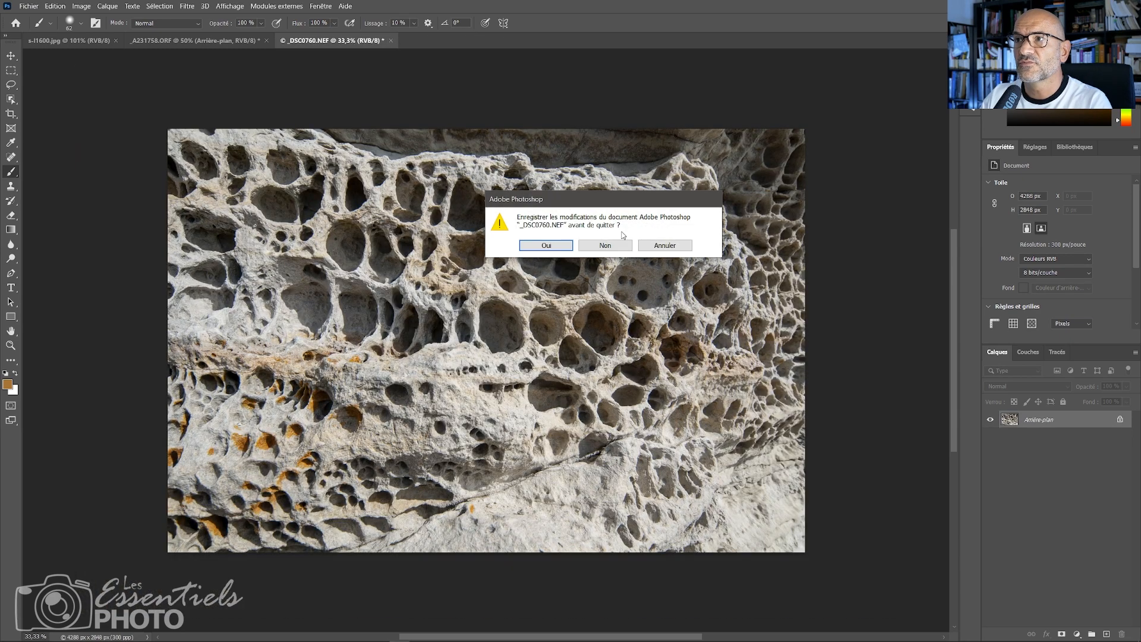
{"action": "left_click", "coordinate": [605, 245]}
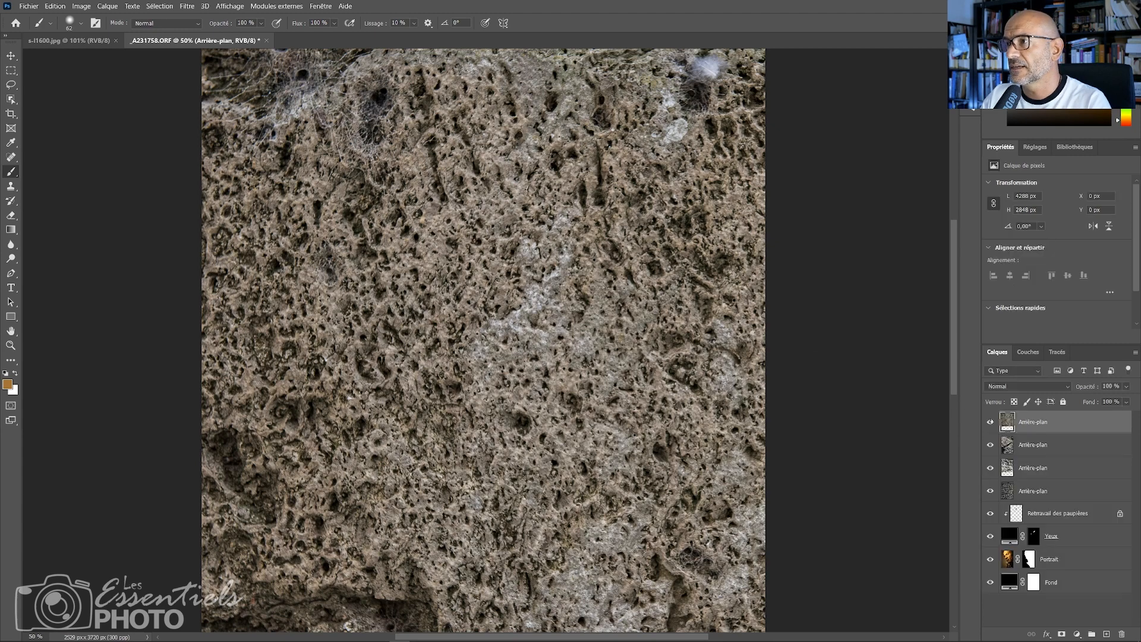
Hide all four rock texture layers, then select and show only the lowest one, directly above the eyelid retouching layer
{"action": "left_click_drag", "start_coordinate": [991, 422], "coordinate": [990, 491]}
{"action": "left_click", "coordinate": [1057, 494]}
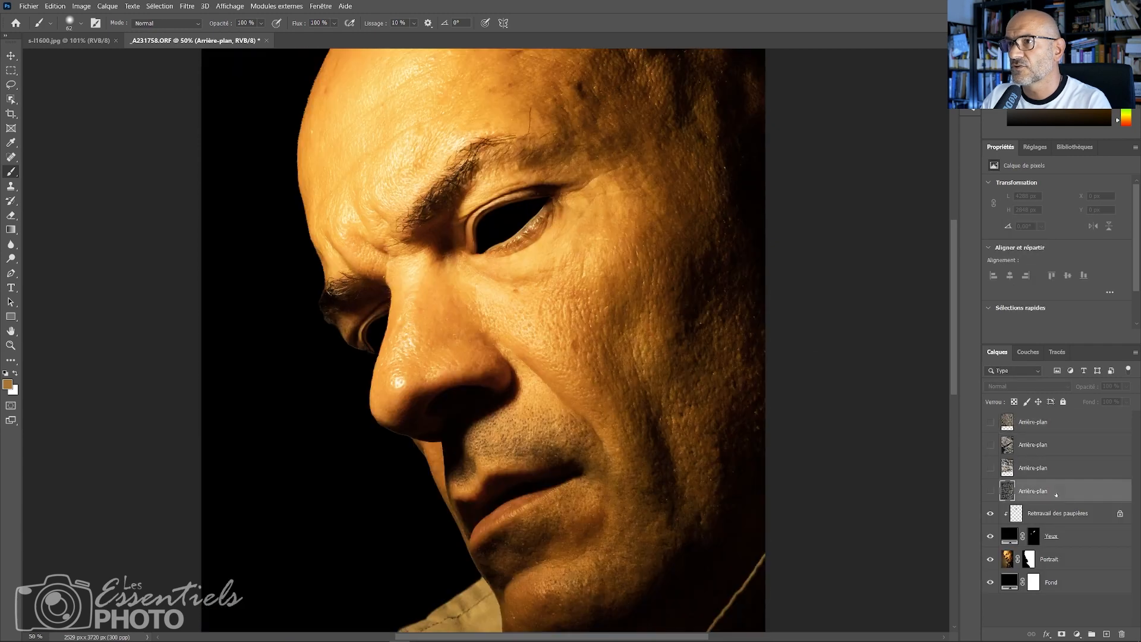
{"action": "left_click", "coordinate": [991, 492]}
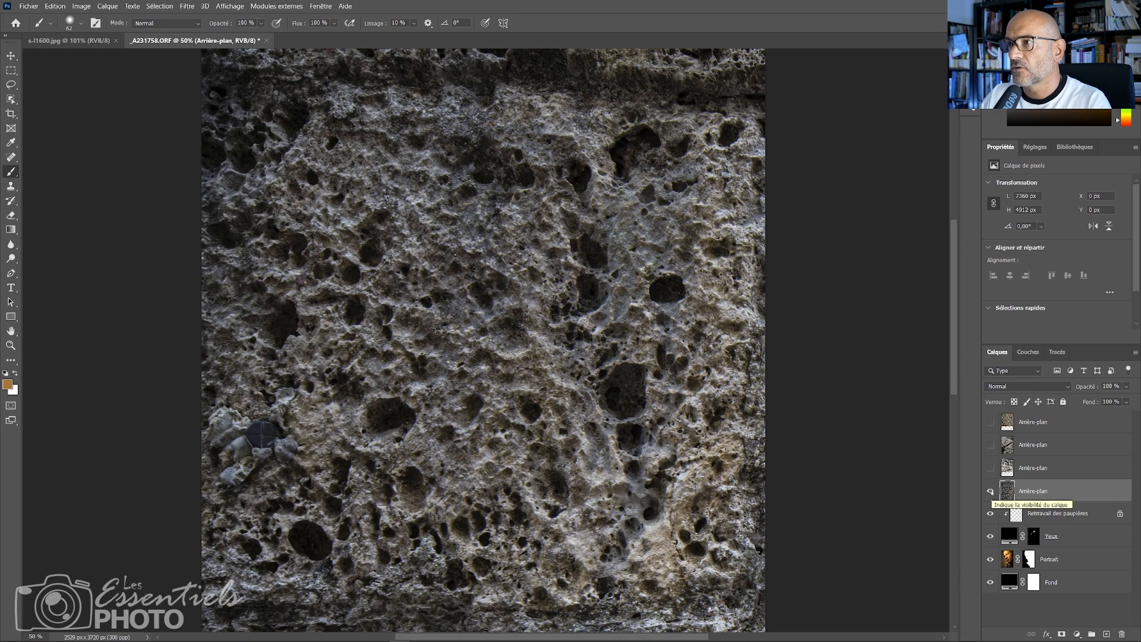
Free-transform the lowest rock texture, scaling it to about 57% and rotating it to about -102° so it follows the tilted face
{"action": "key", "text": "ctrl+minus"}
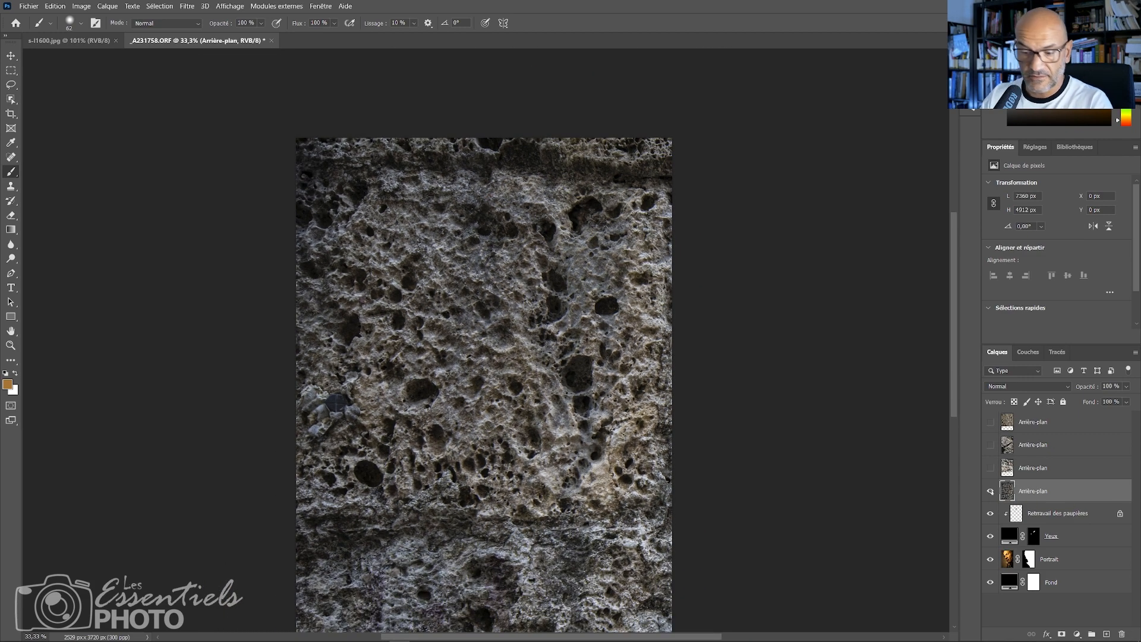
{"action": "key", "text": "ctrl+minus"}
{"action": "key", "text": "ctrl+plus"}
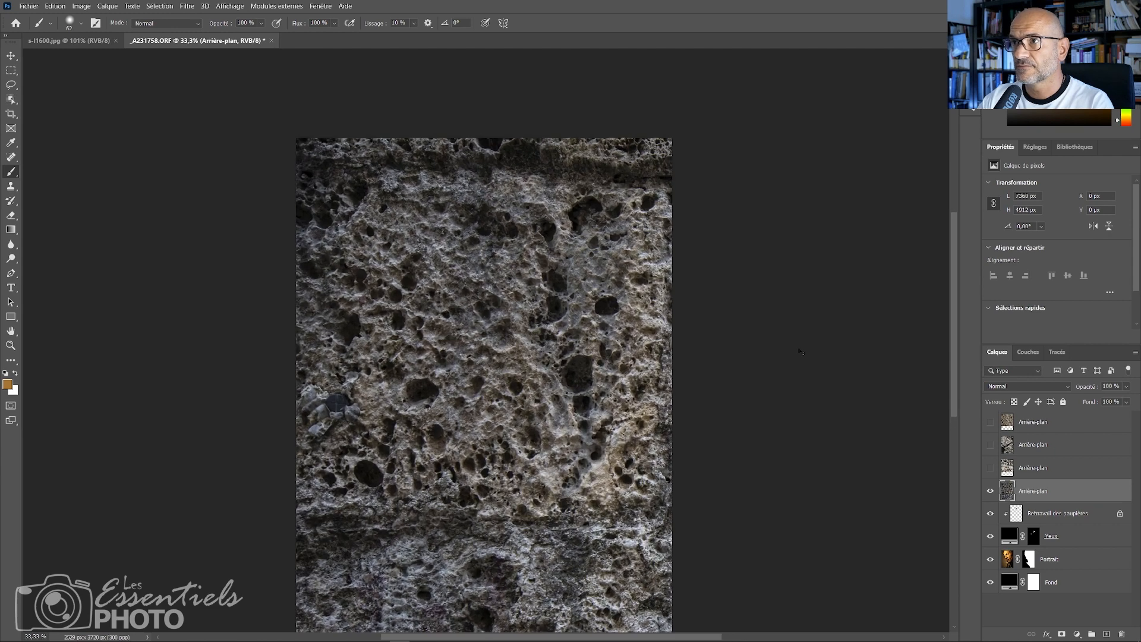
{"action": "key", "text": "ctrl+minus"}
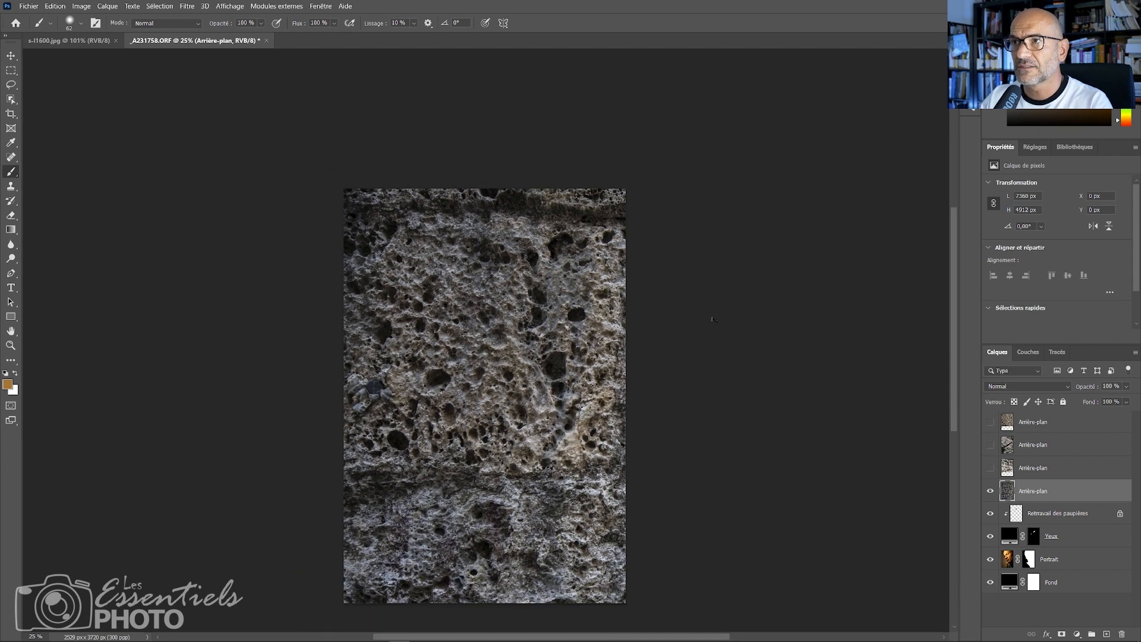
{"action": "key", "text": "ctrl+t"}
{"action": "left_click_drag", "start_coordinate": [754, 188], "coordinate": [649, 397]}
{"action": "left_click_drag", "start_coordinate": [713, 440], "coordinate": [479, 304]}
{"action": "left_click_drag", "start_coordinate": [494, 242], "coordinate": [451, 344]}
{"action": "left_click_drag", "start_coordinate": [523, 185], "coordinate": [747, 307]}
{"action": "left_click_drag", "start_coordinate": [687, 136], "coordinate": [295, 235]}
{"action": "left_click_drag", "start_coordinate": [479, 285], "coordinate": [579, 371]}
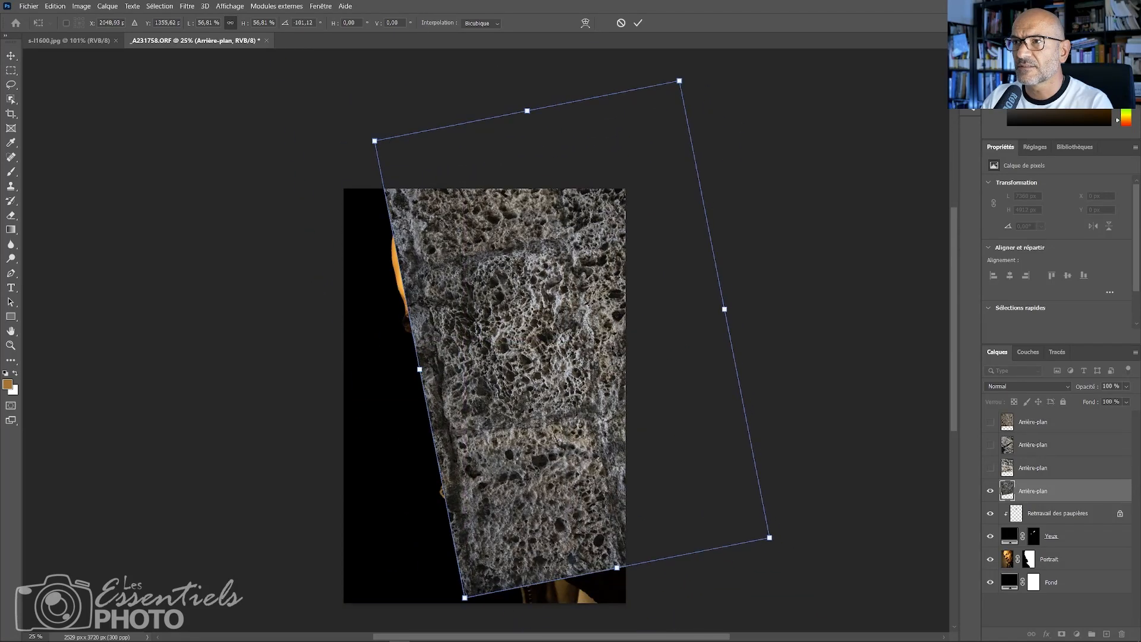
{"action": "left_click_drag", "start_coordinate": [751, 333], "coordinate": [750, 329]}
{"action": "left_click_drag", "start_coordinate": [583, 329], "coordinate": [591, 302]}
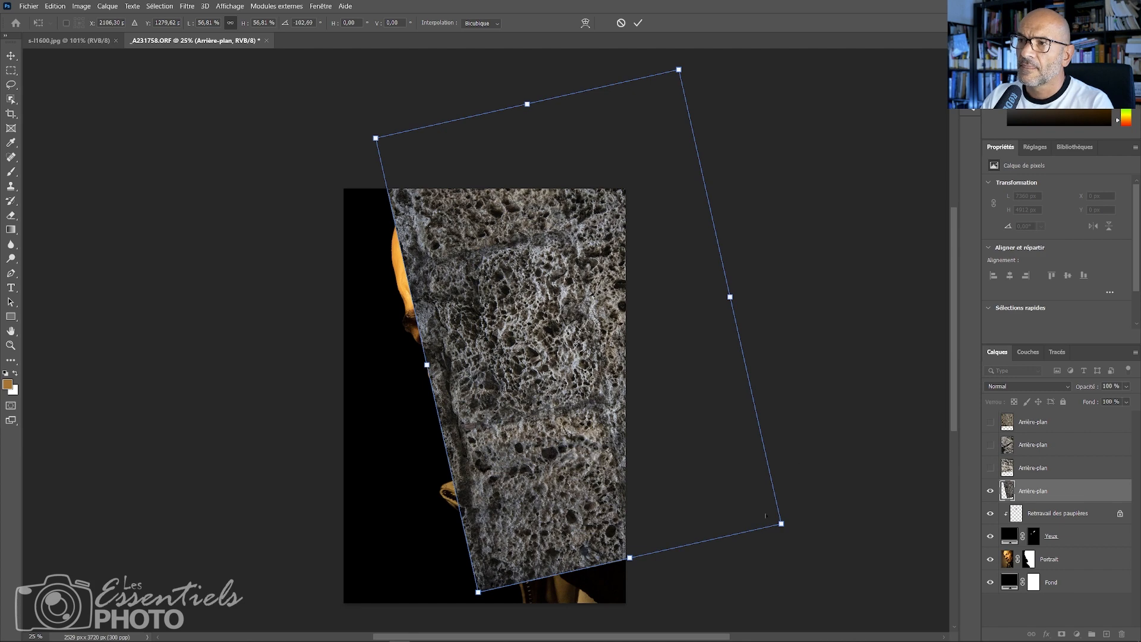
Enlarge the rotated rock texture to about 72%, apply the transformation and position it over the face
{"action": "left_click_drag", "start_coordinate": [783, 525], "coordinate": [818, 539]}
{"action": "left_click_drag", "start_coordinate": [615, 394], "coordinate": [627, 410]}
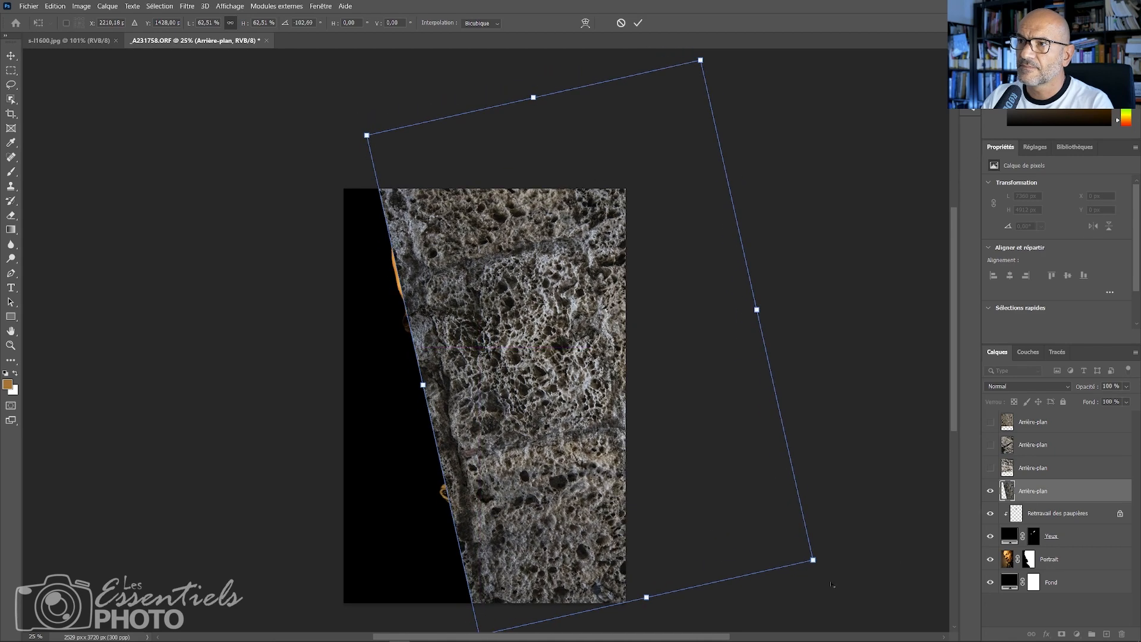
{"action": "left_click_drag", "start_coordinate": [813, 560], "coordinate": [857, 550]}
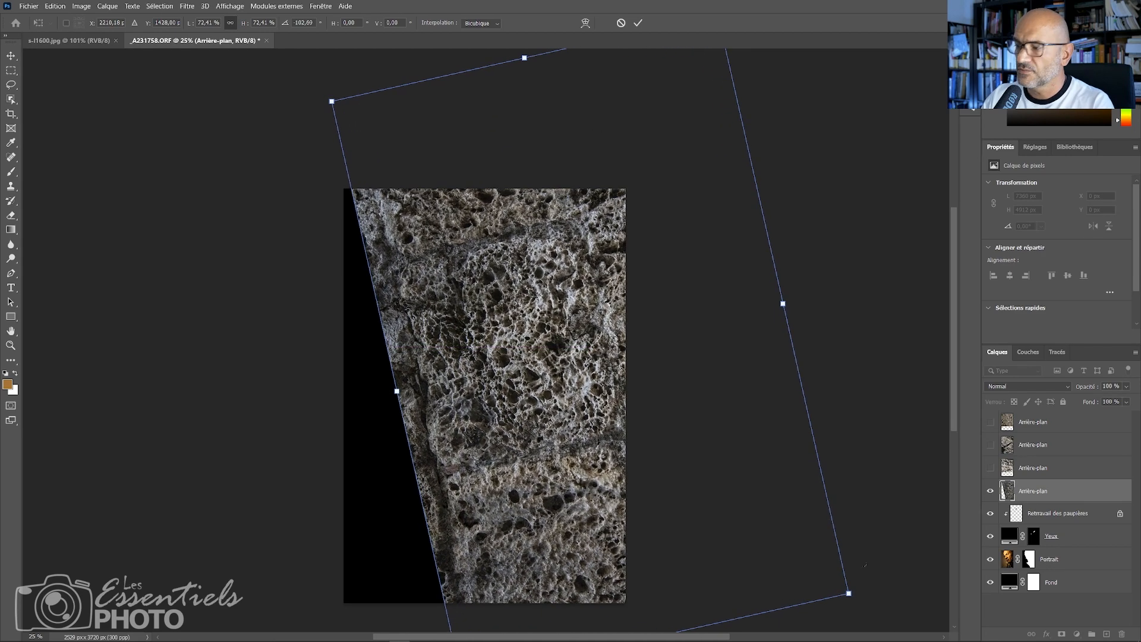
{"action": "key", "text": "Return"}
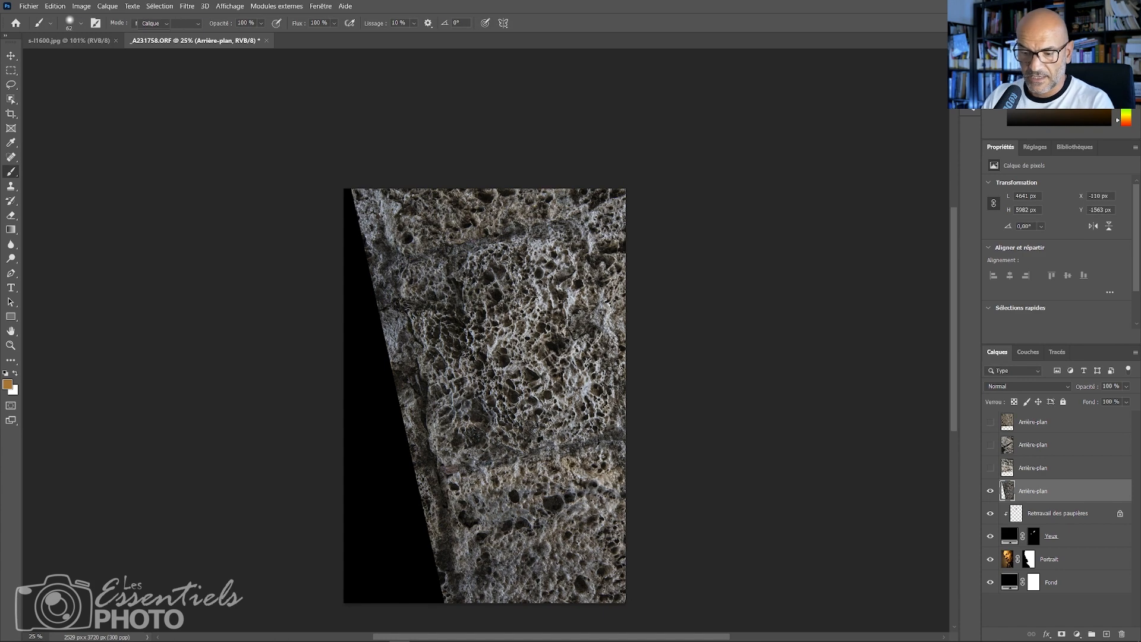
{"action": "left_click_drag", "start_coordinate": [519, 357], "coordinate": [557, 384]}
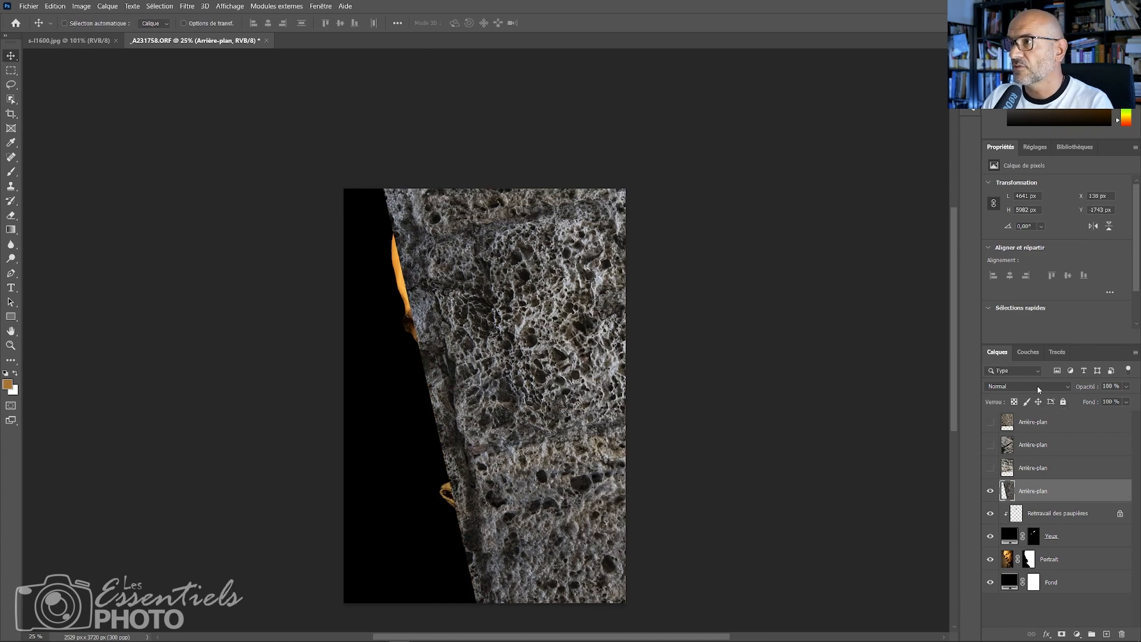
Set the rock texture's blending mode to Lumière linéaire, shift it up and left over the face, and compare with it hidden
{"action": "left_click", "coordinate": [1041, 387]}
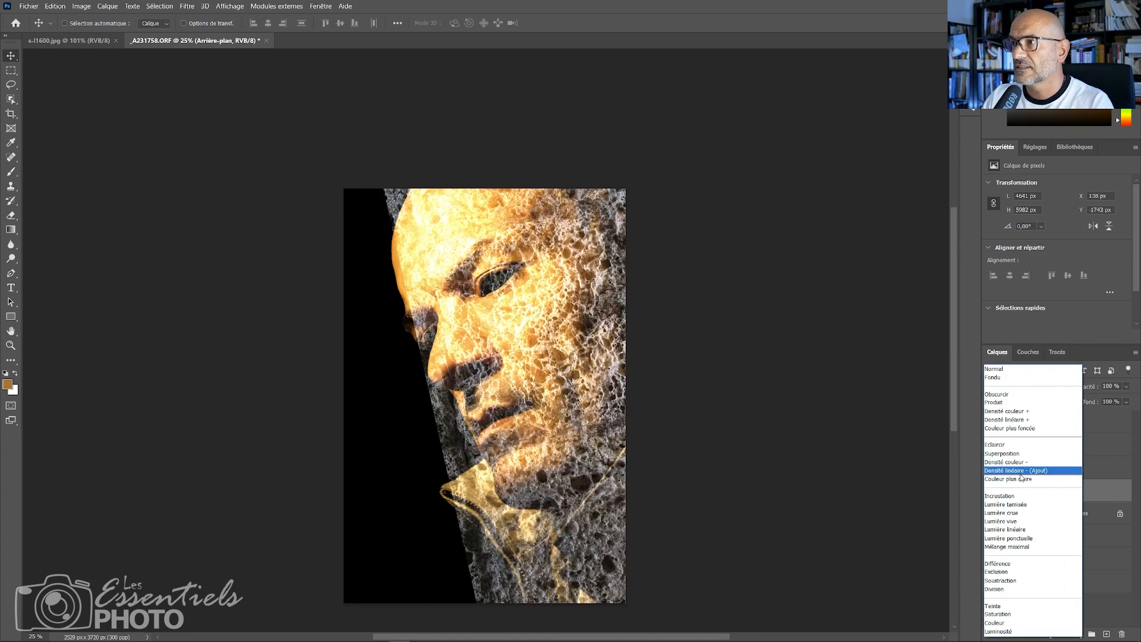
{"action": "left_click", "coordinate": [1028, 530]}
{"action": "left_click_drag", "start_coordinate": [616, 374], "coordinate": [589, 359]}
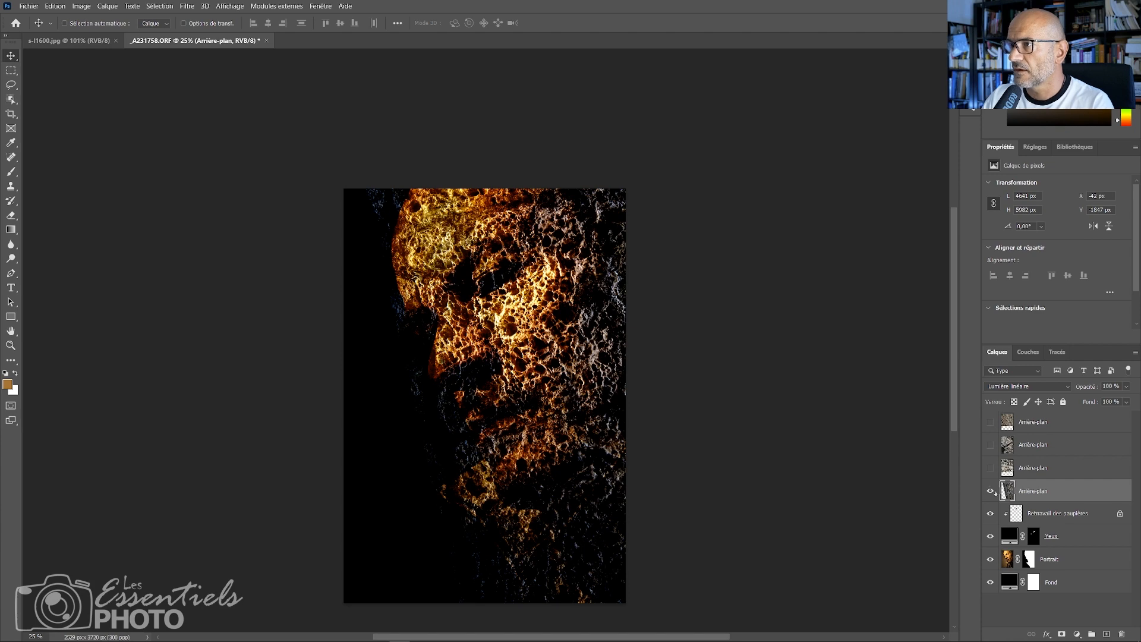
{"action": "left_click", "coordinate": [990, 491]}
{"action": "left_click", "coordinate": [990, 491]}
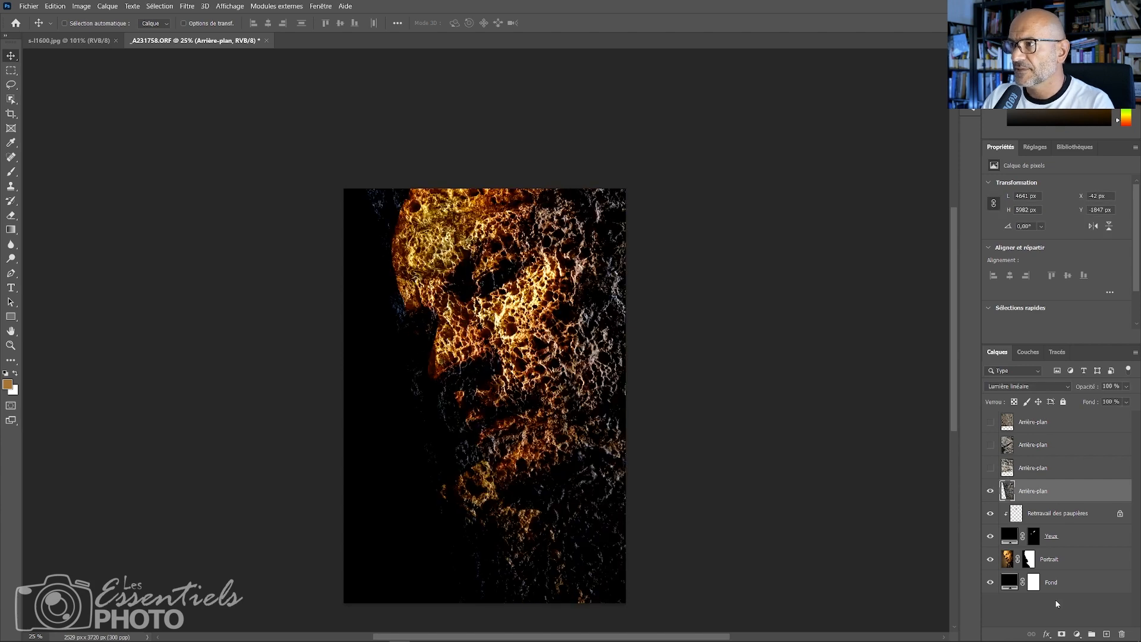
Add a layer mask to the rock texture and paint it black with a large soft brush over the forehead, nose, chin and jacket
{"action": "left_click", "coordinate": [1062, 634]}
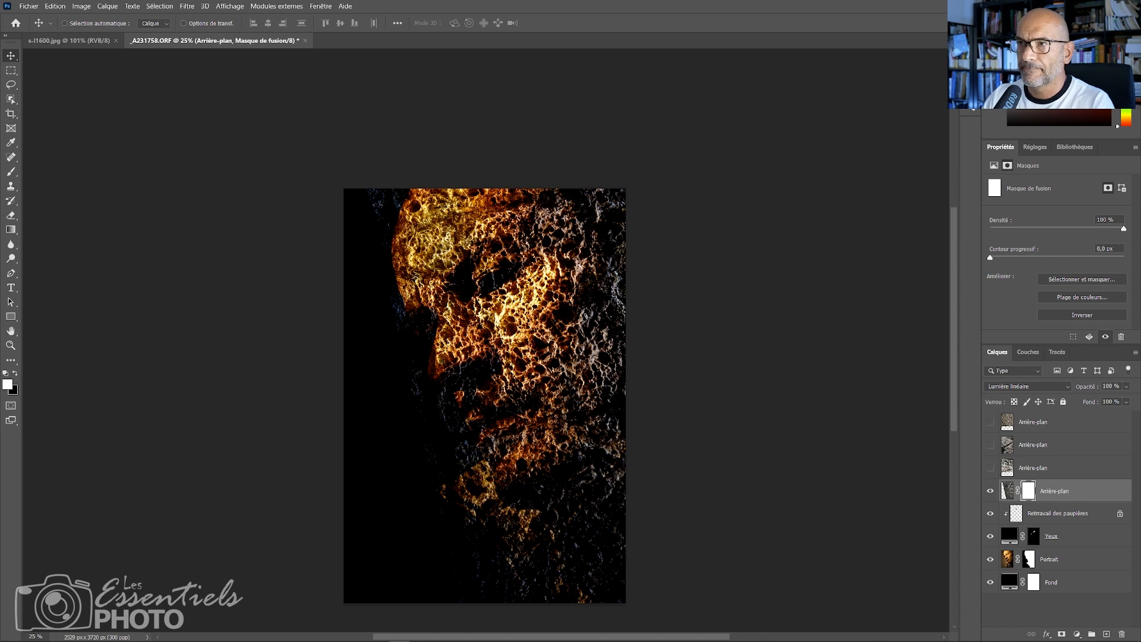
{"action": "key", "text": "b"}
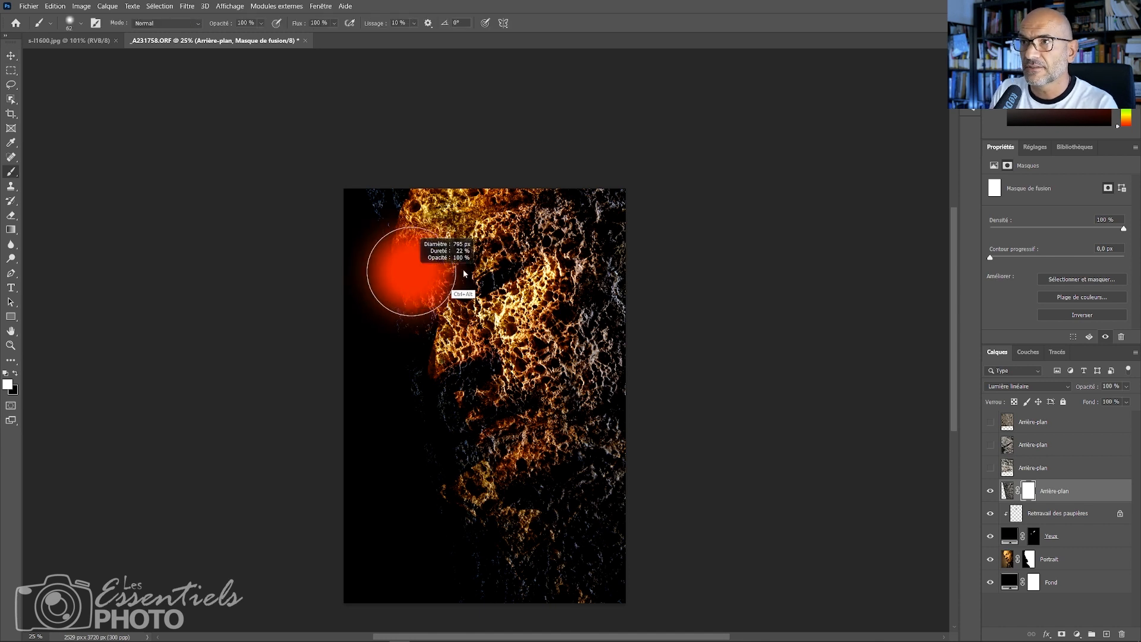
{"action": "key", "text": "x"}
{"action": "mouse_move", "coordinate": [392, 221]}
{"action": "left_mouse_down"}
{"action": "mouse_move", "coordinate": [386, 193]}
{"action": "mouse_move", "coordinate": [414, 163]}
{"action": "mouse_move", "coordinate": [397, 277]}
{"action": "mouse_move", "coordinate": [414, 213]}
{"action": "mouse_move", "coordinate": [415, 385]}
{"action": "mouse_move", "coordinate": [472, 415]}
{"action": "mouse_move", "coordinate": [466, 427]}
{"action": "mouse_move", "coordinate": [454, 413]}
{"action": "mouse_move", "coordinate": [480, 546]}
{"action": "mouse_move", "coordinate": [438, 497]}
{"action": "mouse_move", "coordinate": [446, 475]}
{"action": "mouse_move", "coordinate": [539, 614]}
{"action": "mouse_move", "coordinate": [559, 596]}
{"action": "mouse_move", "coordinate": [520, 538]}
{"action": "mouse_move", "coordinate": [515, 488]}
{"action": "mouse_move", "coordinate": [582, 560]}
{"action": "mouse_move", "coordinate": [623, 488]}
{"action": "mouse_move", "coordinate": [523, 472]}
{"action": "mouse_move", "coordinate": [602, 471]}
{"action": "mouse_move", "coordinate": [558, 472]}
{"action": "mouse_move", "coordinate": [529, 490]}
{"action": "left_mouse_up"}
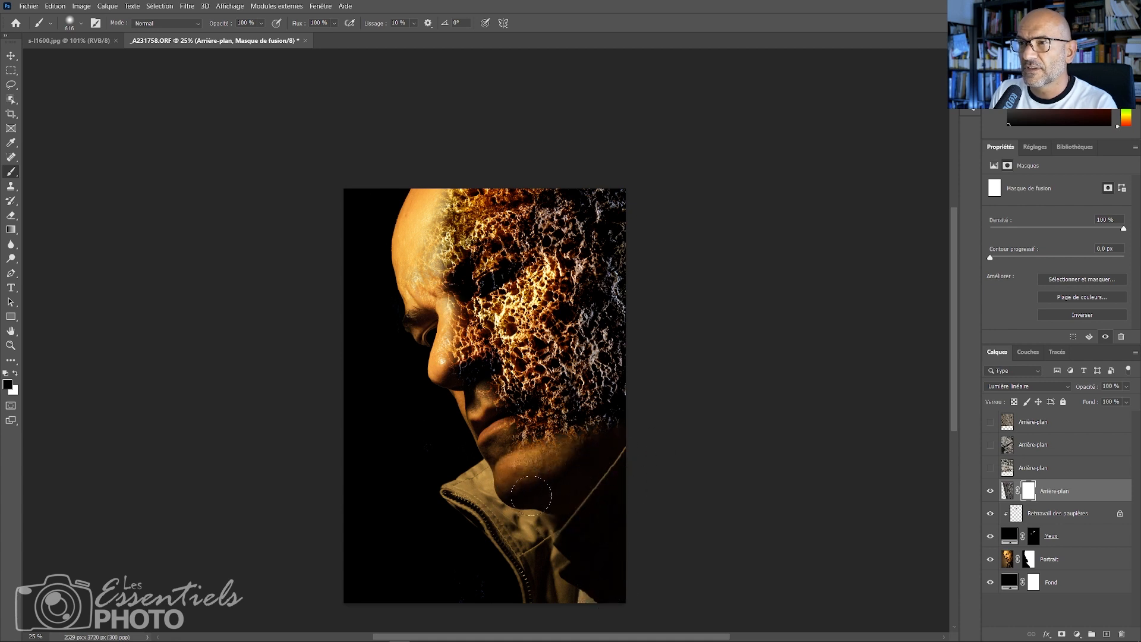
Refine the texture's mask in black with a smaller brush of about 413 px around the mouth, nostril and front of the forehead
{"action": "mouse_move", "coordinate": [445, 457]}
{"action": "left_mouse_down"}
{"action": "mouse_move", "coordinate": [487, 396]}
{"action": "mouse_move", "coordinate": [529, 387]}
{"action": "left_mouse_up"}
{"action": "right_click", "coordinate": [515, 404], "text": "alt"}
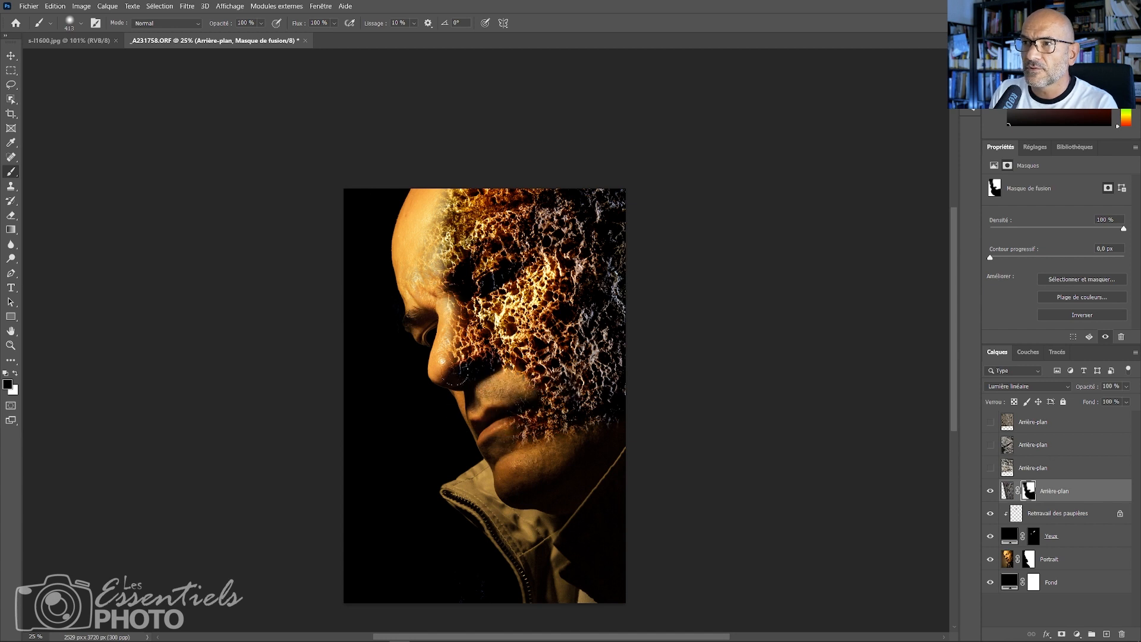
{"action": "left_click_drag", "start_coordinate": [455, 373], "coordinate": [503, 374]}
{"action": "mouse_move", "coordinate": [441, 300]}
{"action": "left_mouse_down"}
{"action": "mouse_move", "coordinate": [416, 273]}
{"action": "mouse_move", "coordinate": [429, 176]}
{"action": "mouse_move", "coordinate": [446, 267]}
{"action": "mouse_move", "coordinate": [445, 181]}
{"action": "mouse_move", "coordinate": [415, 274]}
{"action": "left_mouse_up"}
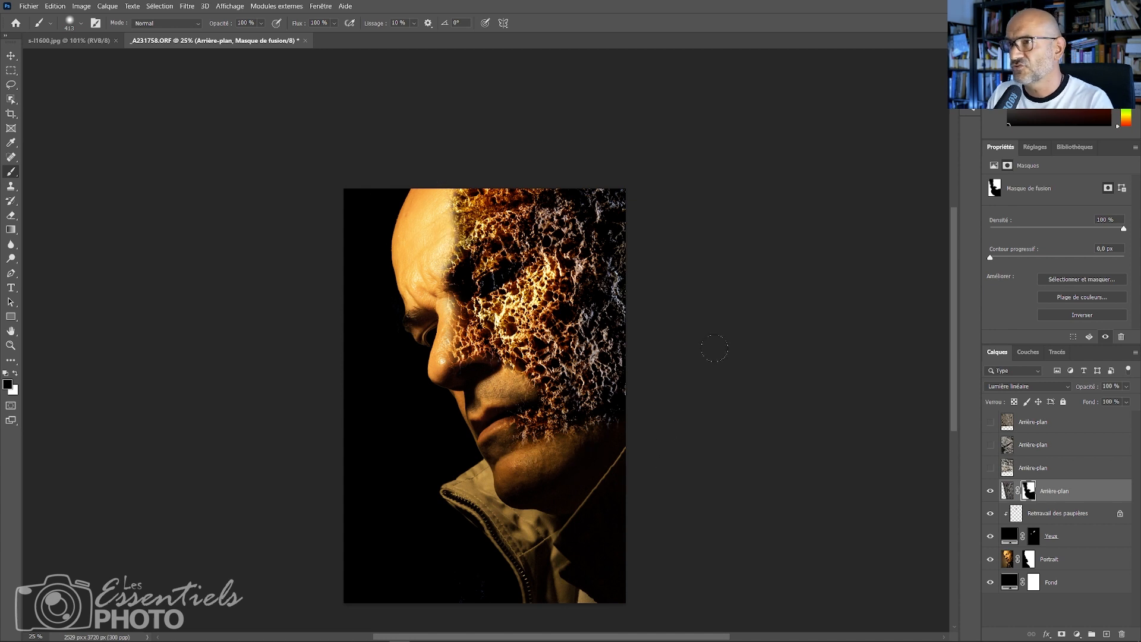
Hide the masked rock texture layer, then show and select the pale honeycomb rock layer above it
{"action": "left_click", "coordinate": [990, 491]}
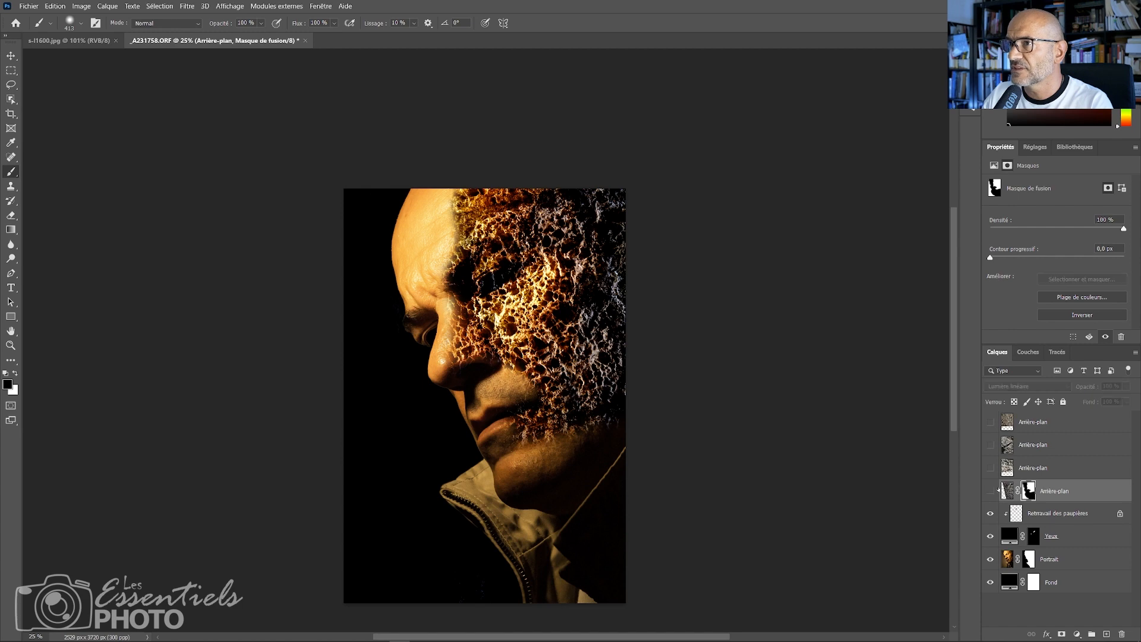
{"action": "left_click", "coordinate": [990, 468]}
{"action": "left_click", "coordinate": [1034, 468]}
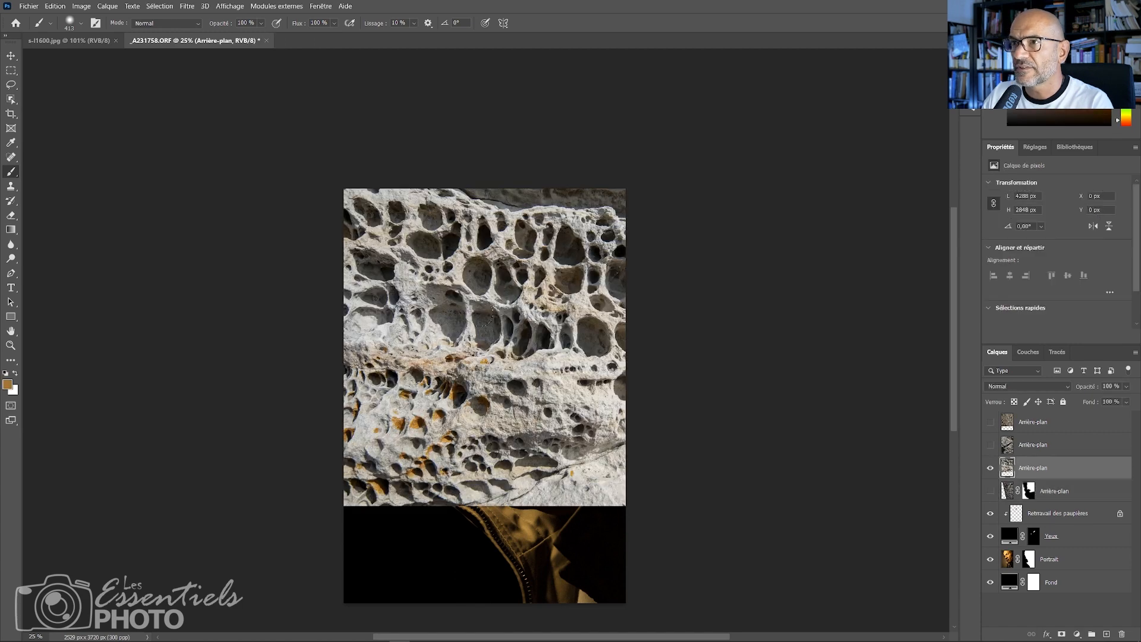
Scale down the honeycomb rock texture, rotate it slightly counter-clockwise and place it over the lower cheek and jaw
{"action": "key", "text": "ctrl+t"}
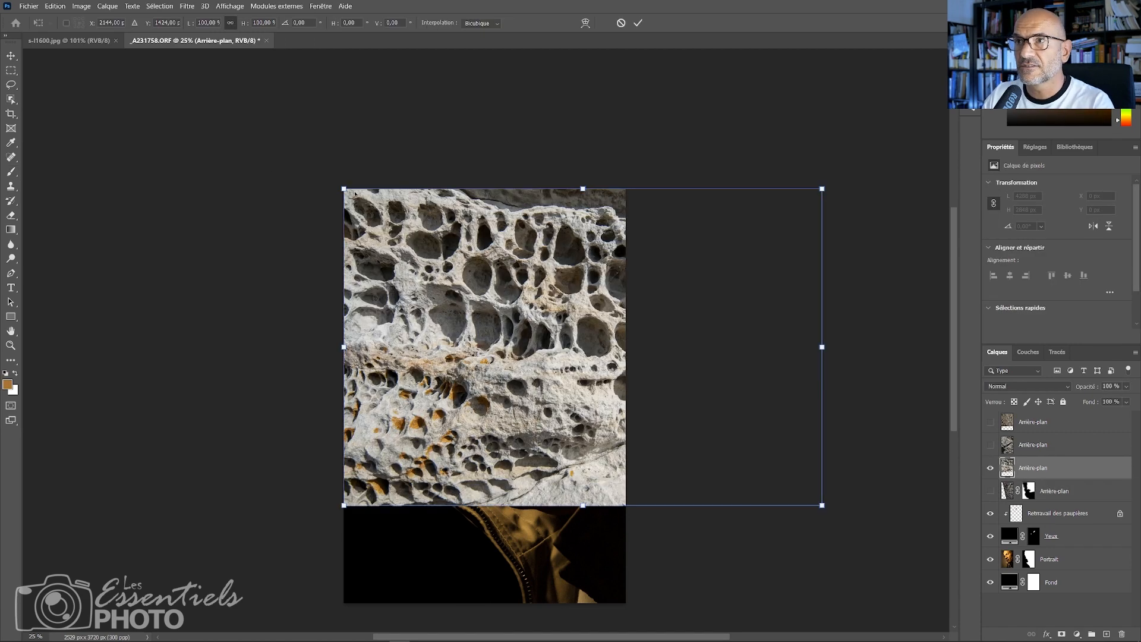
{"action": "left_click_drag", "start_coordinate": [345, 188], "coordinate": [584, 347]}
{"action": "left_click_drag", "start_coordinate": [618, 387], "coordinate": [502, 347]}
{"action": "left_click_drag", "start_coordinate": [608, 271], "coordinate": [565, 271]}
{"action": "left_click_drag", "start_coordinate": [589, 403], "coordinate": [628, 412]}
{"action": "key", "text": "Return"}
{"action": "key", "text": "b"}
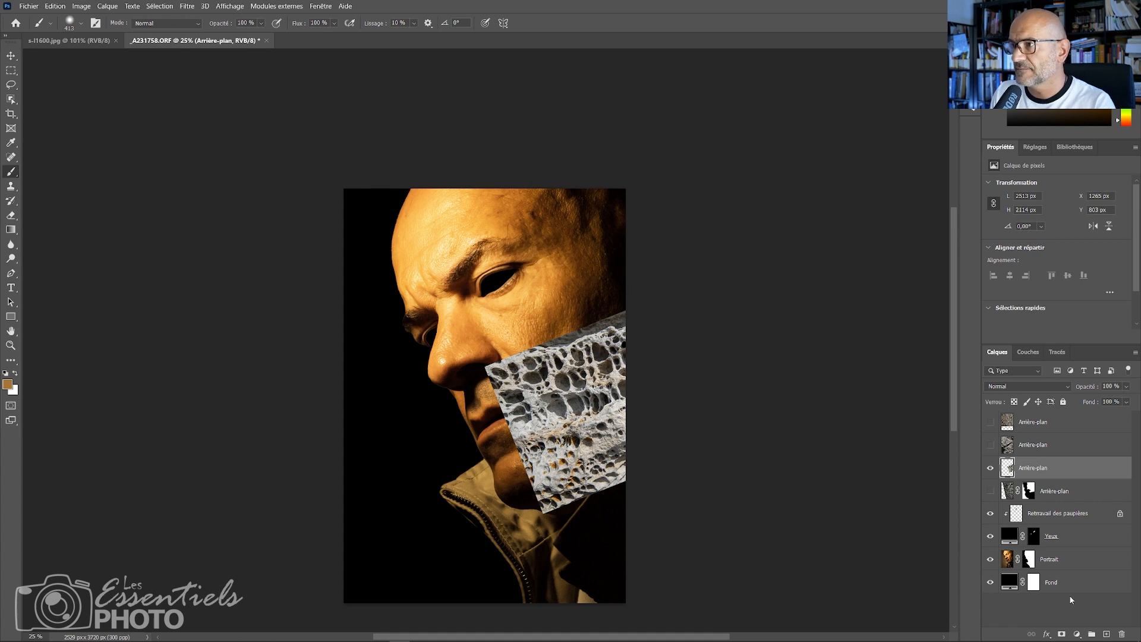
{"action": "left_click", "coordinate": [1062, 634], "text": "alt"}
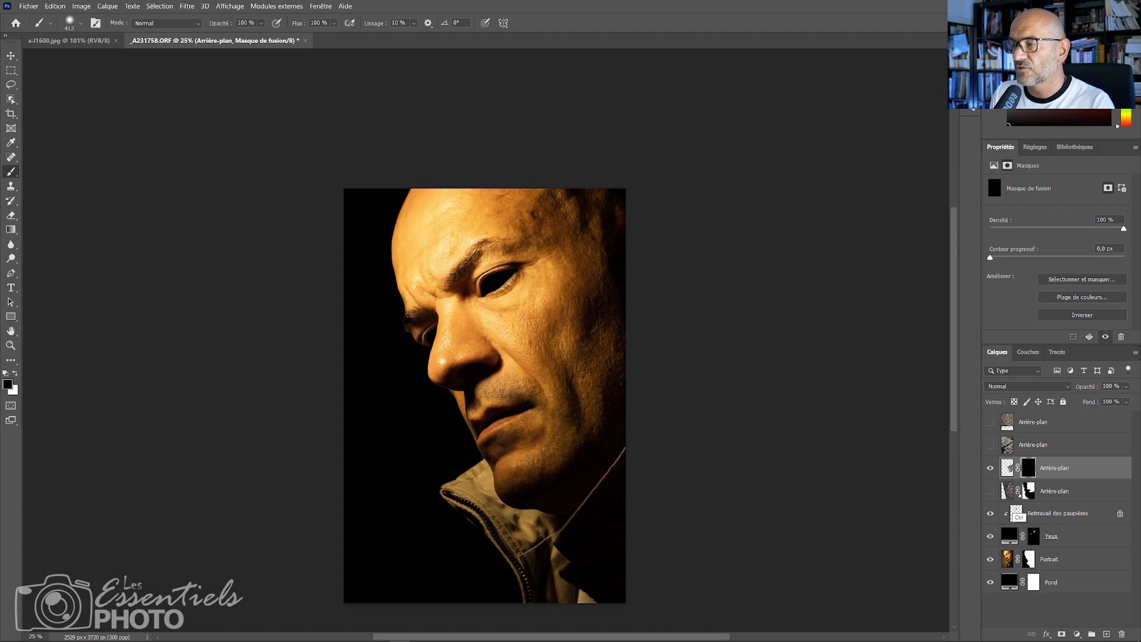
{"action": "key", "text": "ctrl+z"}
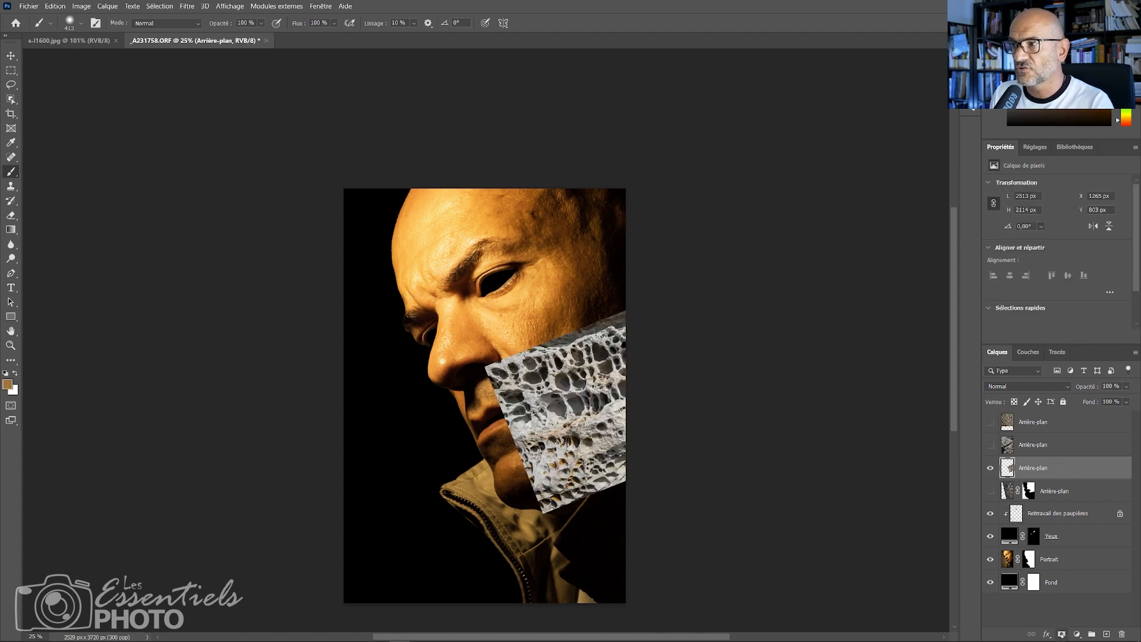
Add a black-filled layer mask to the honeycomb rock texture and paint white over the lower cheek to reveal it
{"action": "left_click", "coordinate": [1062, 634]}
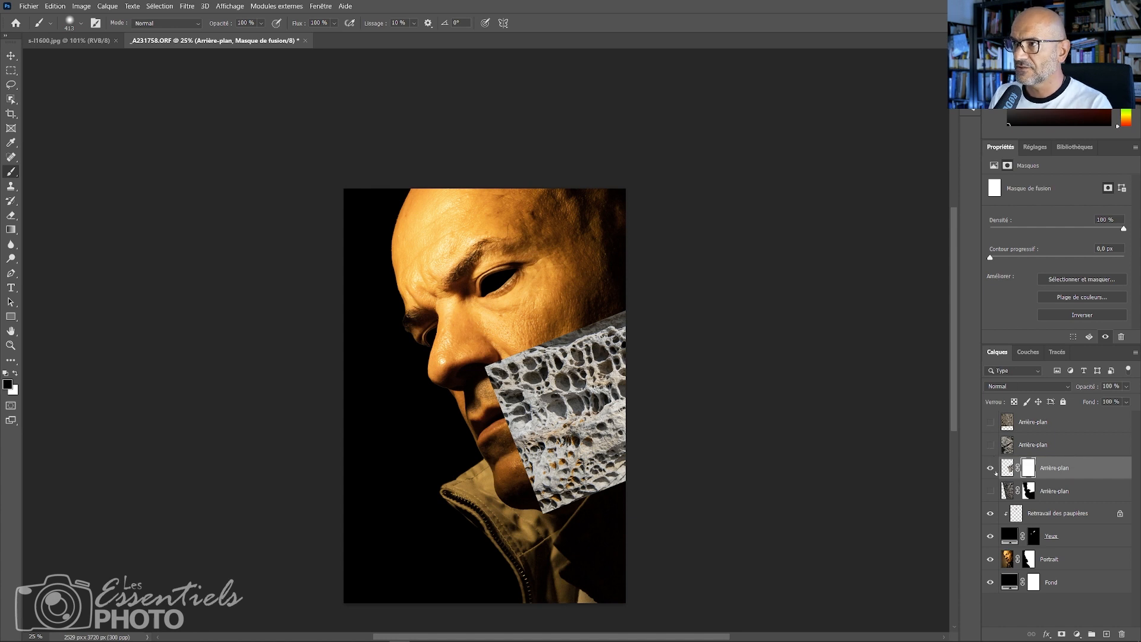
{"action": "key", "text": "ctrl+z"}
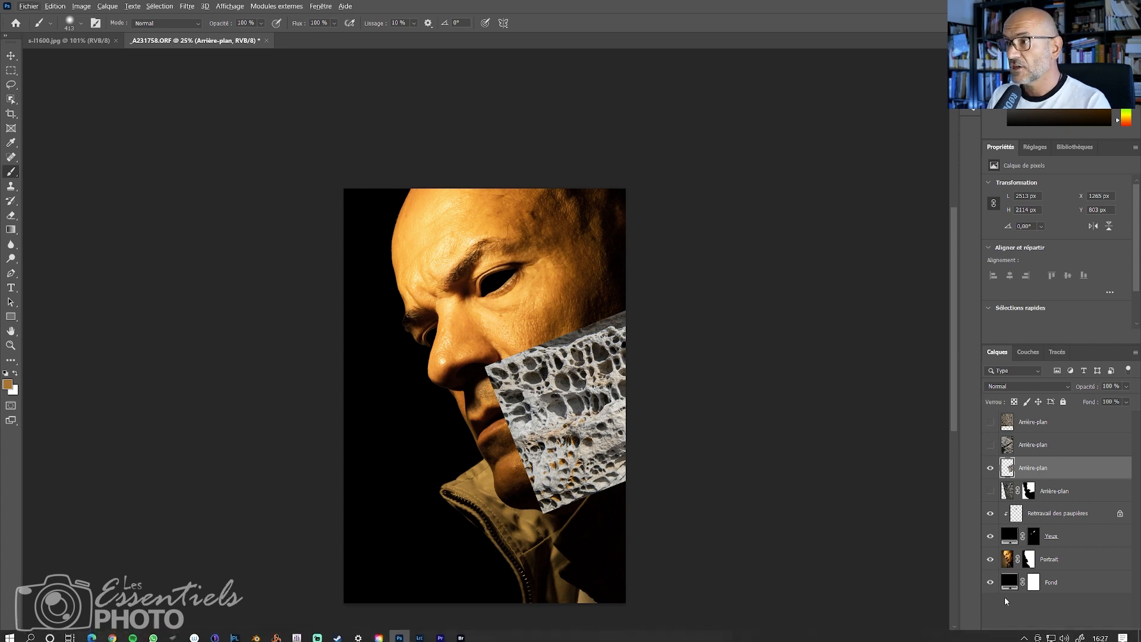
{"action": "left_click", "coordinate": [1062, 634], "text": "alt"}
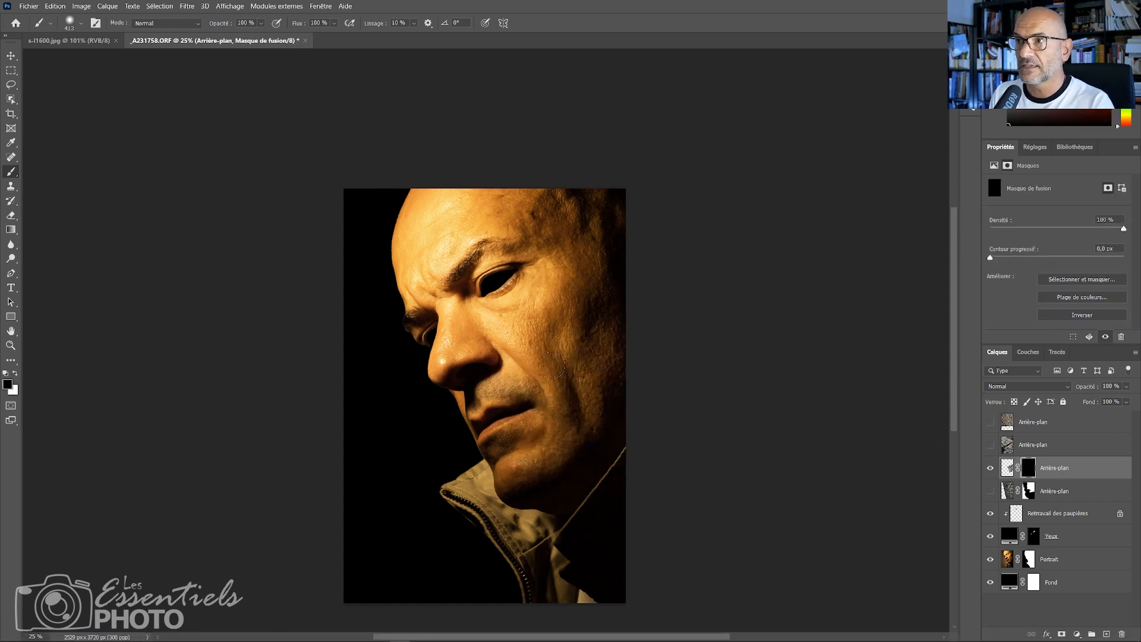
{"action": "key", "text": "x"}
{"action": "mouse_move", "coordinate": [568, 378]}
{"action": "left_mouse_down"}
{"action": "mouse_move", "coordinate": [568, 351]}
{"action": "mouse_move", "coordinate": [535, 357]}
{"action": "mouse_move", "coordinate": [589, 337]}
{"action": "mouse_move", "coordinate": [532, 380]}
{"action": "mouse_move", "coordinate": [535, 394]}
{"action": "mouse_move", "coordinate": [573, 405]}
{"action": "mouse_move", "coordinate": [594, 366]}
{"action": "left_mouse_up"}
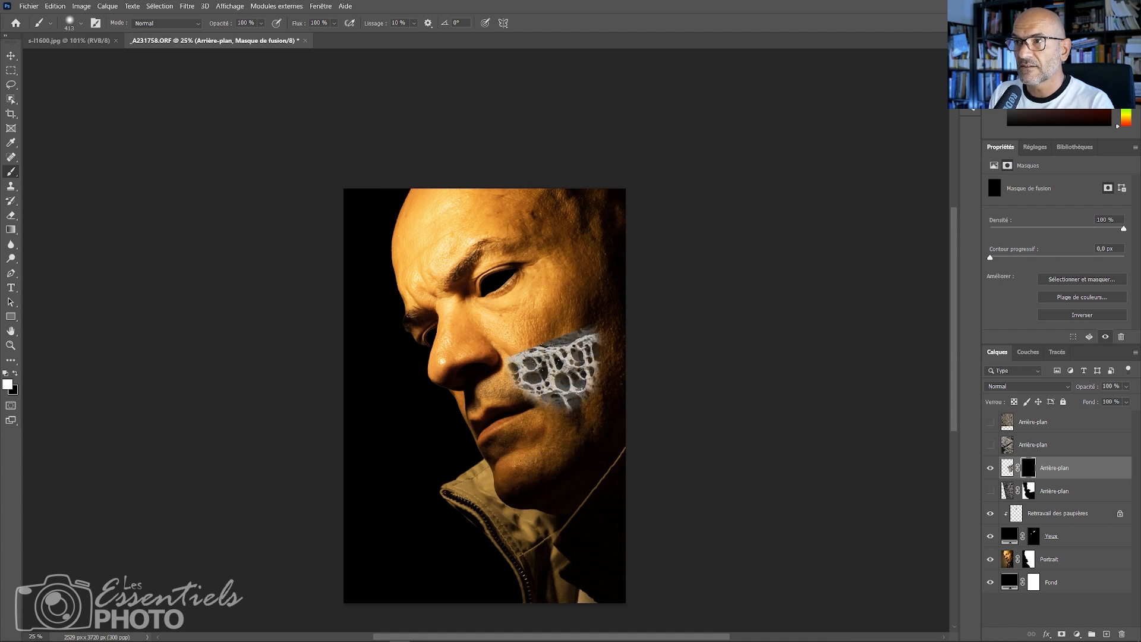
Trim the honeycomb patch to a small area of the lower cheek by painting its mask black, and show the rock texture layer below
{"action": "key", "text": "x"}
{"action": "mouse_move", "coordinate": [514, 362]}
{"action": "left_mouse_down"}
{"action": "mouse_move", "coordinate": [532, 386]}
{"action": "mouse_move", "coordinate": [544, 357]}
{"action": "mouse_move", "coordinate": [612, 327]}
{"action": "mouse_move", "coordinate": [622, 359]}
{"action": "left_mouse_up"}
{"action": "left_click_drag", "start_coordinate": [529, 419], "coordinate": [570, 435]}
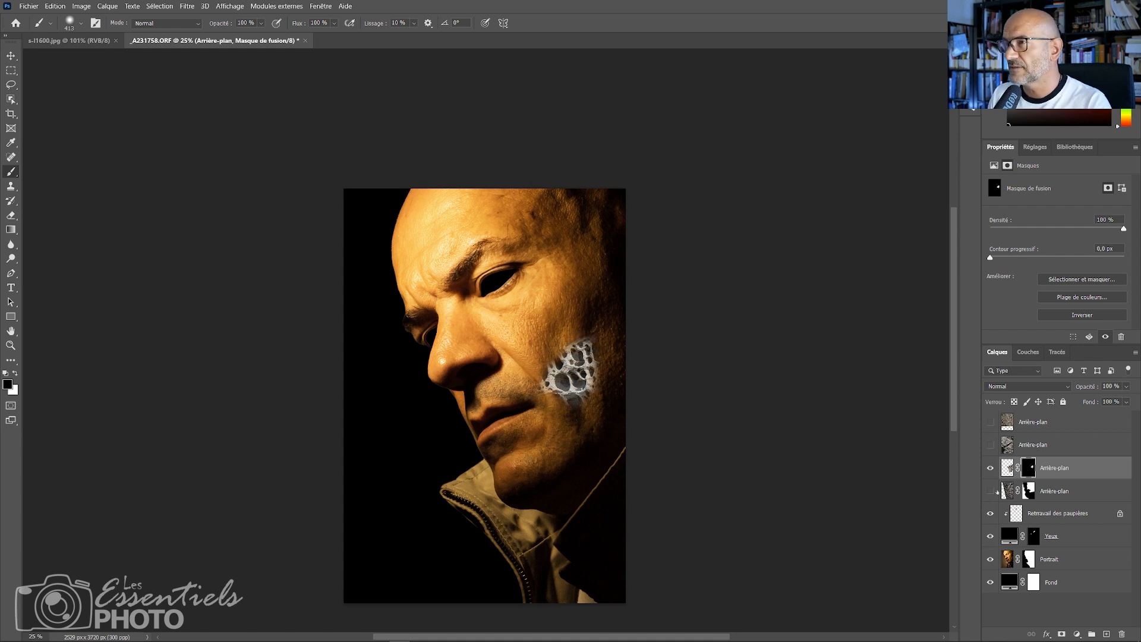
{"action": "left_click", "coordinate": [991, 491]}
{"action": "left_click", "coordinate": [1007, 491]}
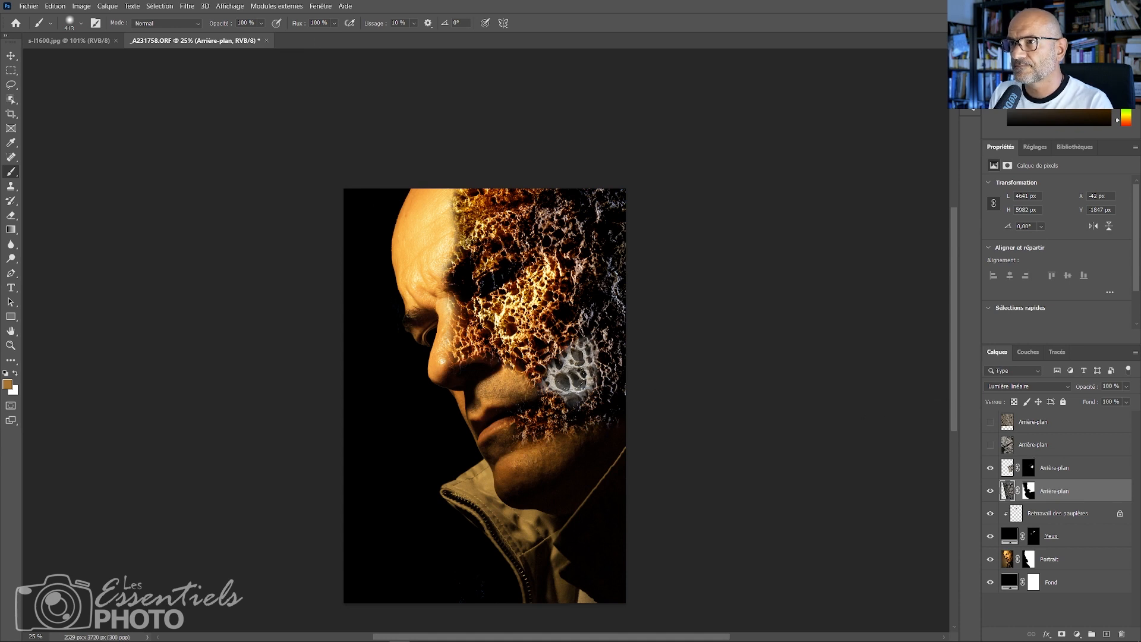
Dab white on the lower rock texture's image over the cheek patch and toggle that layer's visibility to compare
{"action": "key", "text": "x"}
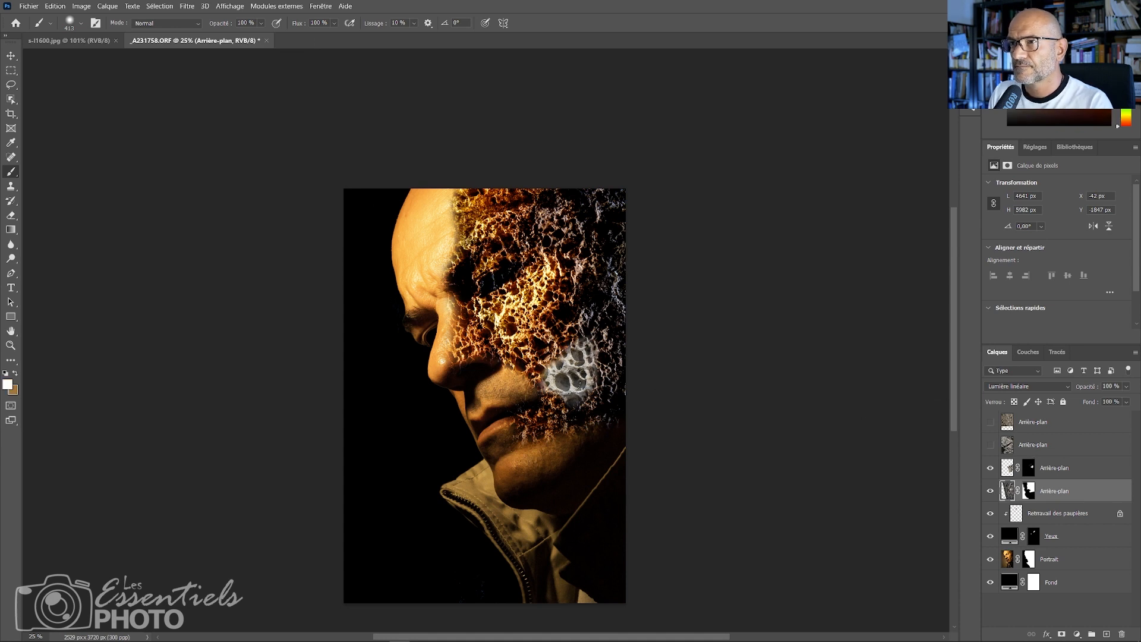
{"action": "left_click", "coordinate": [572, 378]}
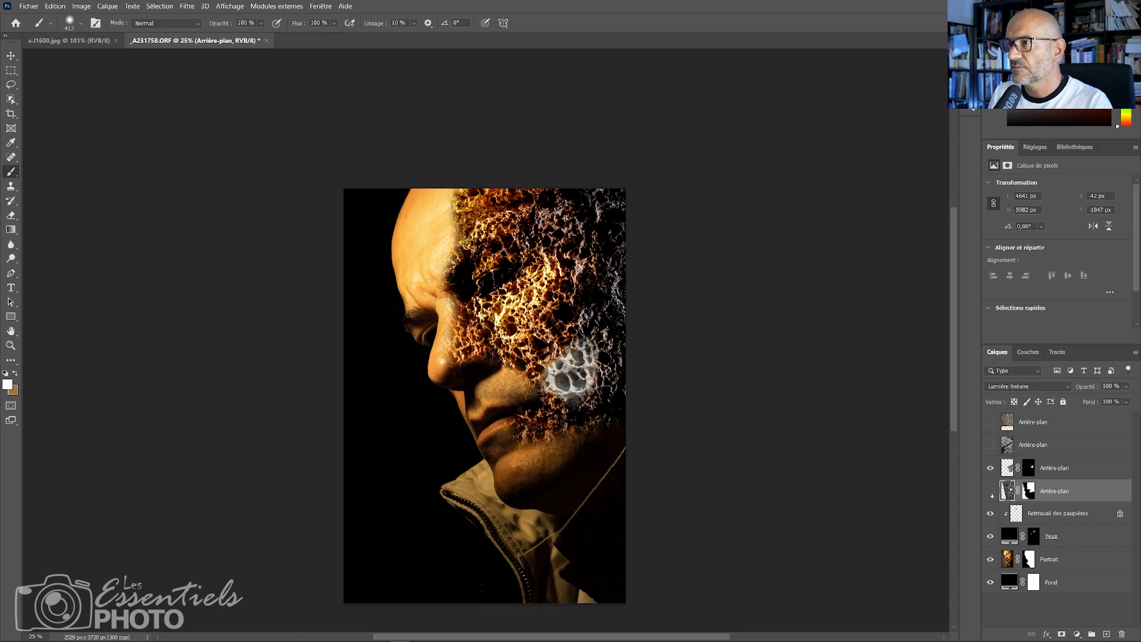
{"action": "left_click", "coordinate": [991, 491]}
{"action": "left_click", "coordinate": [990, 491]}
Try the Produit blend mode on the honeycomb texture layer and preview other modes
{"action": "left_click", "coordinate": [1052, 468]}
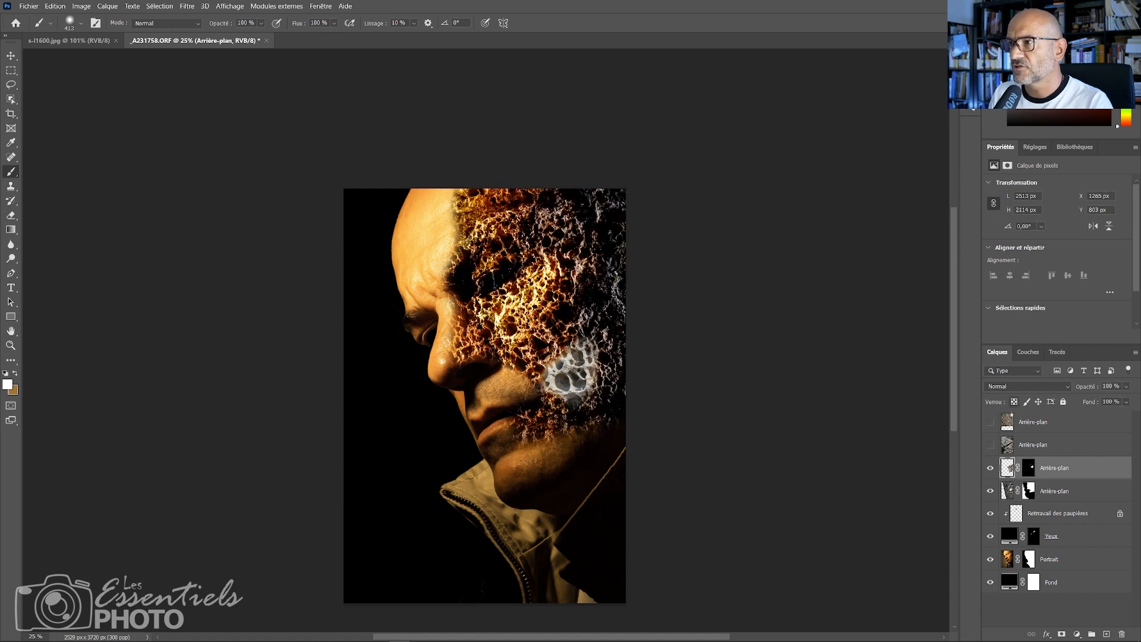
{"action": "left_click", "coordinate": [1021, 385]}
{"action": "left_click", "coordinate": [1009, 404]}
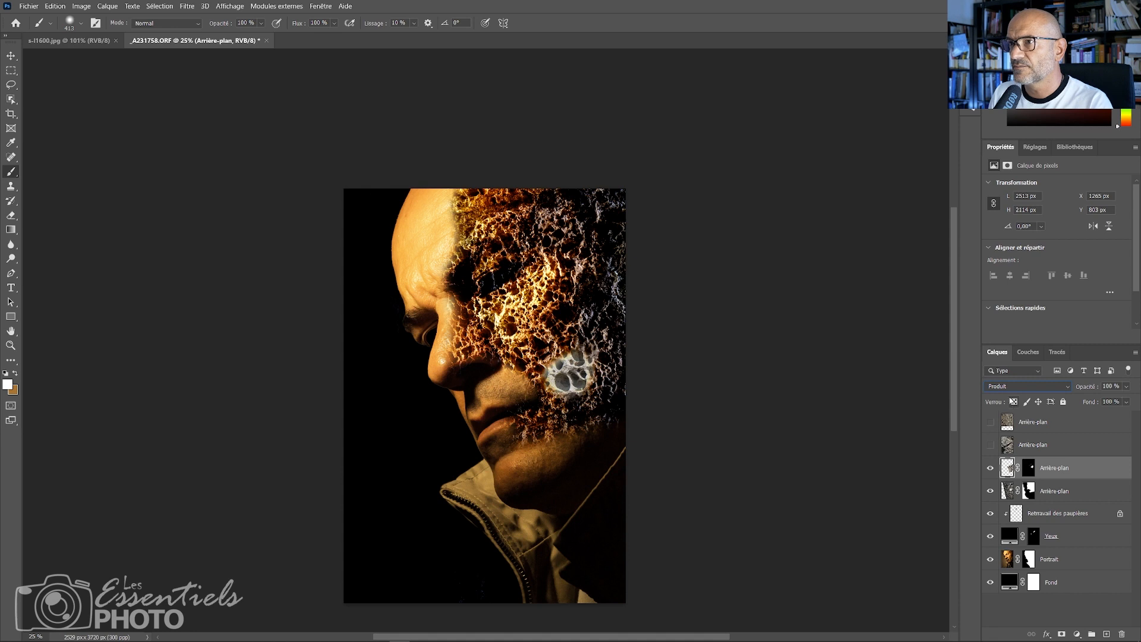
{"action": "left_click", "coordinate": [1017, 387]}
{"action": "left_click", "coordinate": [1092, 475]}
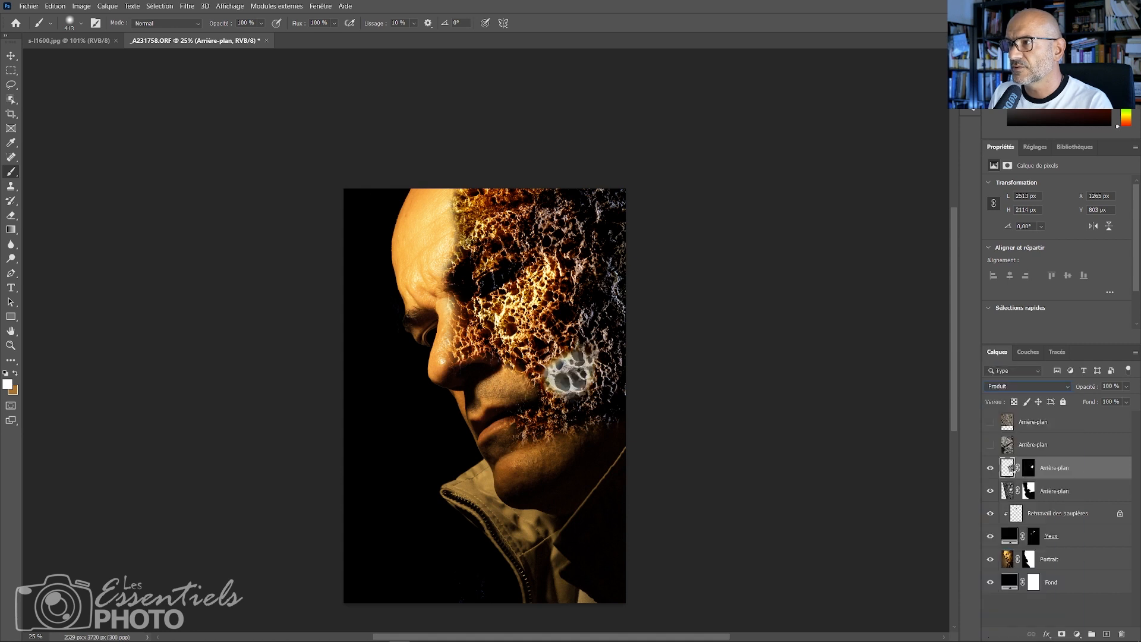
{"action": "left_click", "coordinate": [1017, 388]}
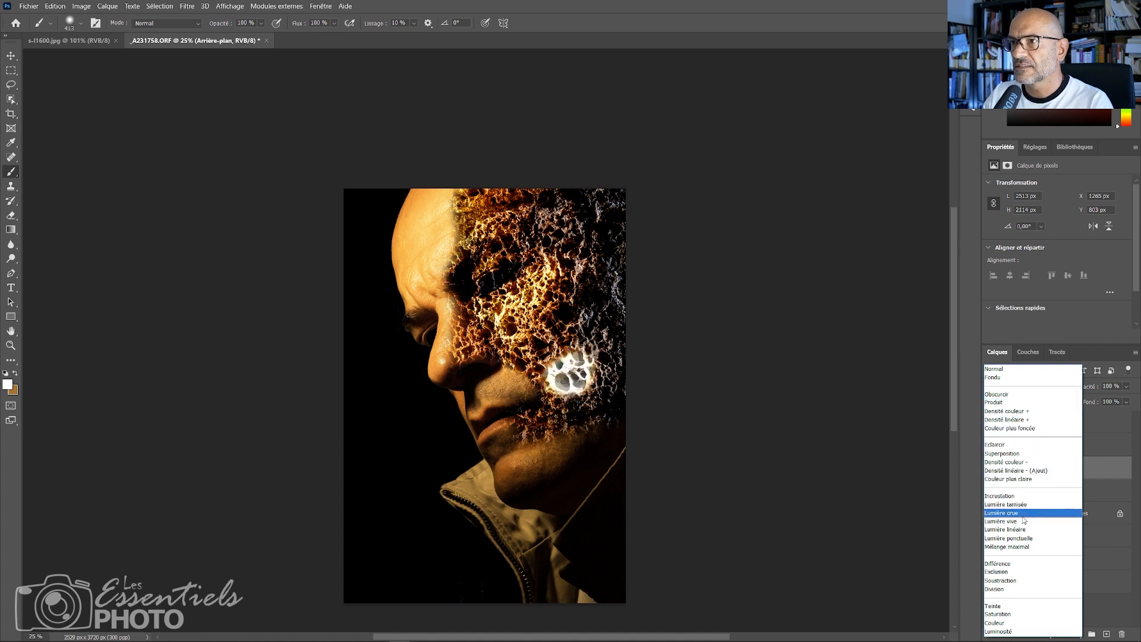
{"action": "left_click", "coordinate": [1102, 471]}
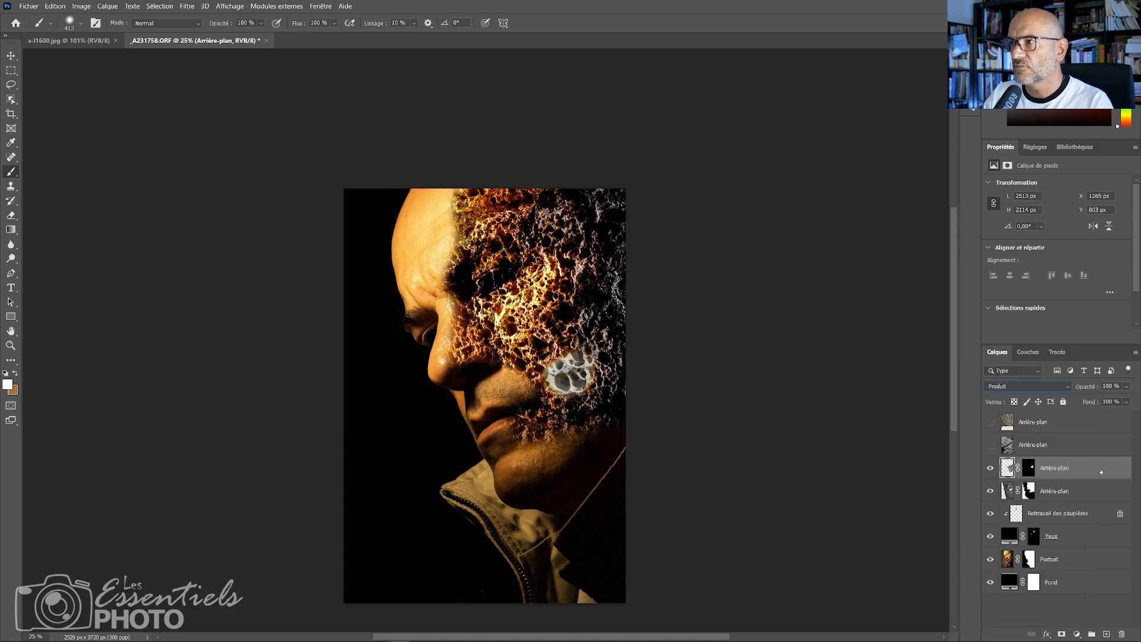
Compare the face with the two rock texture layers hidden and shown, and undo the Produit blending and the white dab
{"action": "left_click", "coordinate": [990, 469]}
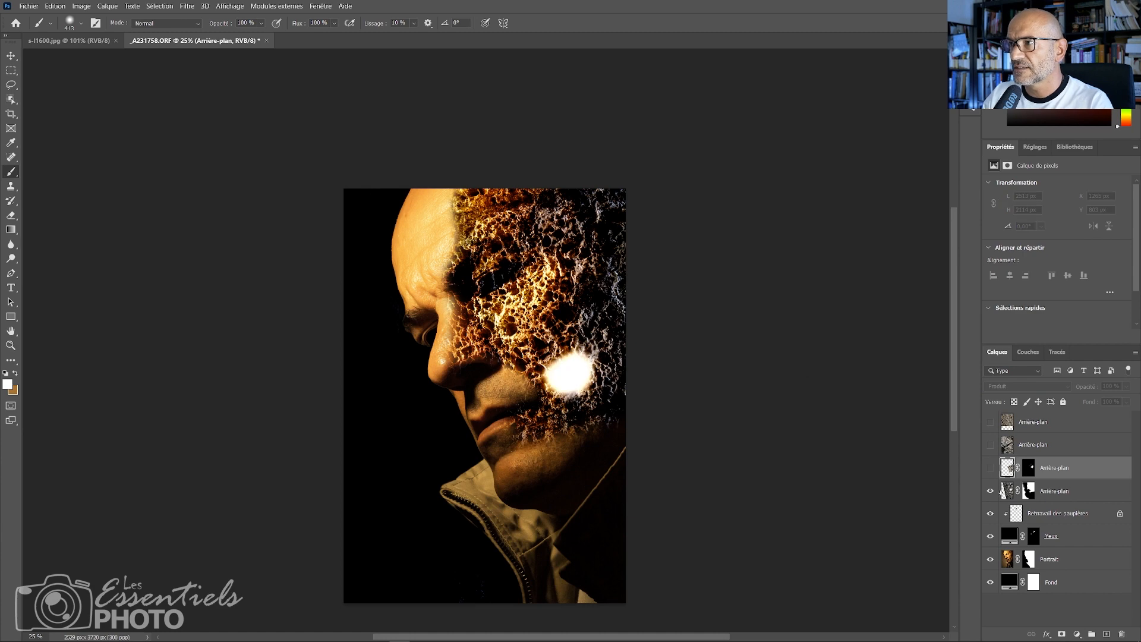
{"action": "left_click", "coordinate": [990, 492]}
{"action": "left_click", "coordinate": [990, 492]}
{"action": "left_click", "coordinate": [990, 491]}
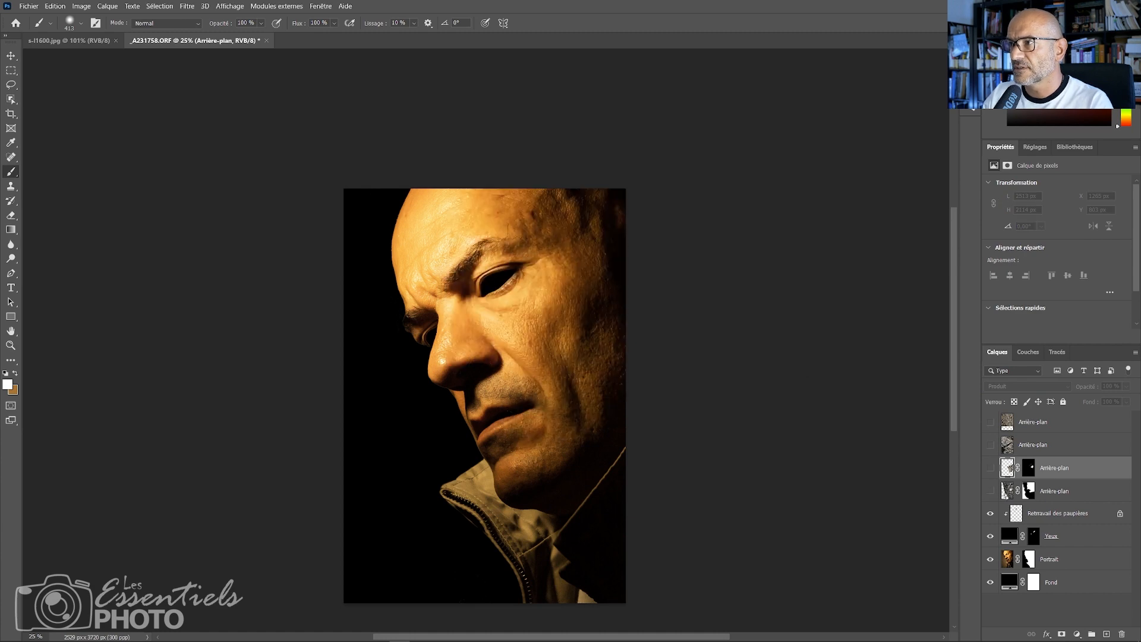
{"action": "left_click", "coordinate": [991, 492]}
{"action": "left_click", "coordinate": [990, 468]}
{"action": "left_click", "coordinate": [991, 491]}
{"action": "left_click", "coordinate": [990, 492]}
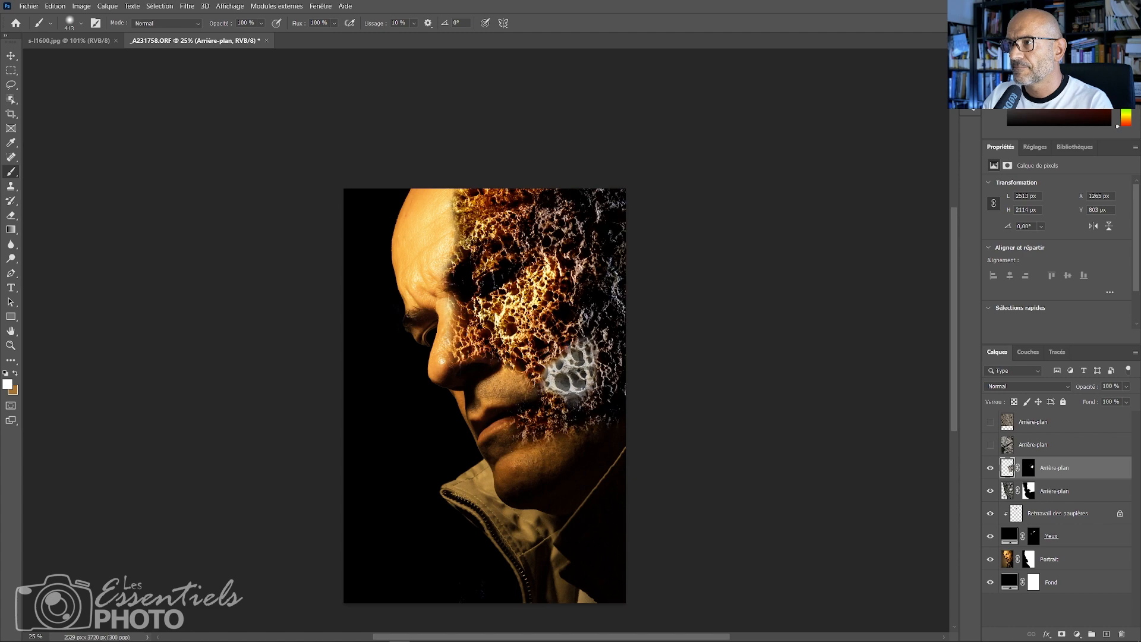
{"action": "left_click", "coordinate": [991, 492]}
{"action": "left_click", "coordinate": [991, 492]}
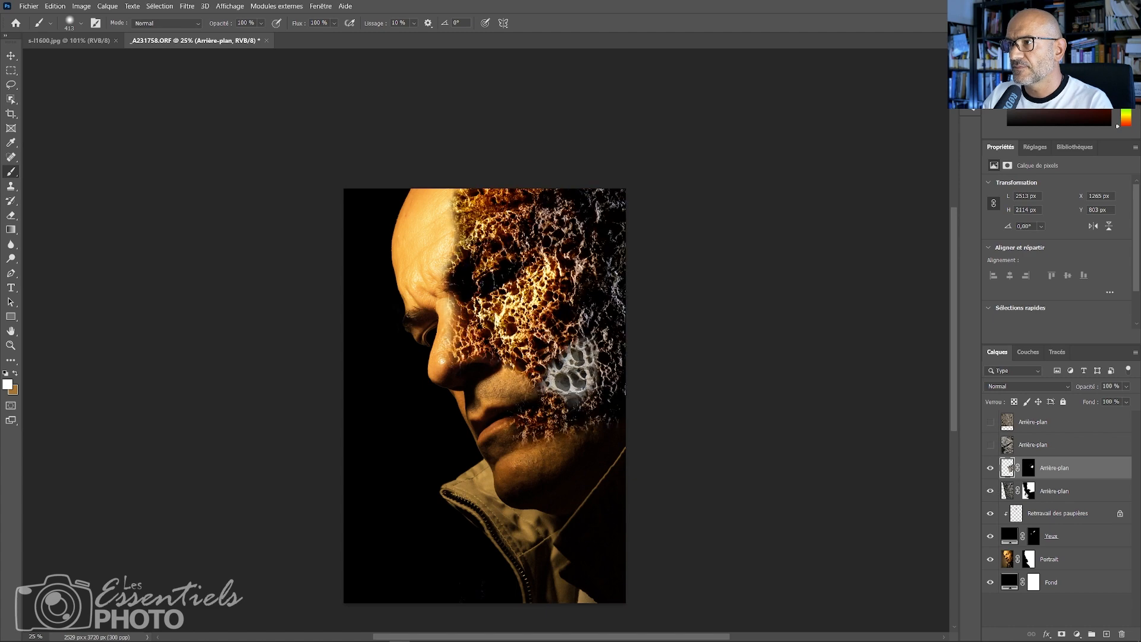
Paint the lower rock texture's mask black where the honeycomb patch sits, with the honeycomb layer hidden, and show that layer again
{"action": "left_click", "coordinate": [1029, 491]}
{"action": "left_click", "coordinate": [990, 469]}
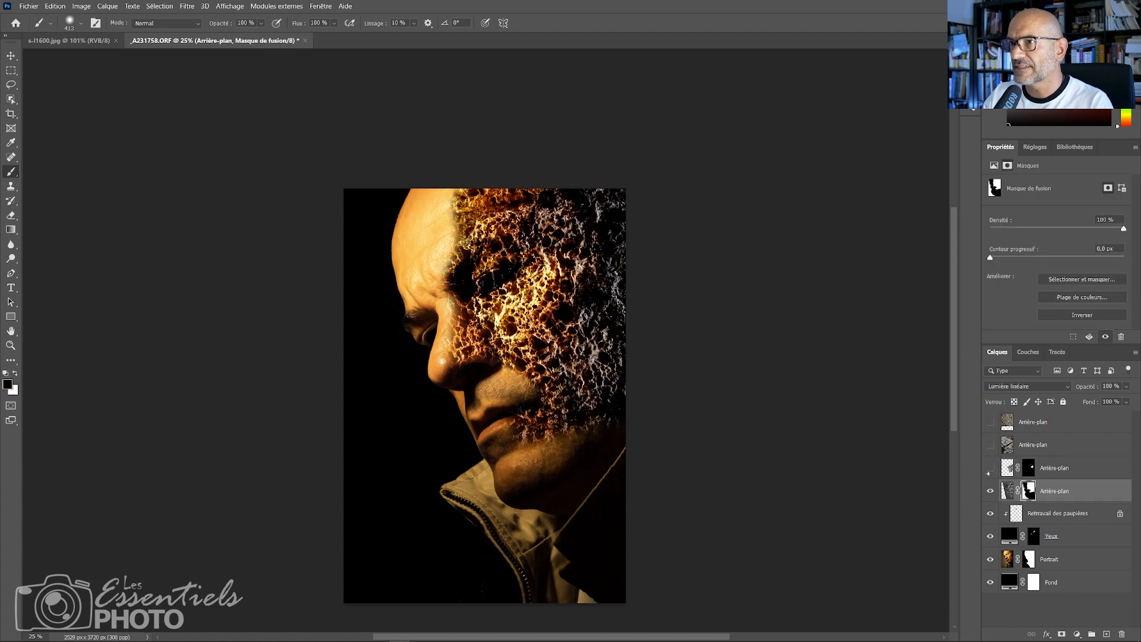
{"action": "left_click", "coordinate": [991, 469]}
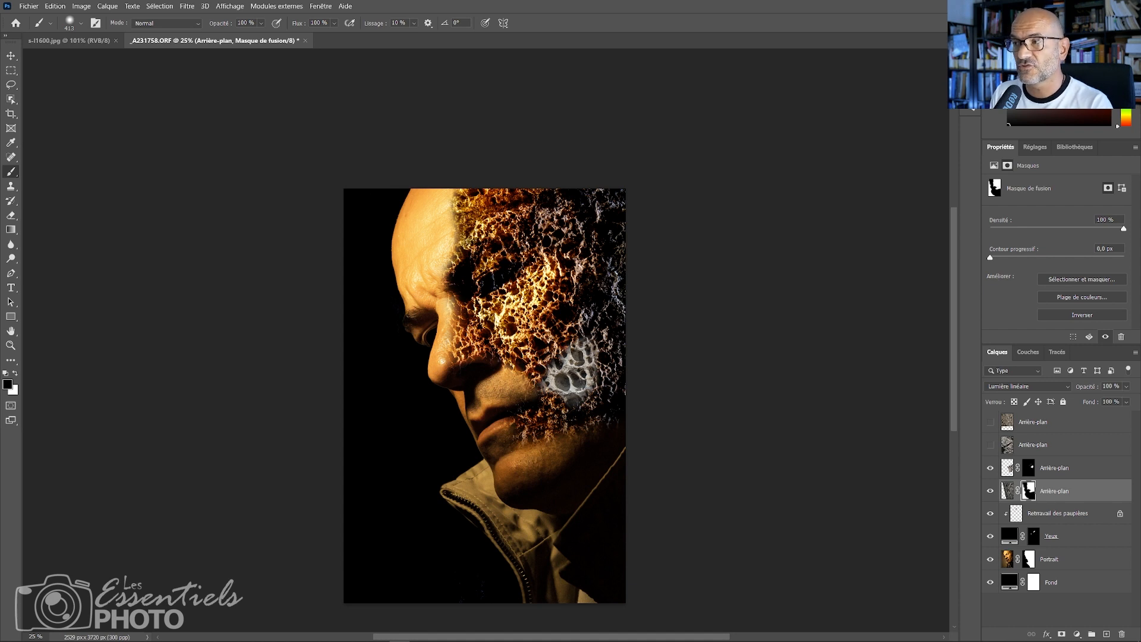
{"action": "key", "text": "x"}
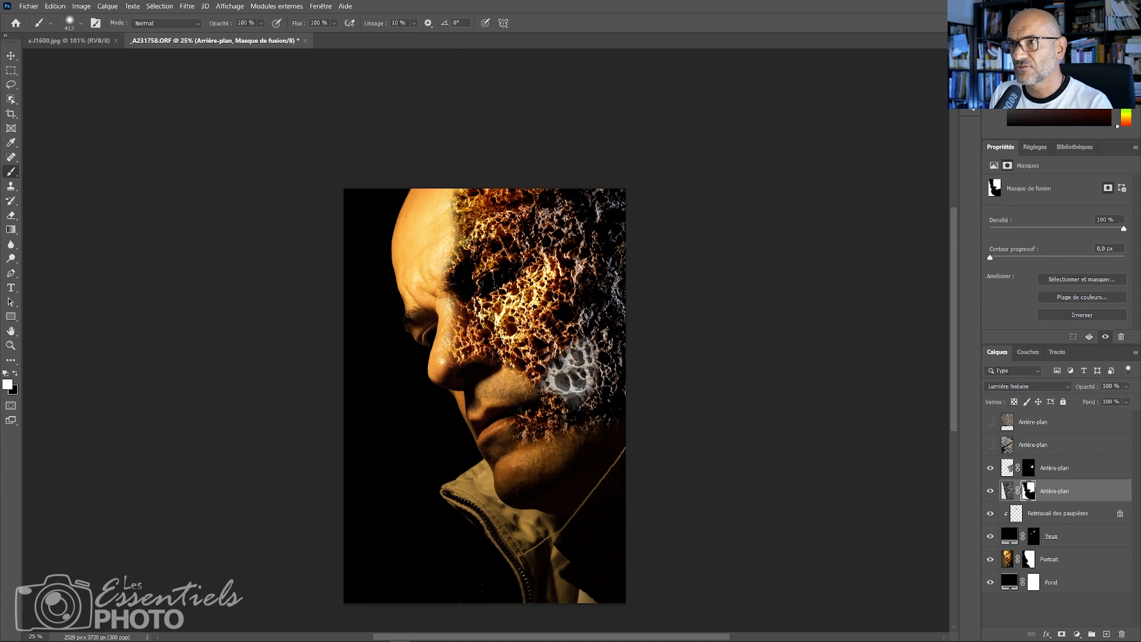
{"action": "left_click", "coordinate": [990, 491]}
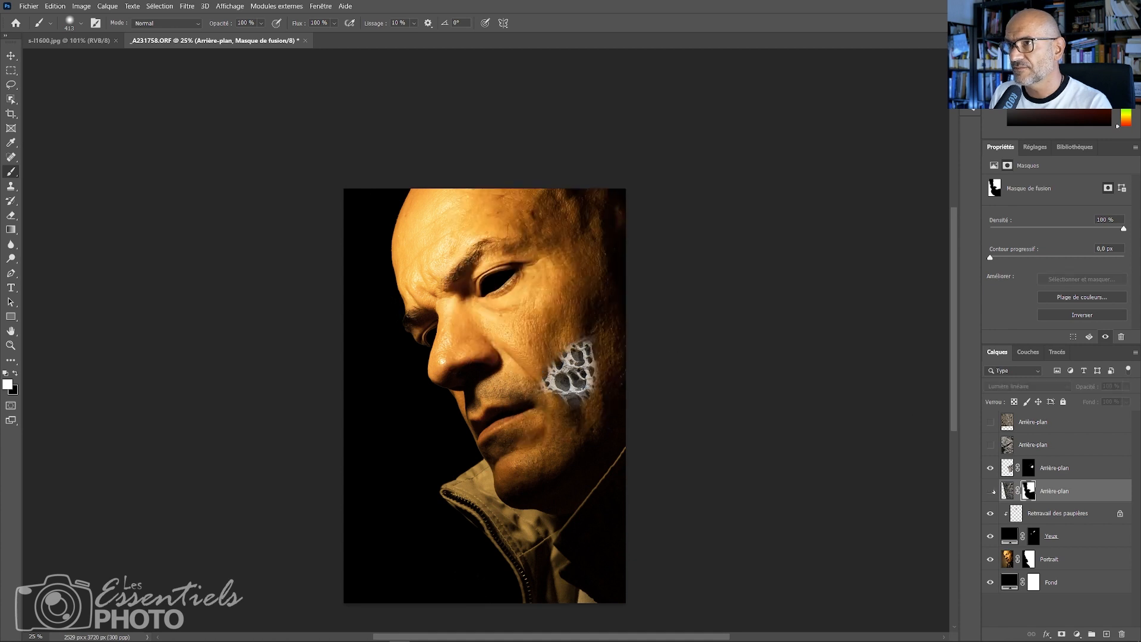
{"action": "left_click", "coordinate": [991, 468]}
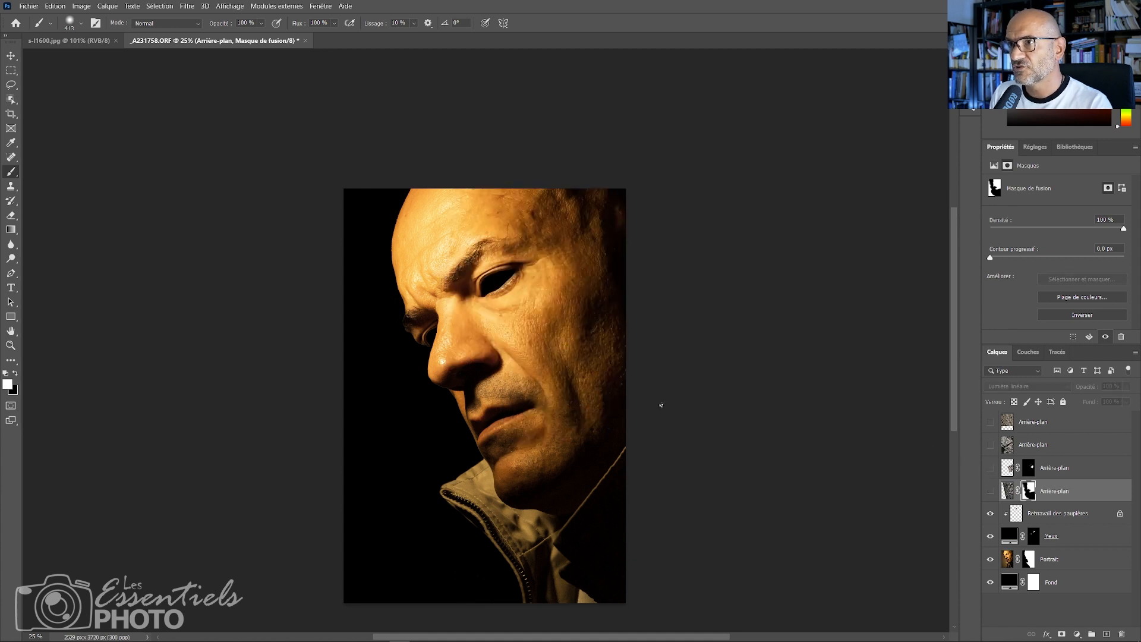
{"action": "left_click", "coordinate": [990, 491]}
{"action": "key", "text": "x"}
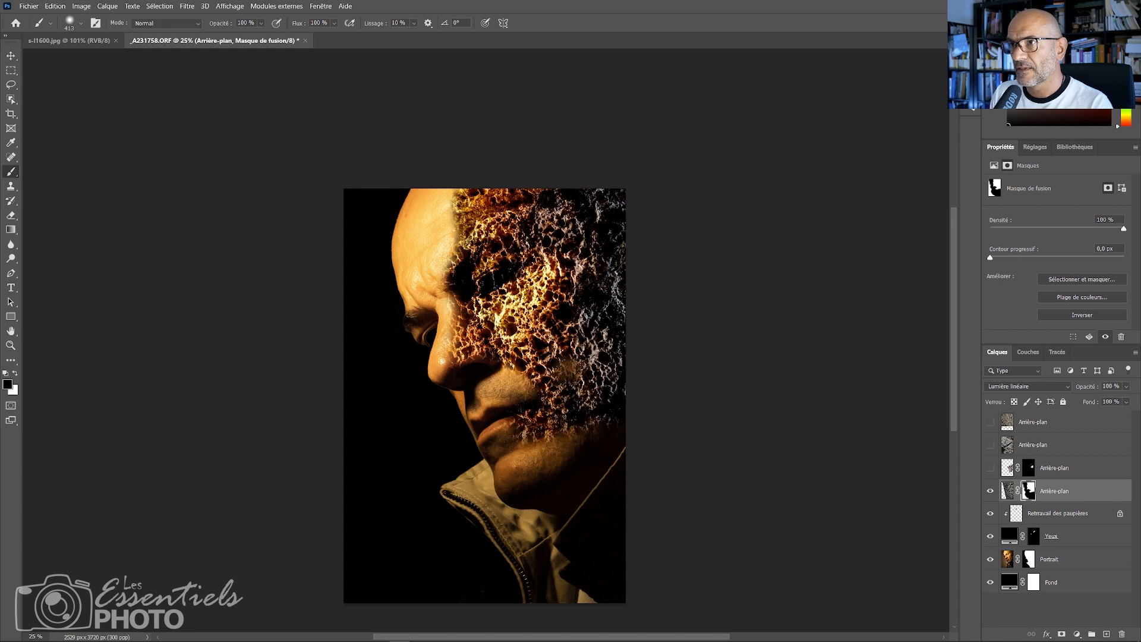
{"action": "mouse_move", "coordinate": [573, 359]}
{"action": "left_mouse_down"}
{"action": "mouse_move", "coordinate": [552, 375]}
{"action": "mouse_move", "coordinate": [562, 371]}
{"action": "left_mouse_up"}
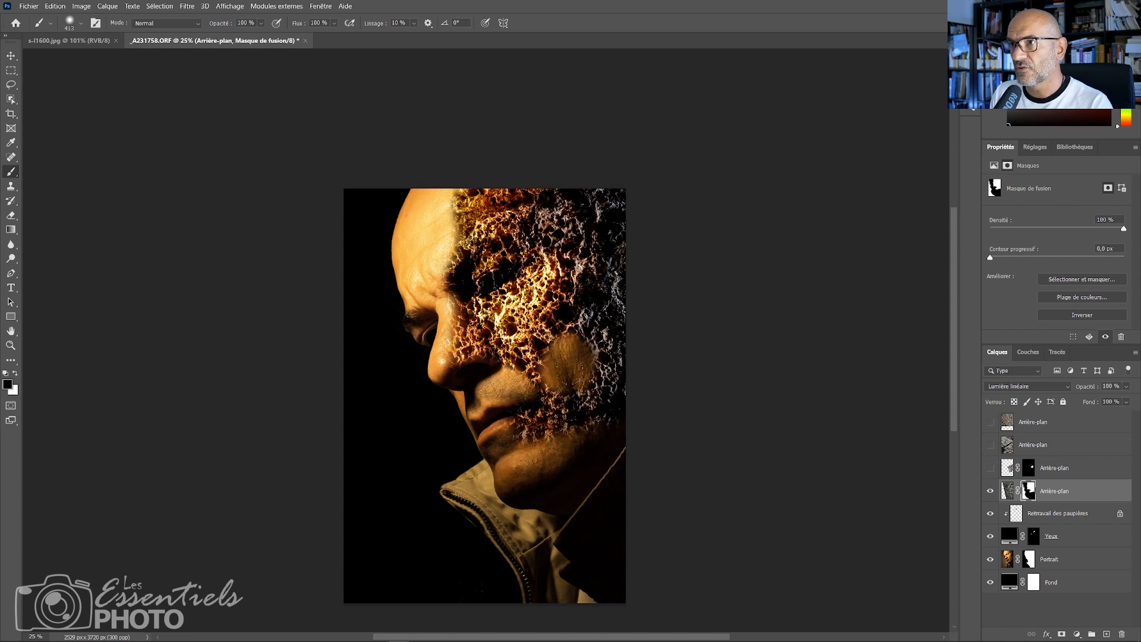
{"action": "left_click", "coordinate": [990, 468]}
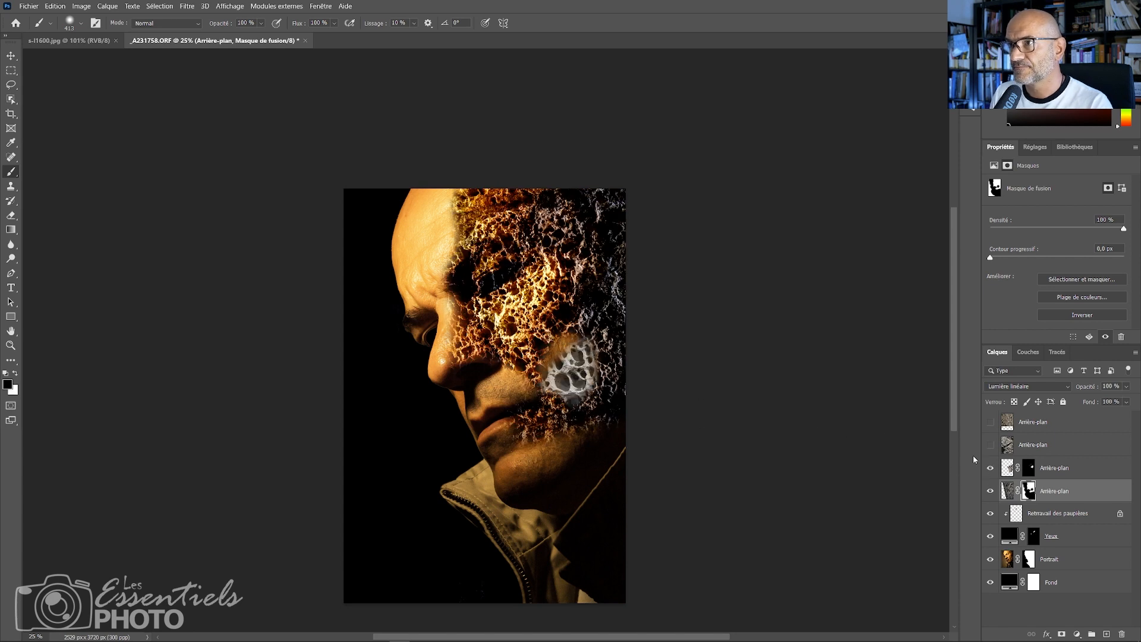
{"action": "key", "text": "x"}
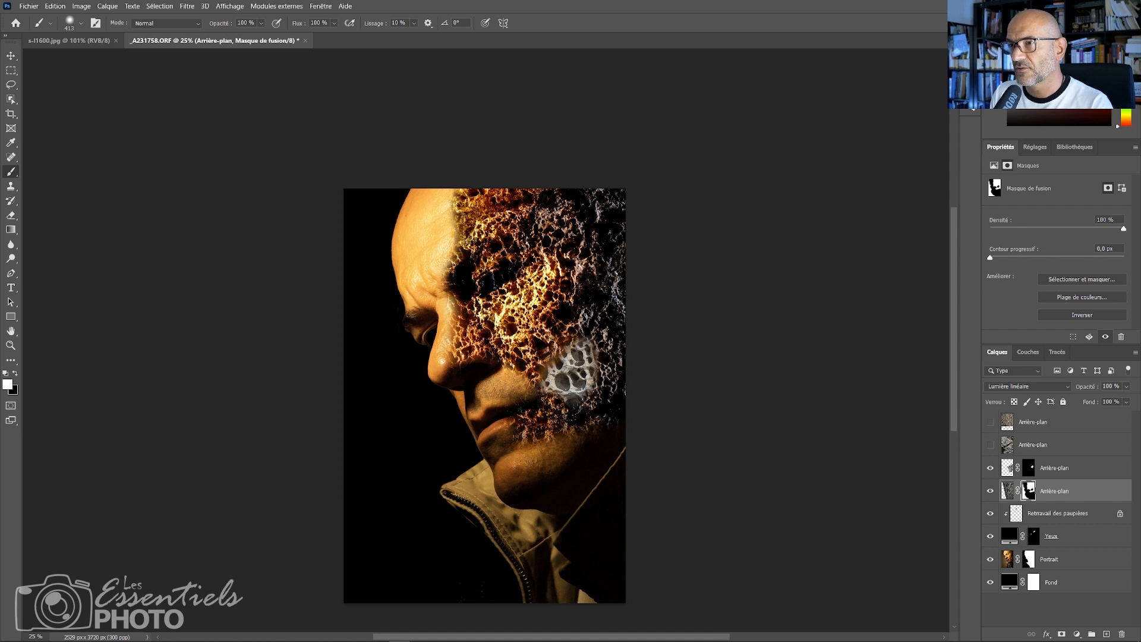
Set the honeycomb texture layer's blend mode to Lumière linéaire
{"action": "left_click", "coordinate": [1055, 467]}
{"action": "left_click", "coordinate": [1056, 468]}
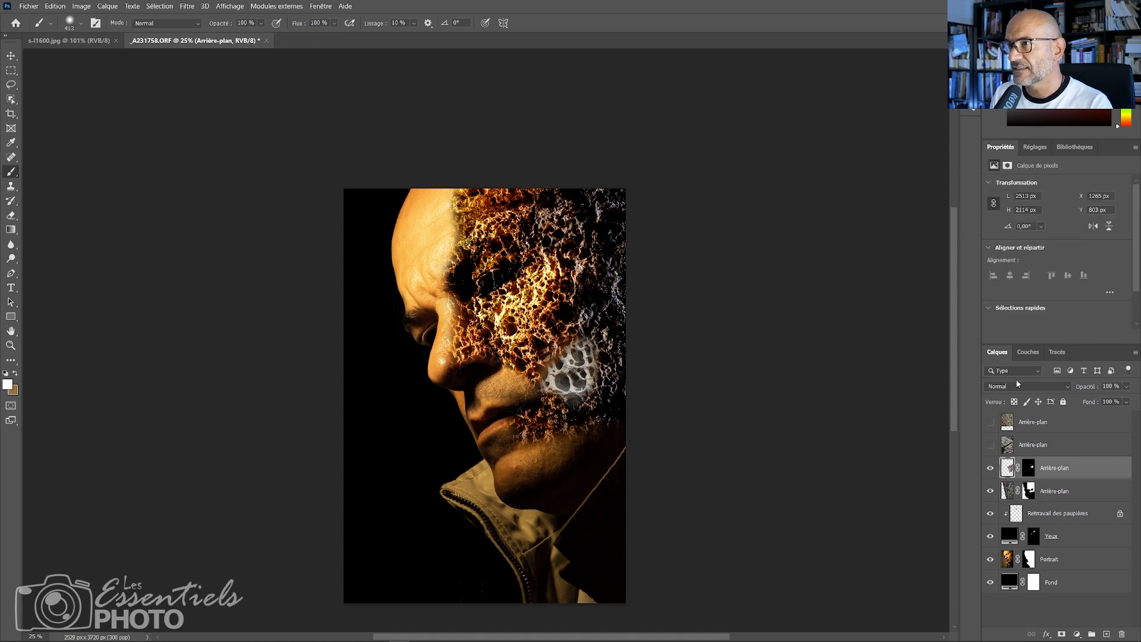
{"action": "left_click", "coordinate": [1028, 386]}
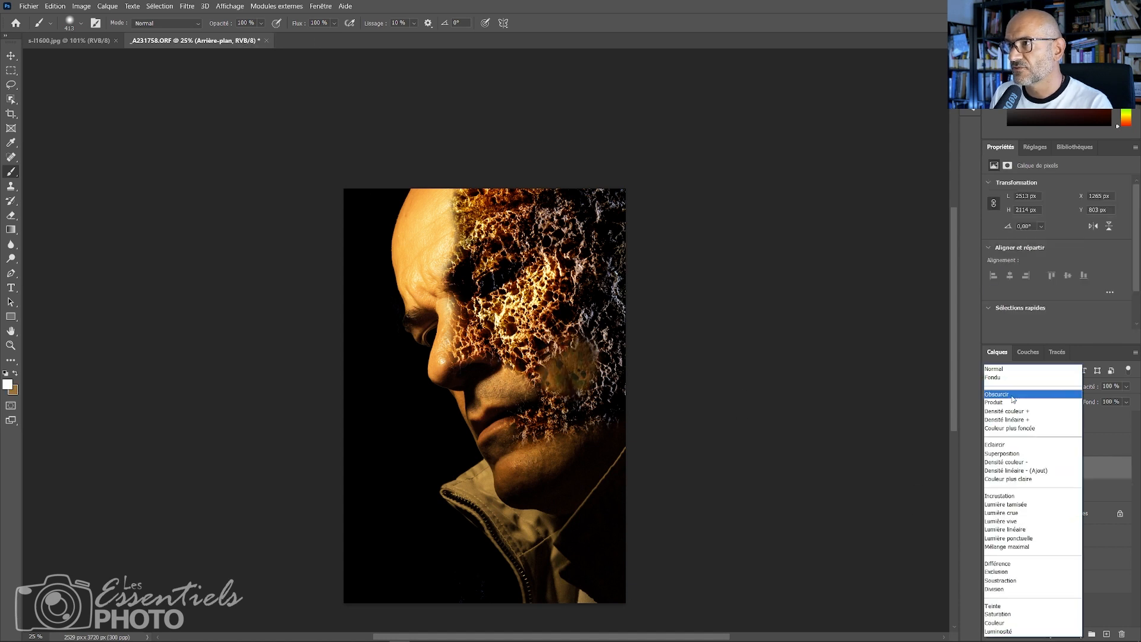
{"action": "left_click", "coordinate": [1020, 530]}
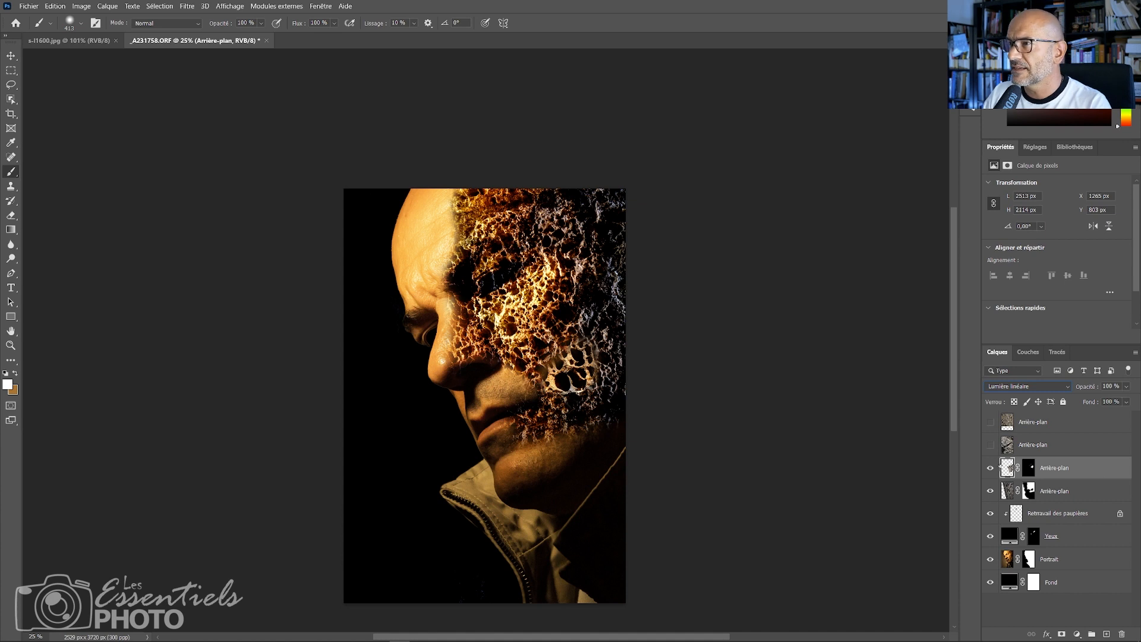
Hide the honeycomb layer and compare the portrait with the lower rock texture hidden and shown
{"action": "left_click", "coordinate": [990, 468]}
{"action": "left_click", "coordinate": [991, 491]}
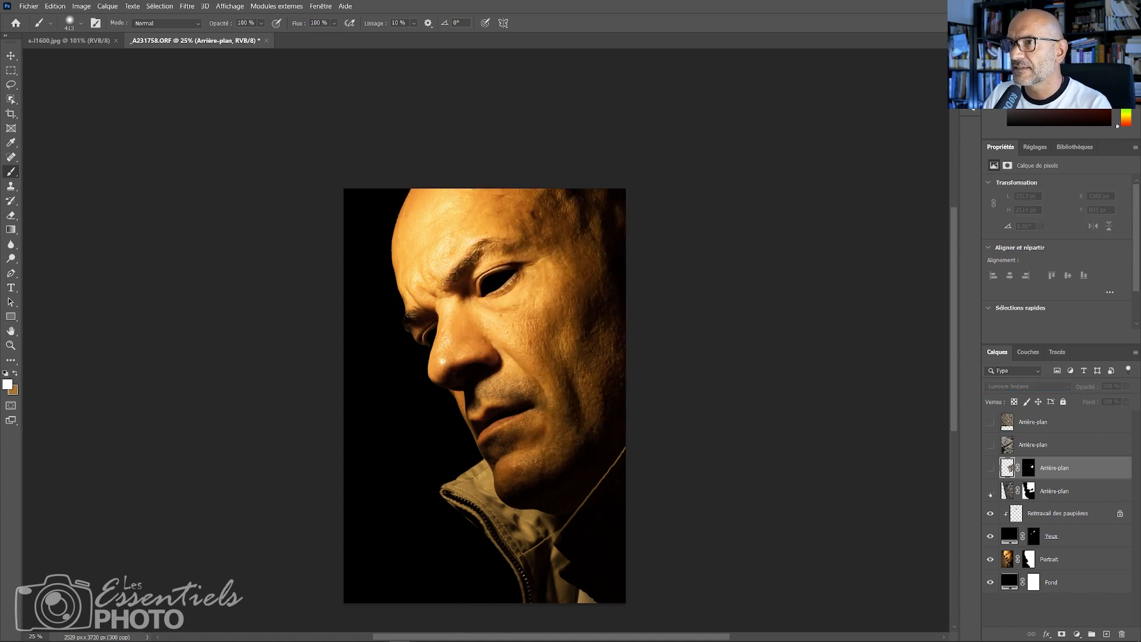
{"action": "left_click", "coordinate": [990, 491]}
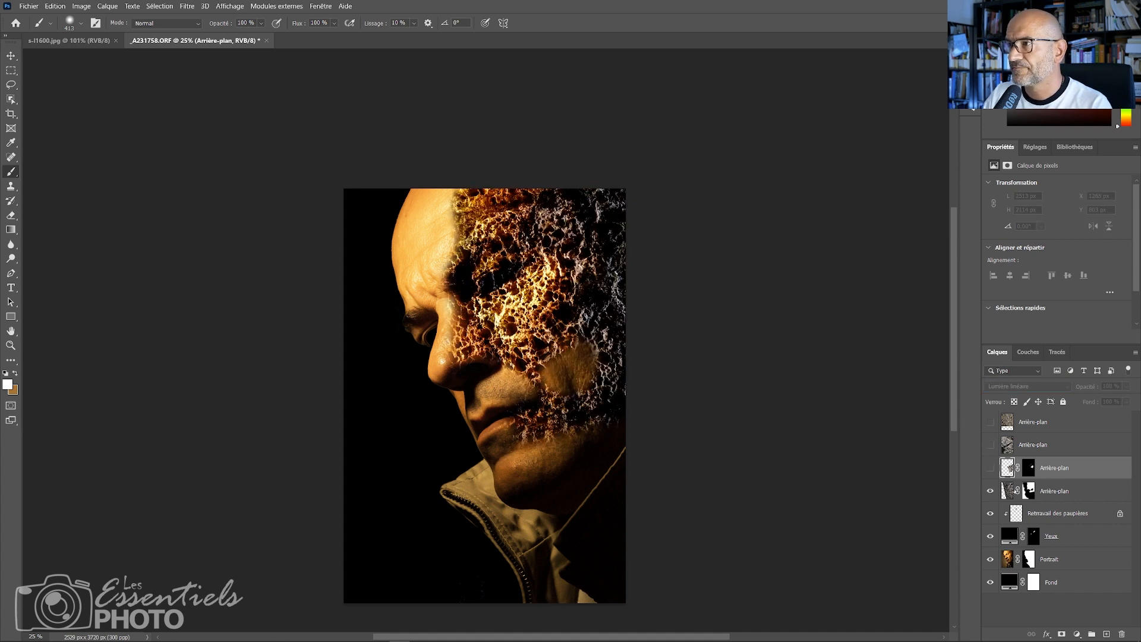
In the lower rock texture layer's blending options, split the Ce calque highlight limit to 83 / 156 and apply it
{"action": "left_click", "coordinate": [1008, 491]}
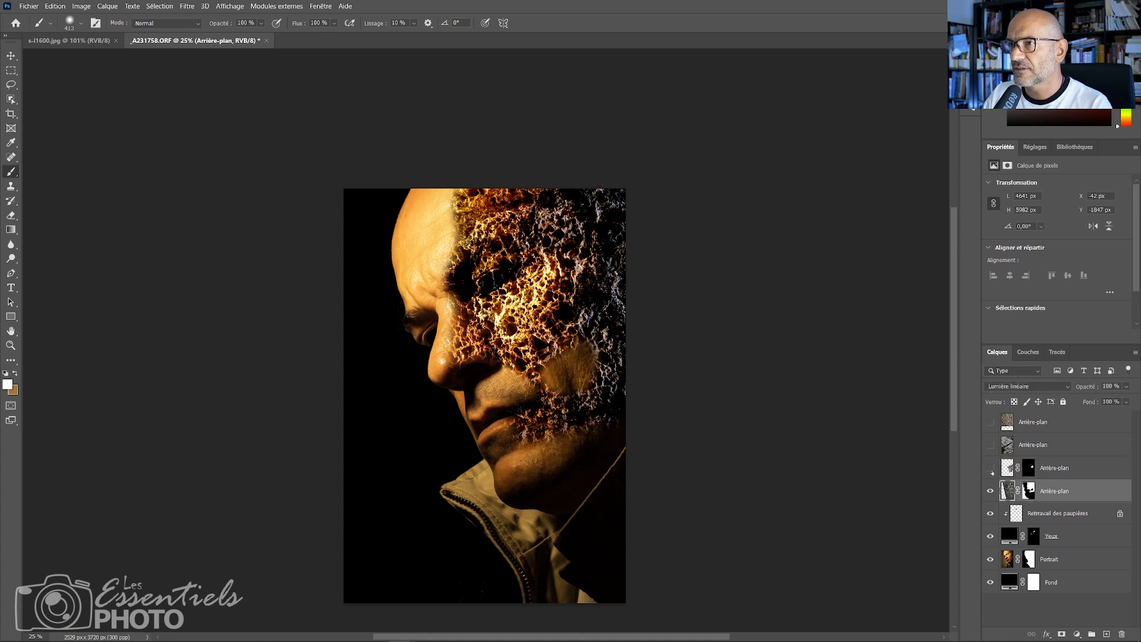
{"action": "double_click", "coordinate": [1082, 492]}
{"action": "left_click_drag", "start_coordinate": [340, 189], "coordinate": [608, 223]}
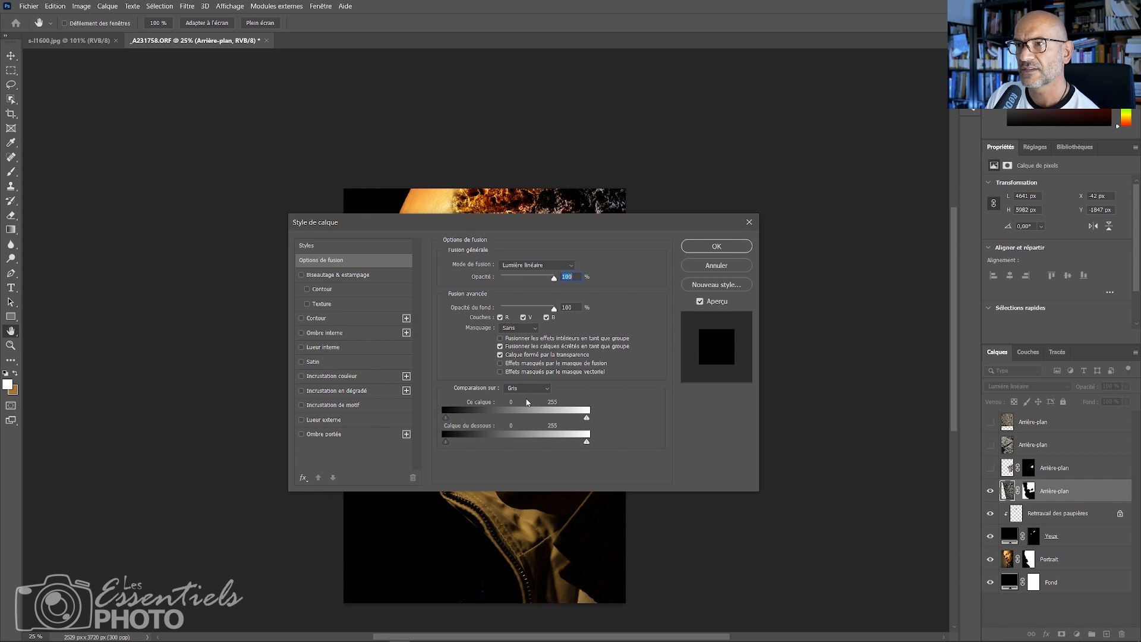
{"action": "left_click_drag", "start_coordinate": [674, 221], "coordinate": [949, 156]}
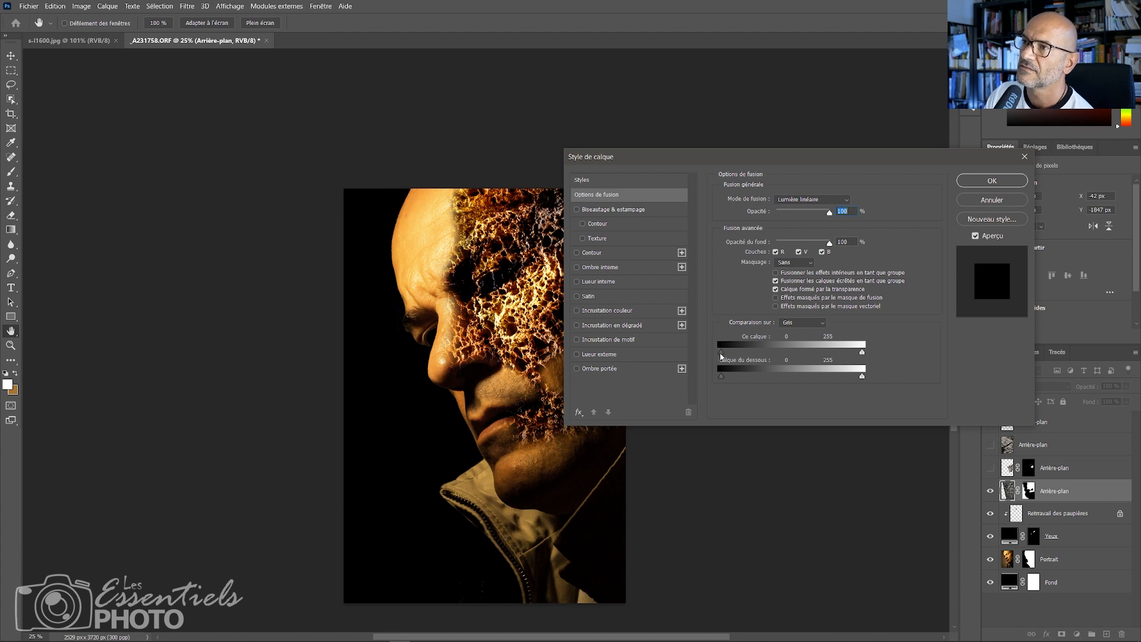
{"action": "mouse_move", "coordinate": [721, 353]}
{"action": "left_mouse_down"}
{"action": "mouse_move", "coordinate": [734, 352]}
{"action": "mouse_move", "coordinate": [718, 352]}
{"action": "left_mouse_up"}
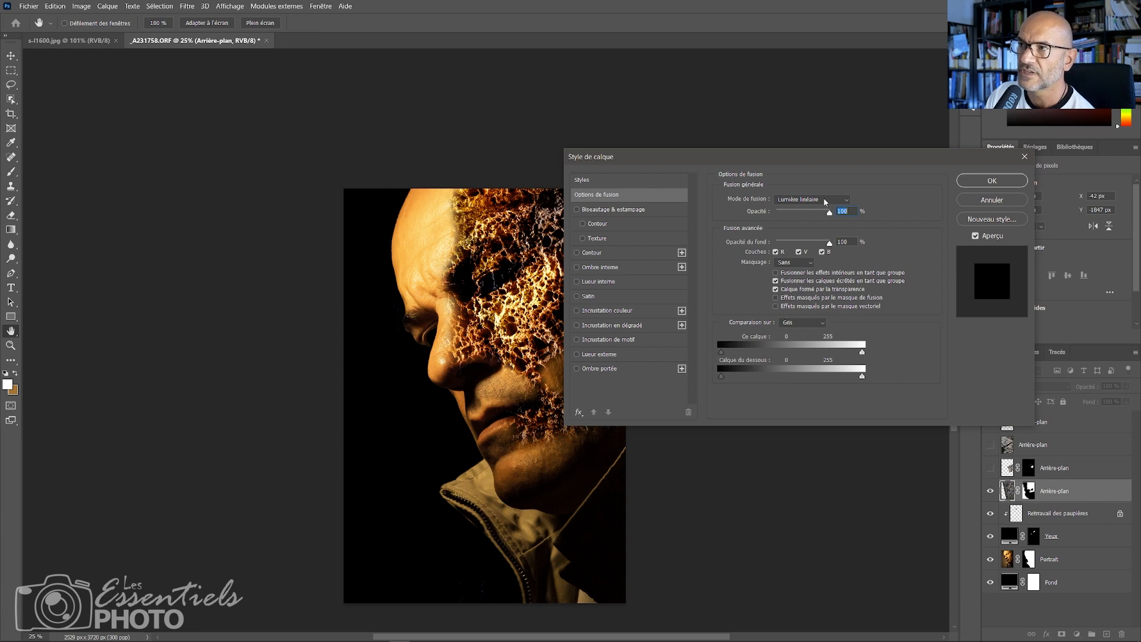
{"action": "left_click_drag", "start_coordinate": [830, 160], "coordinate": [894, 152]}
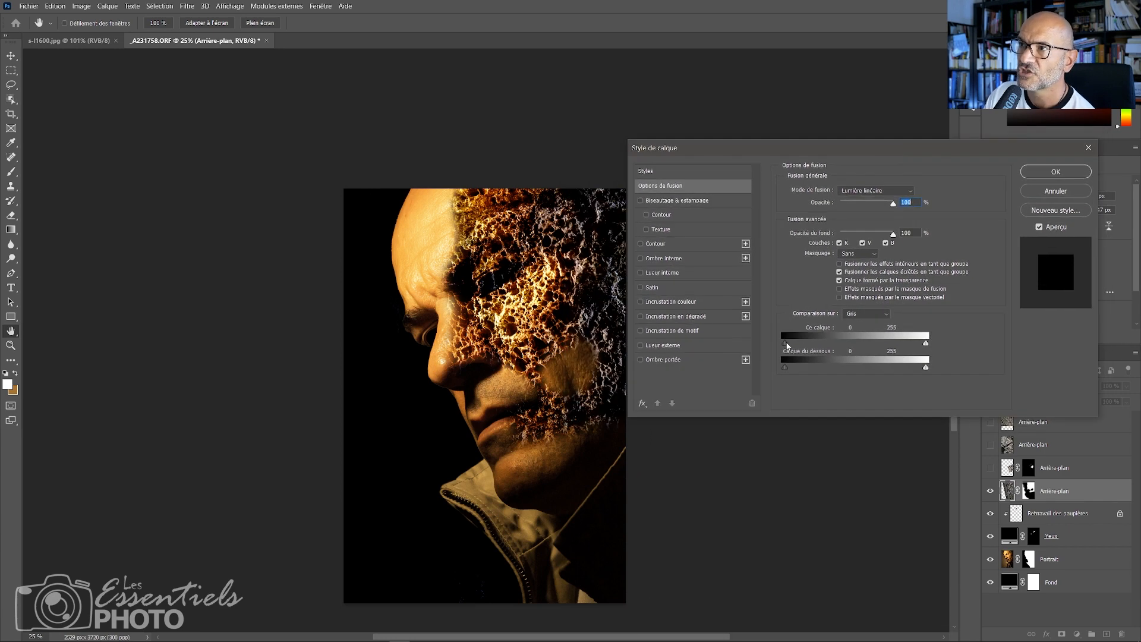
{"action": "mouse_move", "coordinate": [785, 343]}
{"action": "left_mouse_down"}
{"action": "mouse_move", "coordinate": [827, 347]}
{"action": "mouse_move", "coordinate": [771, 345]}
{"action": "mouse_move", "coordinate": [830, 348]}
{"action": "mouse_move", "coordinate": [777, 347]}
{"action": "left_mouse_up"}
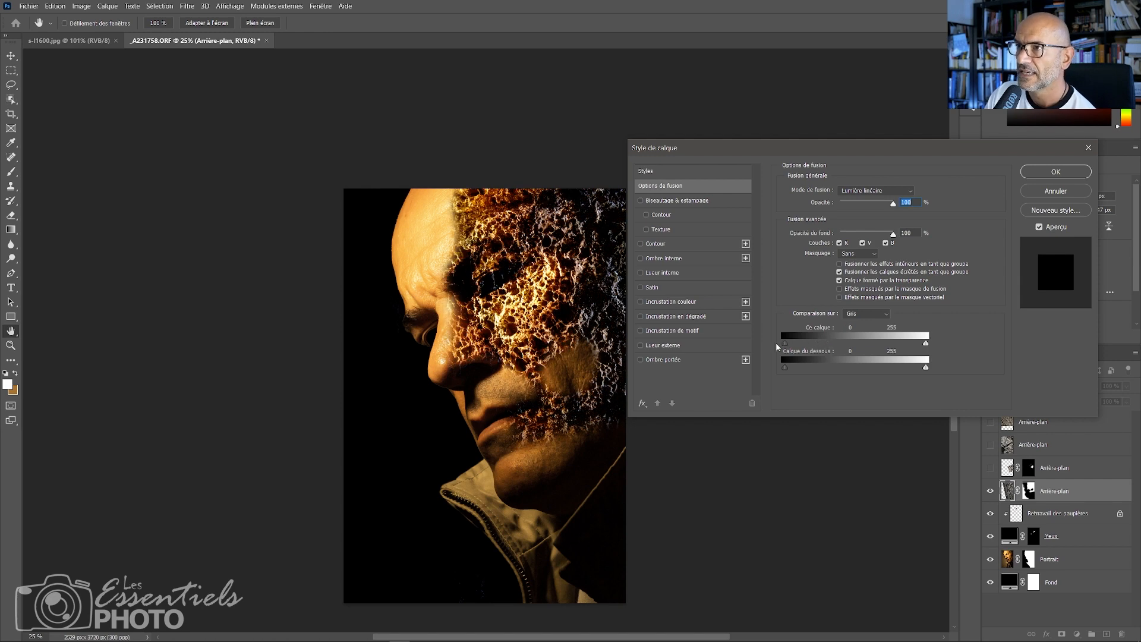
{"action": "mouse_move", "coordinate": [925, 342]}
{"action": "left_mouse_down"}
{"action": "mouse_move", "coordinate": [854, 345]}
{"action": "mouse_move", "coordinate": [943, 347]}
{"action": "left_mouse_up"}
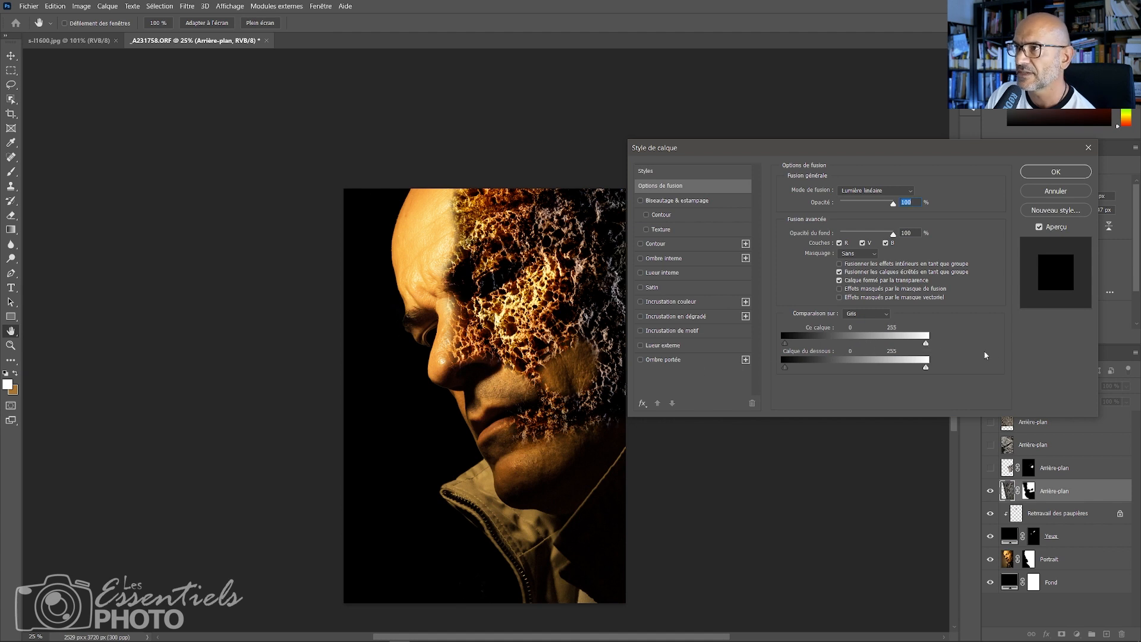
{"action": "left_click_drag", "start_coordinate": [928, 346], "coordinate": [852, 344]}
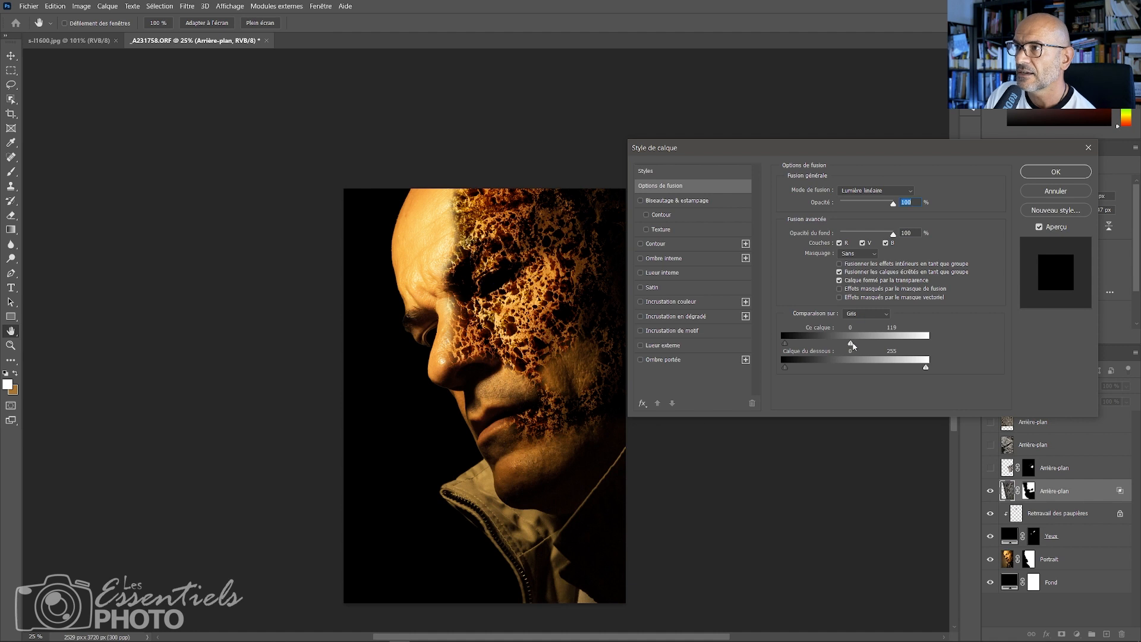
{"action": "key", "text": "alt"}
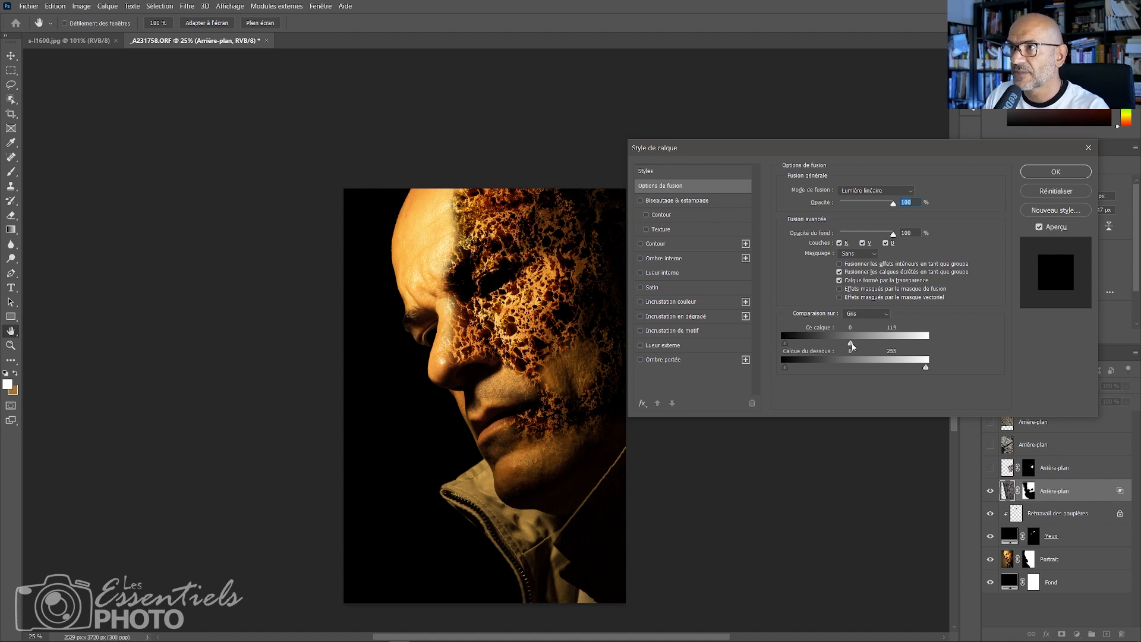
{"action": "mouse_move", "coordinate": [852, 346]}
{"action": "left_mouse_down"}
{"action": "mouse_move", "coordinate": [889, 344]}
{"action": "mouse_move", "coordinate": [830, 343]}
{"action": "mouse_move", "coordinate": [886, 345]}
{"action": "mouse_move", "coordinate": [872, 344]}
{"action": "left_mouse_up"}
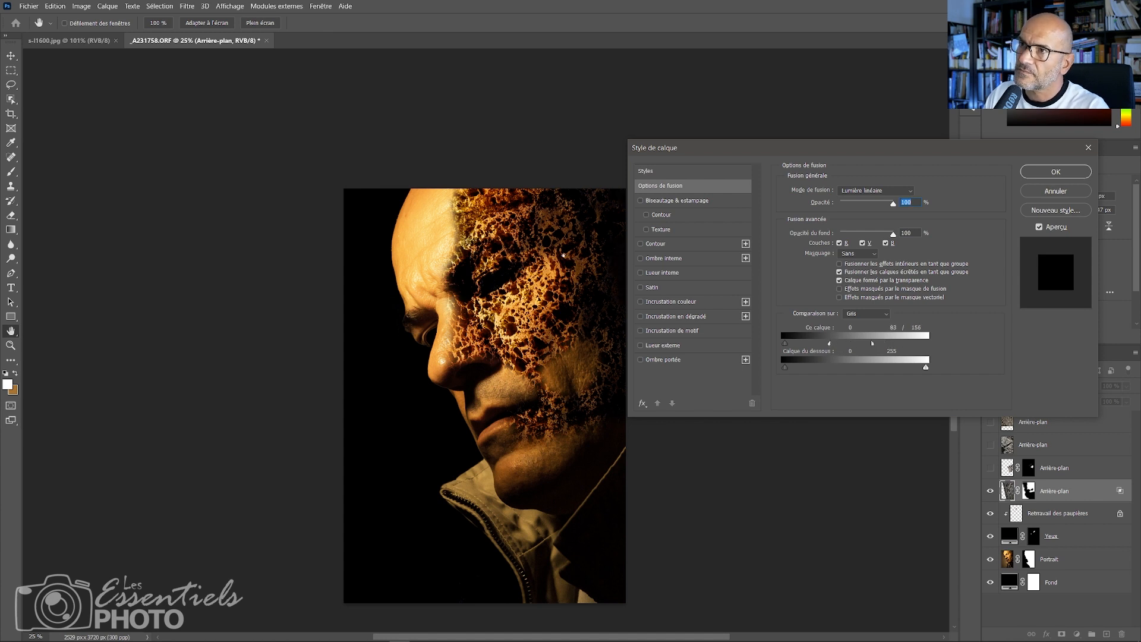
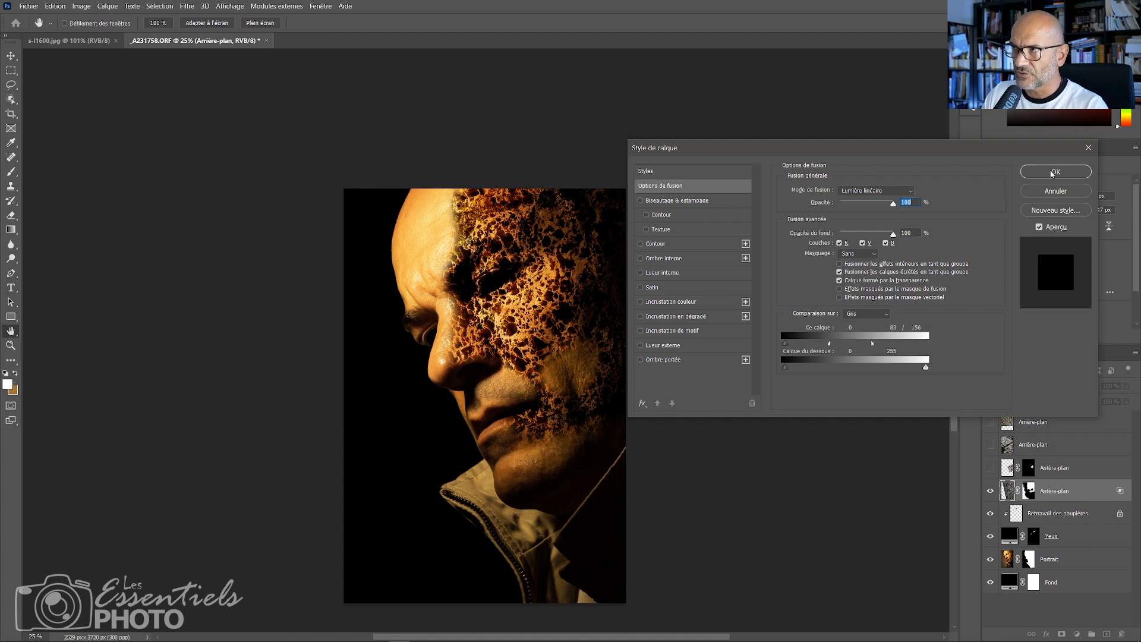
{"action": "left_click", "coordinate": [1055, 172]}
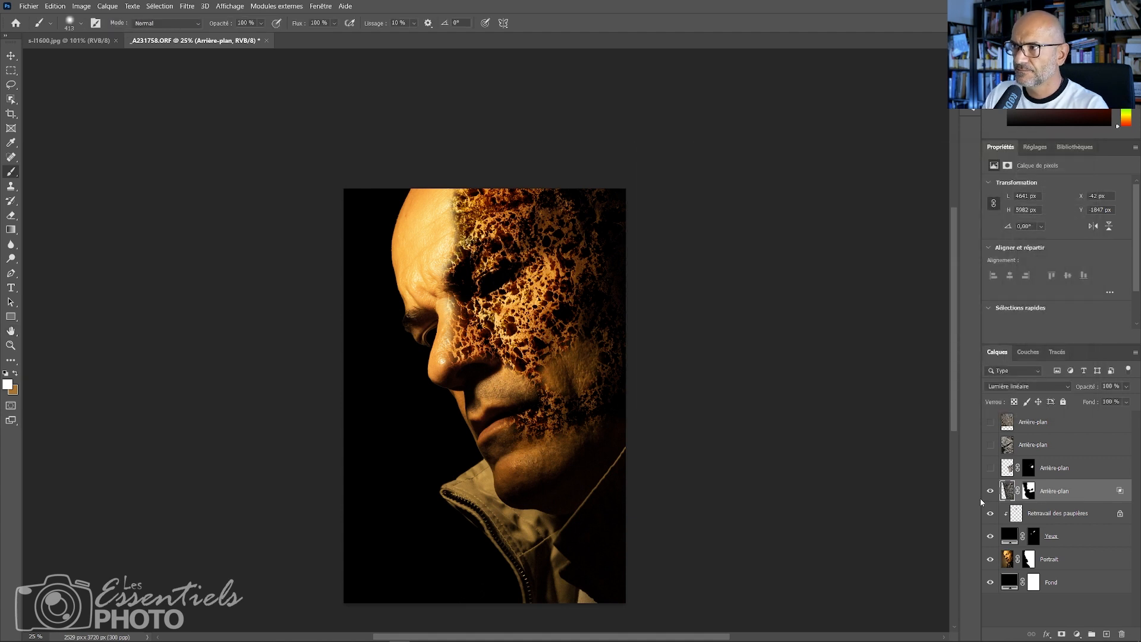
Compare the face with the lower rock texture hidden and shown, and show the honeycomb layer again, toggling it for comparison
{"action": "left_click", "coordinate": [991, 491]}
{"action": "left_click", "coordinate": [991, 491]}
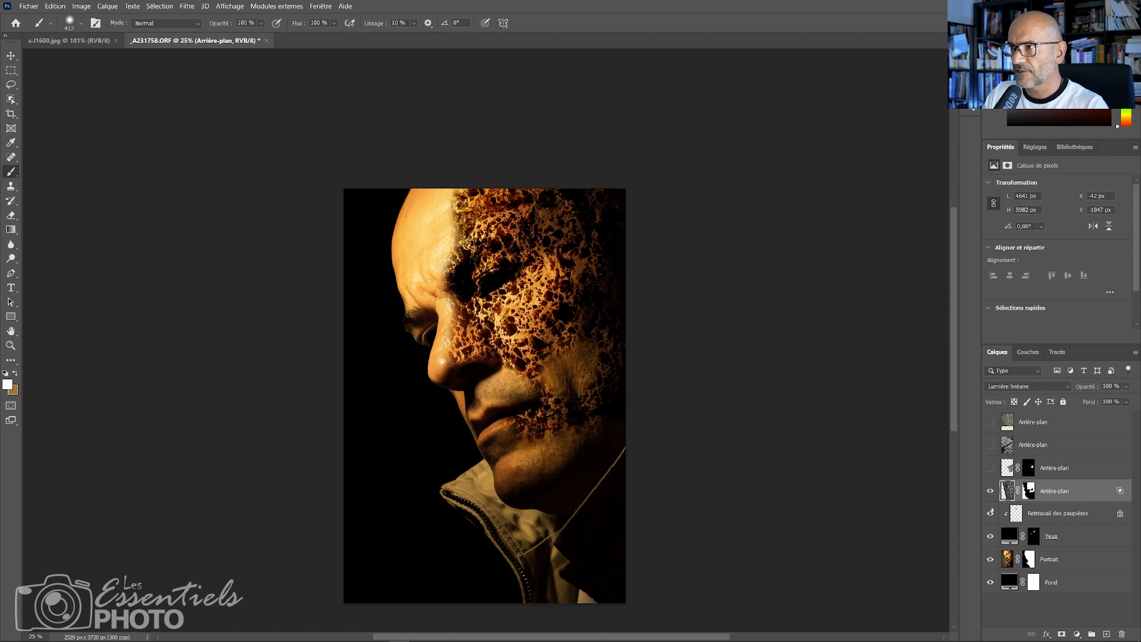
{"action": "left_click", "coordinate": [990, 468]}
{"action": "left_click", "coordinate": [1056, 468]}
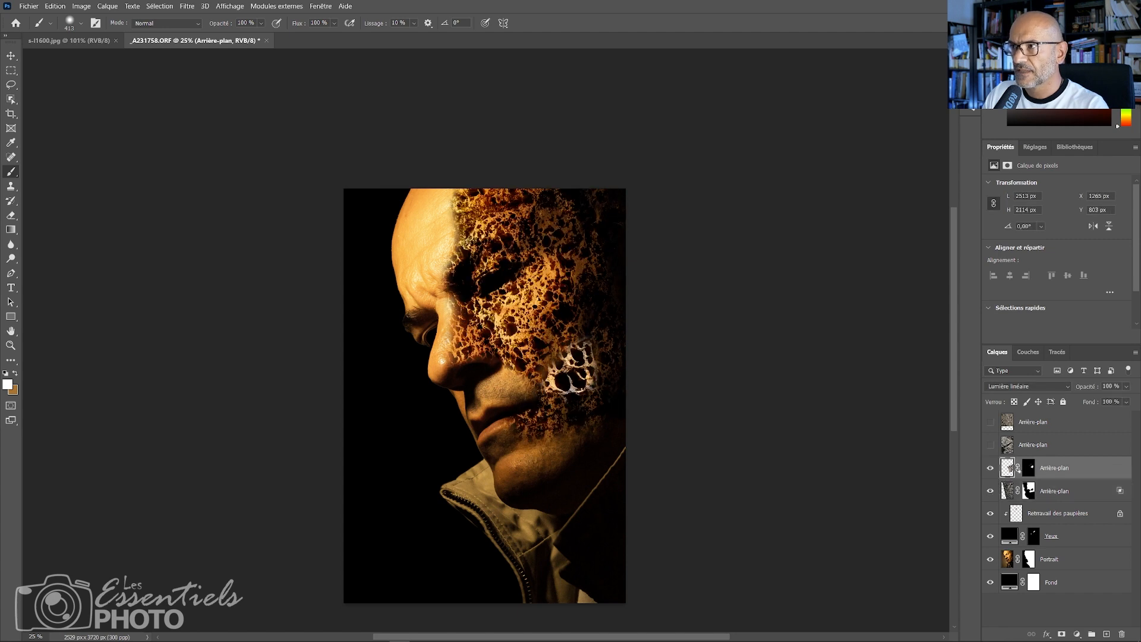
{"action": "left_click", "coordinate": [990, 468]}
{"action": "left_click", "coordinate": [990, 468]}
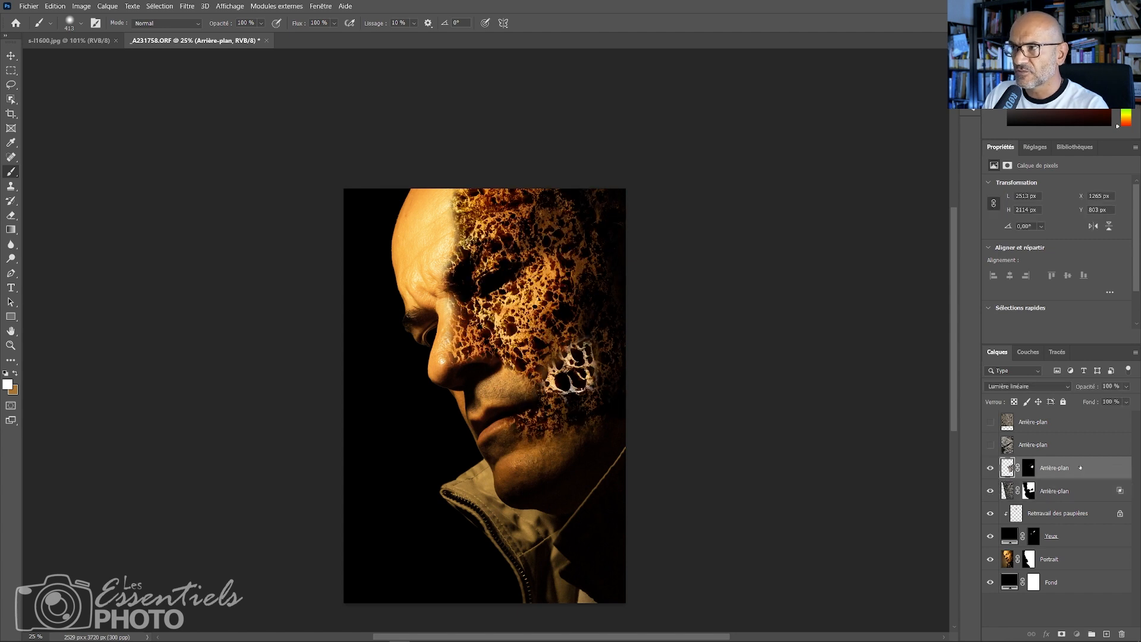
In the honeycomb layer's blending options, split the Ce calque highlight limit to 130 / 206 and apply it
{"action": "double_click", "coordinate": [1080, 467]}
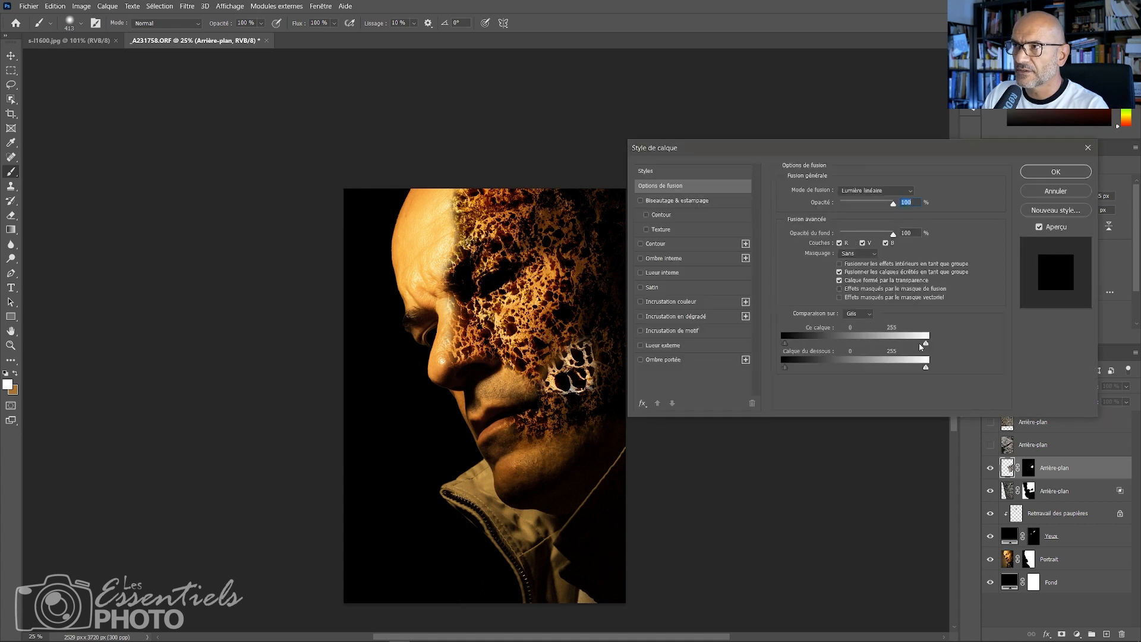
{"action": "left_click_drag", "start_coordinate": [926, 344], "coordinate": [848, 345]}
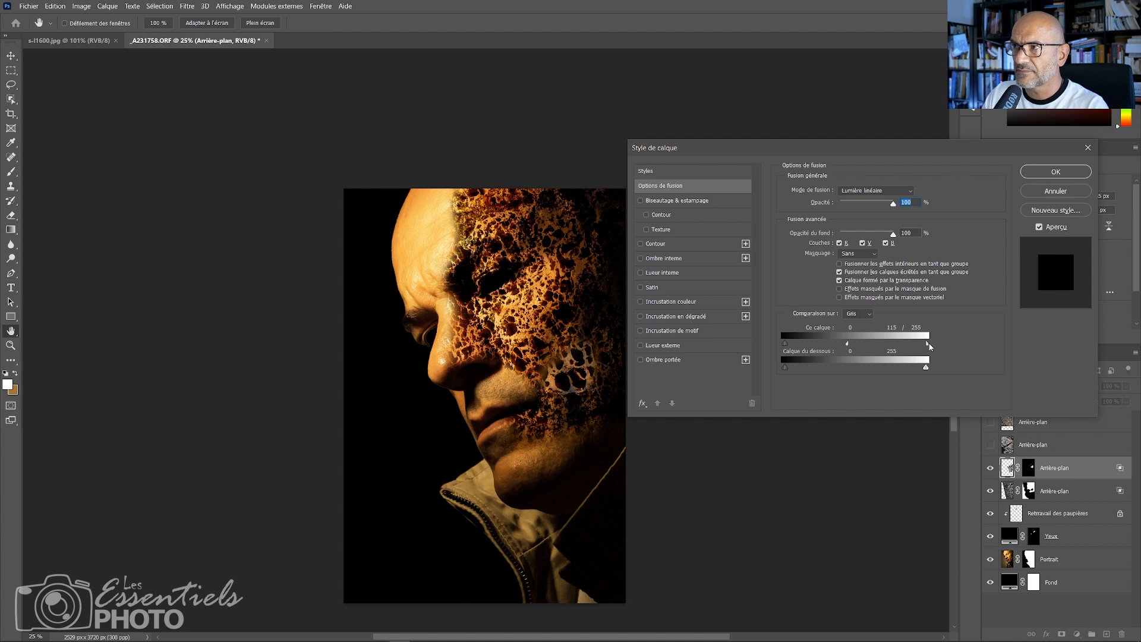
{"action": "left_click_drag", "start_coordinate": [928, 345], "coordinate": [856, 345]}
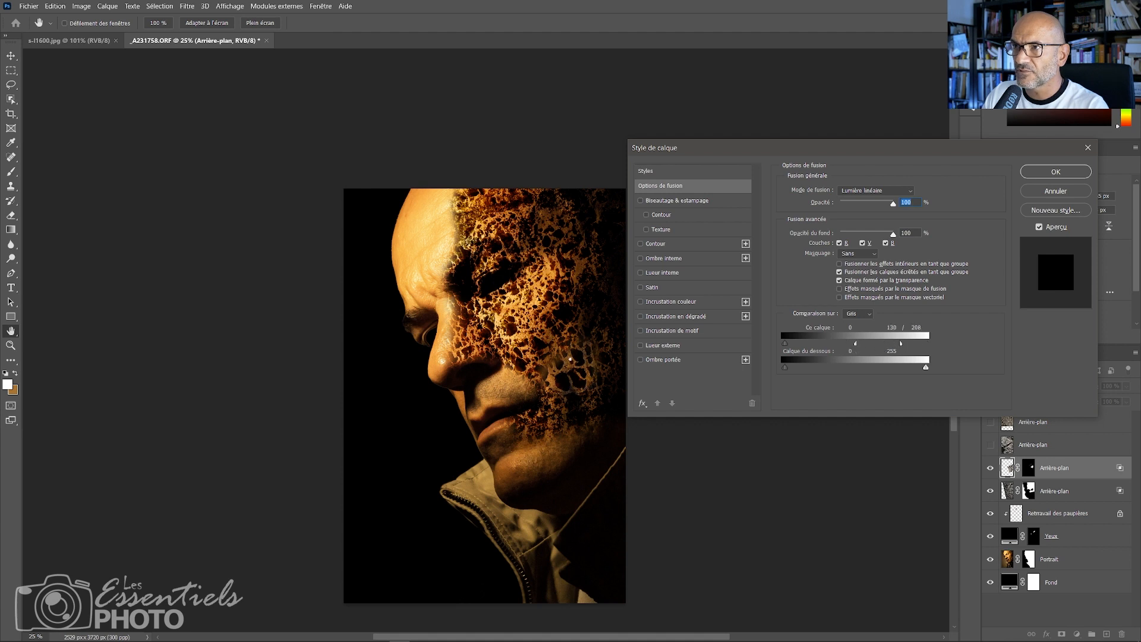
{"action": "left_click", "coordinate": [1056, 171]}
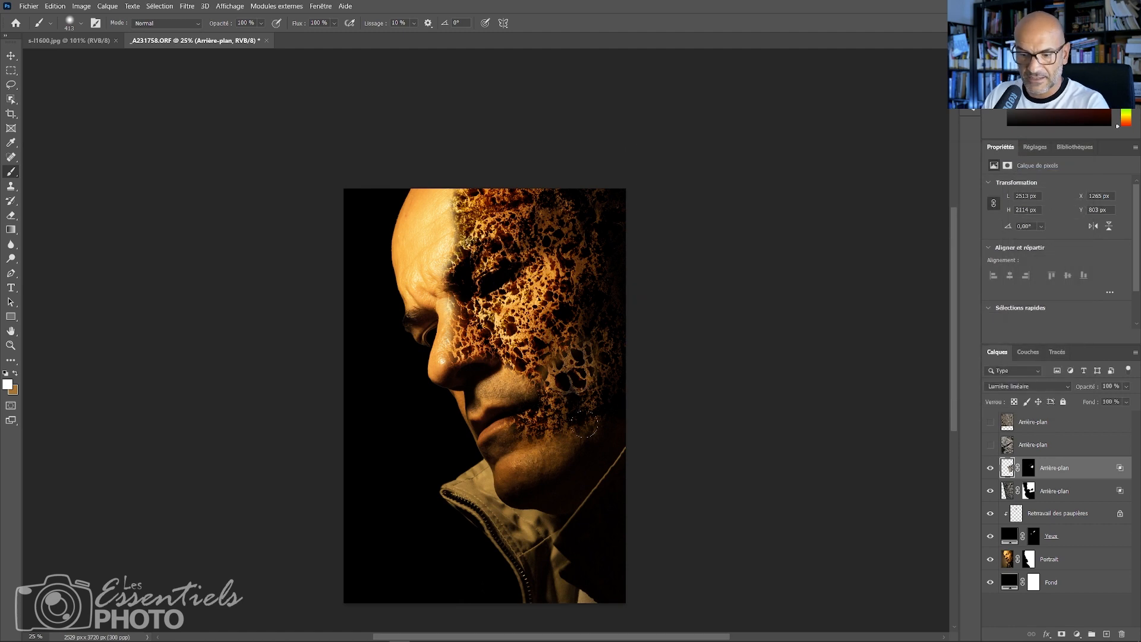
Paint black on the lower rock texture's mask along the upper and nose-side edges of the honeycomb patch with a 70 px brush
{"action": "key", "text": "z"}
{"action": "left_click_drag", "start_coordinate": [582, 424], "coordinate": [597, 395]}
{"action": "left_click_drag", "start_coordinate": [585, 400], "coordinate": [574, 297]}
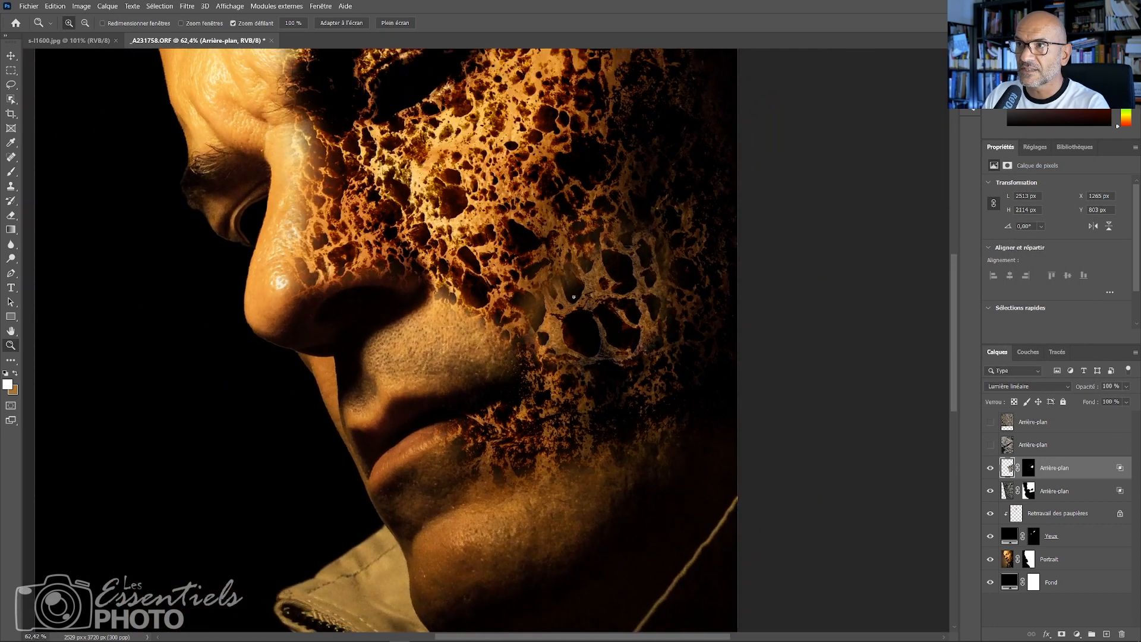
{"action": "left_click_drag", "start_coordinate": [604, 346], "coordinate": [613, 292]}
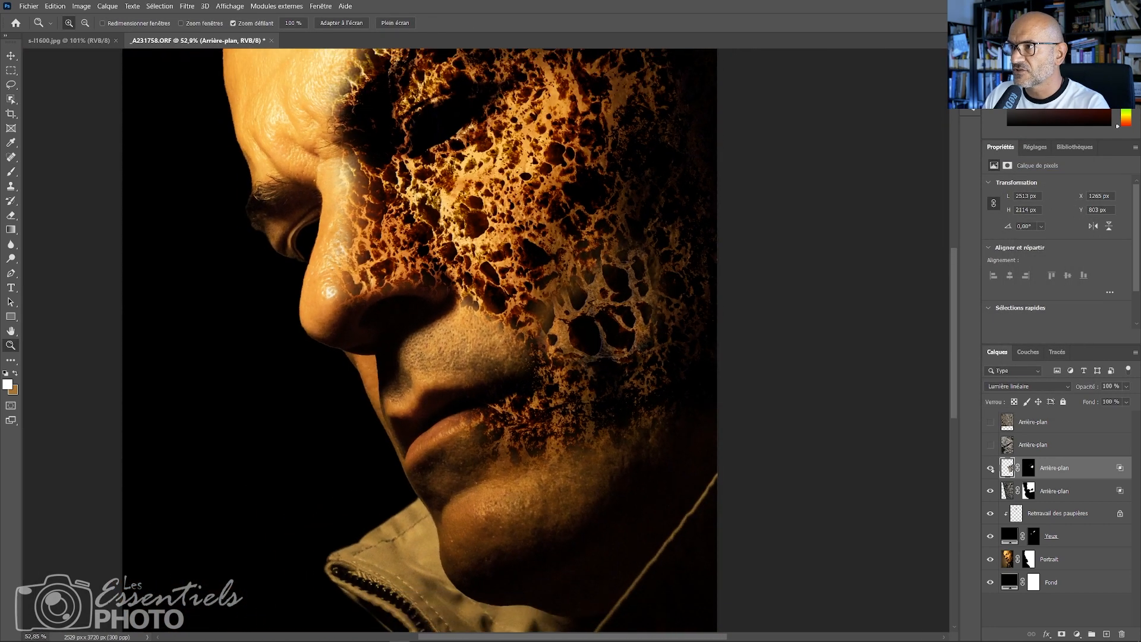
{"action": "left_click_drag", "start_coordinate": [609, 412], "coordinate": [591, 416]}
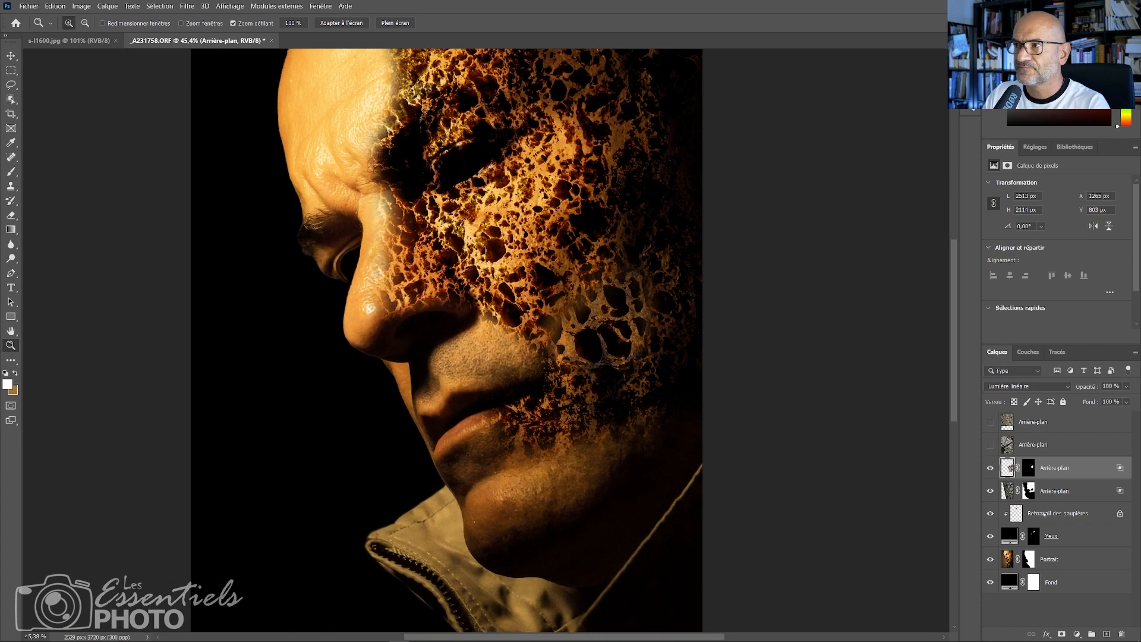
{"action": "left_click", "coordinate": [1029, 491]}
{"action": "key", "text": "b"}
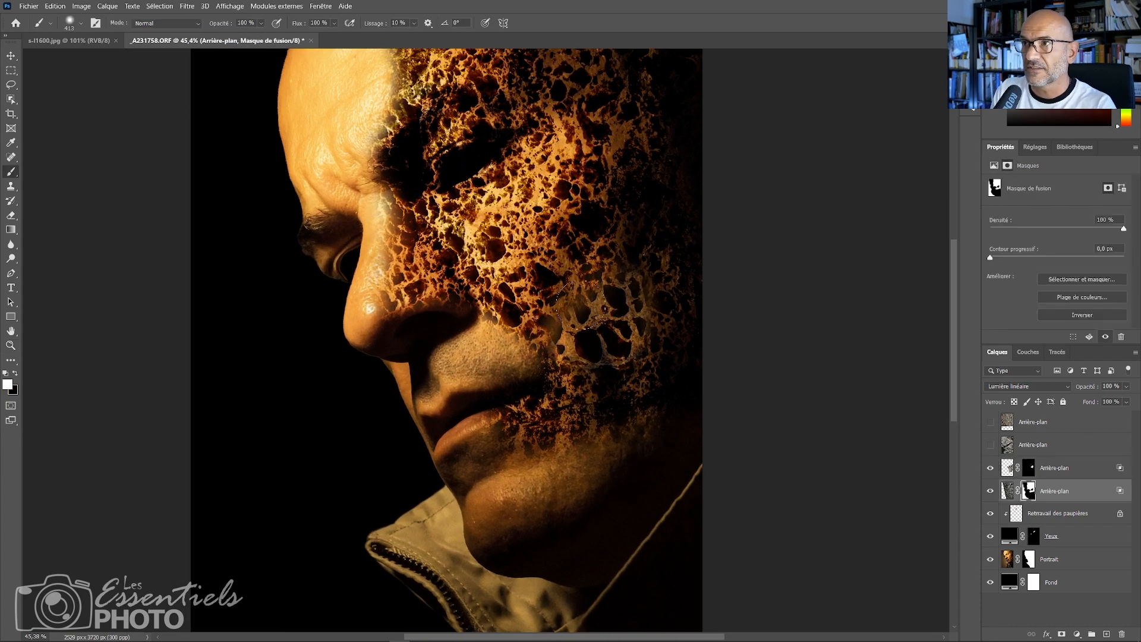
{"action": "mouse_move", "coordinate": [573, 341]}
{"action": "left_mouse_down"}
{"action": "mouse_move", "coordinate": [648, 342]}
{"action": "mouse_move", "coordinate": [621, 339]}
{"action": "left_mouse_up"}
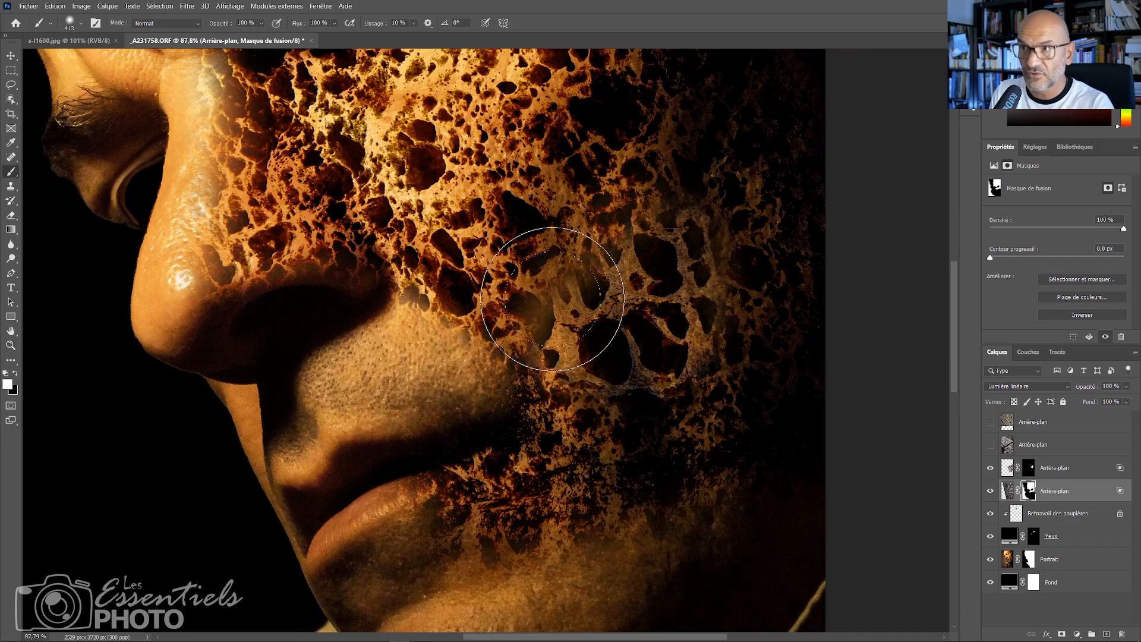
{"action": "mouse_move", "coordinate": [563, 305]}
{"action": "left_mouse_down"}
{"action": "mouse_move", "coordinate": [525, 323]}
{"action": "mouse_move", "coordinate": [474, 324]}
{"action": "left_mouse_up"}
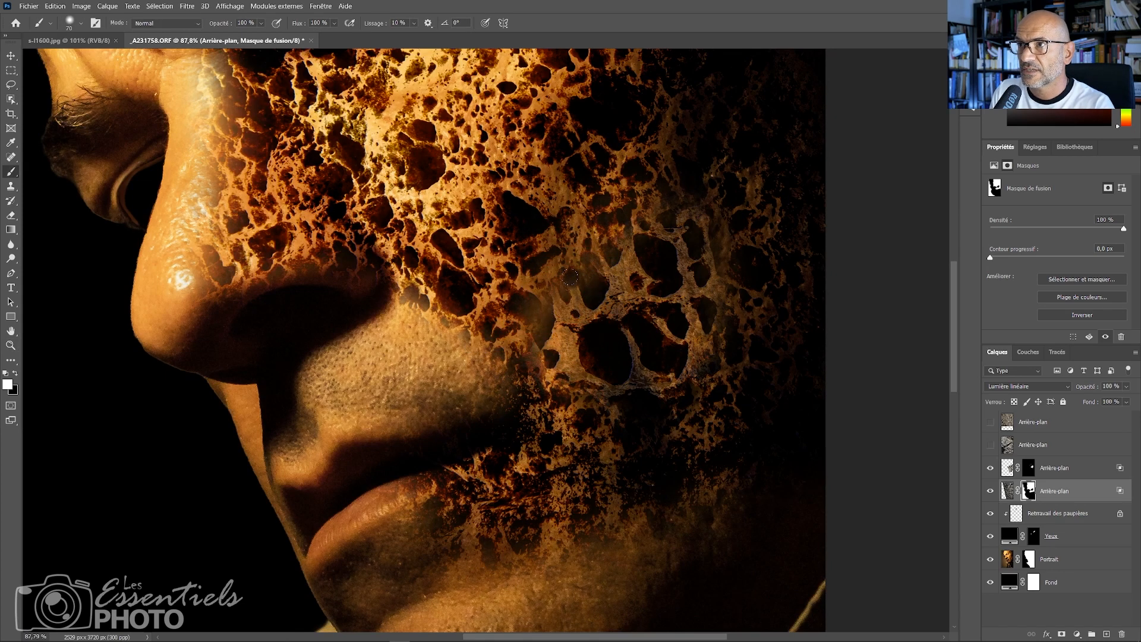
{"action": "key", "text": "x"}
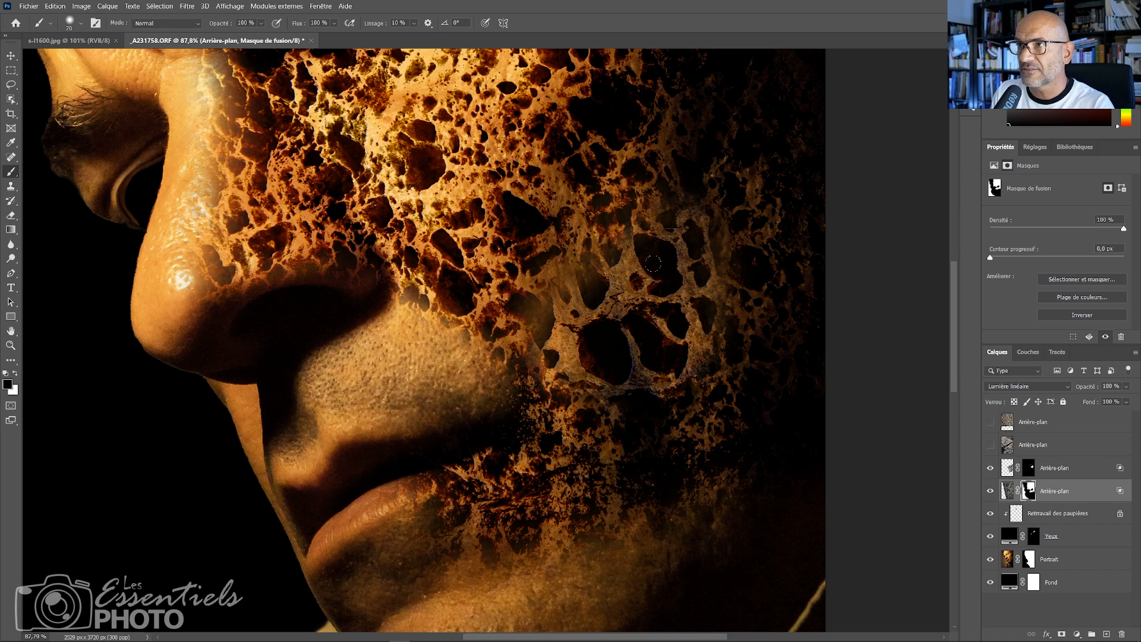
{"action": "mouse_move", "coordinate": [608, 258]}
{"action": "left_mouse_down"}
{"action": "mouse_move", "coordinate": [578, 230]}
{"action": "mouse_move", "coordinate": [569, 267]}
{"action": "mouse_move", "coordinate": [574, 254]}
{"action": "mouse_move", "coordinate": [611, 257]}
{"action": "mouse_move", "coordinate": [623, 213]}
{"action": "mouse_move", "coordinate": [624, 225]}
{"action": "mouse_move", "coordinate": [668, 222]}
{"action": "left_mouse_up"}
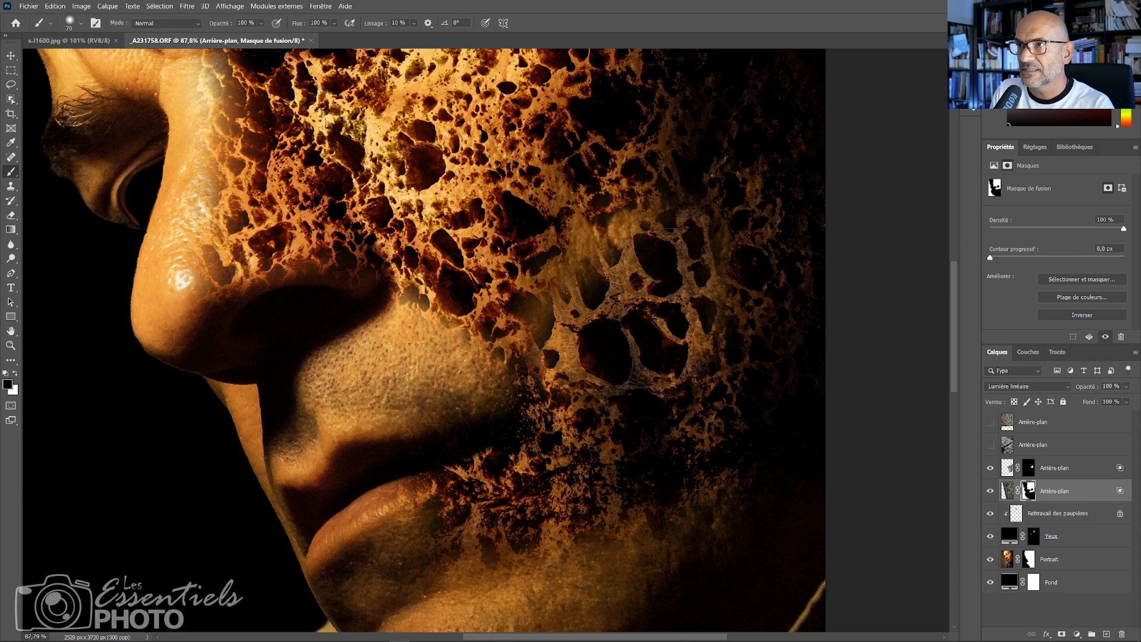
{"action": "mouse_move", "coordinate": [569, 286]}
{"action": "left_mouse_down"}
{"action": "mouse_move", "coordinate": [562, 297]}
{"action": "mouse_move", "coordinate": [549, 261]}
{"action": "left_mouse_up"}
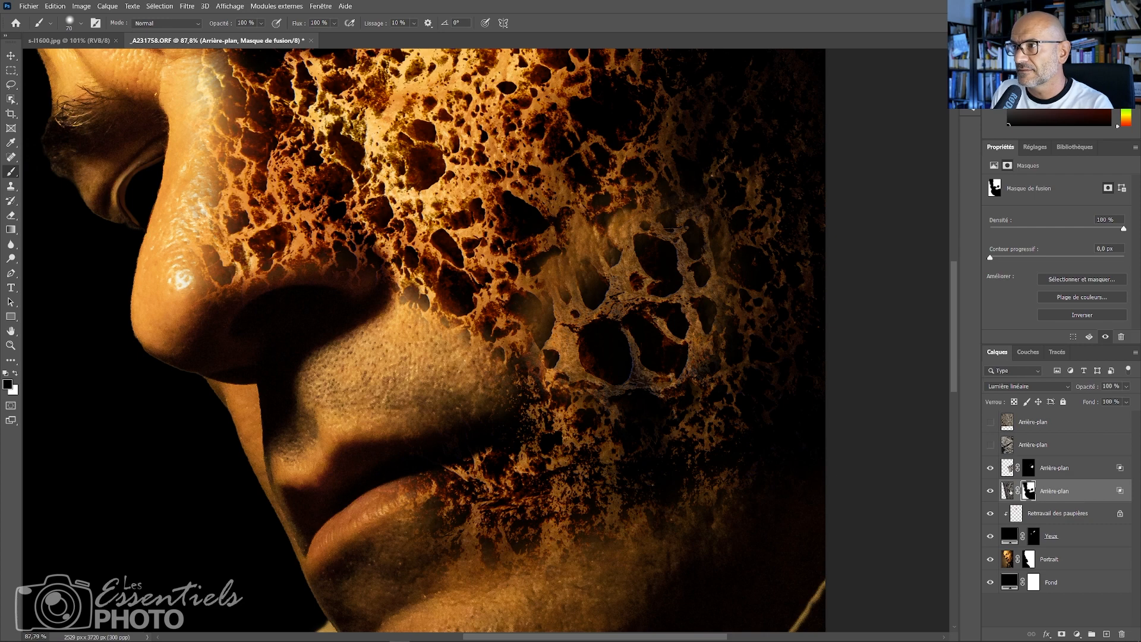
Paint white on the honeycomb layer's mask along the patch's nose-side edge to extend its holes into the surrounding texture
{"action": "left_click", "coordinate": [1027, 471]}
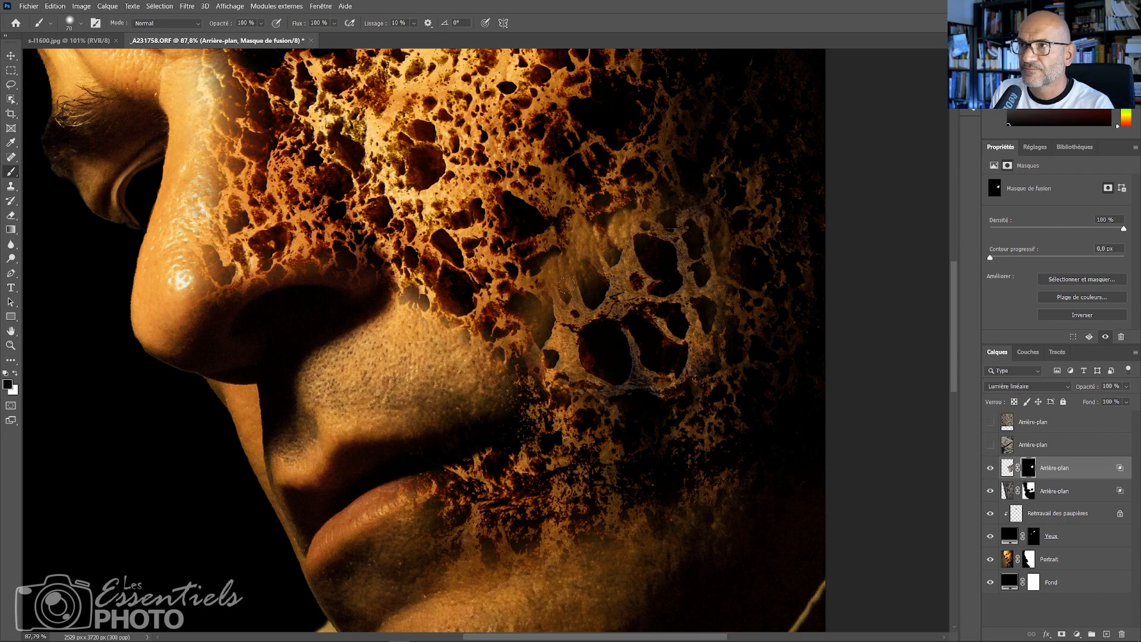
{"action": "key", "text": "x"}
{"action": "left_click_drag", "start_coordinate": [562, 302], "coordinate": [568, 275]}
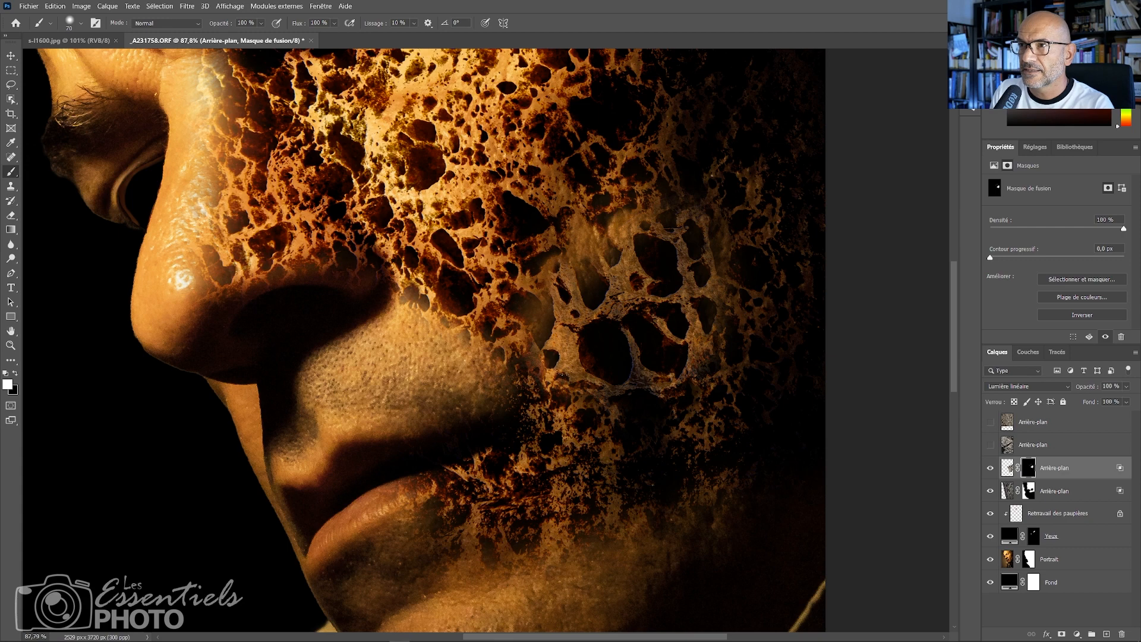
{"action": "mouse_move", "coordinate": [538, 356]}
{"action": "left_mouse_down"}
{"action": "mouse_move", "coordinate": [552, 296]}
{"action": "mouse_move", "coordinate": [547, 287]}
{"action": "mouse_move", "coordinate": [542, 333]}
{"action": "mouse_move", "coordinate": [540, 279]}
{"action": "mouse_move", "coordinate": [530, 318]}
{"action": "left_mouse_up"}
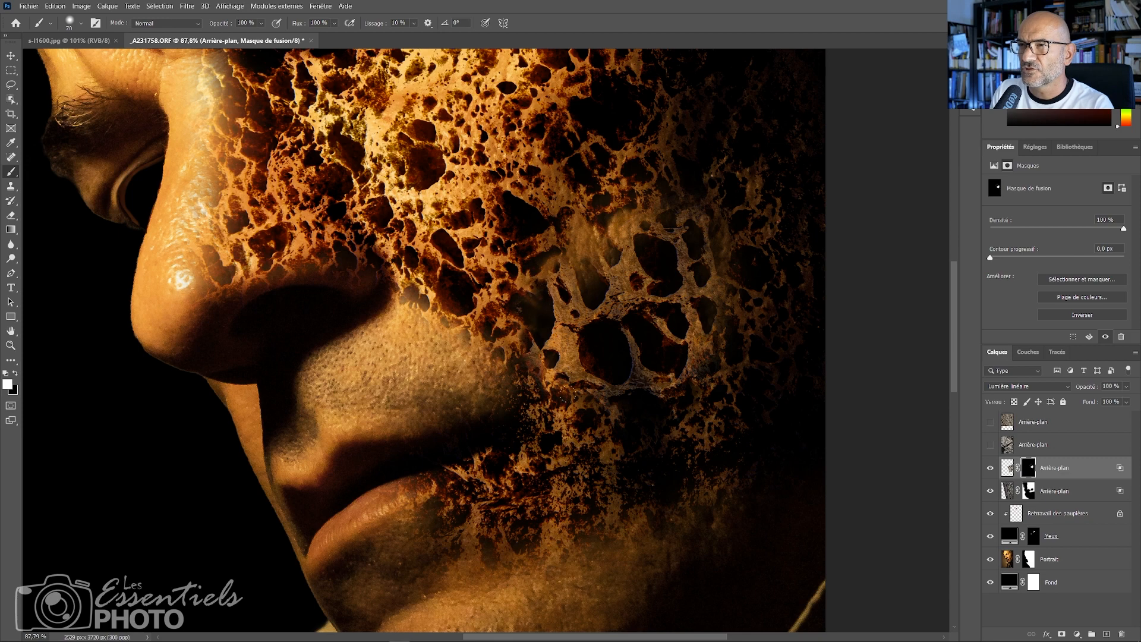
{"action": "left_click_drag", "start_coordinate": [698, 307], "coordinate": [681, 326]}
{"action": "key", "text": "x"}
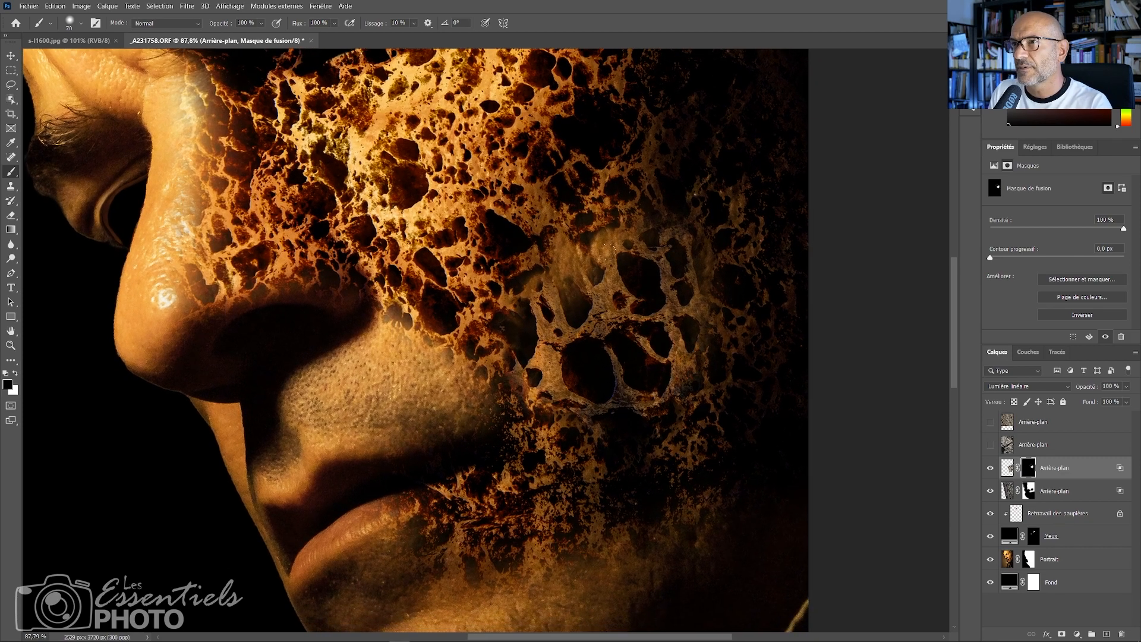
{"action": "key", "text": "x"}
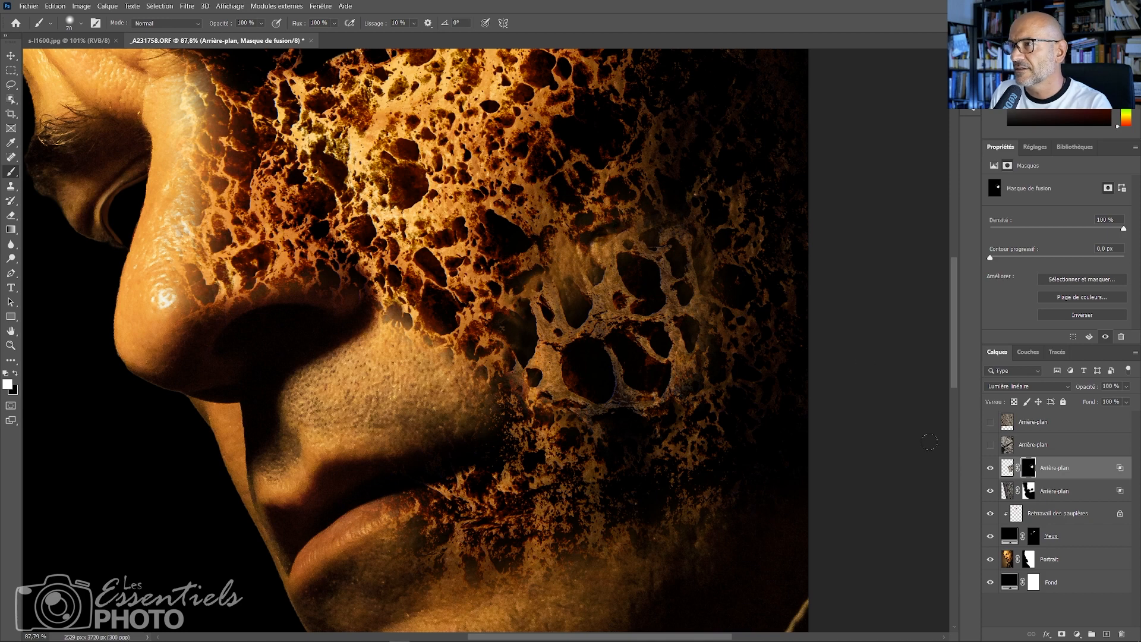
Paint black on the lower rock texture's mask along the side of the nose and on small spots of the adjacent cheek
{"action": "key", "text": "z"}
{"action": "left_click_drag", "start_coordinate": [613, 376], "coordinate": [679, 386]}
{"action": "left_click", "coordinate": [1030, 494]}
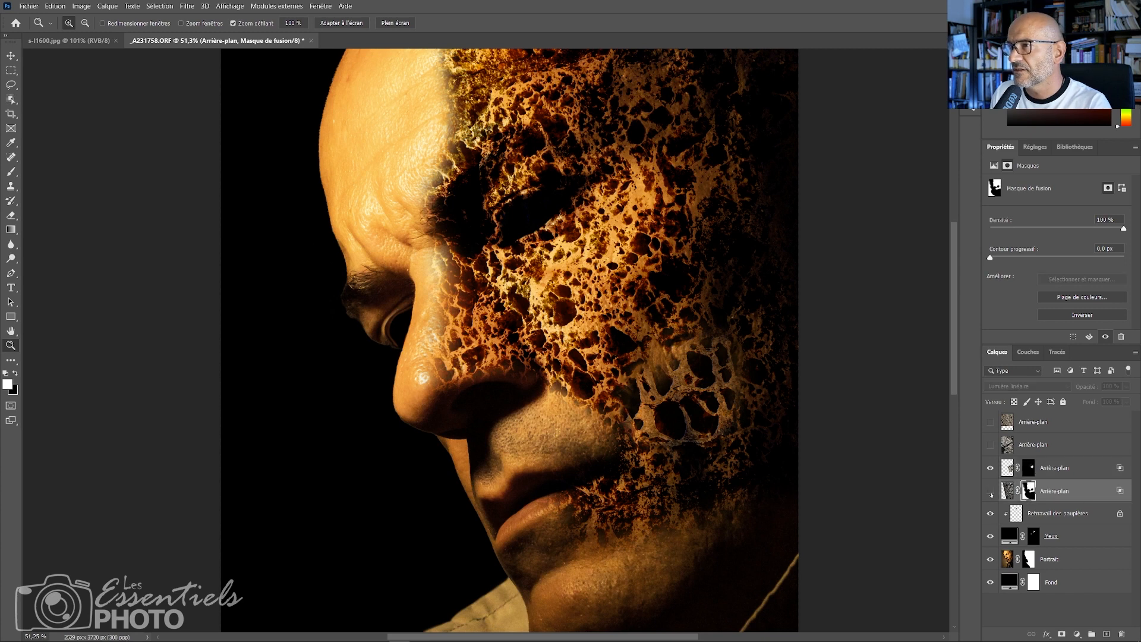
{"action": "key", "text": "b"}
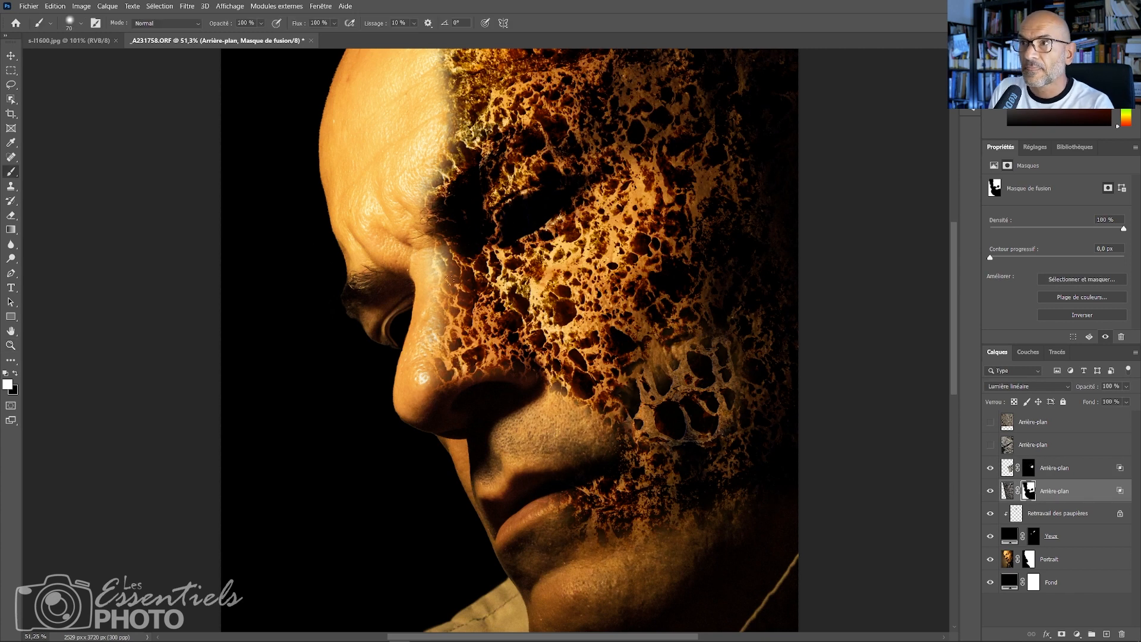
{"action": "key", "text": "x"}
{"action": "mouse_move", "coordinate": [429, 271]}
{"action": "left_mouse_down"}
{"action": "mouse_move", "coordinate": [444, 292]}
{"action": "mouse_move", "coordinate": [453, 273]}
{"action": "mouse_move", "coordinate": [489, 305]}
{"action": "mouse_move", "coordinate": [432, 268]}
{"action": "mouse_move", "coordinate": [440, 249]}
{"action": "mouse_move", "coordinate": [461, 283]}
{"action": "mouse_move", "coordinate": [443, 303]}
{"action": "mouse_move", "coordinate": [435, 365]}
{"action": "mouse_move", "coordinate": [445, 379]}
{"action": "mouse_move", "coordinate": [453, 360]}
{"action": "left_mouse_up"}
{"action": "left_click_drag", "start_coordinate": [491, 305], "coordinate": [513, 318]}
{"action": "mouse_move", "coordinate": [548, 372]}
{"action": "left_mouse_down"}
{"action": "mouse_move", "coordinate": [601, 425]}
{"action": "mouse_move", "coordinate": [598, 406]}
{"action": "mouse_move", "coordinate": [556, 384]}
{"action": "mouse_move", "coordinate": [594, 396]}
{"action": "mouse_move", "coordinate": [552, 354]}
{"action": "mouse_move", "coordinate": [588, 374]}
{"action": "mouse_move", "coordinate": [568, 347]}
{"action": "mouse_move", "coordinate": [585, 381]}
{"action": "mouse_move", "coordinate": [551, 363]}
{"action": "mouse_move", "coordinate": [558, 376]}
{"action": "left_mouse_up"}
Preview the two hidden rock texture layers in turn and leave only the lower of them, the cracked rock, shown
{"action": "key", "text": "z"}
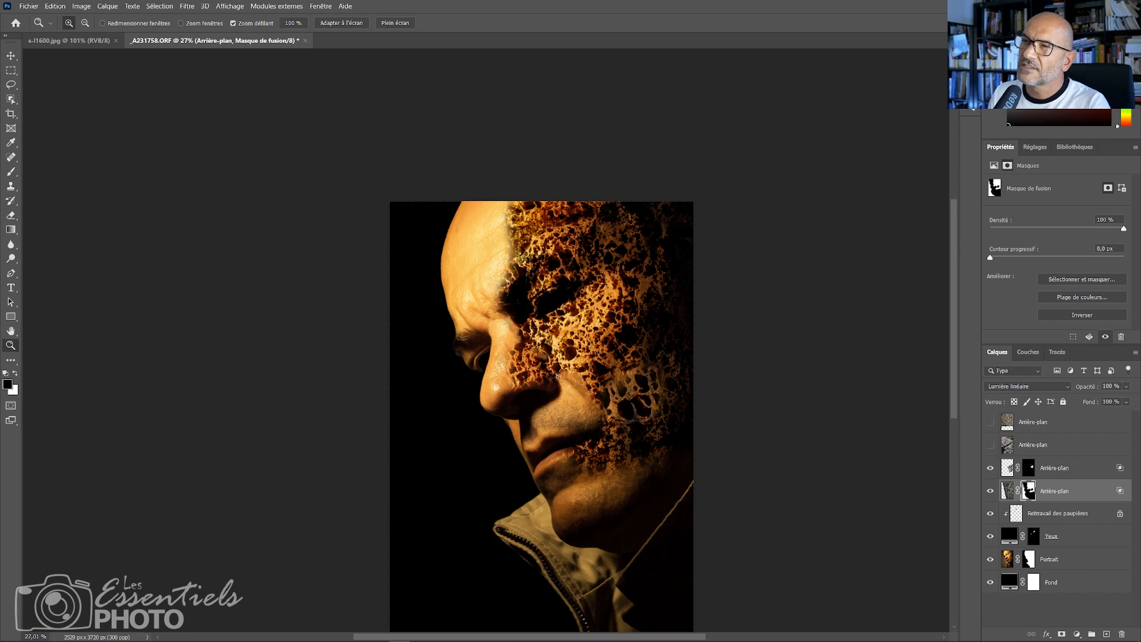
{"action": "left_click", "coordinate": [991, 422]}
{"action": "left_click", "coordinate": [1047, 423]}
{"action": "left_click", "coordinate": [990, 422]}
{"action": "left_click", "coordinate": [991, 445]}
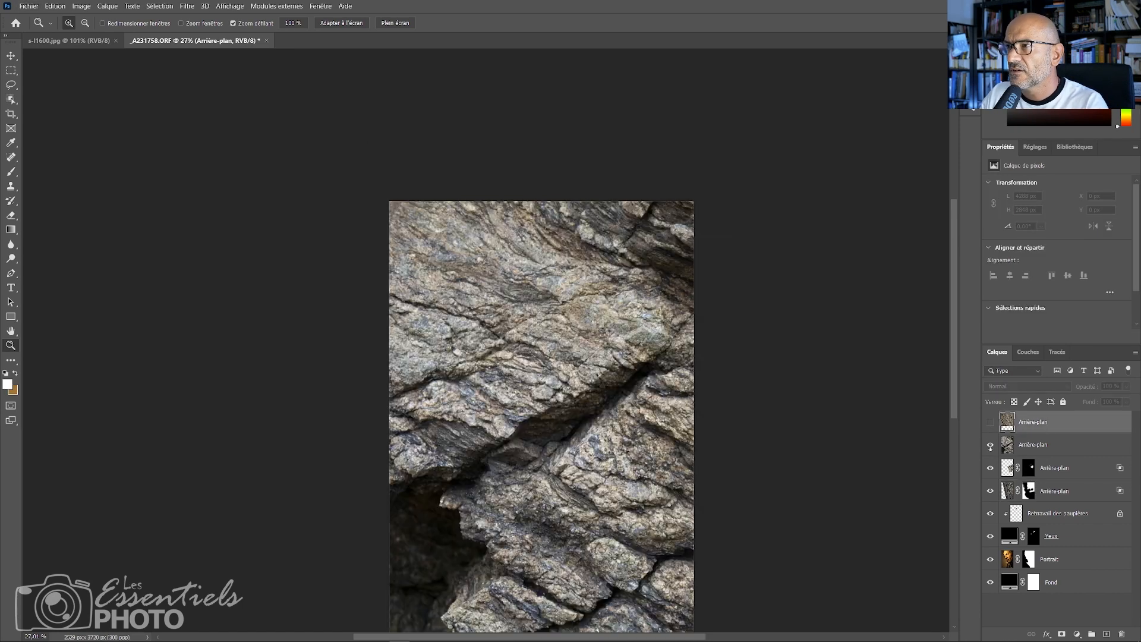
{"action": "left_click", "coordinate": [990, 445]}
{"action": "left_click", "coordinate": [991, 421]}
{"action": "left_click", "coordinate": [990, 445]}
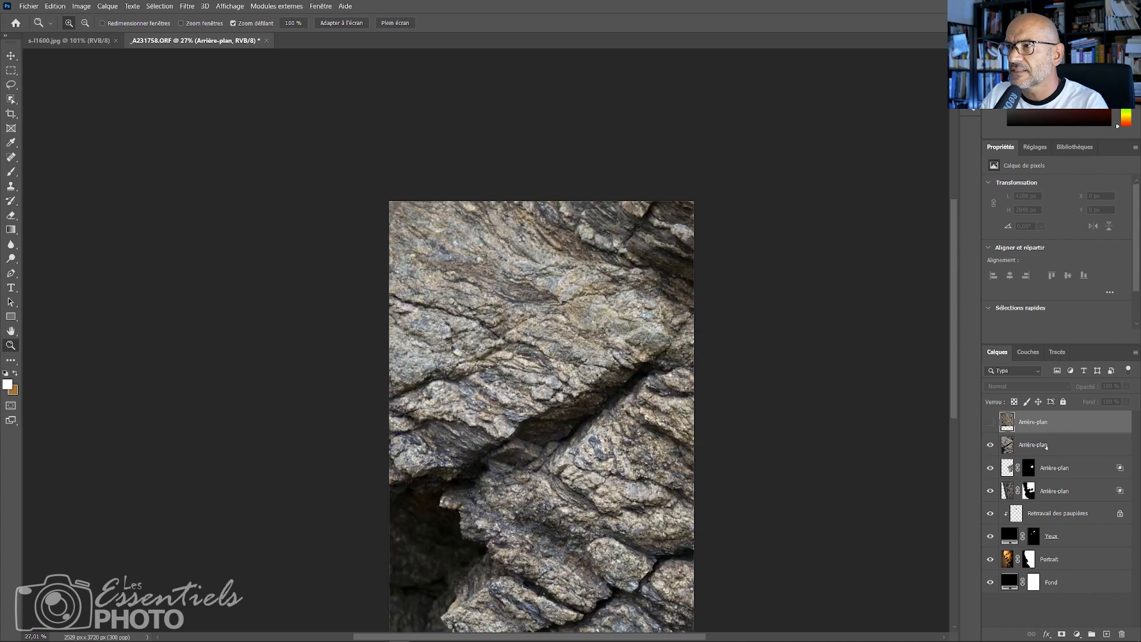
Move the cracked rock layer up over the face and scale it proportionally to 85.62%
{"action": "left_click", "coordinate": [1046, 444]}
{"action": "key", "text": "v"}
{"action": "left_click_drag", "start_coordinate": [593, 396], "coordinate": [658, 296]}
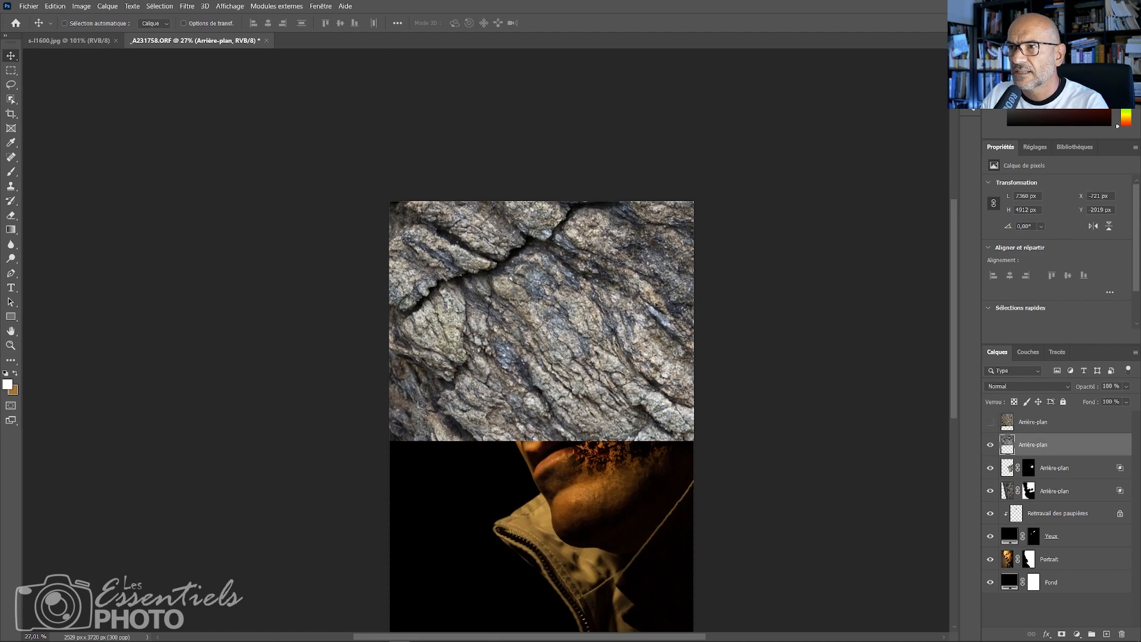
{"action": "key", "text": "ctrl+t"}
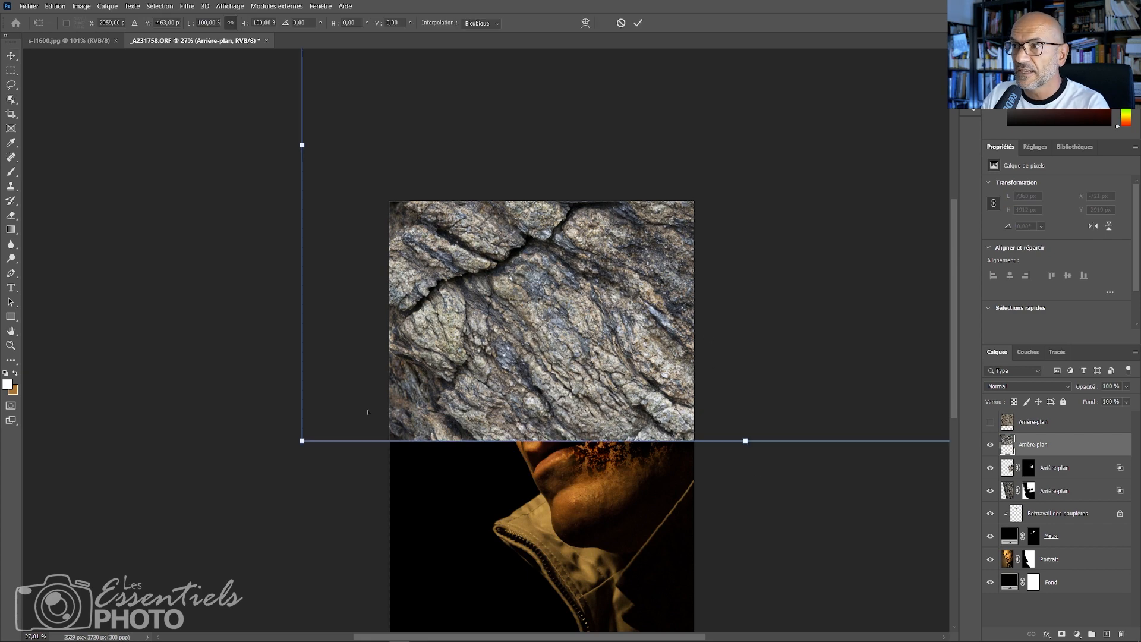
{"action": "left_click_drag", "start_coordinate": [300, 437], "coordinate": [428, 354]}
{"action": "key", "text": "Return"}
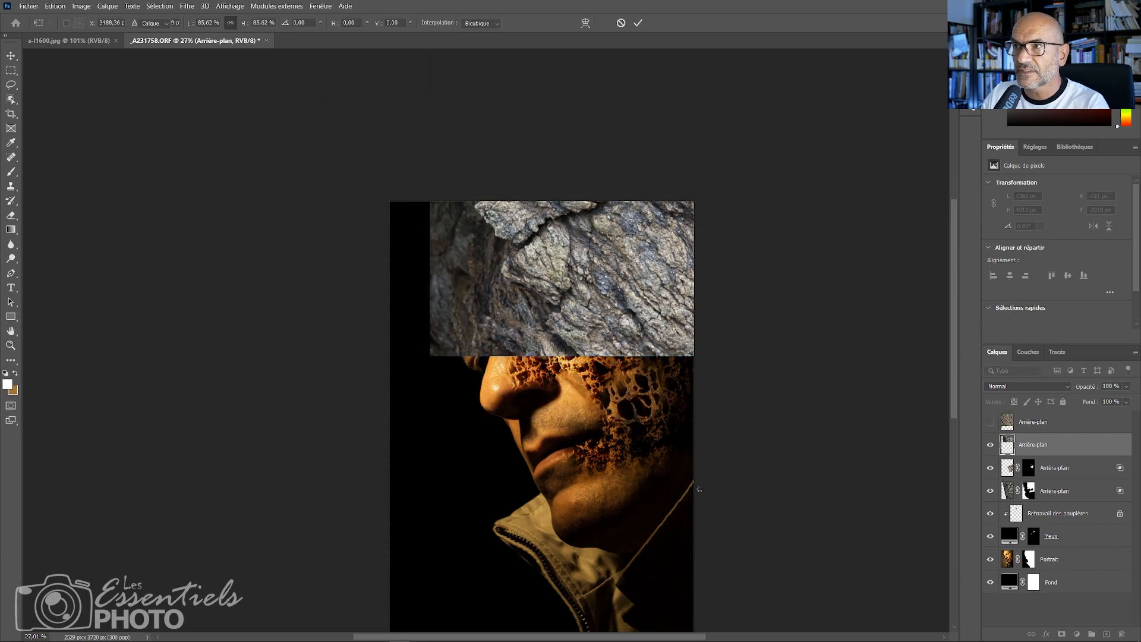
Rotate the cracked rock layer to about 47.7° and position it so its grain runs down over the face
{"action": "key", "text": "ctrl+t"}
{"action": "left_click_drag", "start_coordinate": [702, 453], "coordinate": [571, 380]}
{"action": "left_click_drag", "start_coordinate": [647, 241], "coordinate": [693, 409]}
{"action": "left_click_drag", "start_coordinate": [559, 588], "coordinate": [463, 492]}
{"action": "left_click_drag", "start_coordinate": [663, 372], "coordinate": [695, 410]}
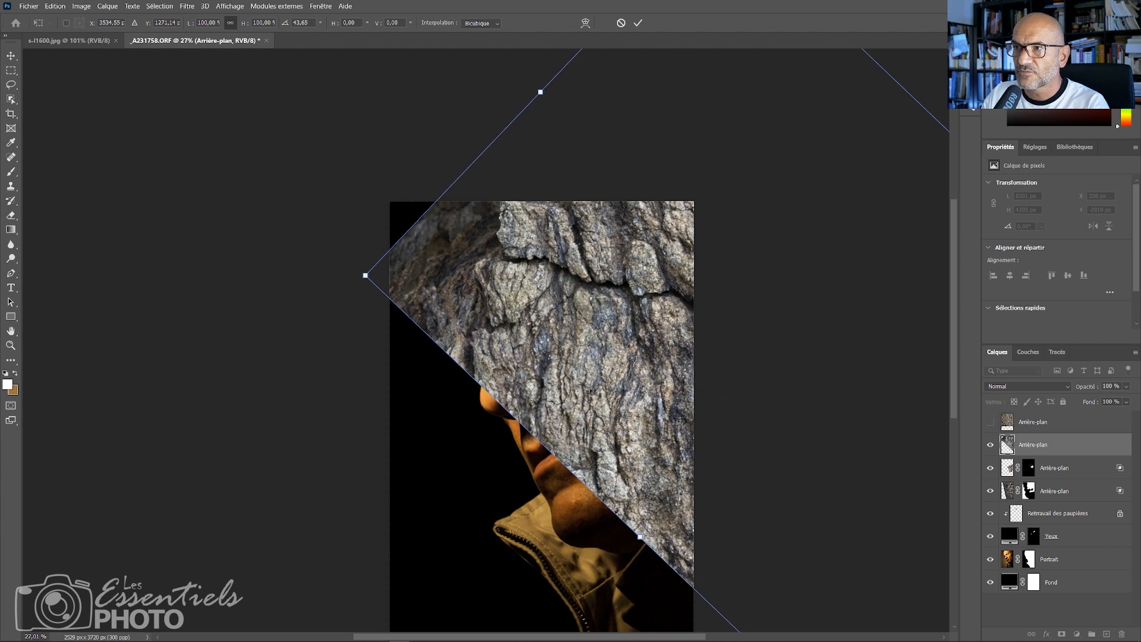
{"action": "mouse_move", "coordinate": [650, 465]}
{"action": "left_mouse_down"}
{"action": "mouse_move", "coordinate": [612, 457]}
{"action": "mouse_move", "coordinate": [644, 457]}
{"action": "left_mouse_up"}
{"action": "left_click_drag", "start_coordinate": [554, 543], "coordinate": [542, 524]}
{"action": "left_click_drag", "start_coordinate": [705, 418], "coordinate": [687, 451]}
{"action": "key", "text": "Return"}
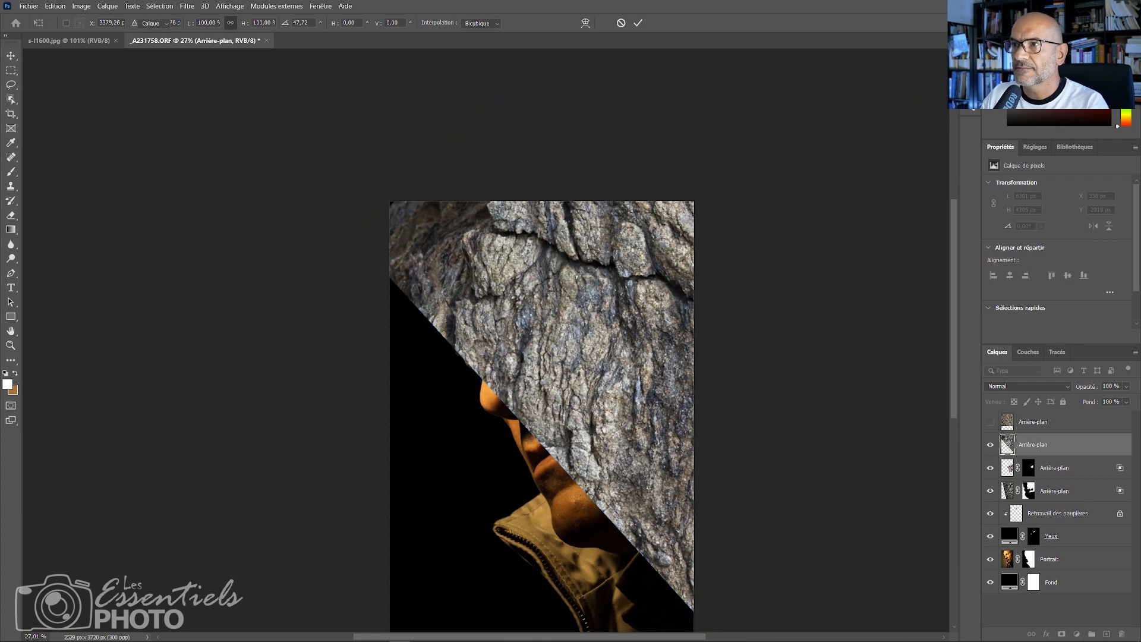
Blend the cracked rock layer with Lumière linéaire and split its Ce calque highlight limit to 104 / 168
{"action": "left_click", "coordinate": [1069, 388]}
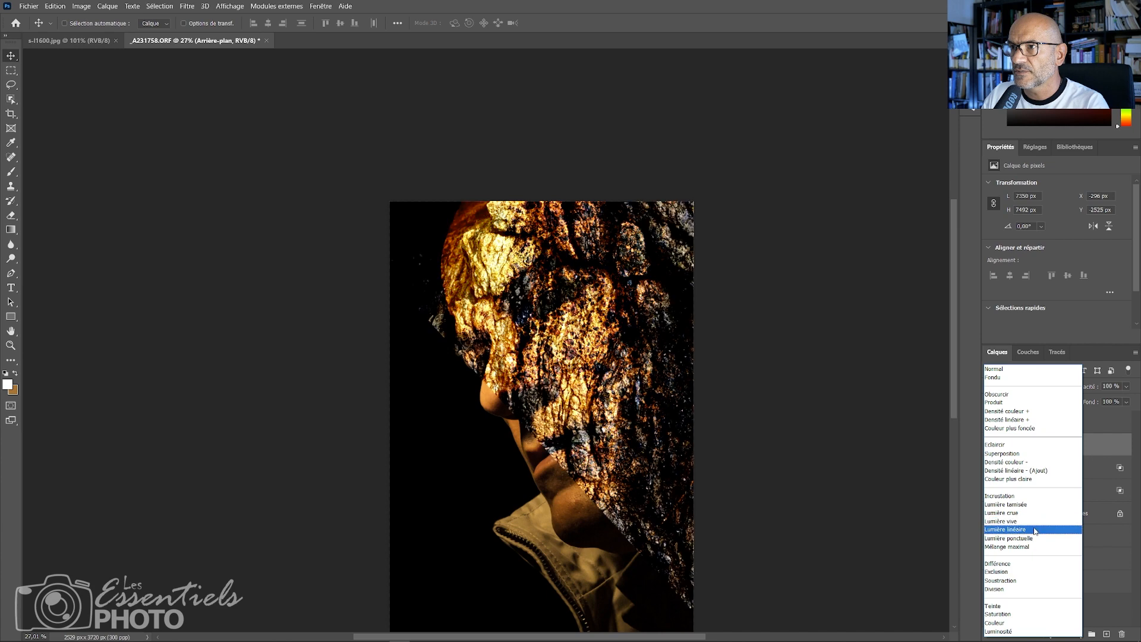
{"action": "left_click", "coordinate": [1035, 531]}
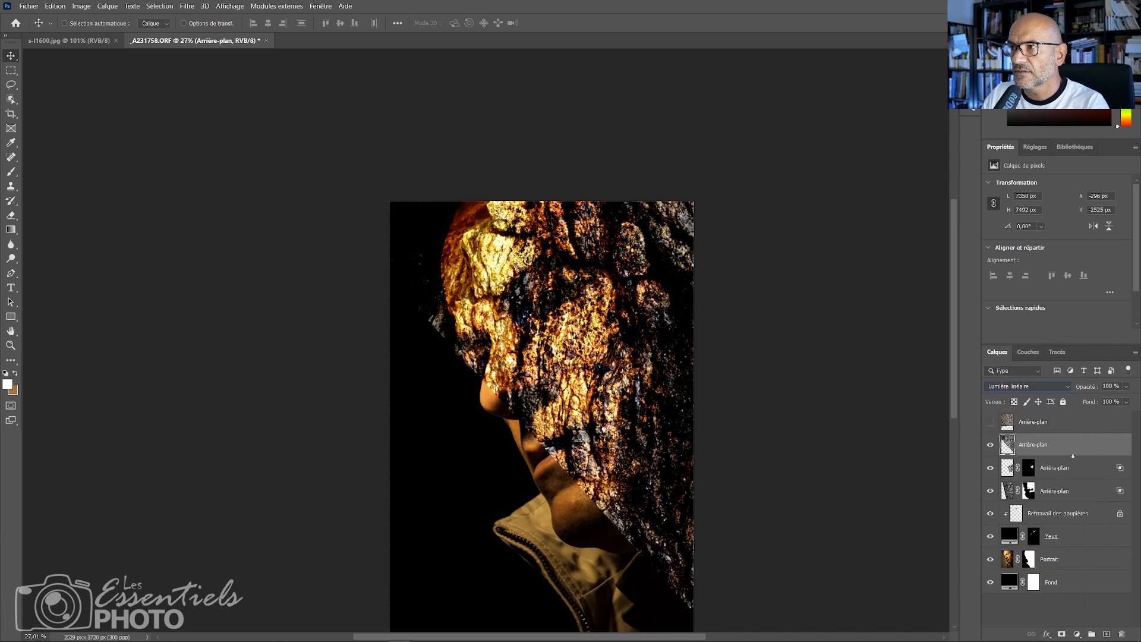
{"action": "double_click", "coordinate": [1098, 445]}
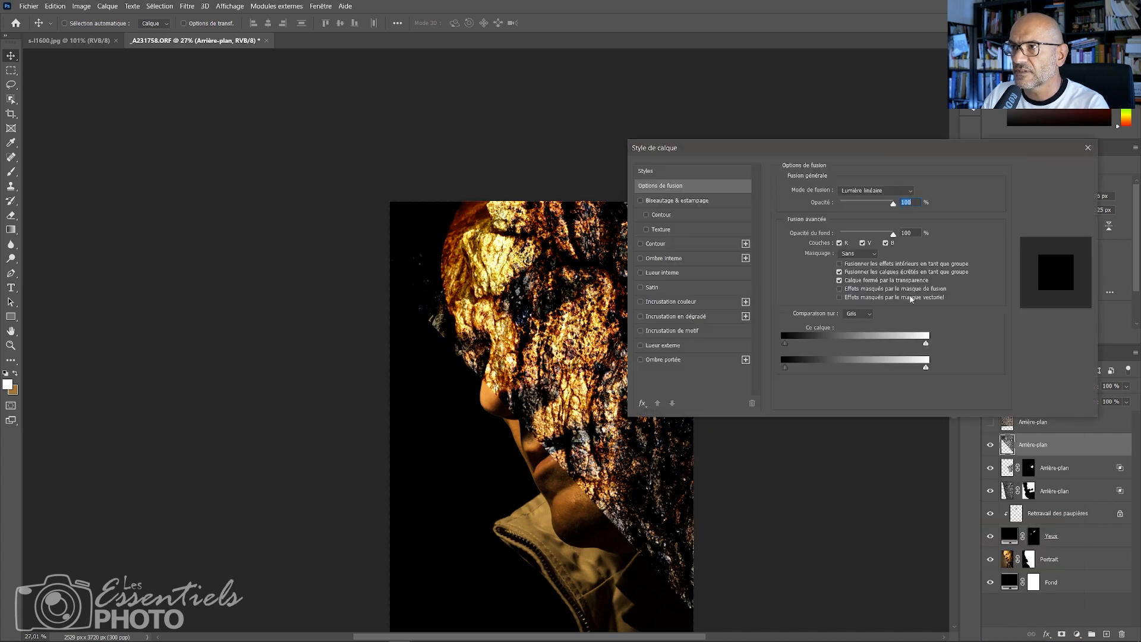
{"action": "left_click_drag", "start_coordinate": [928, 344], "coordinate": [843, 345]}
{"action": "left_click", "coordinate": [1056, 171]}
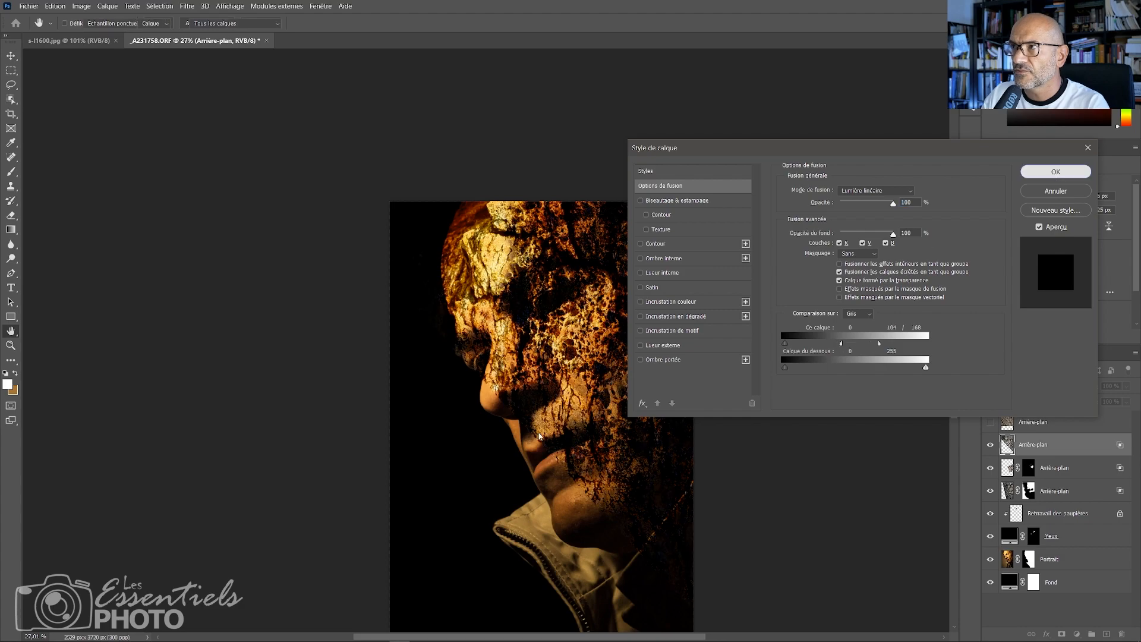
Shift the blended cracked rock layer slightly down and toward the shadowed side of the face
{"action": "key", "text": "z"}
{"action": "left_click_drag", "start_coordinate": [555, 426], "coordinate": [608, 432]}
{"action": "key", "text": "v"}
{"action": "key", "text": "z"}
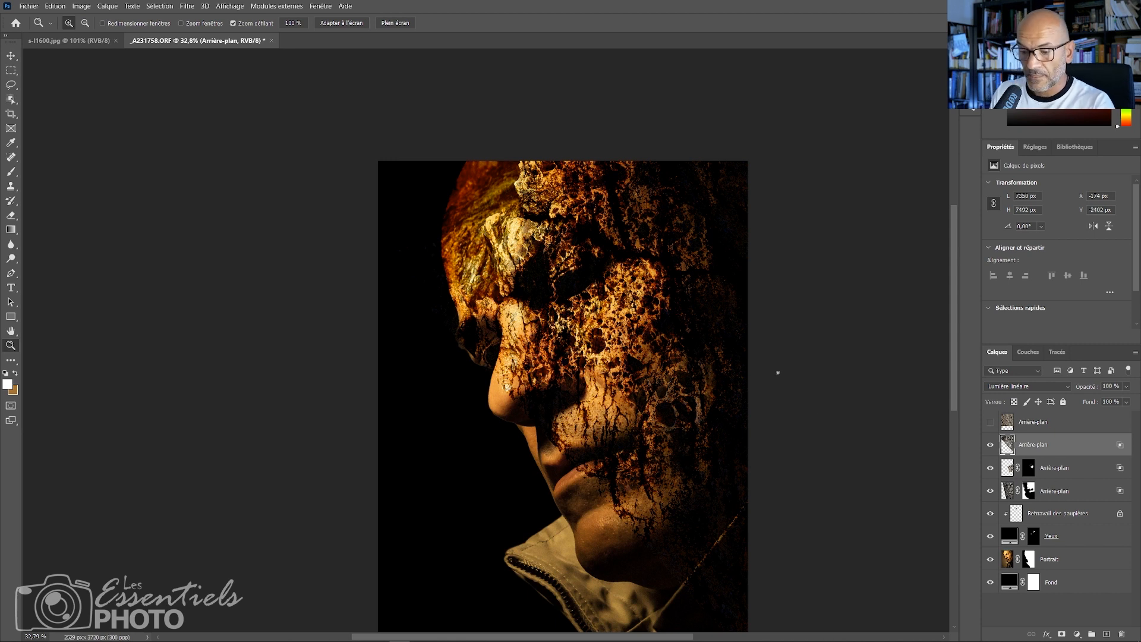
Add a layer mask to the cracked rock layer and paint black over the forehead to remove the texture there
{"action": "left_click", "coordinate": [1062, 634]}
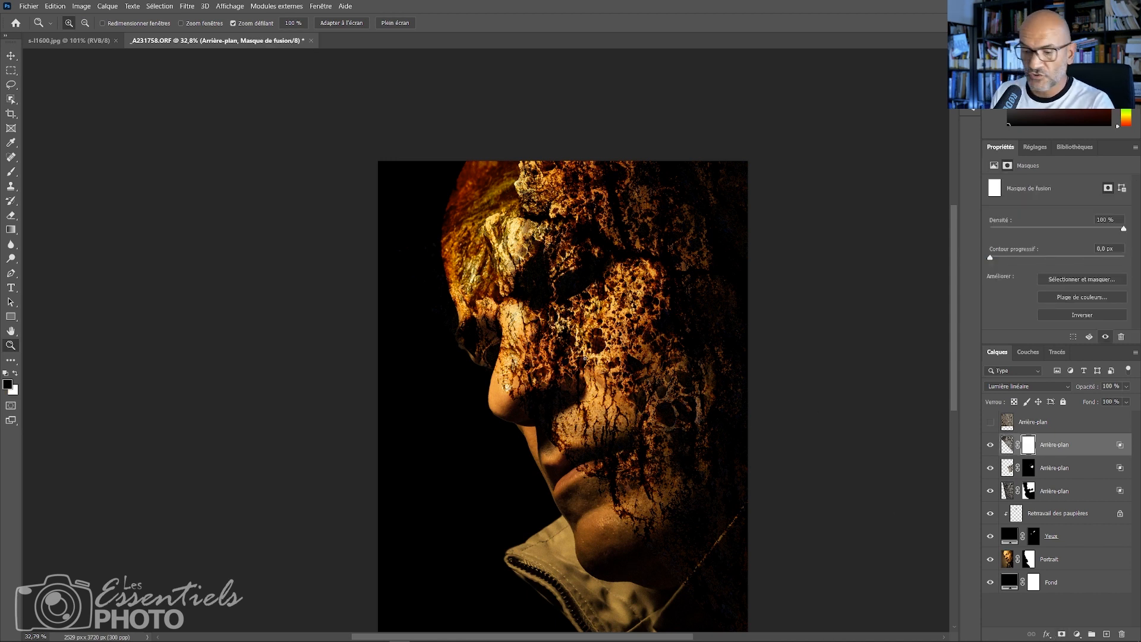
{"action": "key", "text": "b"}
{"action": "left_click_drag", "start_coordinate": [527, 344], "coordinate": [561, 345]}
{"action": "mouse_move", "coordinate": [435, 274]}
{"action": "left_mouse_down"}
{"action": "mouse_move", "coordinate": [457, 208]}
{"action": "mouse_move", "coordinate": [482, 232]}
{"action": "mouse_move", "coordinate": [494, 312]}
{"action": "mouse_move", "coordinate": [512, 298]}
{"action": "left_mouse_up"}
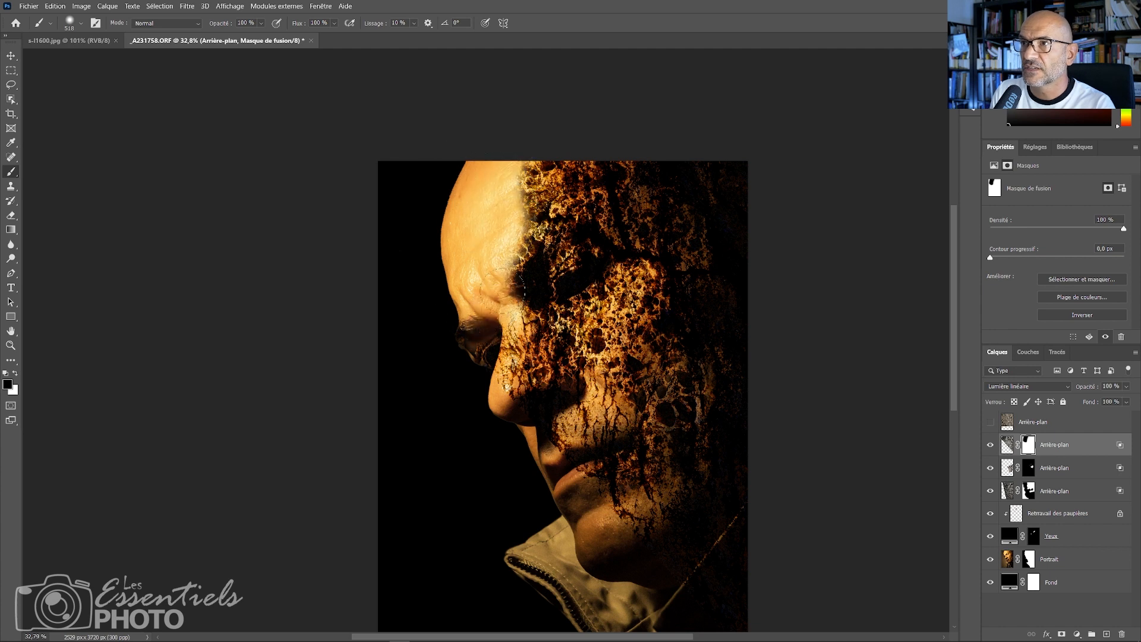
Paint black on the cracked rock layer's mask over the upper cheek, lit eye, nose, chin and jaw
{"action": "mouse_move", "coordinate": [600, 253]}
{"action": "left_mouse_down"}
{"action": "mouse_move", "coordinate": [615, 229]}
{"action": "mouse_move", "coordinate": [597, 193]}
{"action": "mouse_move", "coordinate": [695, 245]}
{"action": "mouse_move", "coordinate": [714, 179]}
{"action": "mouse_move", "coordinate": [683, 297]}
{"action": "mouse_move", "coordinate": [757, 295]}
{"action": "mouse_move", "coordinate": [704, 558]}
{"action": "mouse_move", "coordinate": [627, 514]}
{"action": "left_mouse_up"}
{"action": "mouse_move", "coordinate": [475, 375]}
{"action": "left_mouse_down"}
{"action": "mouse_move", "coordinate": [475, 397]}
{"action": "mouse_move", "coordinate": [497, 347]}
{"action": "left_mouse_up"}
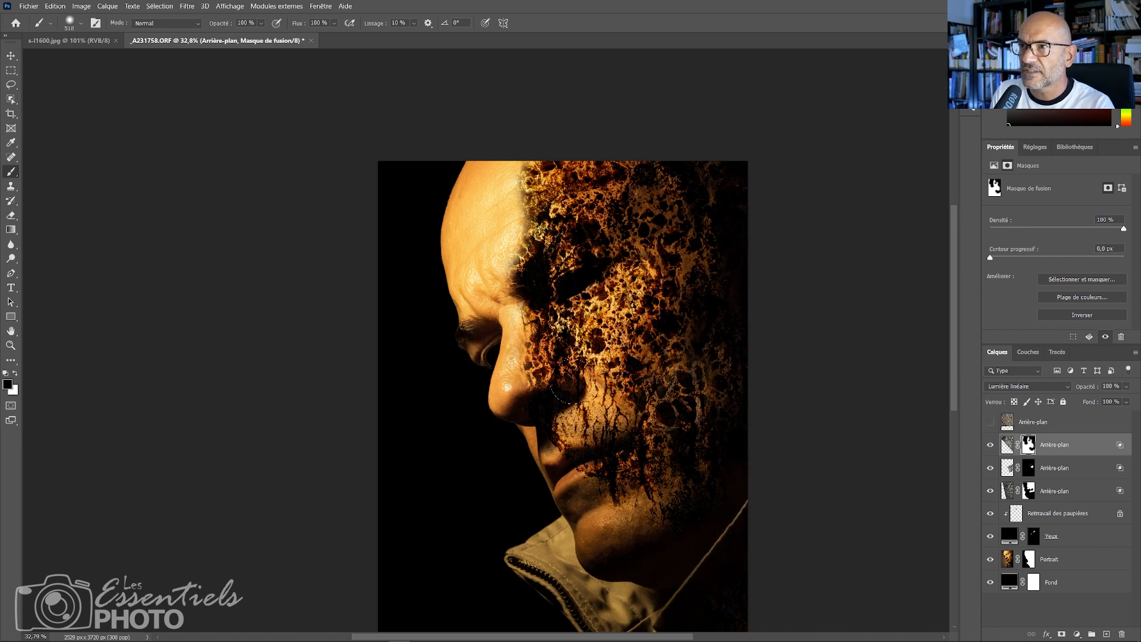
{"action": "mouse_move", "coordinate": [554, 393]}
{"action": "left_mouse_down"}
{"action": "mouse_move", "coordinate": [544, 437]}
{"action": "mouse_move", "coordinate": [528, 440]}
{"action": "left_mouse_up"}
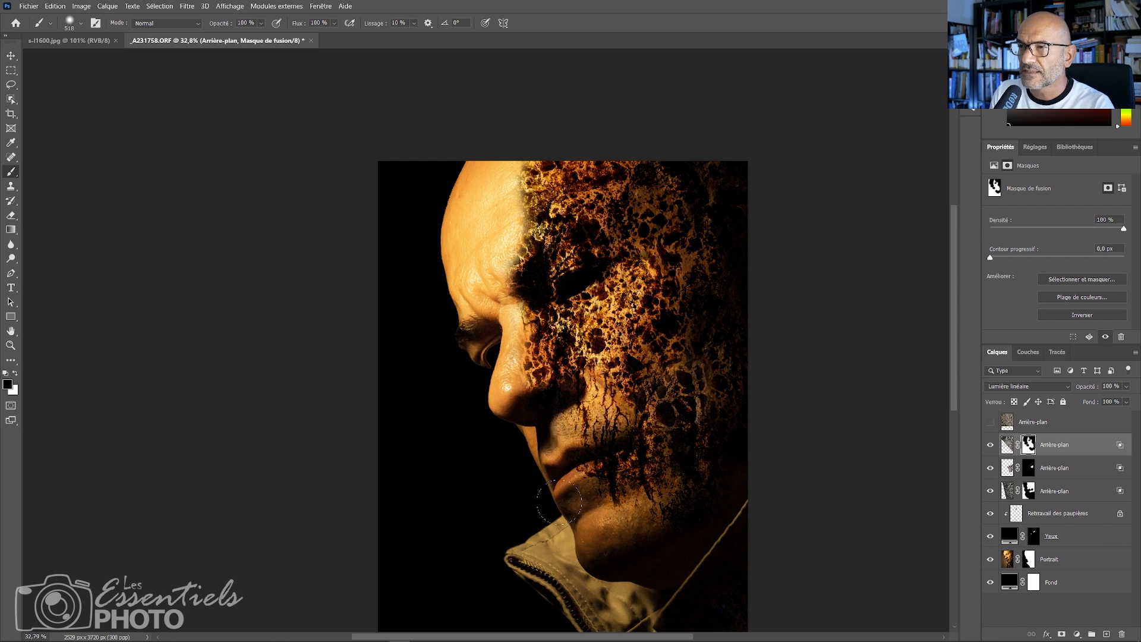
{"action": "mouse_move", "coordinate": [611, 546]}
{"action": "left_mouse_down"}
{"action": "mouse_move", "coordinate": [607, 515]}
{"action": "mouse_move", "coordinate": [627, 536]}
{"action": "mouse_move", "coordinate": [652, 535]}
{"action": "mouse_move", "coordinate": [648, 513]}
{"action": "mouse_move", "coordinate": [688, 545]}
{"action": "left_mouse_up"}
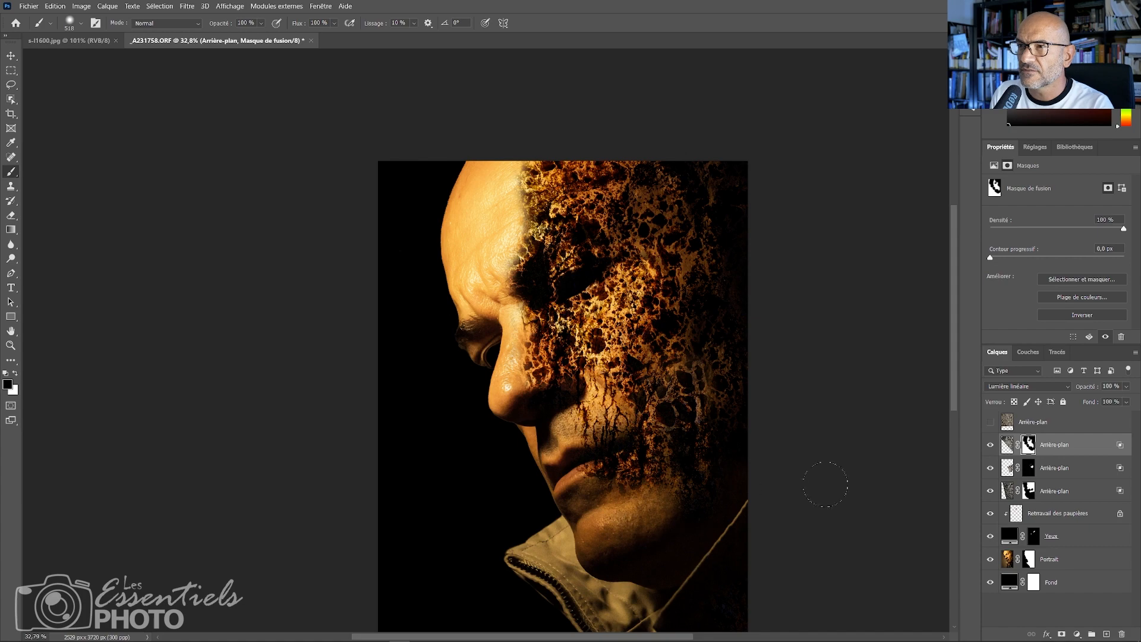
Examine the rusty texture blend on the face, both close up and across the whole portrait
{"action": "key", "text": "z"}
{"action": "mouse_move", "coordinate": [595, 374]}
{"action": "left_mouse_down"}
{"action": "mouse_move", "coordinate": [651, 369]}
{"action": "mouse_move", "coordinate": [571, 365]}
{"action": "mouse_move", "coordinate": [602, 364]}
{"action": "left_mouse_up"}
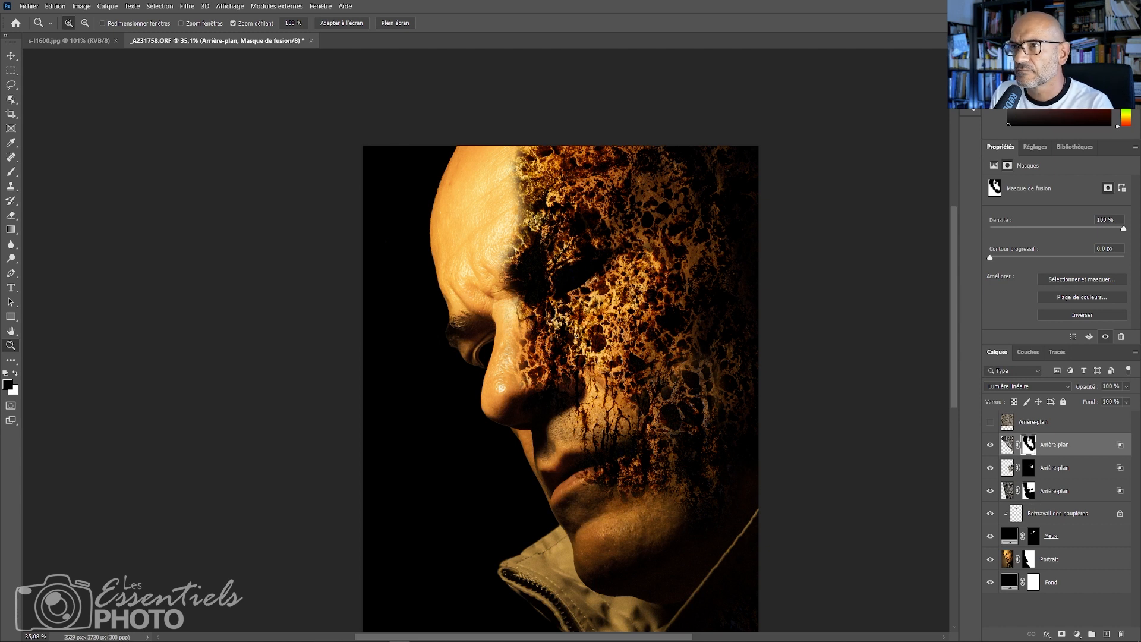
{"action": "key", "text": "b"}
{"action": "right_click", "coordinate": [591, 331], "text": "alt"}
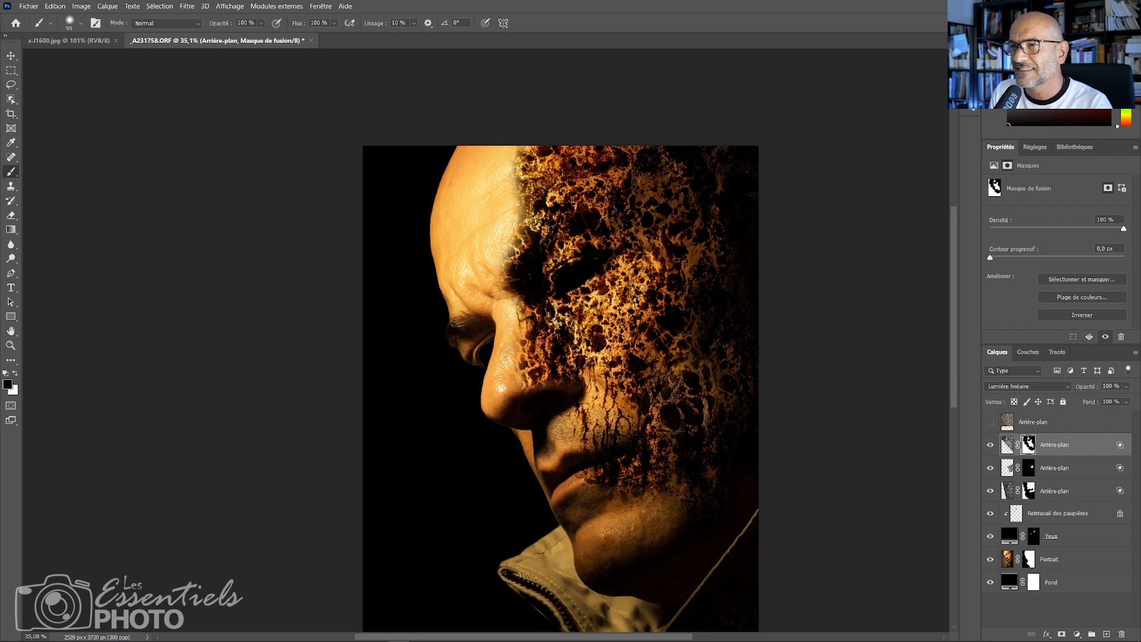
{"action": "key", "text": "ctrl+space"}
{"action": "left_click_drag", "start_coordinate": [617, 407], "coordinate": [678, 406]}
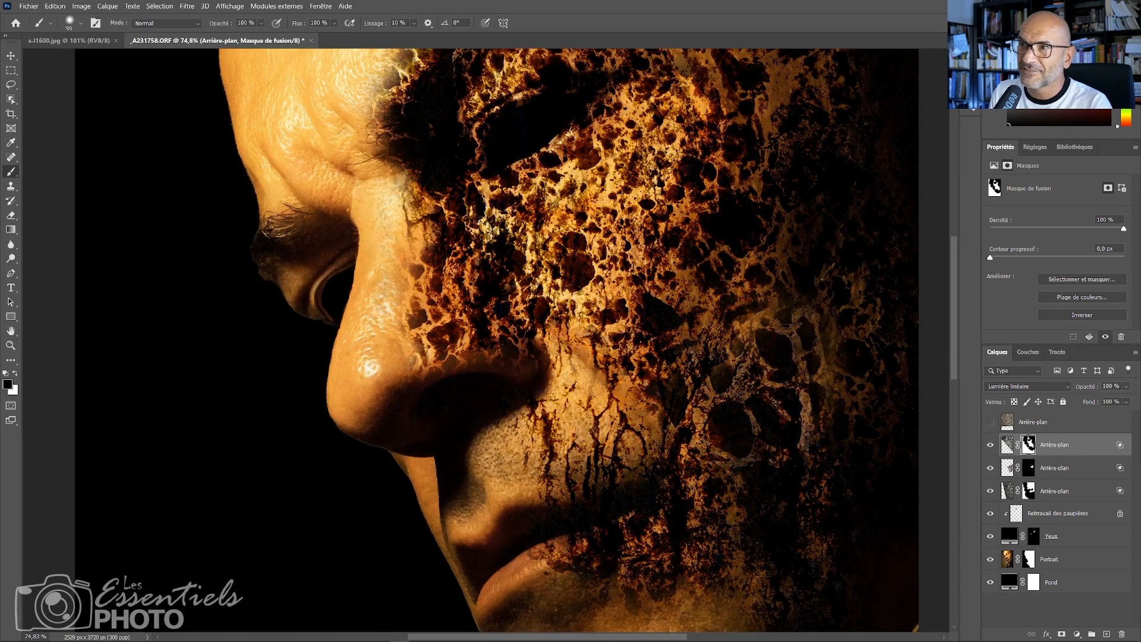
{"action": "key", "text": "x"}
{"action": "key", "text": "ctrl+space"}
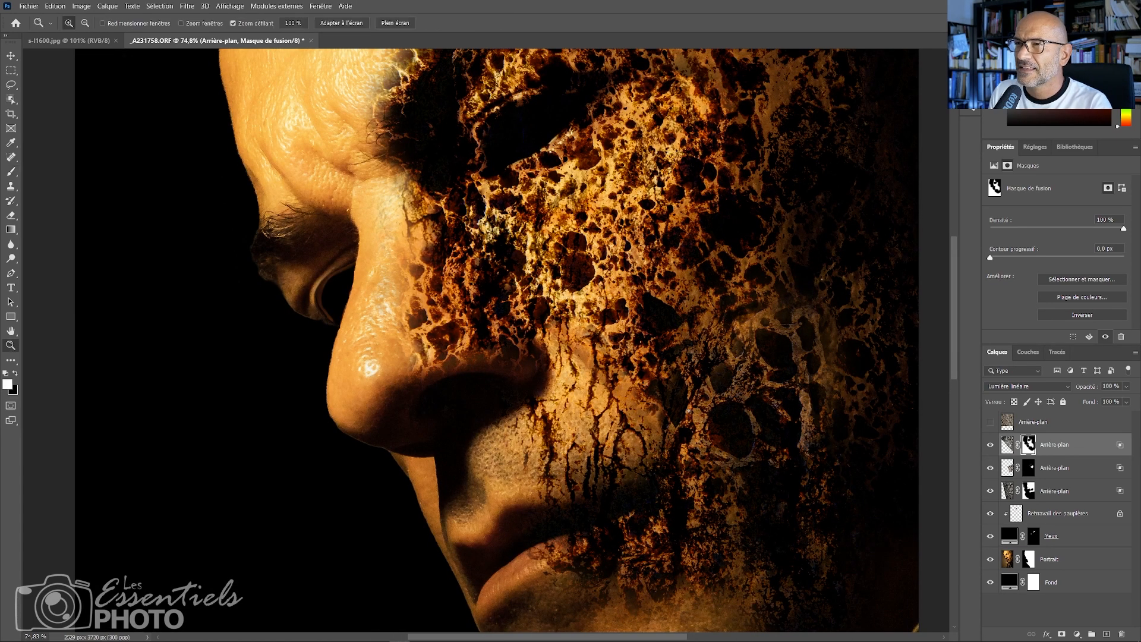
{"action": "left_click_drag", "start_coordinate": [689, 409], "coordinate": [648, 409]}
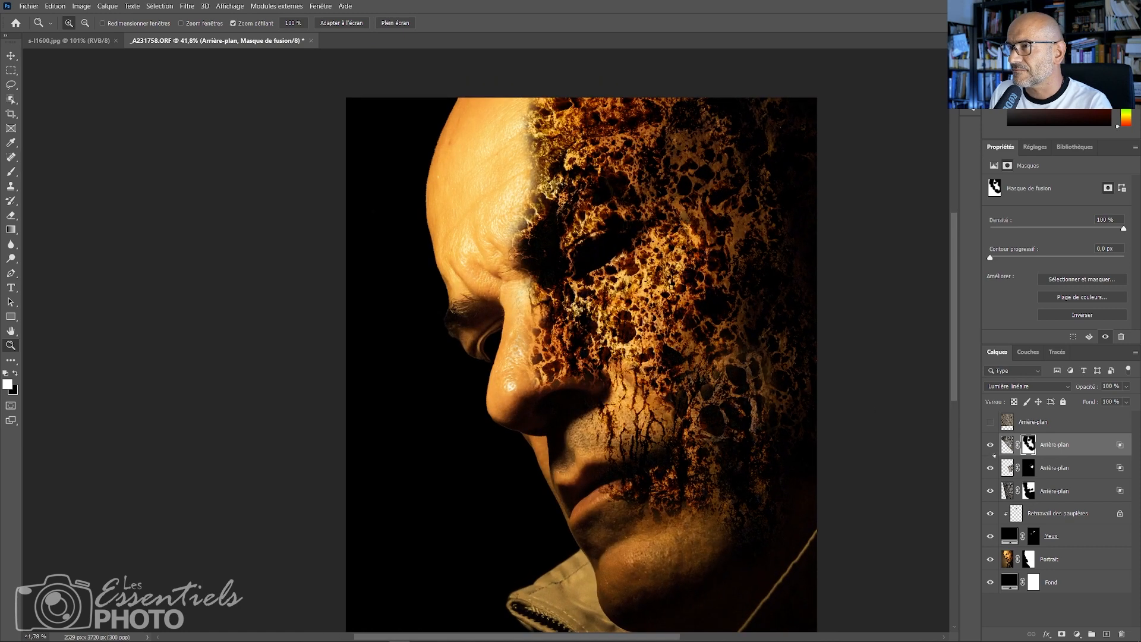
Compare the portrait's colours and framing with the reference movie poster in s-l1600.jpg
{"action": "left_click", "coordinate": [91, 40]}
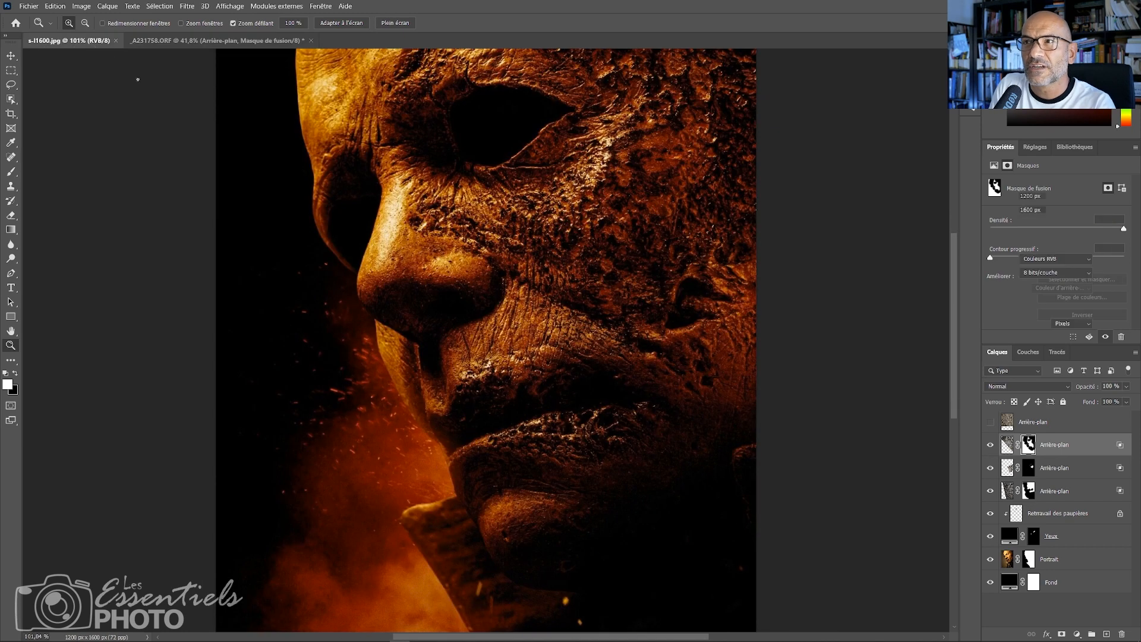
{"action": "left_click", "coordinate": [235, 41]}
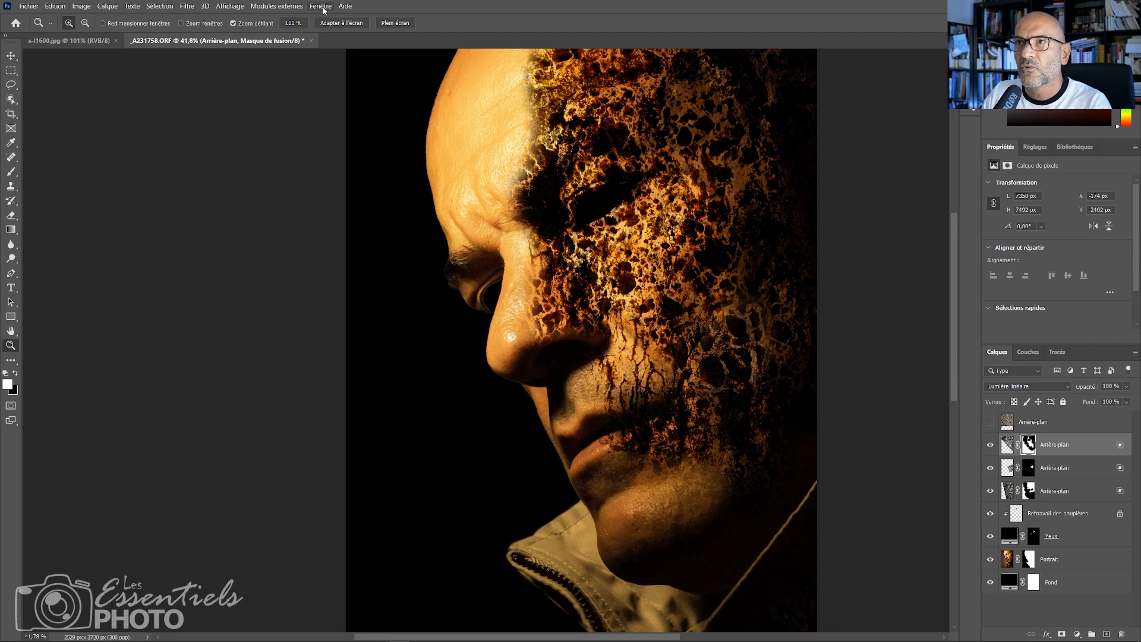
{"action": "left_click_drag", "start_coordinate": [410, 320], "coordinate": [385, 319]}
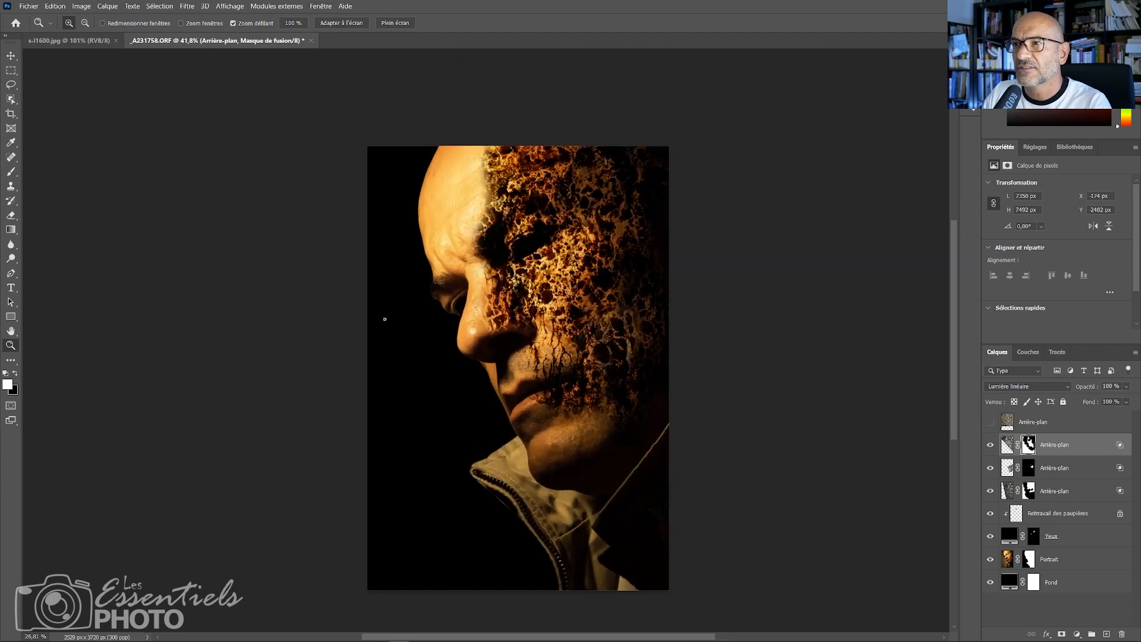
{"action": "left_click", "coordinate": [83, 41]}
{"action": "left_click", "coordinate": [229, 42]}
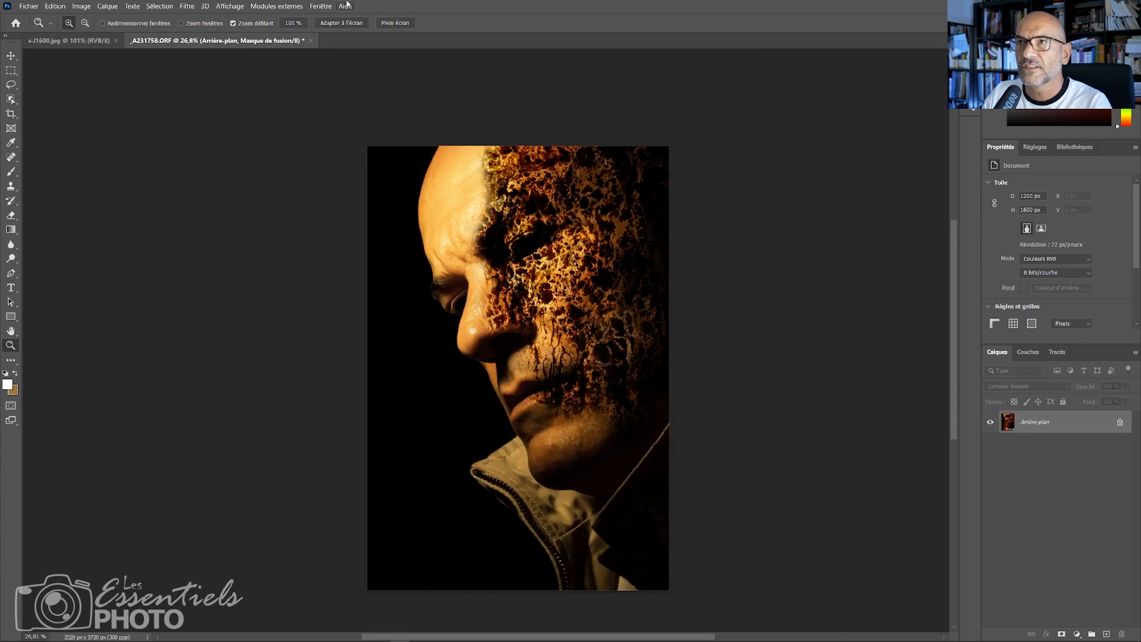
{"action": "left_click", "coordinate": [321, 7]}
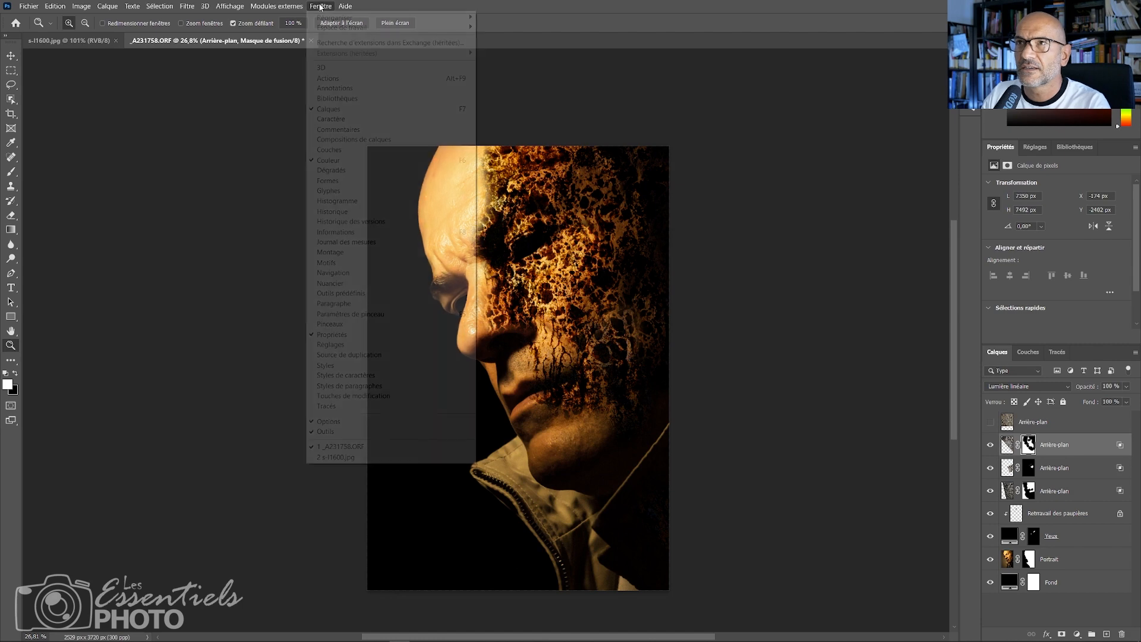
{"action": "mouse_move", "coordinate": [277, 6]}
{"action": "left_click", "coordinate": [95, 42]}
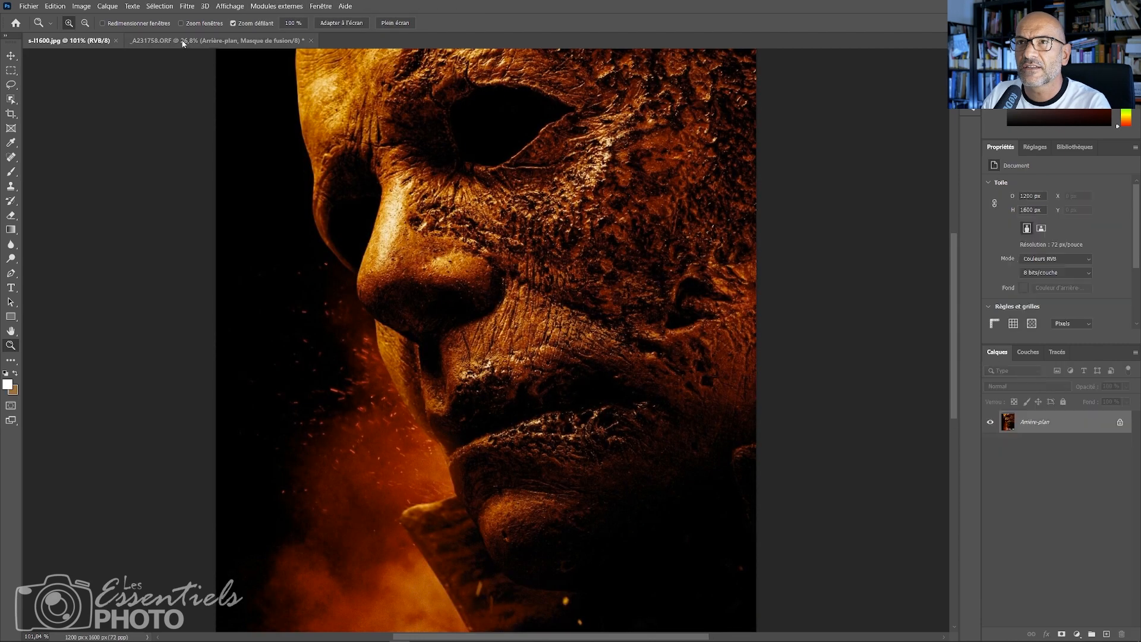
{"action": "left_click", "coordinate": [182, 42]}
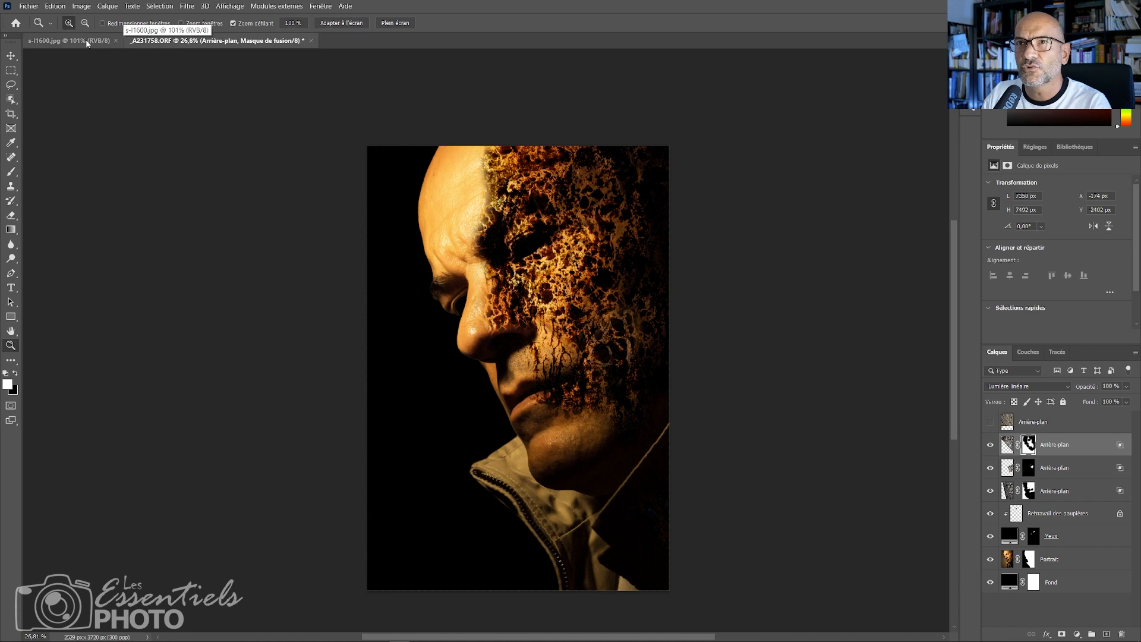
Arrange the portrait and the reference poster side by side as two vertical tiles and fit each image to its window
{"action": "left_click", "coordinate": [320, 6]}
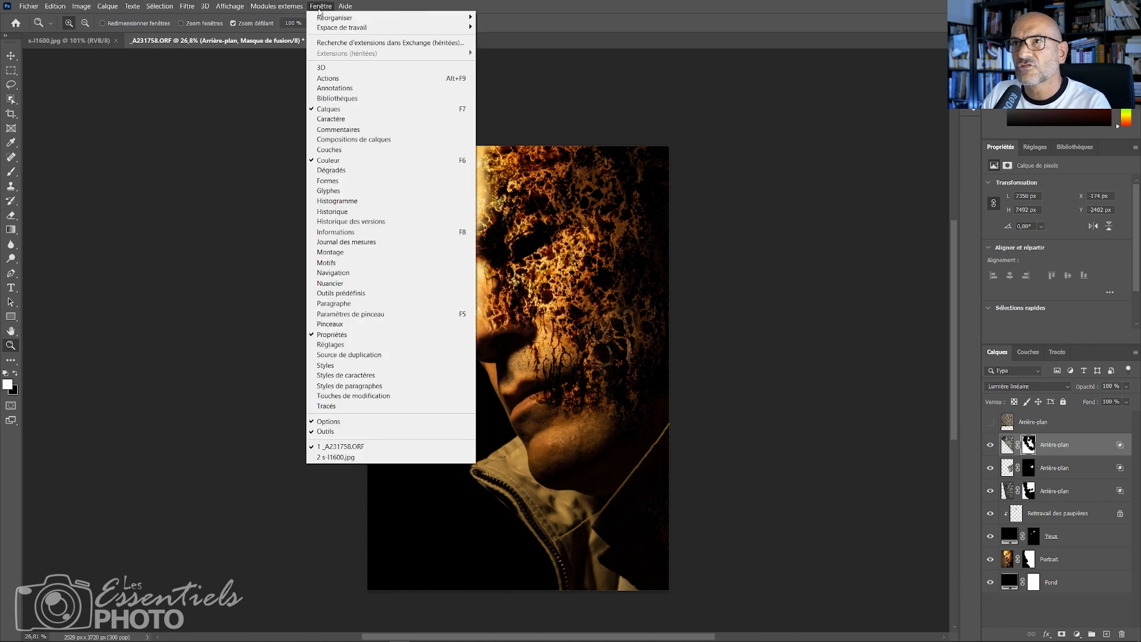
{"action": "mouse_move", "coordinate": [352, 19]}
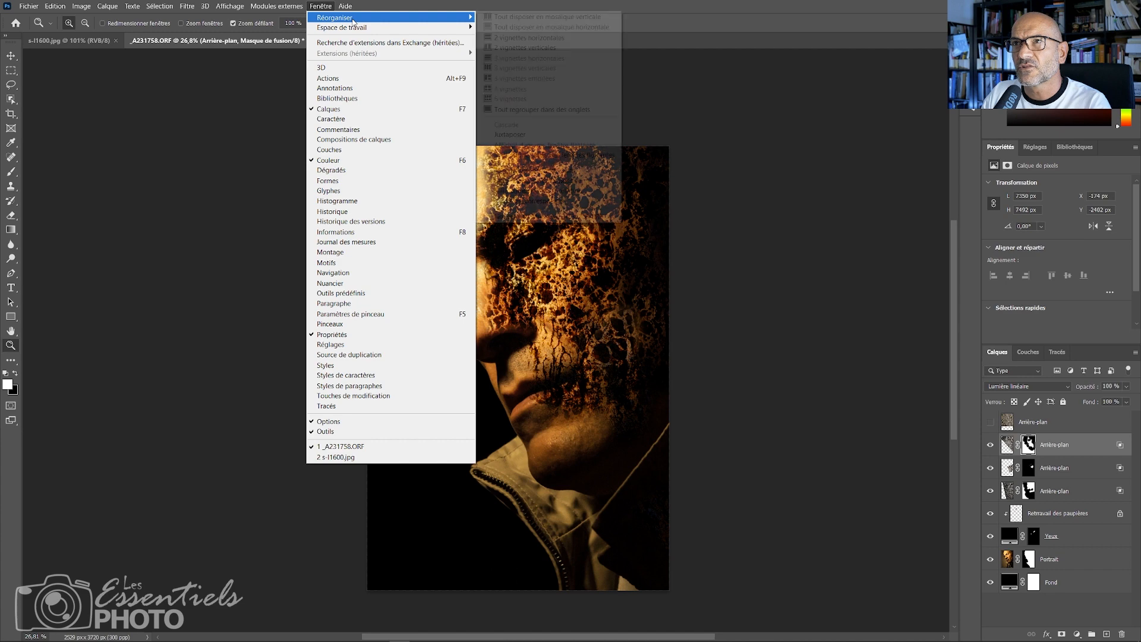
{"action": "left_click", "coordinate": [517, 48]}
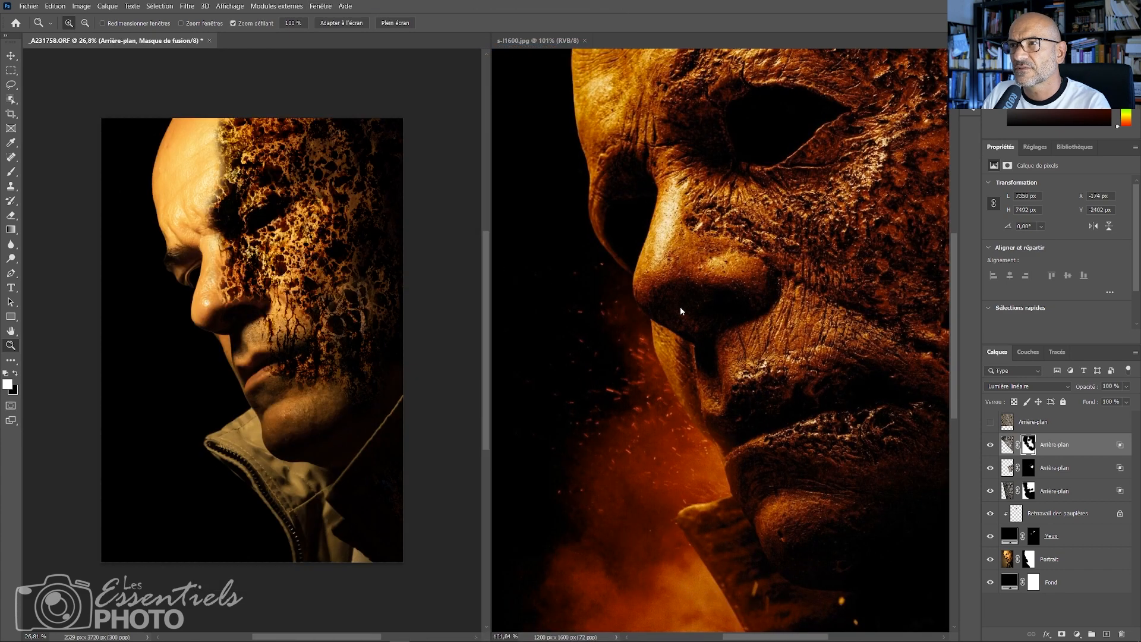
{"action": "left_click", "coordinate": [558, 40]}
{"action": "key", "text": "ctrl+0"}
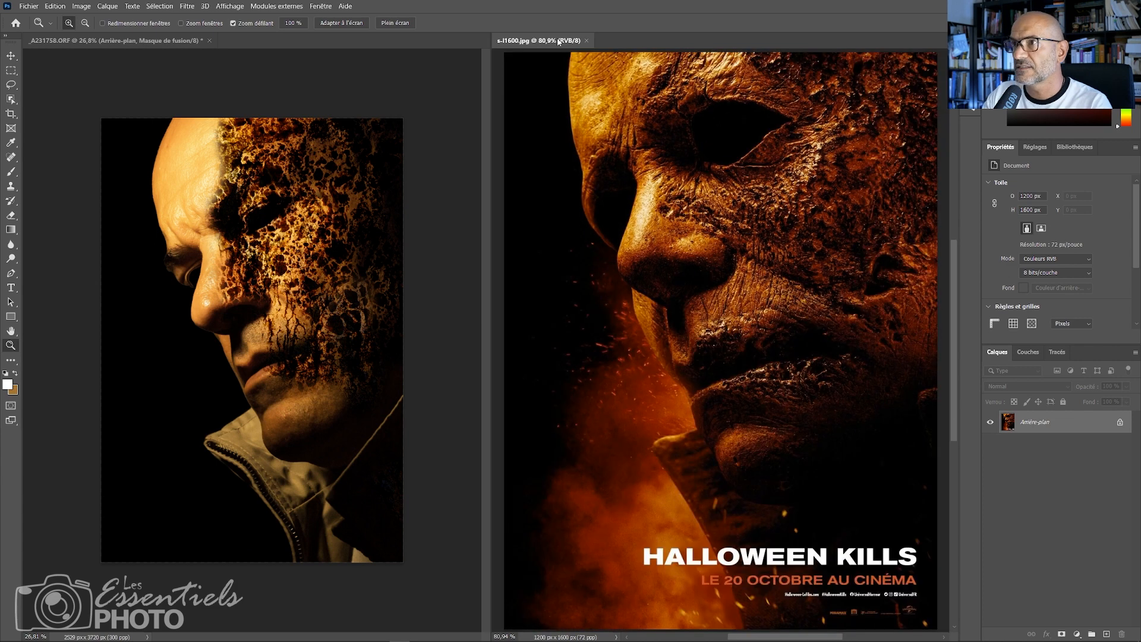
{"action": "left_click", "coordinate": [130, 40]}
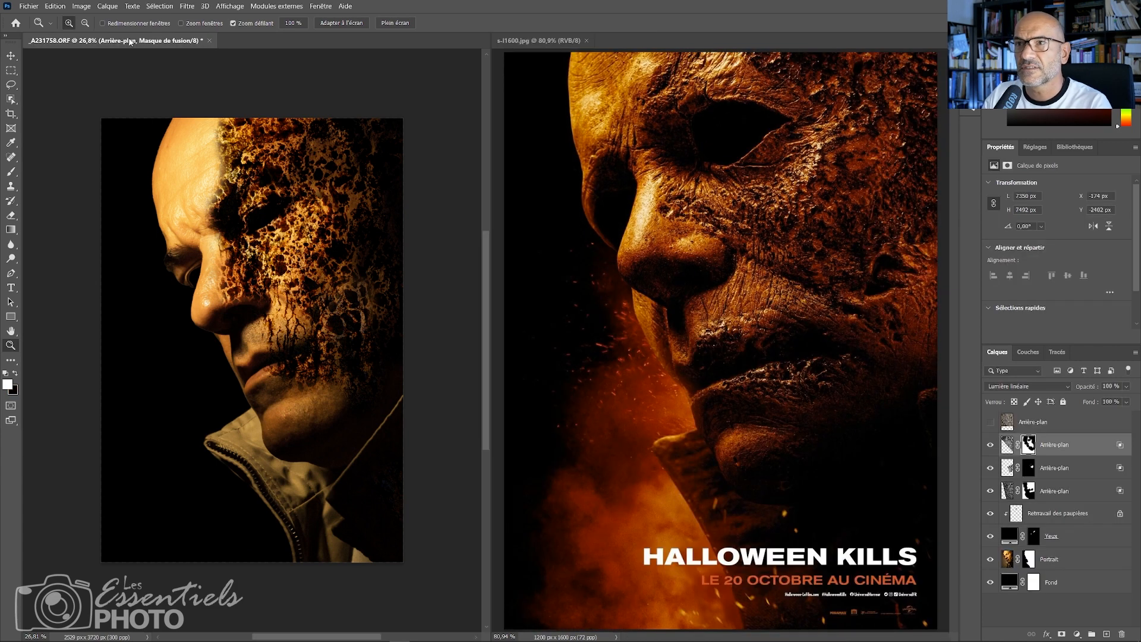
{"action": "key", "text": "ctrl+0"}
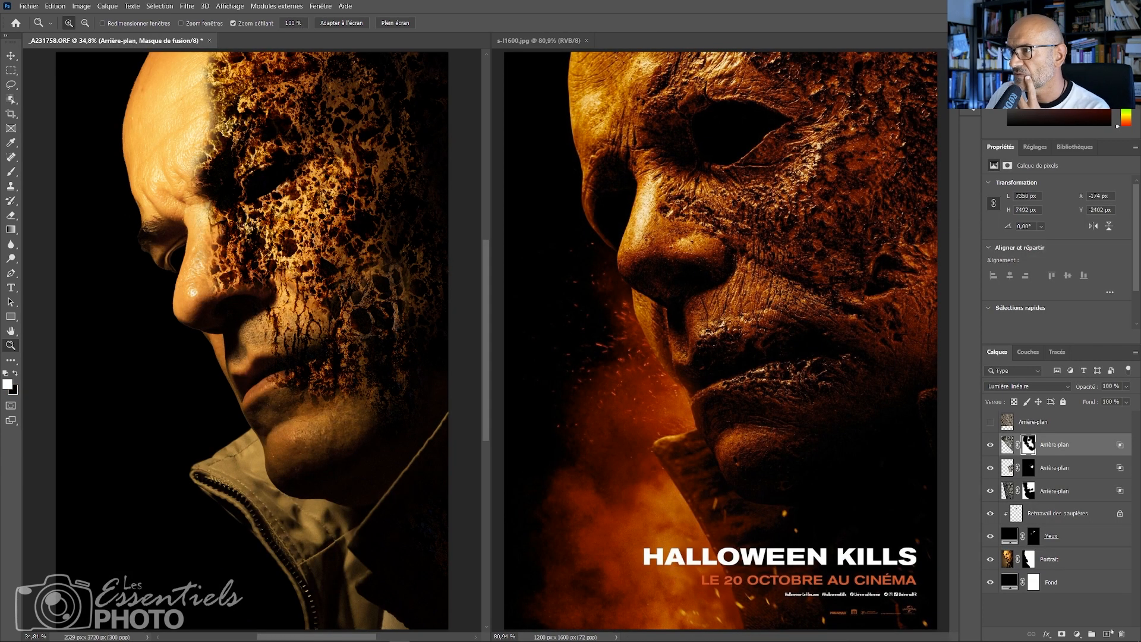
Add a Gradient Map adjustment layer above the uppermost visible Arrière-plan texture layer in the portrait document
{"action": "left_click", "coordinate": [1053, 445]}
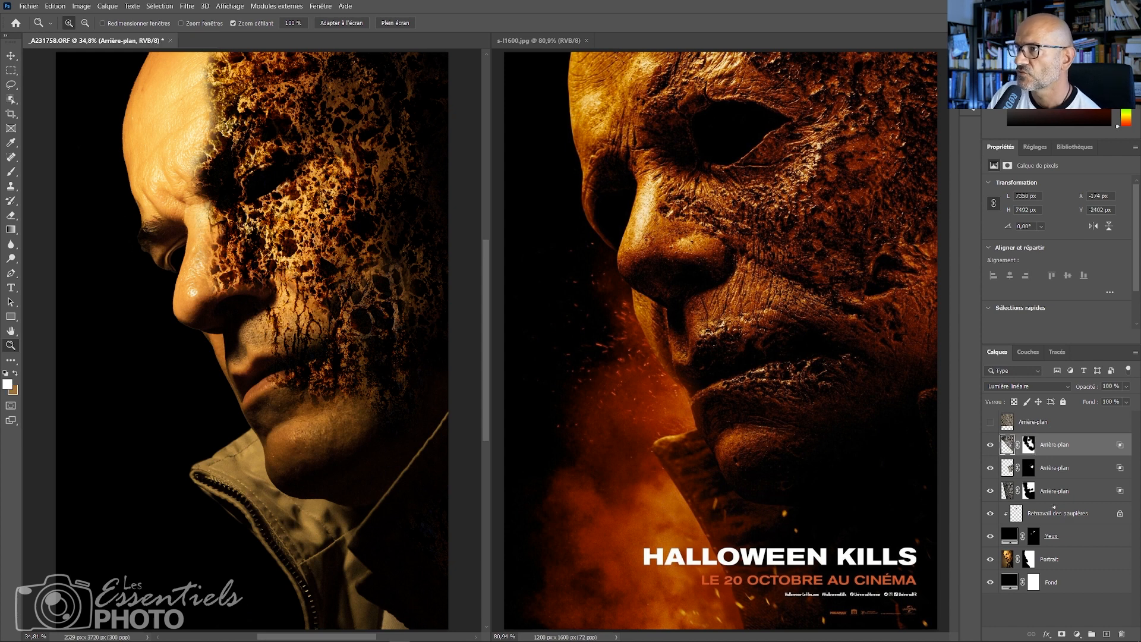
{"action": "left_click", "coordinate": [1077, 634]}
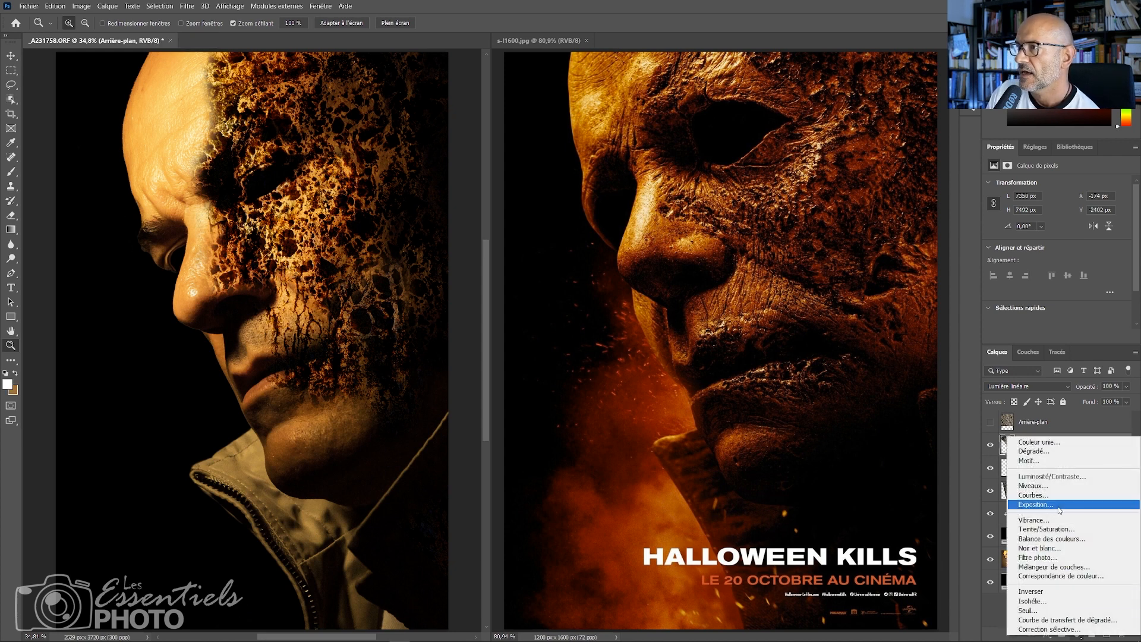
{"action": "left_click", "coordinate": [1057, 622]}
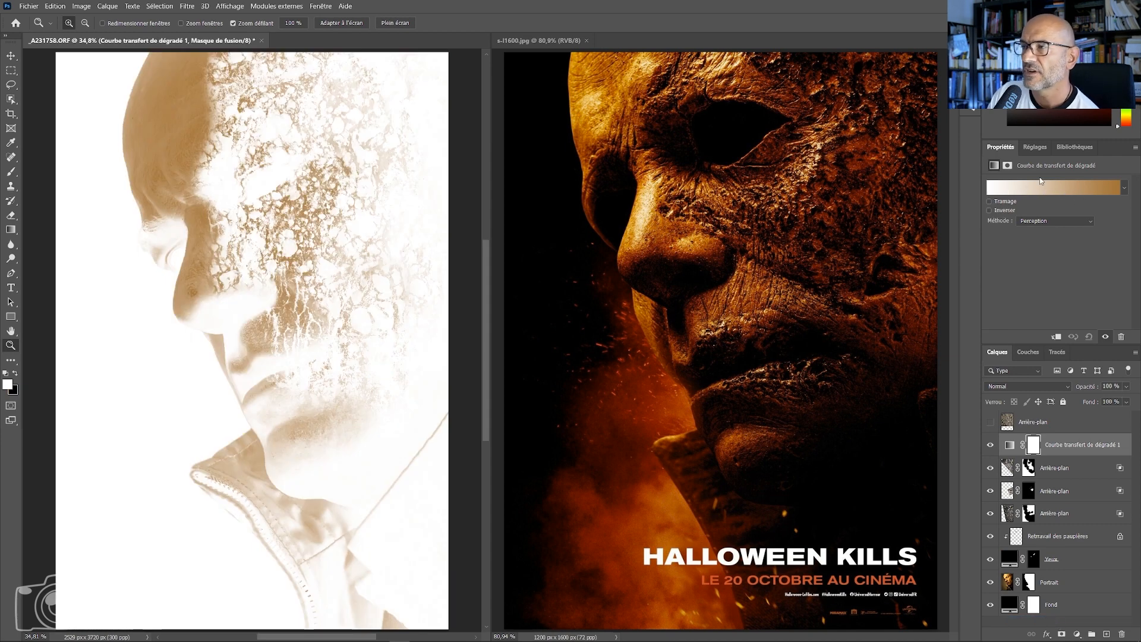
Set the gradient map's 0% colour stop to the near-black #010101 sampled from the poster's dark background
{"action": "left_click", "coordinate": [1041, 190]}
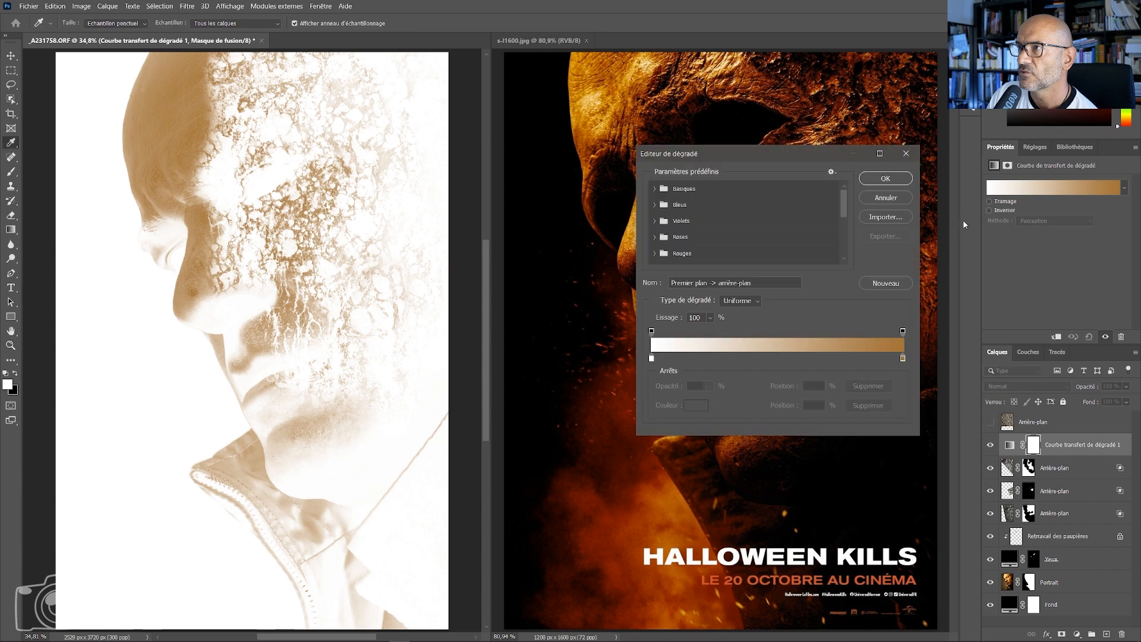
{"action": "left_click_drag", "start_coordinate": [790, 152], "coordinate": [896, 199]}
{"action": "left_click", "coordinate": [767, 381]}
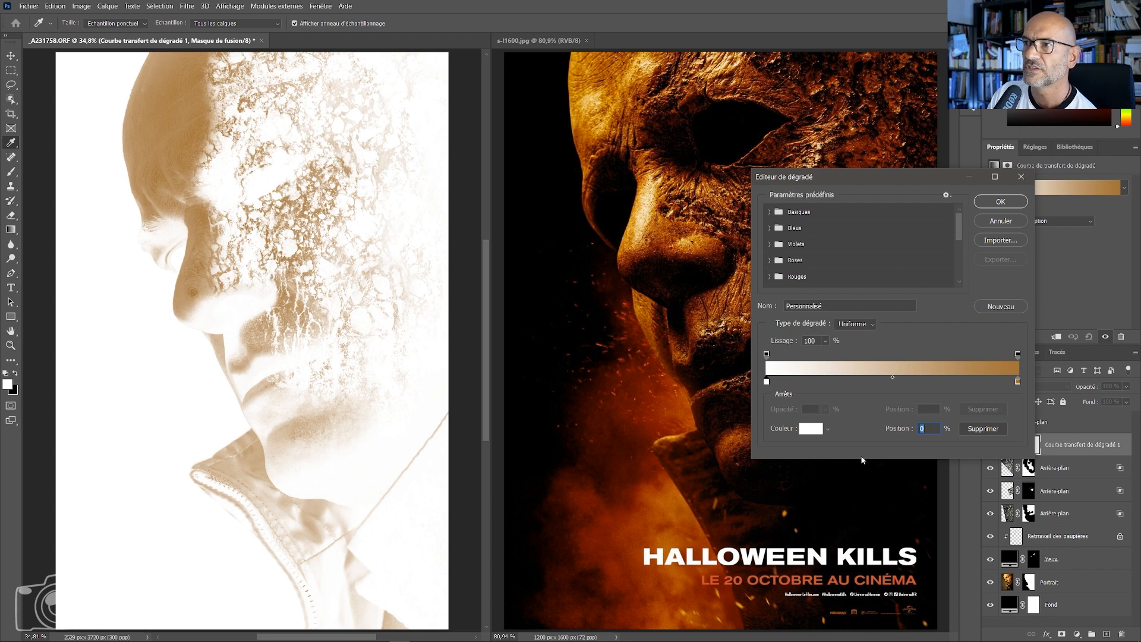
{"action": "left_click", "coordinate": [809, 429]}
{"action": "left_click", "coordinate": [506, 541]}
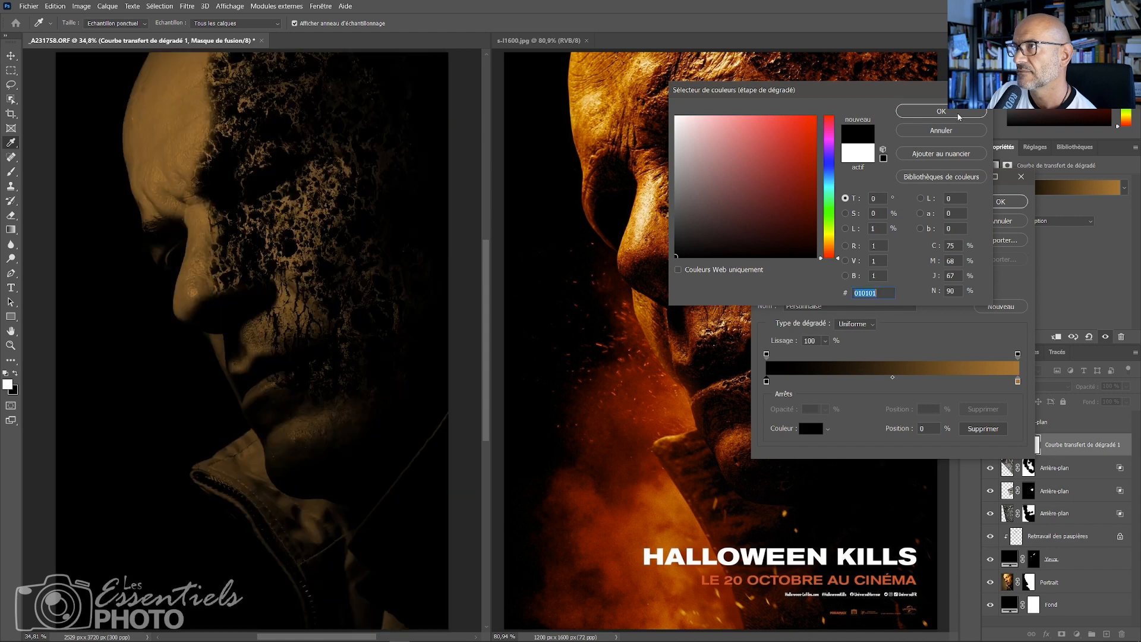
{"action": "left_click", "coordinate": [956, 113]}
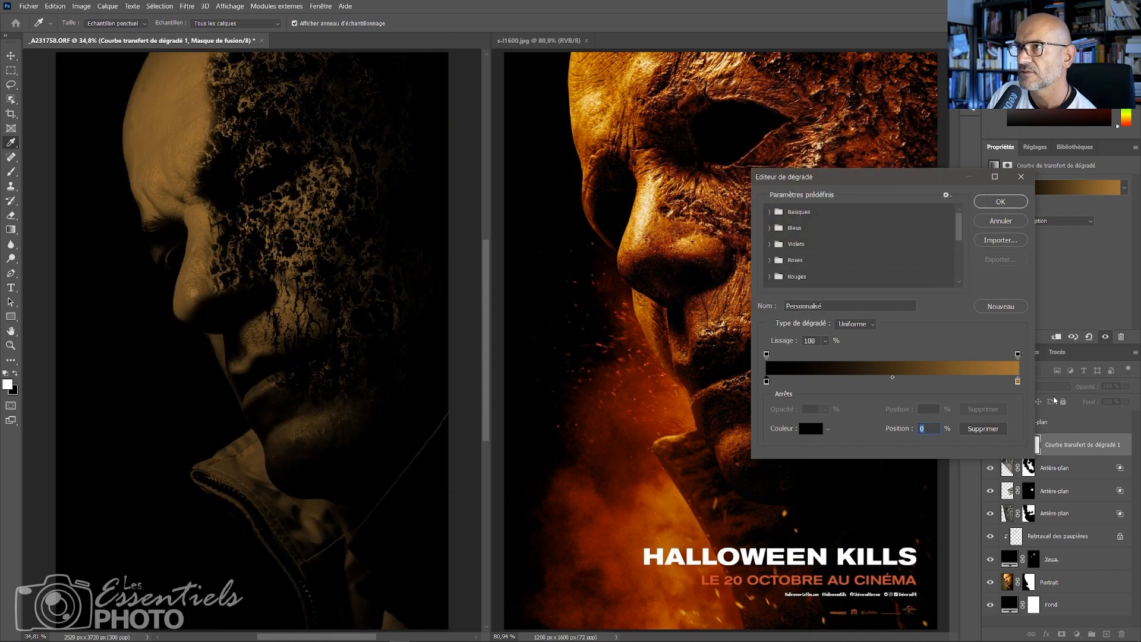
Set the gradient's 100% colour stop to the pale cream #fadba4 sampled from the highlight on the poster's nose
{"action": "left_click", "coordinate": [1018, 382]}
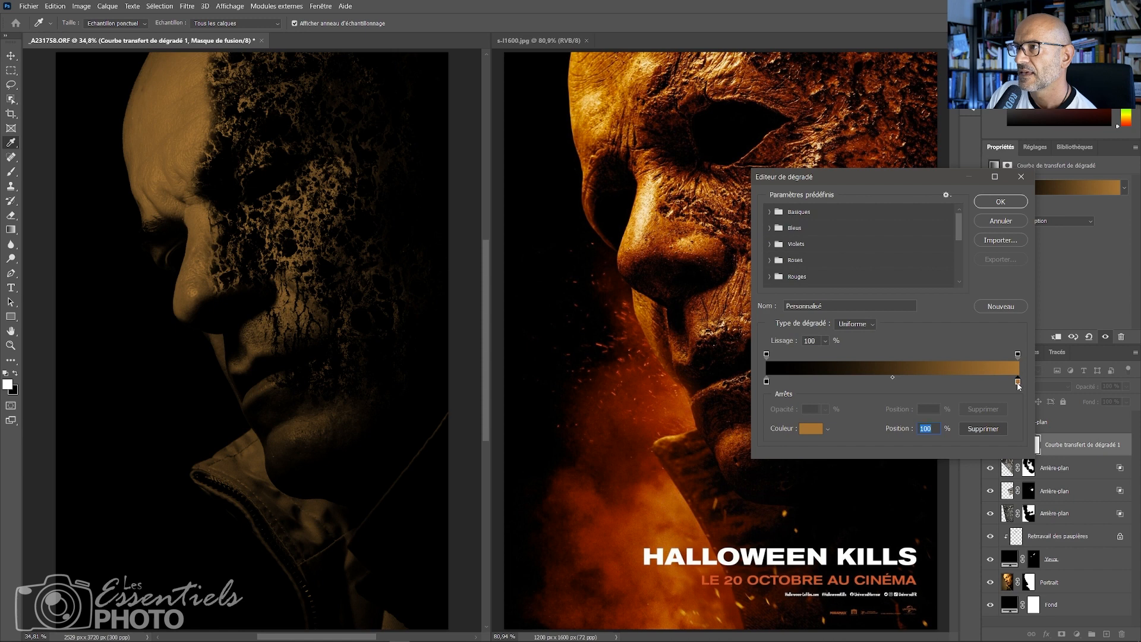
{"action": "left_click", "coordinate": [812, 429]}
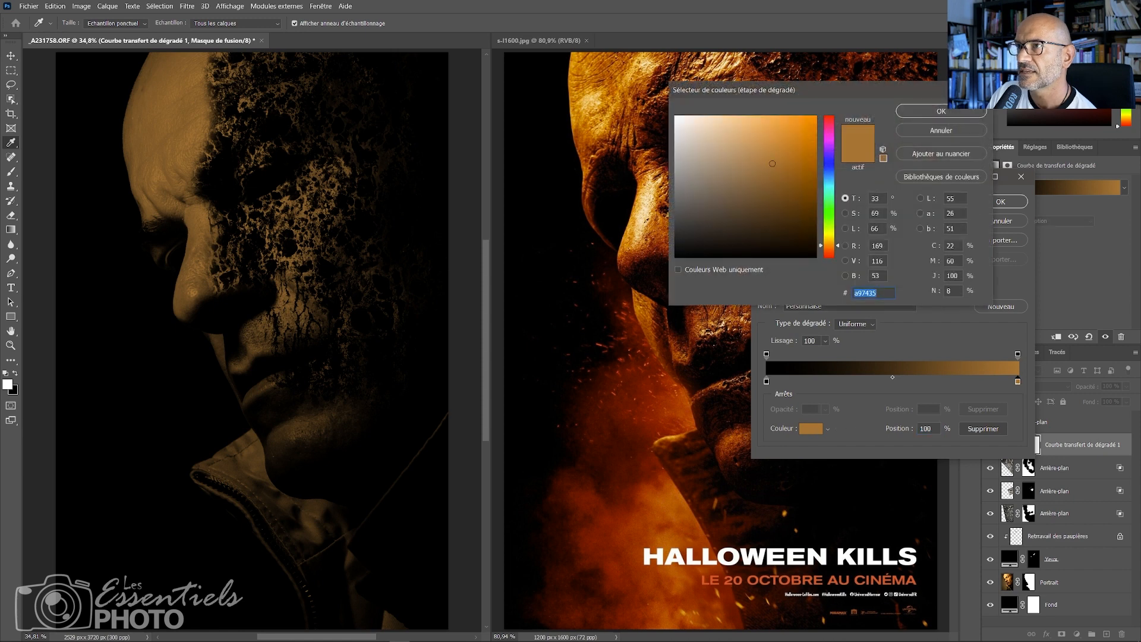
{"action": "left_click", "coordinate": [645, 211]}
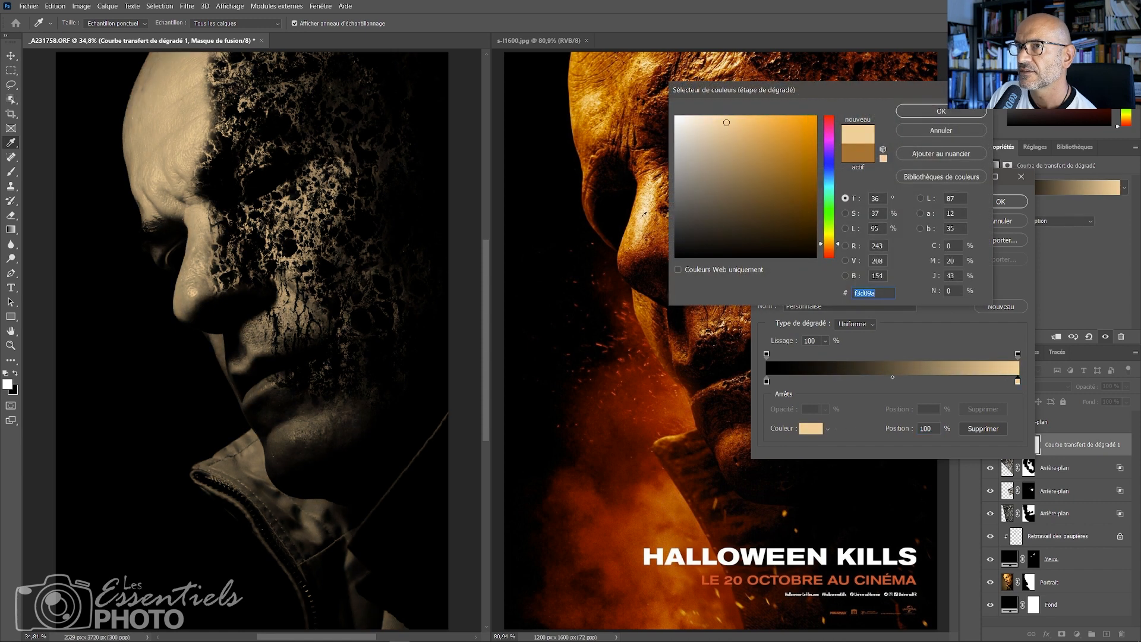
{"action": "left_click_drag", "start_coordinate": [641, 223], "coordinate": [645, 210]}
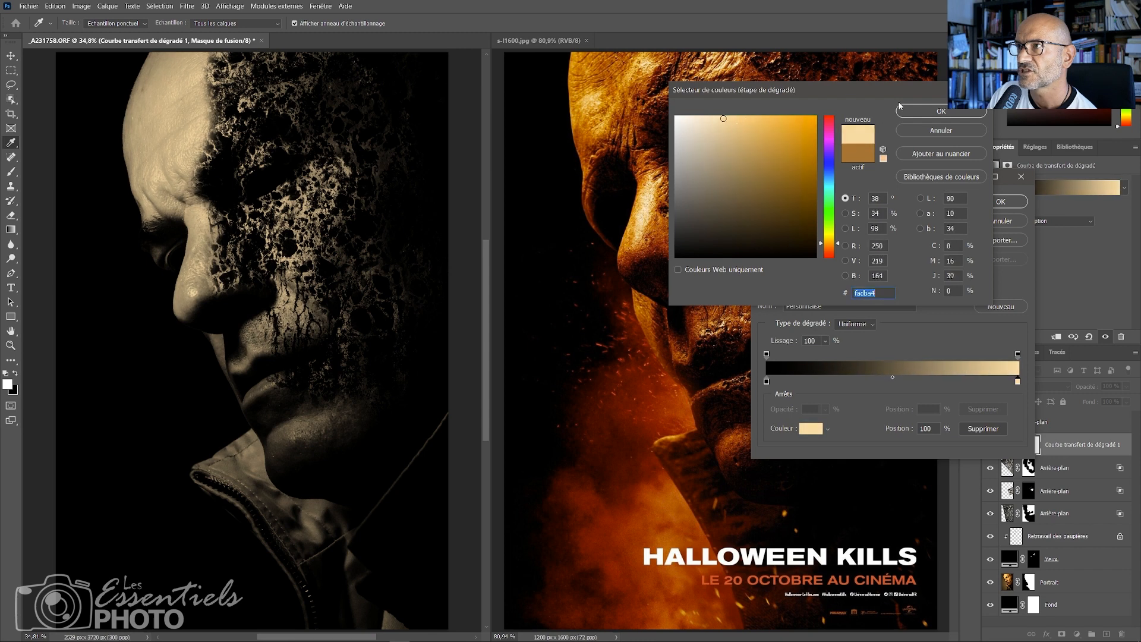
{"action": "left_click", "coordinate": [918, 112]}
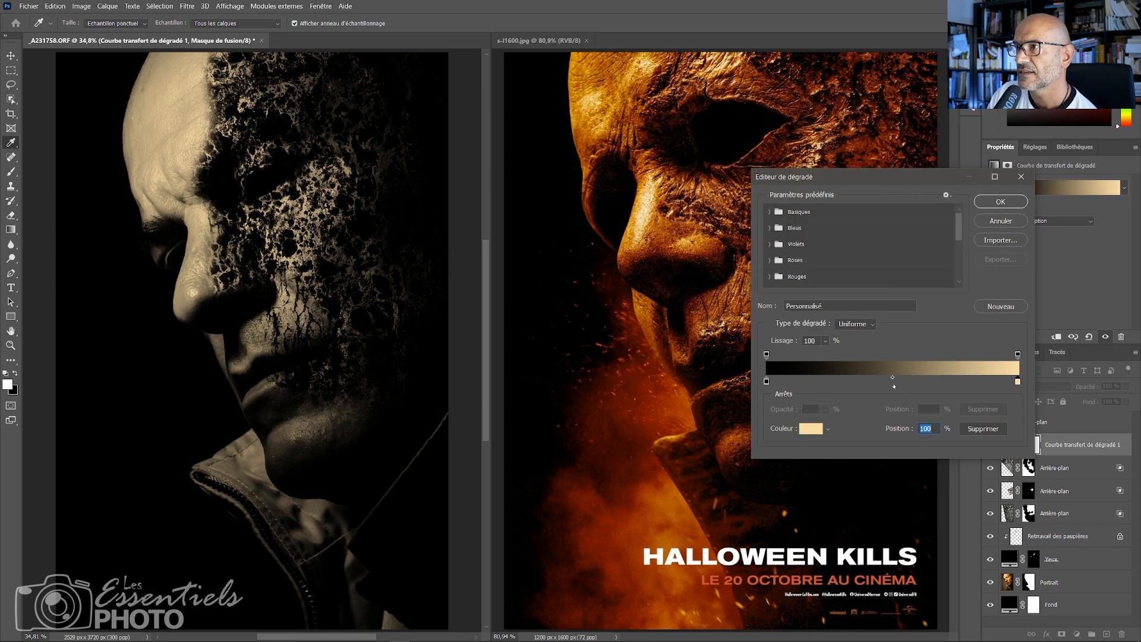
Add a colour stop midway along the gradient and colour it with a dark orange sampled from the poster's nose
{"action": "left_click", "coordinate": [890, 381], "text": "alt"}
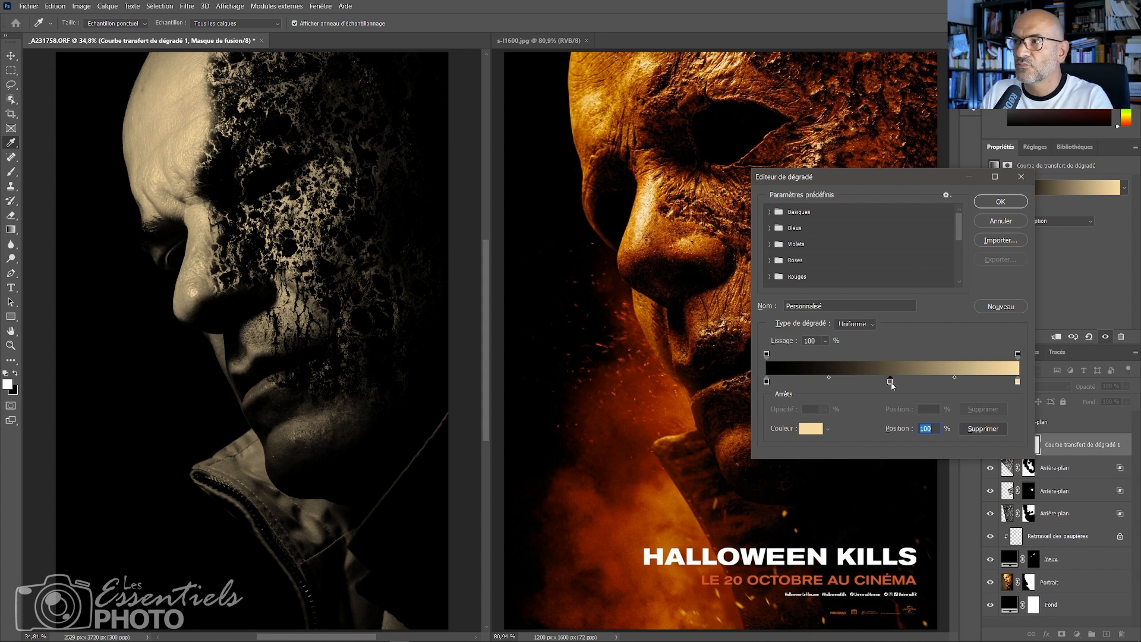
{"action": "left_click", "coordinate": [817, 428]}
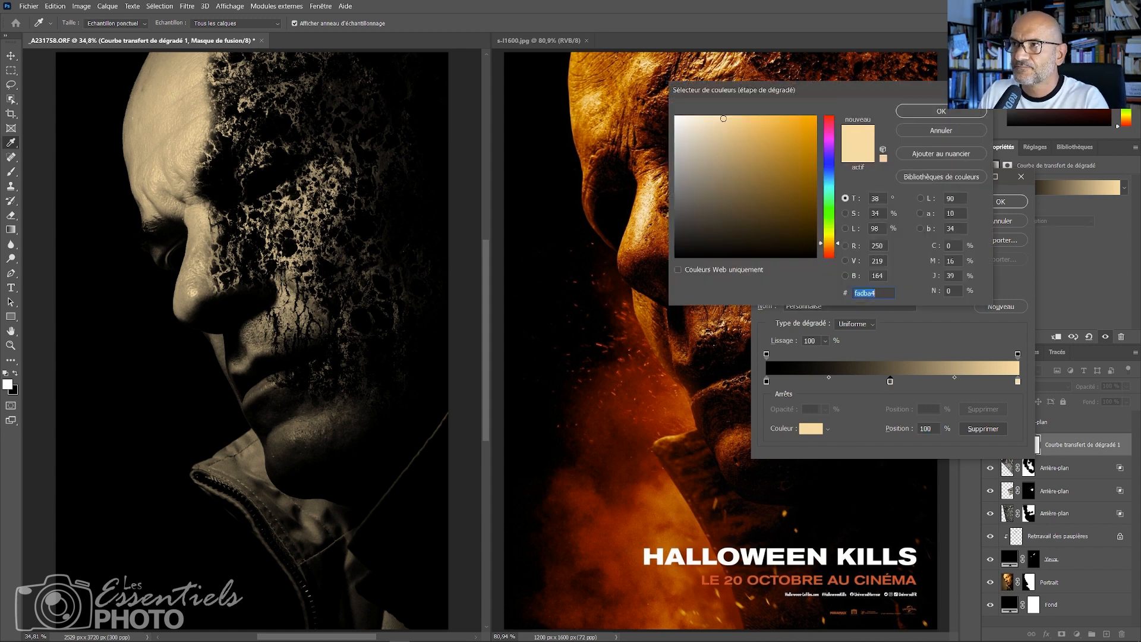
{"action": "left_click", "coordinate": [658, 228]}
{"action": "mouse_move", "coordinate": [658, 228]}
{"action": "left_mouse_down"}
{"action": "mouse_move", "coordinate": [657, 245]}
{"action": "mouse_move", "coordinate": [660, 235]}
{"action": "left_mouse_up"}
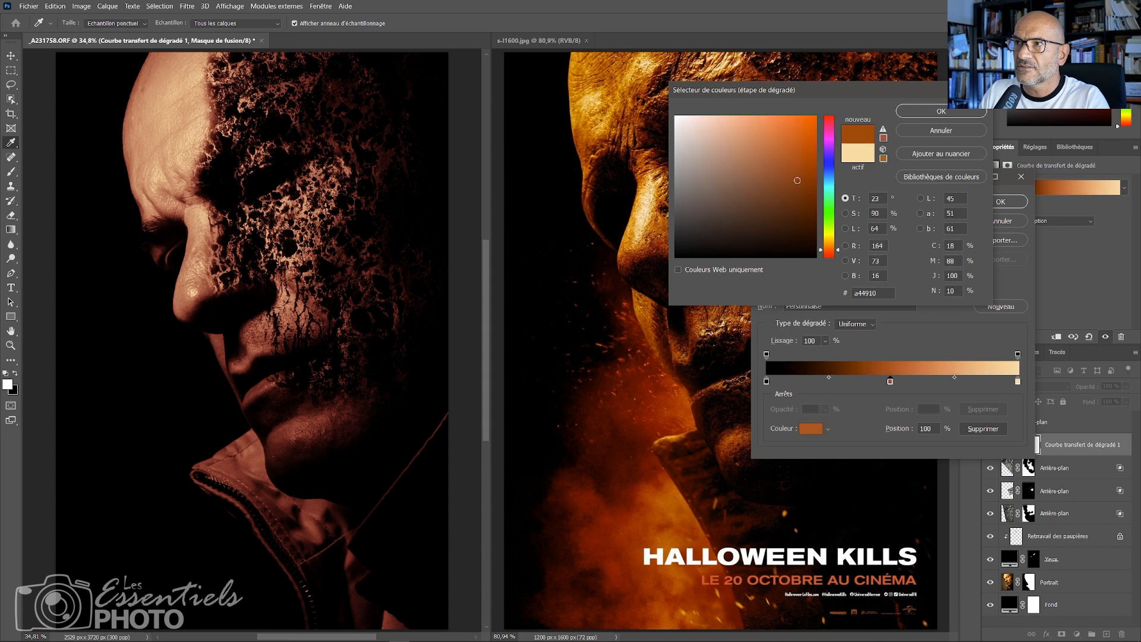
{"action": "left_click", "coordinate": [941, 112]}
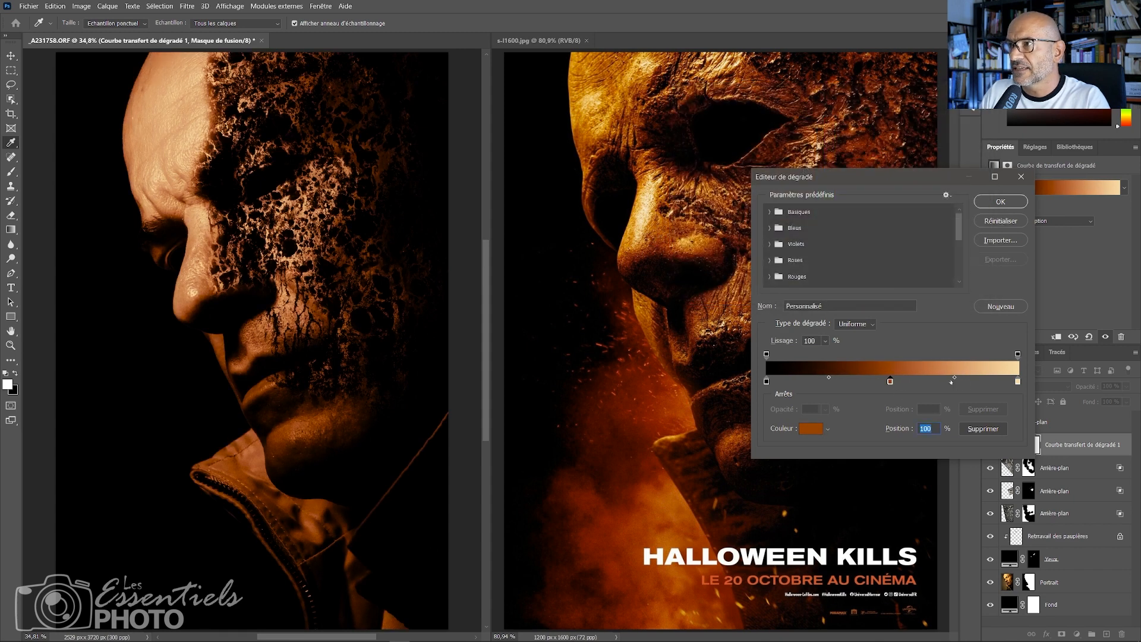
Add a colour stop about three quarters along the gradient and colour it with a golden tone sampled from the poster's nose bridge
{"action": "left_click", "coordinate": [954, 382]}
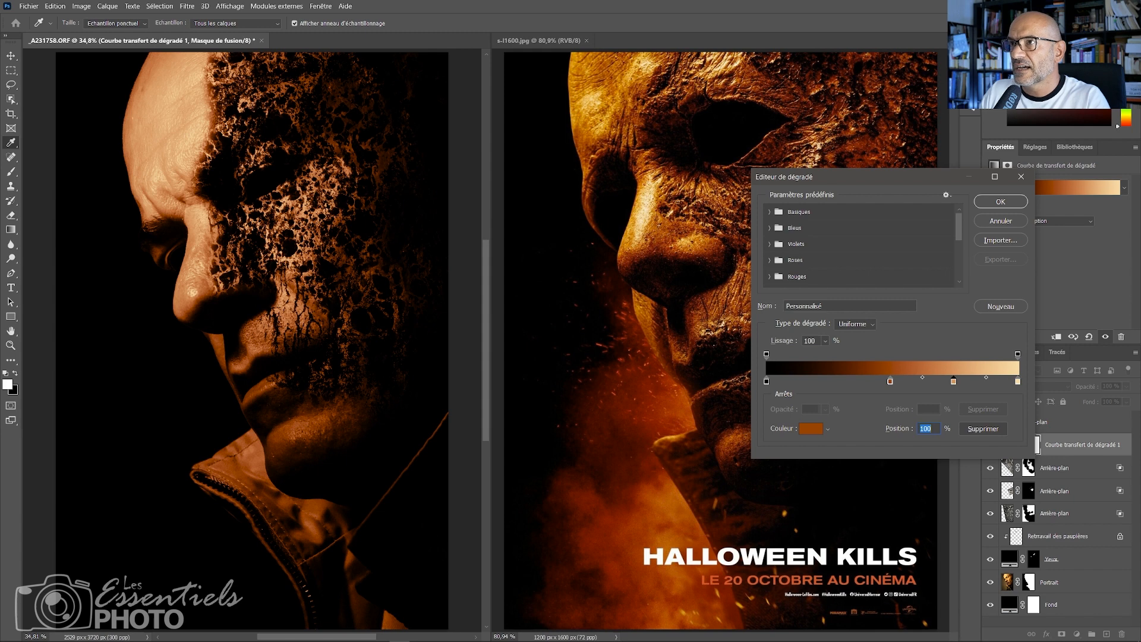
{"action": "left_click", "coordinate": [633, 221]}
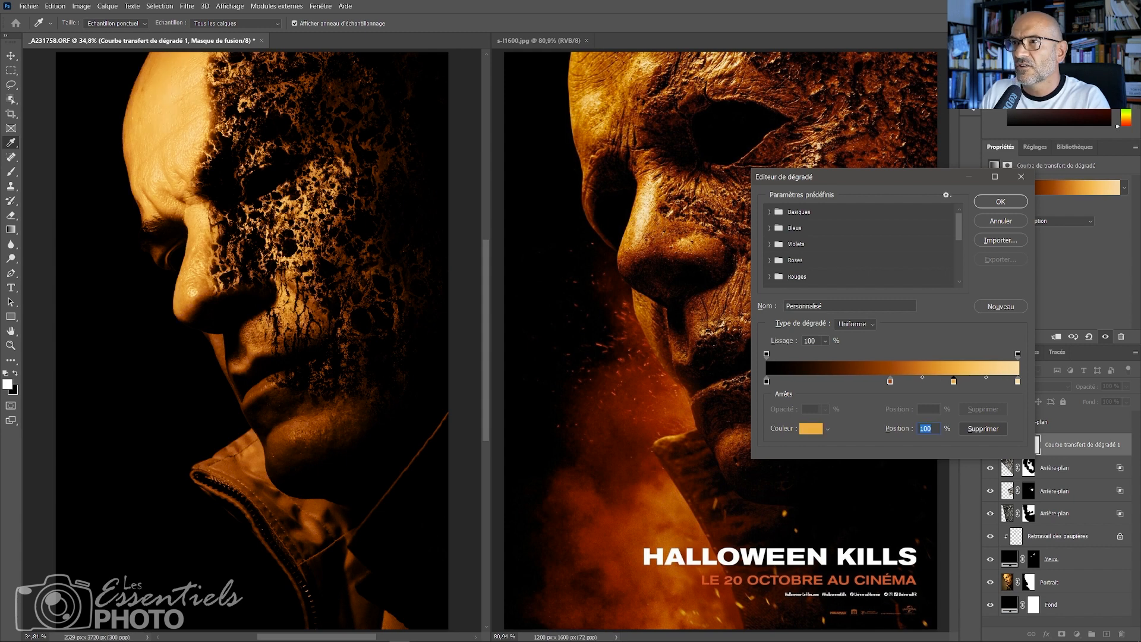
{"action": "left_click", "coordinate": [664, 226]}
{"action": "left_click", "coordinate": [657, 215]}
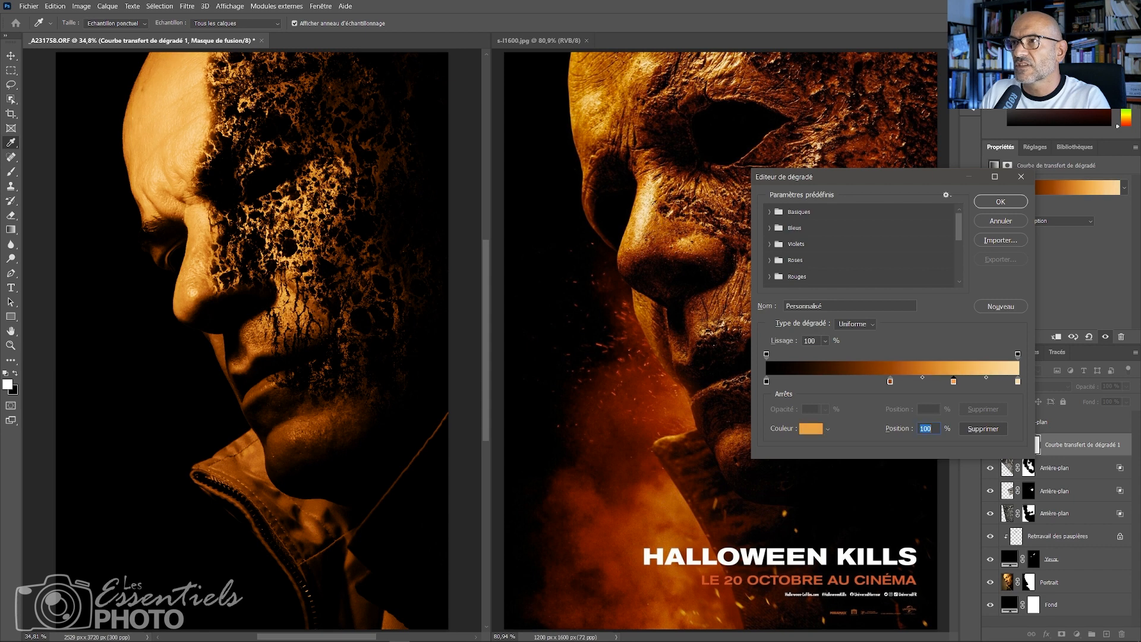
{"action": "left_click", "coordinate": [652, 203]}
{"action": "left_click", "coordinate": [661, 215]}
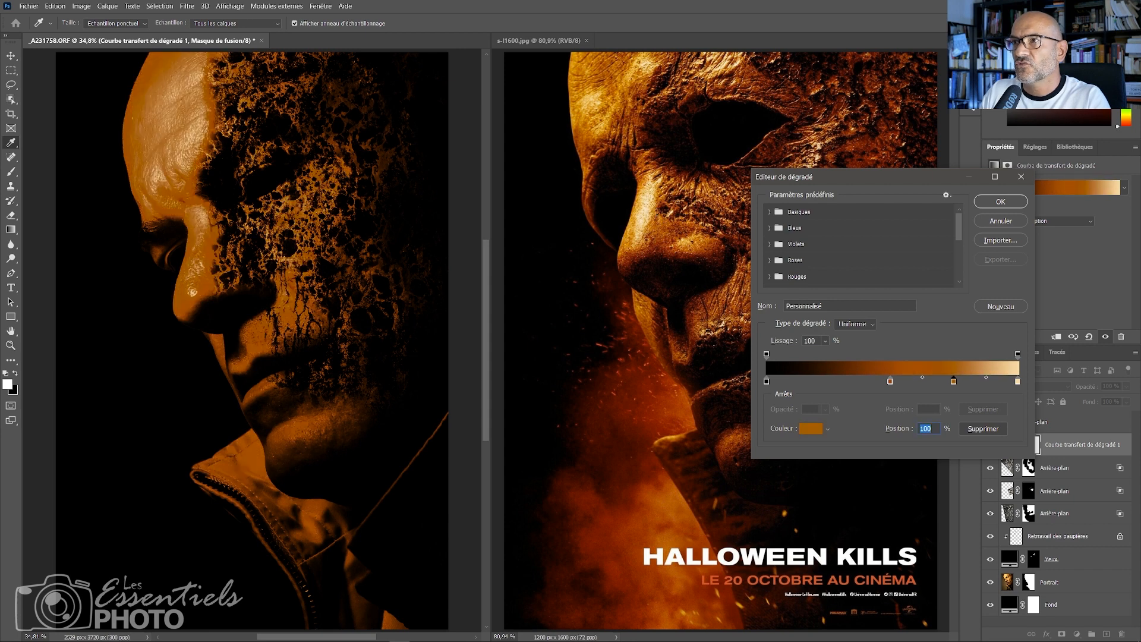
{"action": "left_click", "coordinate": [657, 212]}
{"action": "left_click", "coordinate": [657, 214]}
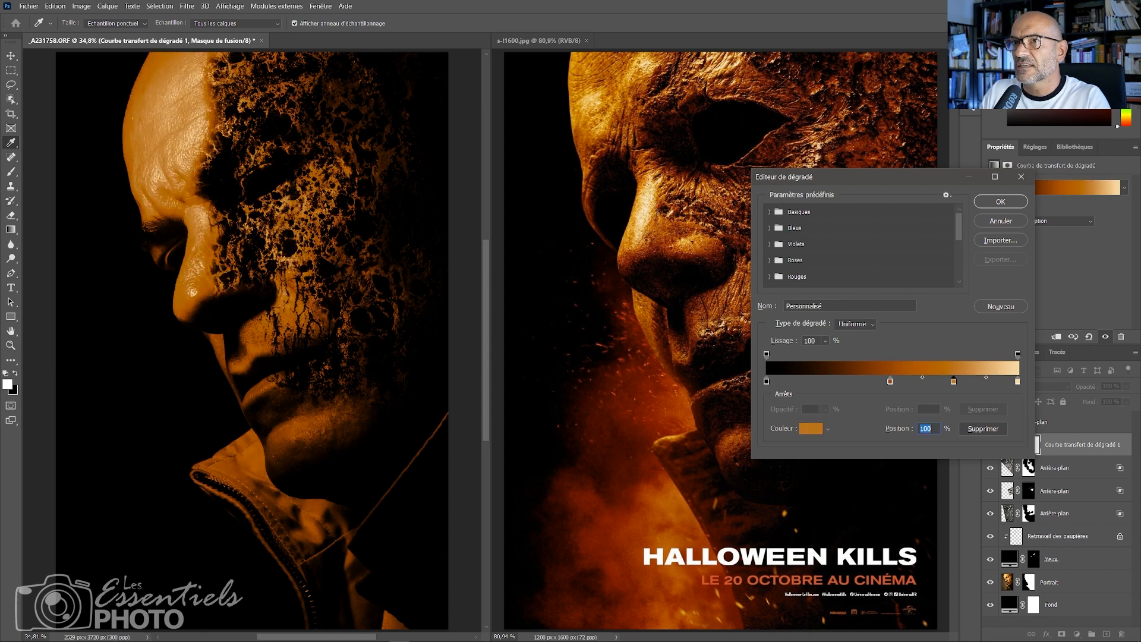
{"action": "left_click", "coordinate": [656, 205]}
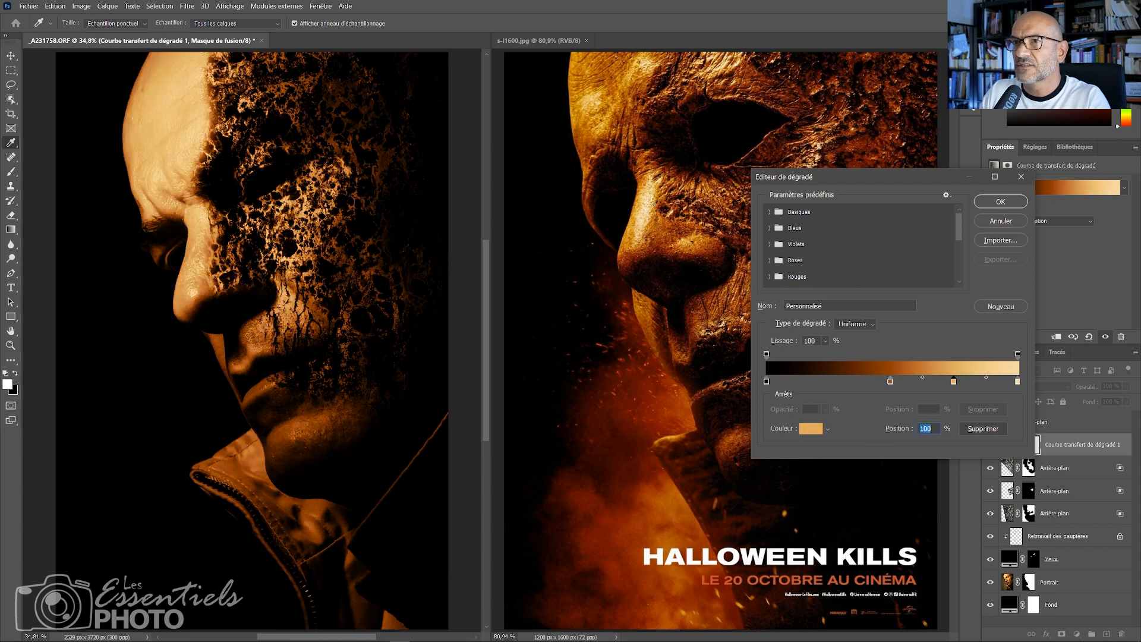
{"action": "left_click", "coordinate": [656, 205]}
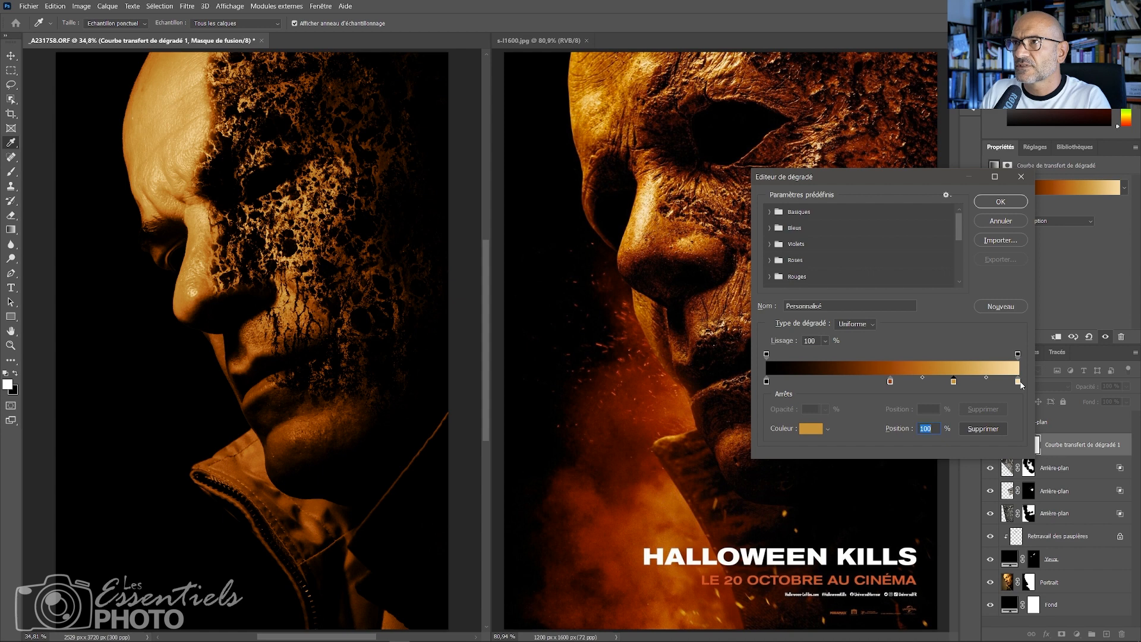
Change the golden stop about three quarters along the gradient to the saturated orange #f49a0f
{"action": "key", "text": "alt"}
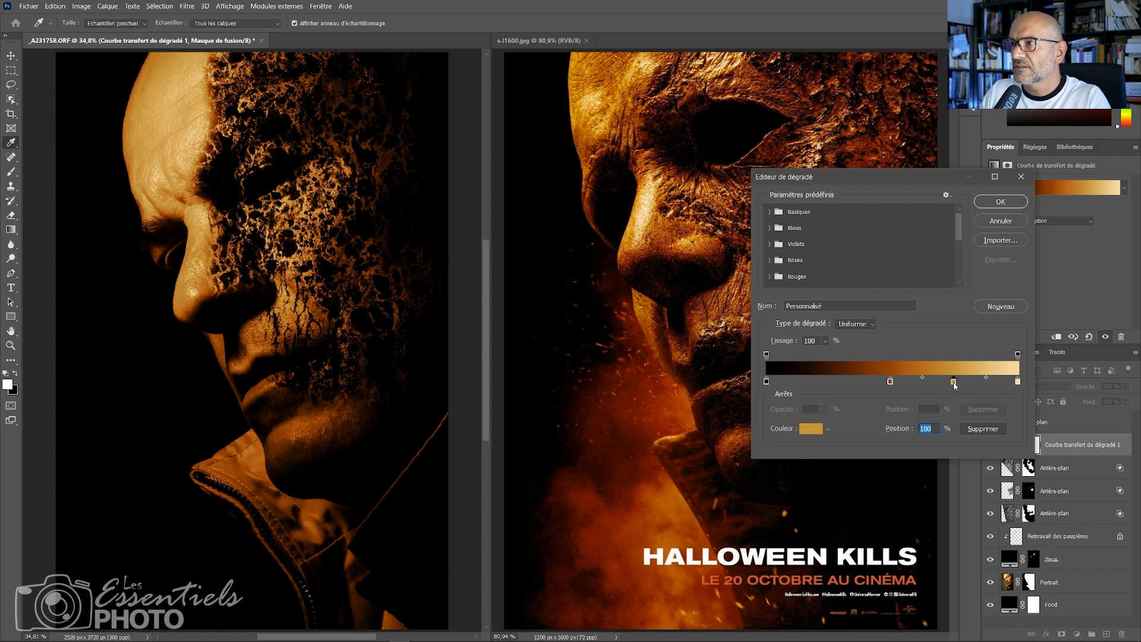
{"action": "left_click", "coordinate": [811, 429]}
{"action": "left_click_drag", "start_coordinate": [796, 137], "coordinate": [808, 122]}
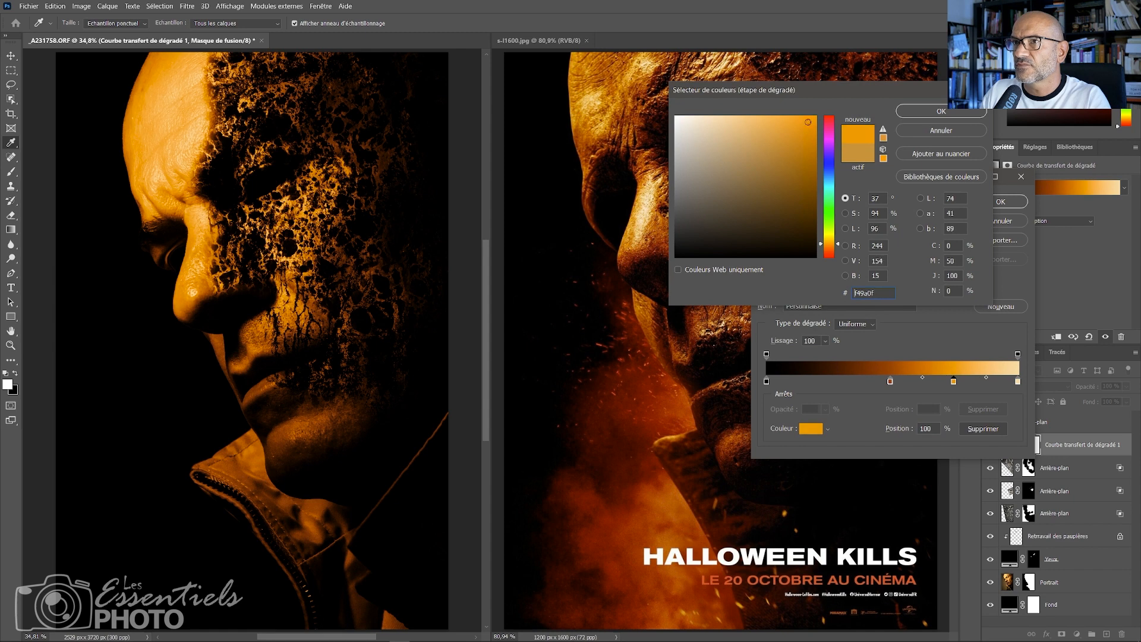
{"action": "left_click", "coordinate": [939, 116]}
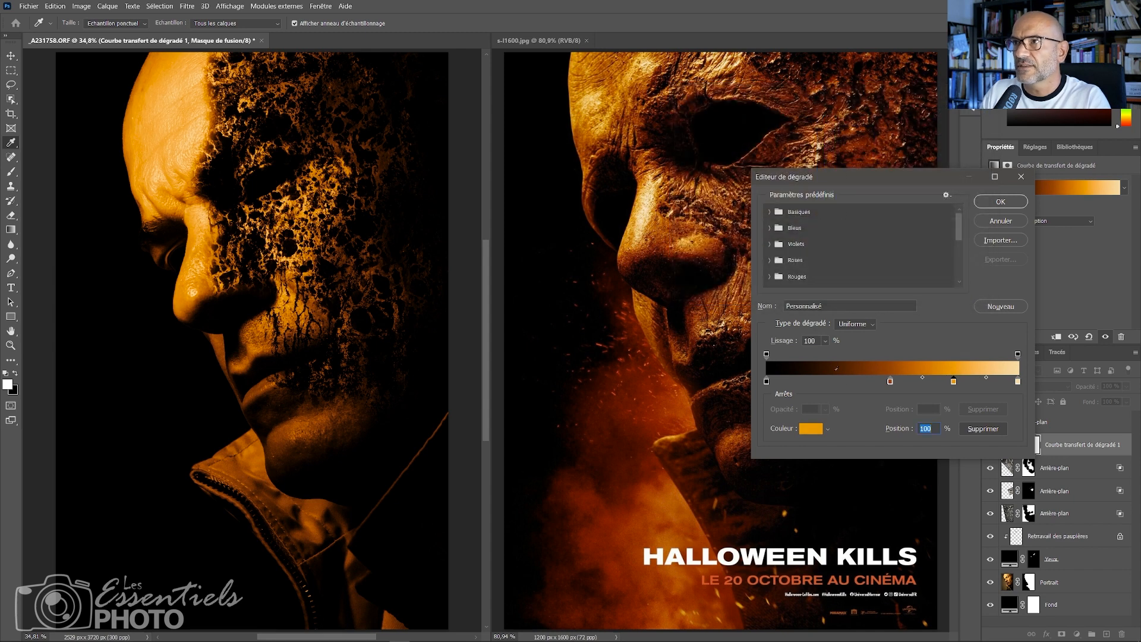
Add a colour stop at about 27% in the dark red #3e0b0a sampled from the poster's textured forehead, and accept the gradient
{"action": "key", "text": "alt"}
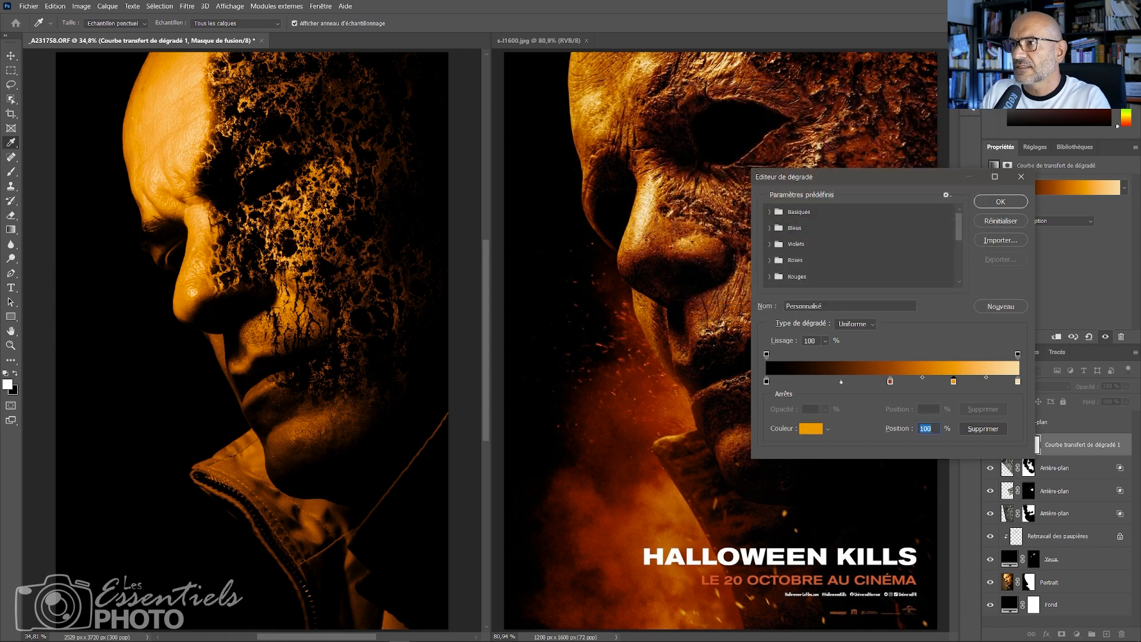
{"action": "left_click", "coordinate": [831, 381], "text": "alt"}
{"action": "left_click", "coordinate": [869, 139]}
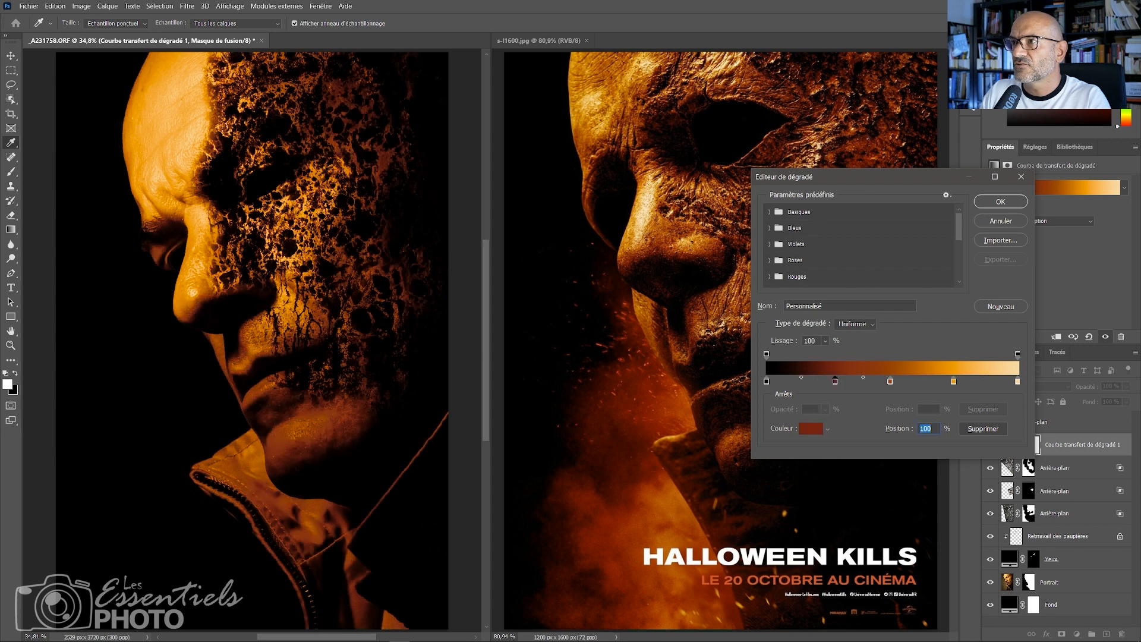
{"action": "left_click", "coordinate": [889, 82]}
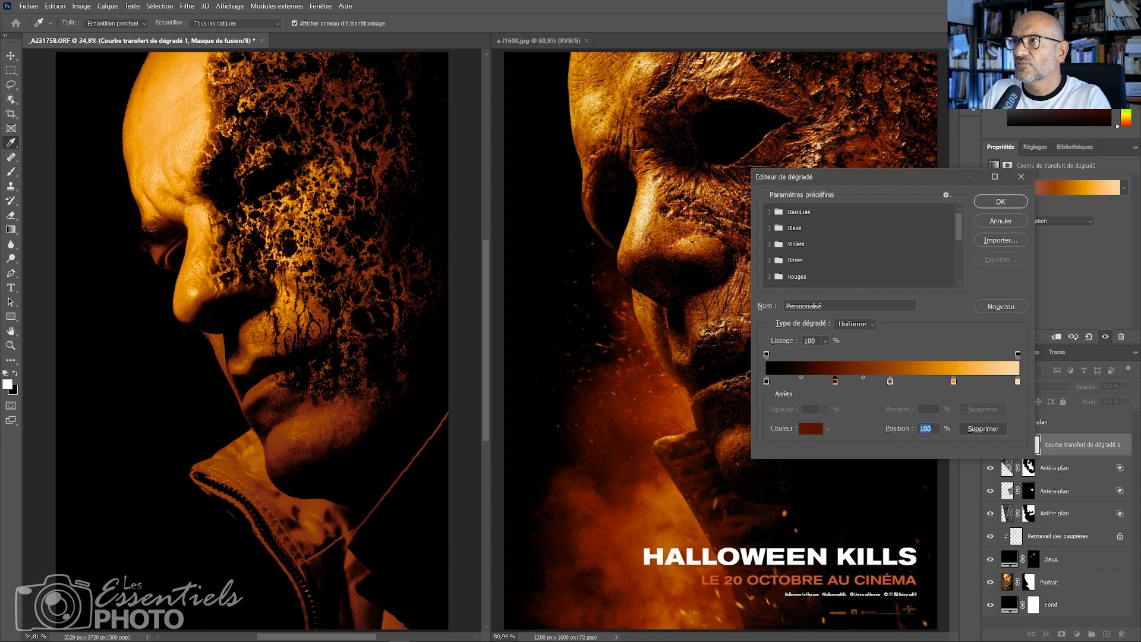
{"action": "left_click", "coordinate": [889, 82]}
{"action": "left_click", "coordinate": [889, 82]}
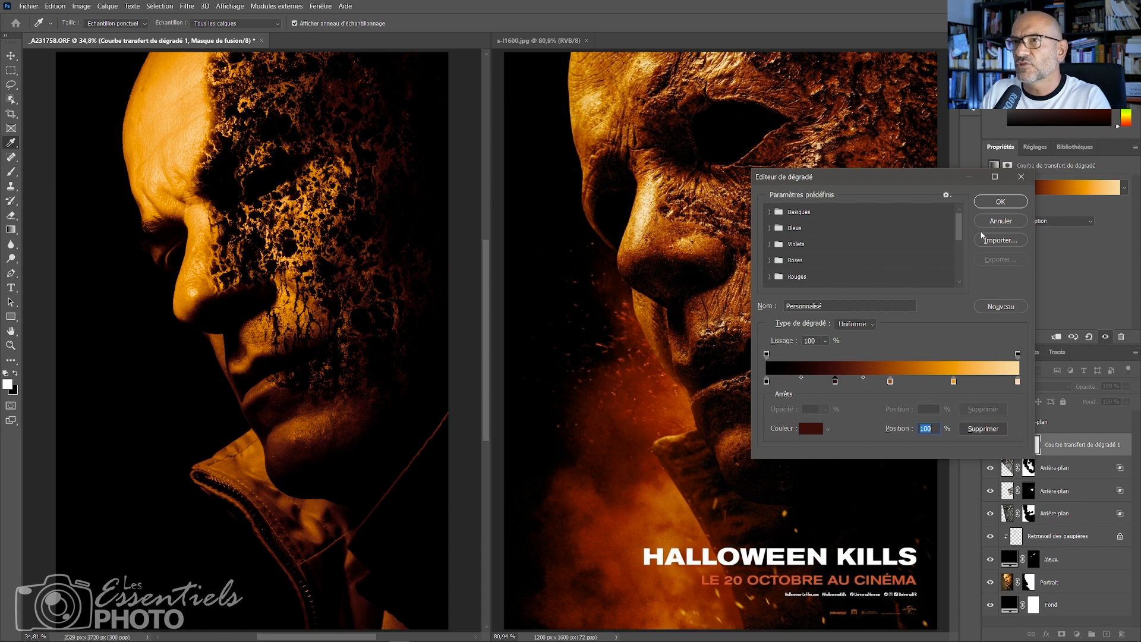
{"action": "left_click", "coordinate": [1005, 202]}
Compare the portrait with and without the gradient map adjustment
{"action": "key", "text": "z"}
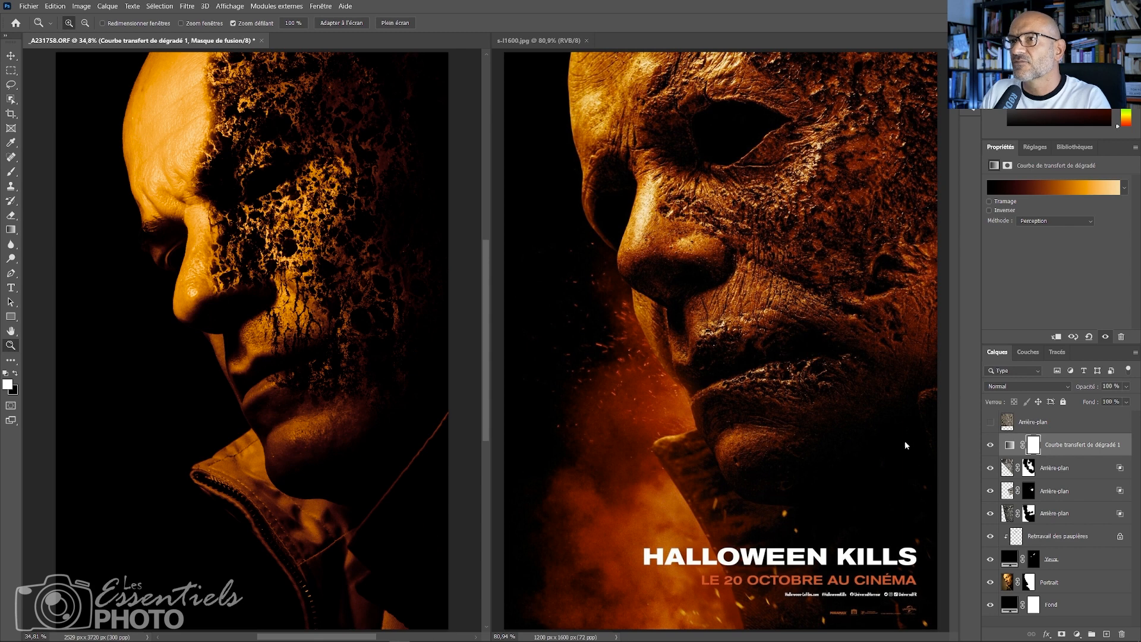
{"action": "left_click", "coordinate": [991, 445]}
{"action": "left_click", "coordinate": [990, 445]}
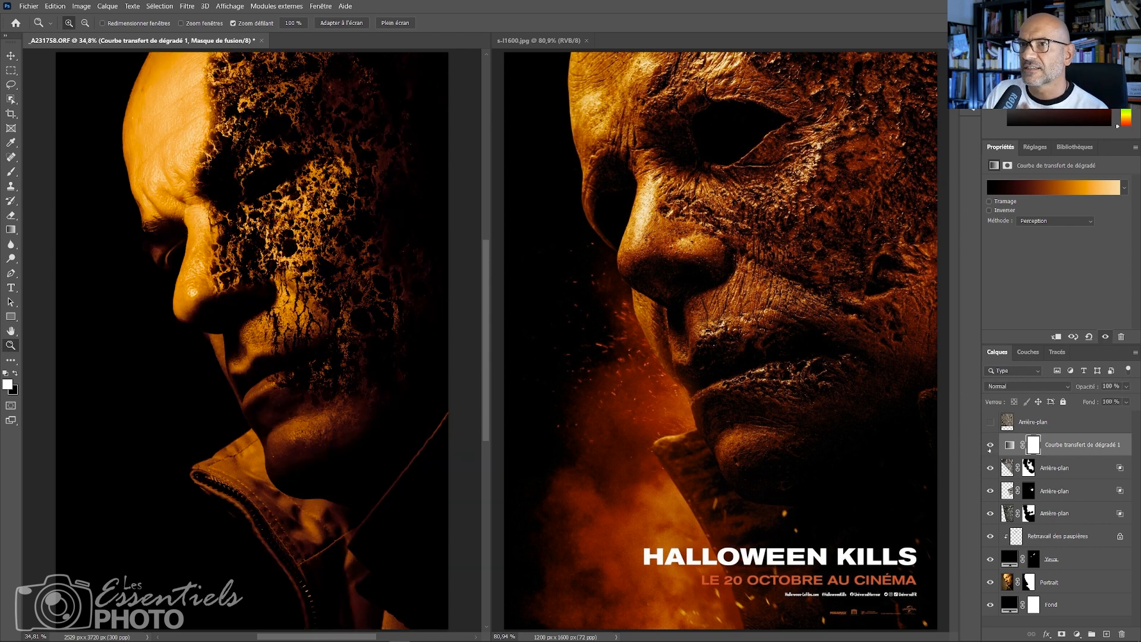
Preview other blend modes for the gradient map, keep Normal, and reduce the layer's opacity to 51%
{"action": "left_click", "coordinate": [1067, 387]}
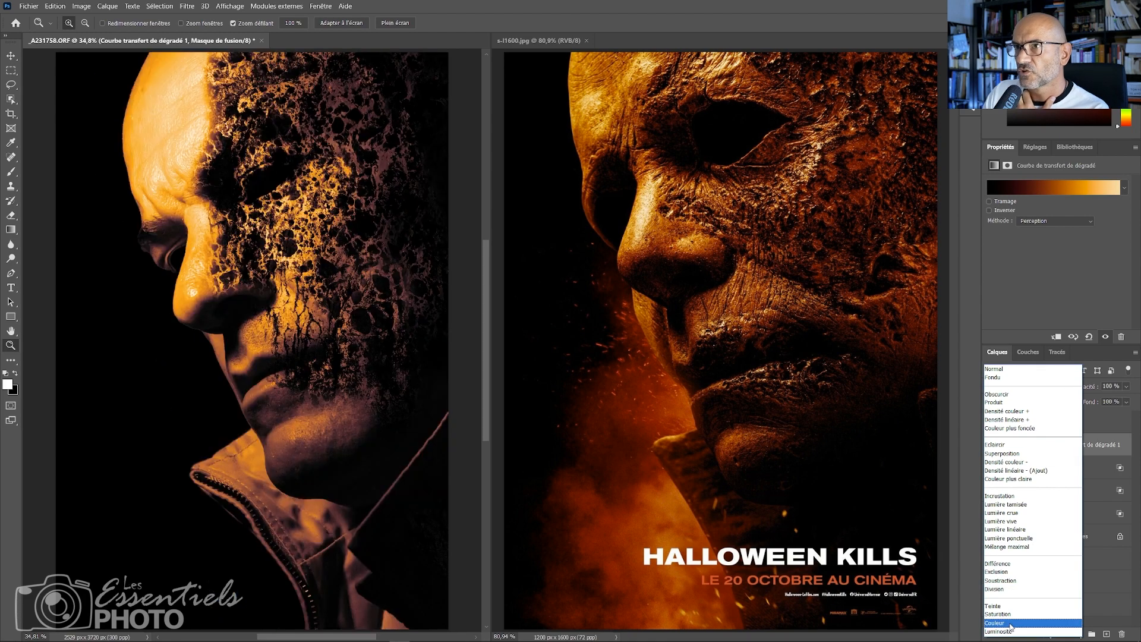
{"action": "left_click", "coordinate": [998, 369]}
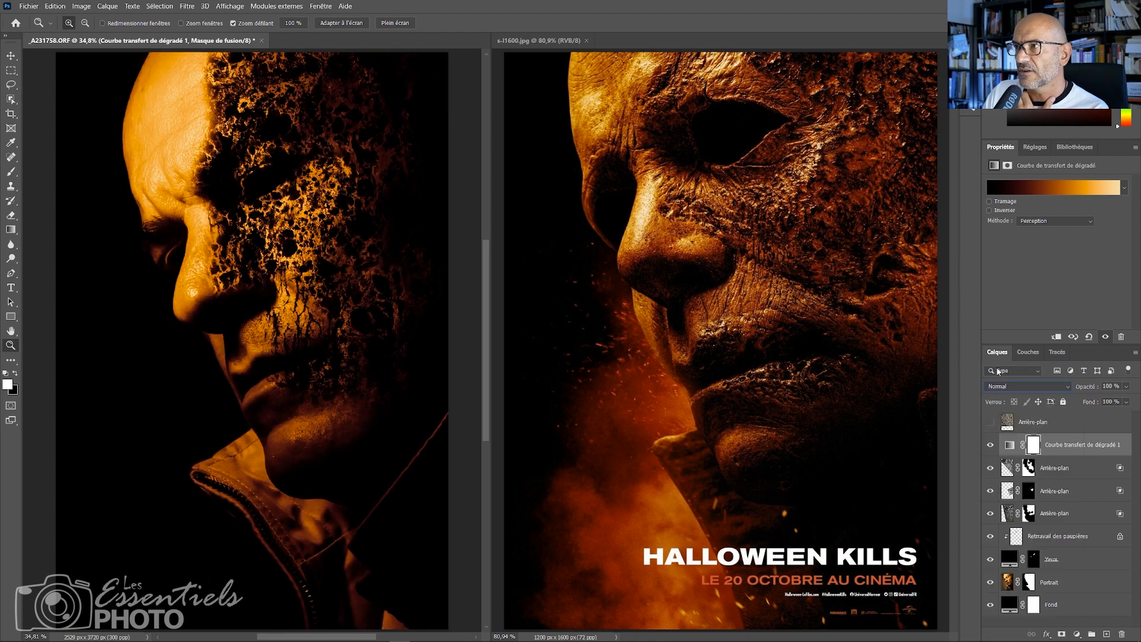
{"action": "left_click", "coordinate": [1127, 387]}
{"action": "mouse_move", "coordinate": [1103, 402]}
{"action": "left_mouse_down"}
{"action": "mouse_move", "coordinate": [1119, 405]}
{"action": "mouse_move", "coordinate": [1108, 402]}
{"action": "left_mouse_up"}
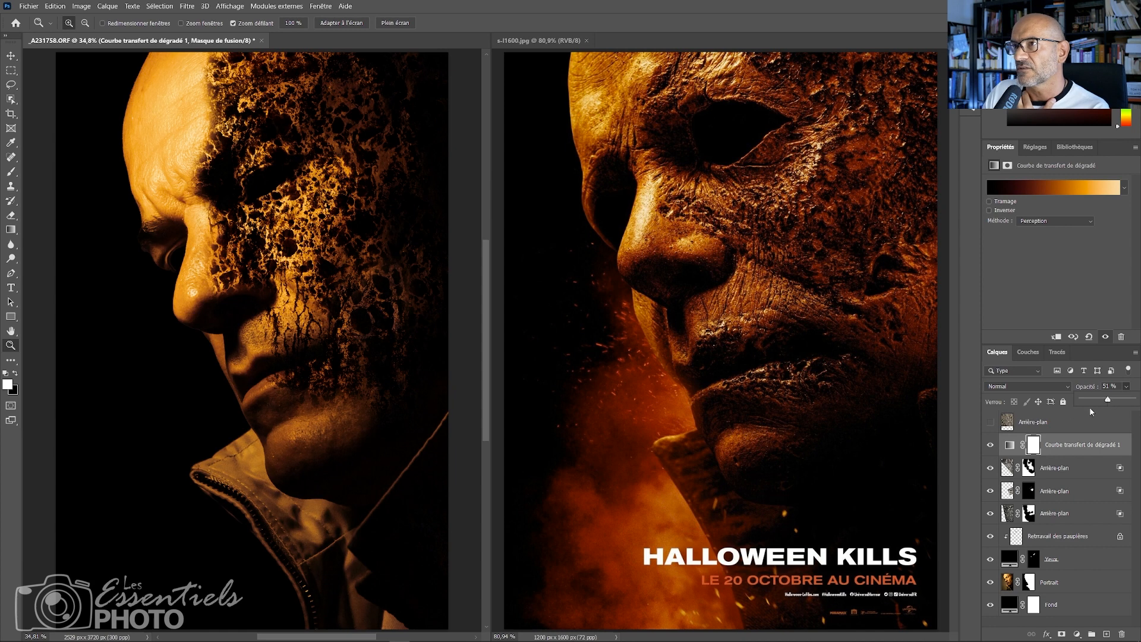
{"action": "left_click", "coordinate": [990, 444]}
{"action": "left_click", "coordinate": [991, 445]}
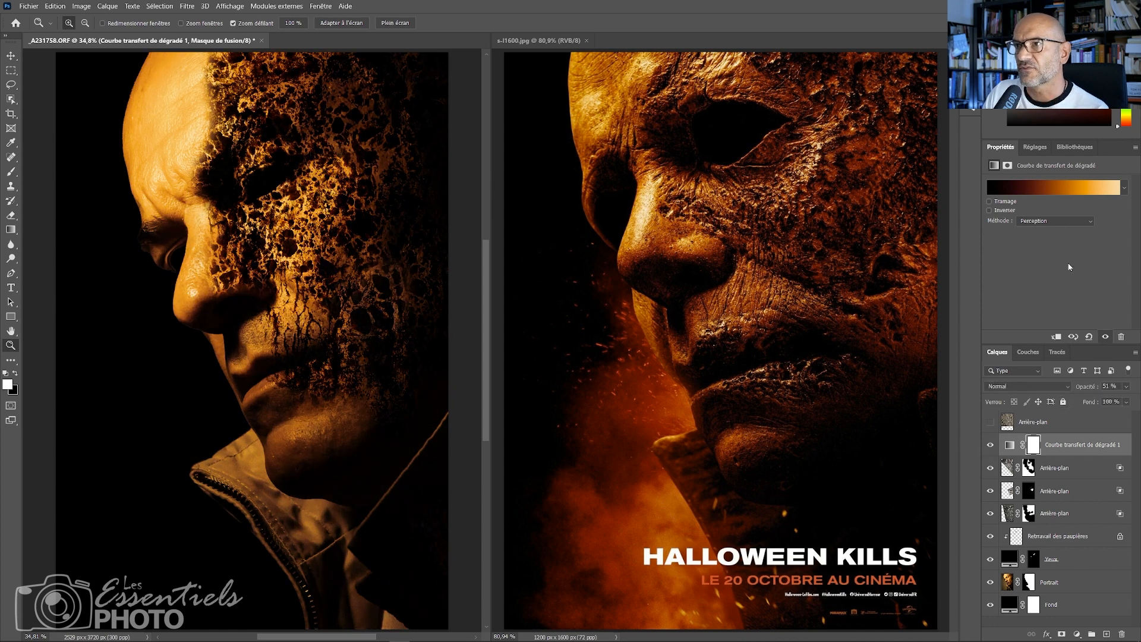
Reopen the gradient for editing and set its 49% colour stop to the brighter orange #b74401
{"action": "left_click", "coordinate": [1053, 186]}
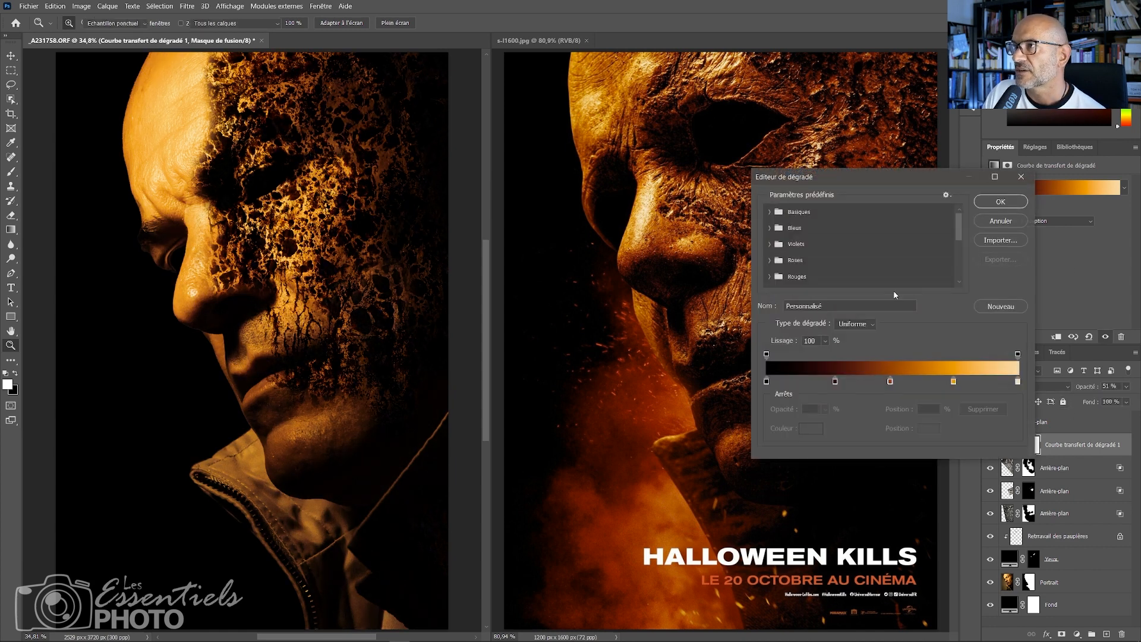
{"action": "left_click", "coordinate": [890, 382]}
{"action": "left_click", "coordinate": [811, 428]}
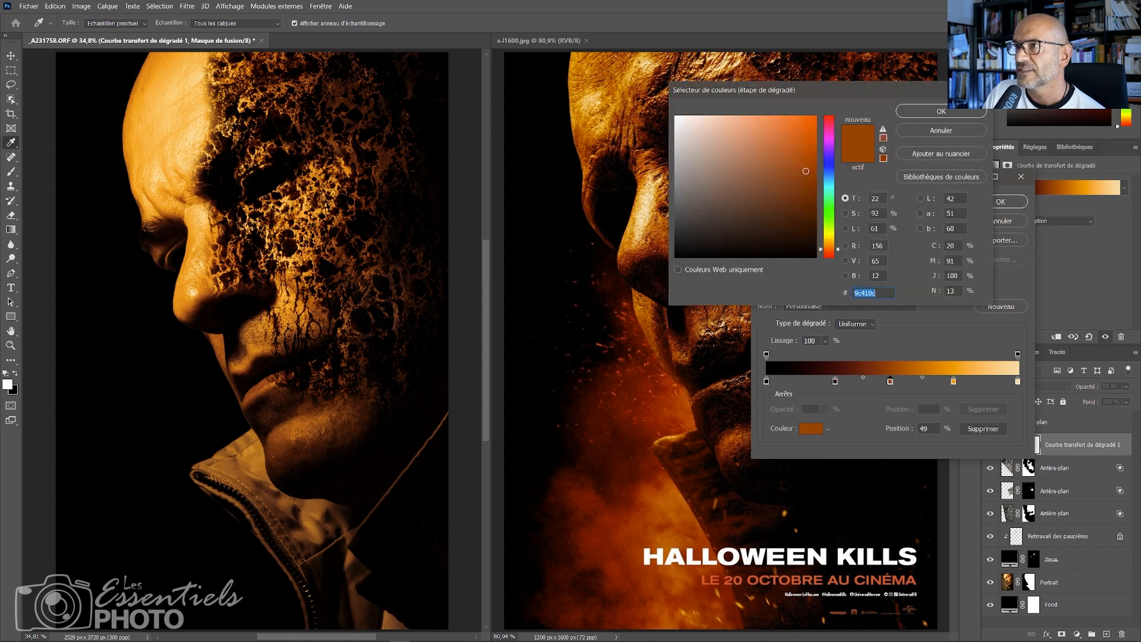
{"action": "left_click_drag", "start_coordinate": [812, 150], "coordinate": [815, 146]}
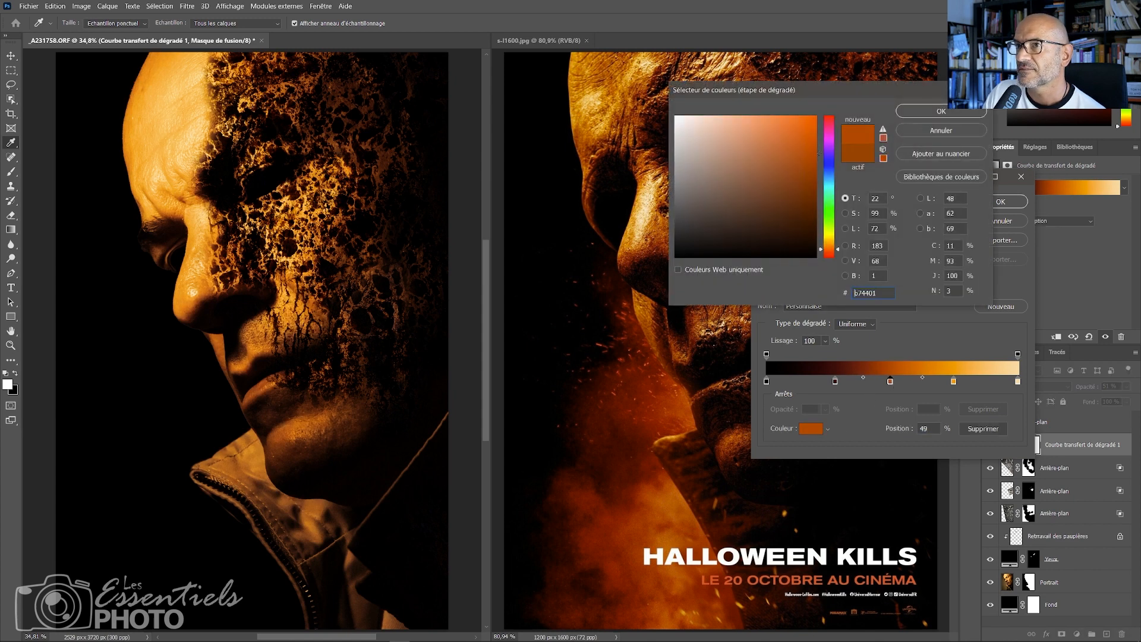
{"action": "left_click", "coordinate": [942, 111]}
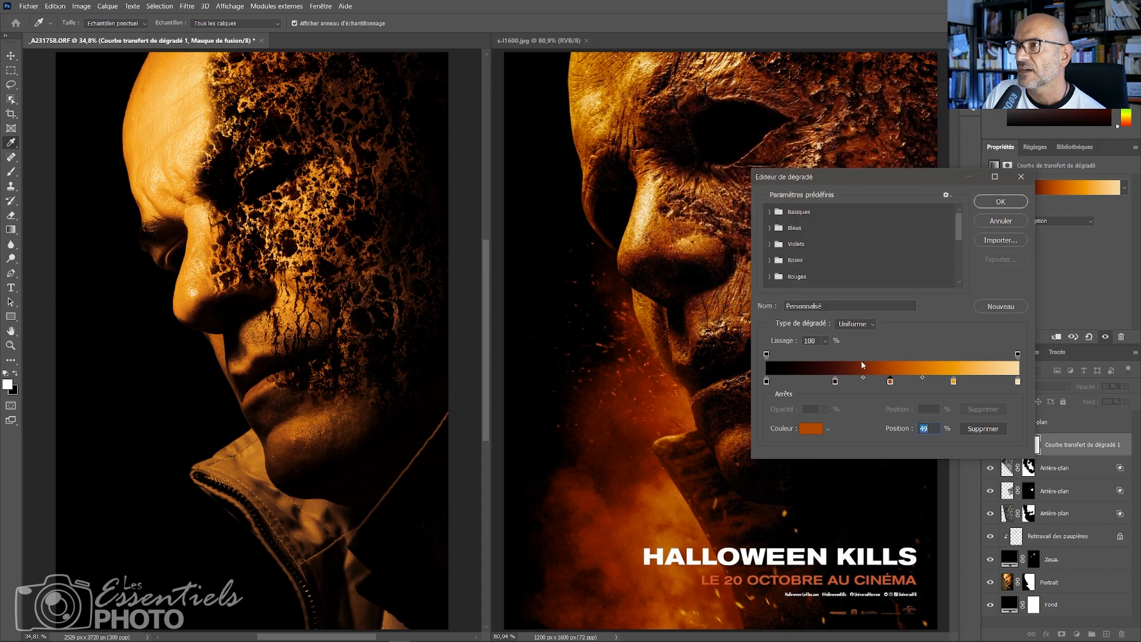
Change the gradient's 27% colour stop to a brighter, more saturated red and accept the gradient
{"action": "left_click", "coordinate": [835, 382]}
{"action": "left_click", "coordinate": [814, 428]}
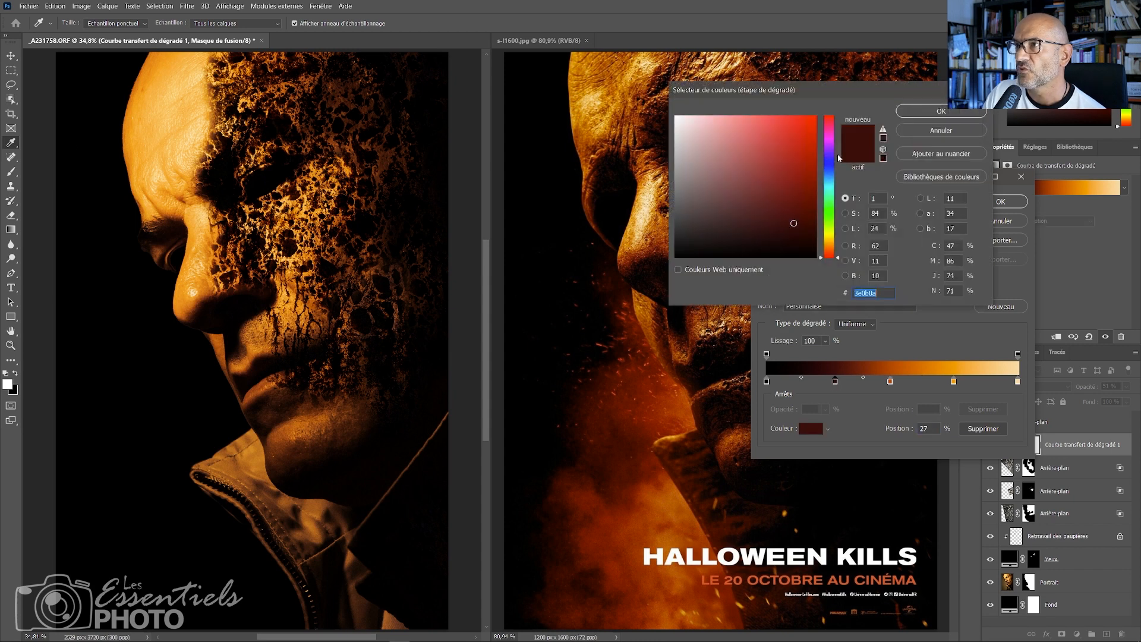
{"action": "left_click", "coordinate": [815, 198]}
{"action": "left_click_drag", "start_coordinate": [815, 198], "coordinate": [815, 171]}
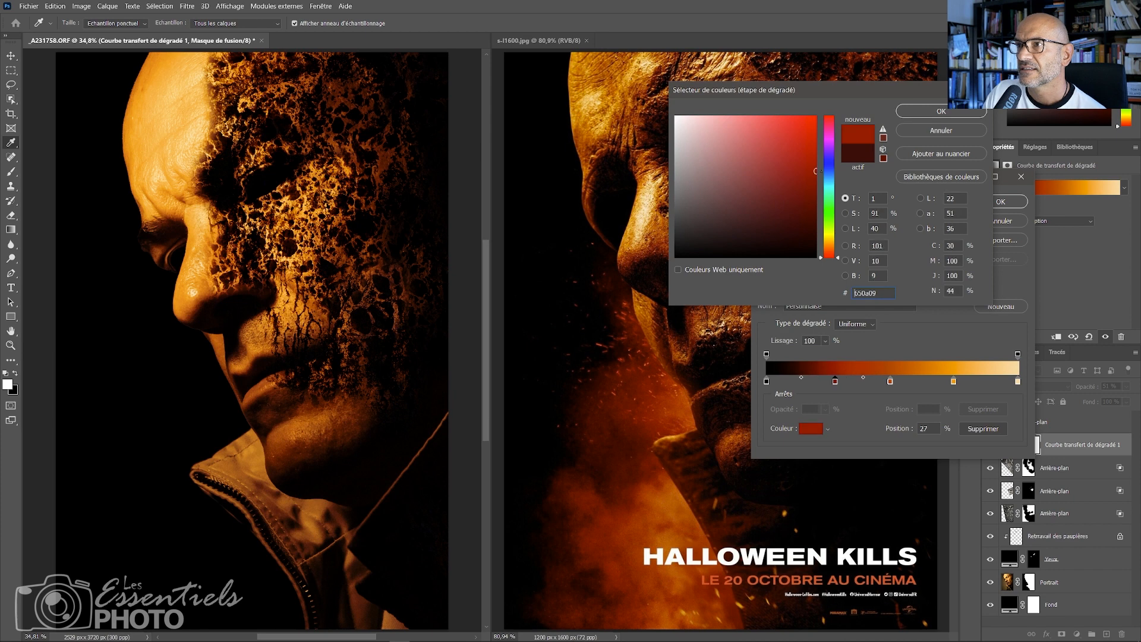
{"action": "left_click", "coordinate": [942, 111]}
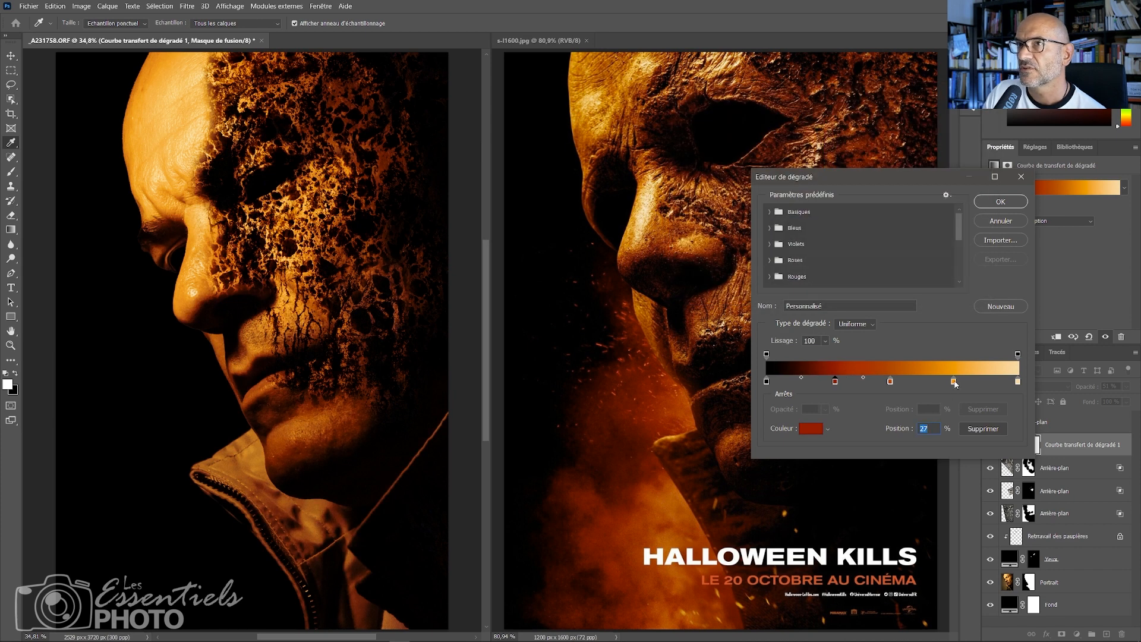
{"action": "left_click", "coordinate": [997, 204]}
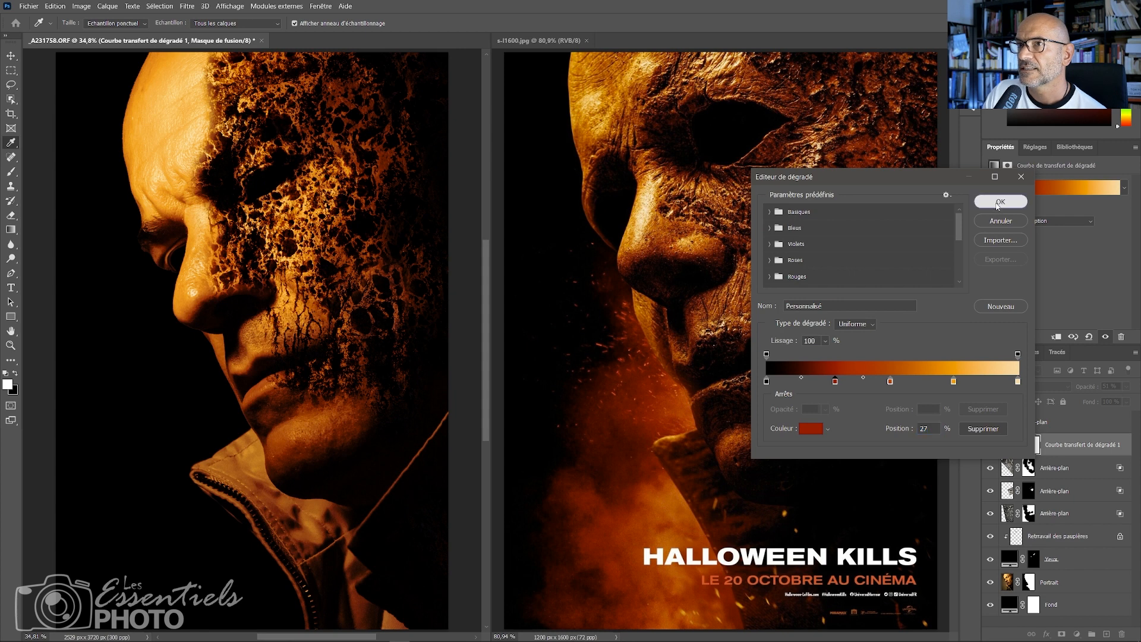
Check the recoloured gradient map's effect by hiding and showing its layer
{"action": "key", "text": "z"}
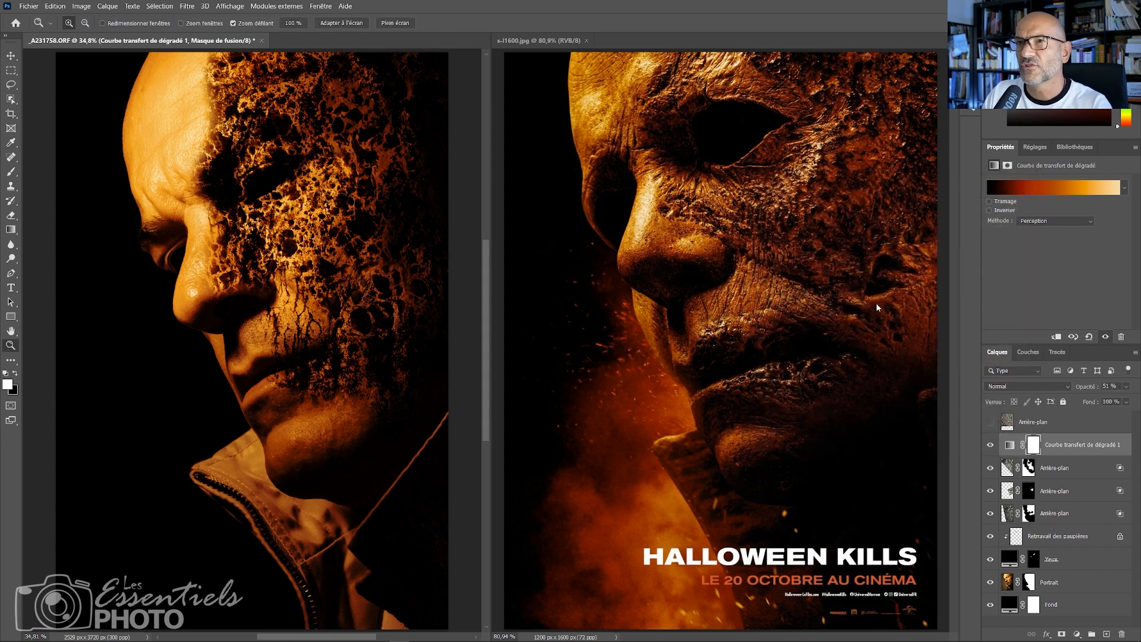
{"action": "left_click", "coordinate": [990, 445]}
{"action": "left_click", "coordinate": [990, 444]}
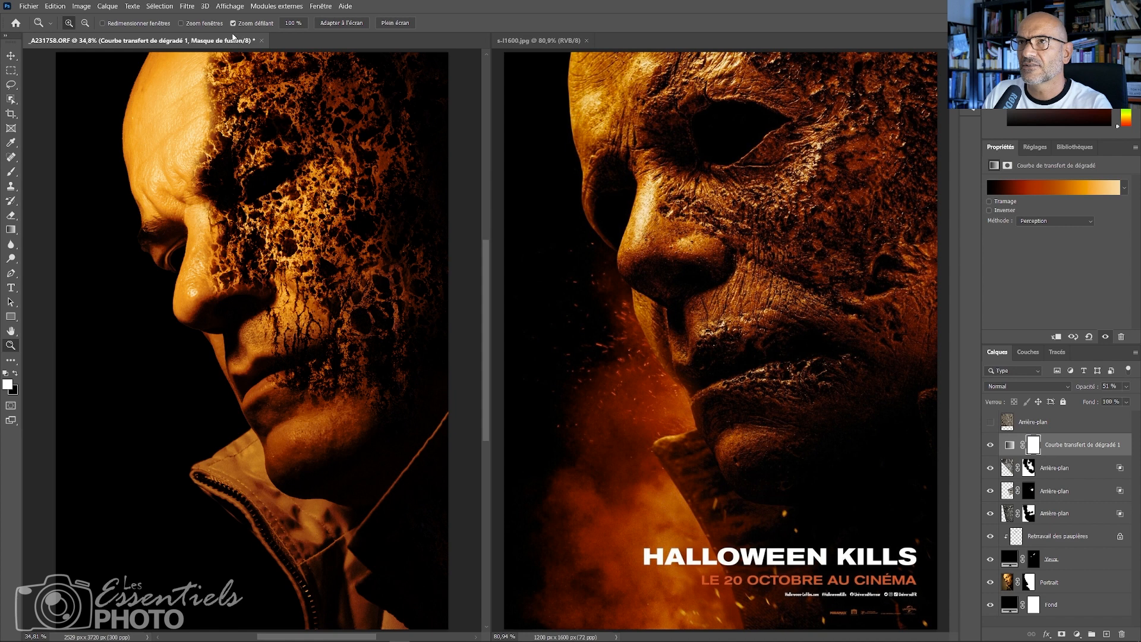
Check which areas the lowest Arrière-plan texture layer covers and leave that layer hidden
{"action": "left_click", "coordinate": [1046, 469]}
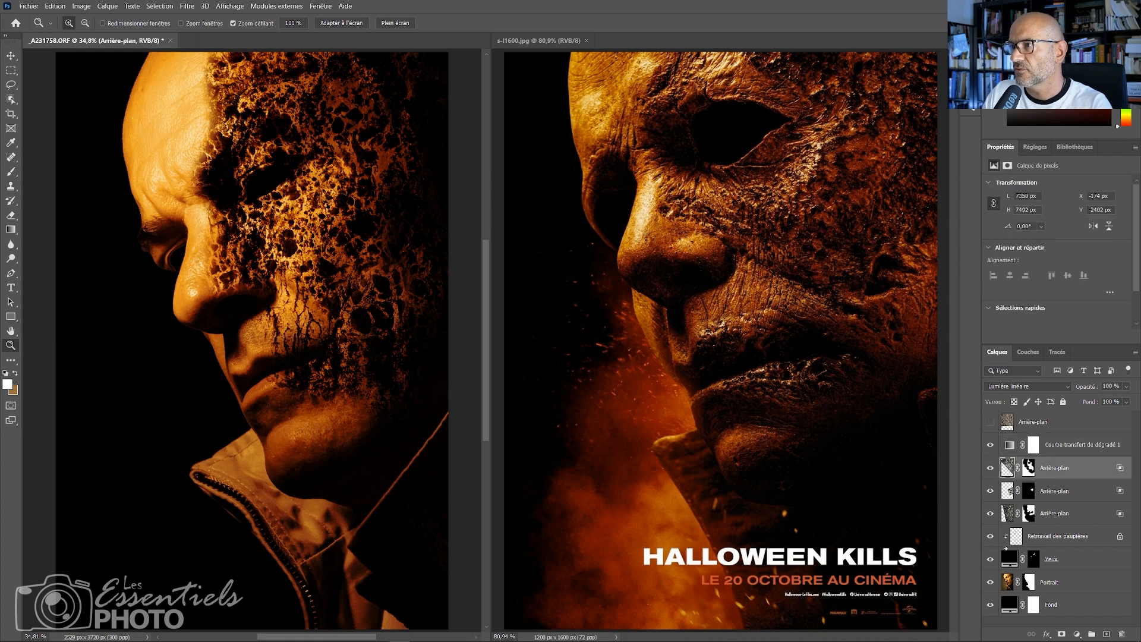
{"action": "left_click", "coordinate": [1028, 513]}
{"action": "left_click", "coordinate": [991, 513]}
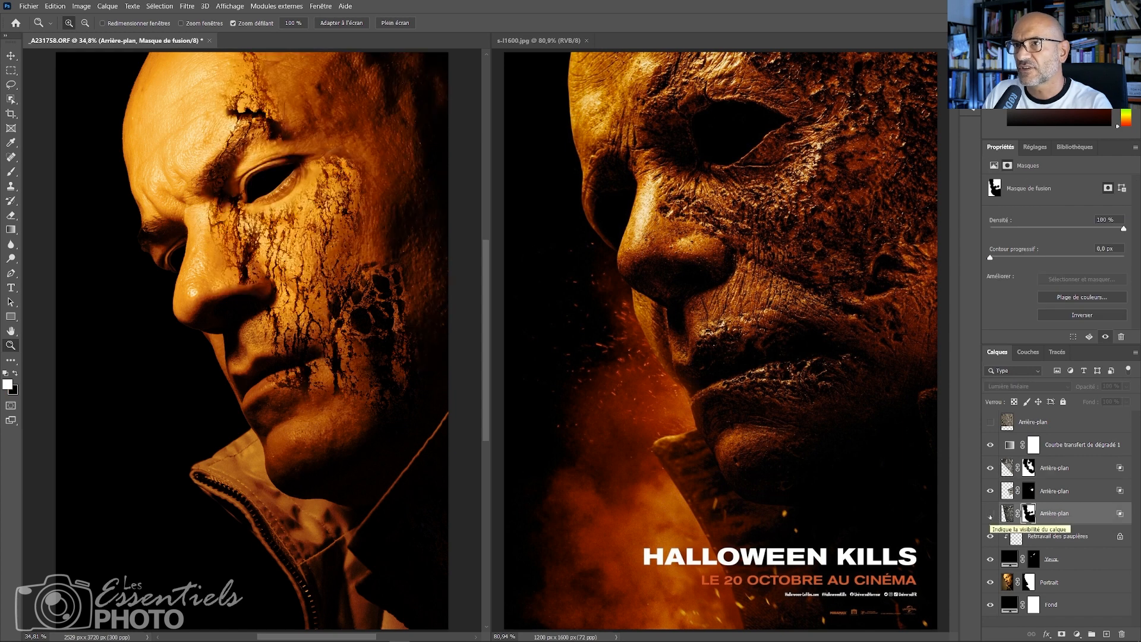
{"action": "left_click", "coordinate": [990, 514]}
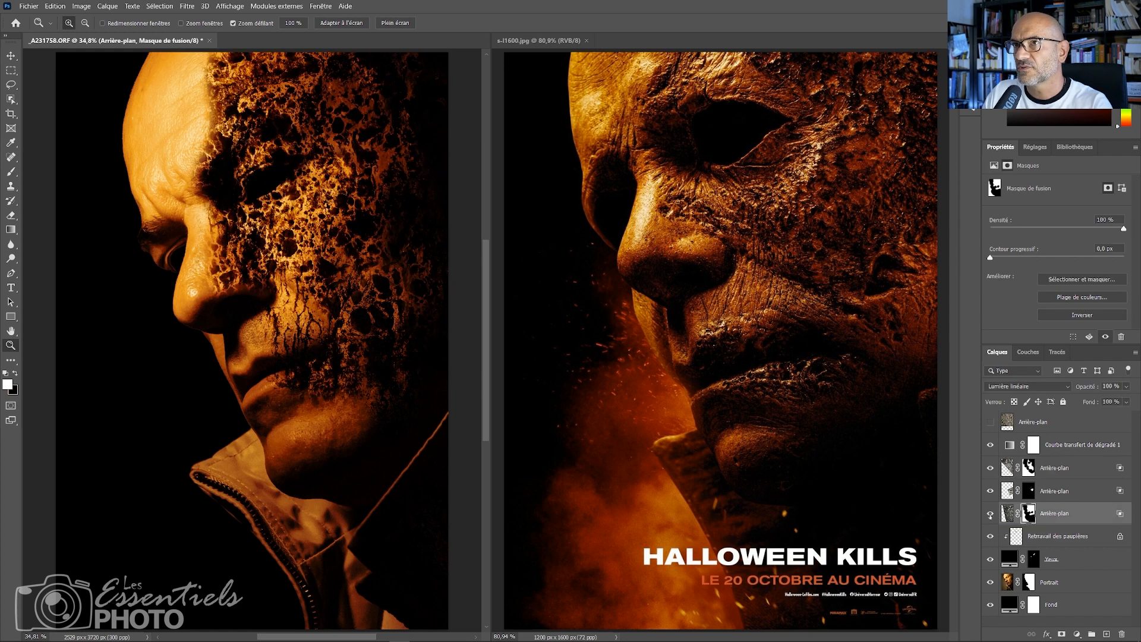
{"action": "left_click", "coordinate": [990, 514]}
Paint black with a soft brush on the upper Arrière-plan crack layer to remove the cracks above the eyebrow
{"action": "left_click", "coordinate": [1038, 470]}
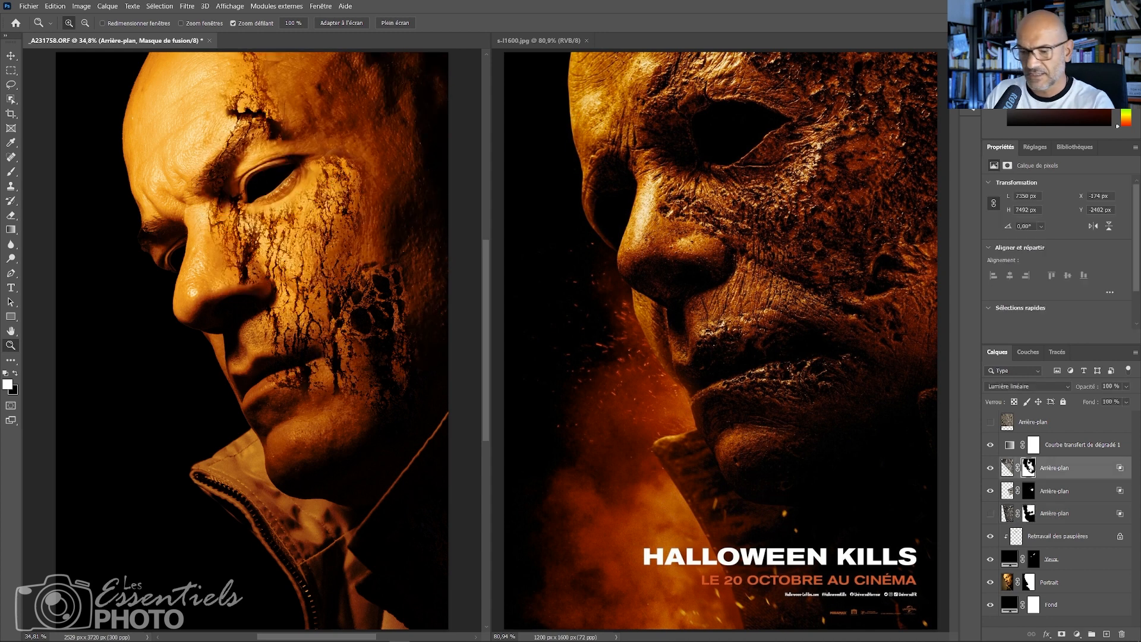
{"action": "key", "text": "b"}
{"action": "key", "text": "x"}
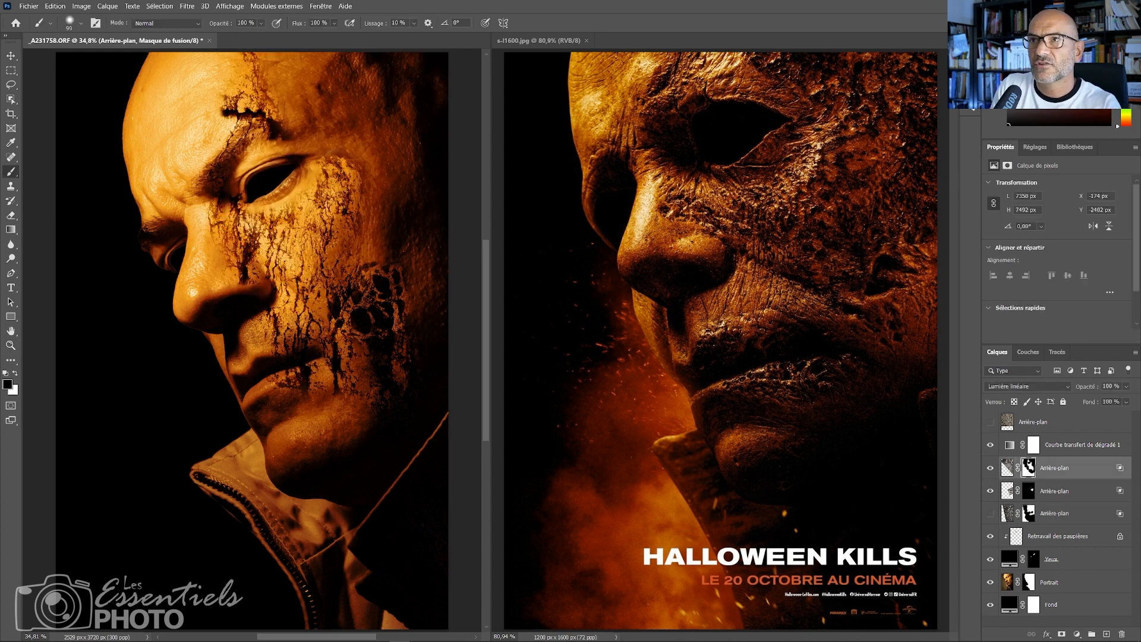
{"action": "mouse_move", "coordinate": [229, 107]}
{"action": "left_mouse_down"}
{"action": "mouse_move", "coordinate": [277, 124]}
{"action": "mouse_move", "coordinate": [237, 107]}
{"action": "mouse_move", "coordinate": [247, 70]}
{"action": "left_mouse_up"}
{"action": "right_click", "coordinate": [271, 117], "text": "alt"}
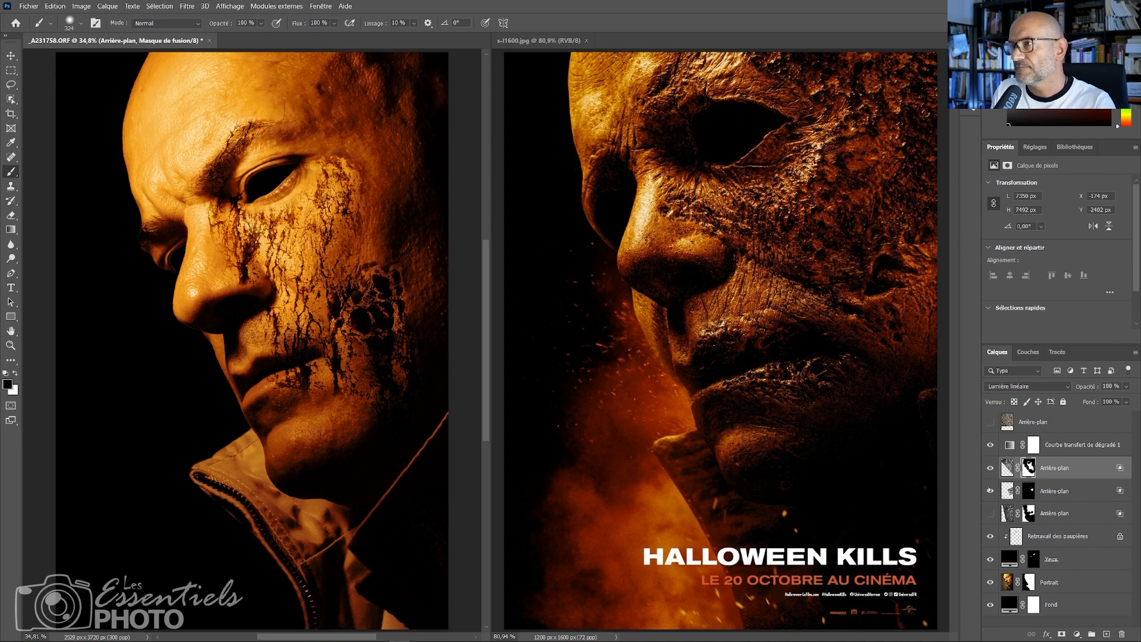
Show the lowest Arrière-plan texture layer and paint on its mask along the forehead and outer side of the face
{"action": "left_click", "coordinate": [990, 513]}
{"action": "left_click", "coordinate": [1029, 513]}
{"action": "left_click_drag", "start_coordinate": [205, 110], "coordinate": [232, 62]}
{"action": "left_click_drag", "start_coordinate": [374, 75], "coordinate": [434, 282]}
Check the lowest texture layer's coverage around the eye and nose by hiding and showing it
{"action": "key", "text": "z"}
{"action": "left_click_drag", "start_coordinate": [296, 196], "coordinate": [333, 208]}
{"action": "key", "text": "b"}
{"action": "left_click", "coordinate": [991, 513]}
{"action": "left_click", "coordinate": [991, 513]}
{"action": "left_click", "coordinate": [990, 513]}
Paint white on the upper crack layer's mask over the inner eye corner and the side of the nose
{"action": "left_click", "coordinate": [1029, 468]}
{"action": "key", "text": "x"}
{"action": "mouse_move", "coordinate": [244, 155]}
{"action": "left_mouse_down"}
{"action": "mouse_move", "coordinate": [221, 182]}
{"action": "mouse_move", "coordinate": [193, 175]}
{"action": "left_mouse_up"}
{"action": "left_click_drag", "start_coordinate": [143, 240], "coordinate": [148, 199]}
{"action": "mouse_move", "coordinate": [105, 217]}
{"action": "left_mouse_down"}
{"action": "mouse_move", "coordinate": [134, 250]}
{"action": "mouse_move", "coordinate": [161, 252]}
{"action": "left_mouse_up"}
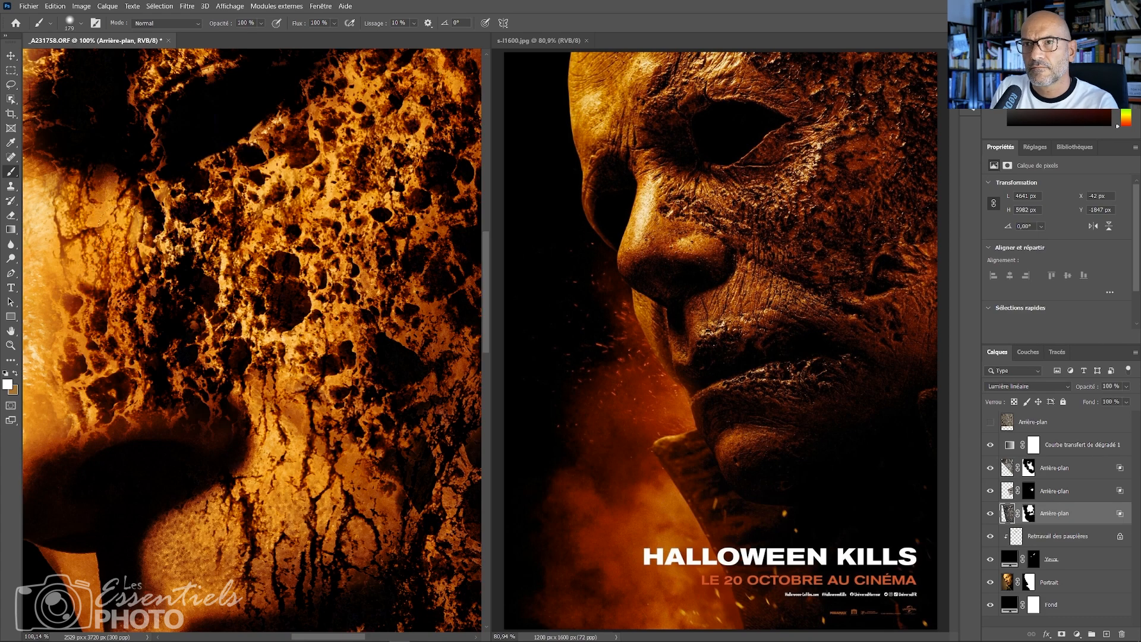
{"action": "left_click_drag", "start_coordinate": [80, 181], "coordinate": [194, 252]}
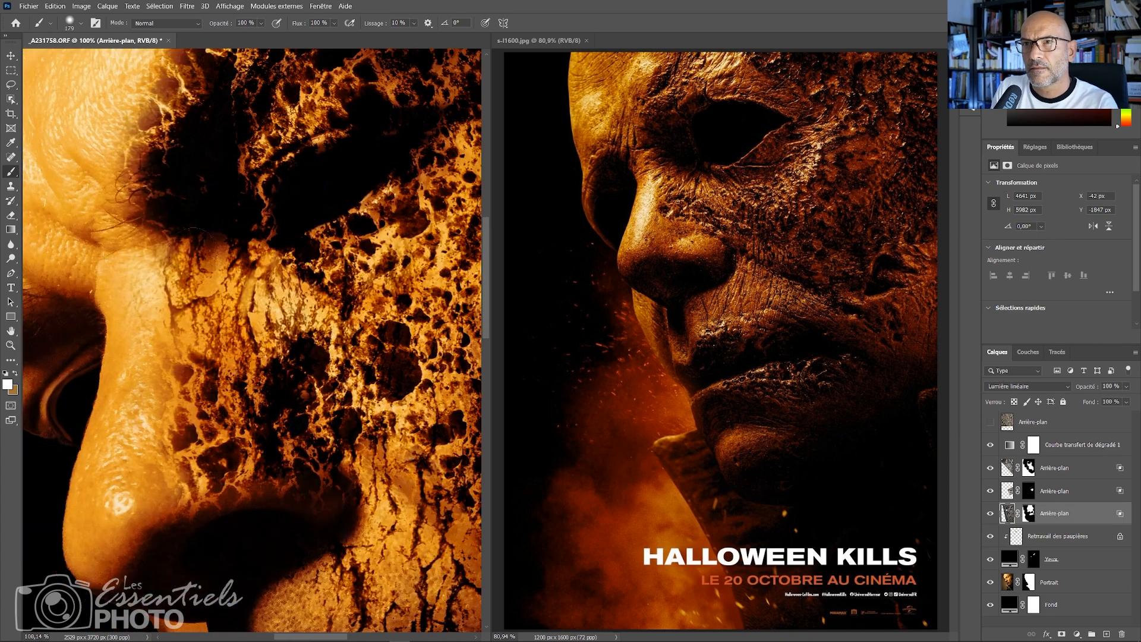
Paint black on the lowest texture layer's mask around the eyebrow and the bridge of the nose
{"action": "left_click_drag", "start_coordinate": [221, 305], "coordinate": [229, 357]}
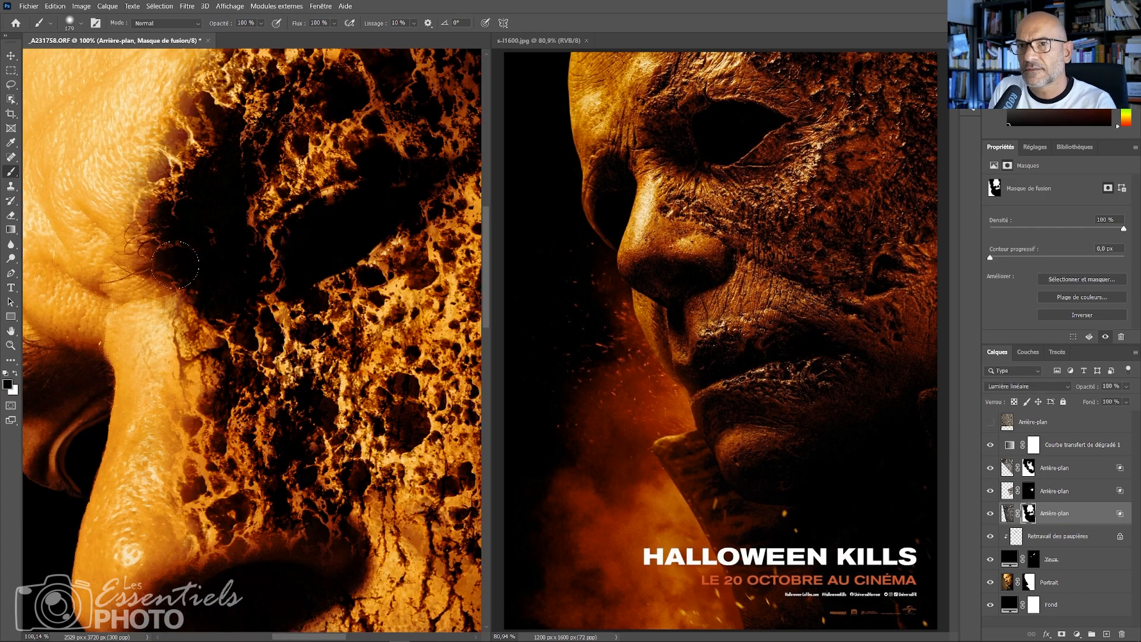
{"action": "mouse_move", "coordinate": [175, 265]}
{"action": "left_mouse_down"}
{"action": "mouse_move", "coordinate": [257, 324]}
{"action": "mouse_move", "coordinate": [260, 315]}
{"action": "mouse_move", "coordinate": [175, 282]}
{"action": "mouse_move", "coordinate": [195, 266]}
{"action": "mouse_move", "coordinate": [187, 248]}
{"action": "mouse_move", "coordinate": [144, 220]}
{"action": "mouse_move", "coordinate": [181, 180]}
{"action": "mouse_move", "coordinate": [181, 134]}
{"action": "left_mouse_up"}
{"action": "mouse_move", "coordinate": [291, 278]}
{"action": "left_mouse_down"}
{"action": "mouse_move", "coordinate": [298, 299]}
{"action": "mouse_move", "coordinate": [267, 261]}
{"action": "left_mouse_up"}
{"action": "mouse_move", "coordinate": [219, 152]}
{"action": "left_mouse_down"}
{"action": "mouse_move", "coordinate": [313, 326]}
{"action": "mouse_move", "coordinate": [277, 380]}
{"action": "mouse_move", "coordinate": [299, 373]}
{"action": "left_mouse_up"}
Mask the lowest texture layer off both eyelids and the contour of the eye with black brush strokes
{"action": "key", "text": "z"}
{"action": "key", "text": "b"}
{"action": "mouse_move", "coordinate": [343, 299]}
{"action": "left_mouse_down"}
{"action": "mouse_move", "coordinate": [320, 308]}
{"action": "mouse_move", "coordinate": [330, 308]}
{"action": "left_mouse_up"}
{"action": "left_click_drag", "start_coordinate": [328, 349], "coordinate": [388, 298]}
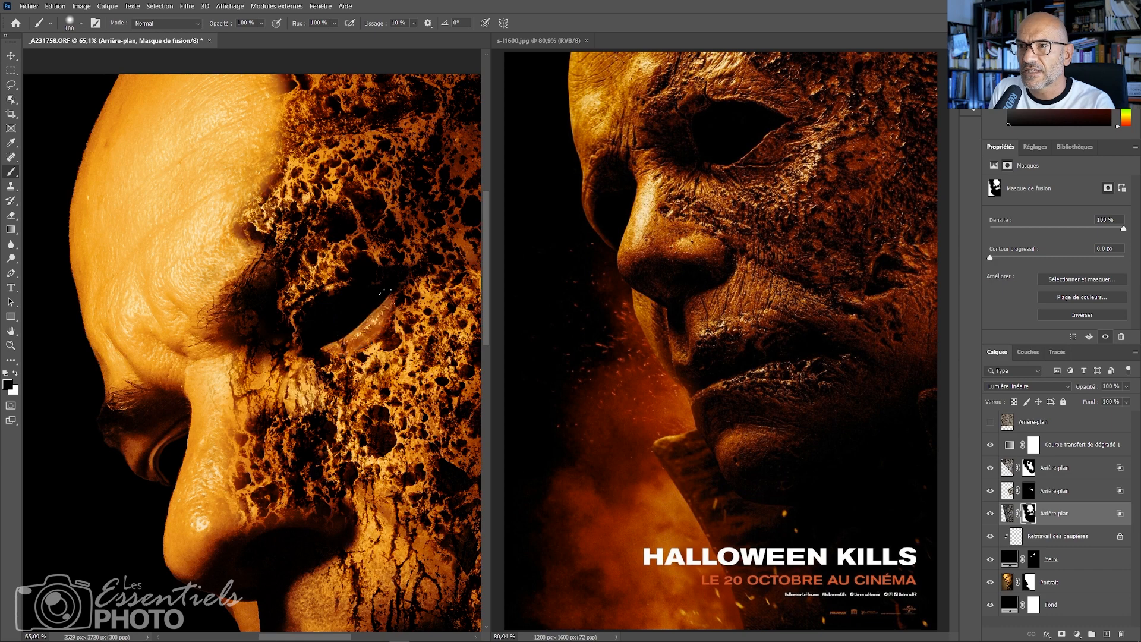
{"action": "mouse_move", "coordinate": [288, 312]}
{"action": "left_mouse_down"}
{"action": "mouse_move", "coordinate": [366, 277]}
{"action": "mouse_move", "coordinate": [292, 301]}
{"action": "mouse_move", "coordinate": [306, 280]}
{"action": "mouse_move", "coordinate": [397, 265]}
{"action": "mouse_move", "coordinate": [294, 279]}
{"action": "mouse_move", "coordinate": [360, 259]}
{"action": "mouse_move", "coordinate": [316, 265]}
{"action": "mouse_move", "coordinate": [283, 287]}
{"action": "mouse_move", "coordinate": [297, 320]}
{"action": "mouse_move", "coordinate": [375, 279]}
{"action": "mouse_move", "coordinate": [329, 351]}
{"action": "mouse_move", "coordinate": [363, 348]}
{"action": "left_mouse_up"}
{"action": "key", "text": "x"}
{"action": "key", "text": "x"}
{"action": "mouse_move", "coordinate": [380, 306]}
{"action": "left_mouse_down"}
{"action": "mouse_move", "coordinate": [338, 337]}
{"action": "mouse_move", "coordinate": [303, 343]}
{"action": "mouse_move", "coordinate": [414, 282]}
{"action": "left_mouse_up"}
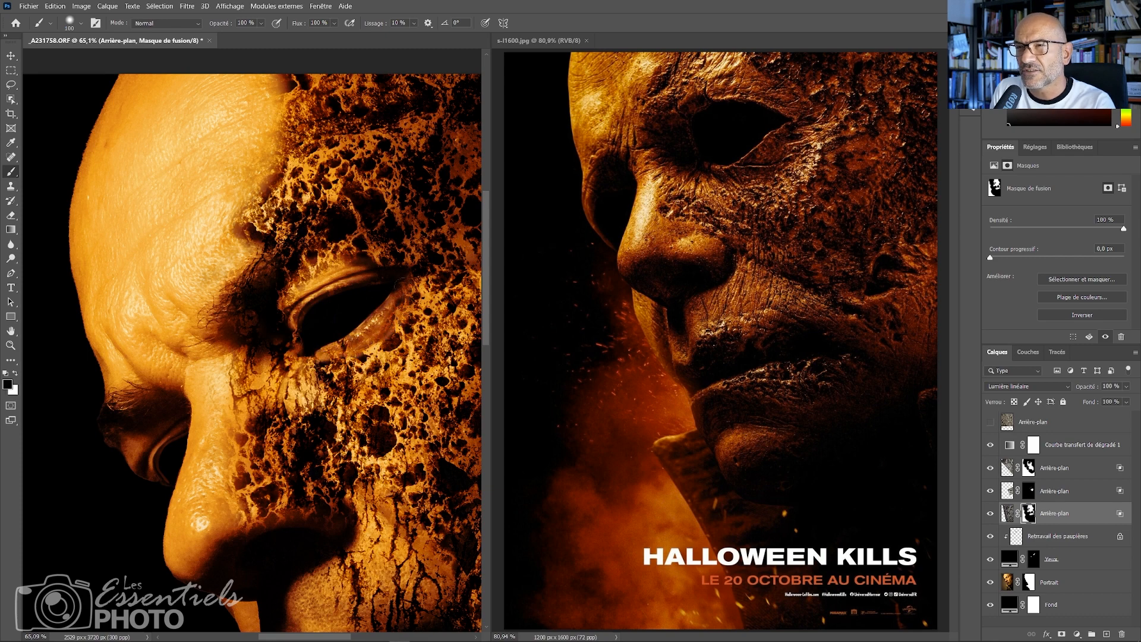
Resize the brush and refine the lowest texture layer's mask below the eye, from the outer corner towards the nose
{"action": "key", "text": "x"}
{"action": "key", "text": "x"}
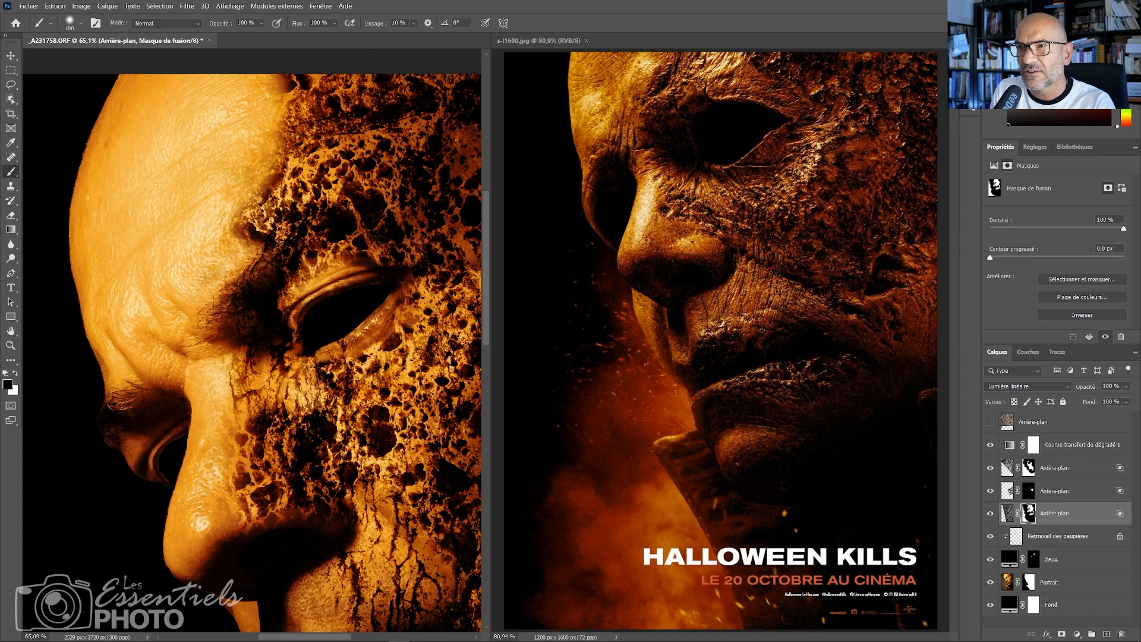
{"action": "right_click", "coordinate": [406, 358], "text": "ctrl+alt"}
{"action": "mouse_move", "coordinate": [426, 333]}
{"action": "left_mouse_down"}
{"action": "mouse_move", "coordinate": [394, 366]}
{"action": "mouse_move", "coordinate": [348, 378]}
{"action": "mouse_move", "coordinate": [390, 374]}
{"action": "mouse_move", "coordinate": [423, 348]}
{"action": "mouse_move", "coordinate": [439, 312]}
{"action": "mouse_move", "coordinate": [428, 357]}
{"action": "mouse_move", "coordinate": [315, 383]}
{"action": "left_mouse_up"}
{"action": "key", "text": "z"}
{"action": "left_click_drag", "start_coordinate": [365, 416], "coordinate": [318, 417]}
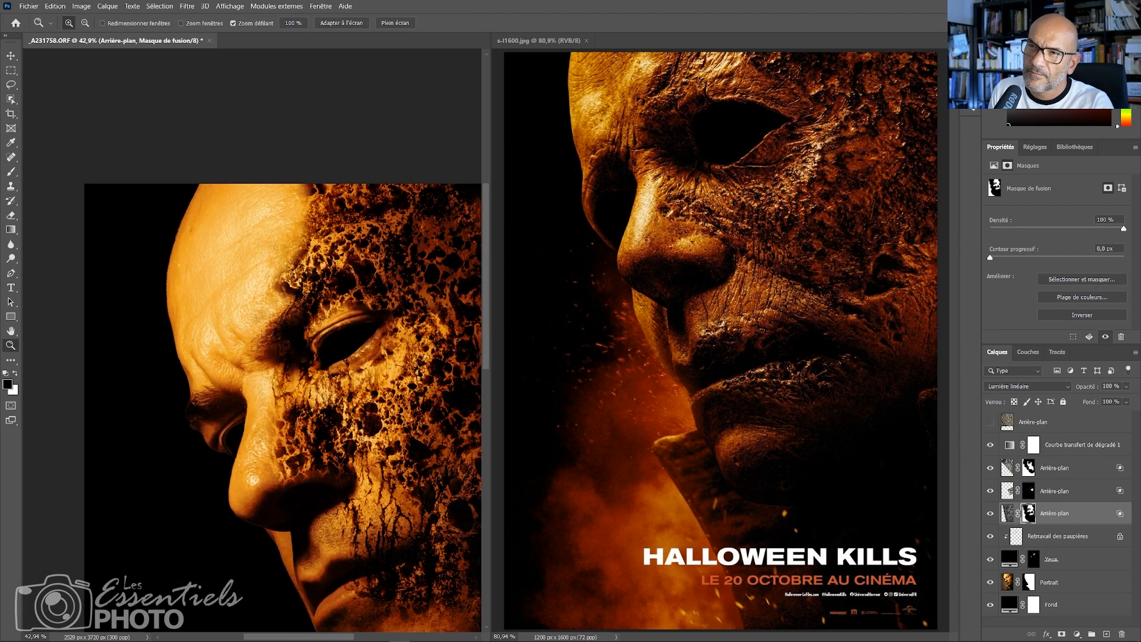
Paint white on the lowest texture layer's mask over the lower cheek and beside the mouth
{"action": "key", "text": "b"}
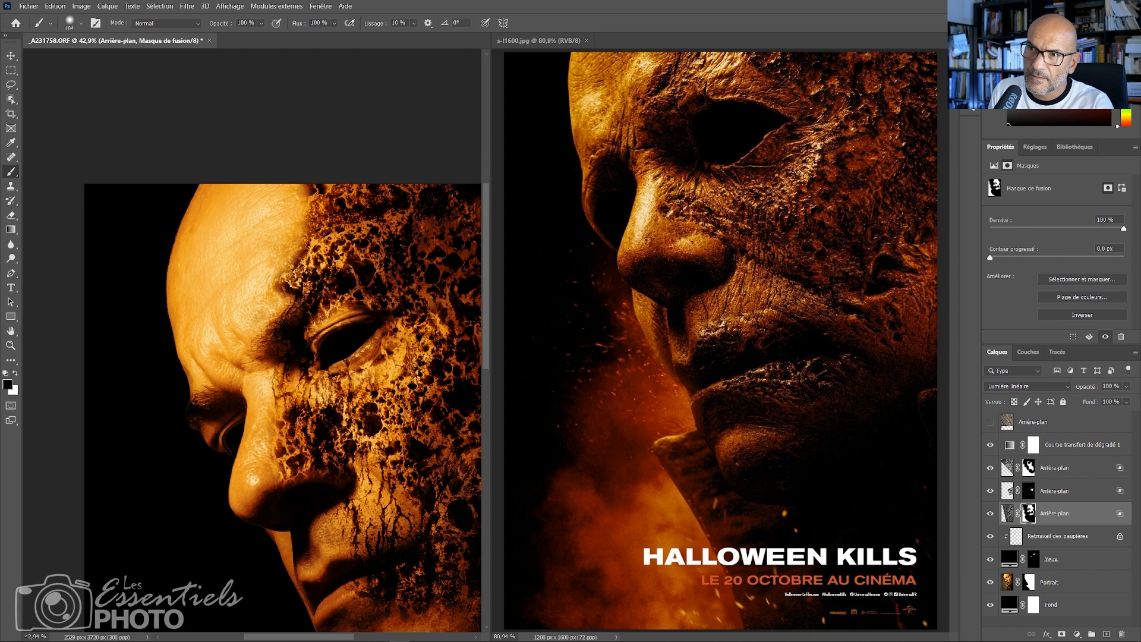
{"action": "key", "text": "x"}
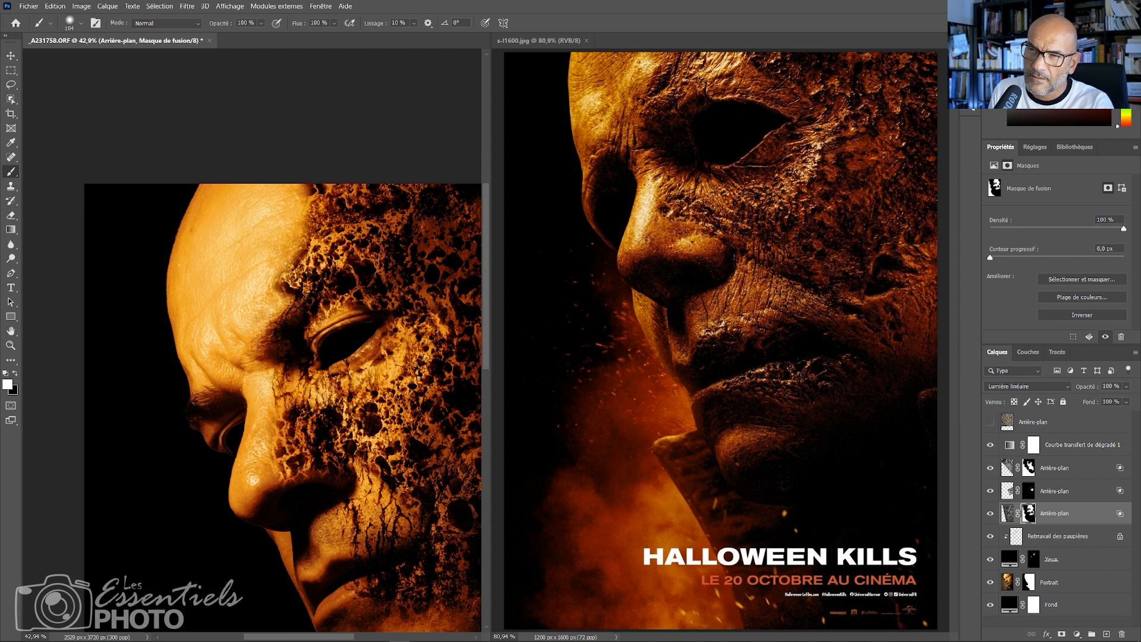
{"action": "left_click_drag", "start_coordinate": [409, 513], "coordinate": [311, 464]}
{"action": "key", "text": "z"}
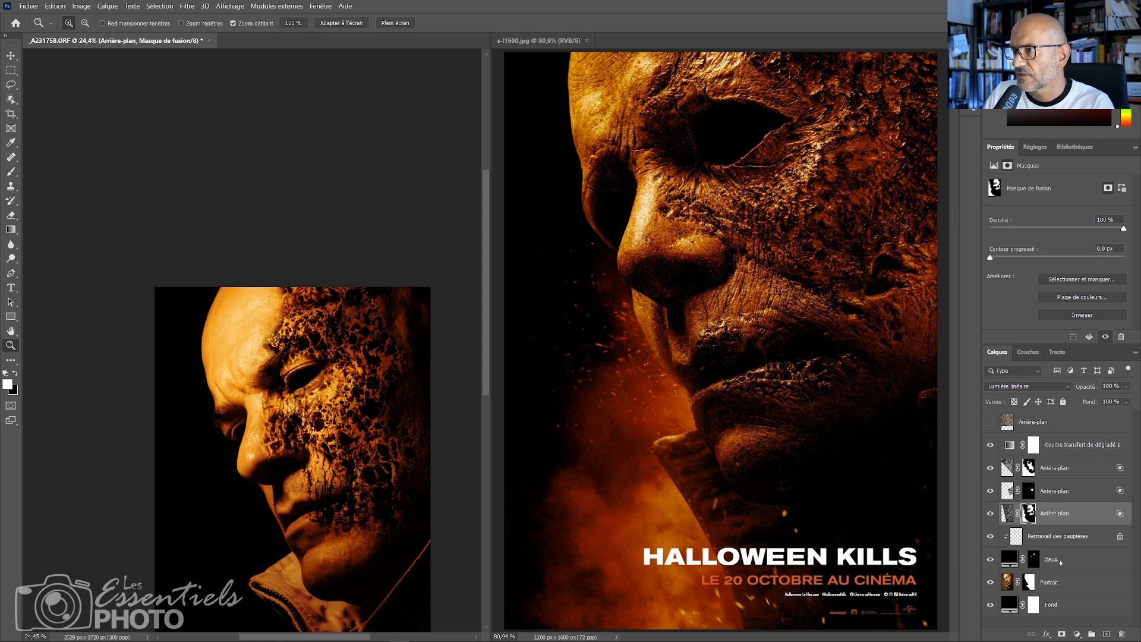
Group all layers from Yeux up to the gradient map and hide the group
{"action": "left_click", "coordinate": [1061, 561]}
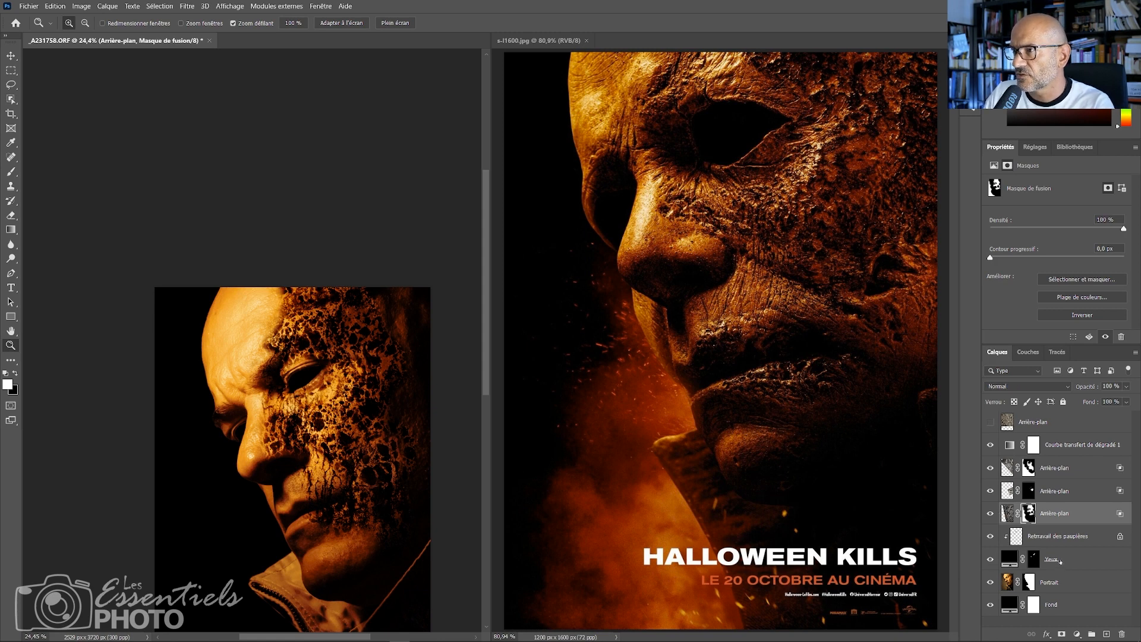
{"action": "left_click", "coordinate": [1069, 446], "text": "ctrl"}
{"action": "key", "text": "ctrl+g"}
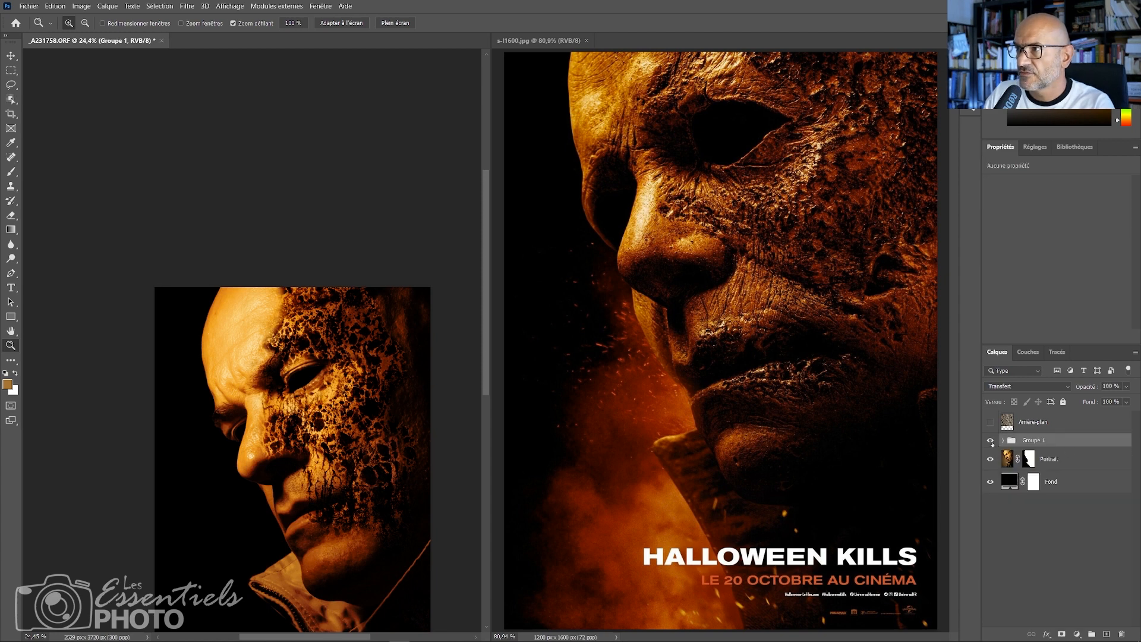
{"action": "left_click", "coordinate": [990, 440]}
{"action": "left_click", "coordinate": [990, 440]}
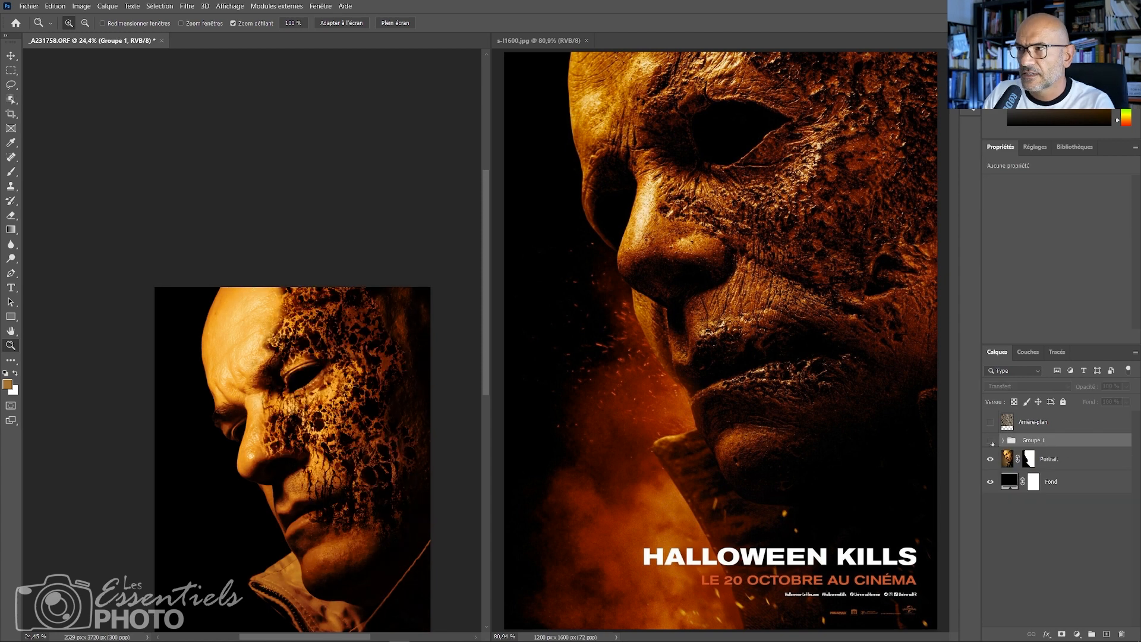
{"action": "left_click", "coordinate": [991, 441]}
Duplicate the Portrait layer and apply the copy's layer mask
{"action": "left_click", "coordinate": [1064, 459]}
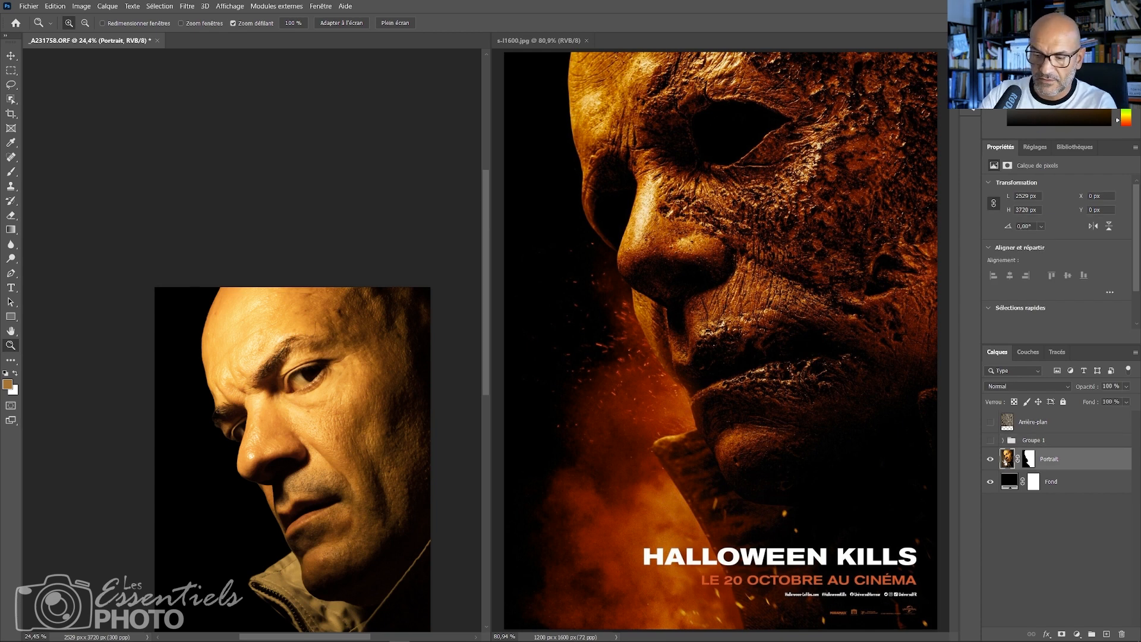
{"action": "key", "text": "ctrl+j"}
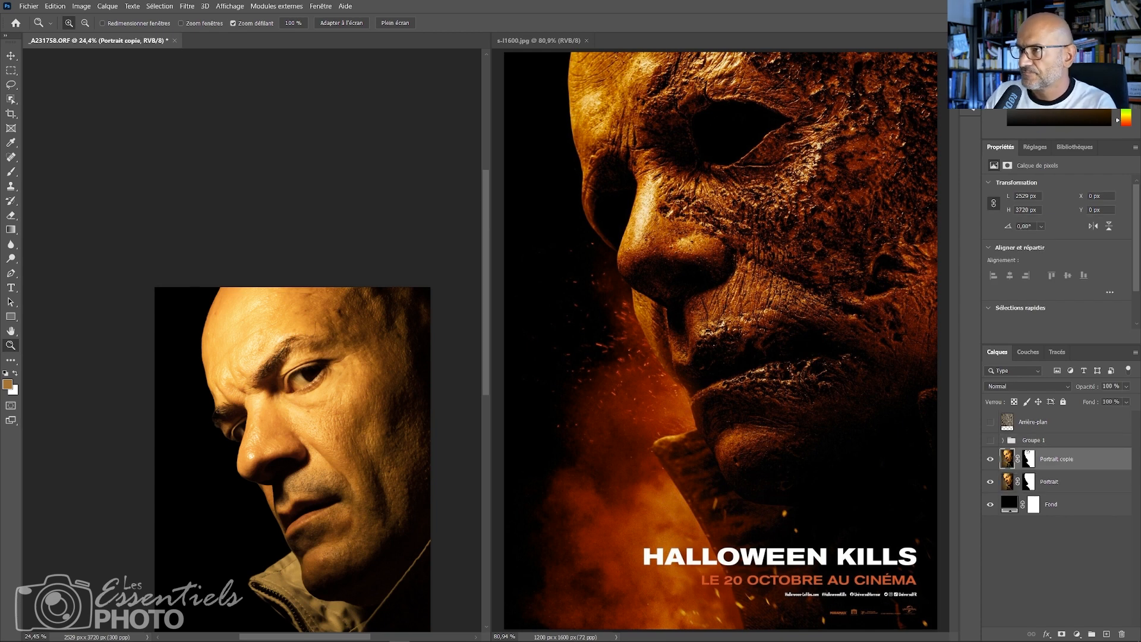
{"action": "right_click", "coordinate": [1030, 458]}
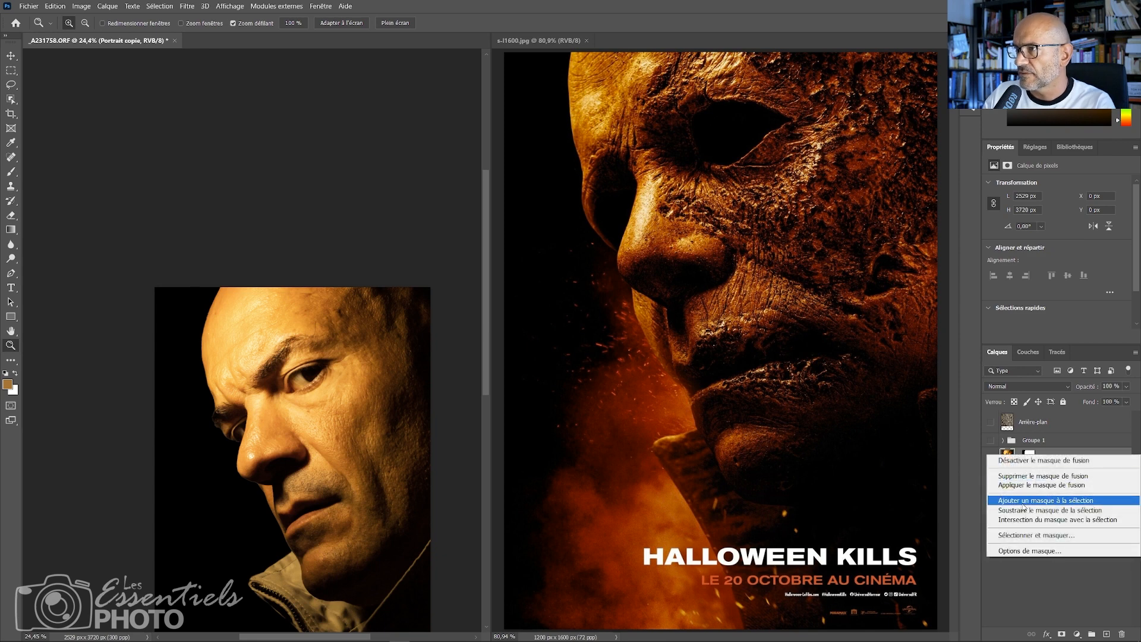
{"action": "left_click", "coordinate": [1024, 486]}
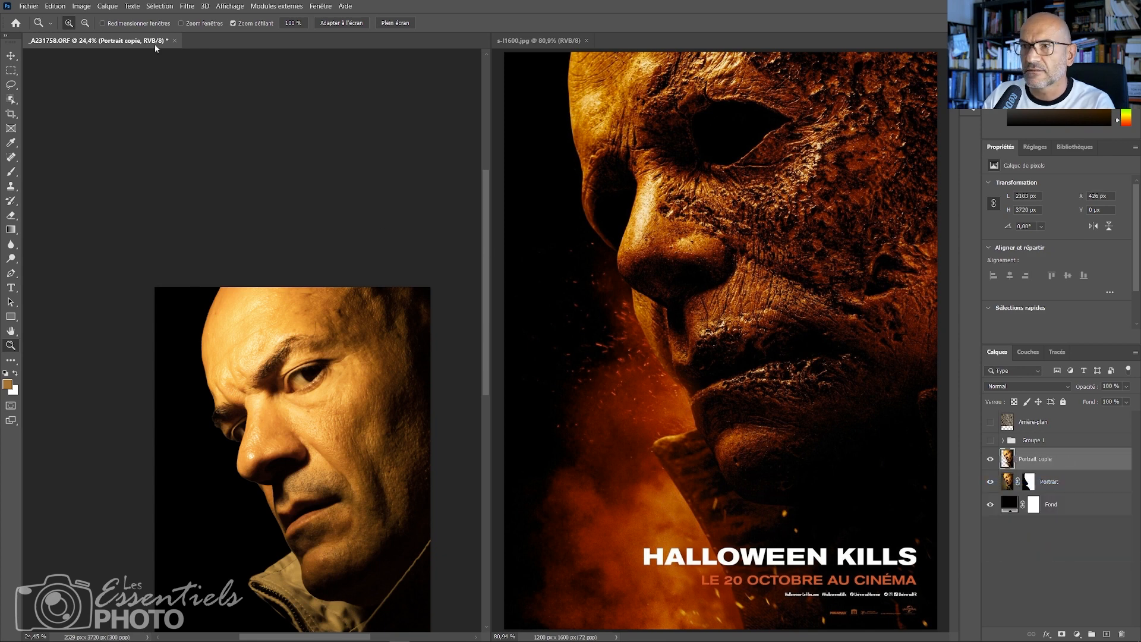
Apply a High Pass (Passe-haut) filter with a 4.9-pixel radius to the portrait copy
{"action": "left_click", "coordinate": [186, 6]}
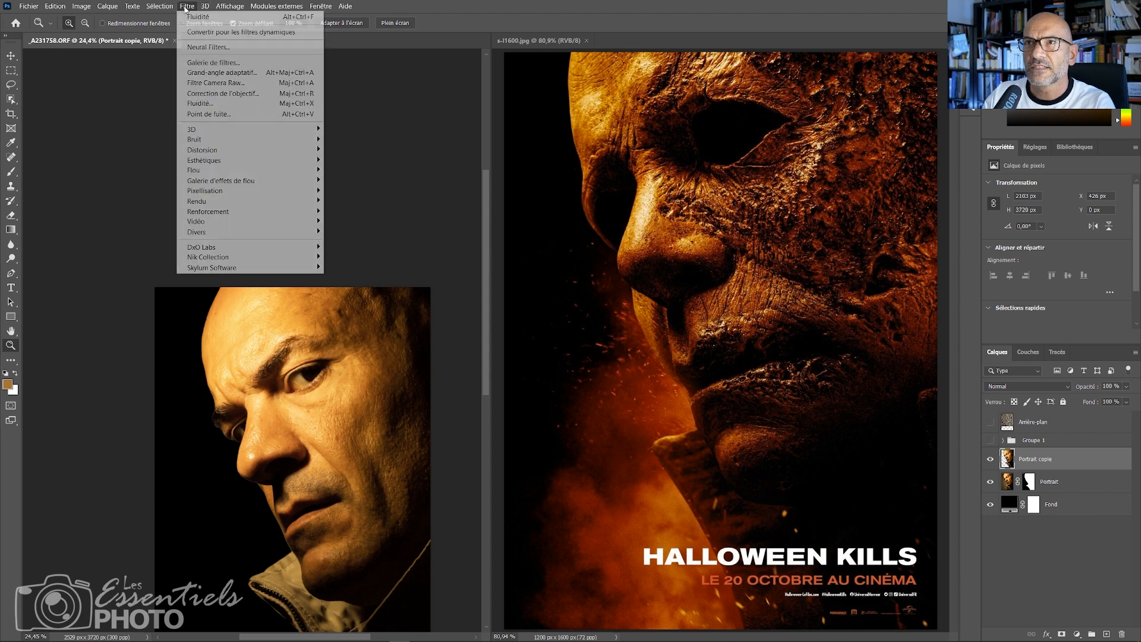
{"action": "mouse_move", "coordinate": [235, 232]}
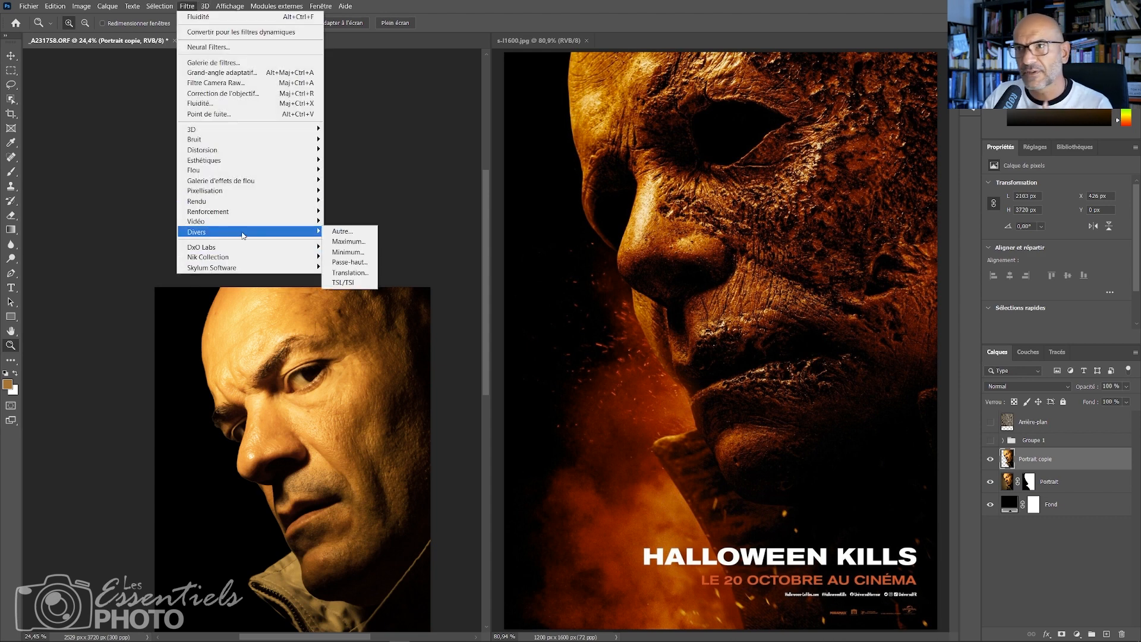
{"action": "left_click", "coordinate": [350, 262]}
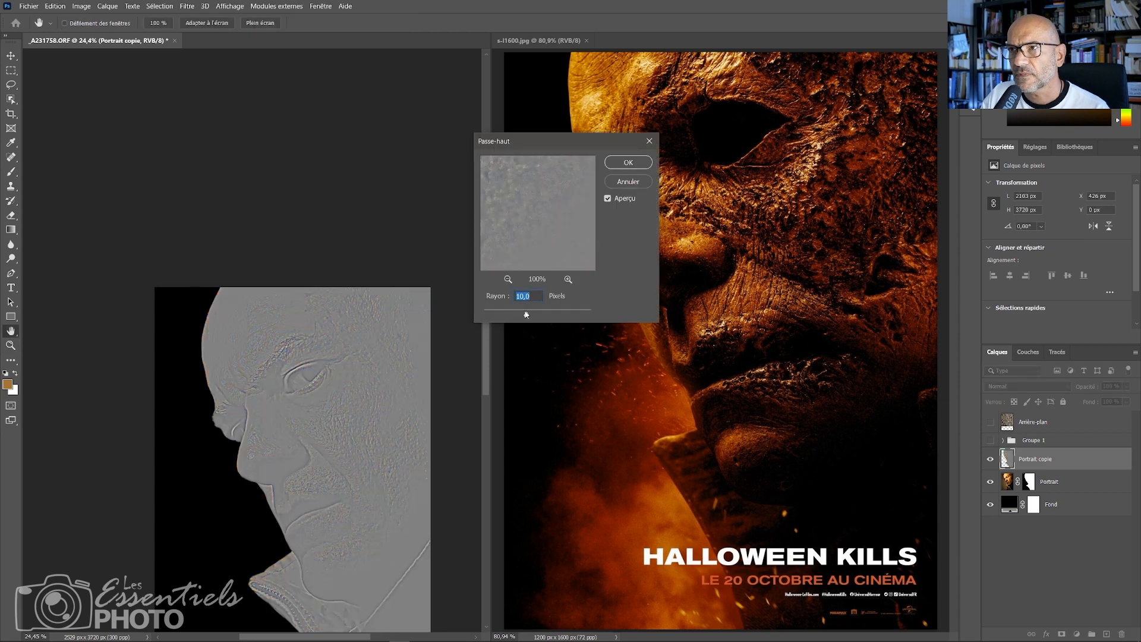
{"action": "mouse_move", "coordinate": [526, 314]}
{"action": "left_mouse_down"}
{"action": "mouse_move", "coordinate": [544, 315]}
{"action": "mouse_move", "coordinate": [507, 314]}
{"action": "mouse_move", "coordinate": [514, 321]}
{"action": "left_mouse_up"}
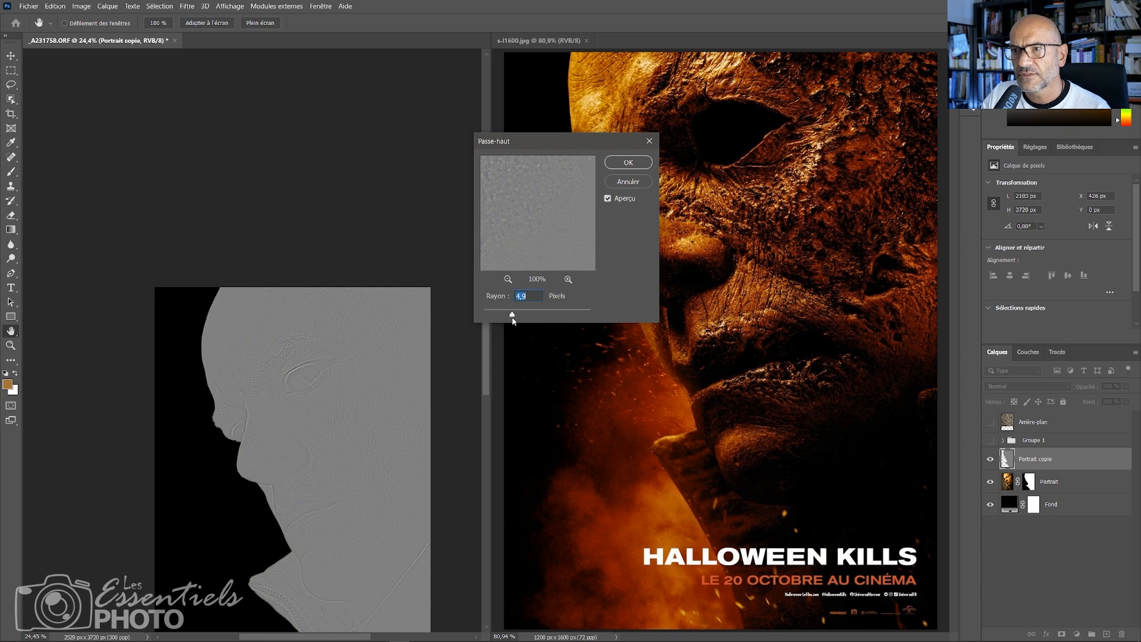
{"action": "left_click", "coordinate": [628, 164]}
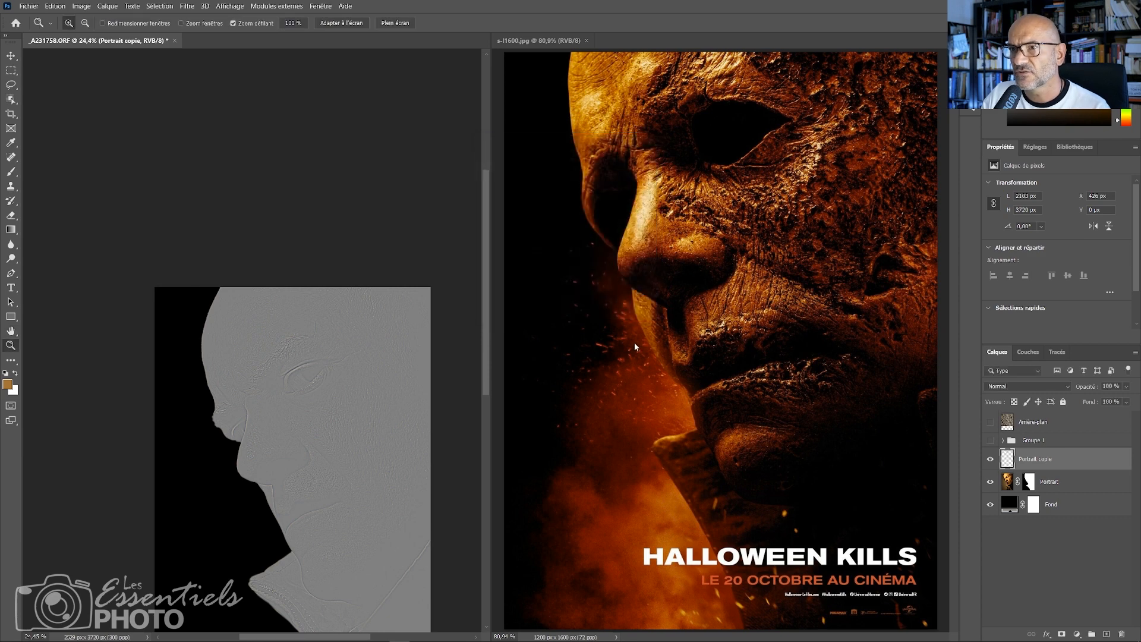
Set the portrait copy's blend mode to Lumière linéaire and rename the layer Textures
{"action": "left_click", "coordinate": [1026, 388]}
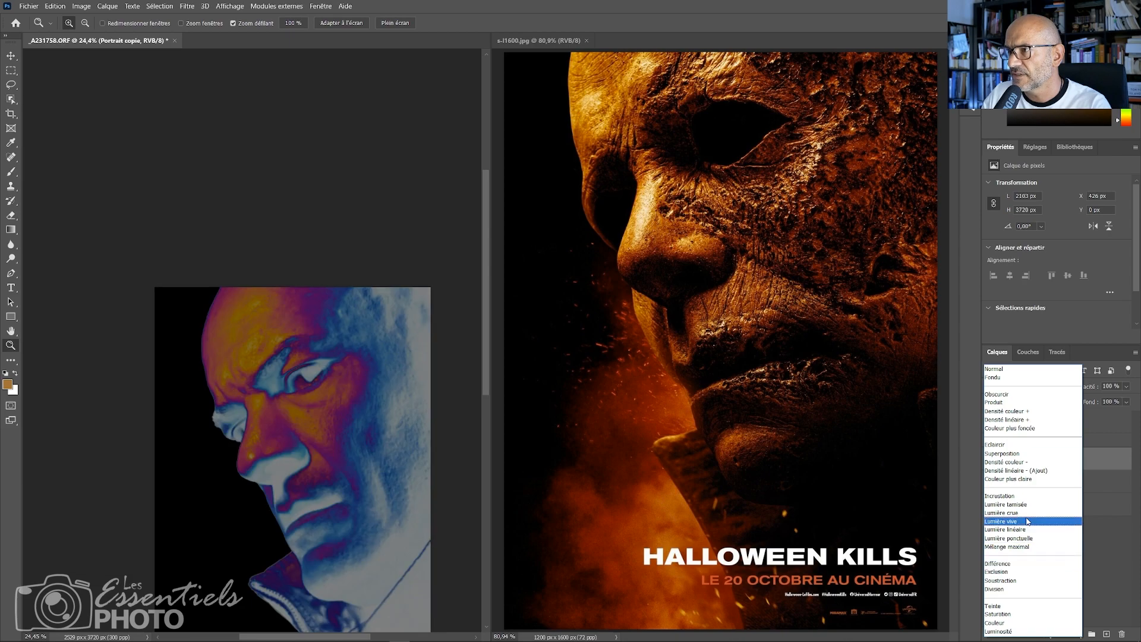
{"action": "left_click", "coordinate": [1025, 530]}
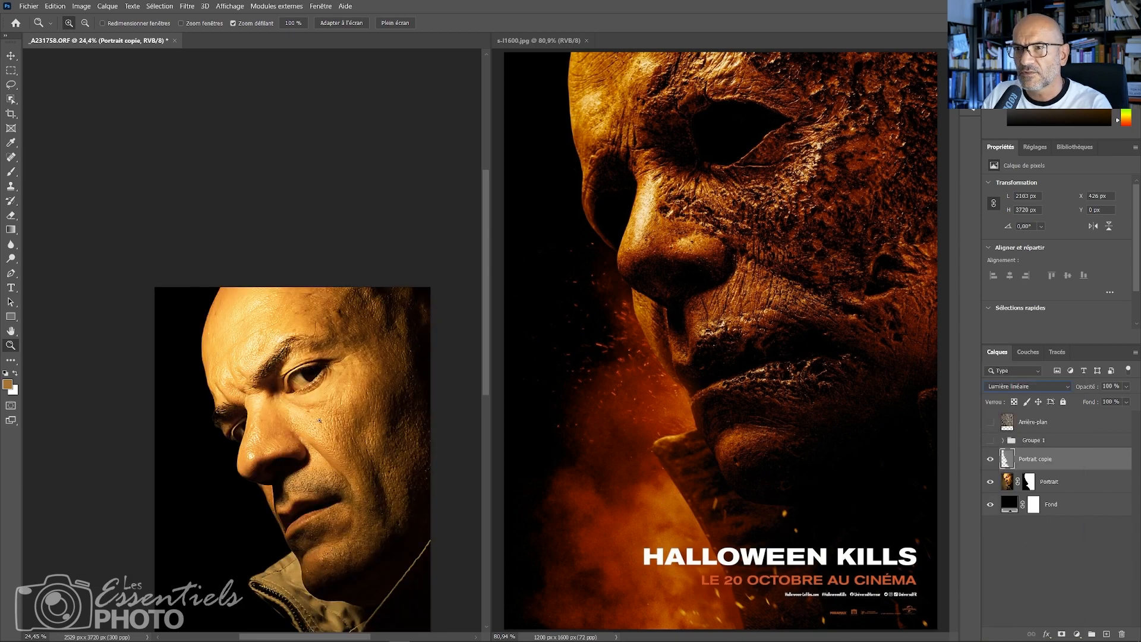
{"action": "left_click_drag", "start_coordinate": [311, 428], "coordinate": [334, 283]}
{"action": "left_click_drag", "start_coordinate": [404, 330], "coordinate": [375, 329]}
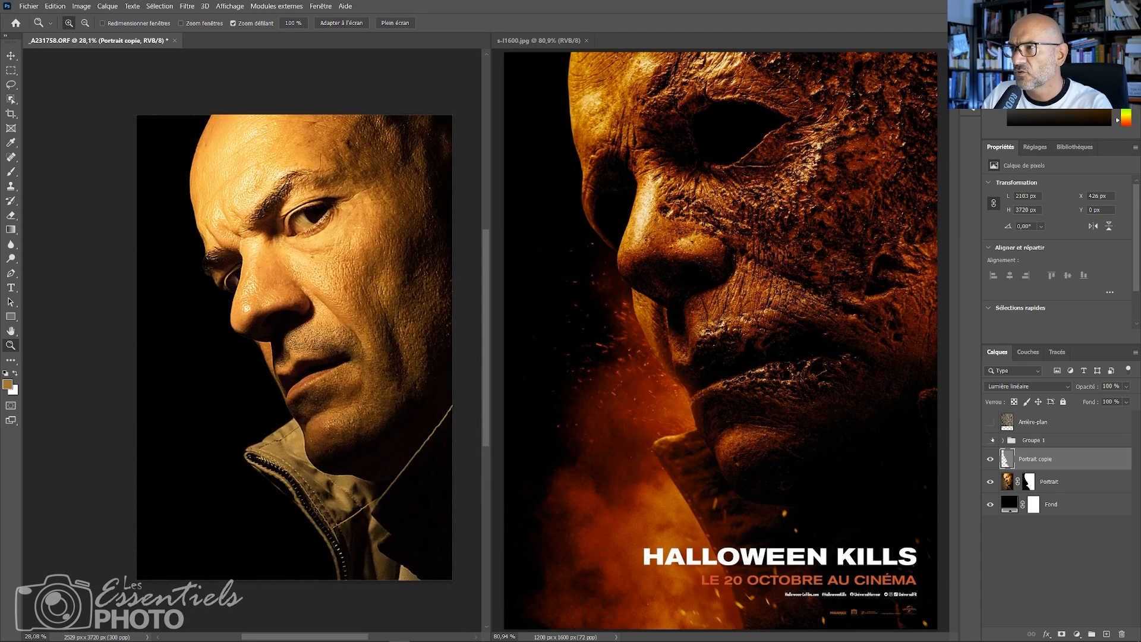
{"action": "double_click", "coordinate": [1034, 459]}
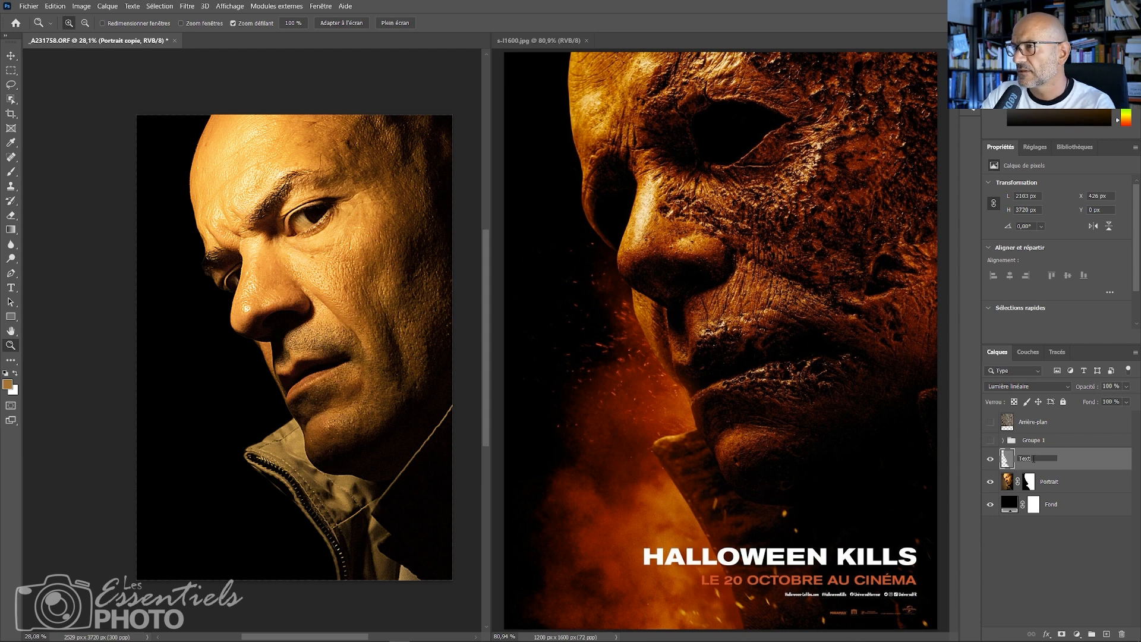
{"action": "type", "text": "Textures"}
{"action": "key", "text": "Return"}
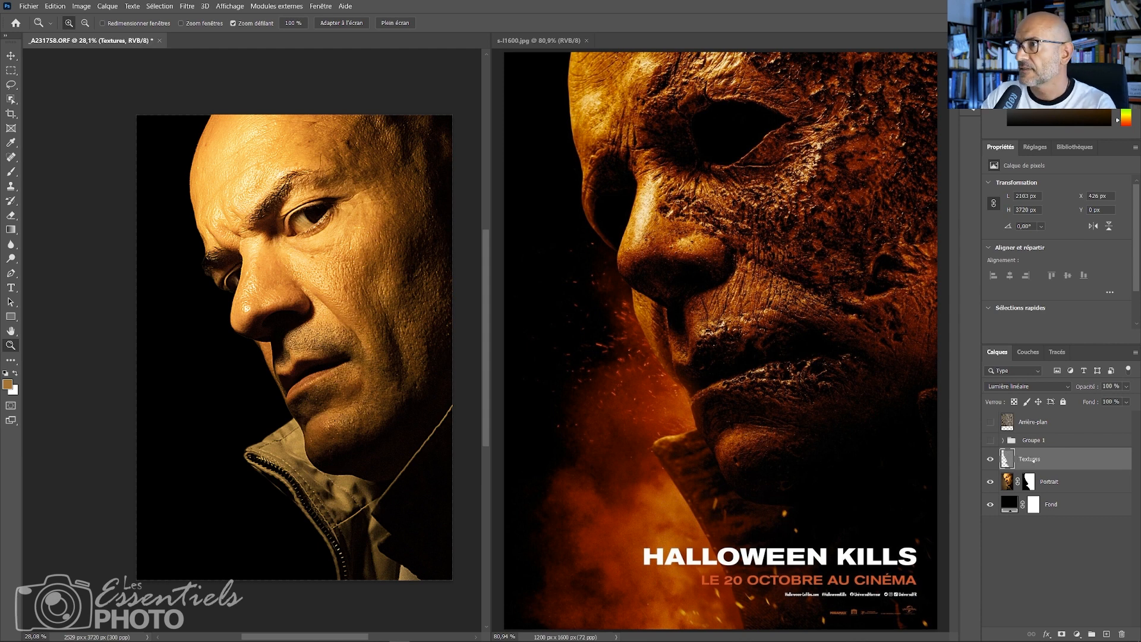
Show Groupe 1 again and check the Textures layer's sharpening effect by hiding and showing it
{"action": "left_click", "coordinate": [990, 441]}
{"action": "left_click", "coordinate": [1044, 440]}
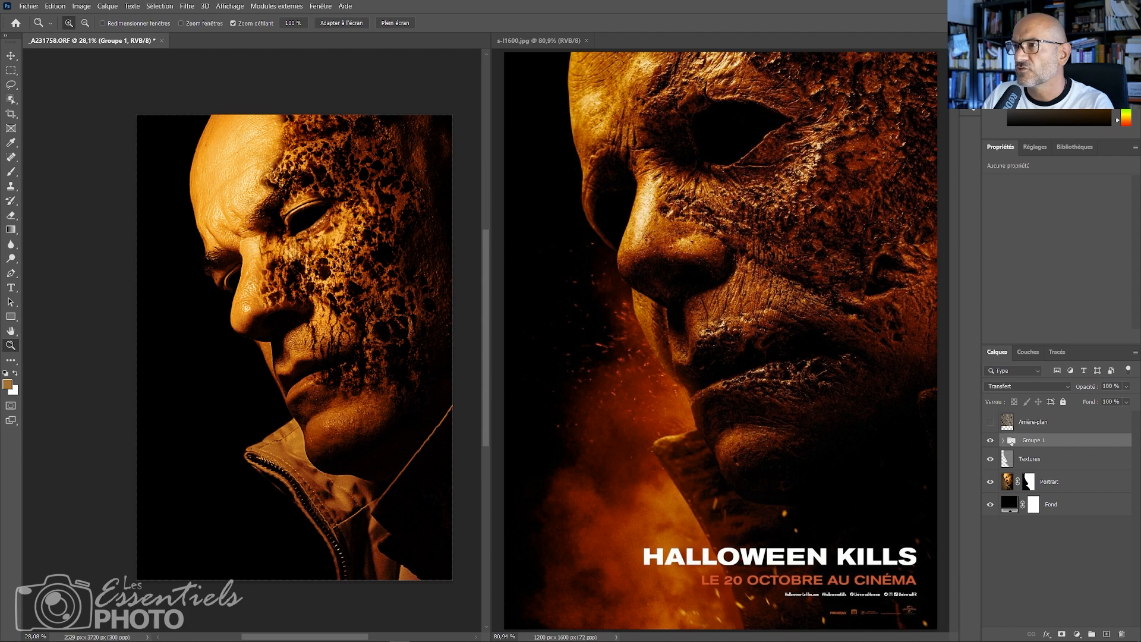
{"action": "left_click", "coordinate": [988, 459]}
{"action": "left_click", "coordinate": [989, 460]}
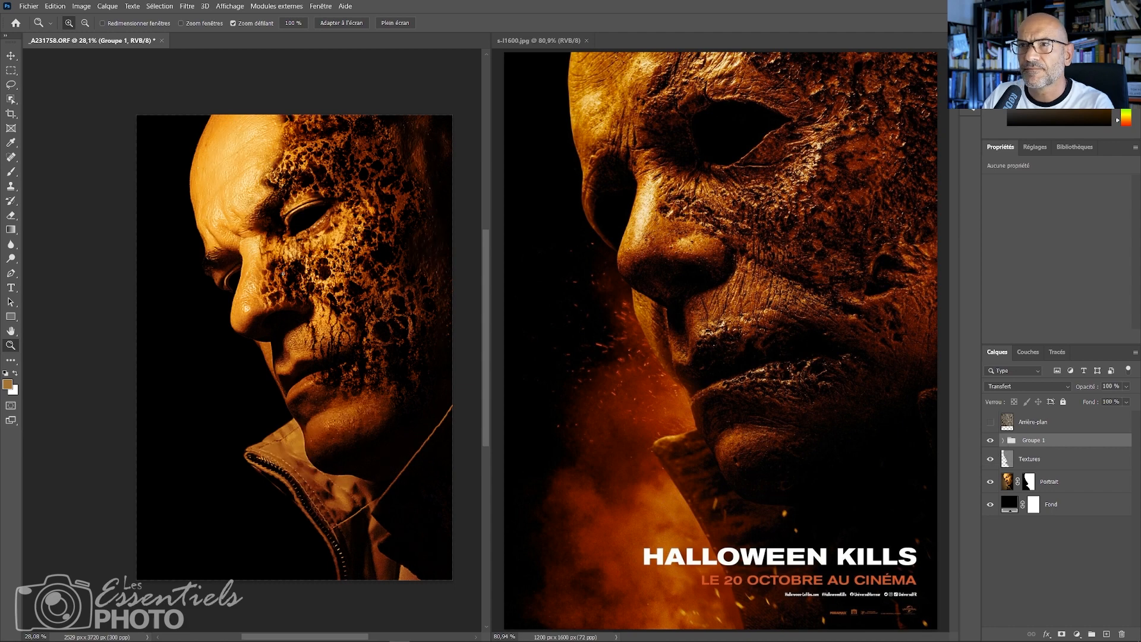
{"action": "mouse_move", "coordinate": [281, 289]}
{"action": "left_mouse_down"}
{"action": "mouse_move", "coordinate": [309, 275]}
{"action": "mouse_move", "coordinate": [293, 273]}
{"action": "left_mouse_up"}
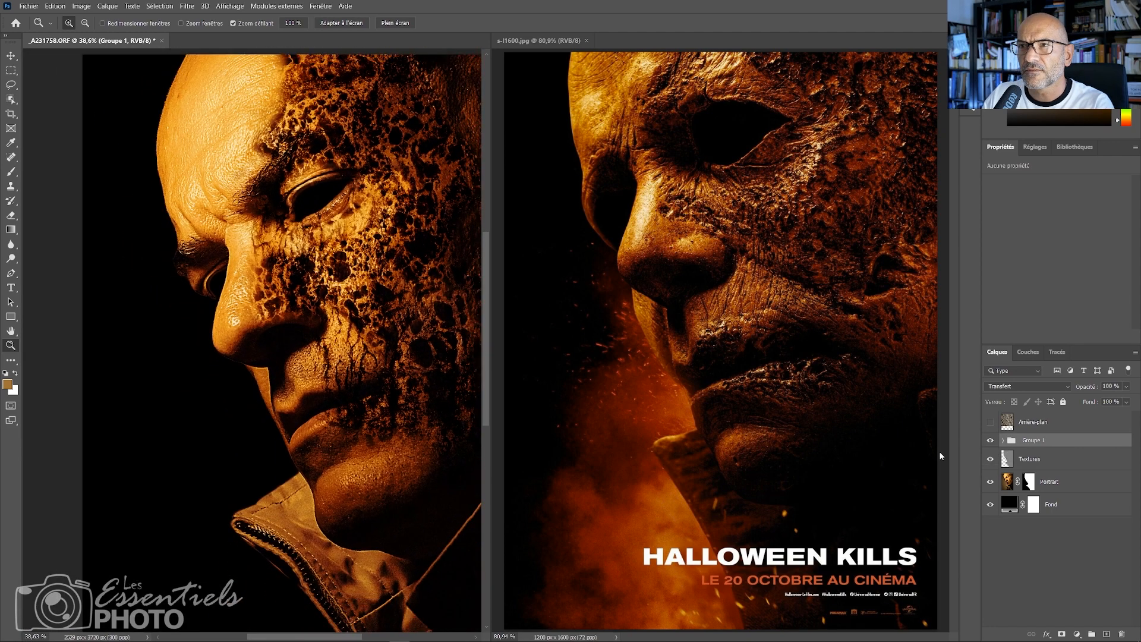
{"action": "left_click", "coordinate": [991, 460]}
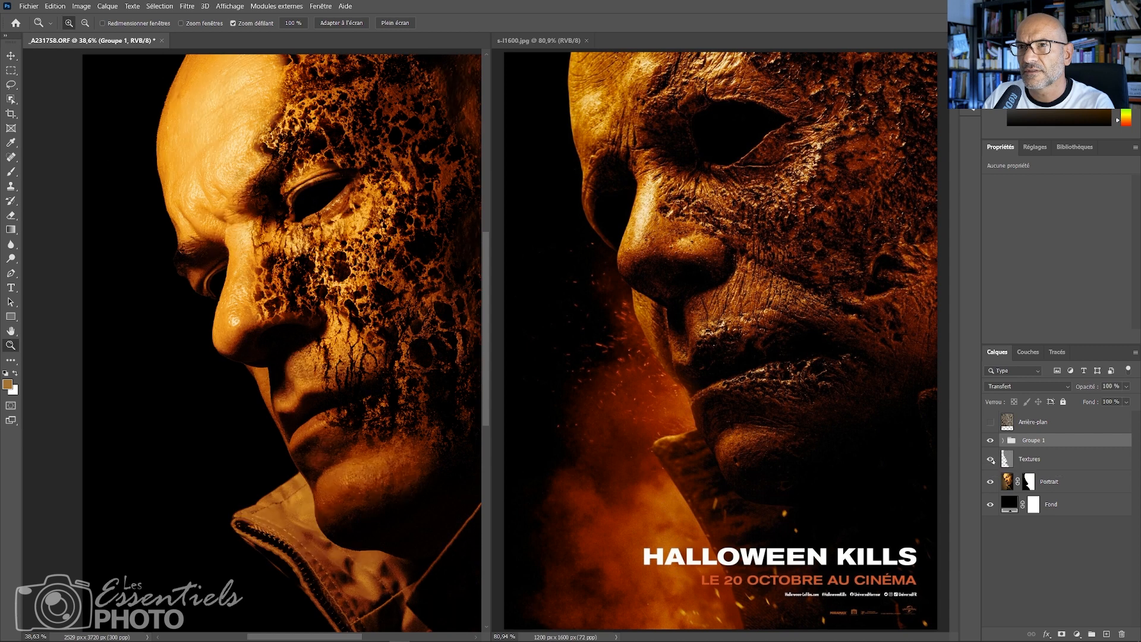
{"action": "left_click", "coordinate": [991, 460]}
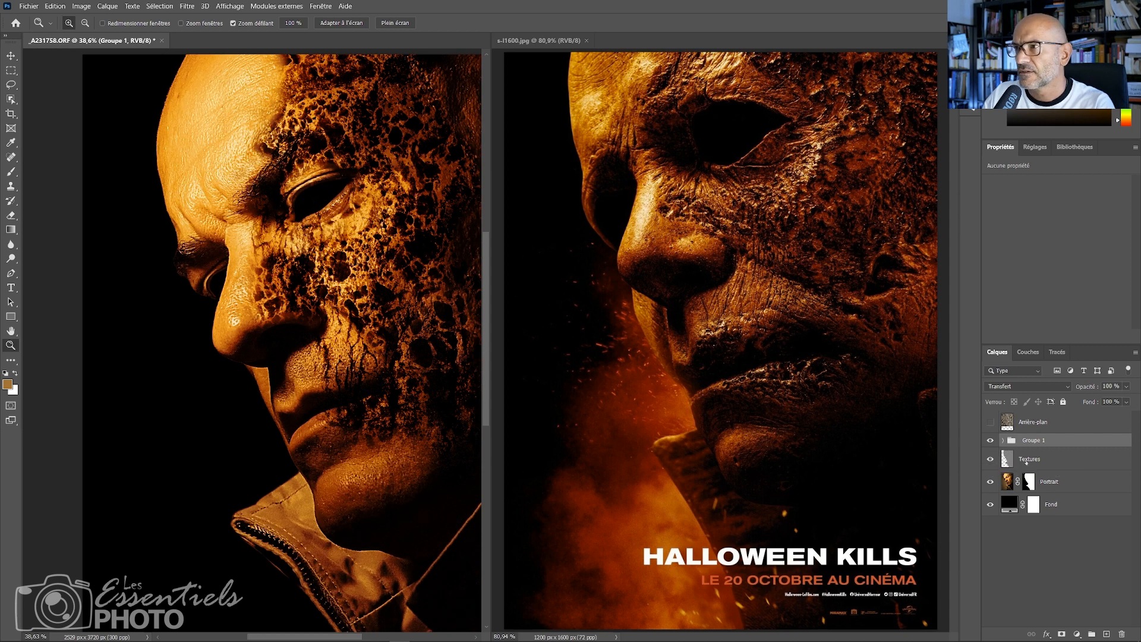
Add a black mask to the sharpened Textures layer and paint white over the face to reveal its skin detail
{"action": "left_click", "coordinate": [1028, 461]}
{"action": "left_click", "coordinate": [1077, 634]}
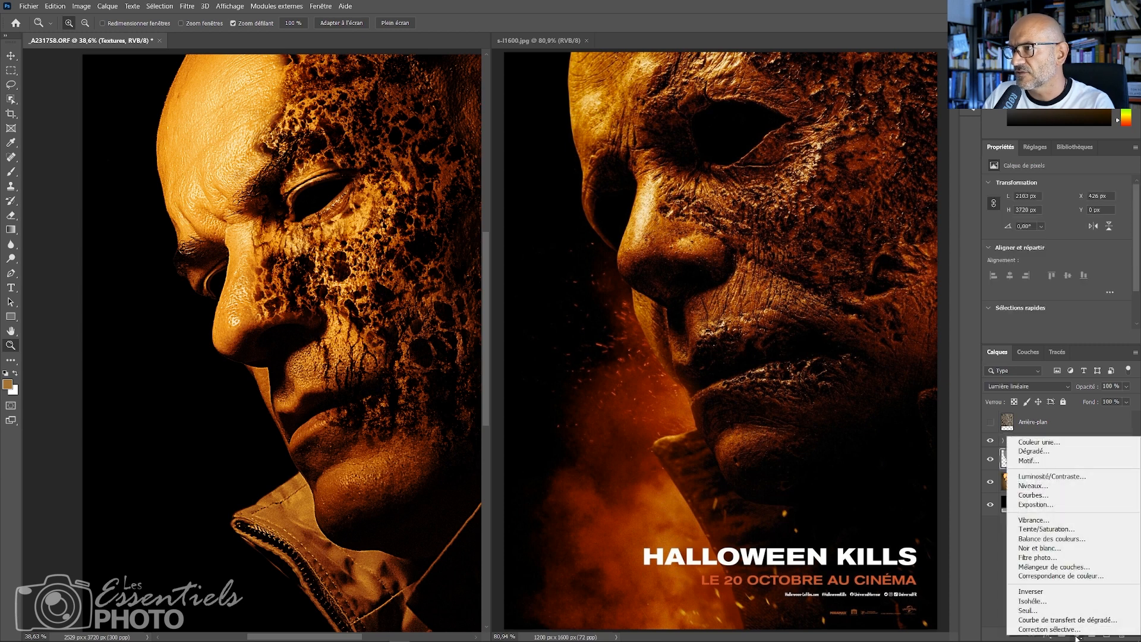
{"action": "left_click", "coordinate": [1062, 634], "text": "alt"}
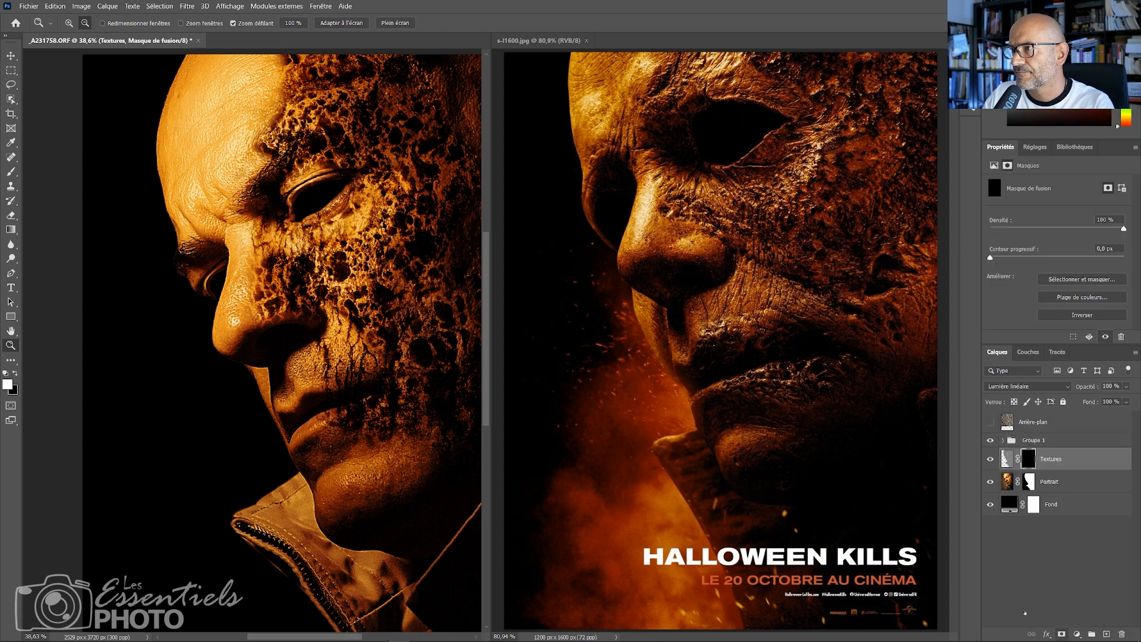
{"action": "key", "text": "b"}
{"action": "right_click", "coordinate": [270, 275], "text": "alt"}
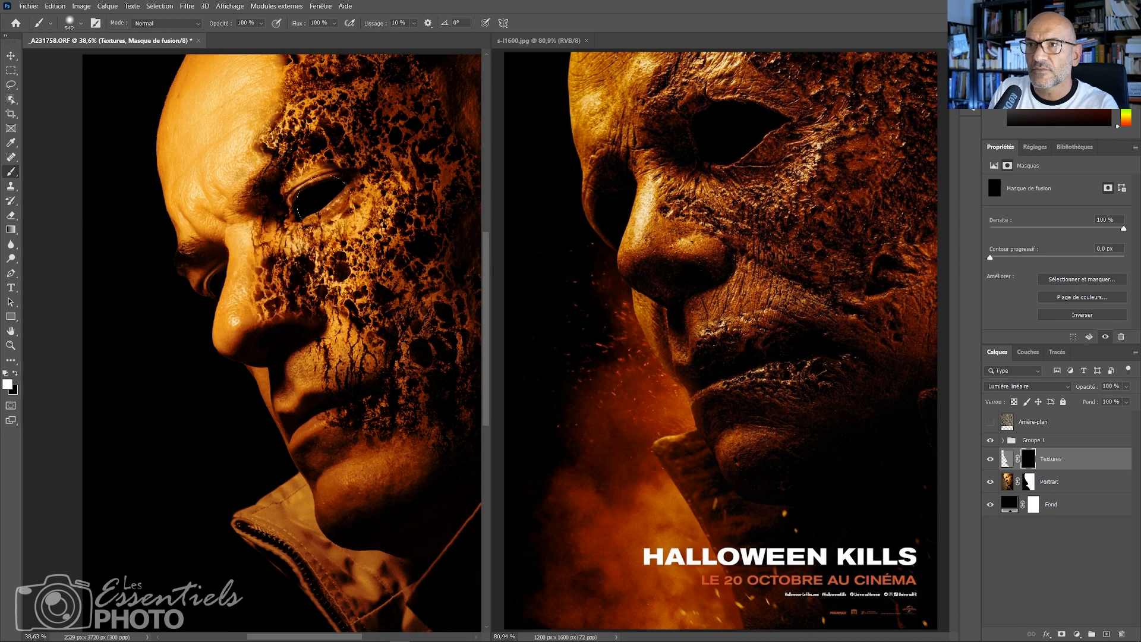
{"action": "key", "text": "x"}
{"action": "key", "text": "x"}
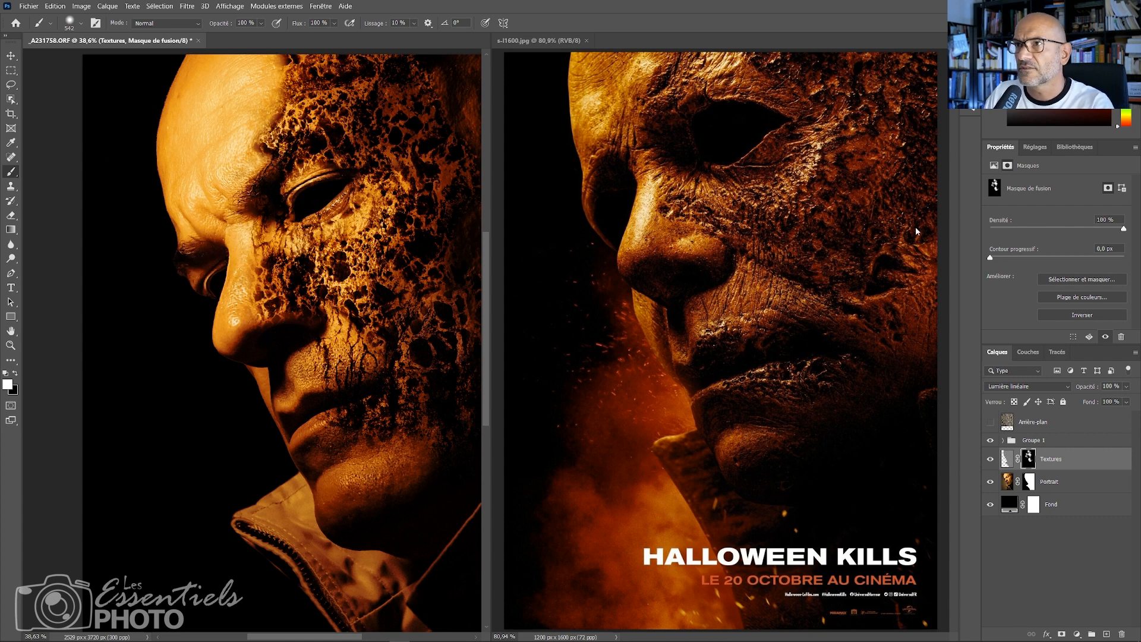
Expand Groupe 1 and rename the group Textures
{"action": "left_click", "coordinate": [1004, 442]}
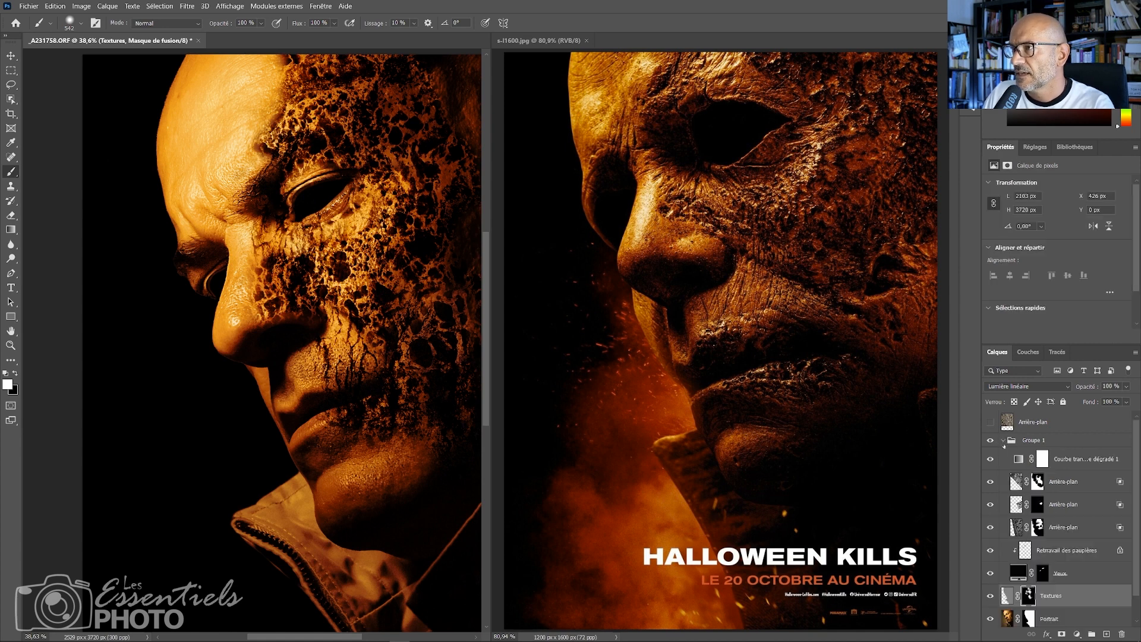
{"action": "double_click", "coordinate": [1034, 441]}
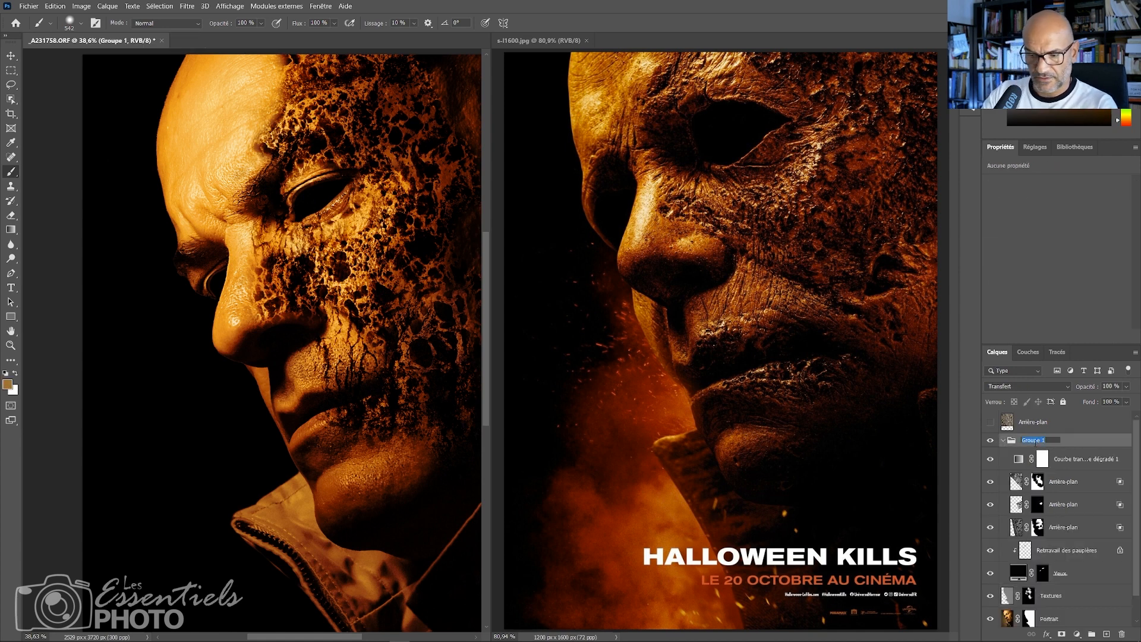
{"action": "type", "text": "Textures"}
{"action": "key", "text": "Return"}
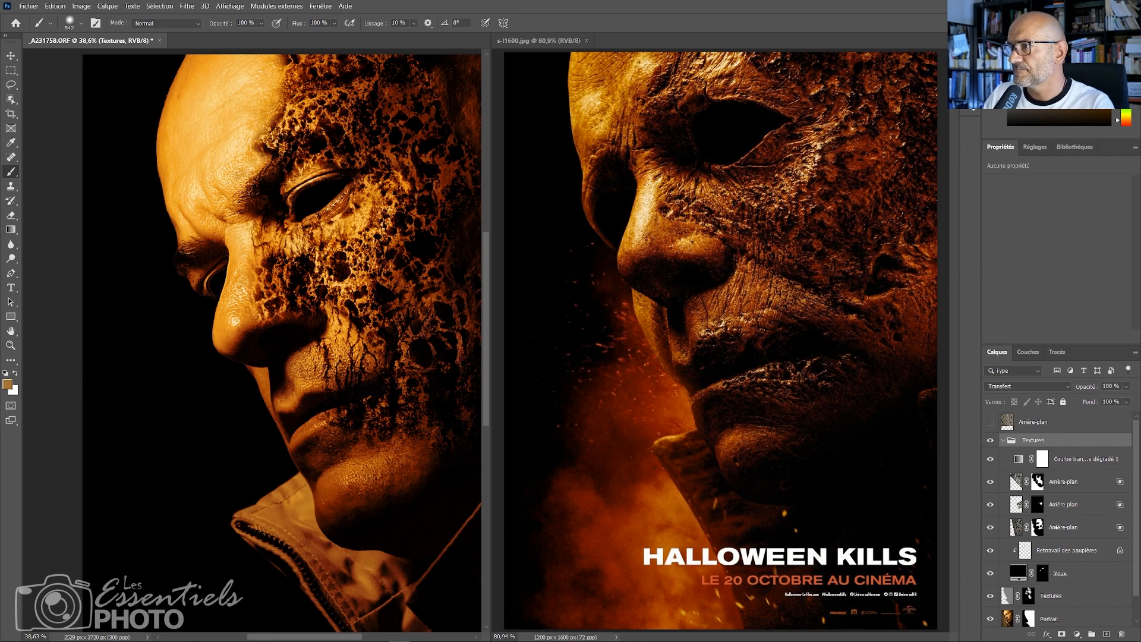
Check the lowest Arrière-plan layer and its mask, then refine the mask around the far eye and eyebrow with white and black paint
{"action": "left_click", "coordinate": [991, 527]}
{"action": "left_click", "coordinate": [990, 527]}
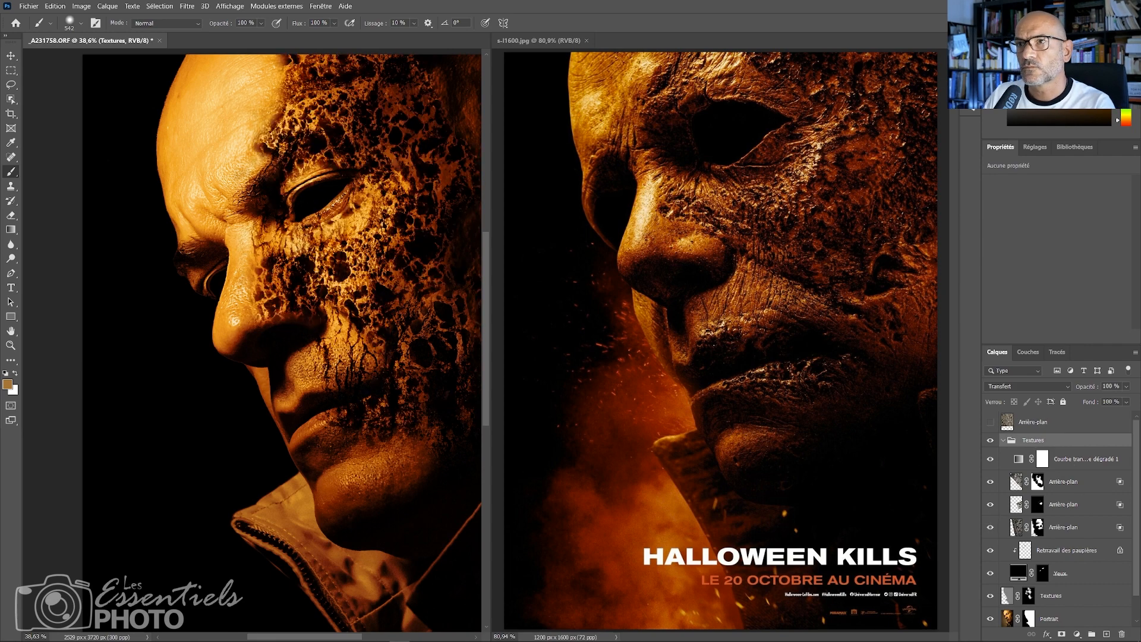
{"action": "left_click", "coordinate": [1038, 528], "text": "shift"}
{"action": "left_click", "coordinate": [1037, 528], "text": "shift"}
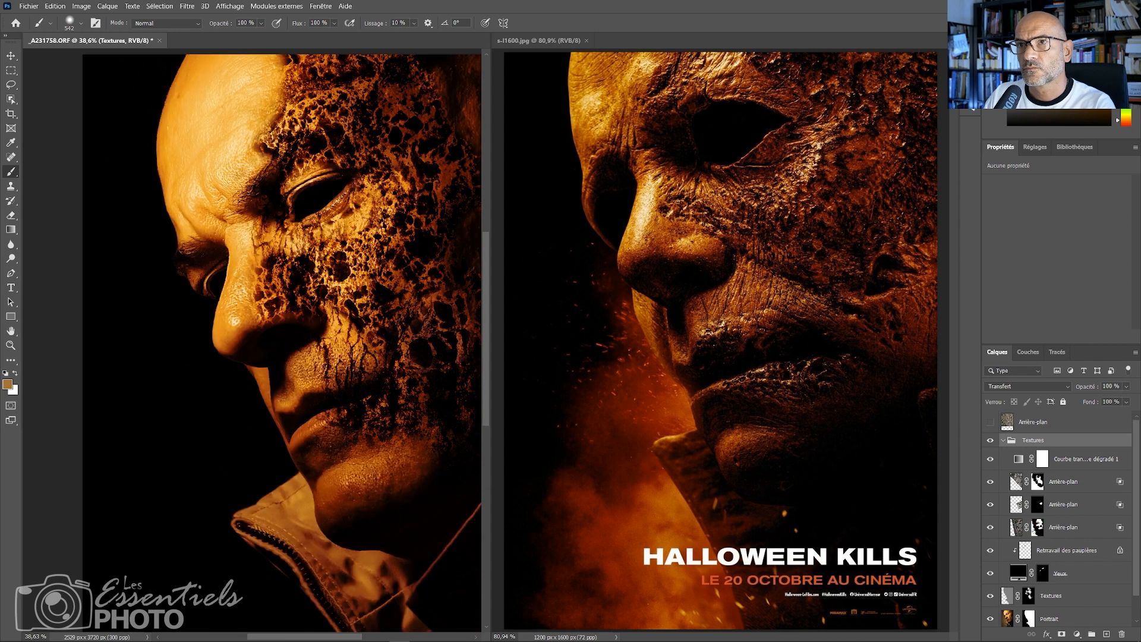
{"action": "left_click", "coordinate": [1037, 528]}
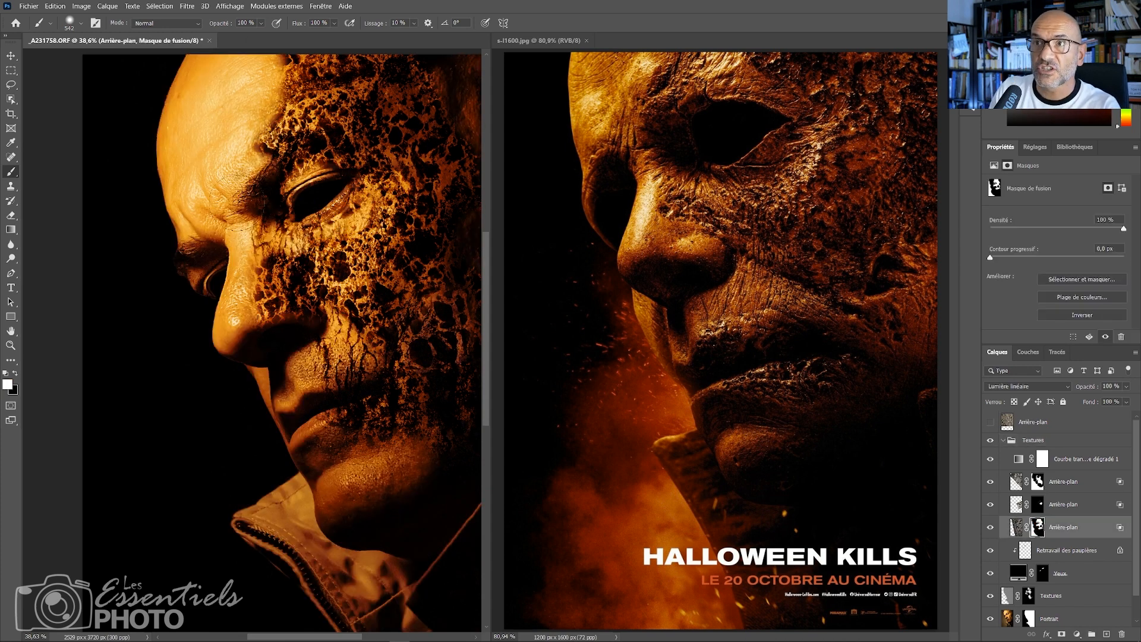
{"action": "left_click_drag", "start_coordinate": [209, 241], "coordinate": [217, 246]}
{"action": "left_click_drag", "start_coordinate": [219, 252], "coordinate": [178, 269]}
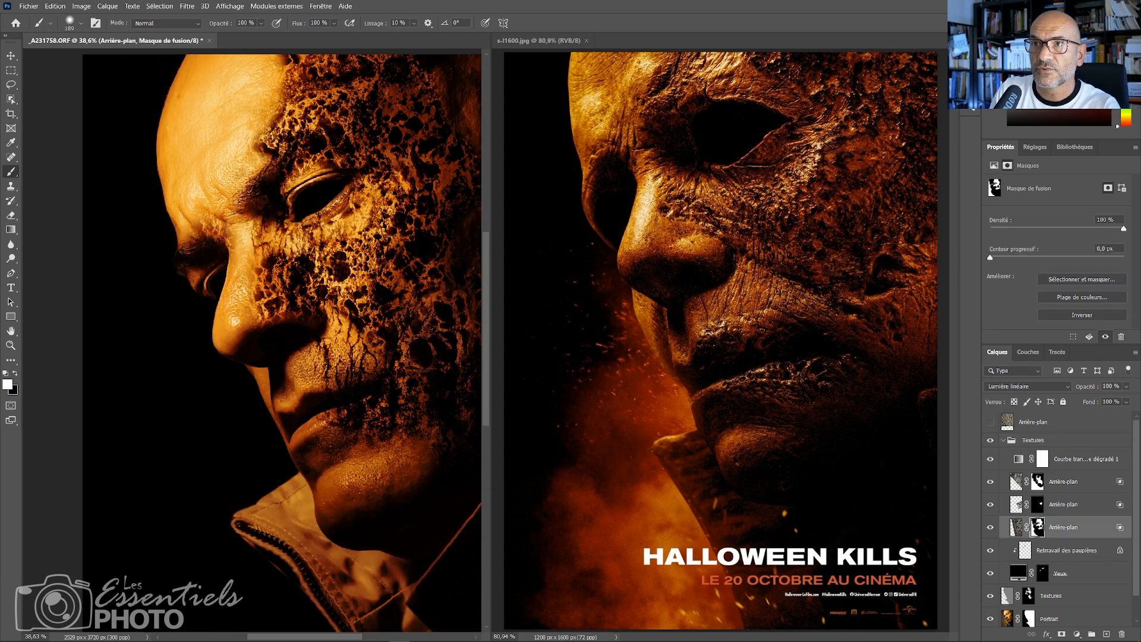
{"action": "left_click_drag", "start_coordinate": [221, 232], "coordinate": [232, 239]}
{"action": "key", "text": "x"}
{"action": "mouse_move", "coordinate": [219, 226]}
{"action": "left_mouse_down"}
{"action": "mouse_move", "coordinate": [233, 250]}
{"action": "mouse_move", "coordinate": [203, 233]}
{"action": "mouse_move", "coordinate": [197, 211]}
{"action": "mouse_move", "coordinate": [208, 204]}
{"action": "mouse_move", "coordinate": [219, 221]}
{"action": "mouse_move", "coordinate": [188, 219]}
{"action": "mouse_move", "coordinate": [189, 237]}
{"action": "left_mouse_up"}
{"action": "key", "text": "x"}
{"action": "key", "text": "x"}
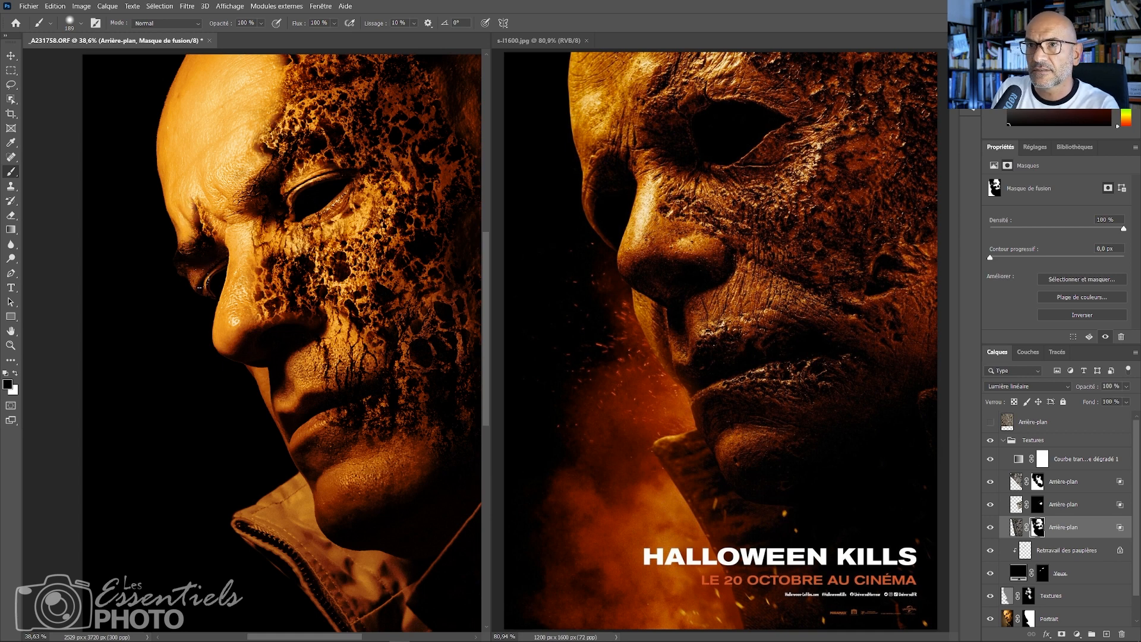
{"action": "key", "text": "x"}
{"action": "key", "text": "x"}
Compare the topmost Arrière-plan layer with and without its mask, and retouch the mask in white at the near eye
{"action": "left_click", "coordinate": [1038, 482]}
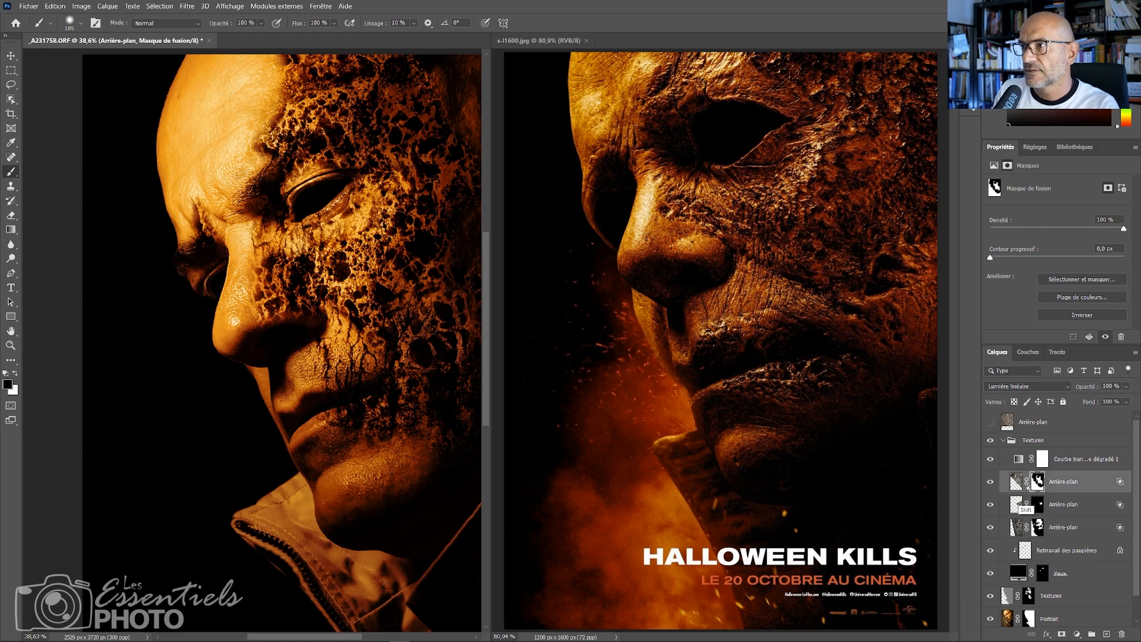
{"action": "left_click", "coordinate": [1037, 481], "text": "shift"}
{"action": "left_click", "coordinate": [1037, 482], "text": "shift"}
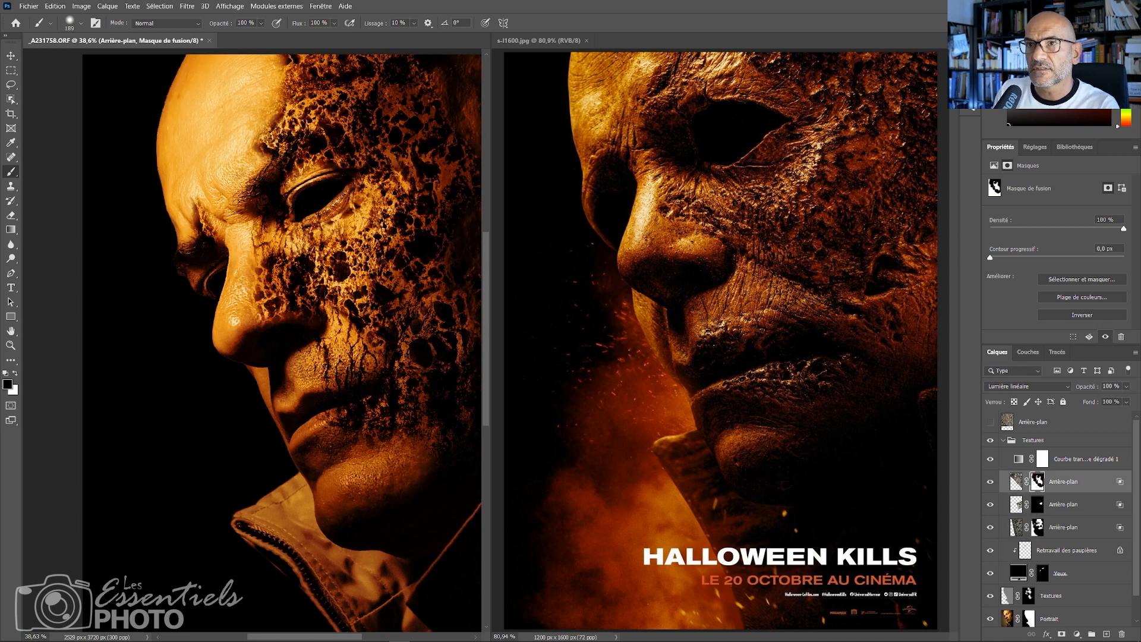
{"action": "key", "text": "x"}
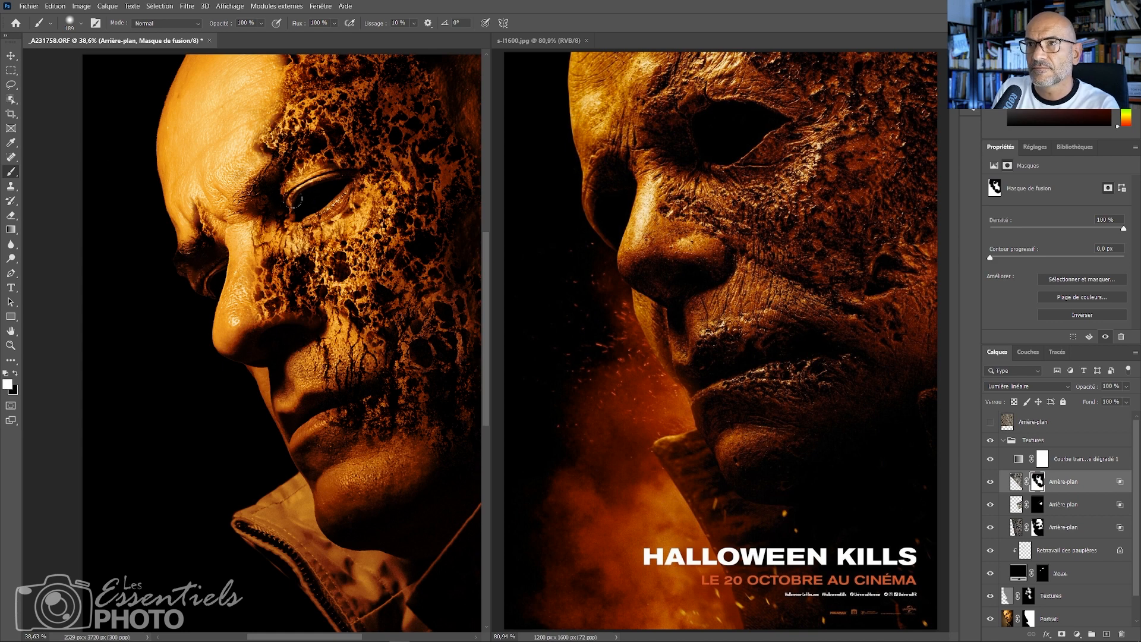
{"action": "left_click", "coordinate": [307, 214]}
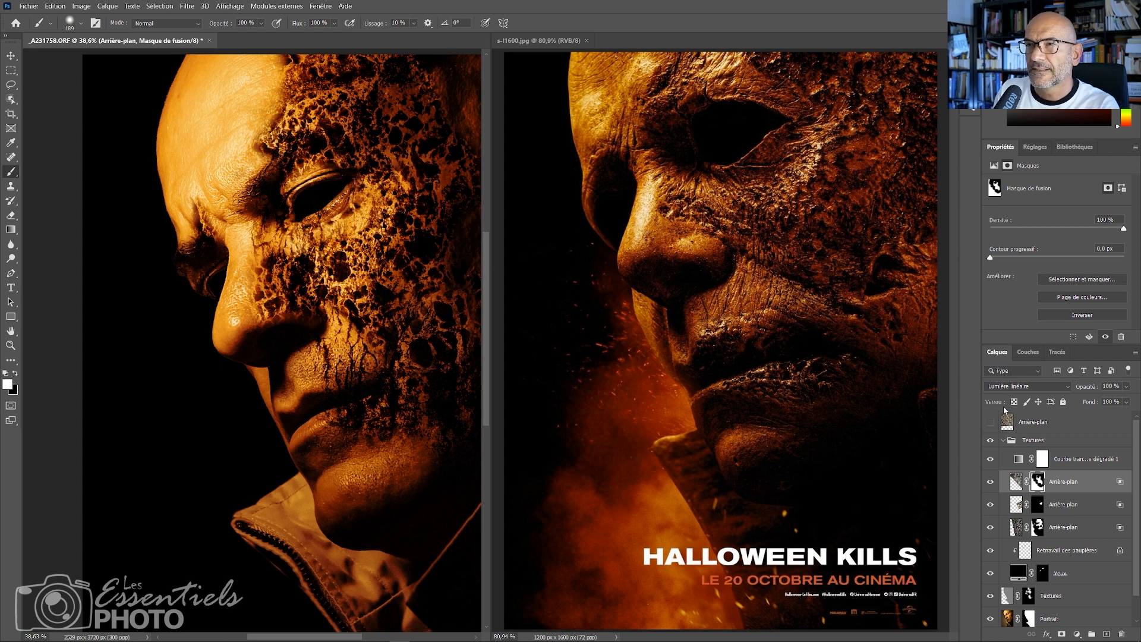
Add an empty layer above the gradient map and a darkening Curves adjustment above it, and invert the Curves mask to black
{"action": "left_click", "coordinate": [1056, 462]}
{"action": "key", "text": "ctrl+shift+alt+n"}
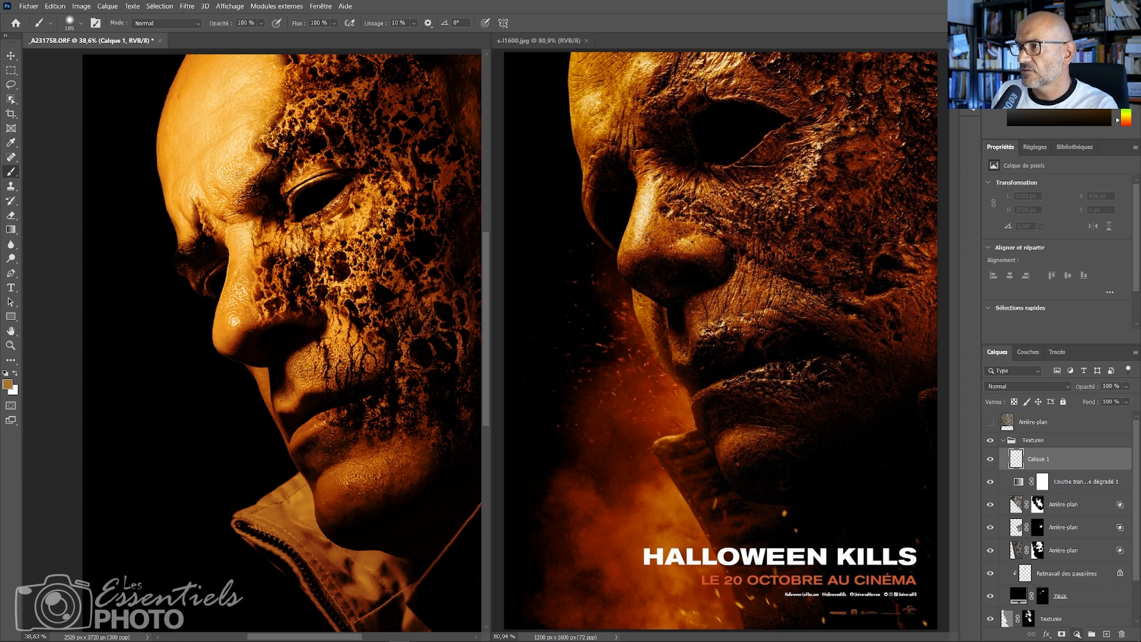
{"action": "left_click", "coordinate": [1077, 635]}
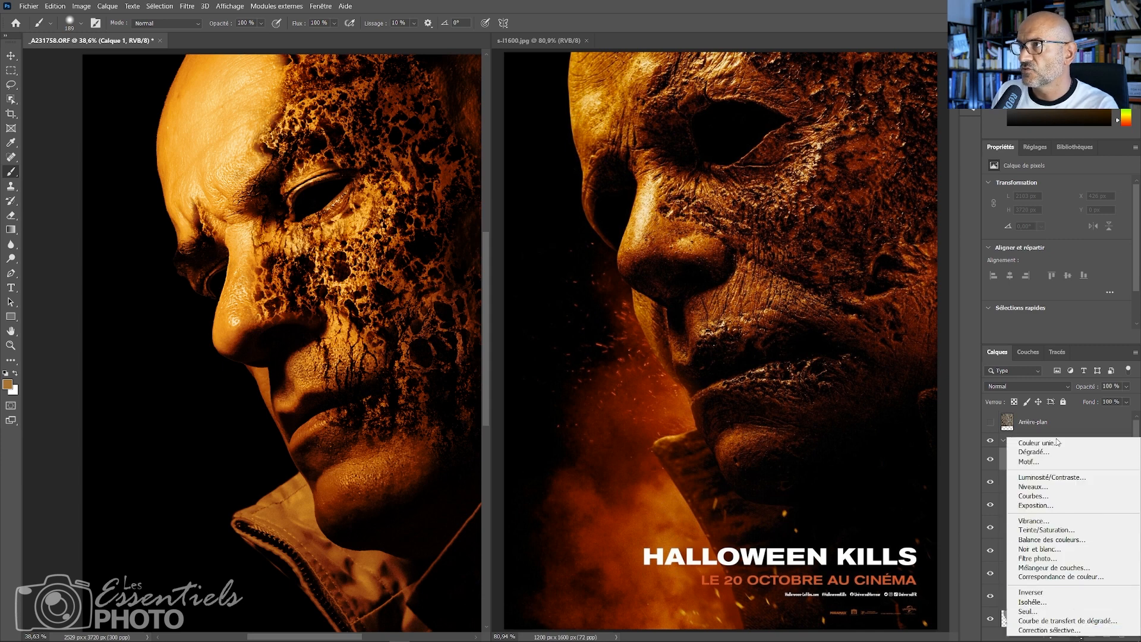
{"action": "left_click", "coordinate": [1045, 496]}
{"action": "left_click_drag", "start_coordinate": [1120, 211], "coordinate": [1119, 252]}
{"action": "left_click", "coordinate": [1091, 267]}
{"action": "left_click_drag", "start_coordinate": [1070, 281], "coordinate": [1119, 268]}
{"action": "left_click_drag", "start_coordinate": [1065, 293], "coordinate": [1061, 297]}
{"action": "key", "text": "ctrl+i"}
Paint white on the Curves mask to darken around both eyes and set the adjustment's blend mode to Produit
{"action": "left_click_drag", "start_coordinate": [299, 205], "coordinate": [301, 178]}
{"action": "key", "text": "x"}
{"action": "left_click", "coordinate": [306, 171]}
{"action": "key", "text": "x"}
{"action": "left_click_drag", "start_coordinate": [271, 230], "coordinate": [327, 215]}
{"action": "left_click", "coordinate": [218, 273]}
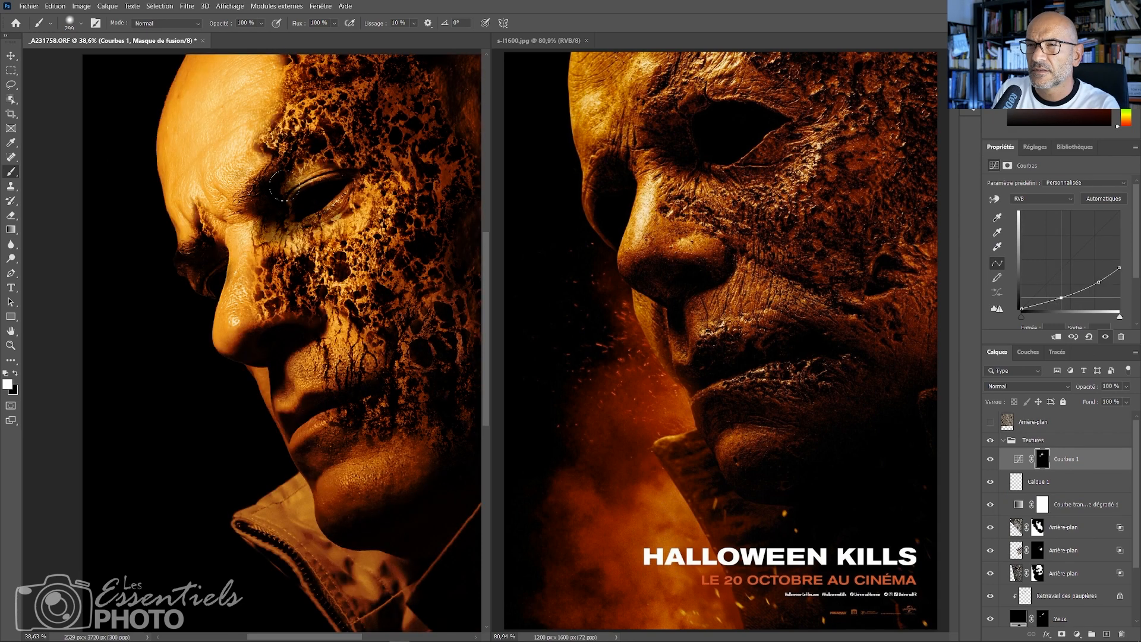
{"action": "left_click", "coordinate": [308, 230]}
{"action": "left_click", "coordinate": [1028, 387]}
{"action": "left_click", "coordinate": [1016, 376]}
Refine the Curves mask with white and black paint to deepen the shadows around the near eye and down the cheek
{"action": "key", "text": "ctrl+space"}
{"action": "left_click_drag", "start_coordinate": [284, 295], "coordinate": [232, 300]}
{"action": "left_click_drag", "start_coordinate": [317, 257], "coordinate": [408, 257]}
{"action": "mouse_move", "coordinate": [271, 265]}
{"action": "left_mouse_down"}
{"action": "mouse_move", "coordinate": [251, 275]}
{"action": "mouse_move", "coordinate": [316, 207]}
{"action": "left_mouse_up"}
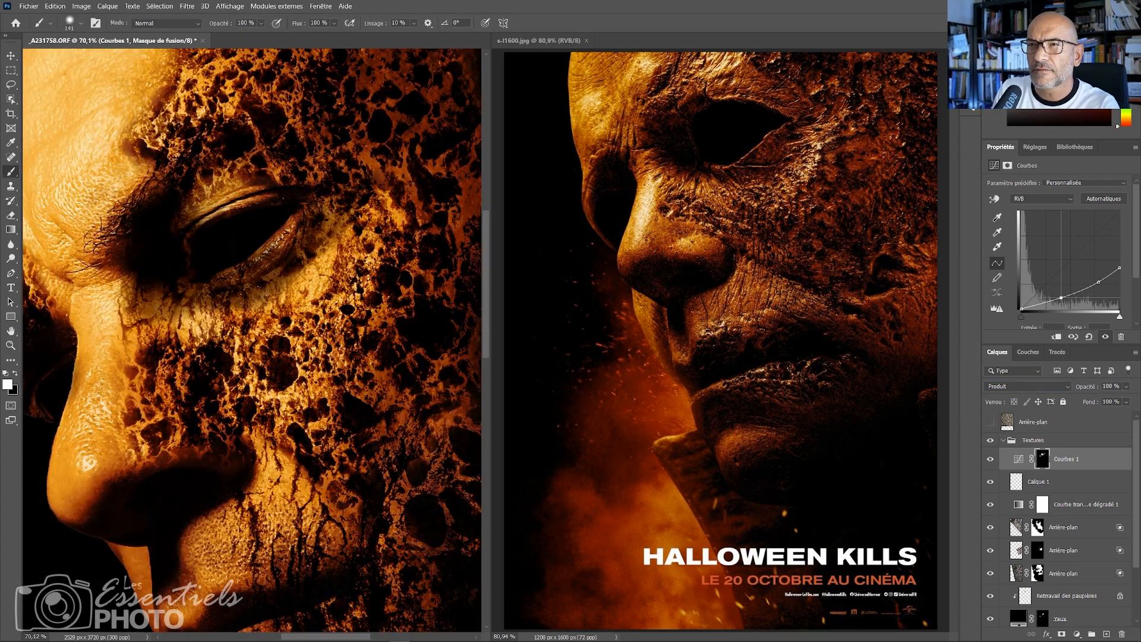
{"action": "key", "text": "ctrl+space"}
{"action": "left_click_drag", "start_coordinate": [277, 325], "coordinate": [226, 324]}
{"action": "key", "text": "x"}
{"action": "left_click_drag", "start_coordinate": [301, 286], "coordinate": [283, 303]}
{"action": "key", "text": "x"}
{"action": "left_click_drag", "start_coordinate": [302, 389], "coordinate": [350, 404]}
{"action": "key", "text": "ctrl+space"}
{"action": "left_click_drag", "start_coordinate": [275, 381], "coordinate": [298, 386]}
{"action": "left_click_drag", "start_coordinate": [246, 365], "coordinate": [249, 369]}
{"action": "key", "text": "x"}
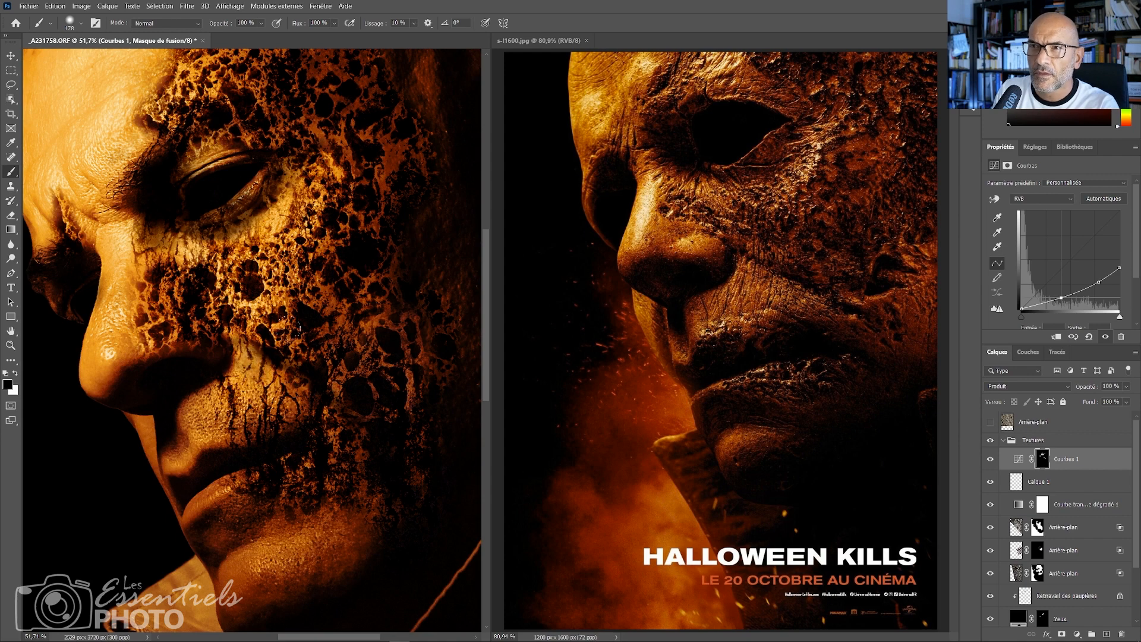
Create a new layer above the Curves adjustment, reduce the brush to about 27 px and sample a dark red-brown from the lower lip
{"action": "key", "text": "ctrl+space"}
{"action": "left_click_drag", "start_coordinate": [273, 458], "coordinate": [304, 441]}
{"action": "key", "text": "space"}
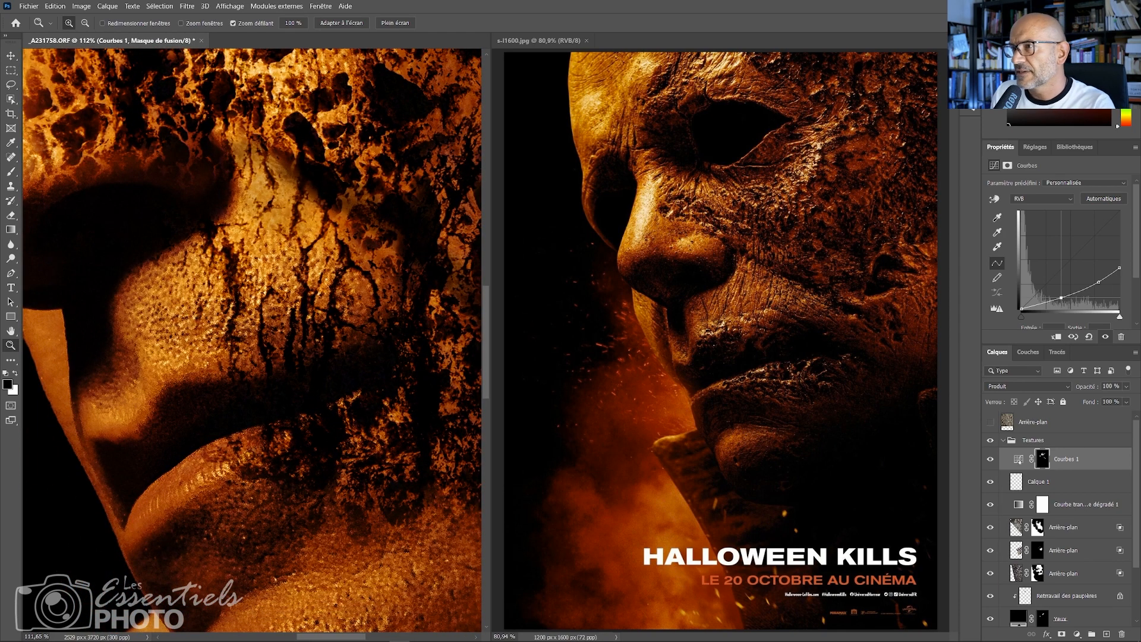
{"action": "key", "text": "ctrl+alt+shift+n"}
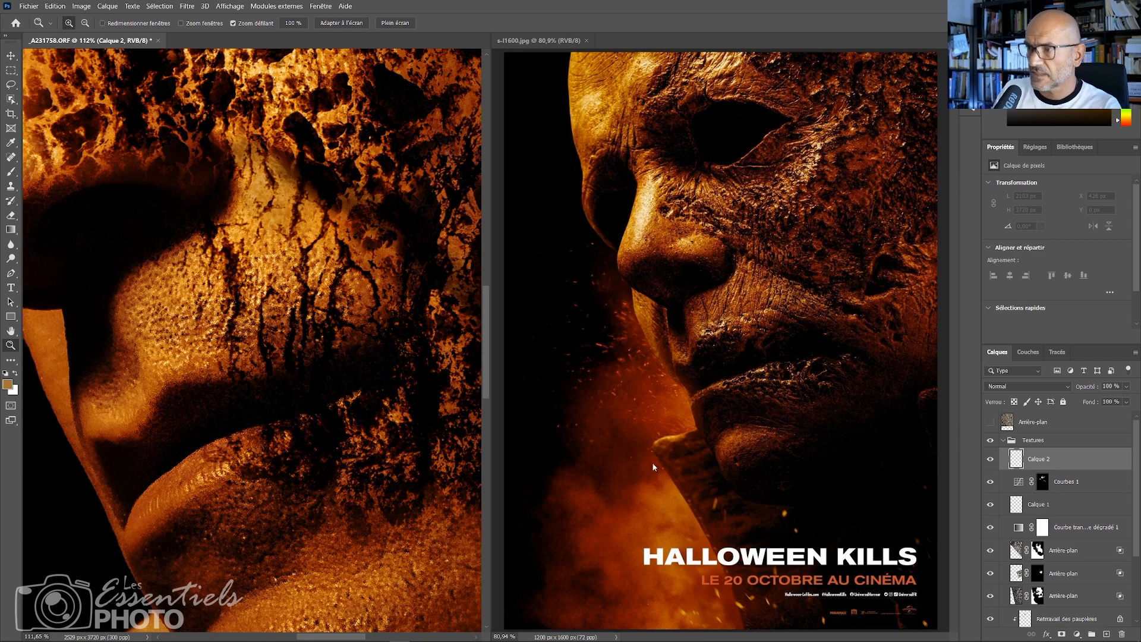
{"action": "key", "text": "b"}
{"action": "left_click_drag", "start_coordinate": [355, 424], "coordinate": [291, 433]}
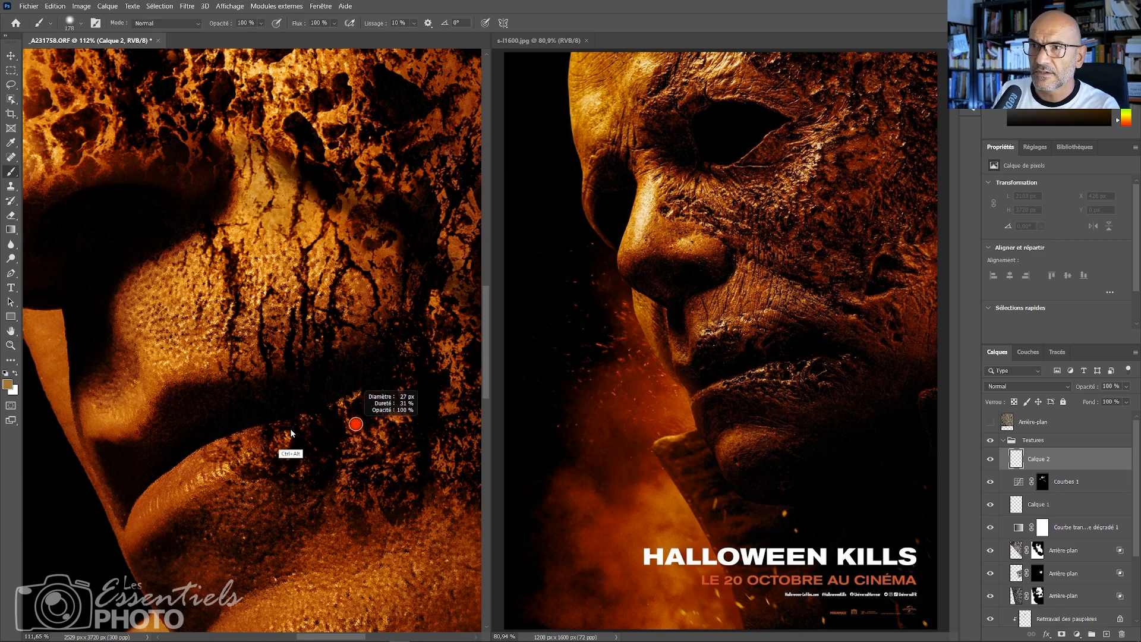
{"action": "left_click", "coordinate": [223, 469], "text": "alt"}
{"action": "key", "text": "z"}
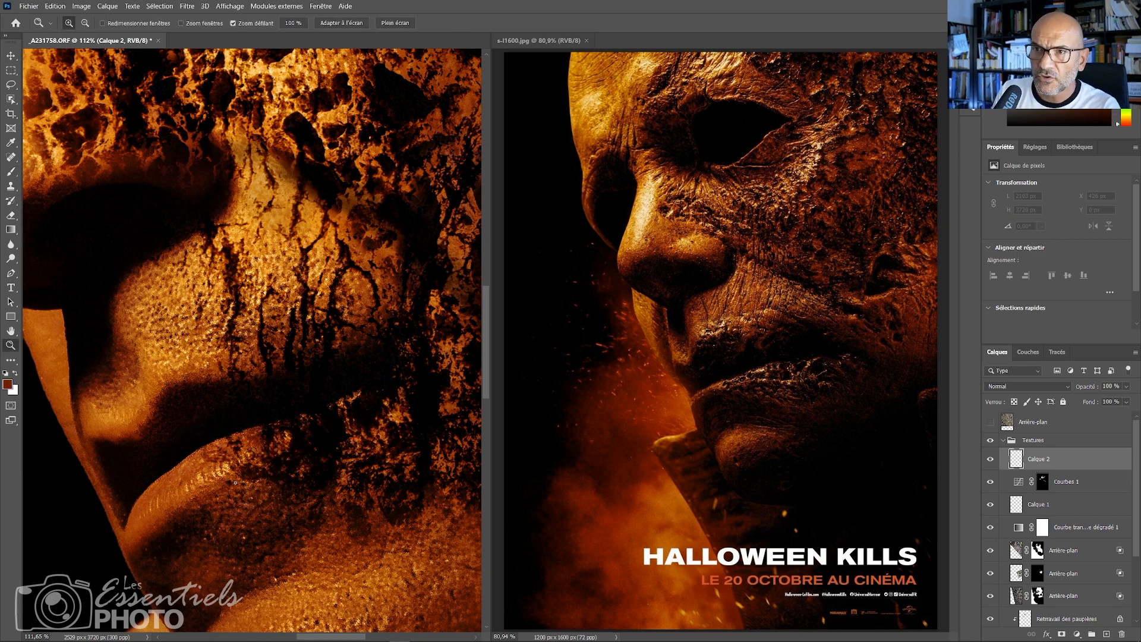
{"action": "left_click_drag", "start_coordinate": [236, 483], "coordinate": [269, 463]}
Set the Clone Stamp to sample Tous les calques with Aligné off, and clean up the trial marks above the lip
{"action": "key", "text": "s"}
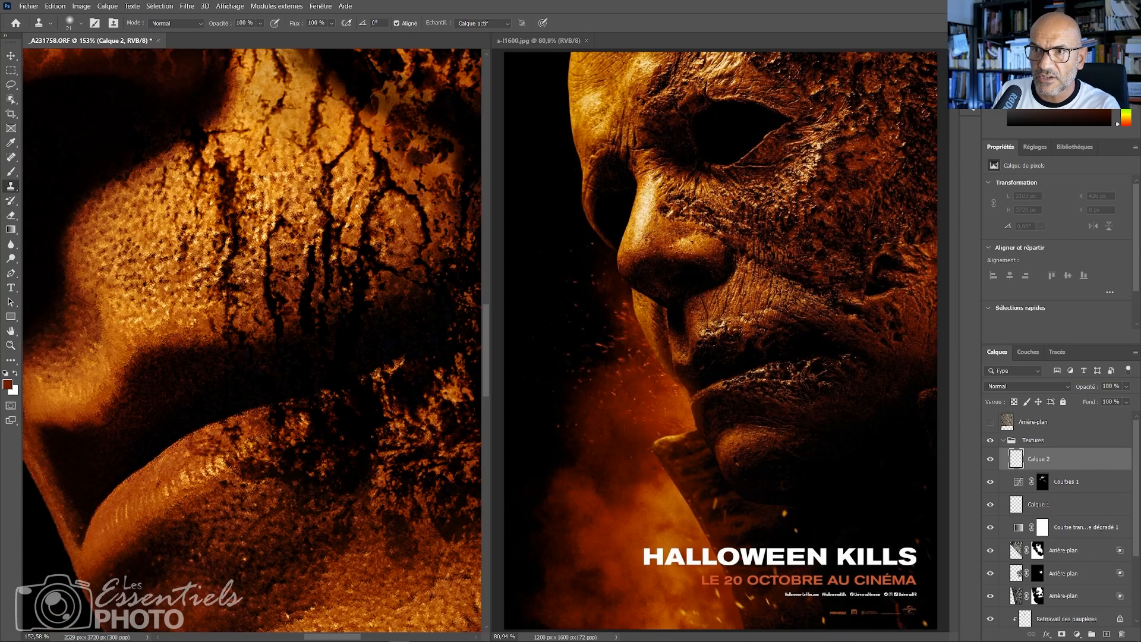
{"action": "left_click", "coordinate": [483, 23]}
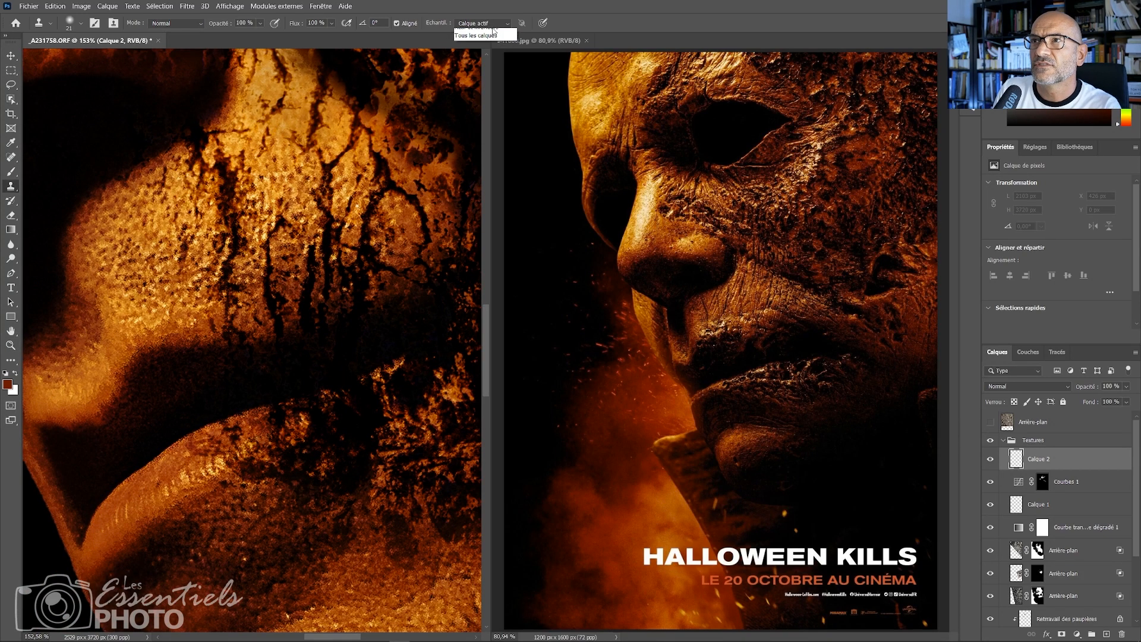
{"action": "left_click", "coordinate": [480, 51]}
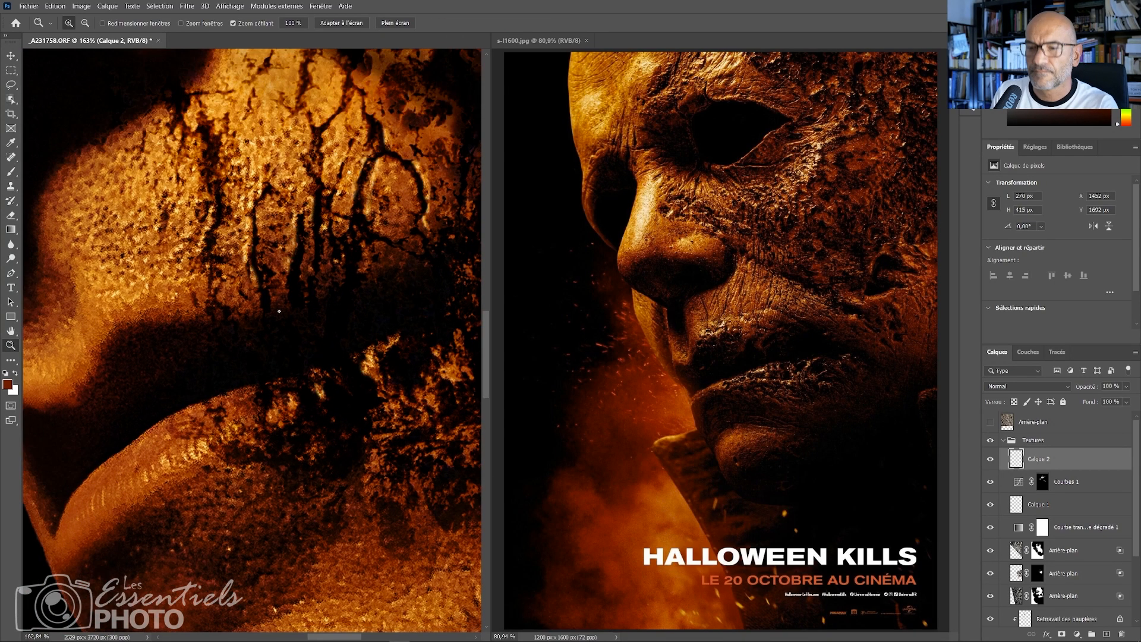
{"action": "key", "text": "b"}
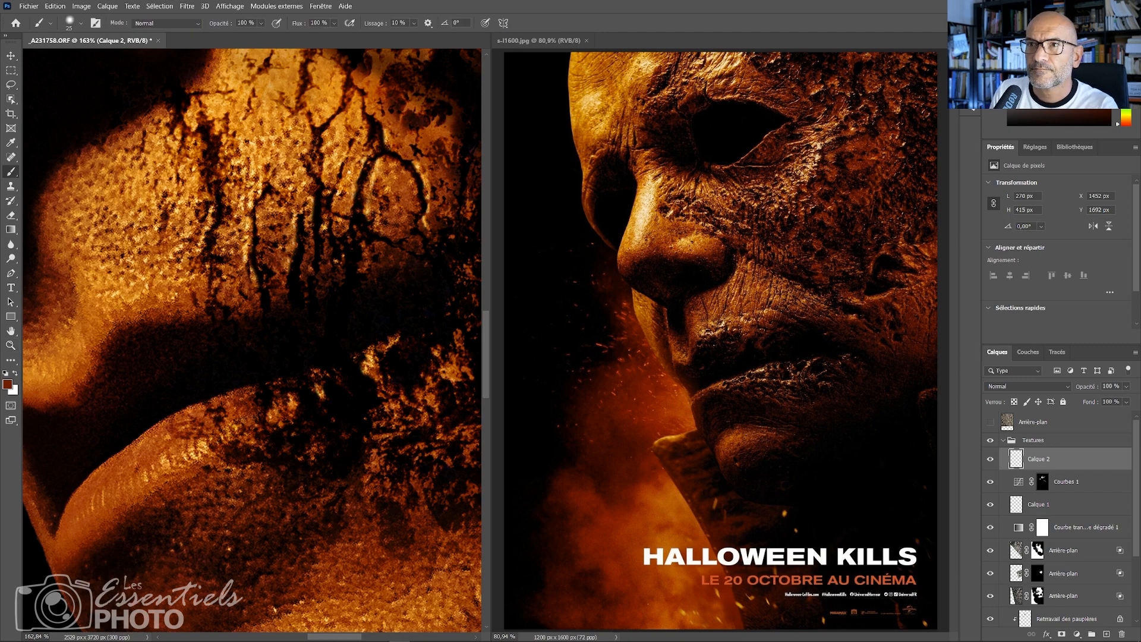
{"action": "key", "text": "e"}
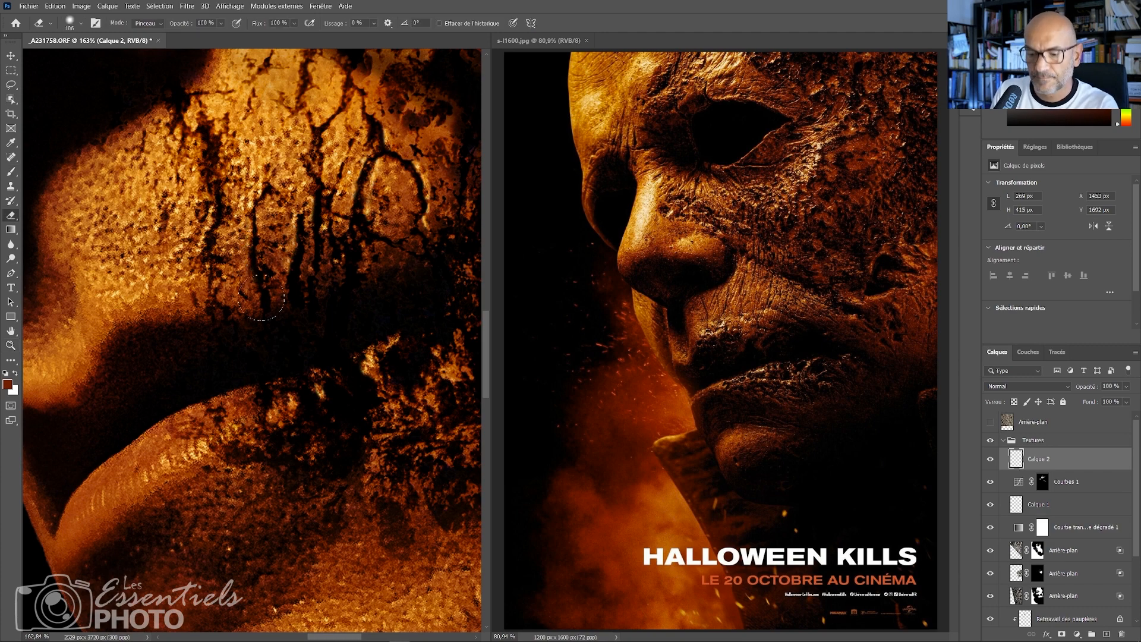
{"action": "key", "text": "b"}
{"action": "key", "text": "s"}
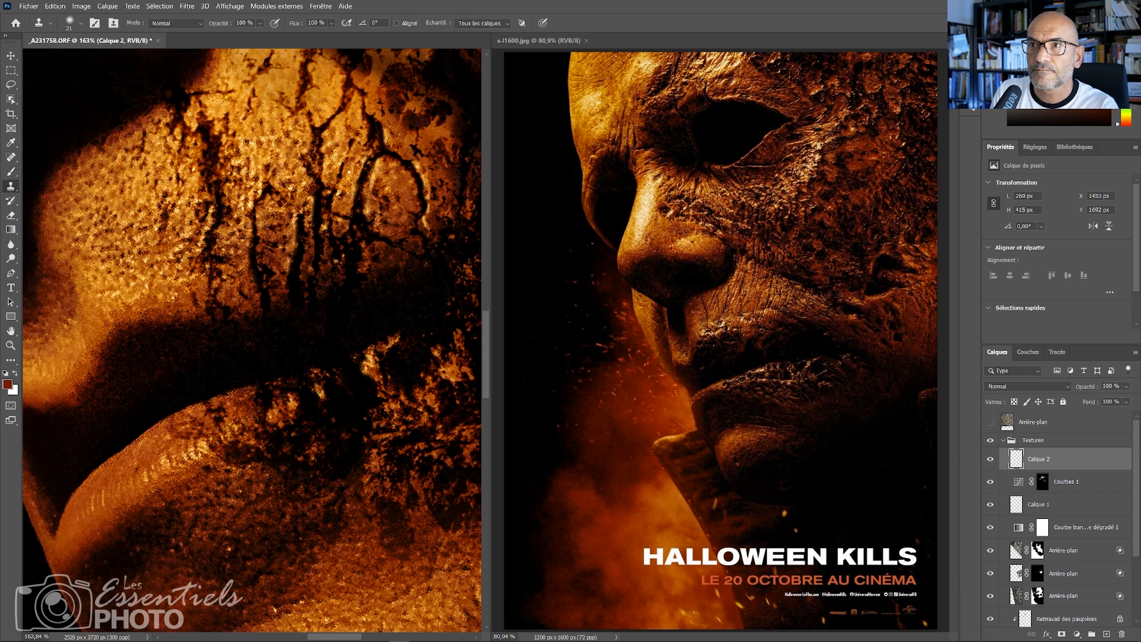
Clone bright highlight lines along the dark cracks above the upper lip on the new layer
{"action": "left_click_drag", "start_coordinate": [258, 230], "coordinate": [271, 315]}
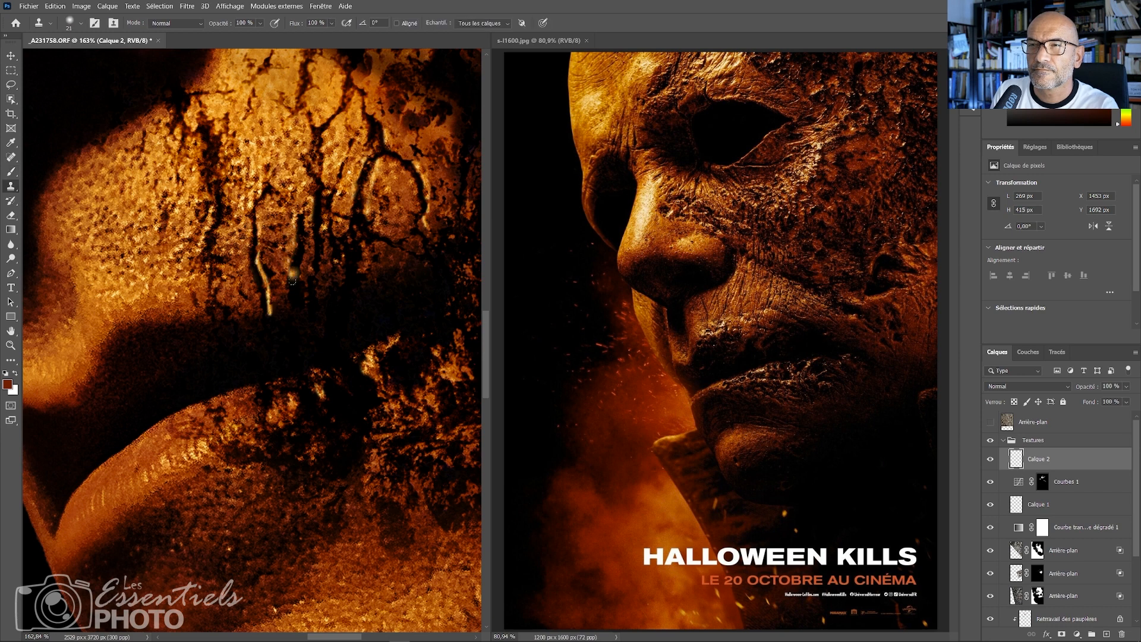
{"action": "mouse_move", "coordinate": [305, 234]}
{"action": "left_mouse_down"}
{"action": "mouse_move", "coordinate": [302, 278]}
{"action": "mouse_move", "coordinate": [321, 302]}
{"action": "mouse_move", "coordinate": [327, 196]}
{"action": "left_mouse_up"}
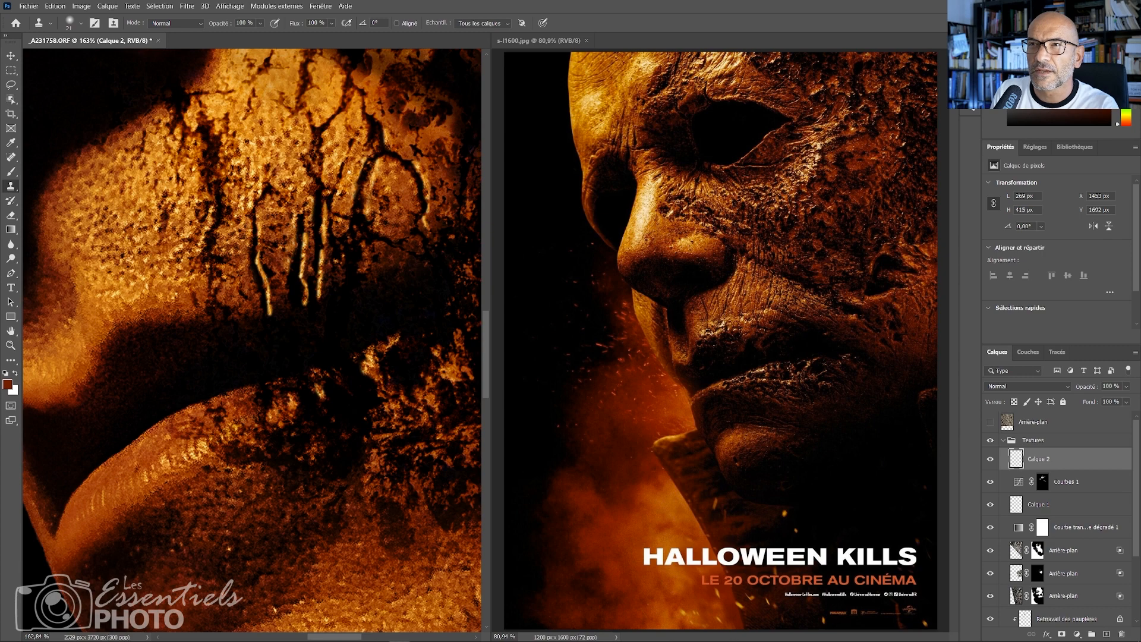
{"action": "key", "text": "z"}
{"action": "mouse_move", "coordinate": [322, 275]}
{"action": "left_mouse_down"}
{"action": "mouse_move", "coordinate": [273, 311]}
{"action": "mouse_move", "coordinate": [300, 297]}
{"action": "left_mouse_up"}
{"action": "key", "text": "e"}
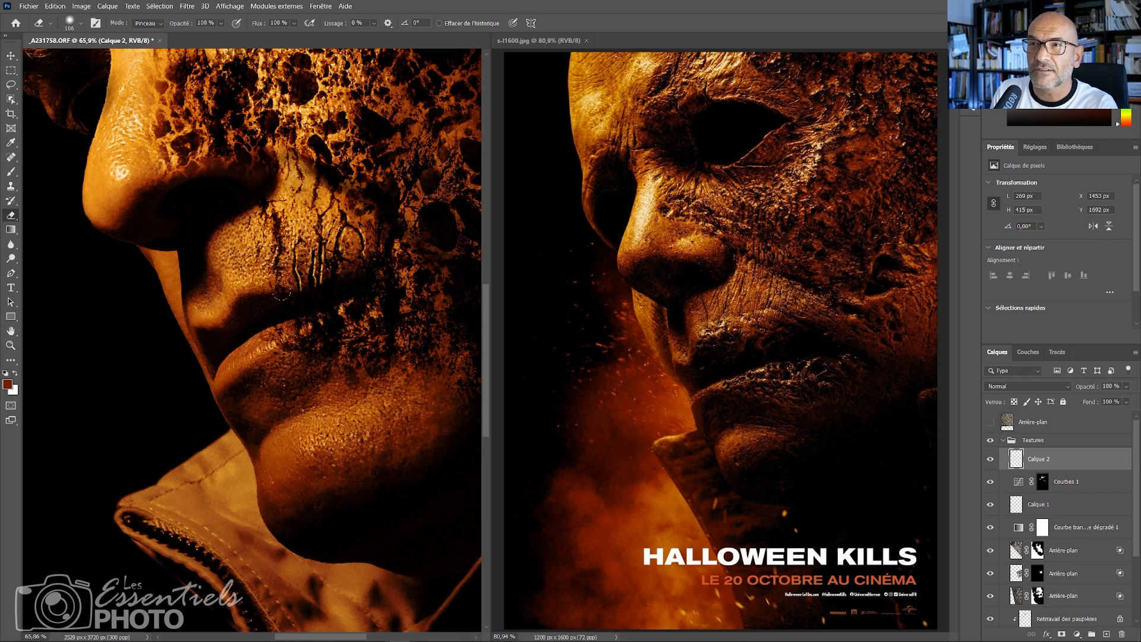
{"action": "key", "text": "b"}
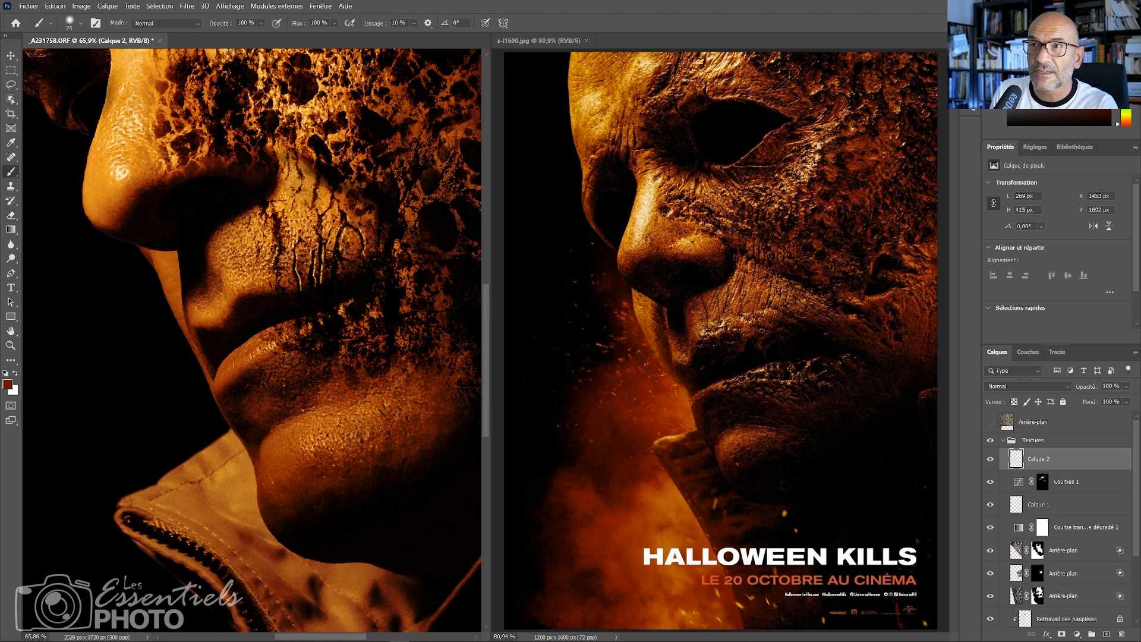
Clone small bright relief highlights onto the cracked upper edge of the lower lip with the Clone Stamp
{"action": "left_click_drag", "start_coordinate": [340, 324], "coordinate": [362, 320]}
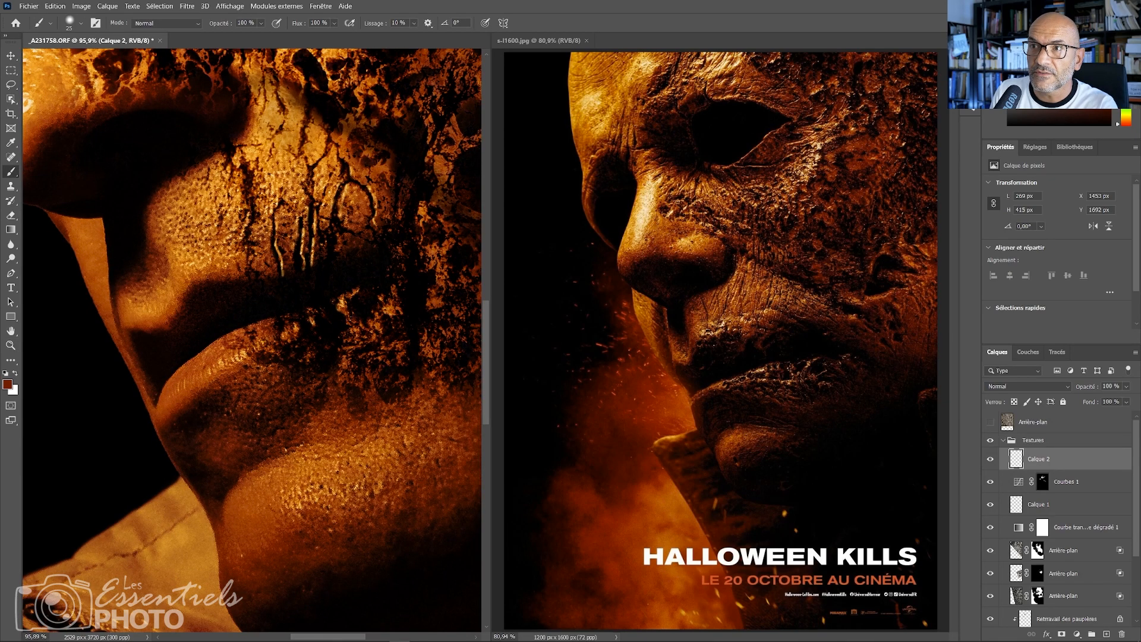
{"action": "key", "text": "s"}
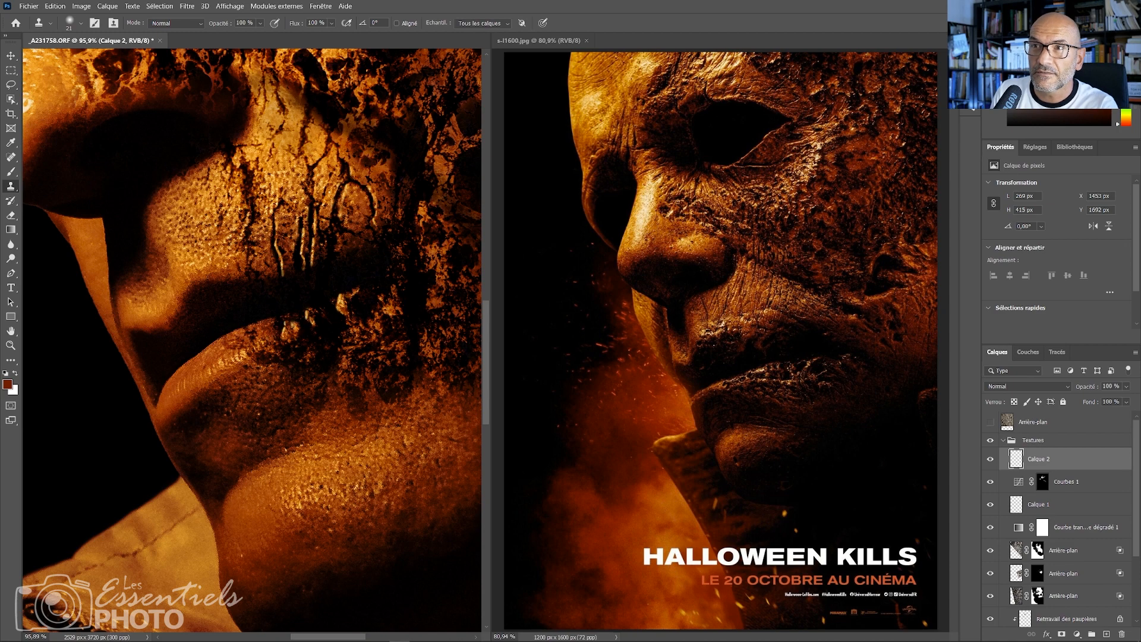
Hide and show each of the three Arrière-plan texture layers to compare their effect around the eye and cheek
{"action": "scroll", "coordinate": [349, 305], "scroll_direction": "up", "scroll_amount": 10}
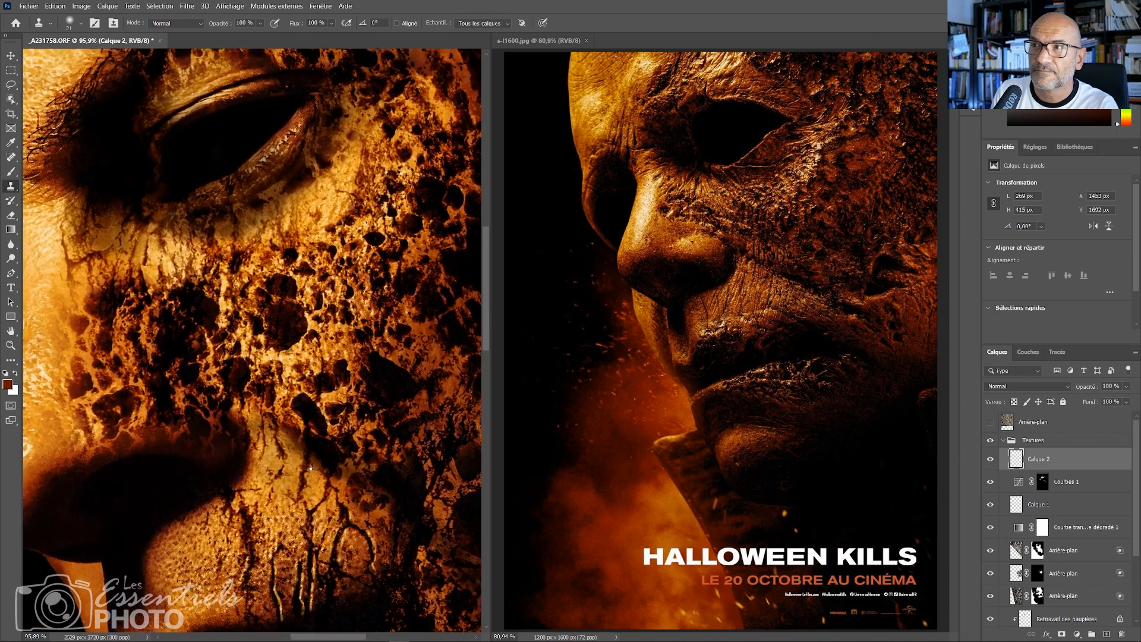
{"action": "scroll", "coordinate": [300, 337], "scroll_direction": "up", "scroll_amount": 5}
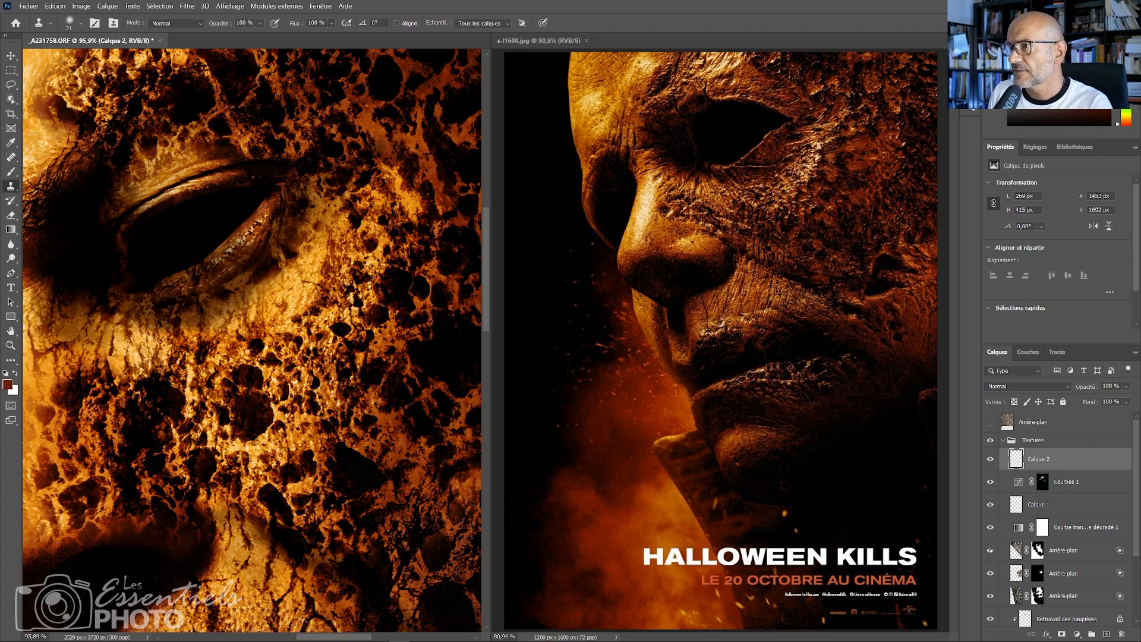
{"action": "left_click", "coordinate": [990, 550]}
{"action": "left_click", "coordinate": [990, 551]}
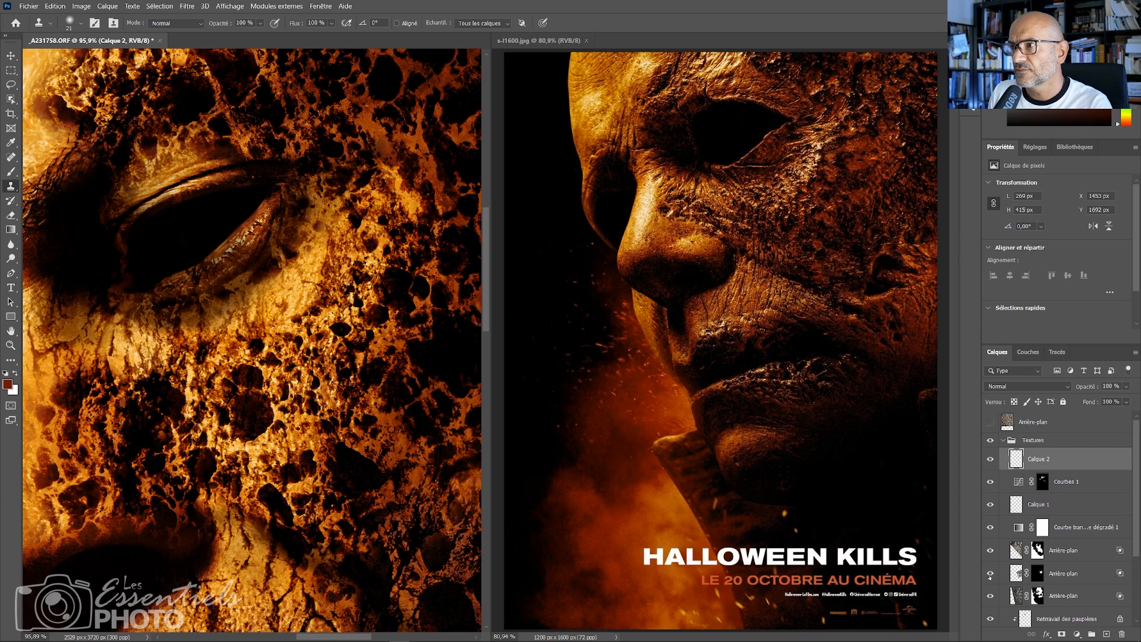
{"action": "left_click", "coordinate": [991, 573]}
{"action": "left_click", "coordinate": [990, 573]}
{"action": "left_click", "coordinate": [990, 595]}
{"action": "left_click", "coordinate": [990, 596]}
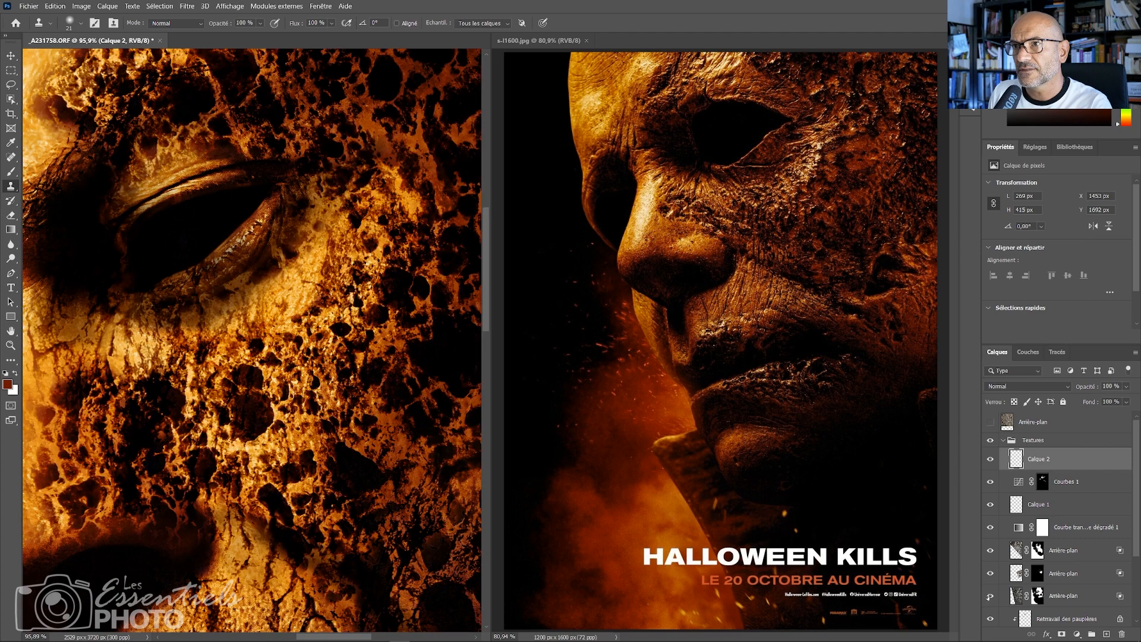
Target the mask of the lowest Arrière-plan texture layer and enlarge the soft brush to 126 px
{"action": "left_click", "coordinate": [1037, 596]}
{"action": "key", "text": "b"}
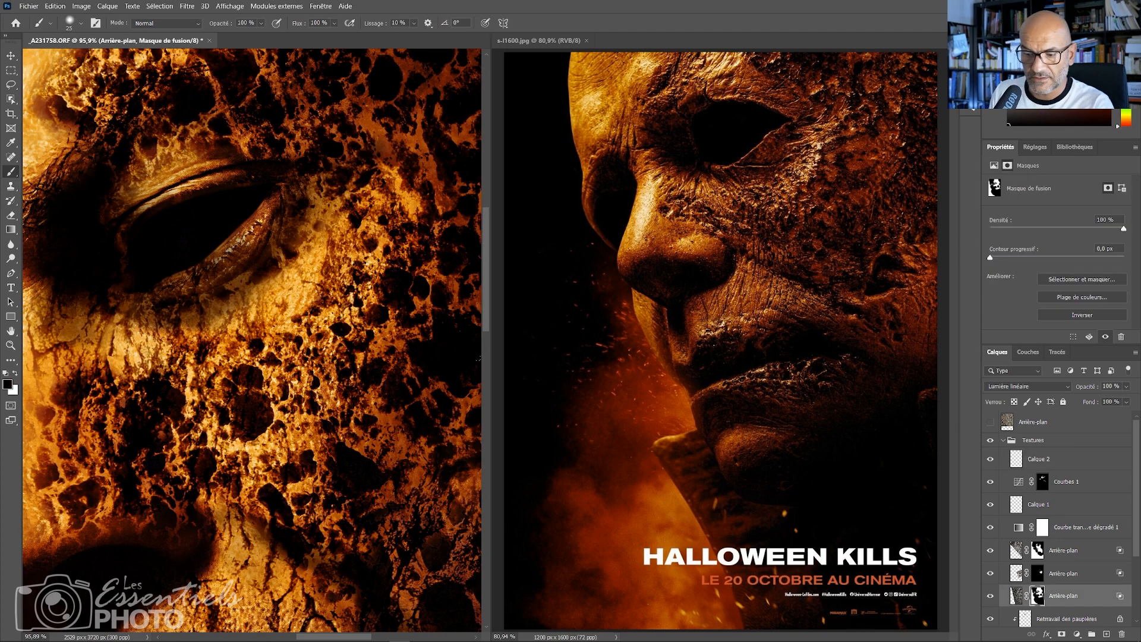
{"action": "left_click_drag", "start_coordinate": [429, 315], "coordinate": [452, 316]}
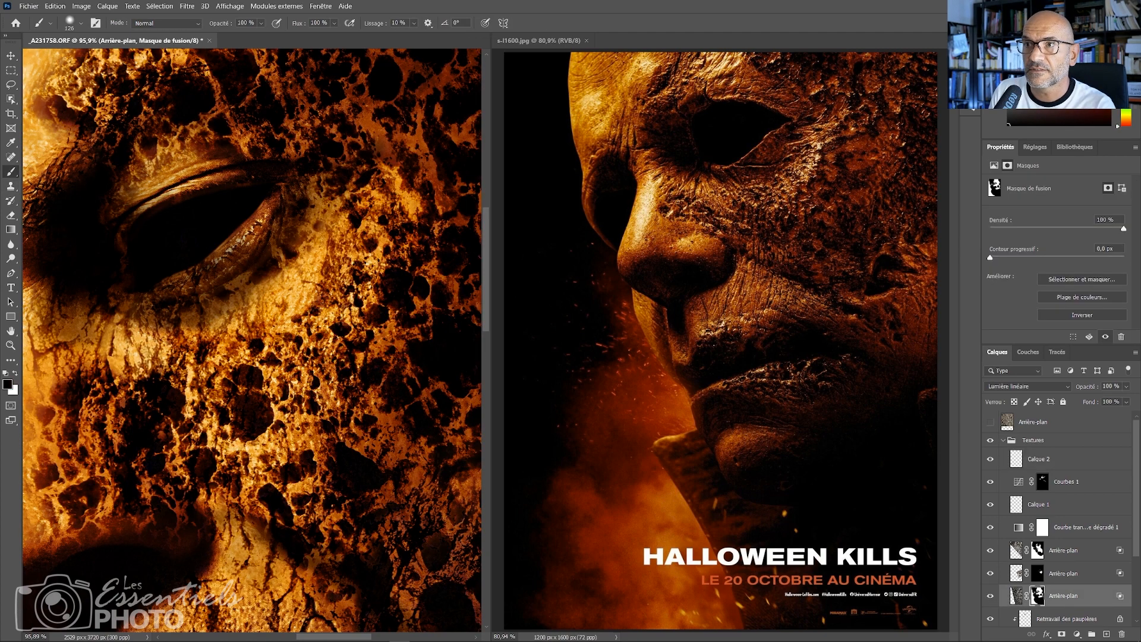
{"action": "scroll", "coordinate": [351, 345], "scroll_direction": "down", "scroll_amount": 5}
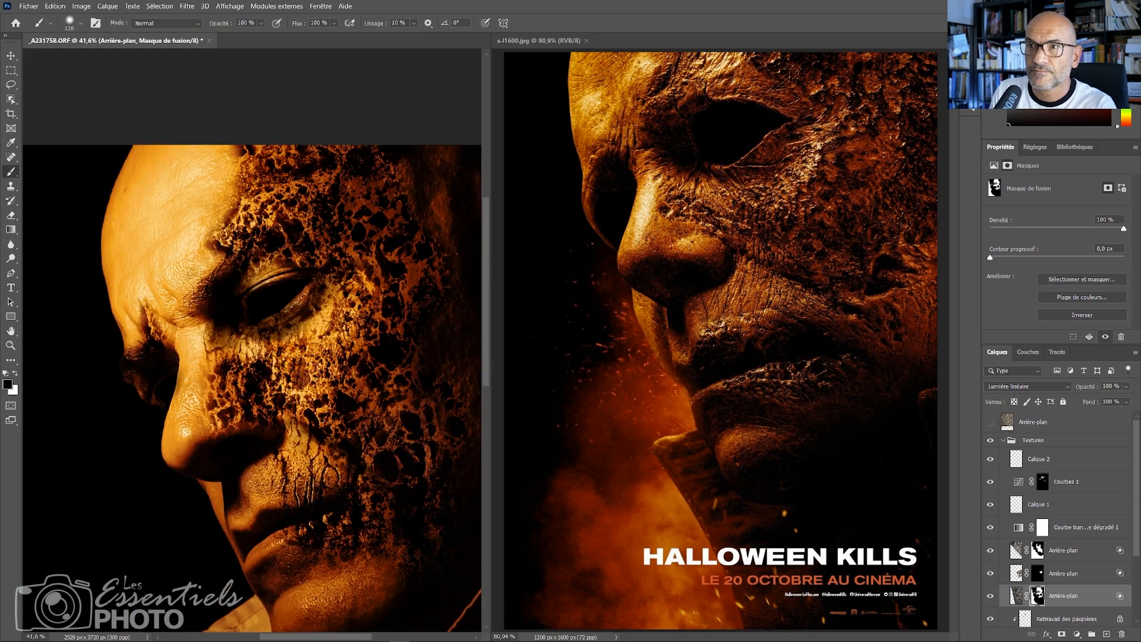
{"action": "scroll", "coordinate": [285, 410], "scroll_direction": "up", "scroll_amount": 5}
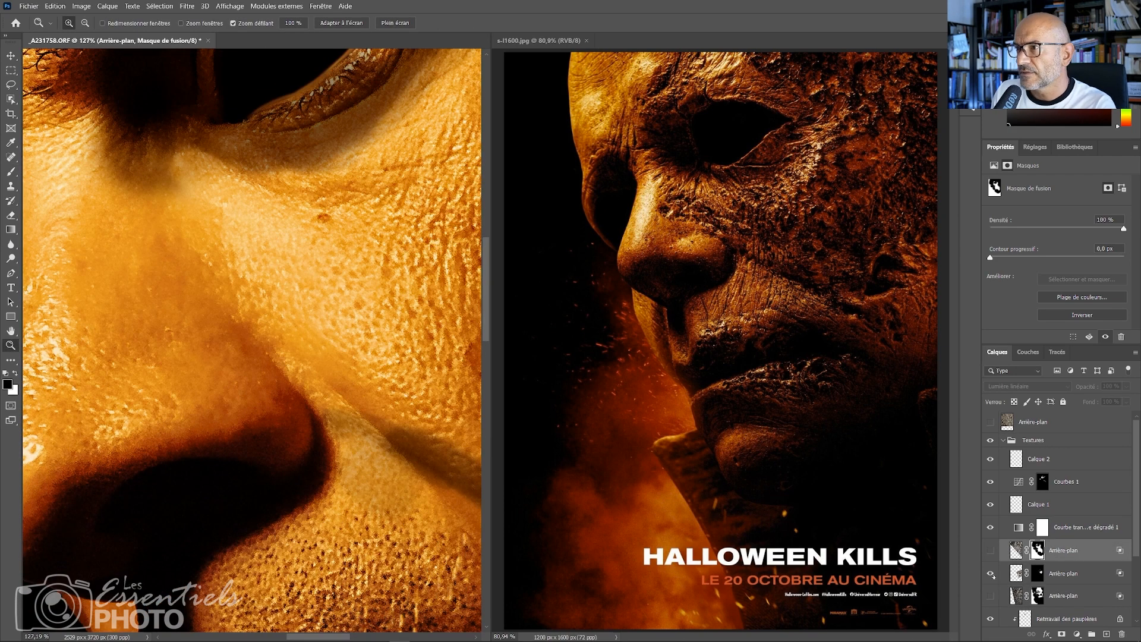
Paint black on the uppermost Arrière-plan texture layer's mask to remove its cracks between the nose and cheek
{"action": "key", "text": "x"}
{"action": "key", "text": "z"}
{"action": "scroll", "coordinate": [263, 365], "scroll_direction": "down", "scroll_amount": 3}
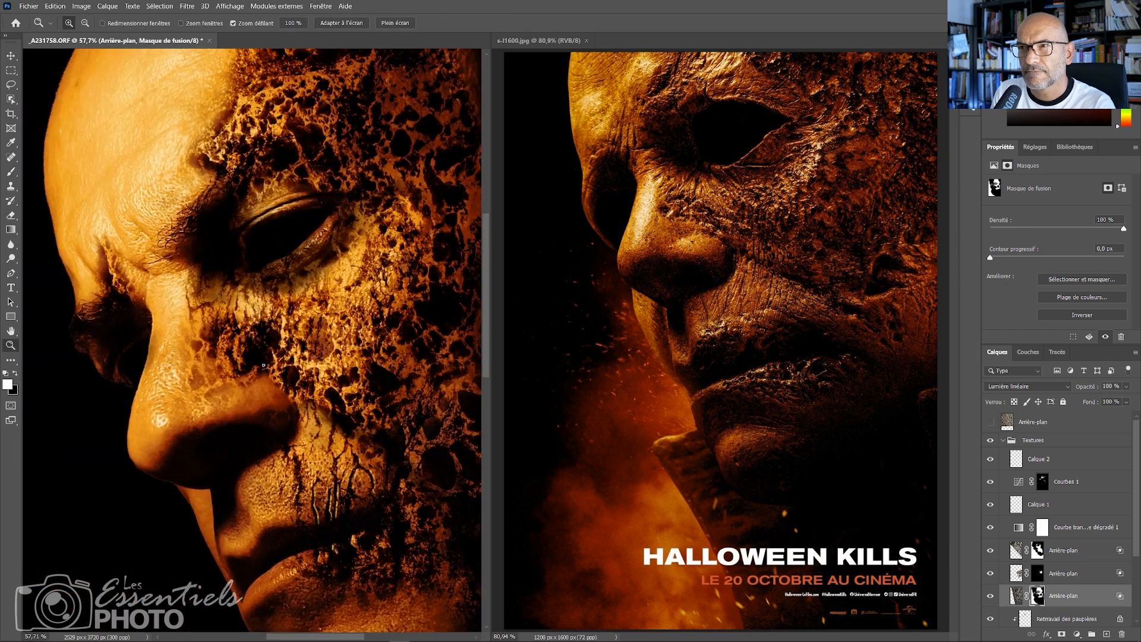
{"action": "left_click", "coordinate": [989, 596]}
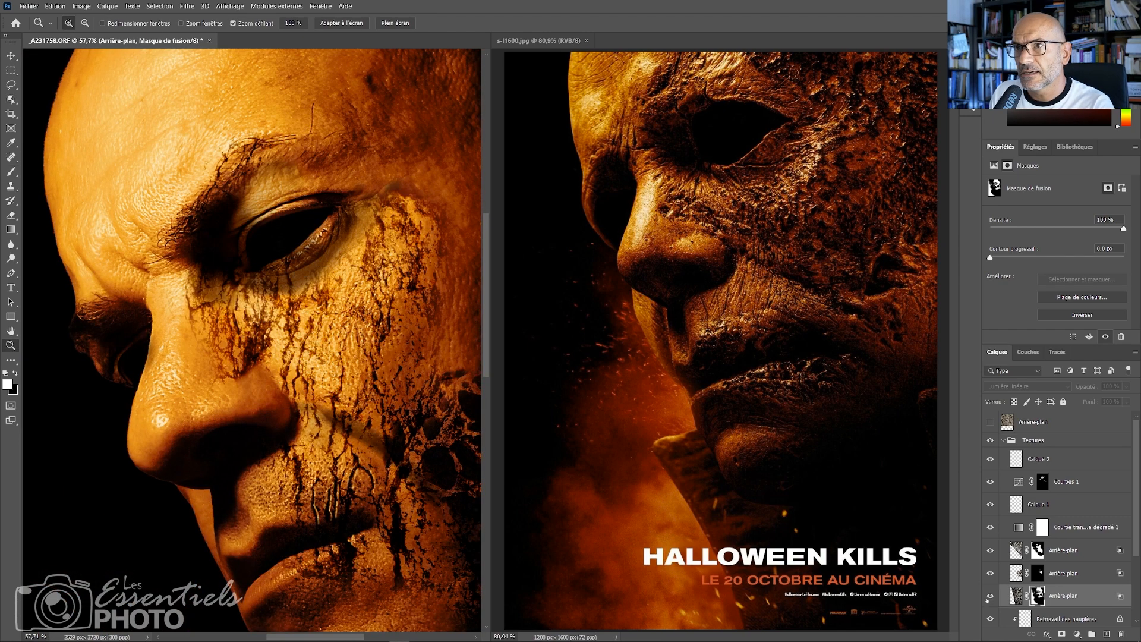
{"action": "left_click", "coordinate": [990, 596]}
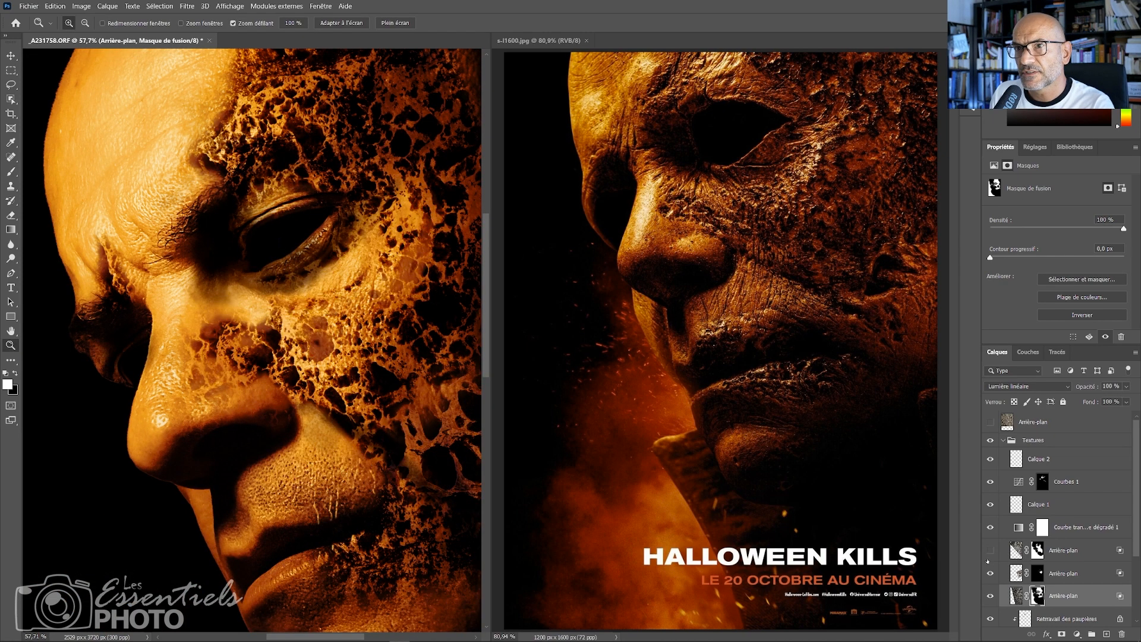
{"action": "left_click", "coordinate": [1037, 550]}
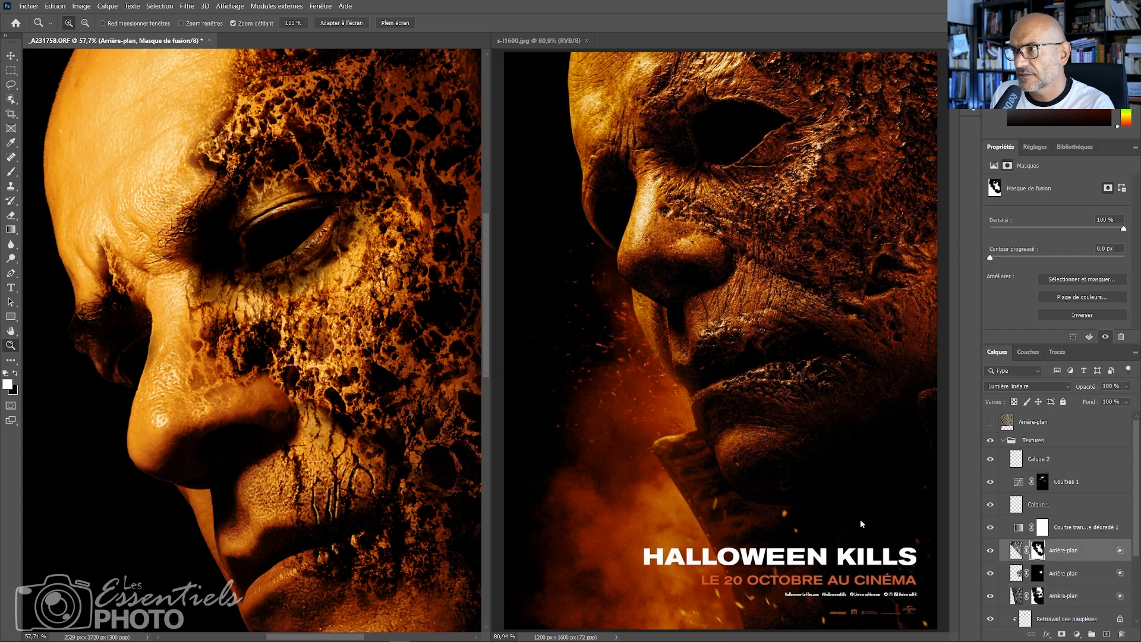
{"action": "key", "text": "b"}
{"action": "key", "text": "x"}
{"action": "left_click_drag", "start_coordinate": [217, 353], "coordinate": [260, 352]}
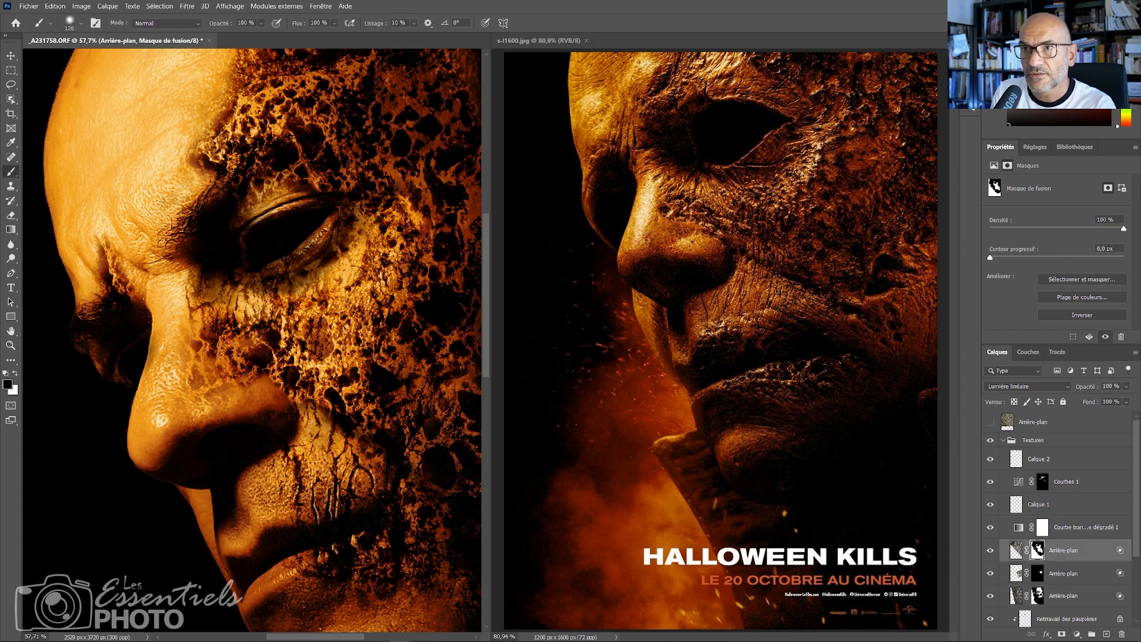
Paint black on the lowest Arrière-plan texture layer's mask to thin out the pores along the side of the nose
{"action": "left_click", "coordinate": [1037, 596]}
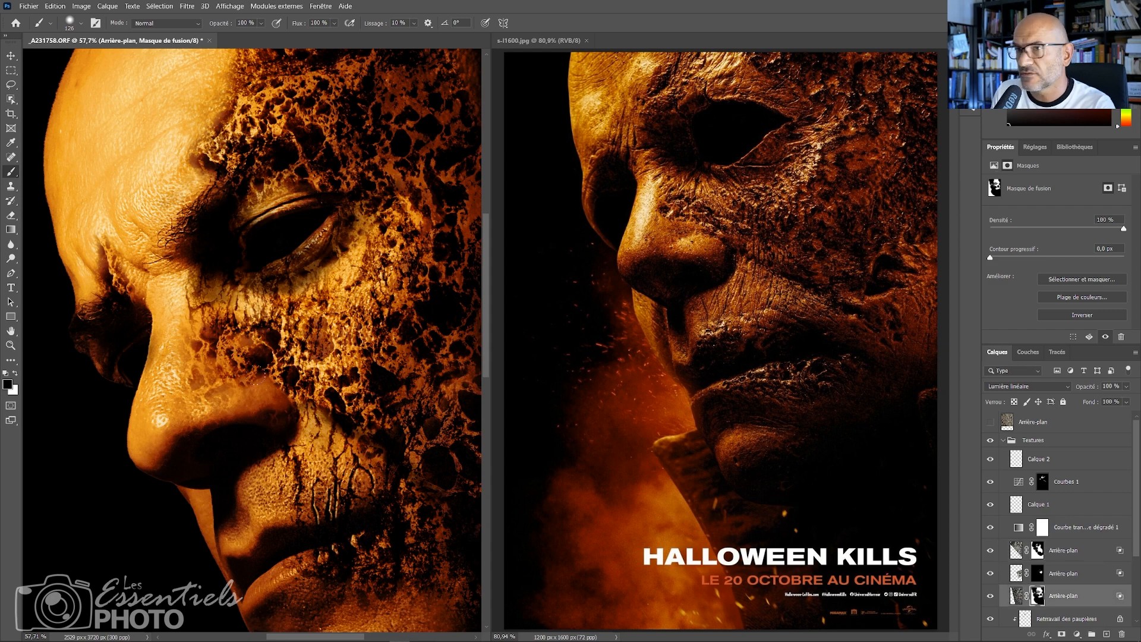
{"action": "mouse_move", "coordinate": [256, 373]}
{"action": "left_mouse_down"}
{"action": "mouse_move", "coordinate": [262, 358]}
{"action": "mouse_move", "coordinate": [240, 367]}
{"action": "mouse_move", "coordinate": [266, 366]}
{"action": "mouse_move", "coordinate": [259, 353]}
{"action": "mouse_move", "coordinate": [279, 342]}
{"action": "mouse_move", "coordinate": [275, 333]}
{"action": "mouse_move", "coordinate": [205, 328]}
{"action": "mouse_move", "coordinate": [294, 372]}
{"action": "mouse_move", "coordinate": [262, 327]}
{"action": "mouse_move", "coordinate": [208, 324]}
{"action": "mouse_move", "coordinate": [266, 333]}
{"action": "mouse_move", "coordinate": [211, 346]}
{"action": "mouse_move", "coordinate": [260, 355]}
{"action": "left_mouse_up"}
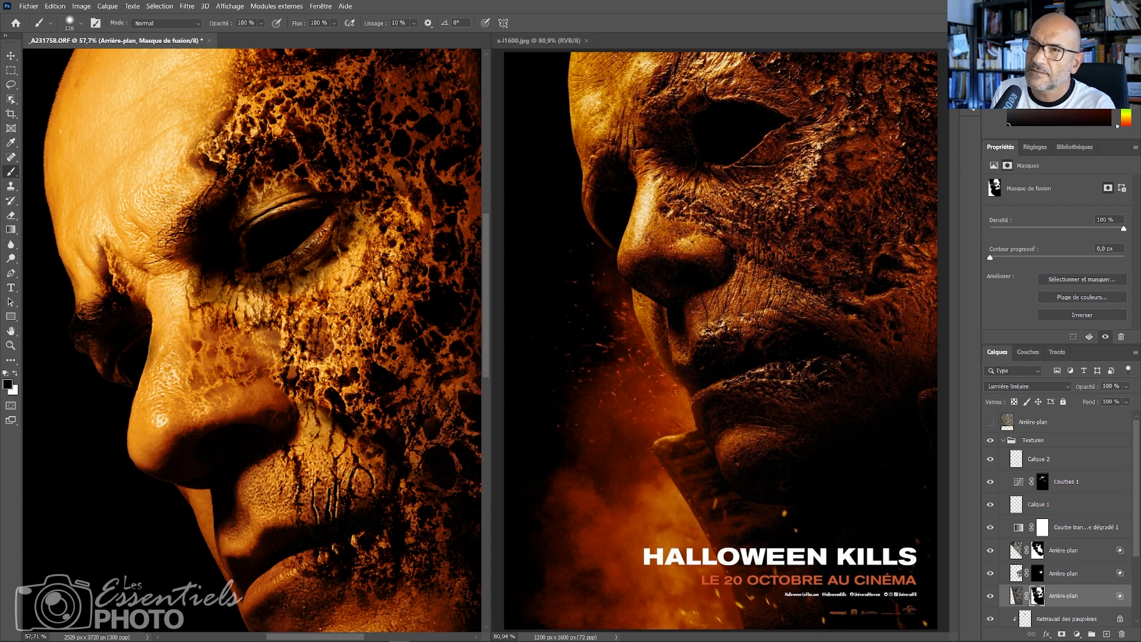
{"action": "key", "text": "x"}
{"action": "key", "text": "x"}
{"action": "mouse_move", "coordinate": [208, 336]}
{"action": "left_mouse_down"}
{"action": "mouse_move", "coordinate": [277, 351]}
{"action": "mouse_move", "coordinate": [269, 393]}
{"action": "mouse_move", "coordinate": [238, 400]}
{"action": "mouse_move", "coordinate": [249, 401]}
{"action": "left_mouse_up"}
{"action": "right_click", "coordinate": [286, 366], "text": "alt"}
Mask the lowest texture with black along the forehead to soften its hard edge against the smooth skin
{"action": "key", "text": "z"}
{"action": "key", "text": "x"}
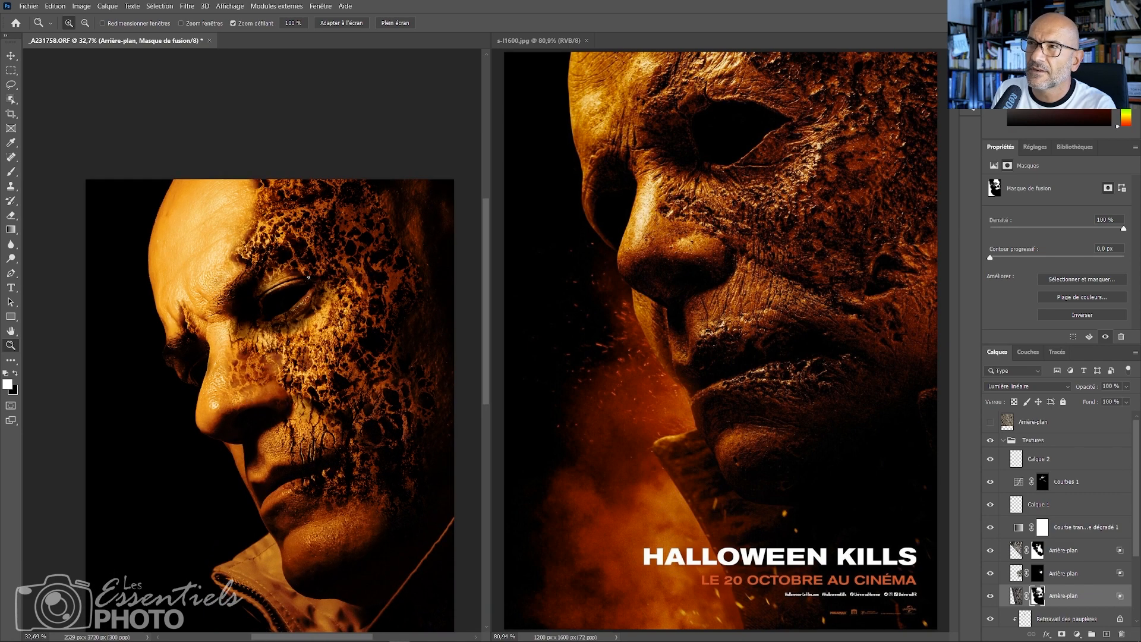
{"action": "left_click_drag", "start_coordinate": [248, 252], "coordinate": [288, 255]}
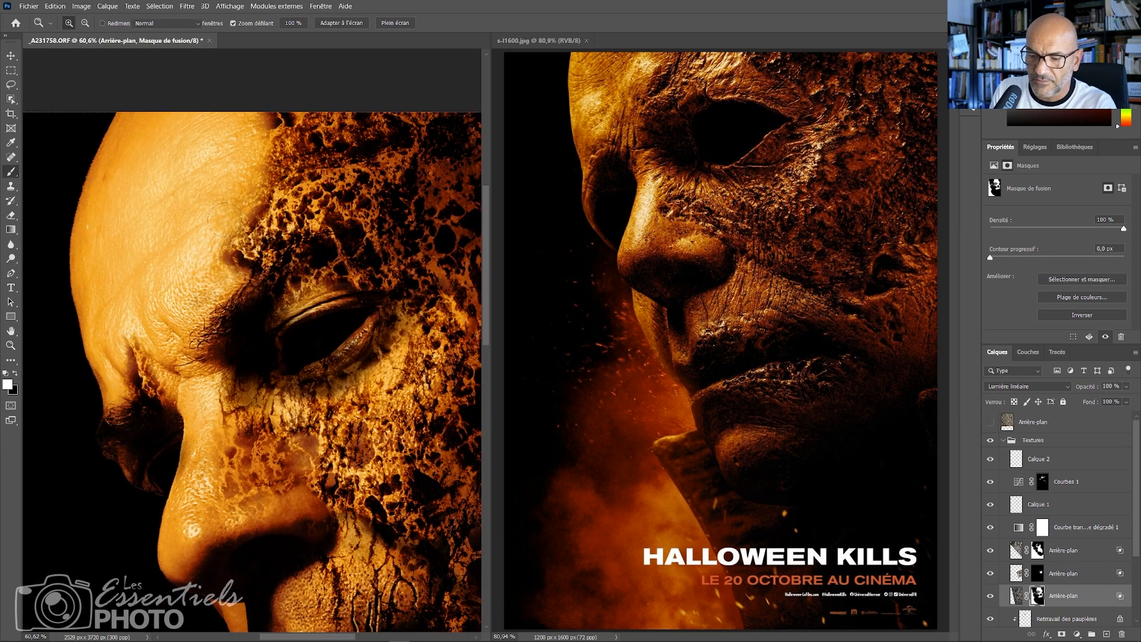
{"action": "key", "text": "b"}
{"action": "key", "text": "x"}
{"action": "mouse_move", "coordinate": [217, 225]}
{"action": "left_mouse_down"}
{"action": "mouse_move", "coordinate": [274, 173]}
{"action": "mouse_move", "coordinate": [251, 203]}
{"action": "mouse_move", "coordinate": [268, 137]}
{"action": "mouse_move", "coordinate": [307, 160]}
{"action": "mouse_move", "coordinate": [311, 151]}
{"action": "mouse_move", "coordinate": [340, 164]}
{"action": "mouse_move", "coordinate": [353, 155]}
{"action": "mouse_move", "coordinate": [284, 119]}
{"action": "left_mouse_up"}
{"action": "key", "text": "z"}
{"action": "left_click_drag", "start_coordinate": [303, 297], "coordinate": [253, 355]}
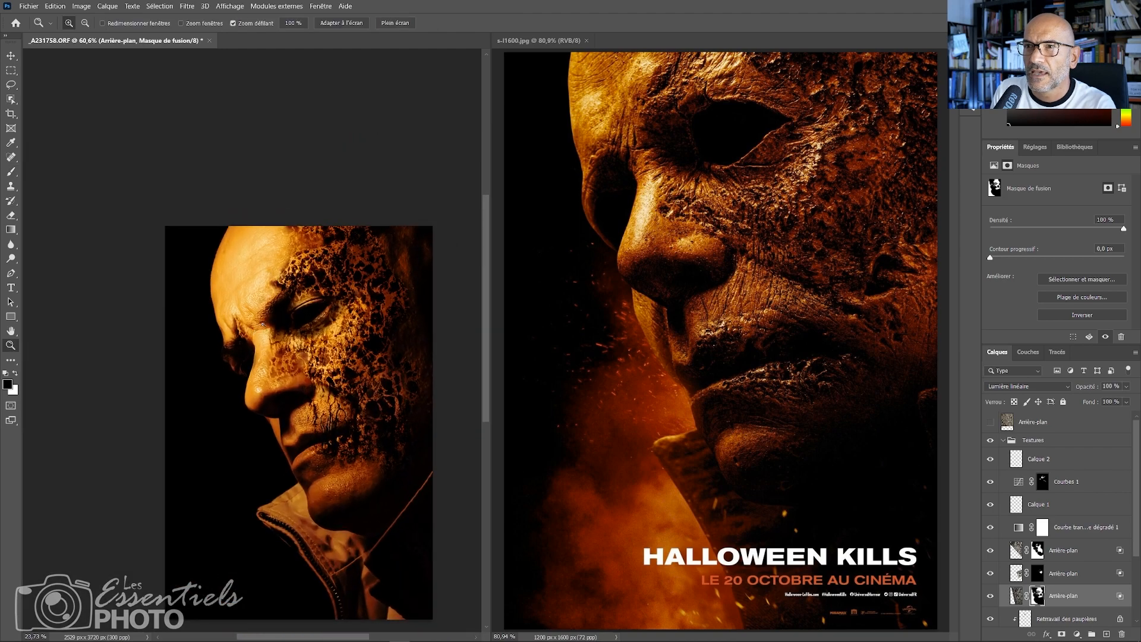
{"action": "left_click_drag", "start_coordinate": [320, 345], "coordinate": [373, 348]}
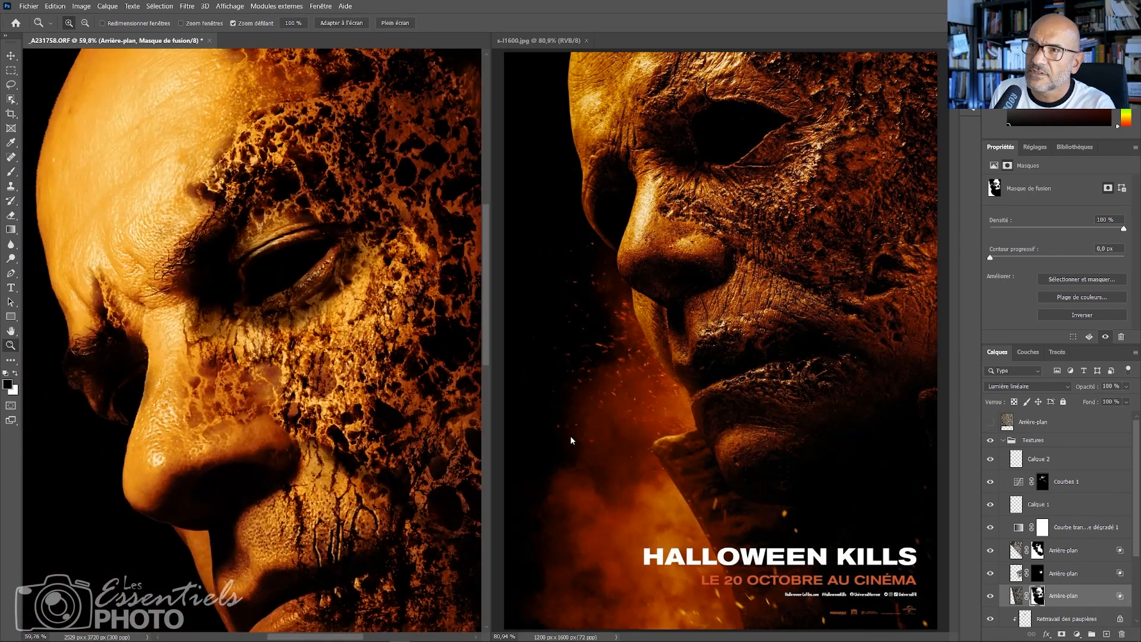
Select Calque 2 and clone bright skin from the nose onto the cracked cheek beside the near eye's outer corner
{"action": "left_click", "coordinate": [1046, 466]}
{"action": "key", "text": "s"}
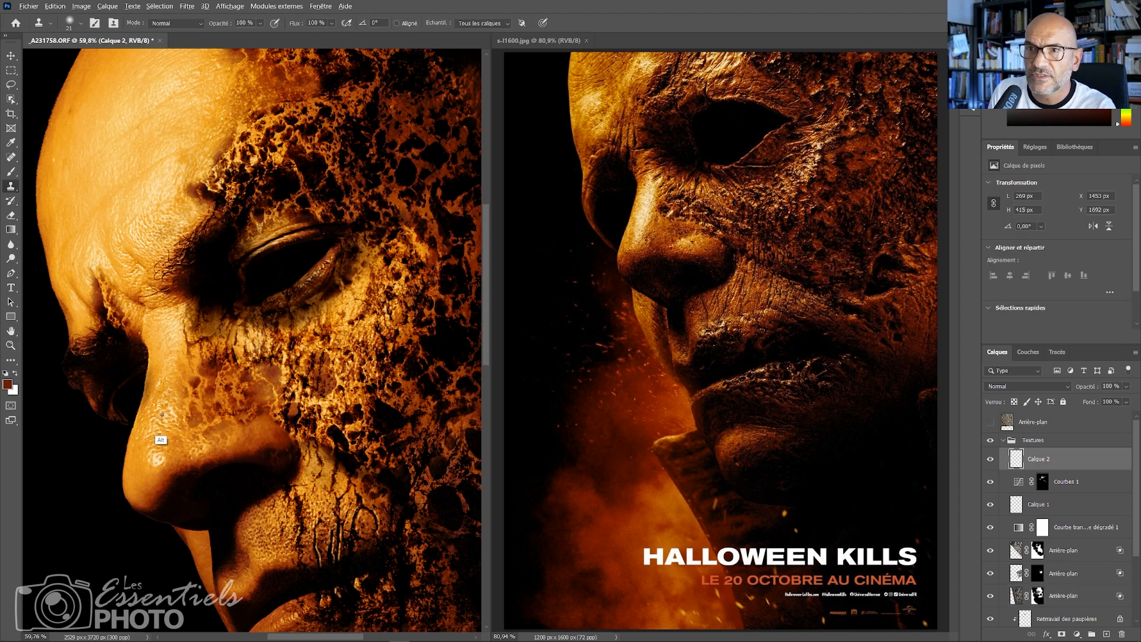
{"action": "left_click", "coordinate": [168, 415], "text": "alt"}
{"action": "left_click_drag", "start_coordinate": [355, 310], "coordinate": [363, 294]}
{"action": "left_click_drag", "start_coordinate": [365, 335], "coordinate": [387, 323]}
{"action": "key", "text": "alt"}
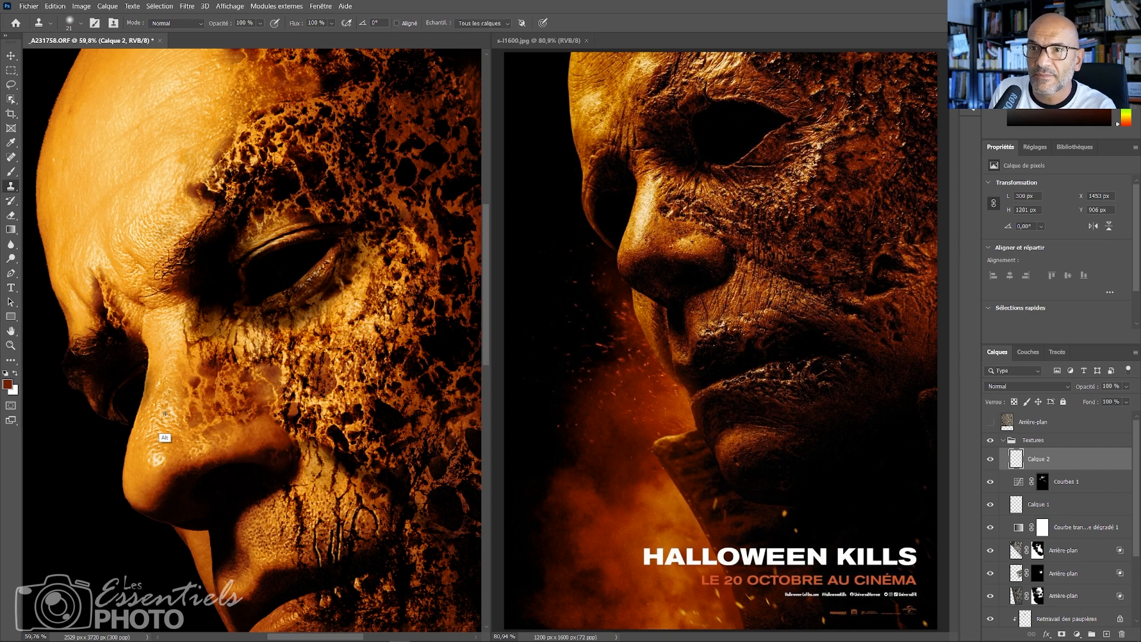
Resample bright skin on the nose and clone more highlight touches along the pore edges beside and below the near eye
{"action": "left_click", "coordinate": [167, 434], "text": "alt"}
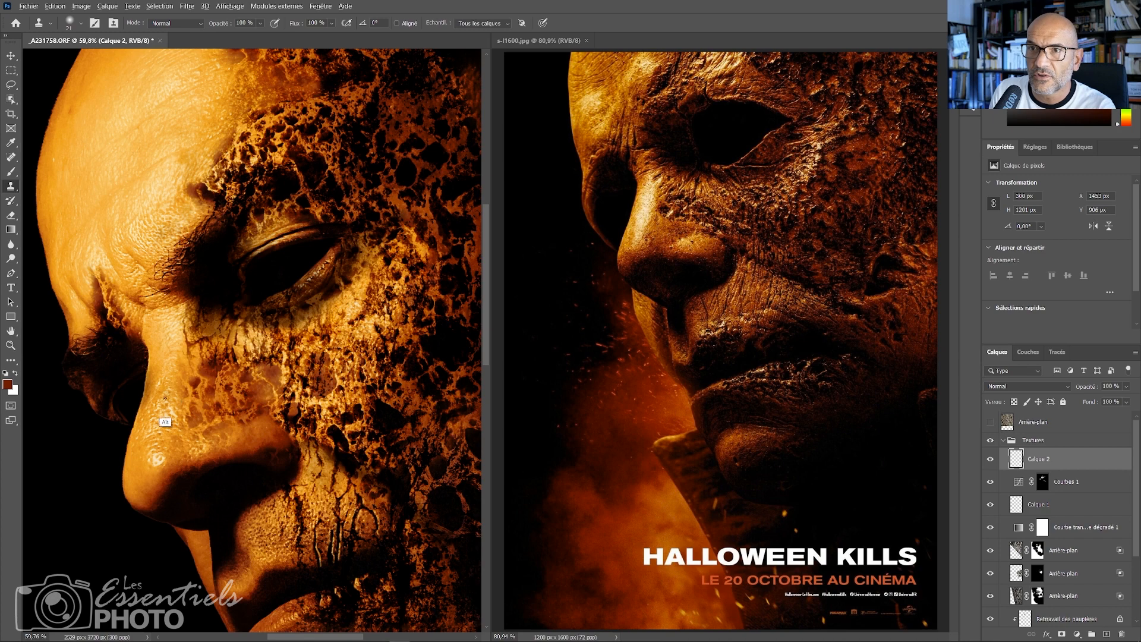
{"action": "left_click", "coordinate": [166, 423], "text": "alt"}
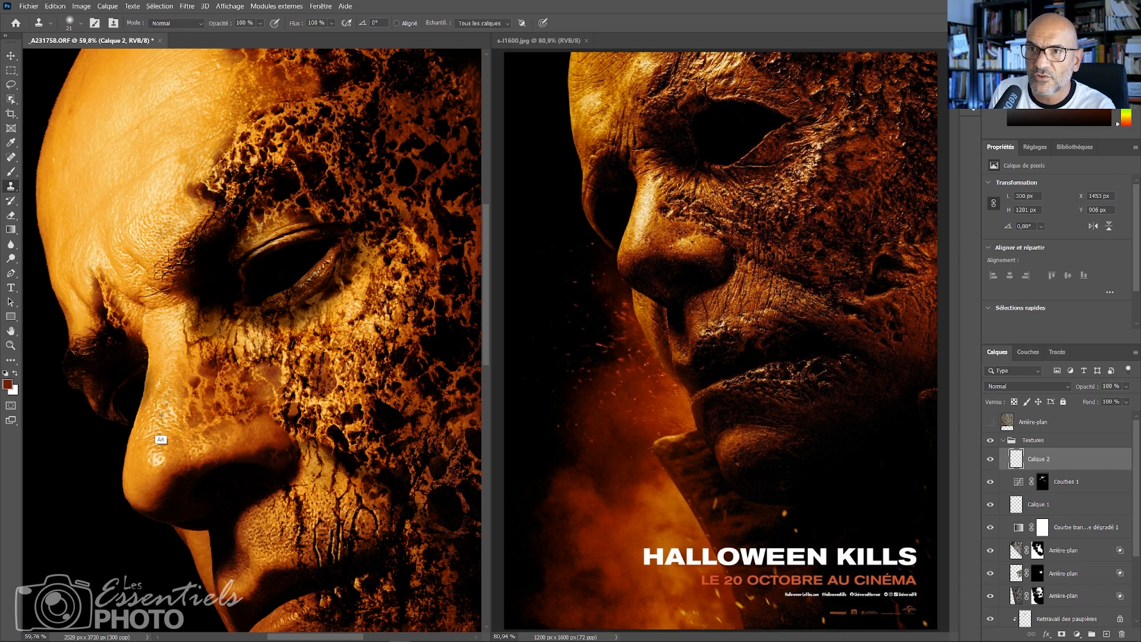
{"action": "left_click", "coordinate": [162, 436], "text": "alt"}
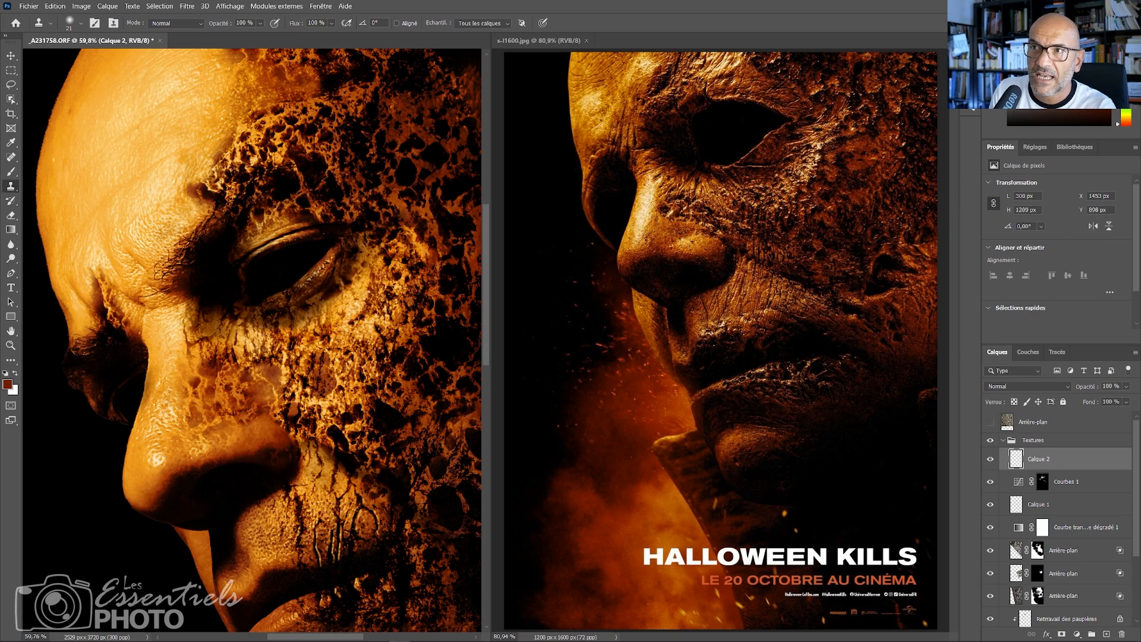
{"action": "left_click", "coordinate": [381, 277]}
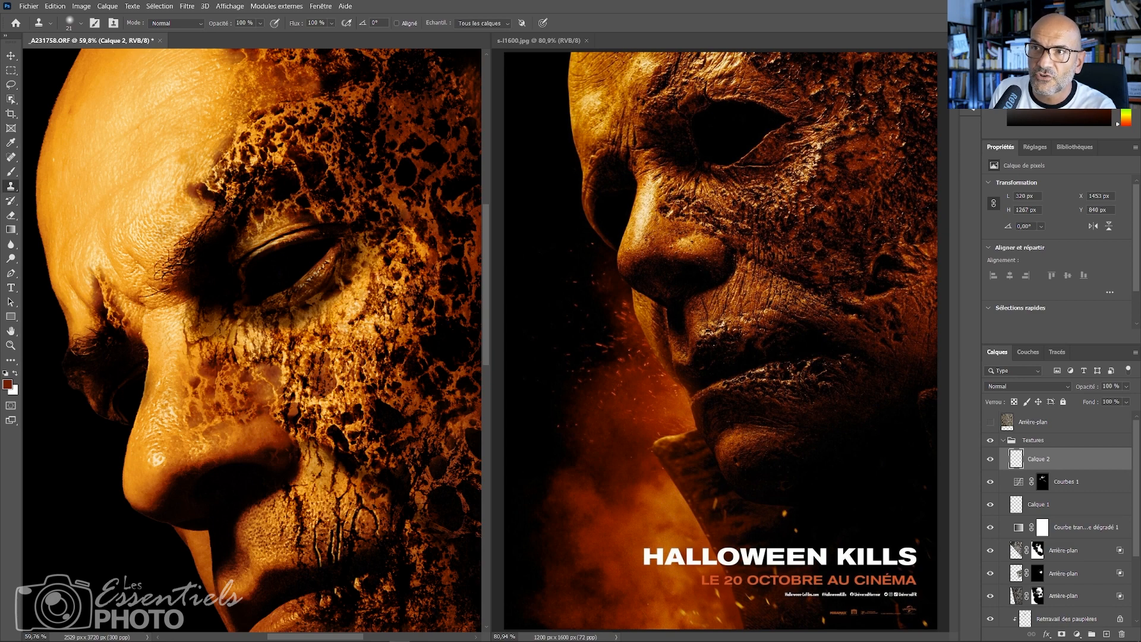
{"action": "left_click", "coordinate": [367, 329]}
{"action": "left_click", "coordinate": [384, 320]}
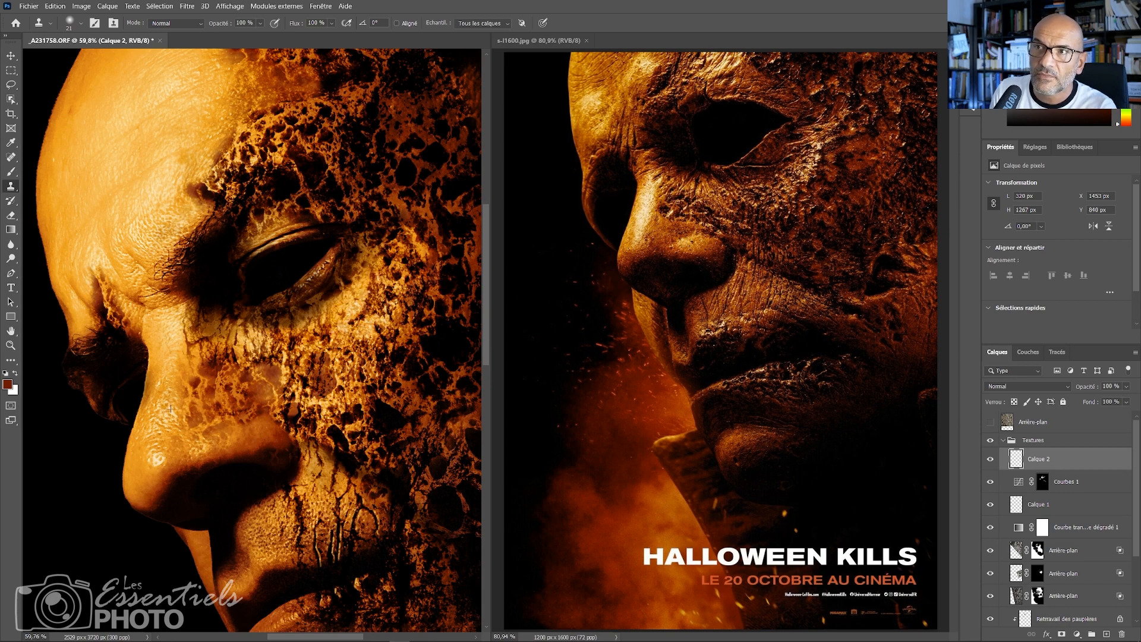
Clone a series of bright touches around the pores beyond the near eye's outer corner to strengthen their relief
{"action": "left_click", "coordinate": [393, 301]}
{"action": "left_click", "coordinate": [406, 281]}
{"action": "left_click", "coordinate": [392, 280]}
{"action": "left_click", "coordinate": [399, 269]}
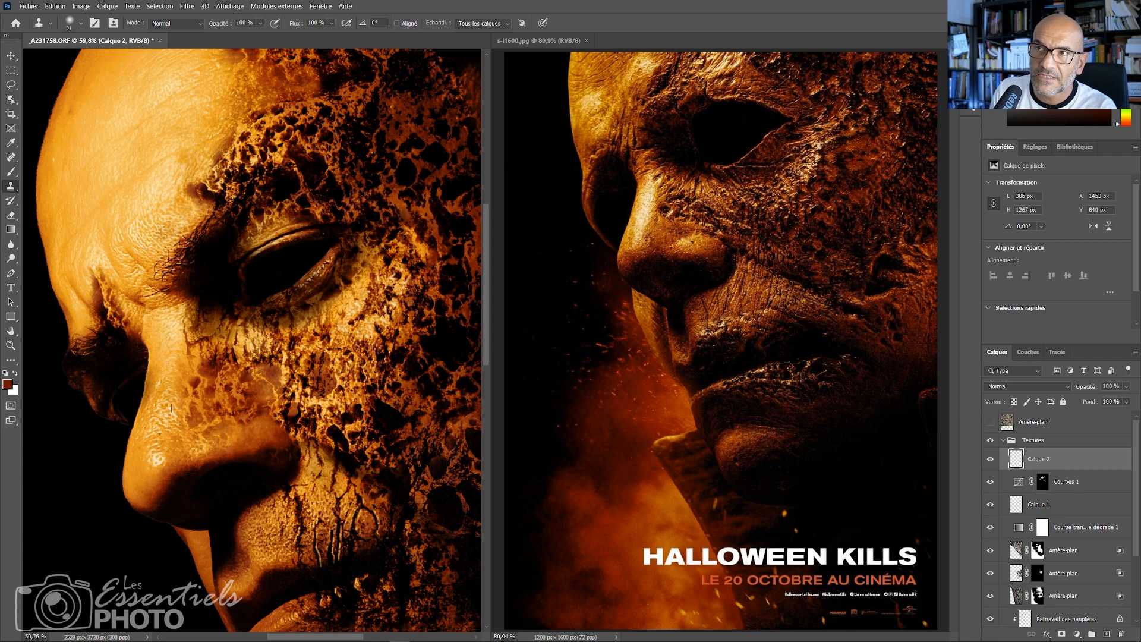
{"action": "left_click_drag", "start_coordinate": [403, 269], "coordinate": [400, 273]}
{"action": "left_click", "coordinate": [389, 271]}
{"action": "left_click", "coordinate": [391, 275]}
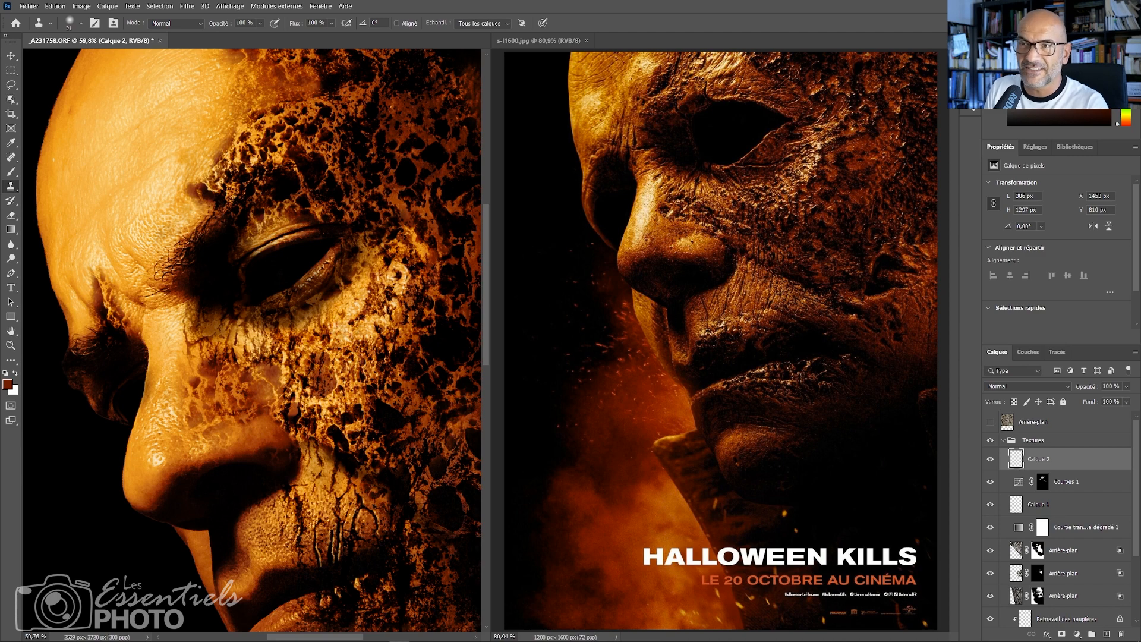
Review the whole portrait against the poster, and close the s-l1600.jpg reference document
{"action": "key", "text": "e"}
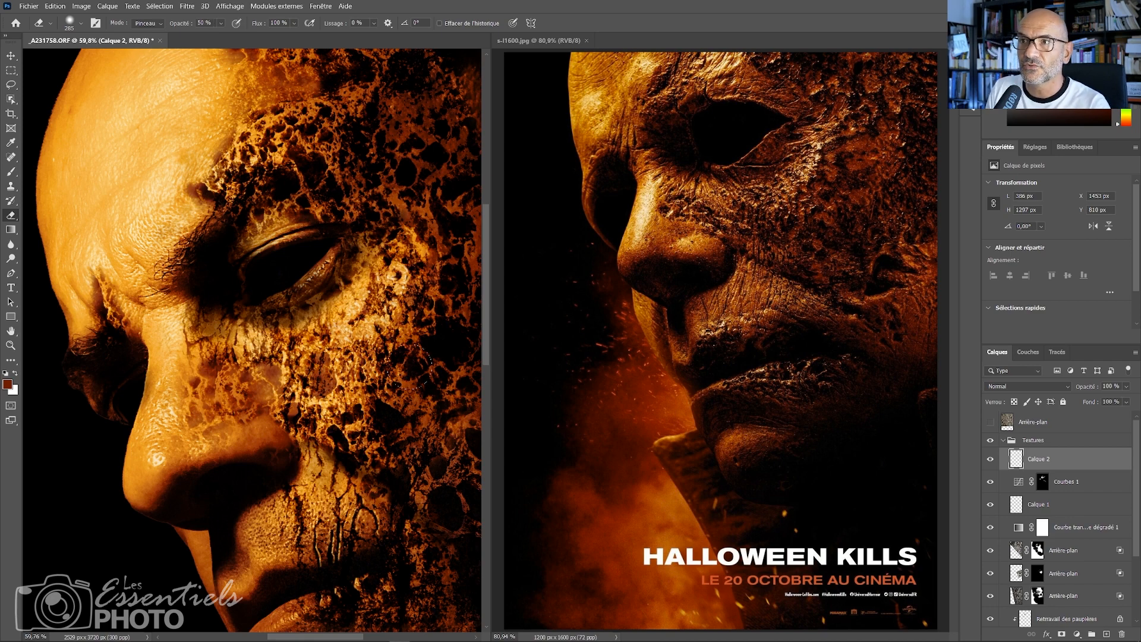
{"action": "key", "text": "z"}
{"action": "mouse_move", "coordinate": [354, 424]}
{"action": "left_mouse_down"}
{"action": "mouse_move", "coordinate": [317, 428]}
{"action": "mouse_move", "coordinate": [416, 451]}
{"action": "mouse_move", "coordinate": [339, 453]}
{"action": "mouse_move", "coordinate": [425, 450]}
{"action": "mouse_move", "coordinate": [372, 458]}
{"action": "mouse_move", "coordinate": [395, 430]}
{"action": "mouse_move", "coordinate": [360, 428]}
{"action": "mouse_move", "coordinate": [379, 406]}
{"action": "left_mouse_up"}
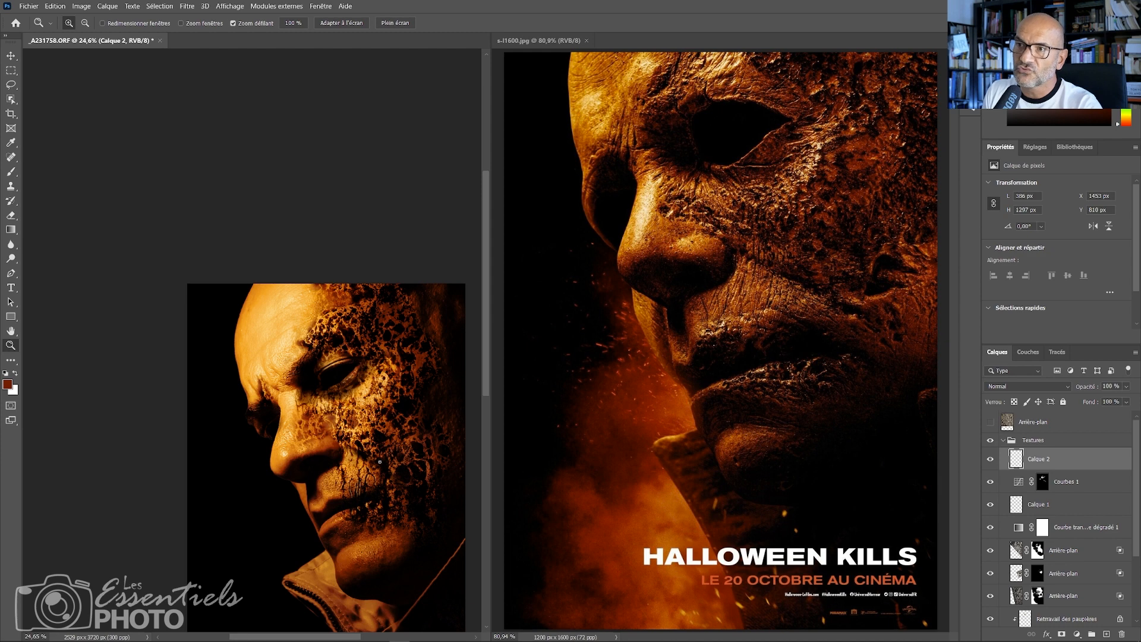
{"action": "left_click_drag", "start_coordinate": [386, 459], "coordinate": [387, 338]}
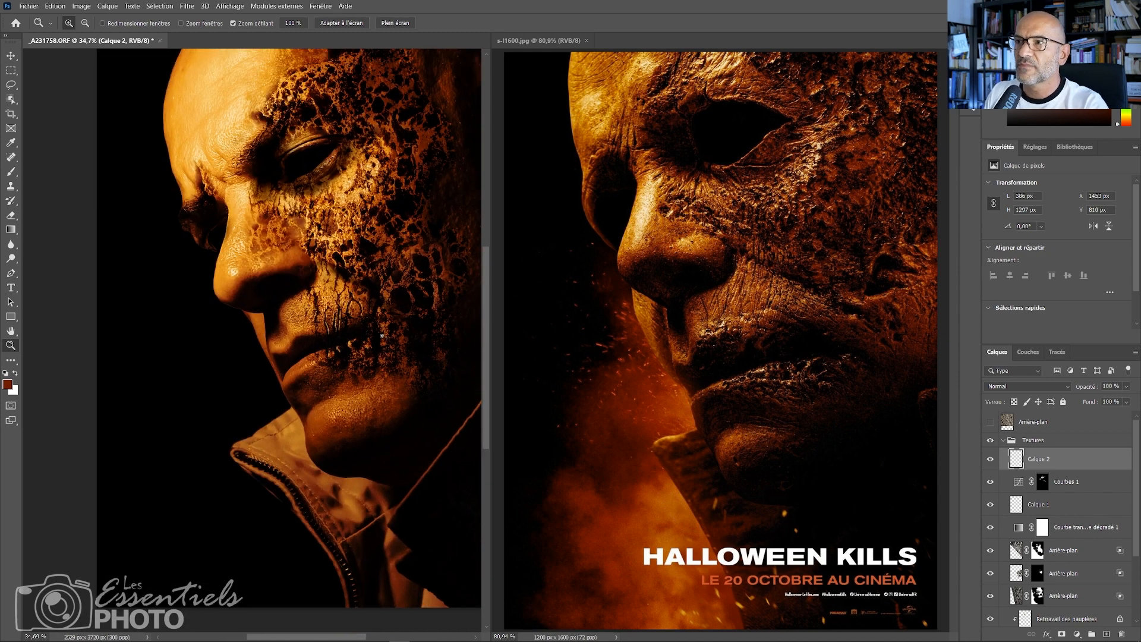
{"action": "left_click", "coordinate": [586, 40]}
Sample bright skin above the upper lip with the Clone Stamp and clone highlight strokes along the large pore edges on the outer cheek
{"action": "left_click_drag", "start_coordinate": [561, 300], "coordinate": [591, 296]}
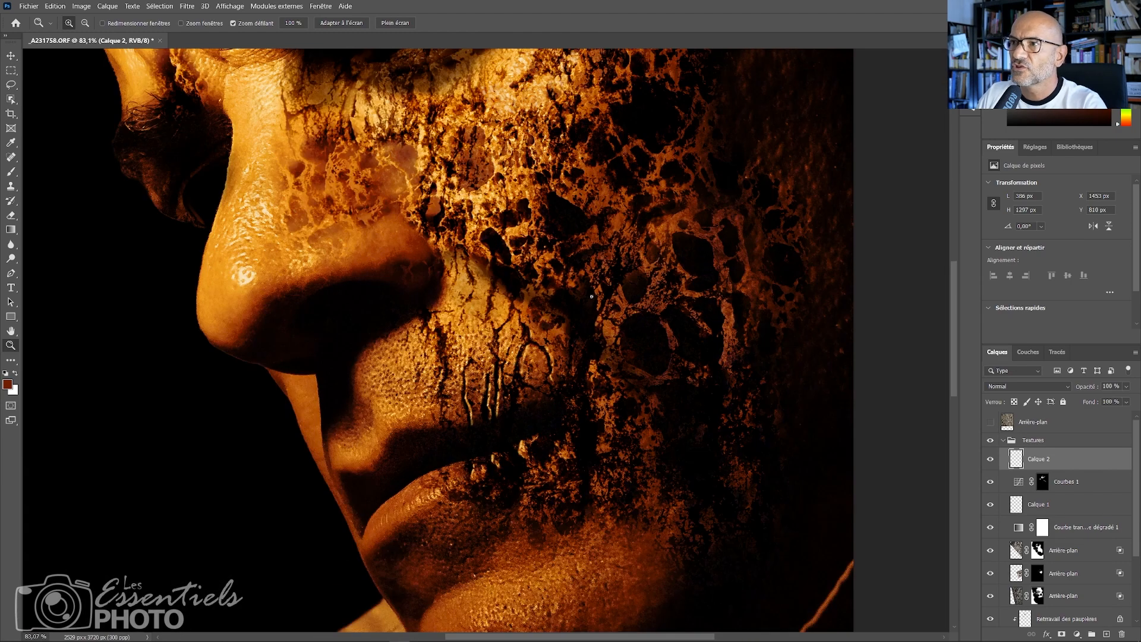
{"action": "key", "text": "s"}
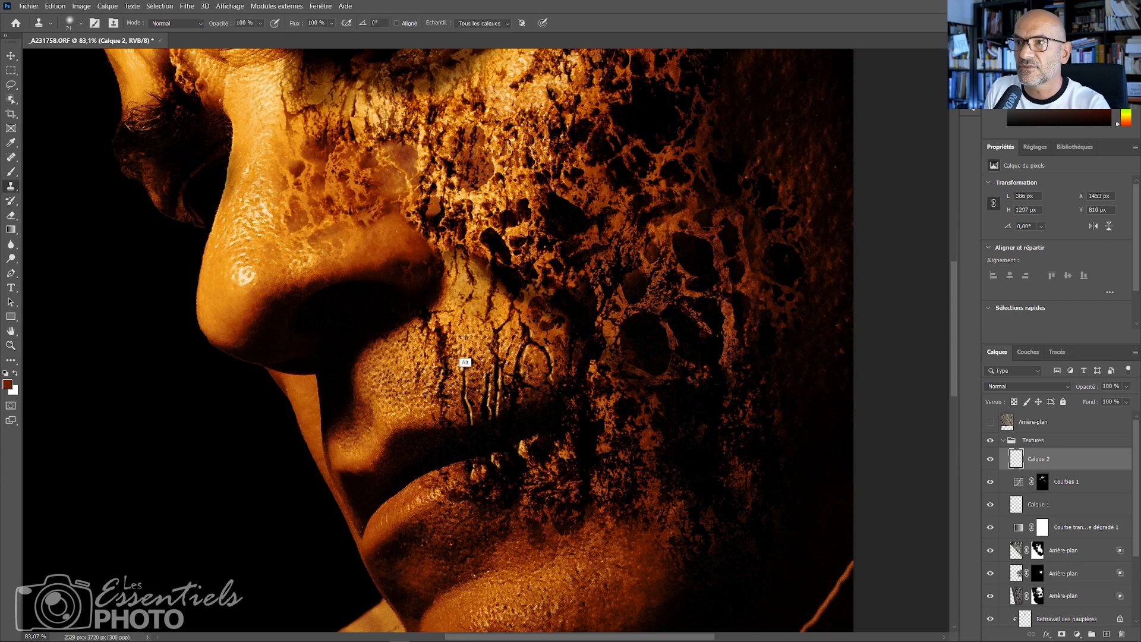
{"action": "left_click", "coordinate": [466, 340], "text": "alt"}
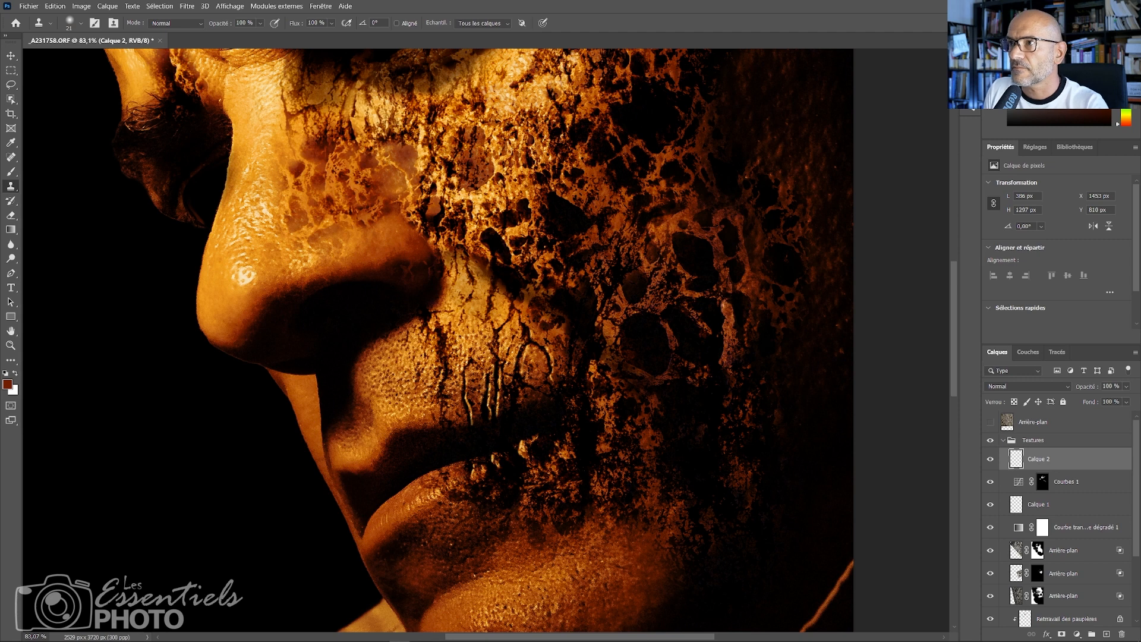
{"action": "left_click_drag", "start_coordinate": [729, 302], "coordinate": [723, 364]}
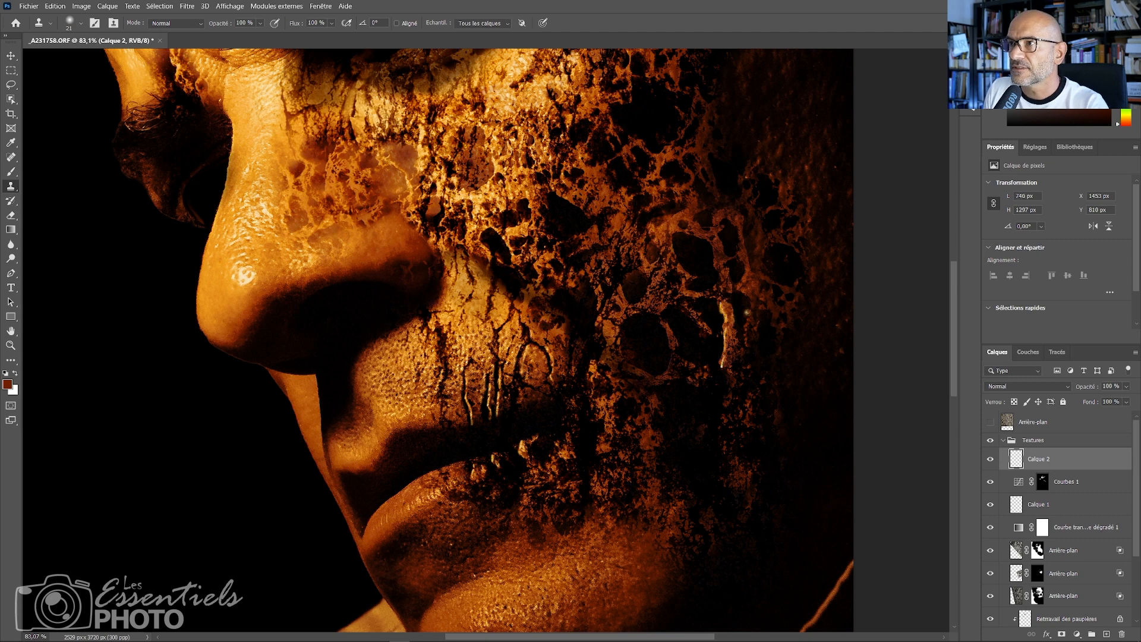
{"action": "mouse_move", "coordinate": [748, 314]}
{"action": "left_mouse_down"}
{"action": "mouse_move", "coordinate": [745, 344]}
{"action": "mouse_move", "coordinate": [742, 292]}
{"action": "left_mouse_up"}
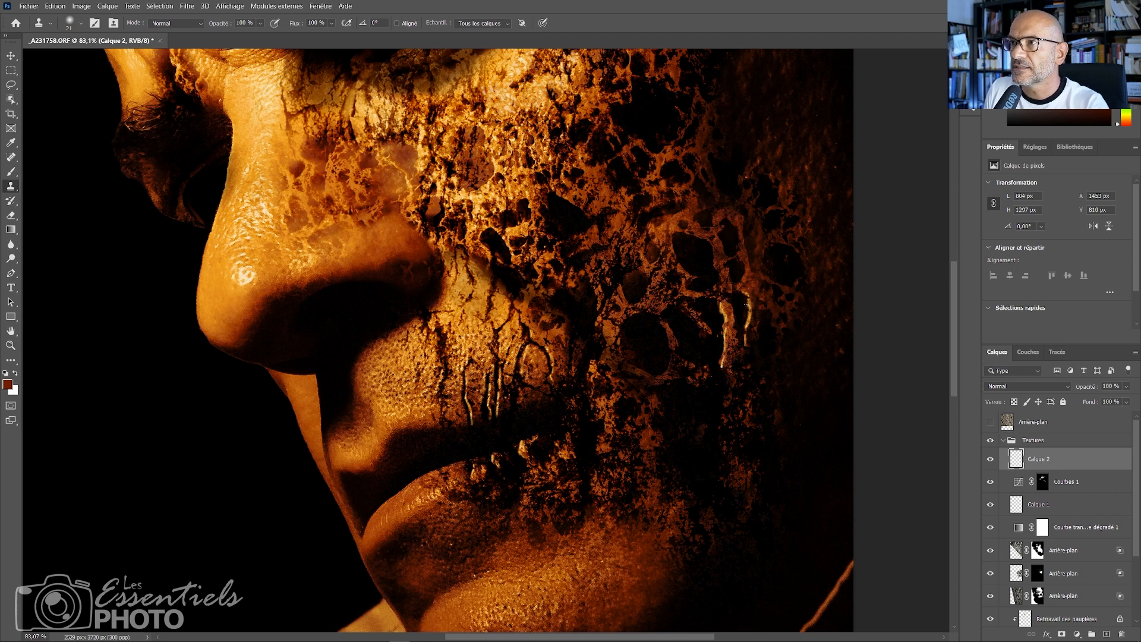
Enable Transfer in the Clone Stamp's brush settings and choose a control for the opacity variation
{"action": "key", "text": "F5"}
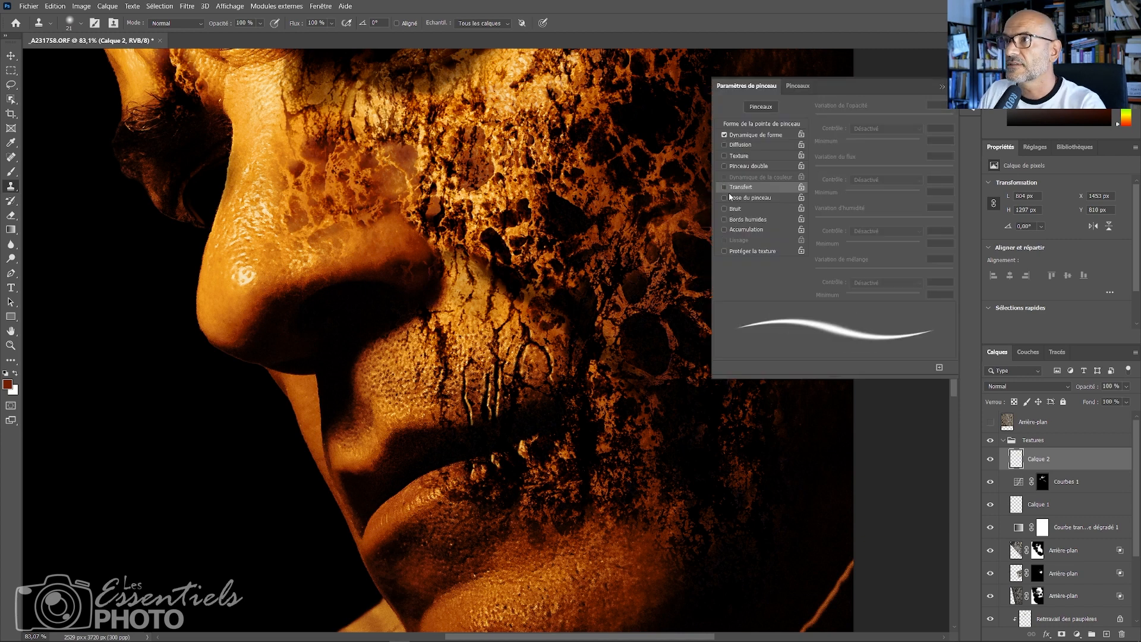
{"action": "left_click", "coordinate": [724, 187]}
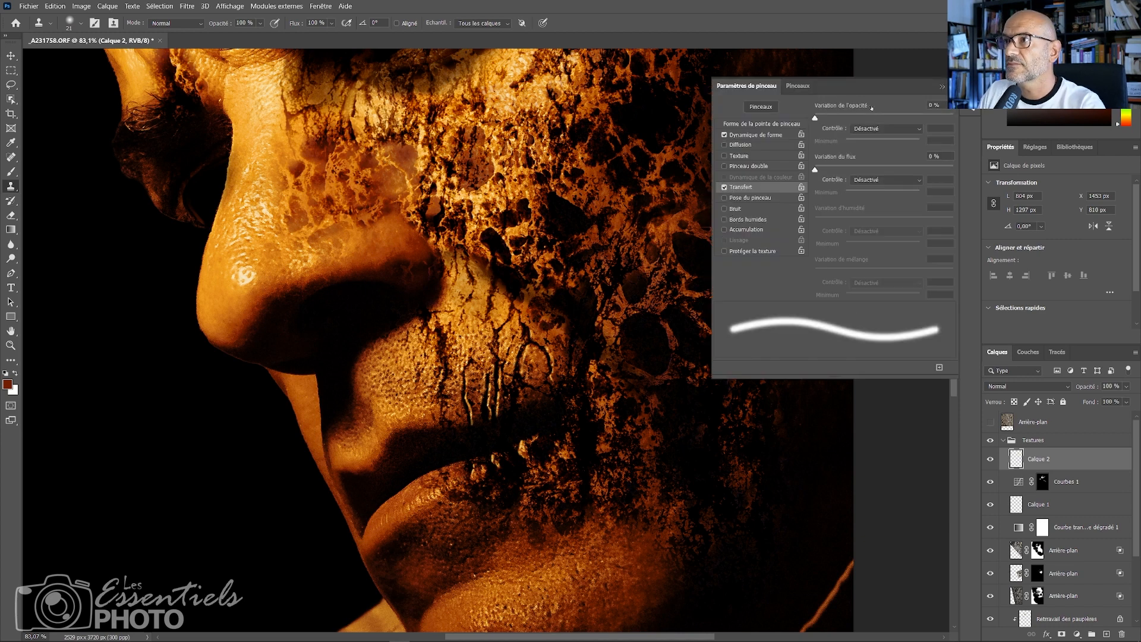
{"action": "left_click", "coordinate": [886, 128]}
{"action": "left_click", "coordinate": [877, 146]}
{"action": "key", "text": "F5"}
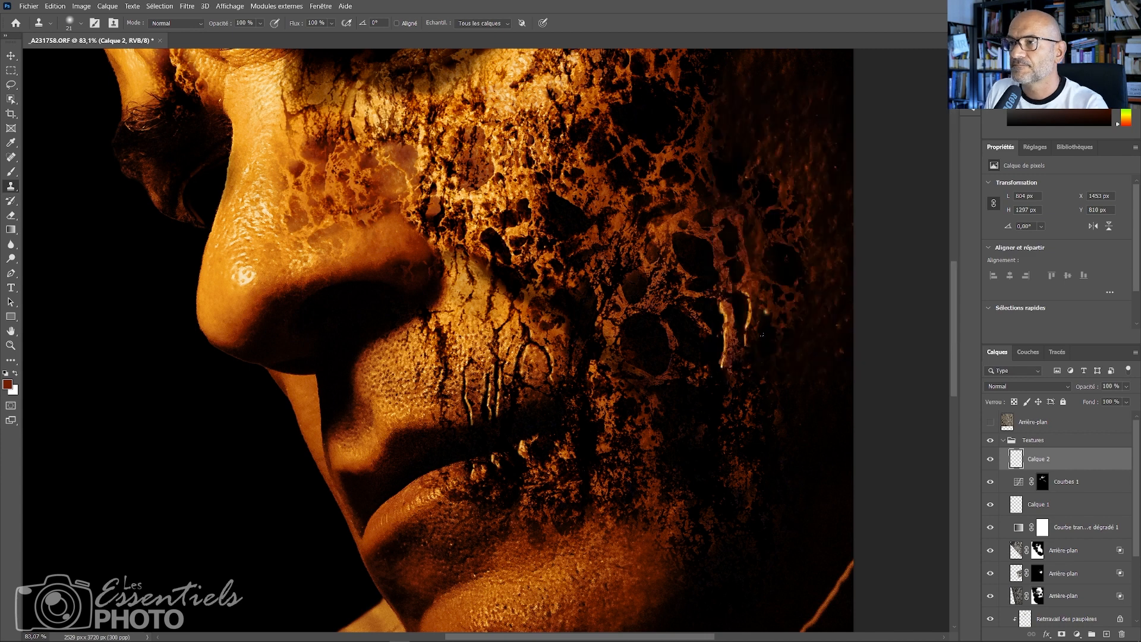
Clone more bright touches with the Clone Stamp around the large dark pores higher up on the outer cheek
{"action": "key", "text": "e"}
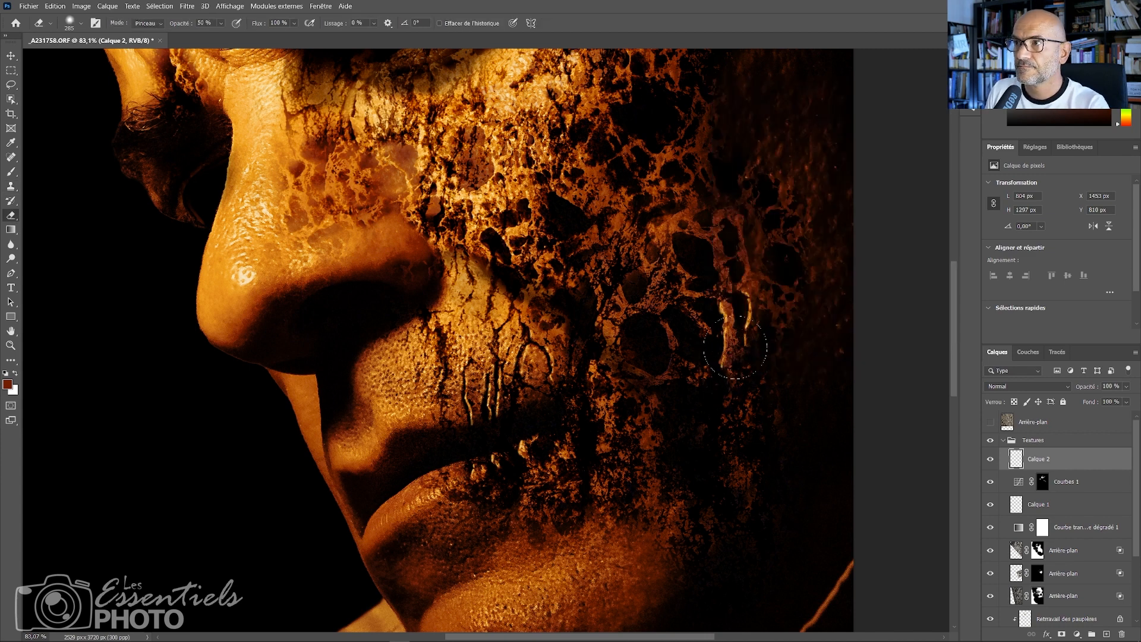
{"action": "key", "text": "s"}
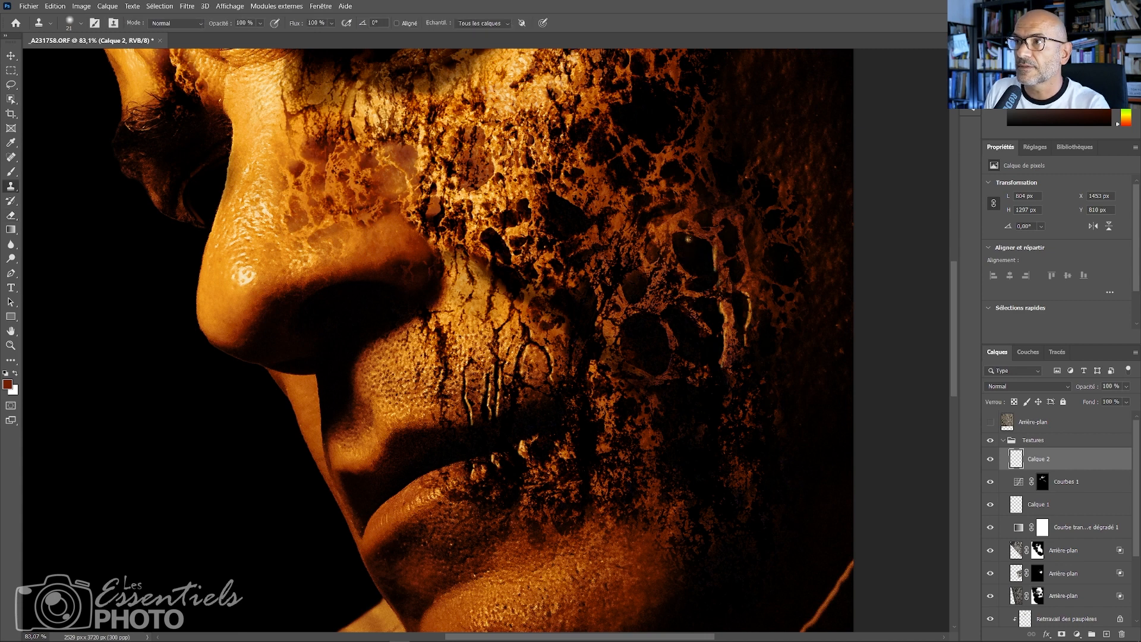
{"action": "left_click_drag", "start_coordinate": [678, 235], "coordinate": [737, 247]}
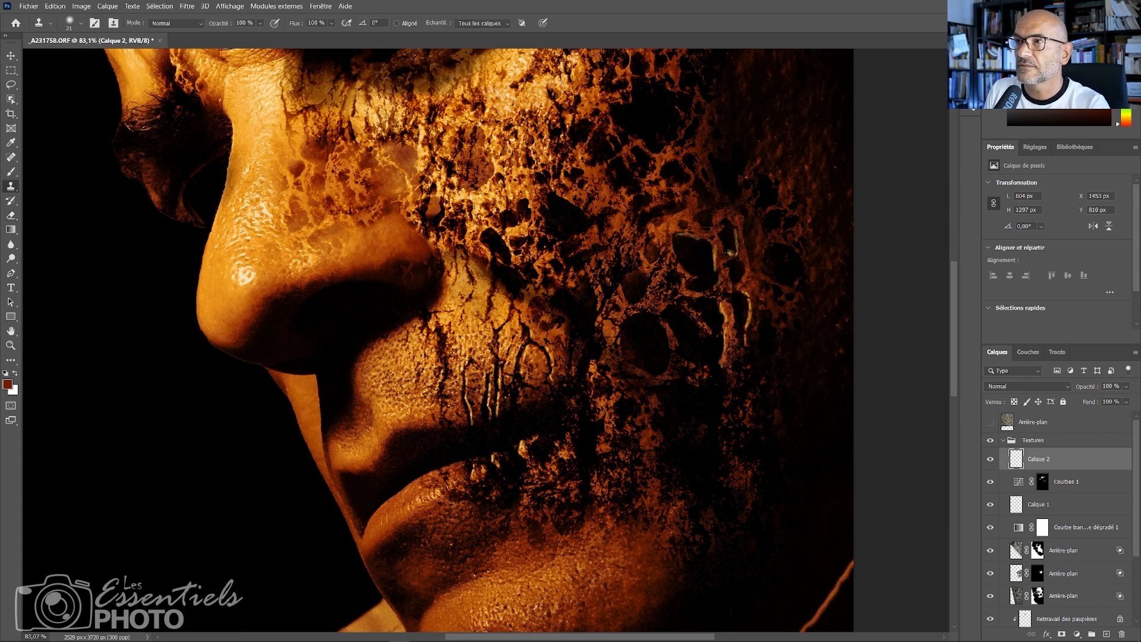
{"action": "mouse_move", "coordinate": [684, 185]}
{"action": "left_mouse_down"}
{"action": "mouse_move", "coordinate": [667, 146]}
{"action": "mouse_move", "coordinate": [685, 89]}
{"action": "left_mouse_up"}
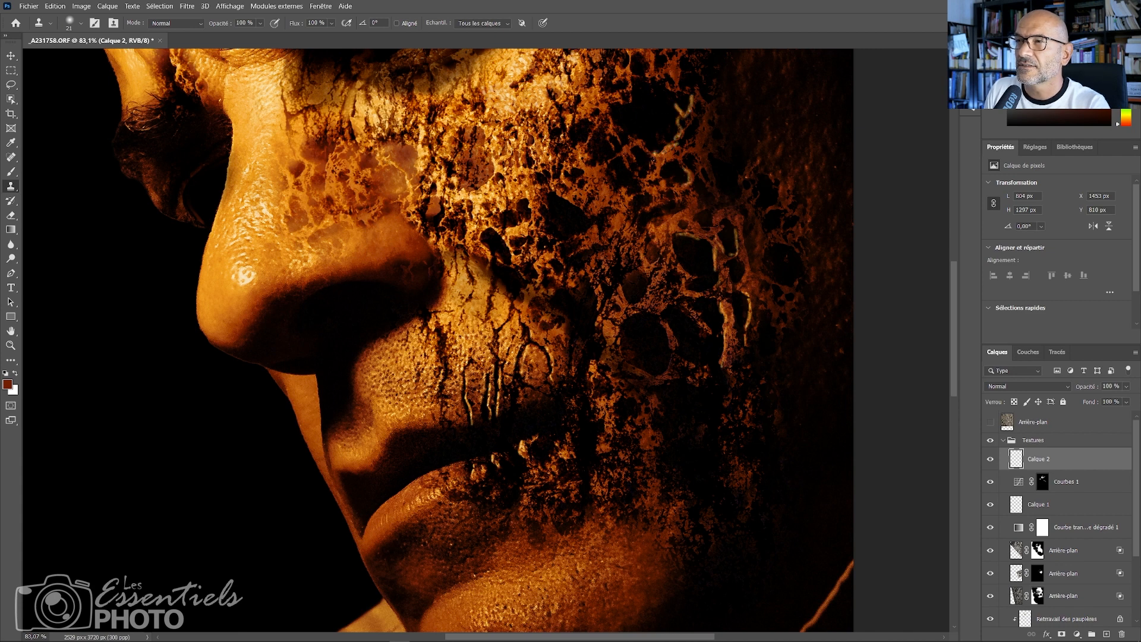
{"action": "left_click_drag", "start_coordinate": [654, 167], "coordinate": [650, 177]}
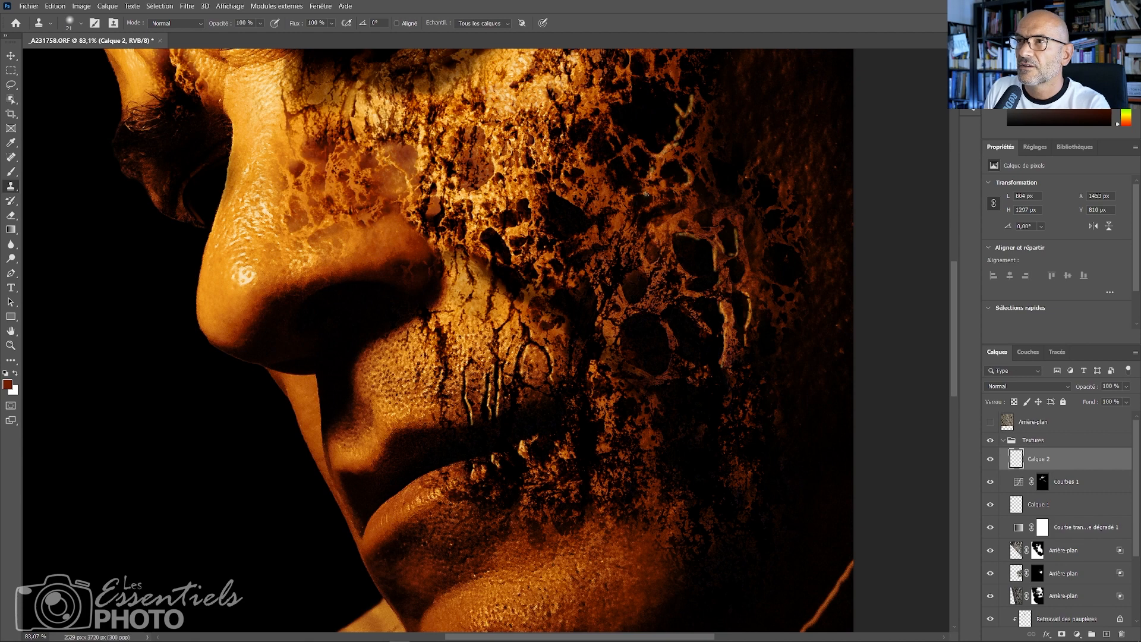
{"action": "mouse_move", "coordinate": [648, 231]}
{"action": "left_mouse_down"}
{"action": "mouse_move", "coordinate": [666, 212]}
{"action": "mouse_move", "coordinate": [691, 206]}
{"action": "mouse_move", "coordinate": [693, 215]}
{"action": "left_mouse_up"}
Examine the cloned relief highlights on the cheek, both up close and across the whole portrait
{"action": "key", "text": "z"}
{"action": "mouse_move", "coordinate": [623, 312]}
{"action": "left_mouse_down"}
{"action": "mouse_move", "coordinate": [568, 342]}
{"action": "mouse_move", "coordinate": [609, 322]}
{"action": "left_mouse_up"}
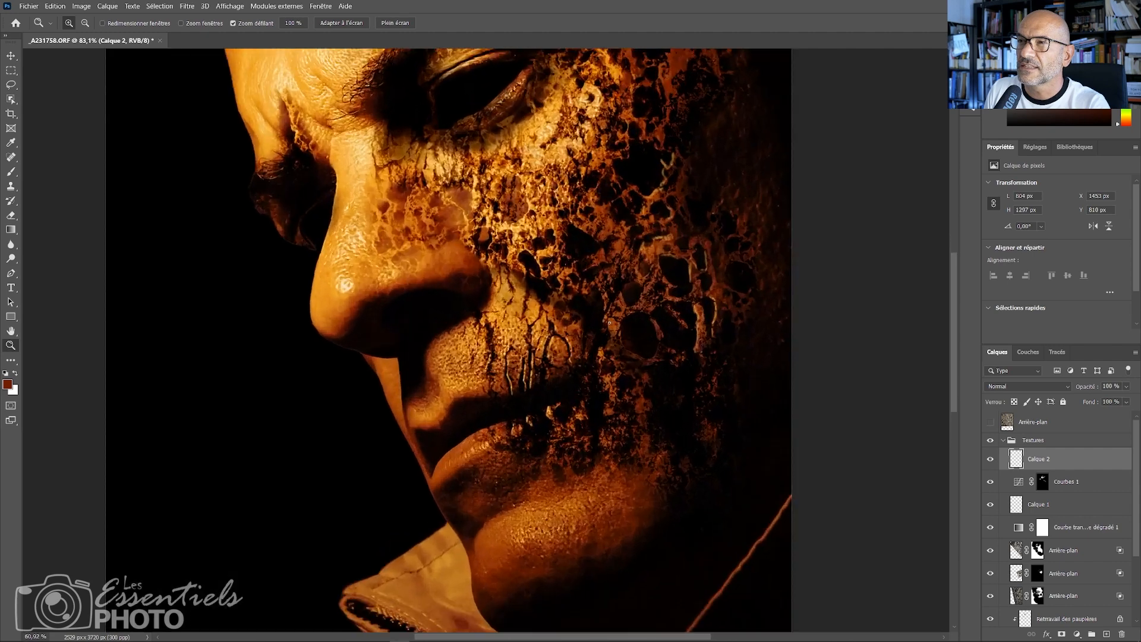
{"action": "key", "text": "e"}
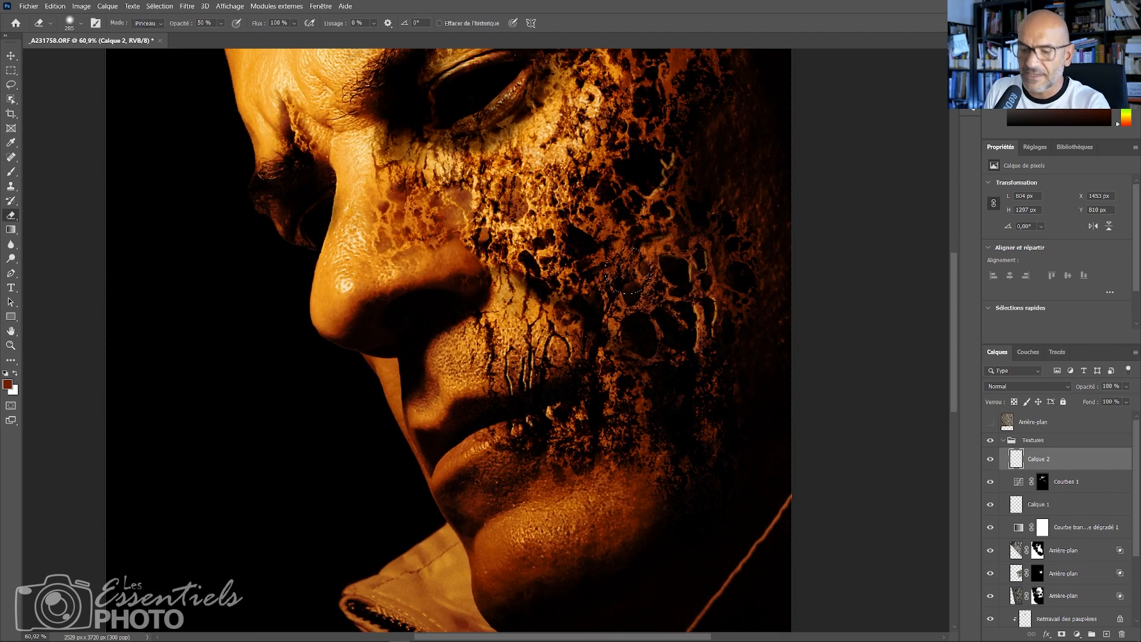
{"action": "key", "text": "b"}
{"action": "key", "text": "s"}
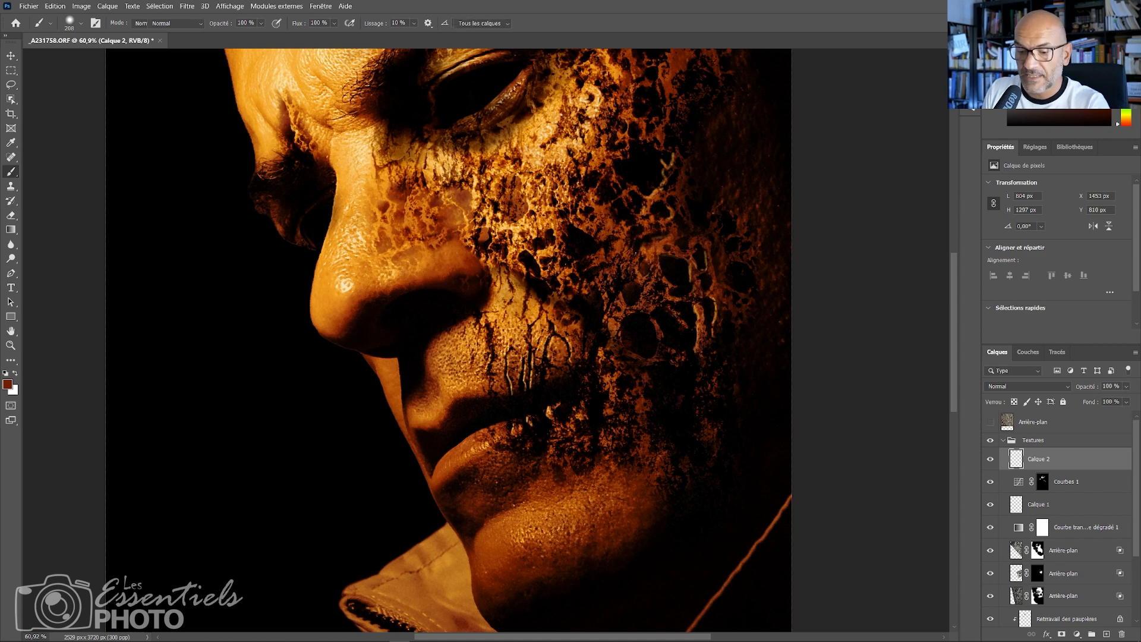
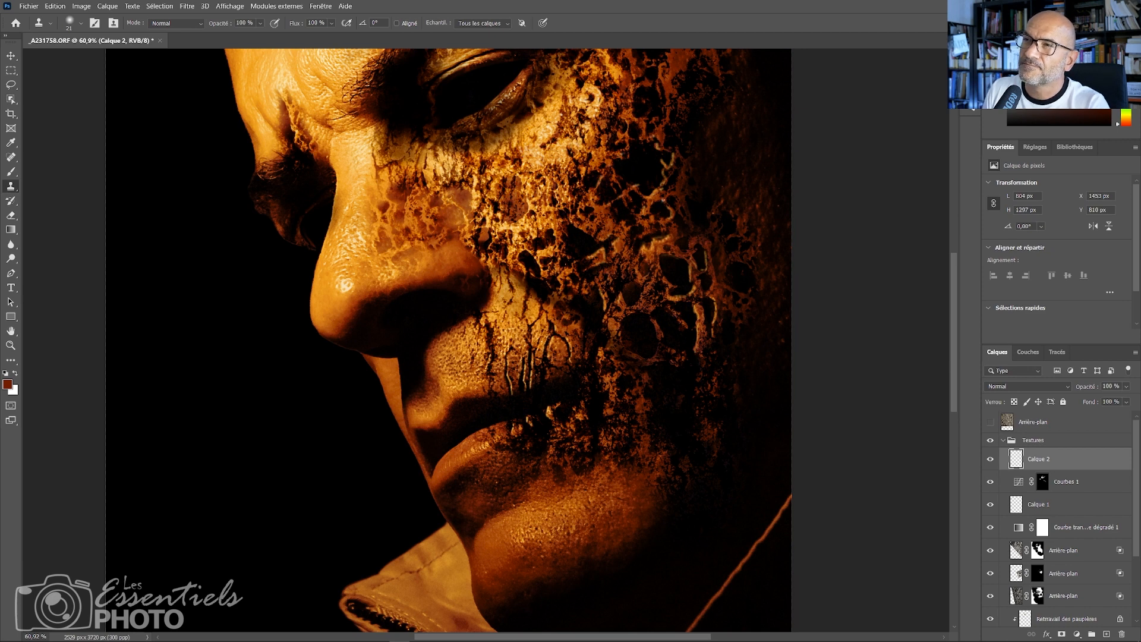
{"action": "key", "text": "e"}
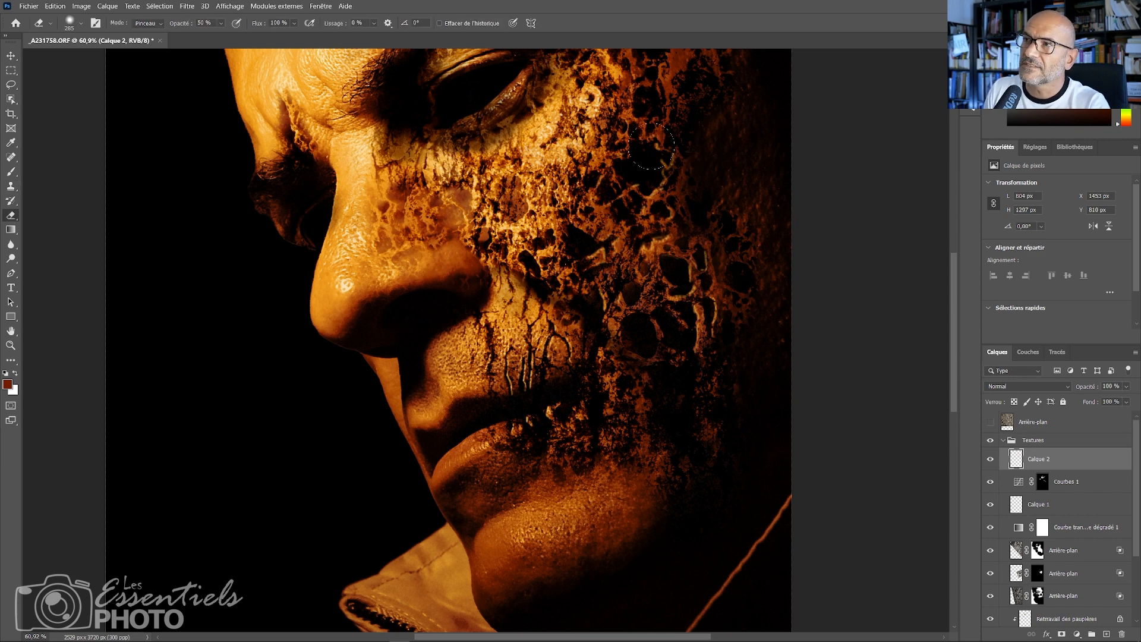
{"action": "key", "text": "z"}
{"action": "left_click_drag", "start_coordinate": [602, 314], "coordinate": [538, 313]}
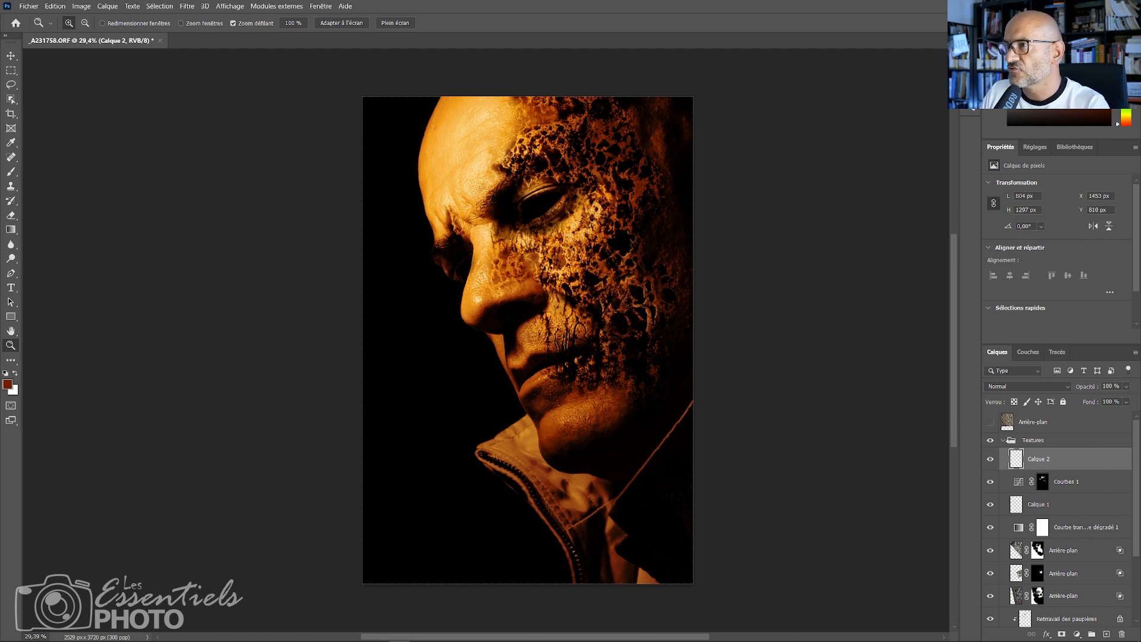
Collapse the Textures group and copy the Portrait layer's mask onto it, keeping its layer style unchanged
{"action": "left_click", "coordinate": [1004, 441]}
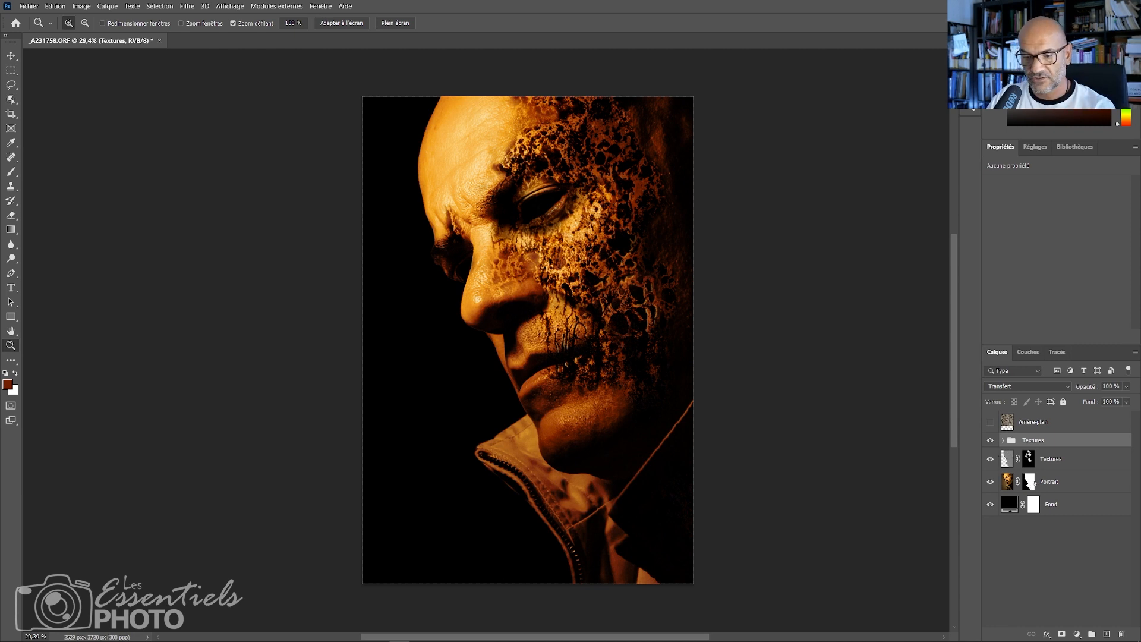
{"action": "left_click_drag", "start_coordinate": [1033, 482], "coordinate": [1033, 444]}
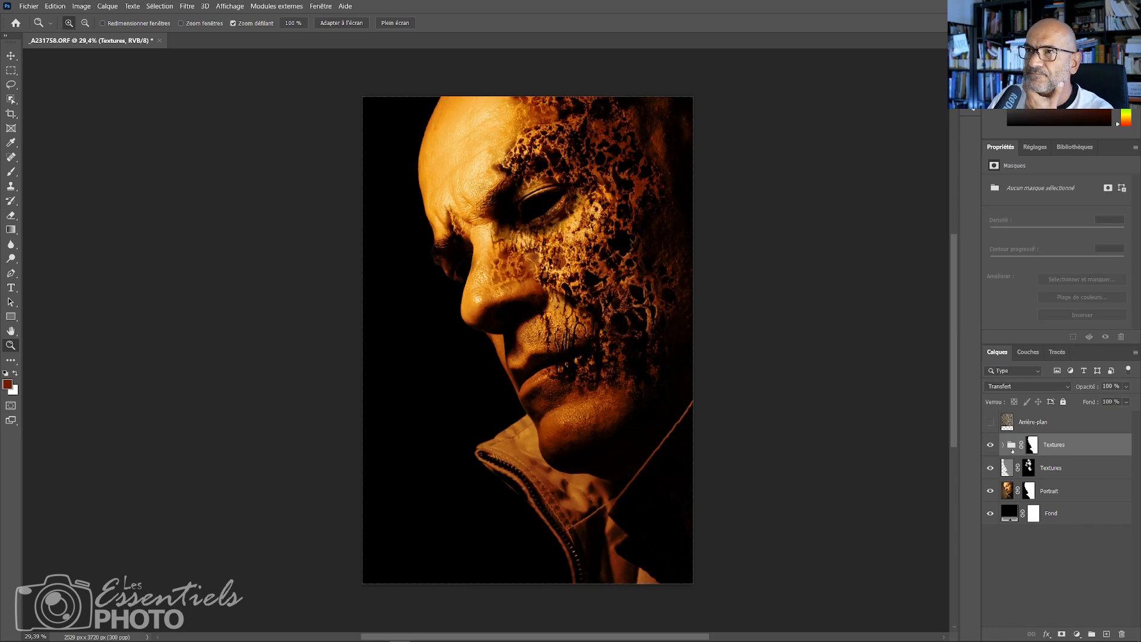
{"action": "double_click", "coordinate": [998, 443]}
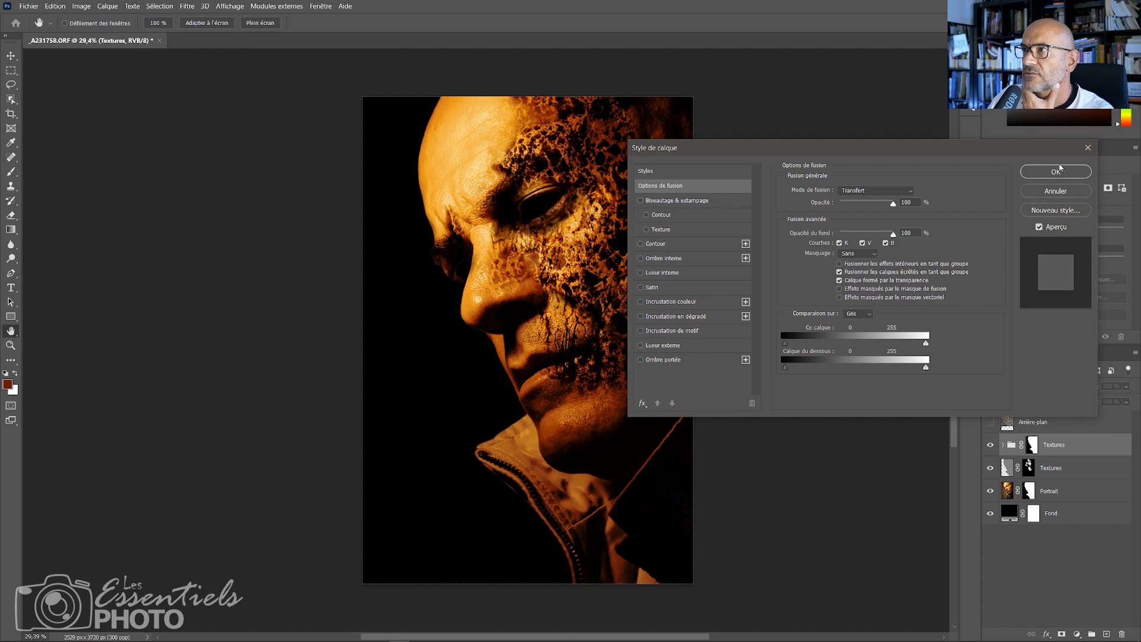
{"action": "left_click", "coordinate": [1059, 171]}
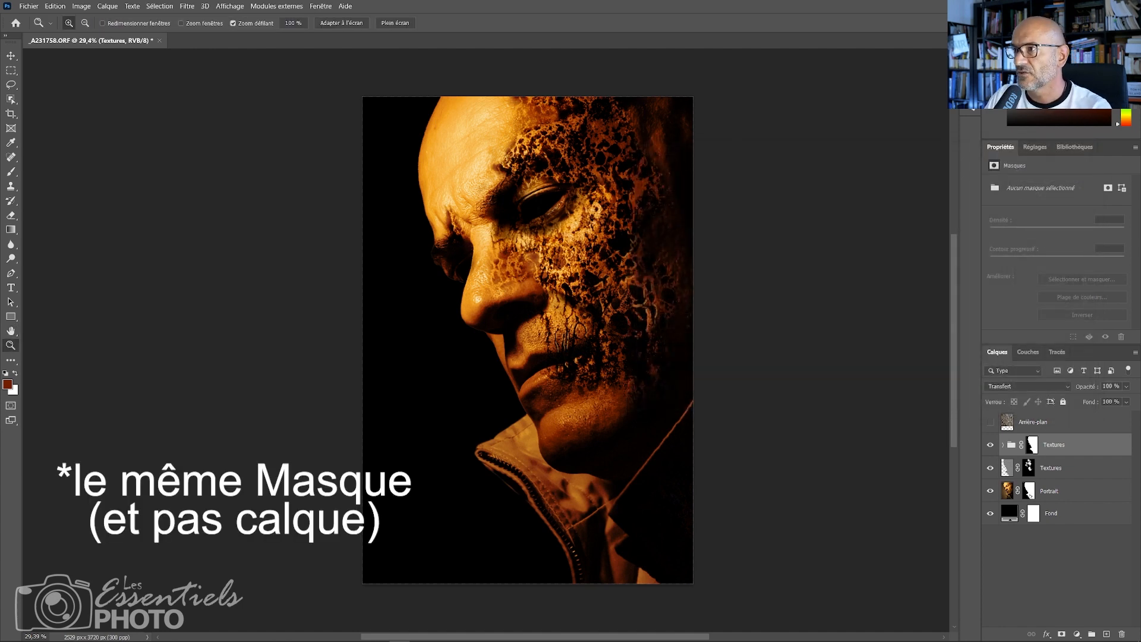
Create a new layer directly above Fond and fill it with the foreground dark red, replacing that with white
{"action": "left_click", "coordinate": [1061, 513]}
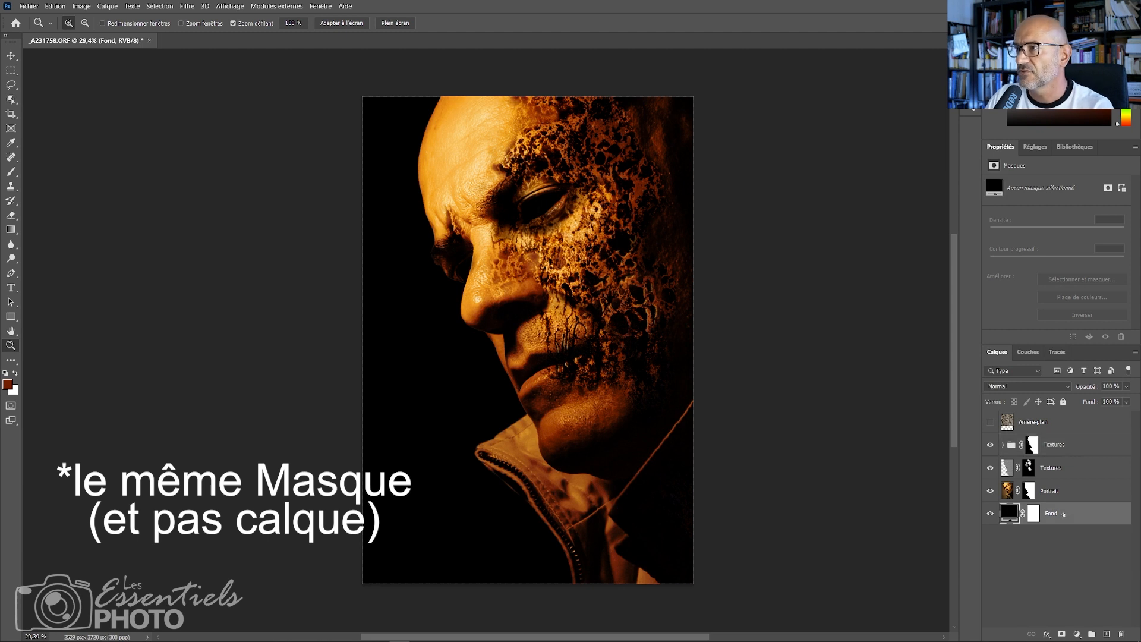
{"action": "key", "text": "ctrl+shift+alt+n"}
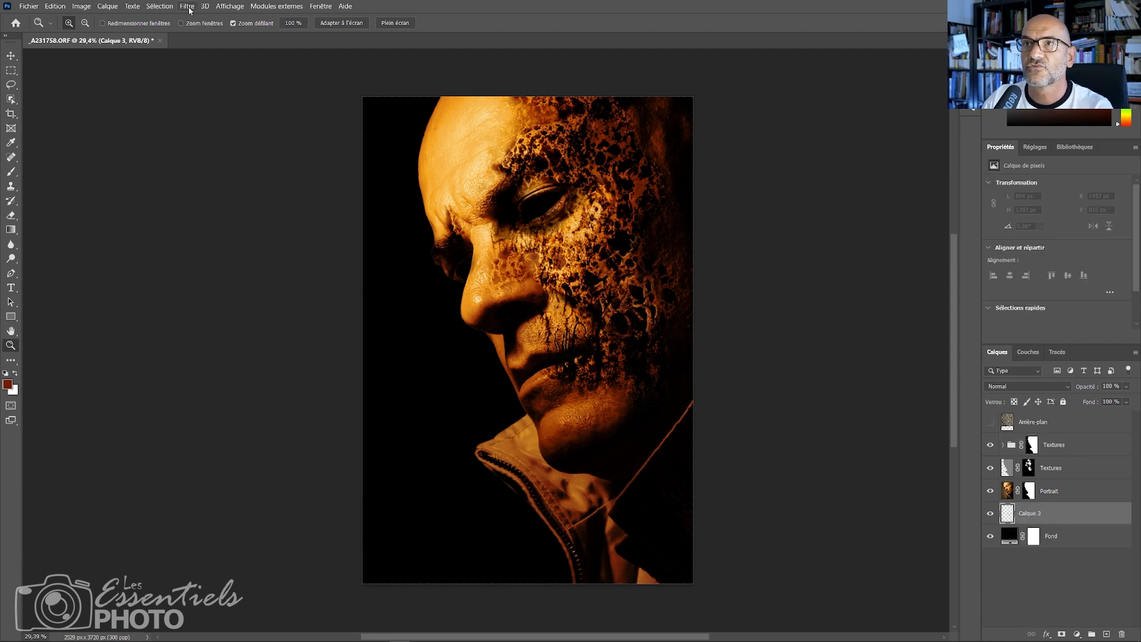
{"action": "key", "text": "alt+BackSpace"}
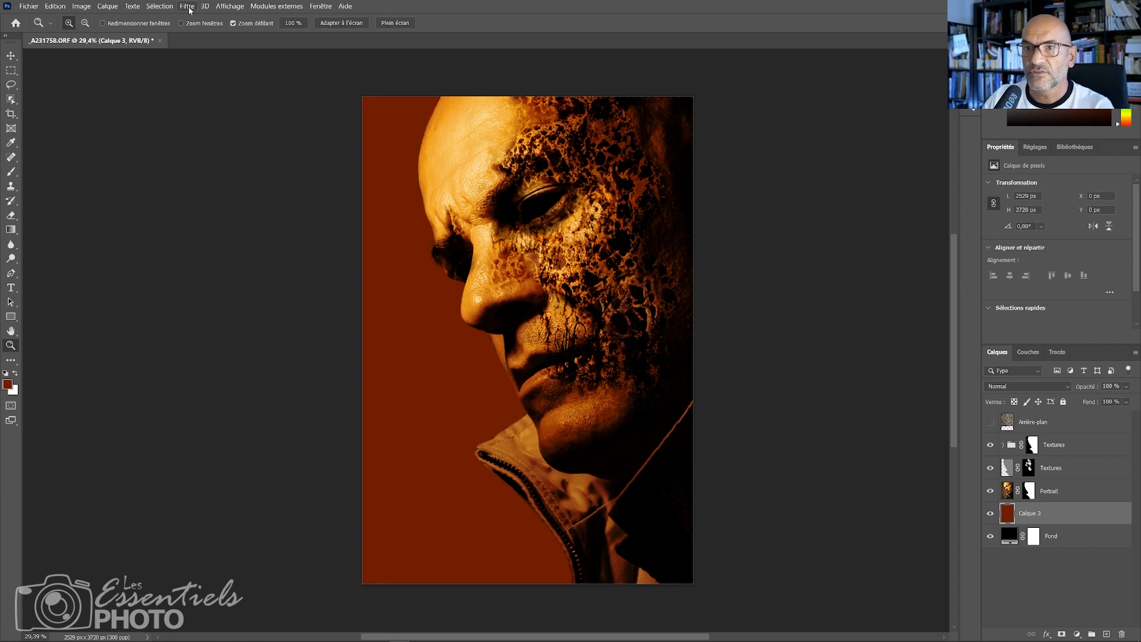
{"action": "key", "text": "ctrl+BackSpace"}
Try the Clouds render filter on Calque 3 with dark red and white, and check the pattern at several magnifications
{"action": "left_click", "coordinate": [188, 6]}
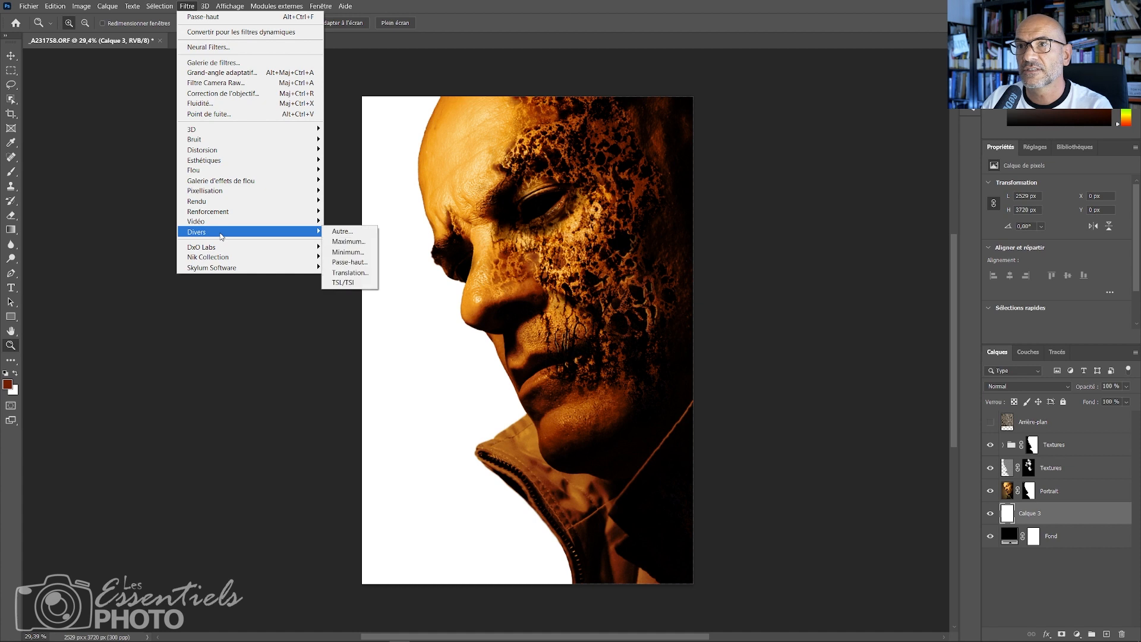
{"action": "mouse_move", "coordinate": [229, 202]}
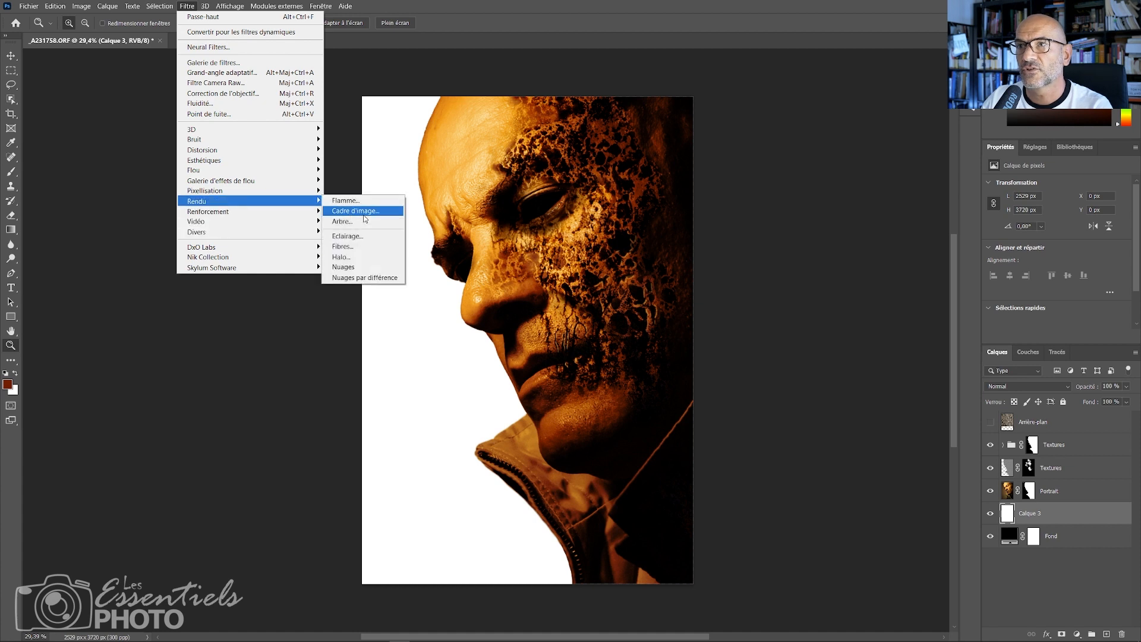
{"action": "left_click", "coordinate": [359, 269]}
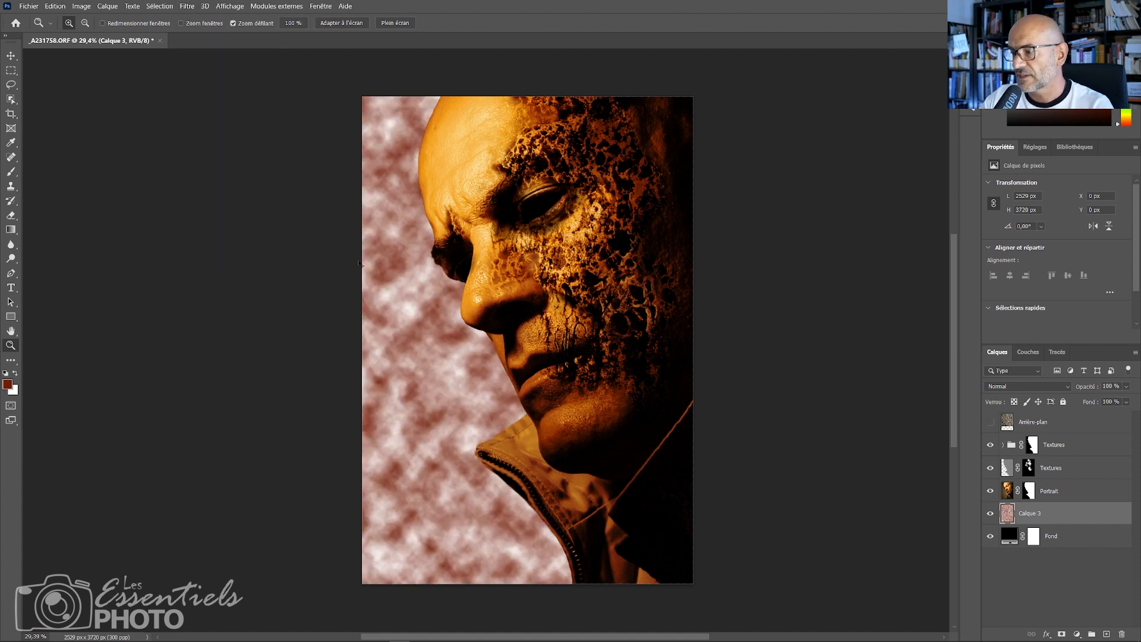
{"action": "key", "text": "ctrl+minus"}
{"action": "key", "text": "ctrl+minus"}
{"action": "key", "text": "ctrl+minus"}
{"action": "key", "text": "ctrl+plus"}
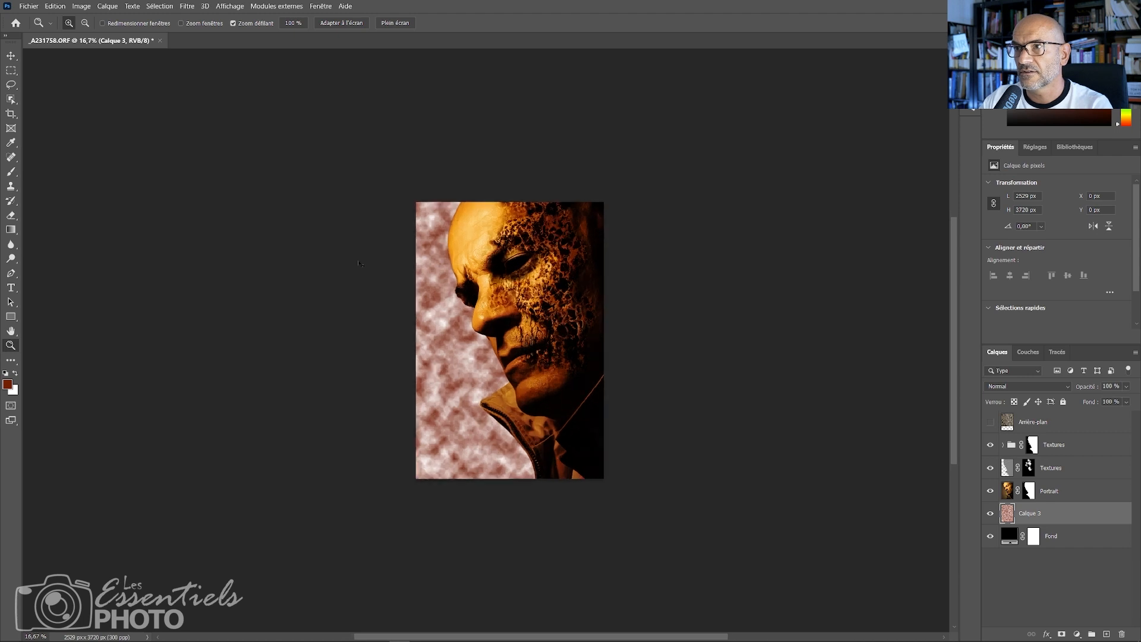
{"action": "key", "text": "ctrl+plus"}
{"action": "key", "text": "ctrl+minus"}
{"action": "key", "text": "ctrl+plus"}
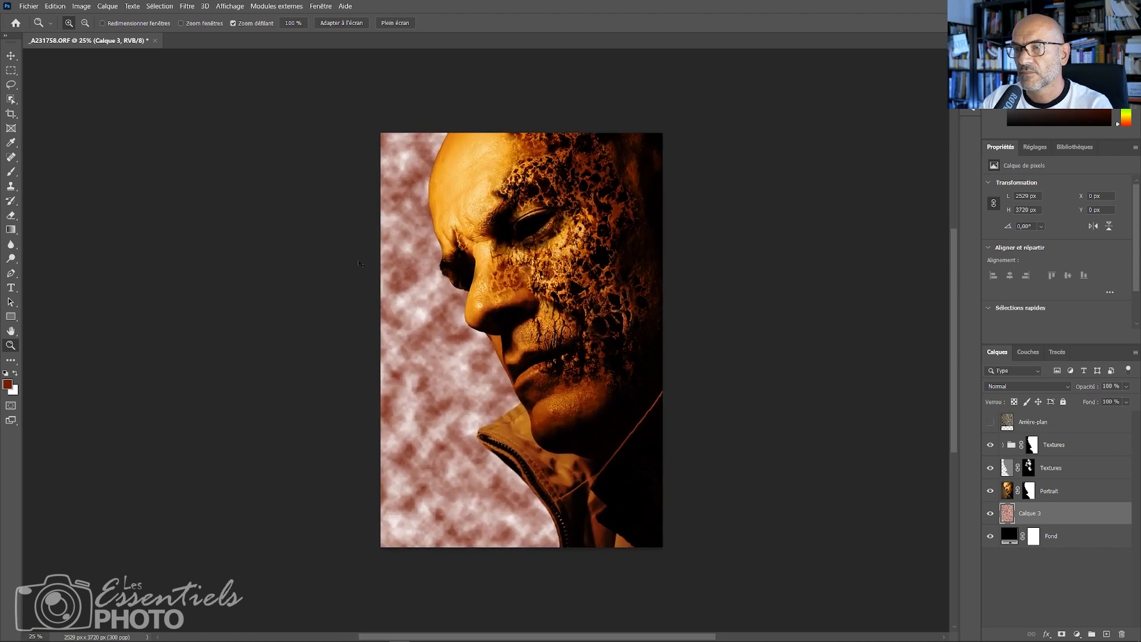
Refill Calque 3 with white, reset the colours to default black and white, and render Clouds on the layer
{"action": "key", "text": "ctrl+BackSpace"}
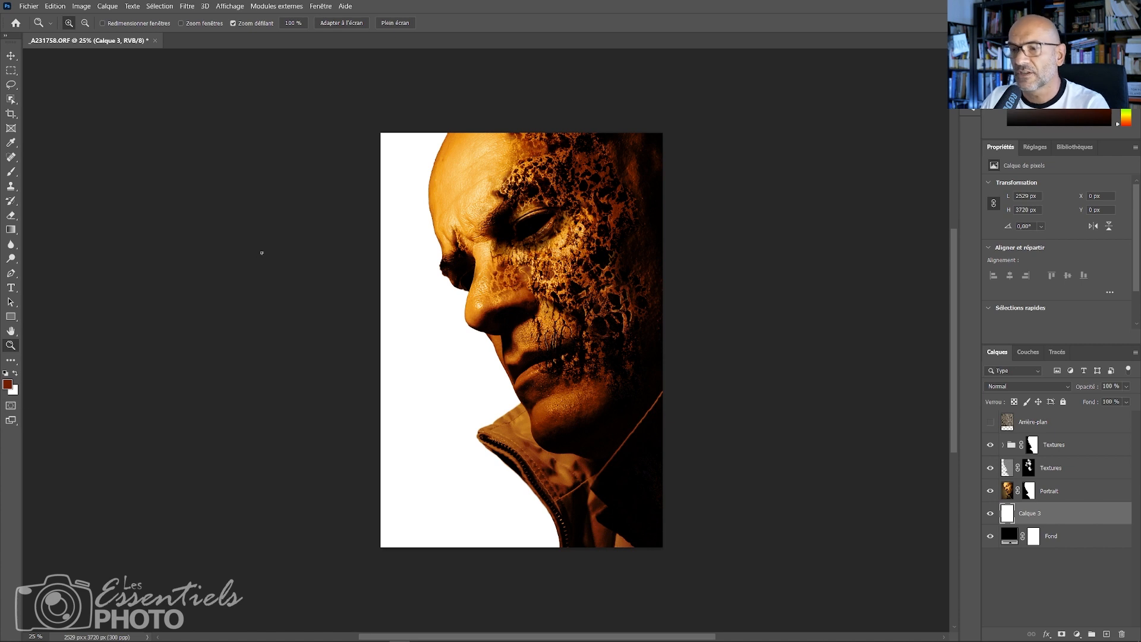
{"action": "key", "text": "d"}
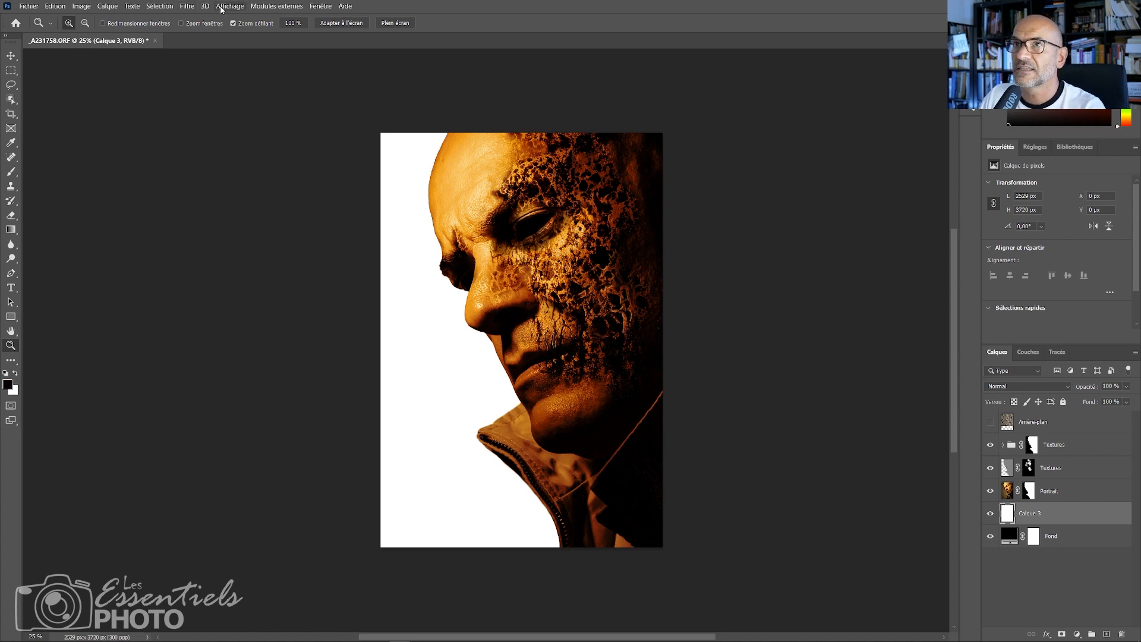
{"action": "left_click", "coordinate": [187, 7]}
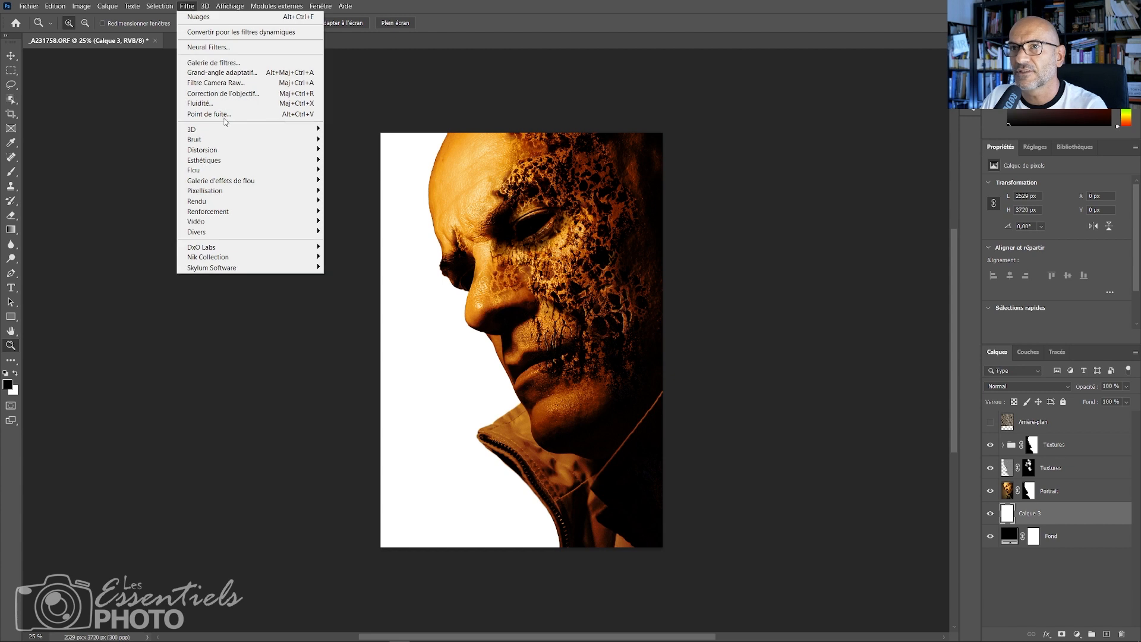
{"action": "mouse_move", "coordinate": [242, 235]}
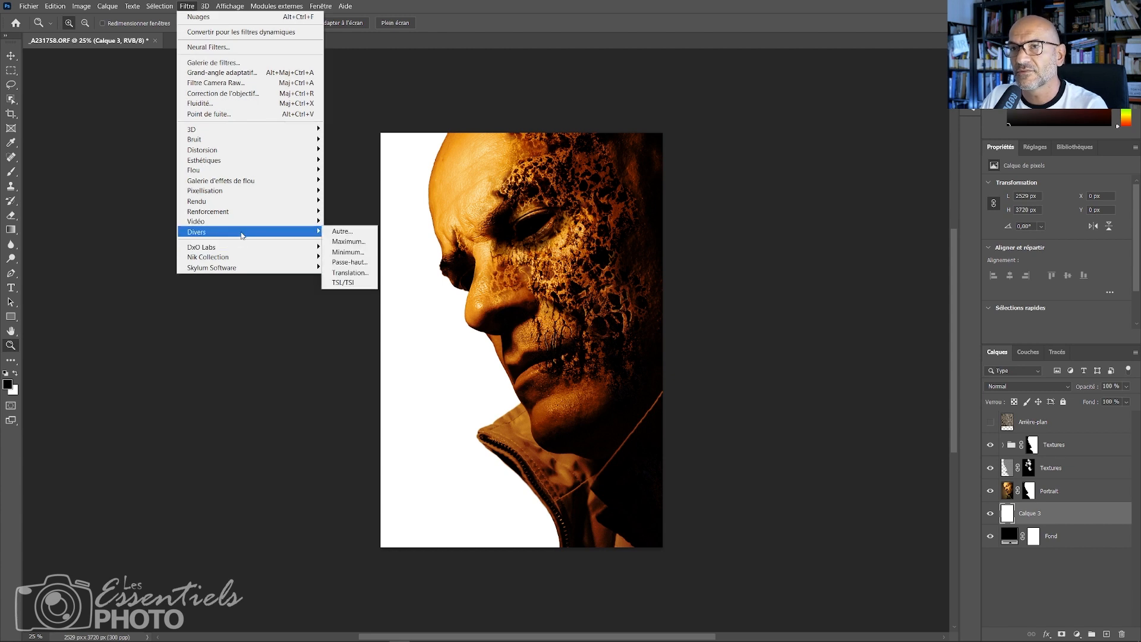
{"action": "mouse_move", "coordinate": [253, 203]}
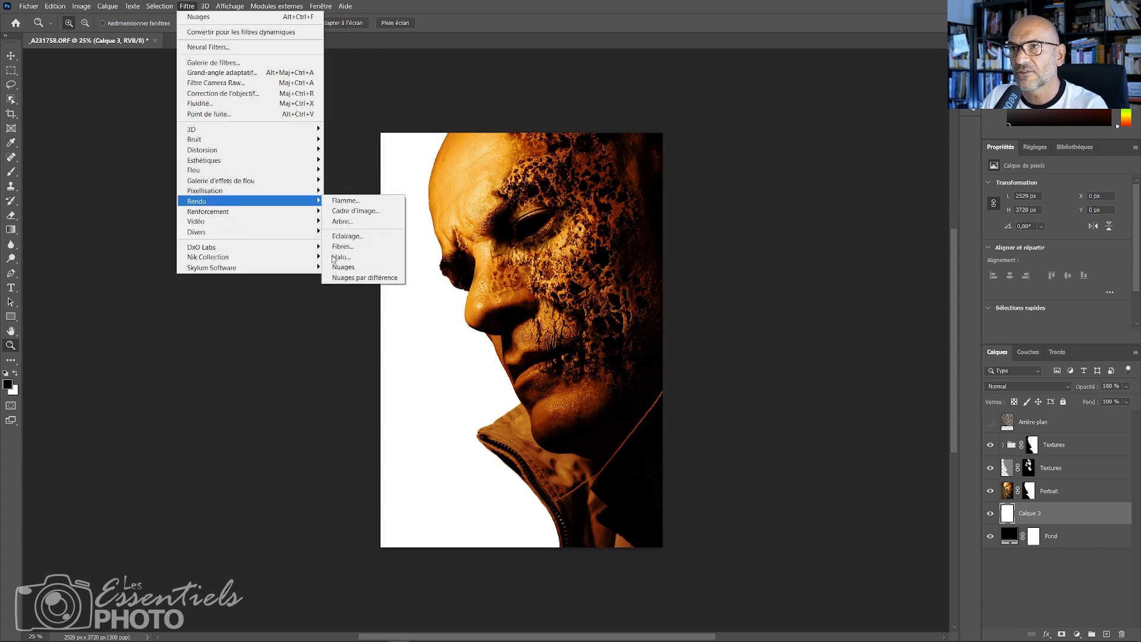
{"action": "left_click", "coordinate": [341, 269]}
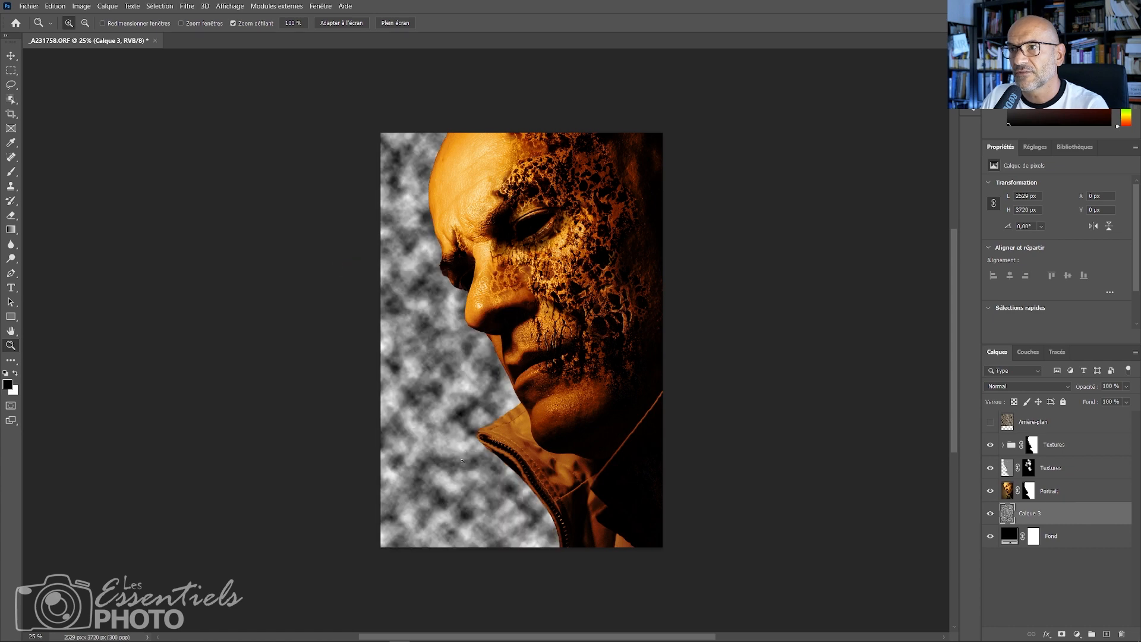
{"action": "key", "text": "ctrl+minus"}
{"action": "key", "text": "ctrl+plus"}
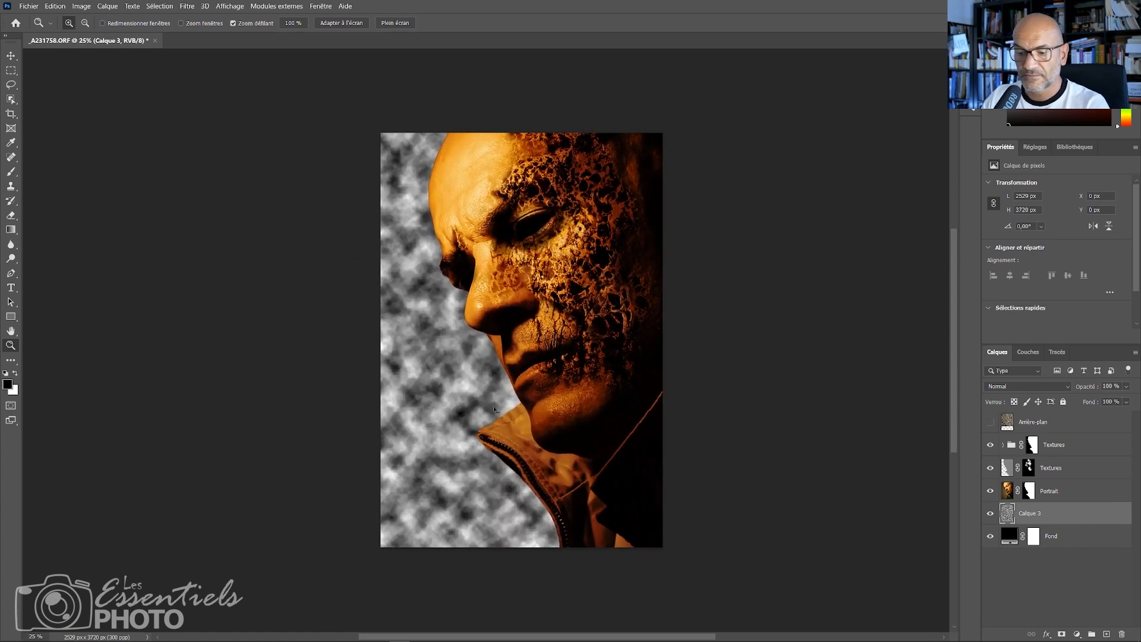
Scale the Calque 3 clouds up to about 336%, rotate them about -10.4°, and reposition them behind the head
{"action": "key", "text": "ctrl+minus"}
{"action": "key", "text": "ctrl+minus"}
{"action": "key", "text": "ctrl+minus"}
{"action": "key", "text": "ctrl+t"}
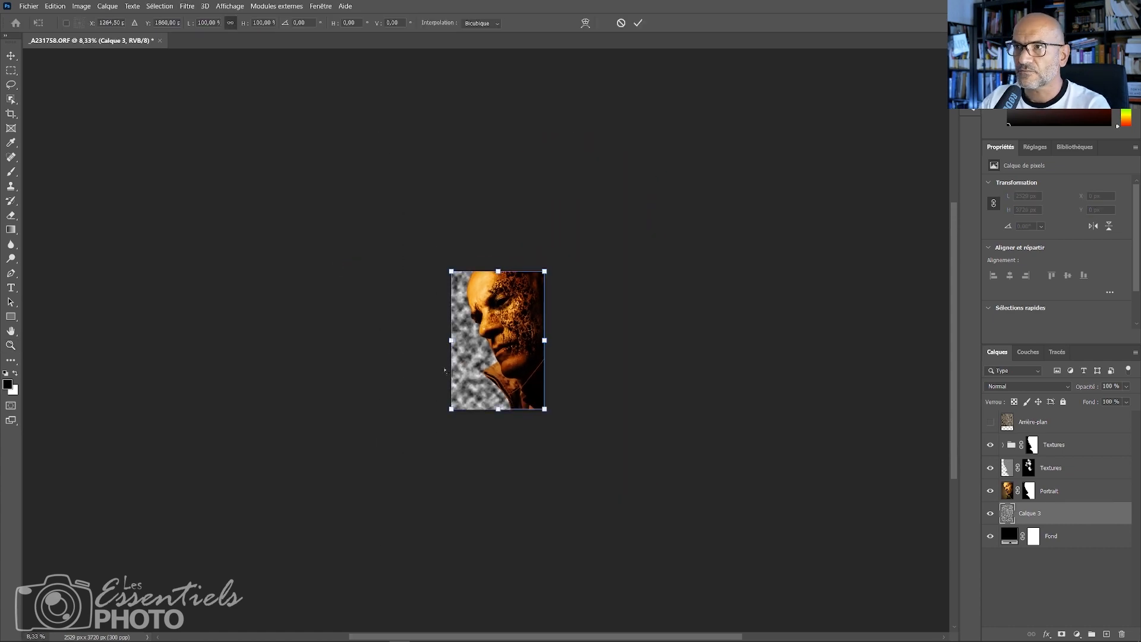
{"action": "left_click_drag", "start_coordinate": [452, 271], "coordinate": [316, 228]}
{"action": "left_click_drag", "start_coordinate": [528, 441], "coordinate": [514, 414]}
{"action": "left_click_drag", "start_coordinate": [675, 341], "coordinate": [708, 308]}
{"action": "left_click_drag", "start_coordinate": [497, 390], "coordinate": [488, 391]}
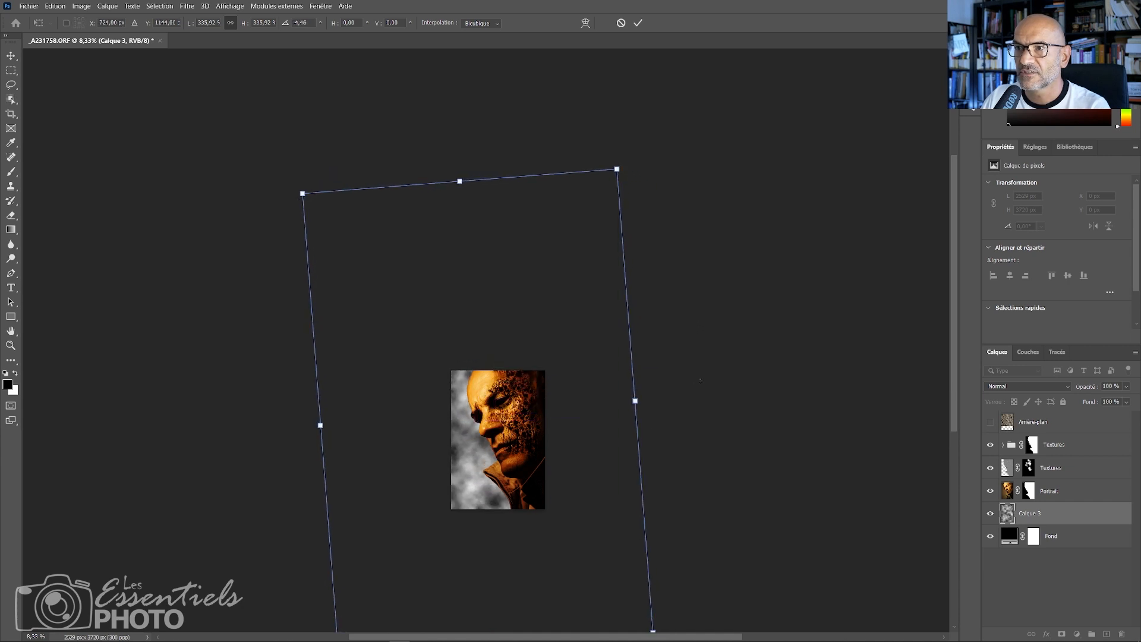
{"action": "left_click_drag", "start_coordinate": [703, 381], "coordinate": [722, 355]}
{"action": "mouse_move", "coordinate": [544, 416]}
{"action": "left_mouse_down"}
{"action": "mouse_move", "coordinate": [533, 412]}
{"action": "mouse_move", "coordinate": [544, 403]}
{"action": "left_mouse_up"}
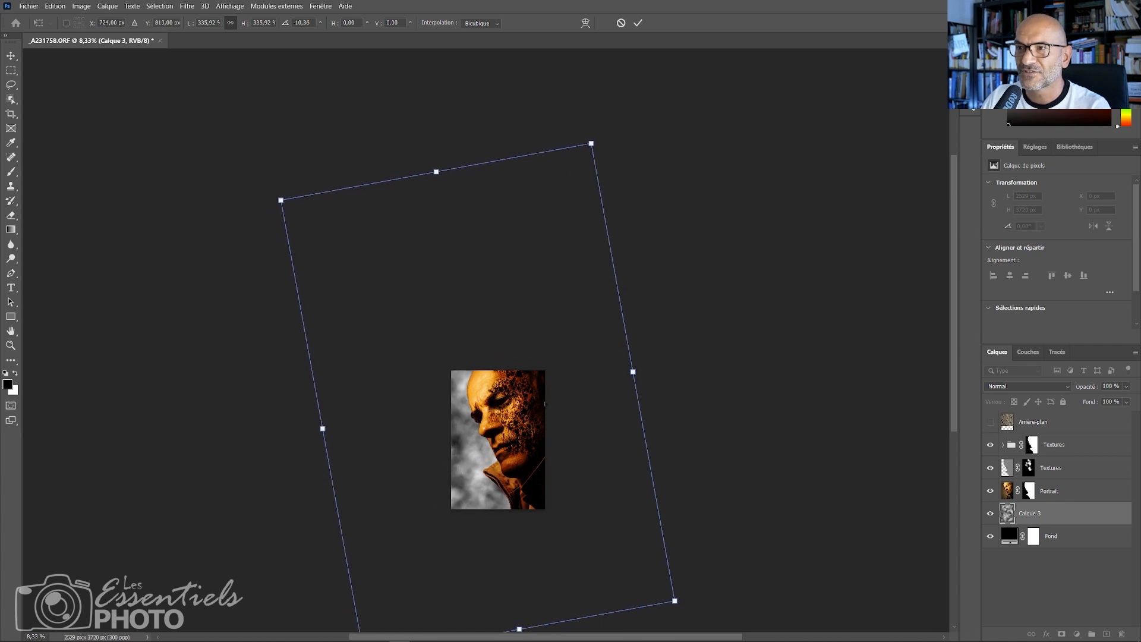
{"action": "key", "text": "Return"}
{"action": "key", "text": "ctrl+plus"}
{"action": "key", "text": "ctrl+plus"}
{"action": "key", "text": "ctrl+plus"}
{"action": "key", "text": "ctrl+plus"}
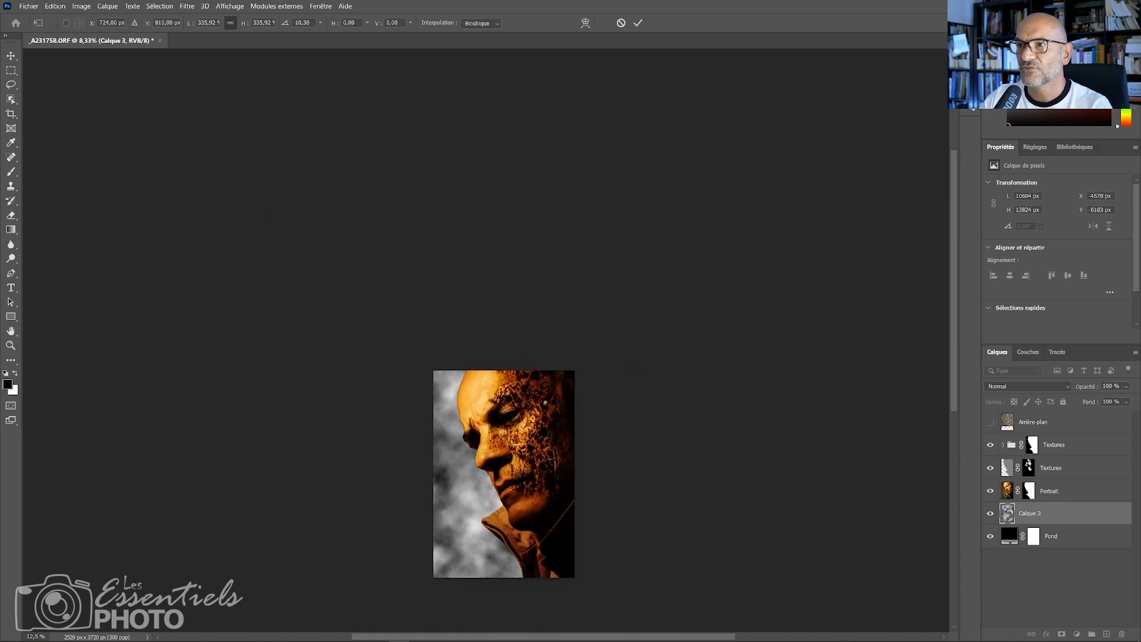
{"action": "left_click_drag", "start_coordinate": [579, 459], "coordinate": [583, 136]}
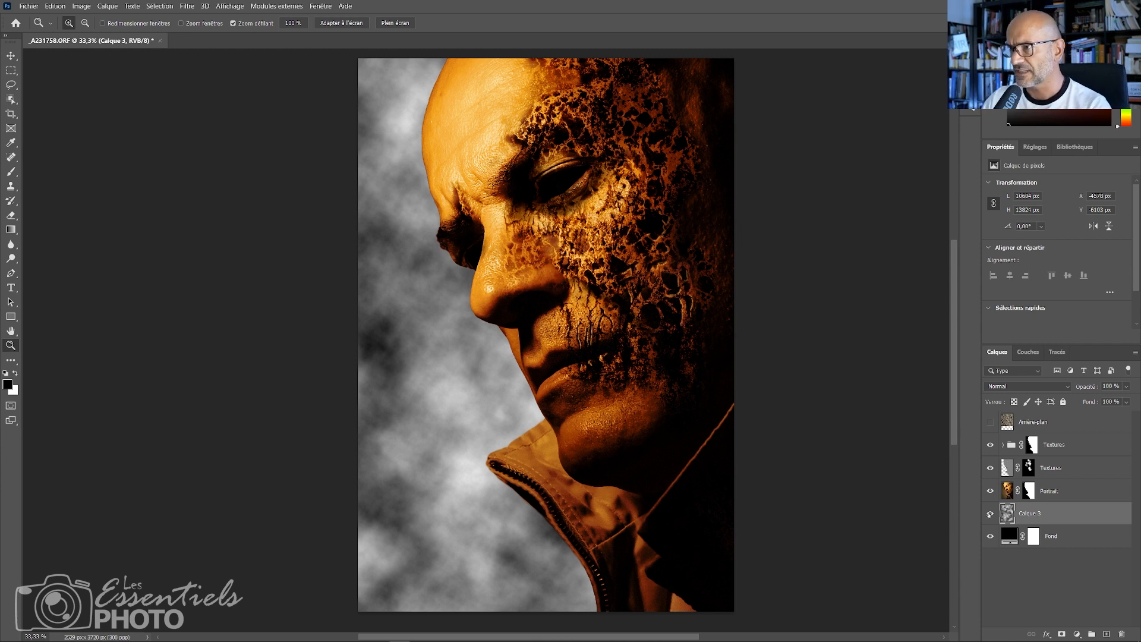
Try rendering Clouds on a new layer above Calque 3, and delete that layer
{"action": "key", "text": "ctrl+shift+alt+n"}
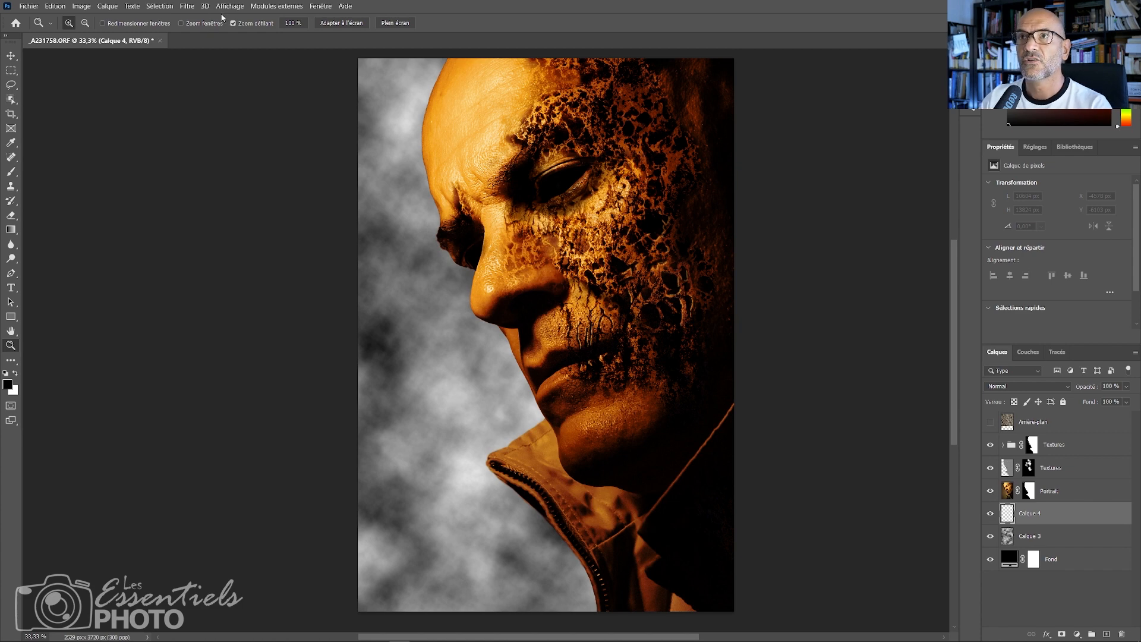
{"action": "left_click", "coordinate": [187, 6]}
{"action": "left_click", "coordinate": [216, 19]}
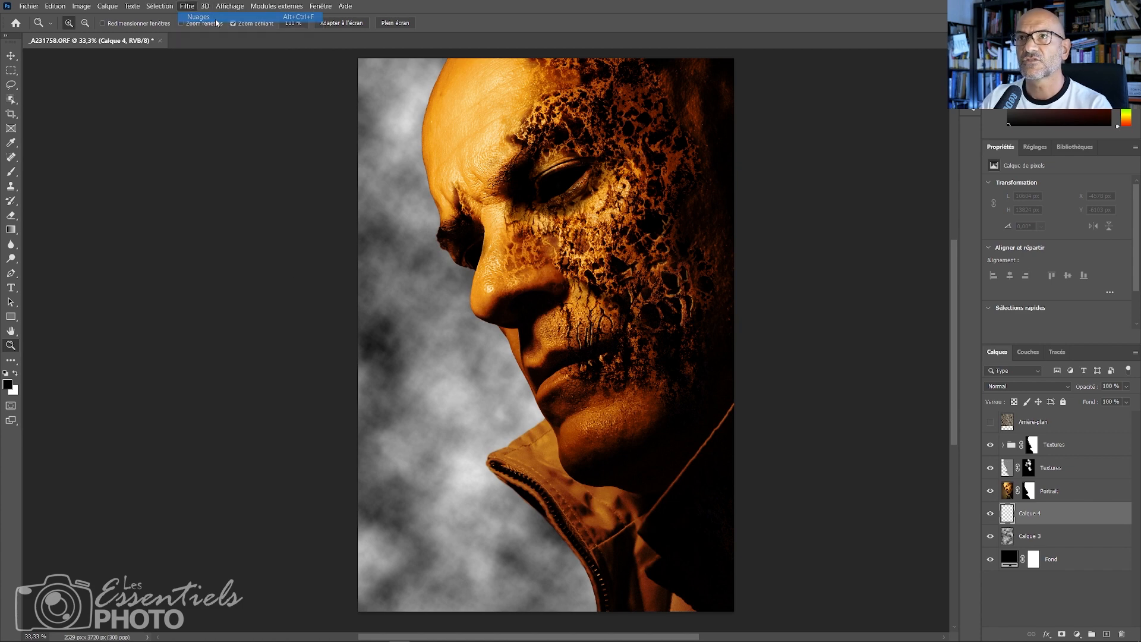
{"action": "key", "text": "Delete"}
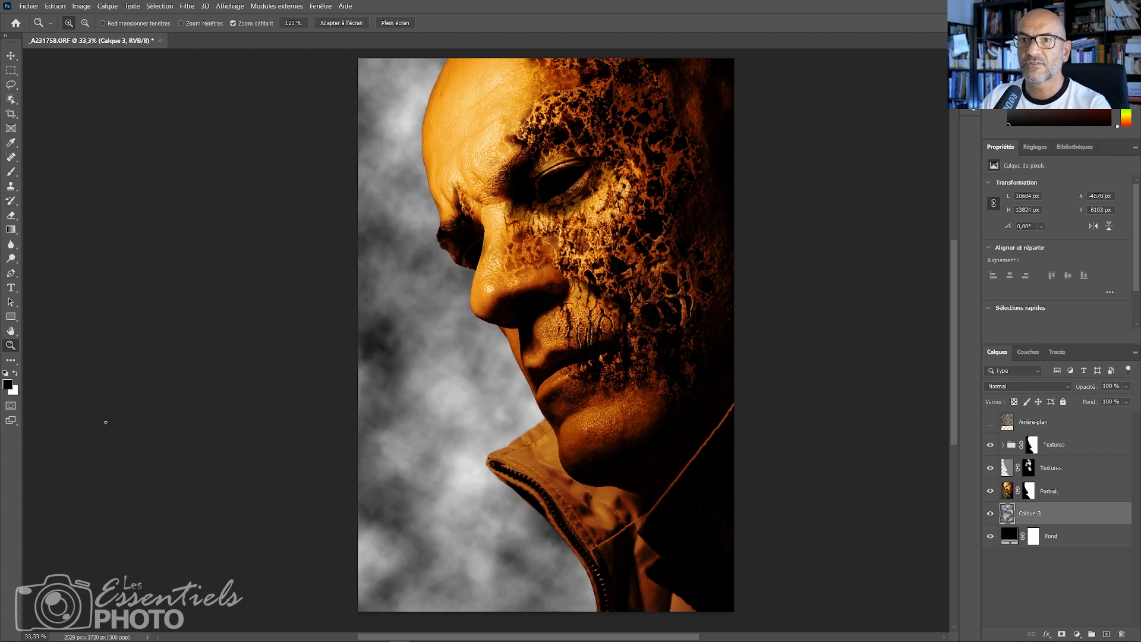
Examine the enlarged clouds behind the portrait at several magnifications, with Calque 3 hidden and shown
{"action": "key", "text": "ctrl+minus"}
{"action": "key", "text": "ctrl+minus"}
{"action": "key", "text": "ctrl+minus"}
{"action": "key", "text": "ctrl+plus"}
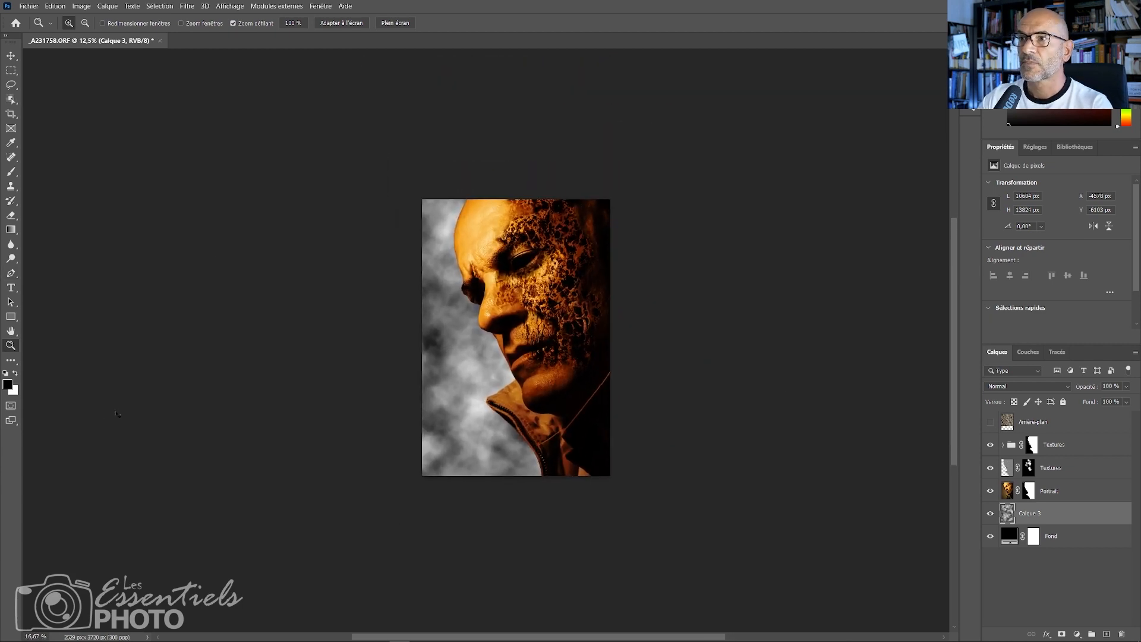
{"action": "key", "text": "ctrl+minus"}
{"action": "key", "text": "ctrl+plus"}
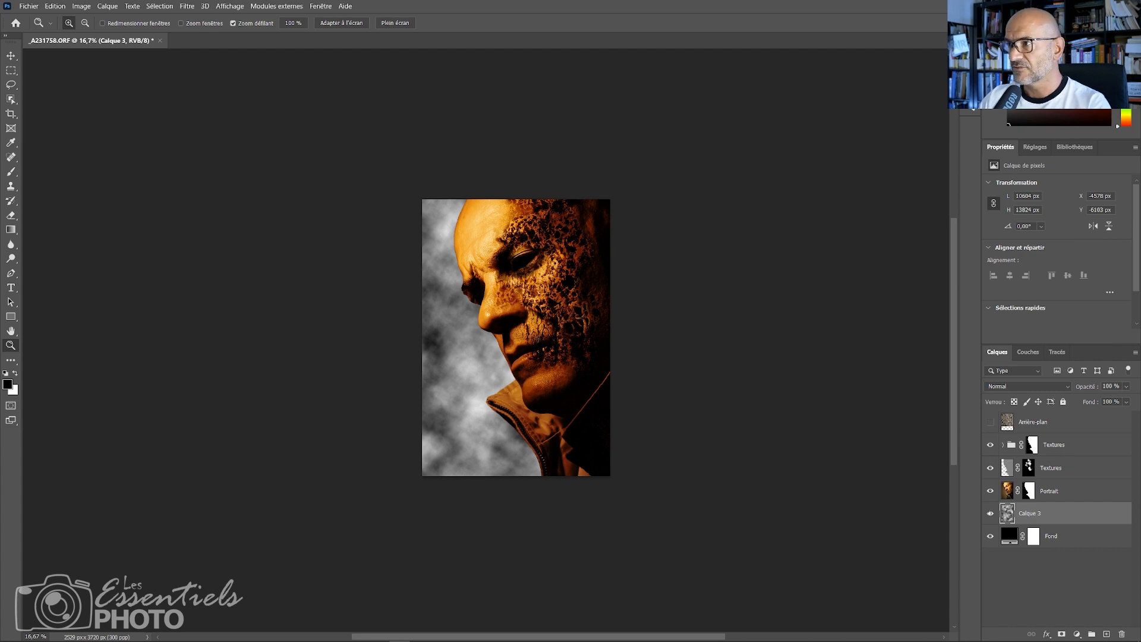
{"action": "left_click", "coordinate": [990, 514]}
{"action": "left_click", "coordinate": [991, 514]}
{"action": "mouse_move", "coordinate": [477, 402]}
{"action": "left_mouse_down"}
{"action": "mouse_move", "coordinate": [517, 397]}
{"action": "mouse_move", "coordinate": [489, 391]}
{"action": "left_mouse_up"}
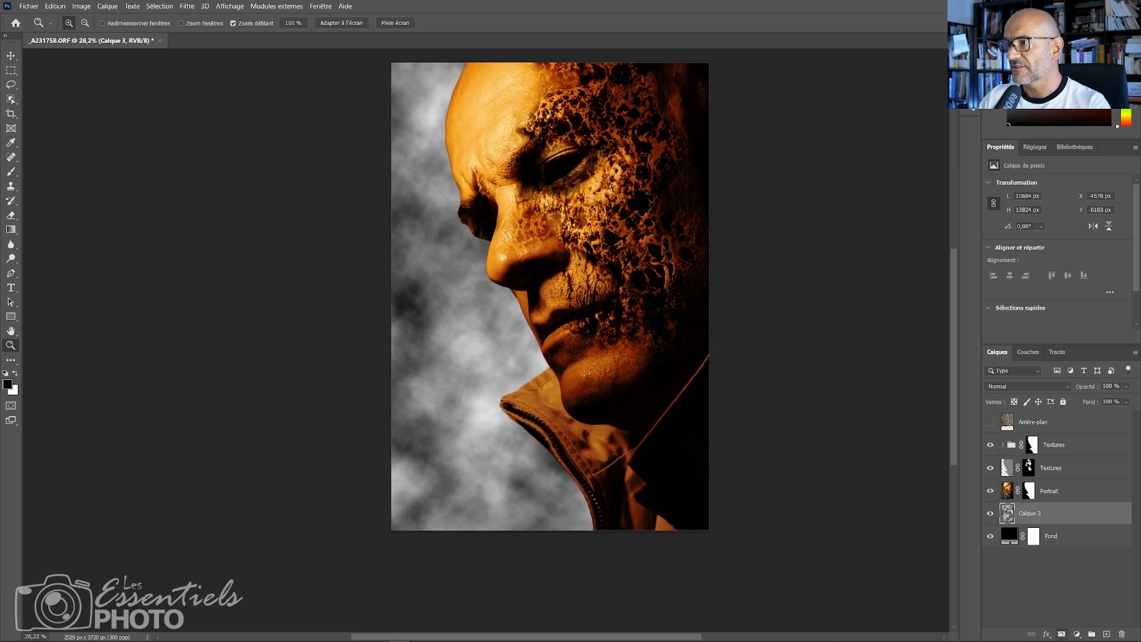
Add a layer mask to Calque 3 and paint out the clouds around the forehead with a soft 935 px black brush
{"action": "left_click", "coordinate": [1062, 634]}
{"action": "key", "text": "b"}
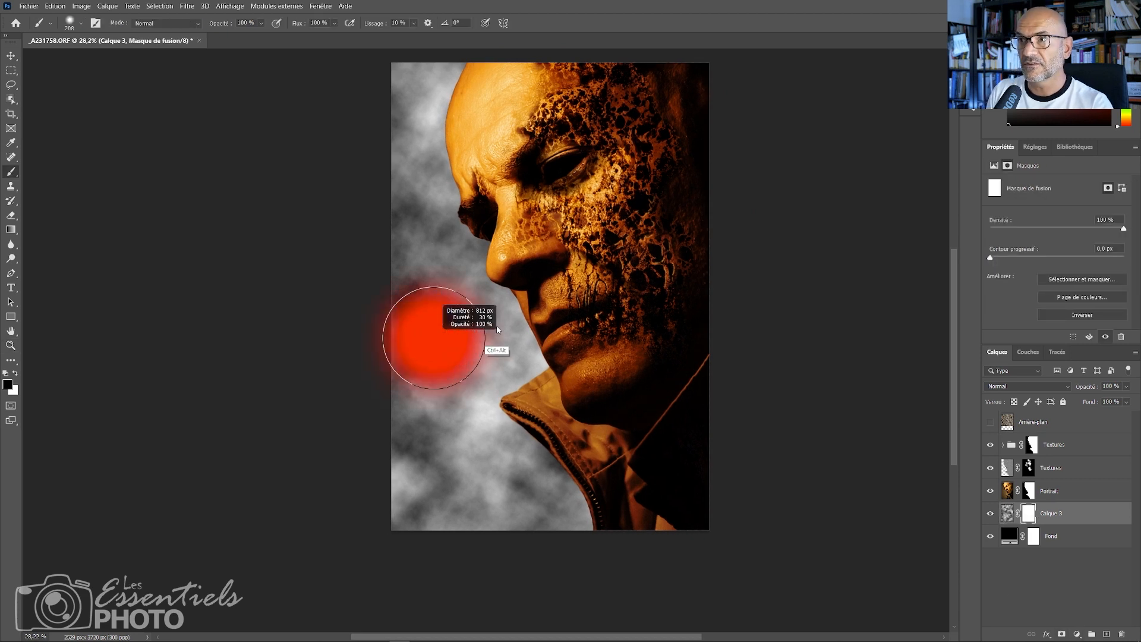
{"action": "mouse_move", "coordinate": [377, 330]}
{"action": "left_mouse_down"}
{"action": "mouse_move", "coordinate": [370, 364]}
{"action": "mouse_move", "coordinate": [383, 458]}
{"action": "mouse_move", "coordinate": [404, 319]}
{"action": "mouse_move", "coordinate": [431, 243]}
{"action": "mouse_move", "coordinate": [463, 261]}
{"action": "mouse_move", "coordinate": [395, 178]}
{"action": "mouse_move", "coordinate": [425, 119]}
{"action": "mouse_move", "coordinate": [400, 229]}
{"action": "mouse_move", "coordinate": [457, 204]}
{"action": "mouse_move", "coordinate": [383, 286]}
{"action": "mouse_move", "coordinate": [357, 466]}
{"action": "mouse_move", "coordinate": [386, 536]}
{"action": "left_mouse_up"}
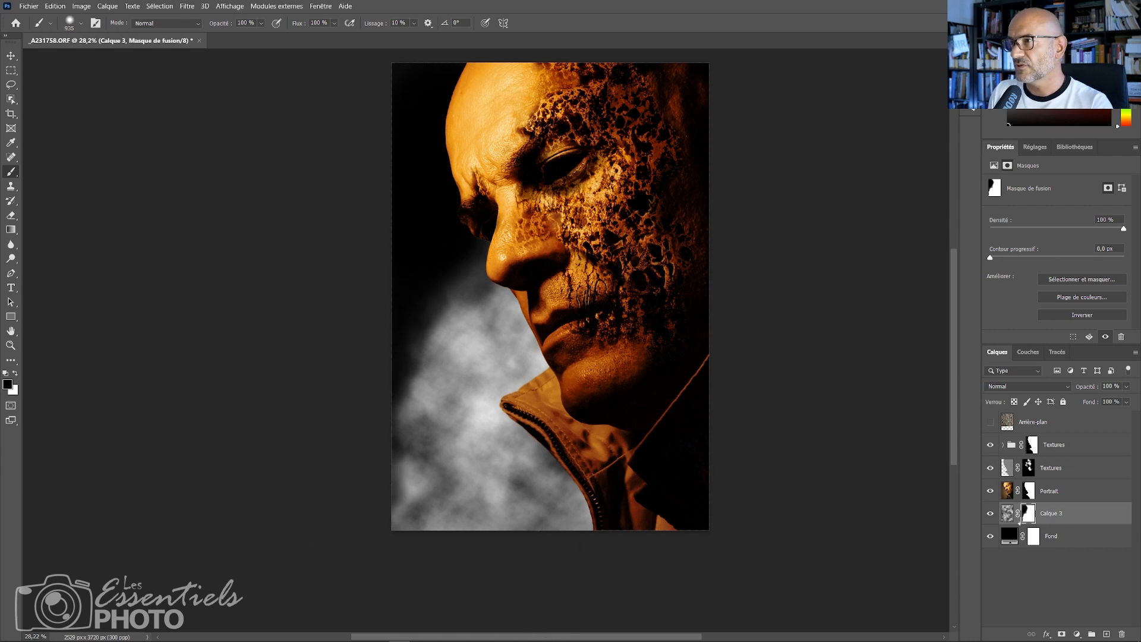
Unlink Calque 3's mask and shift only the clouds down and to the right, to about X -4363 px and Y -5854 px
{"action": "left_click", "coordinate": [1014, 516]}
{"action": "key", "text": "v"}
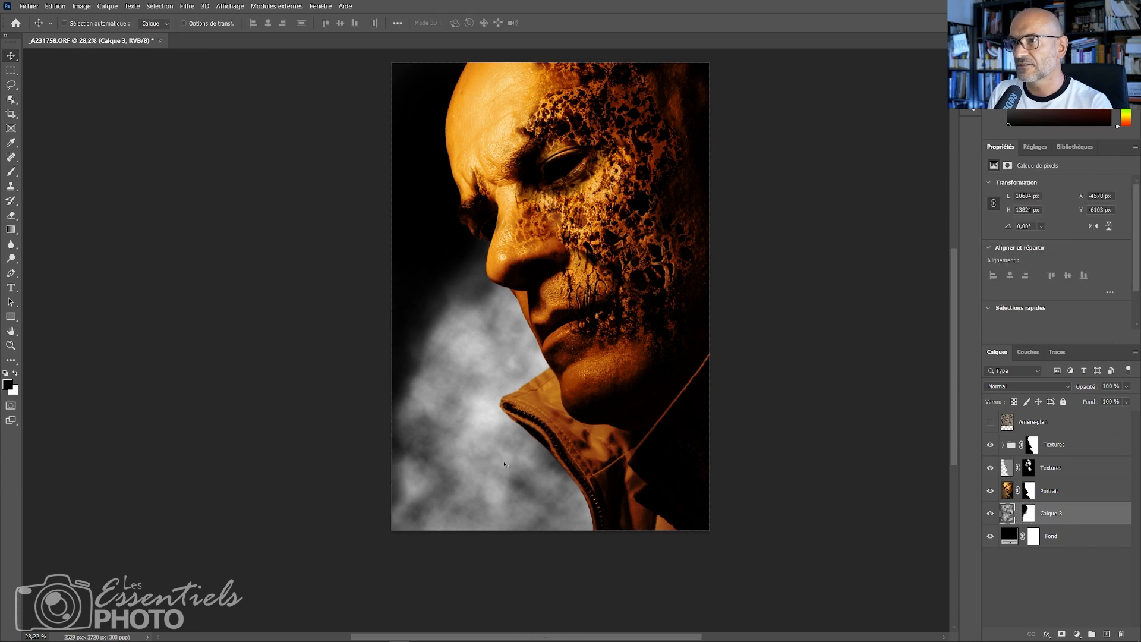
{"action": "left_click_drag", "start_coordinate": [490, 455], "coordinate": [529, 497]}
{"action": "left_click", "coordinate": [1028, 513]}
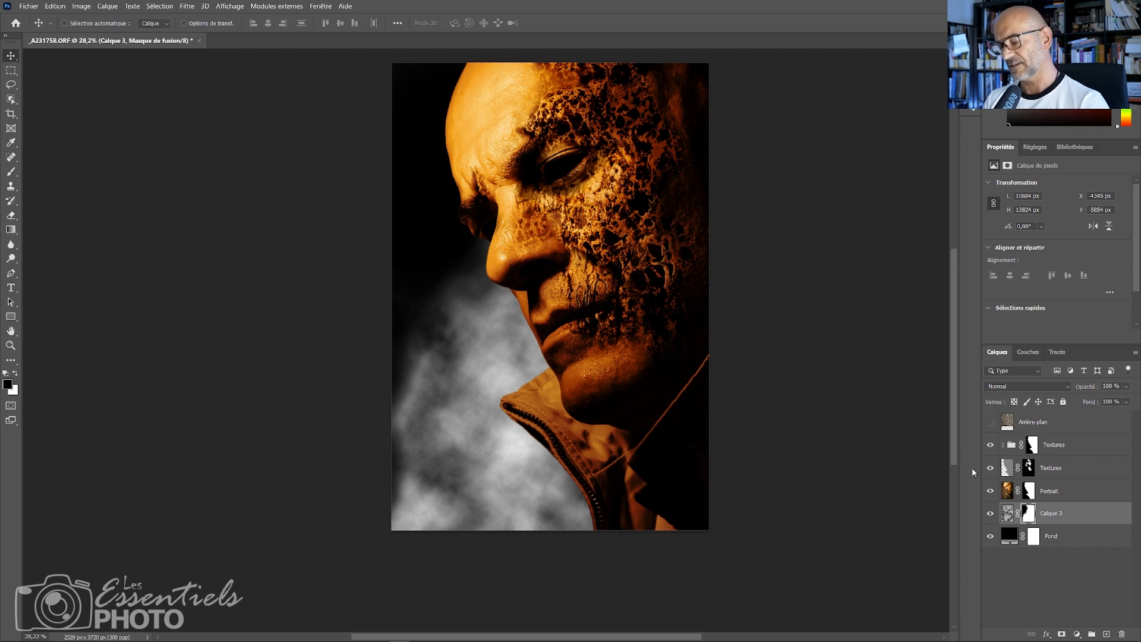
{"action": "left_click", "coordinate": [1018, 513]}
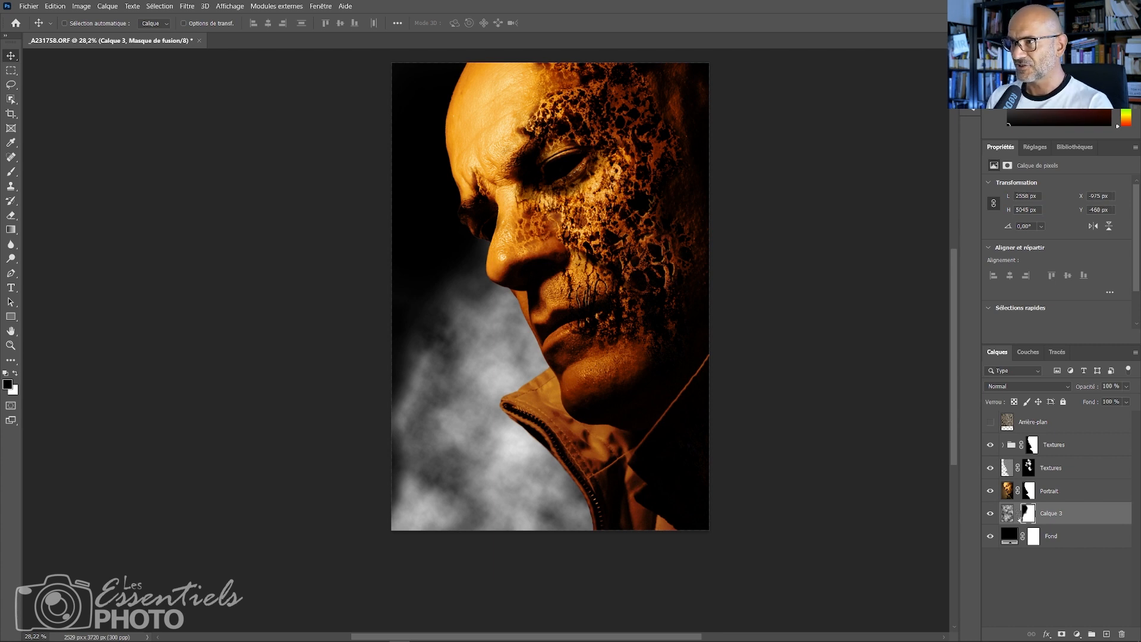
{"action": "left_click", "coordinate": [1008, 513]}
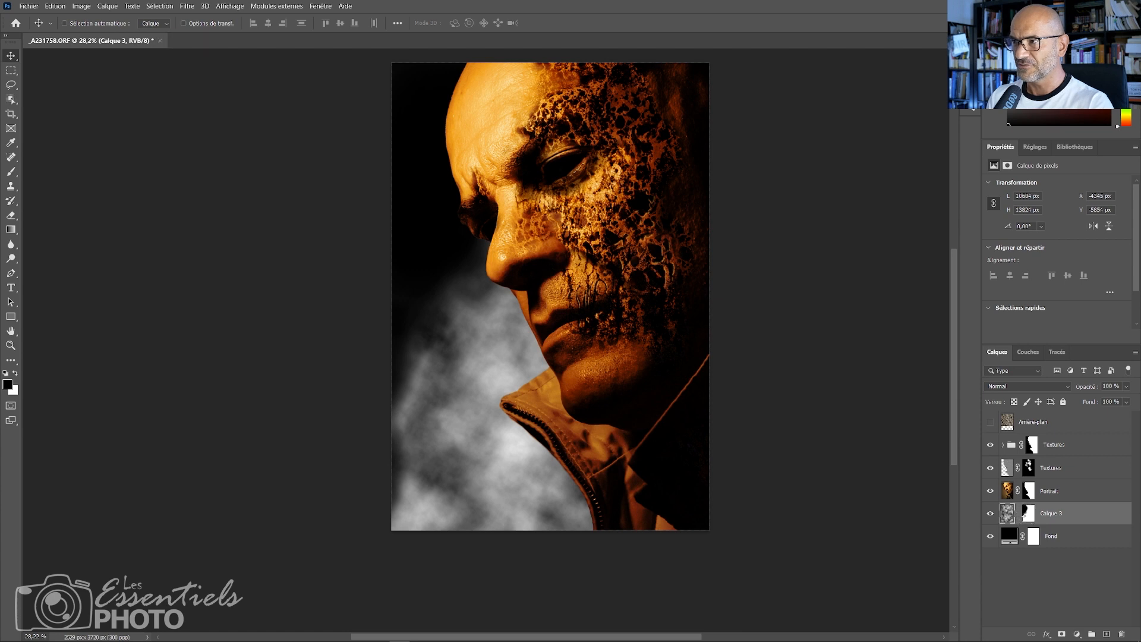
{"action": "left_click", "coordinate": [1028, 515]}
{"action": "left_click", "coordinate": [1008, 514]}
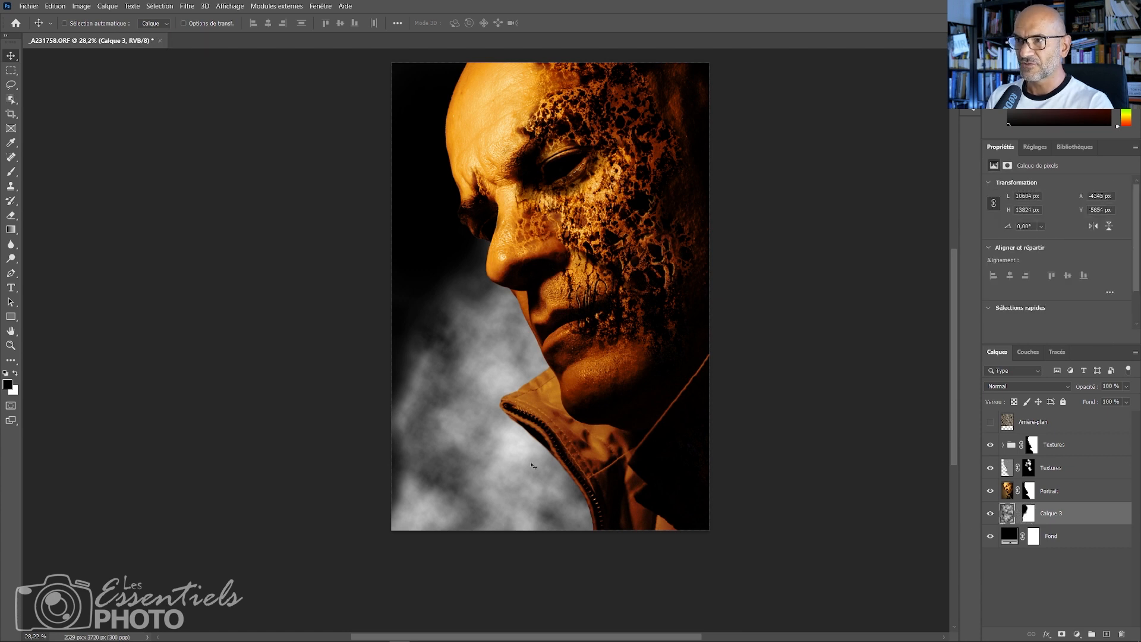
{"action": "left_click_drag", "start_coordinate": [533, 465], "coordinate": [519, 486]}
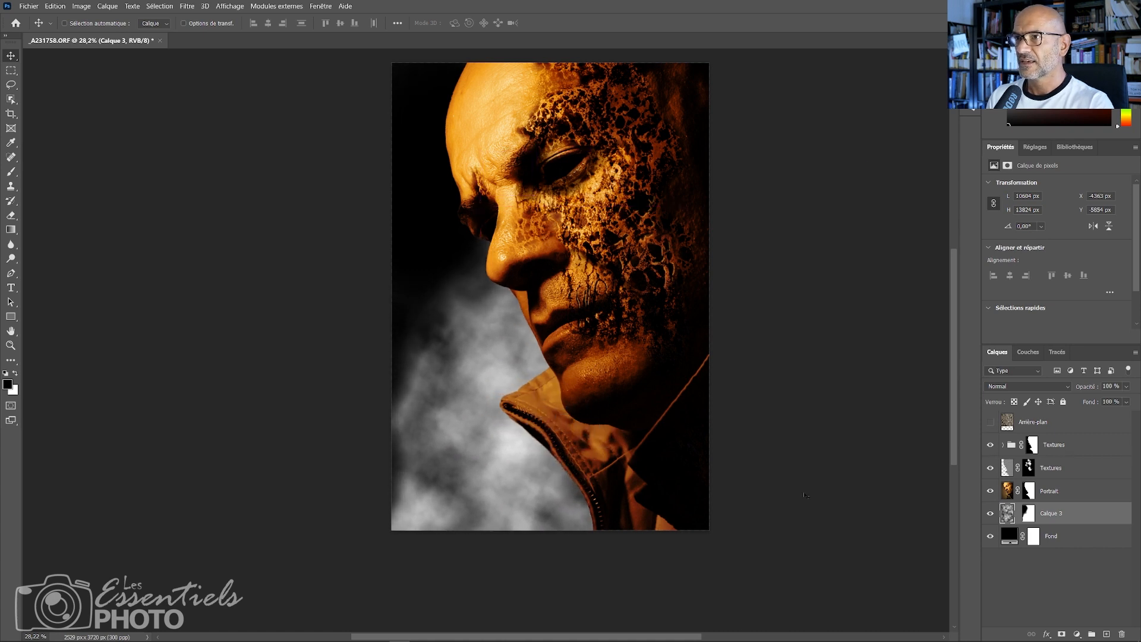
Paint black on Calque 3's mask to hide more clouds along the image's left edge and in a patch near the collar
{"action": "left_click", "coordinate": [1028, 514]}
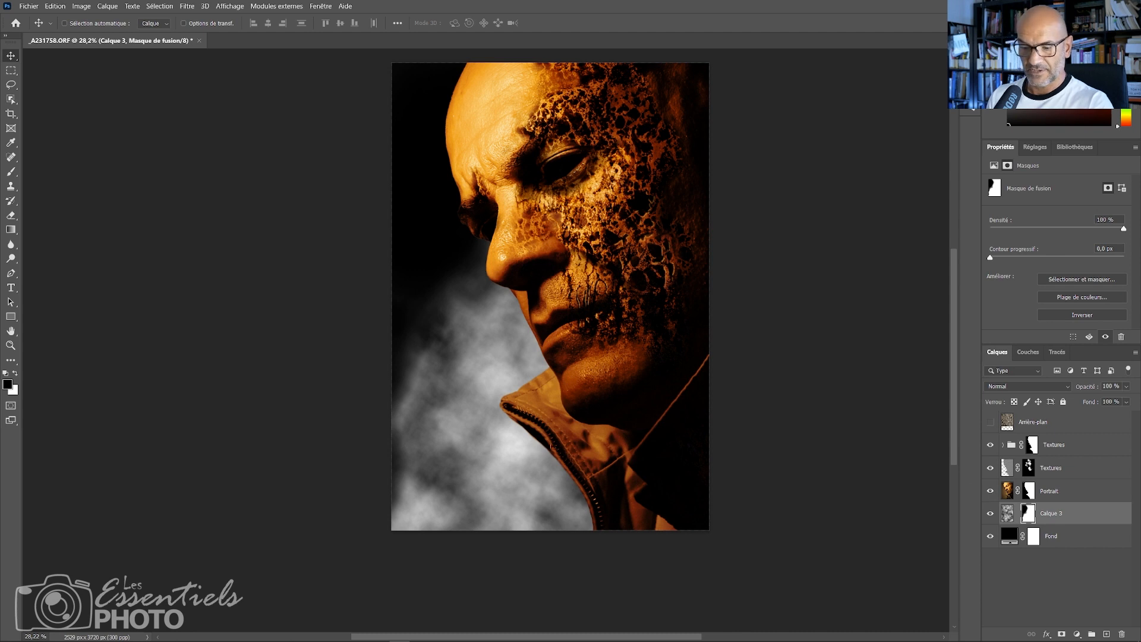
{"action": "key", "text": "b"}
{"action": "left_click_drag", "start_coordinate": [404, 330], "coordinate": [390, 393]}
{"action": "mouse_move", "coordinate": [419, 351]}
{"action": "left_mouse_down"}
{"action": "mouse_move", "coordinate": [387, 405]}
{"action": "mouse_move", "coordinate": [393, 454]}
{"action": "mouse_move", "coordinate": [383, 461]}
{"action": "mouse_move", "coordinate": [416, 465]}
{"action": "mouse_move", "coordinate": [399, 427]}
{"action": "mouse_move", "coordinate": [404, 280]}
{"action": "mouse_move", "coordinate": [457, 253]}
{"action": "left_mouse_up"}
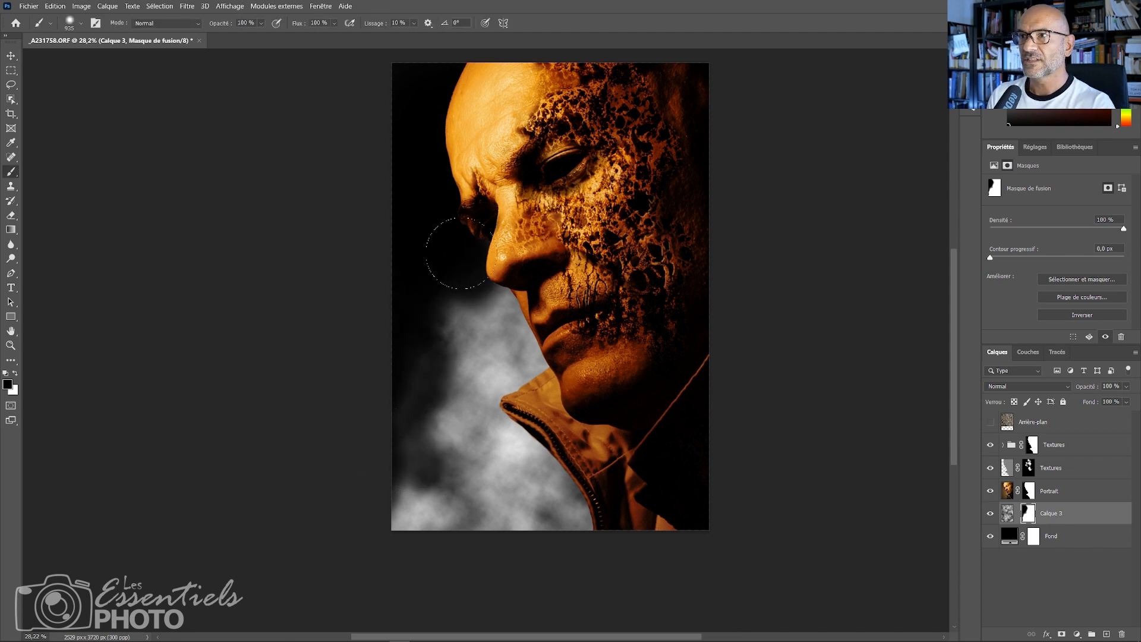
{"action": "left_click_drag", "start_coordinate": [402, 428], "coordinate": [452, 470]}
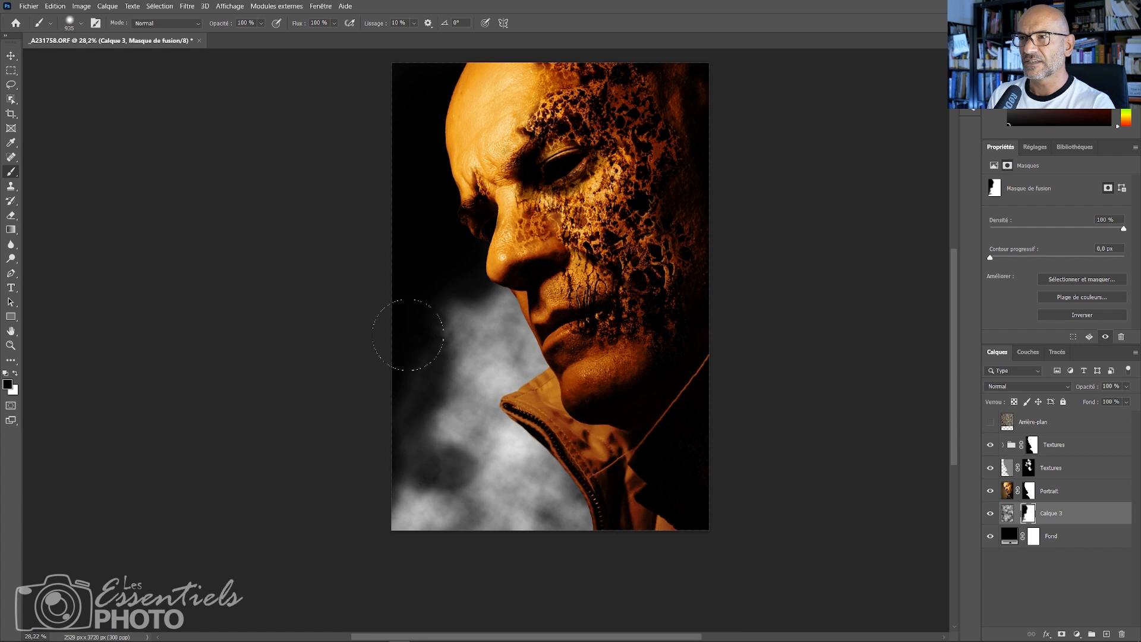
Bring back clouds beneath the nose with white on Calque 3's mask, and darken the left fringe again with black
{"action": "key", "text": "x"}
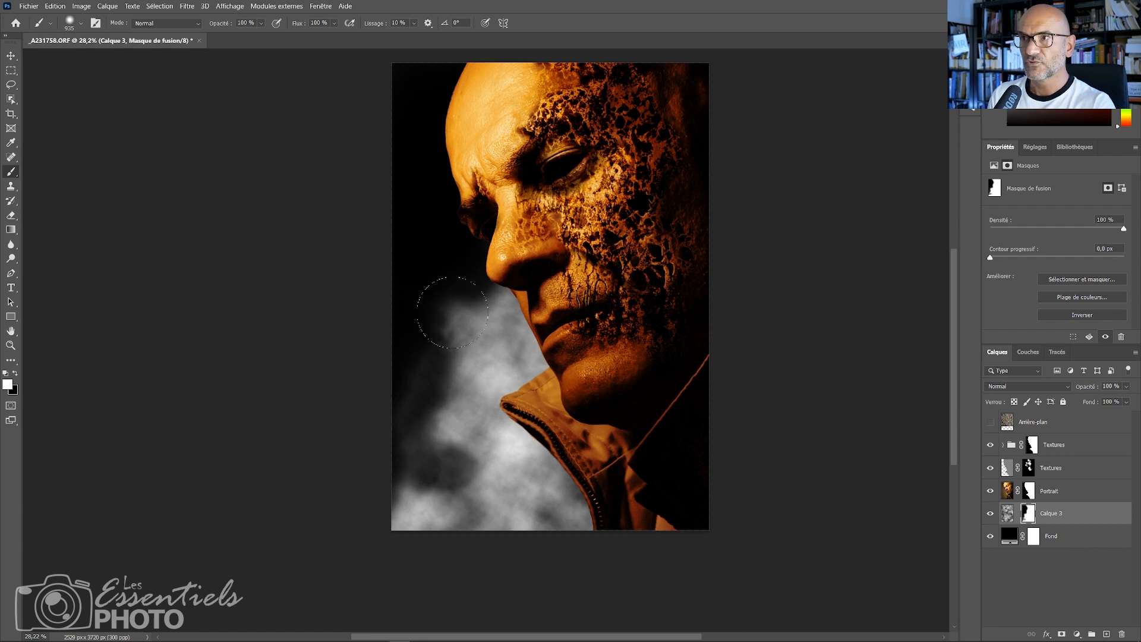
{"action": "left_click_drag", "start_coordinate": [452, 307], "coordinate": [507, 266]}
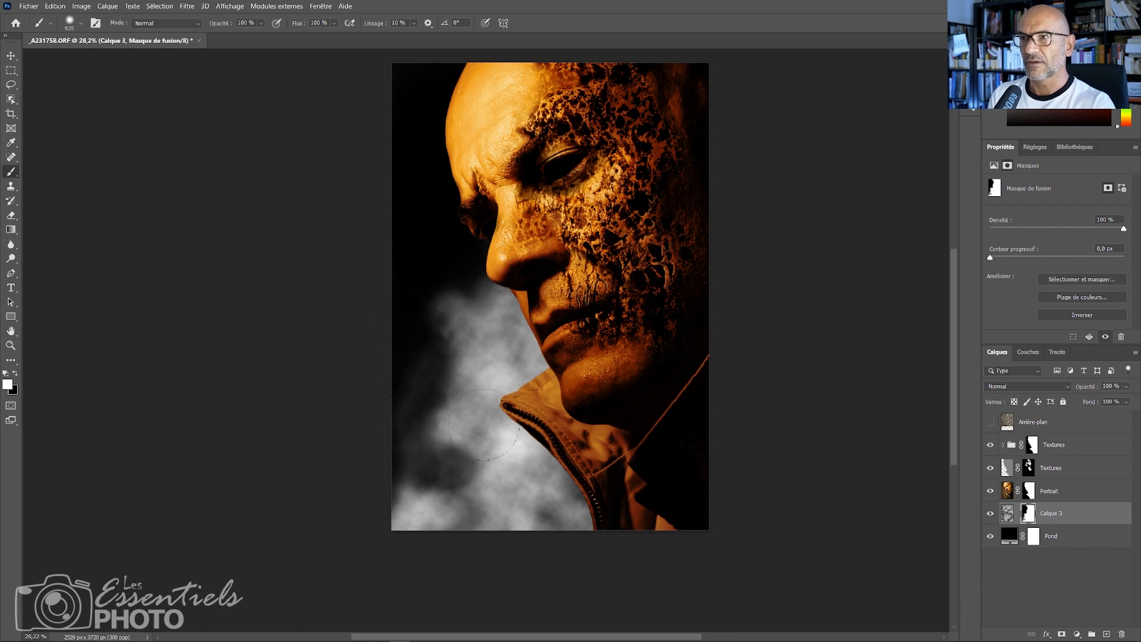
{"action": "key", "text": "x"}
{"action": "mouse_move", "coordinate": [408, 395]}
{"action": "left_mouse_down"}
{"action": "mouse_move", "coordinate": [410, 422]}
{"action": "mouse_move", "coordinate": [391, 378]}
{"action": "left_mouse_up"}
{"action": "left_click_drag", "start_coordinate": [427, 289], "coordinate": [463, 307]}
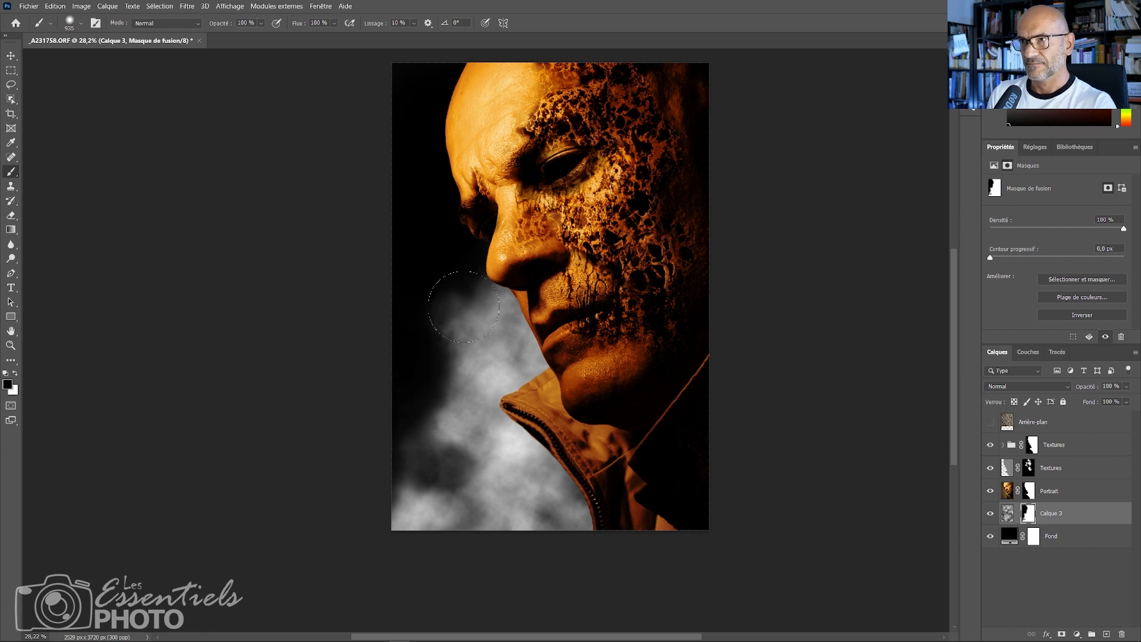
Compare the portrait with the masked clouds of Calque 3 hidden and shown
{"action": "left_click", "coordinate": [1008, 514]}
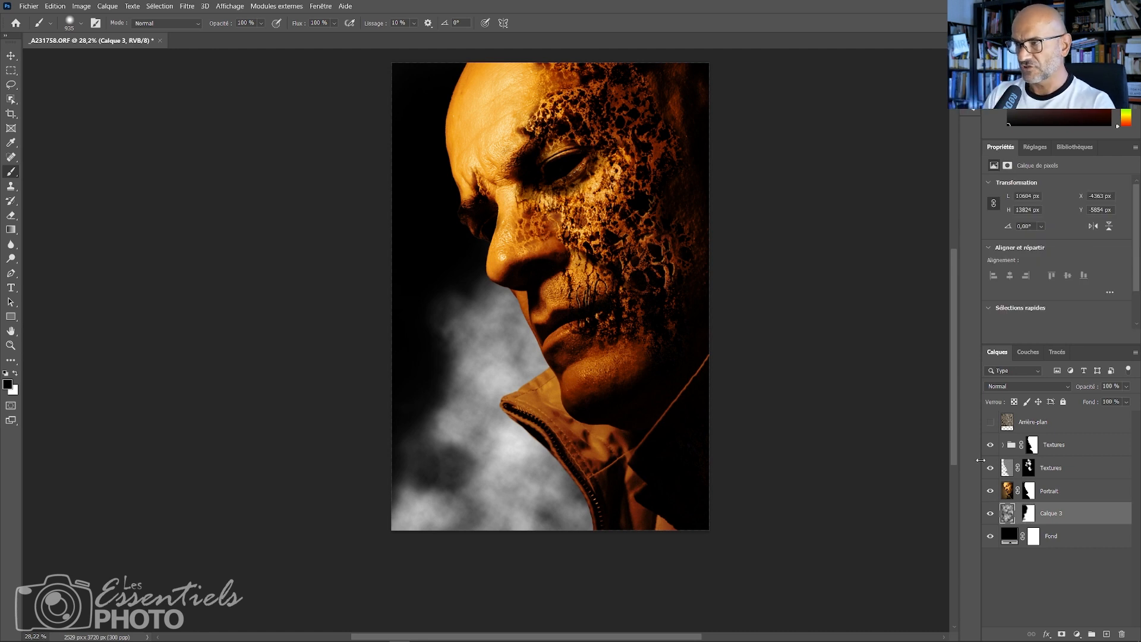
{"action": "left_click", "coordinate": [991, 513]}
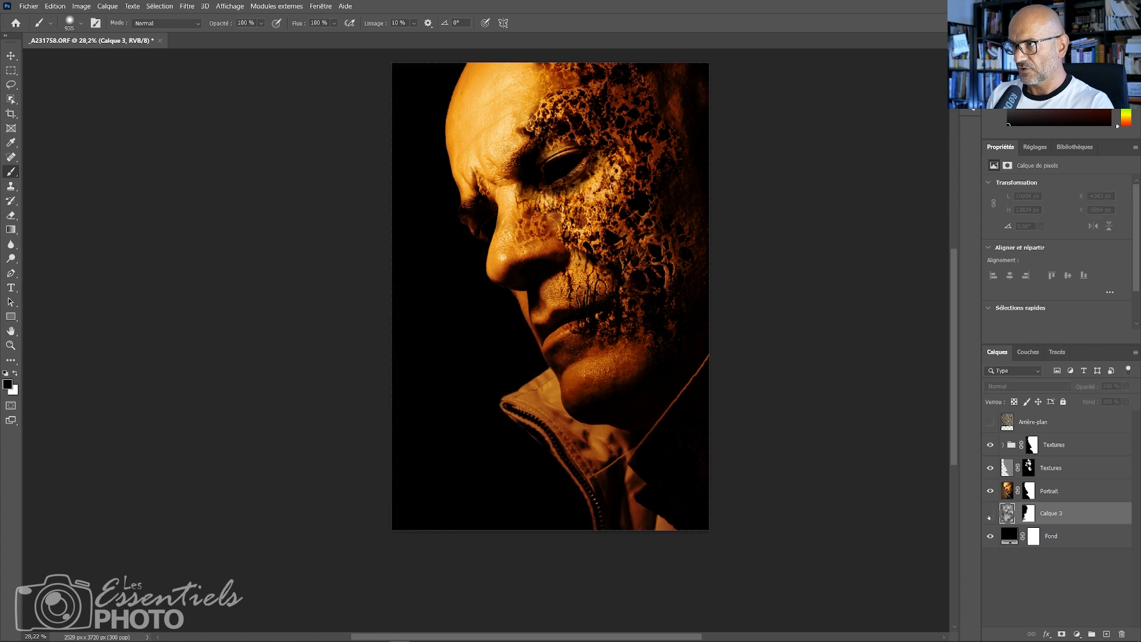
{"action": "left_click", "coordinate": [991, 513]}
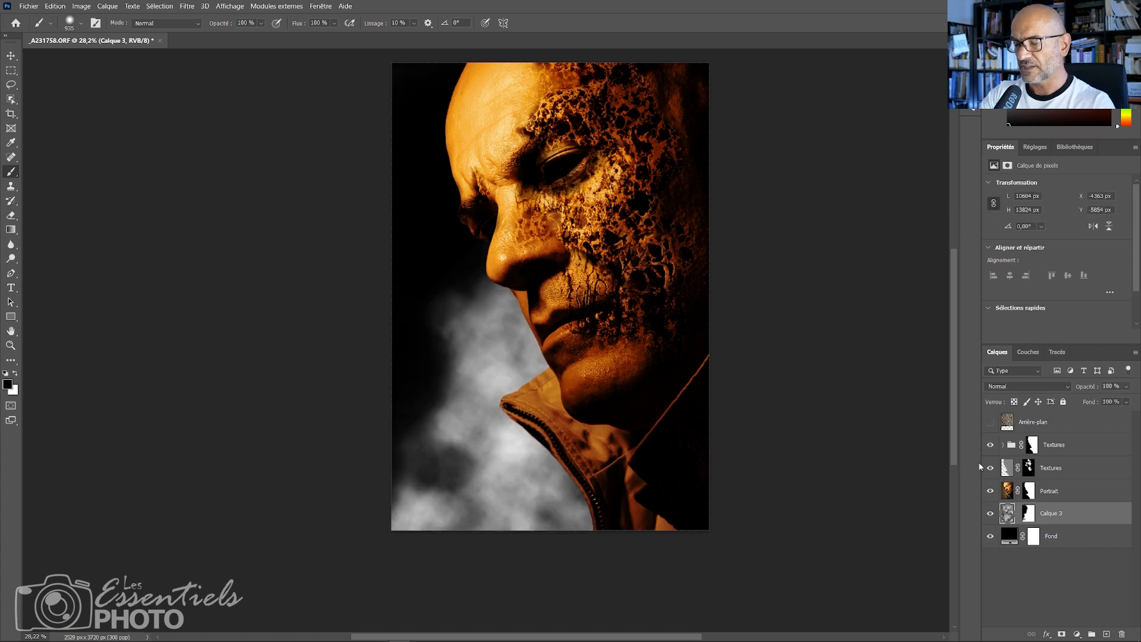
Apply a Levels correction to the clouds of Calque 3 with input values 35, 0,65 and 236
{"action": "key", "text": "ctrl+l"}
{"action": "left_click_drag", "start_coordinate": [651, 153], "coordinate": [871, 166]}
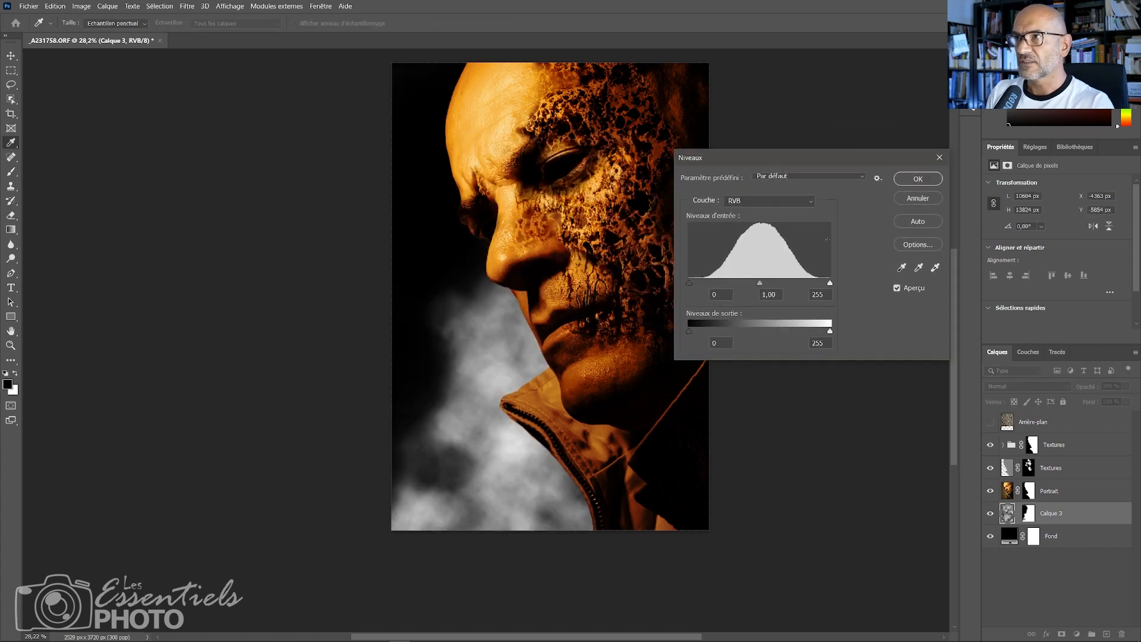
{"action": "left_click_drag", "start_coordinate": [761, 285], "coordinate": [821, 286]}
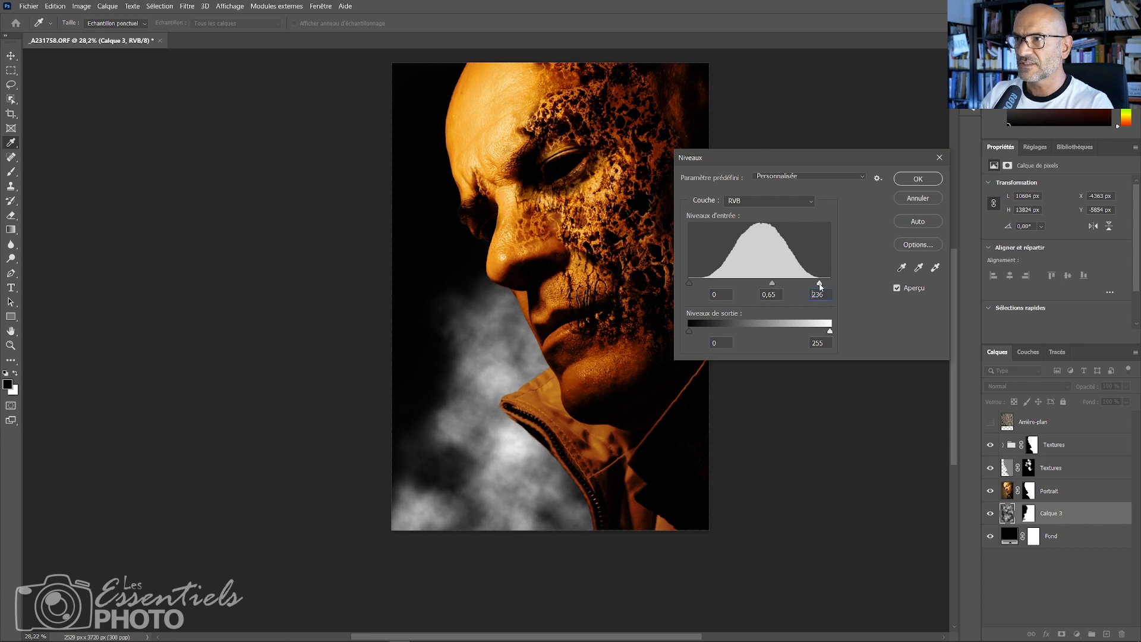
{"action": "left_click_drag", "start_coordinate": [690, 284], "coordinate": [711, 287]}
{"action": "left_click", "coordinate": [918, 181]}
{"action": "key", "text": "b"}
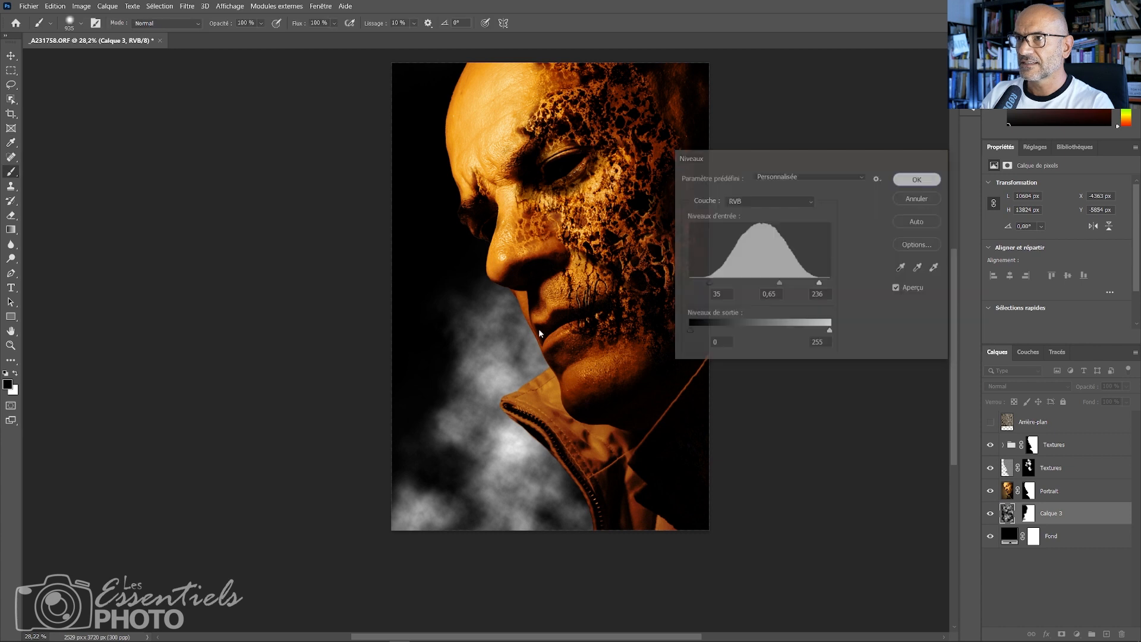
Copy the gradient map from the Textures group to just above Calque 3, leaving the group collapsed
{"action": "left_click", "coordinate": [1004, 445]}
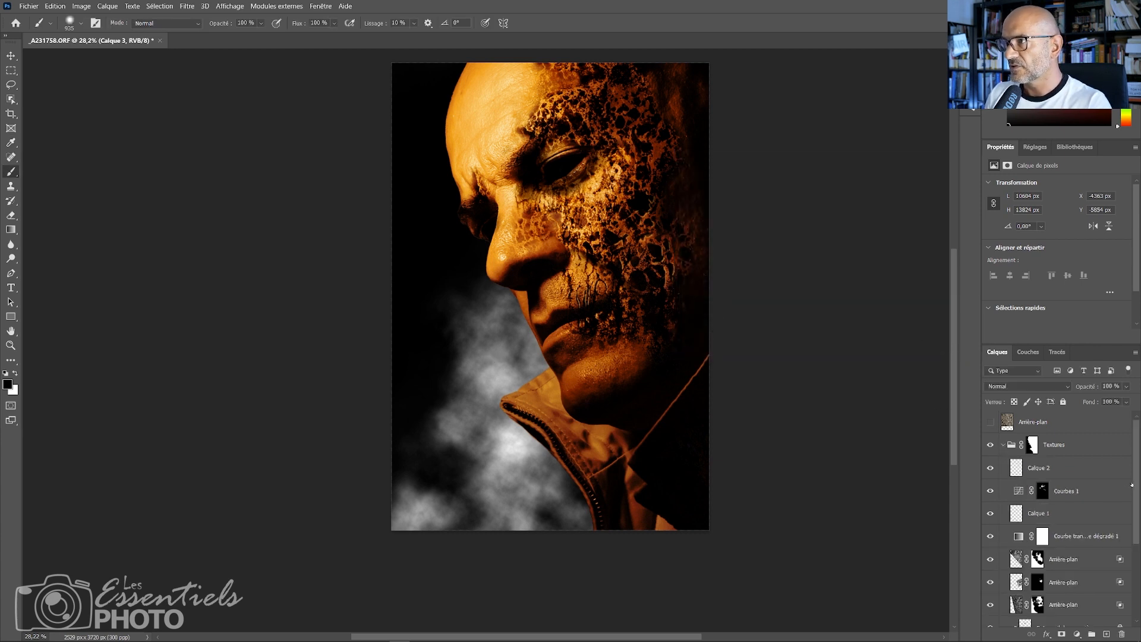
{"action": "left_click_drag", "start_coordinate": [1132, 485], "coordinate": [1133, 544]}
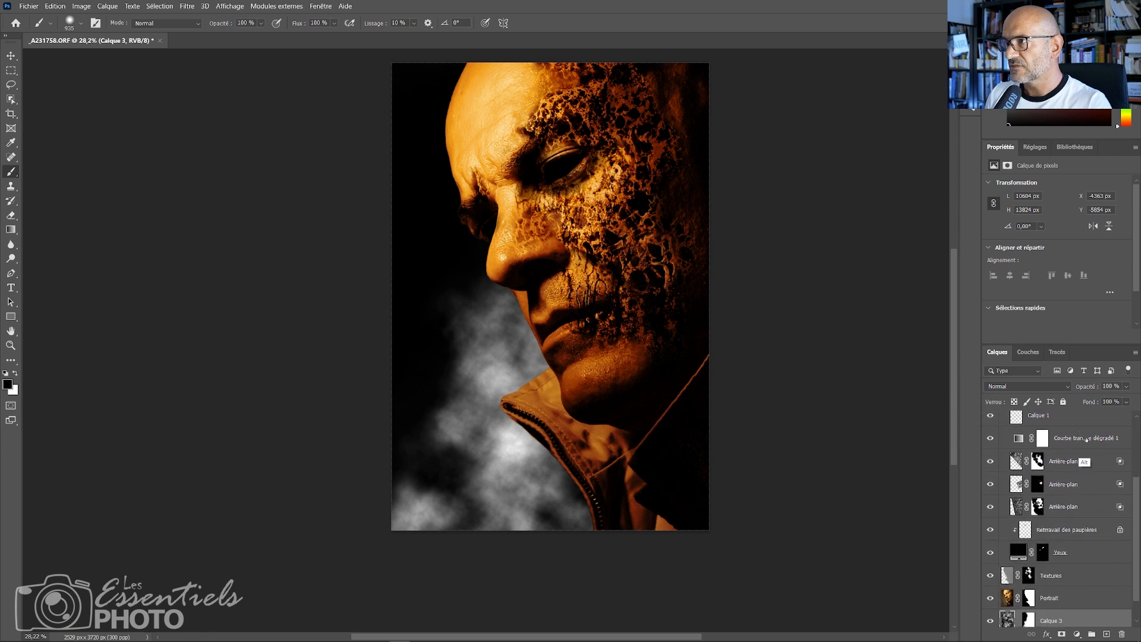
{"action": "left_click_drag", "start_coordinate": [1087, 440], "coordinate": [1060, 609]}
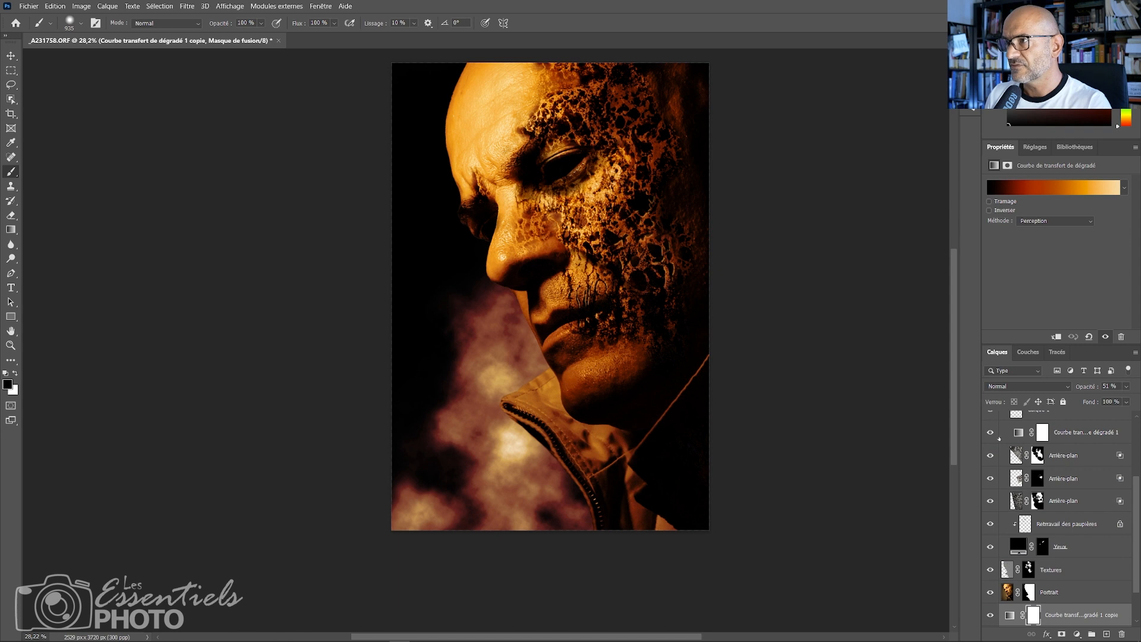
{"action": "left_click_drag", "start_coordinate": [1135, 507], "coordinate": [1136, 452]}
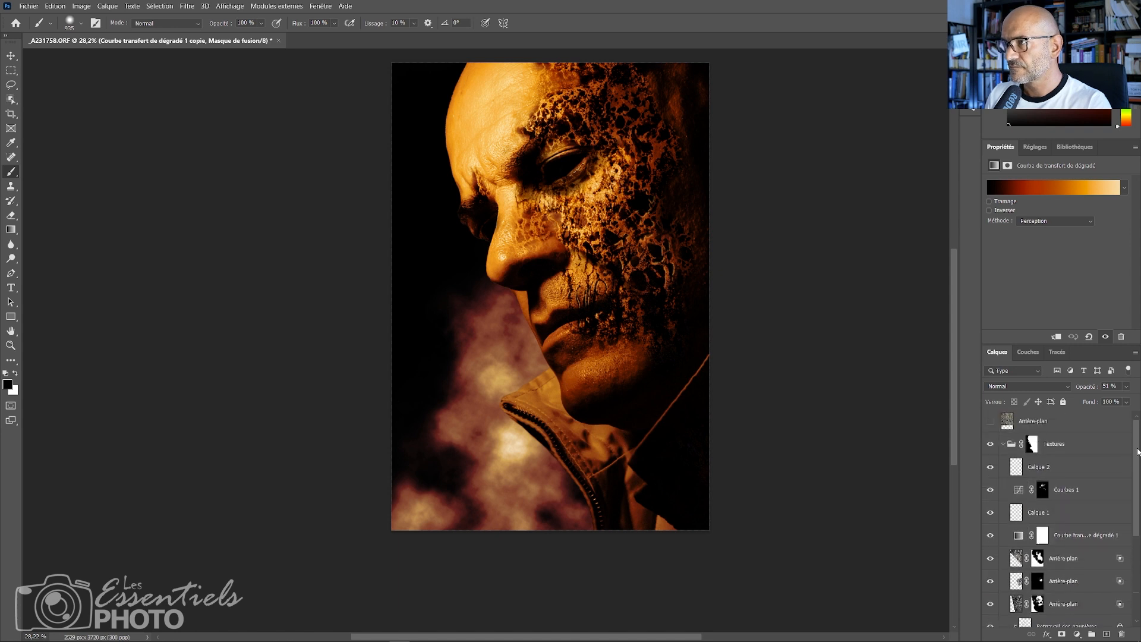
{"action": "left_click", "coordinate": [1004, 445]}
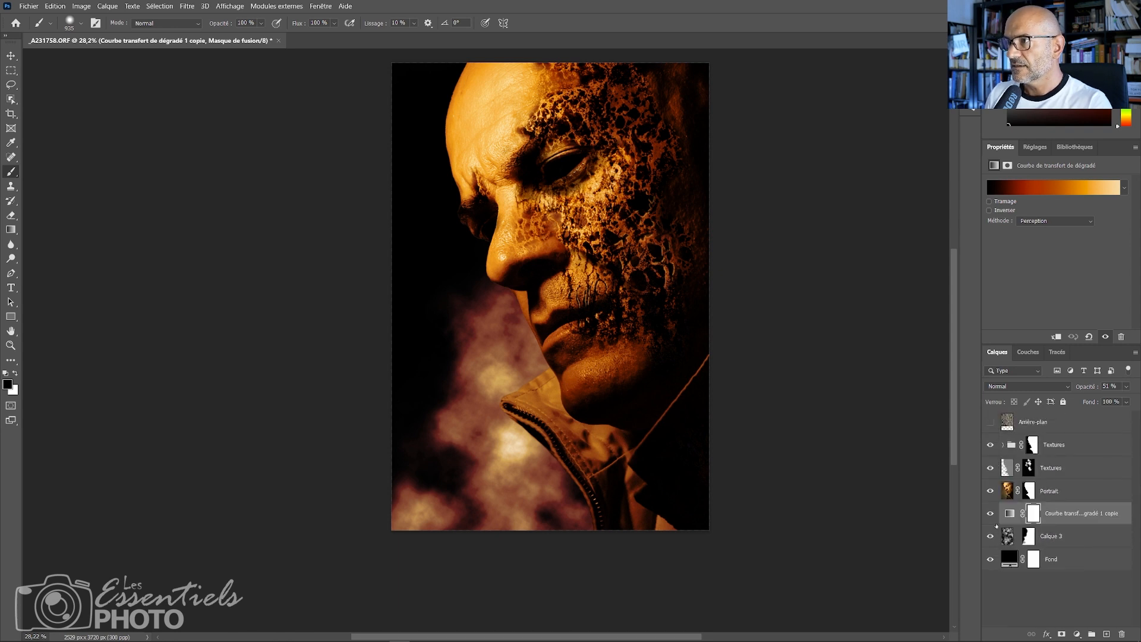
Set the copied gradient map's opacity to 79% and compare the clouds with and without it
{"action": "left_click", "coordinate": [990, 513]}
{"action": "left_click", "coordinate": [991, 514]}
{"action": "left_click", "coordinate": [1126, 386]}
{"action": "left_click_drag", "start_coordinate": [1106, 399], "coordinate": [1133, 399]}
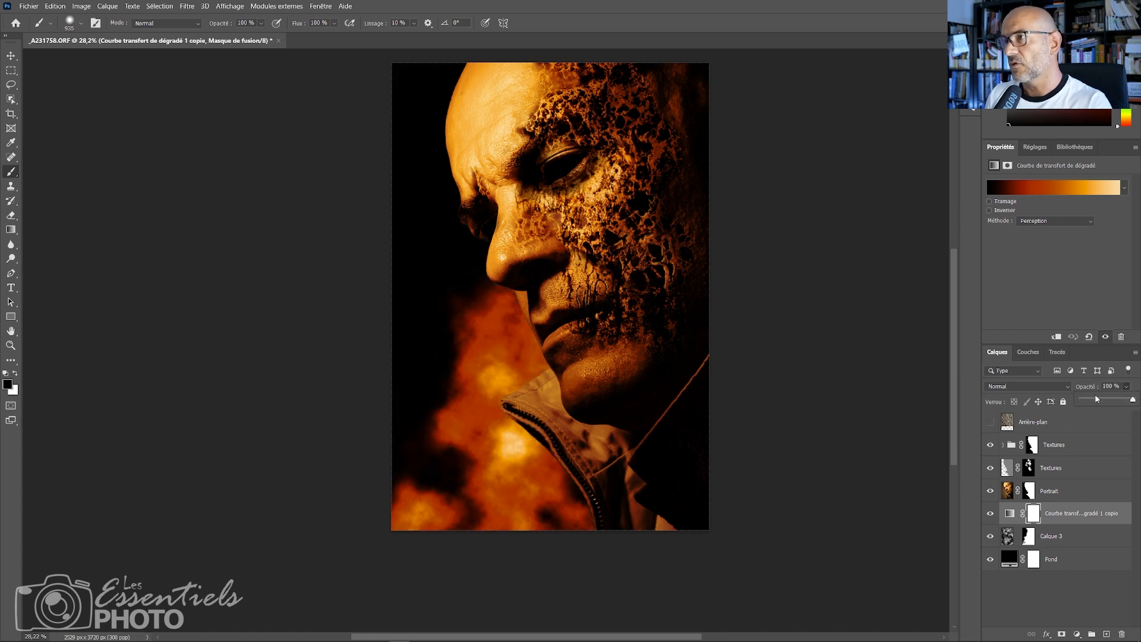
{"action": "mouse_move", "coordinate": [1125, 399]}
{"action": "left_mouse_down"}
{"action": "mouse_move", "coordinate": [1112, 401]}
{"action": "mouse_move", "coordinate": [1122, 404]}
{"action": "left_mouse_up"}
{"action": "left_click", "coordinate": [991, 513]}
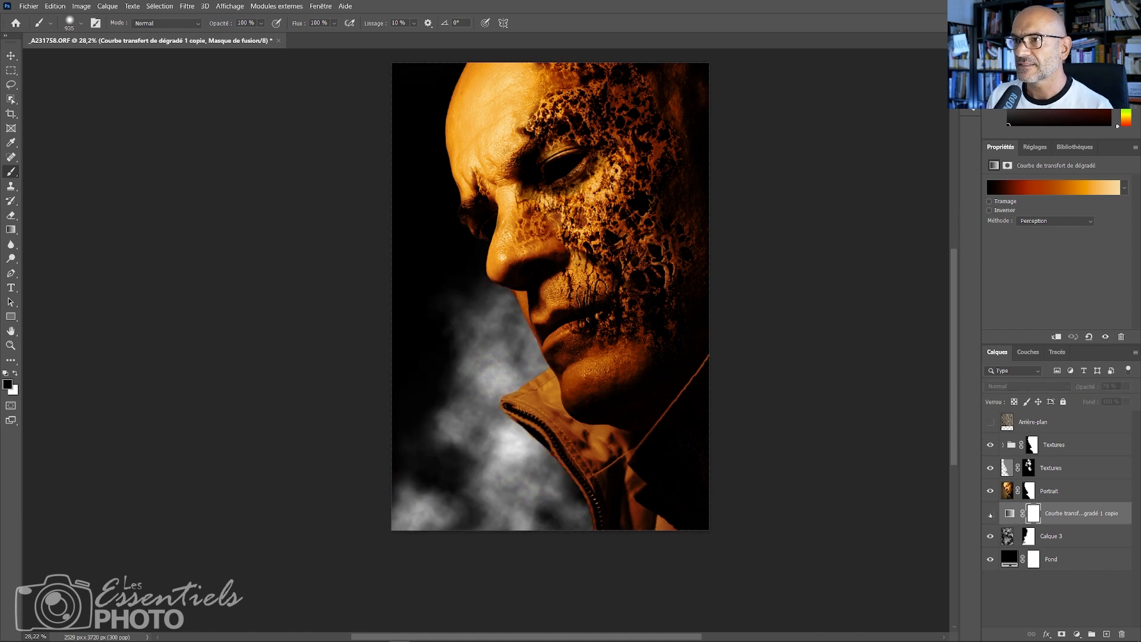
{"action": "left_click", "coordinate": [990, 514]}
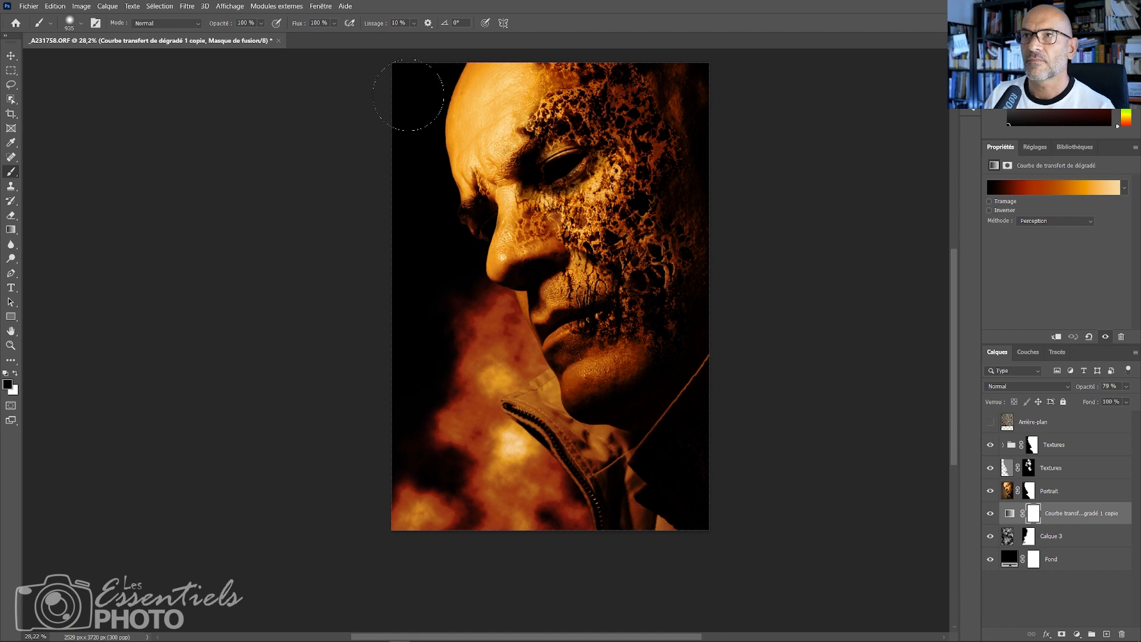
{"action": "left_click", "coordinate": [320, 7]}
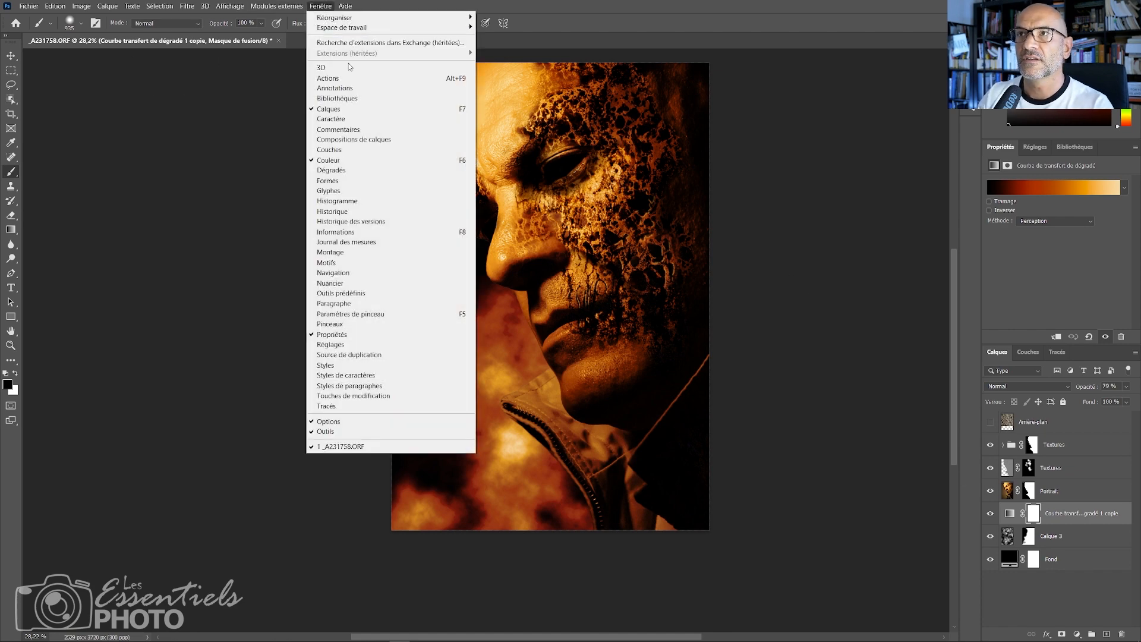
{"action": "mouse_move", "coordinate": [416, 18]}
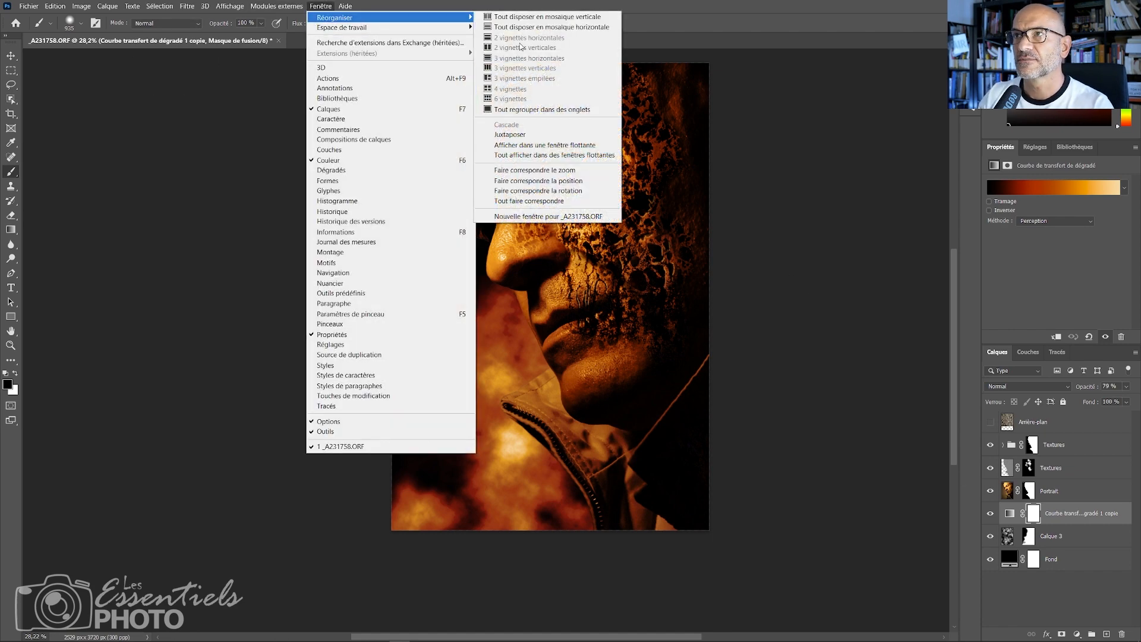
{"action": "left_click", "coordinate": [389, 15]}
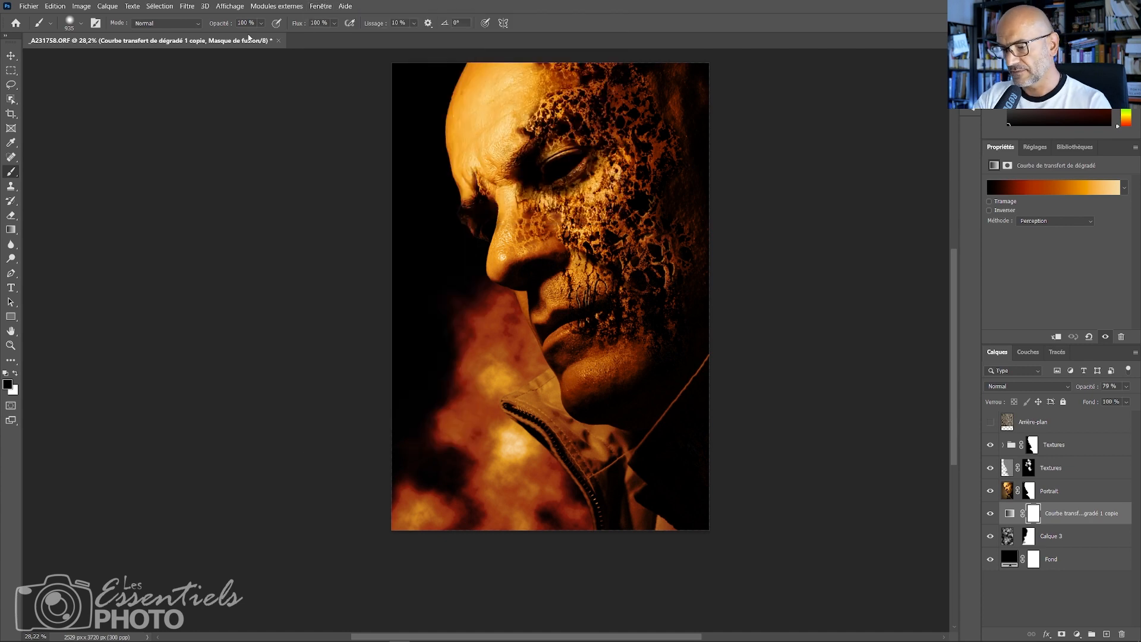
Open the poster s-l1600.jpg from Bridge and arrange it beside the portrait as two vertical windows
{"action": "key", "text": "alt+Tab"}
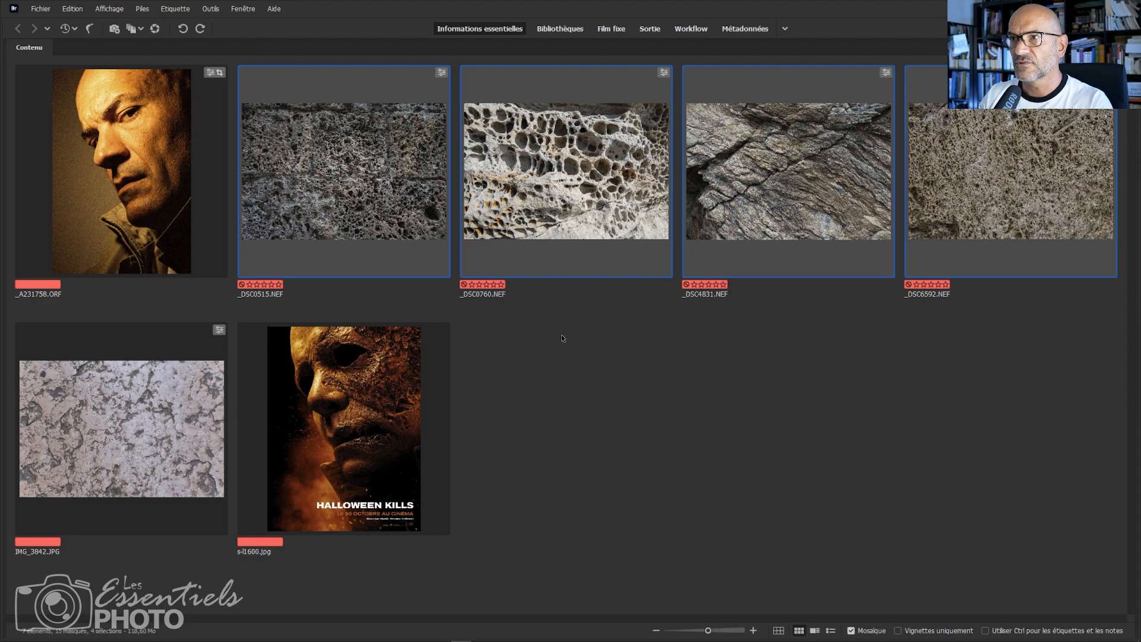
{"action": "left_click", "coordinate": [380, 377]}
{"action": "double_click", "coordinate": [379, 377]}
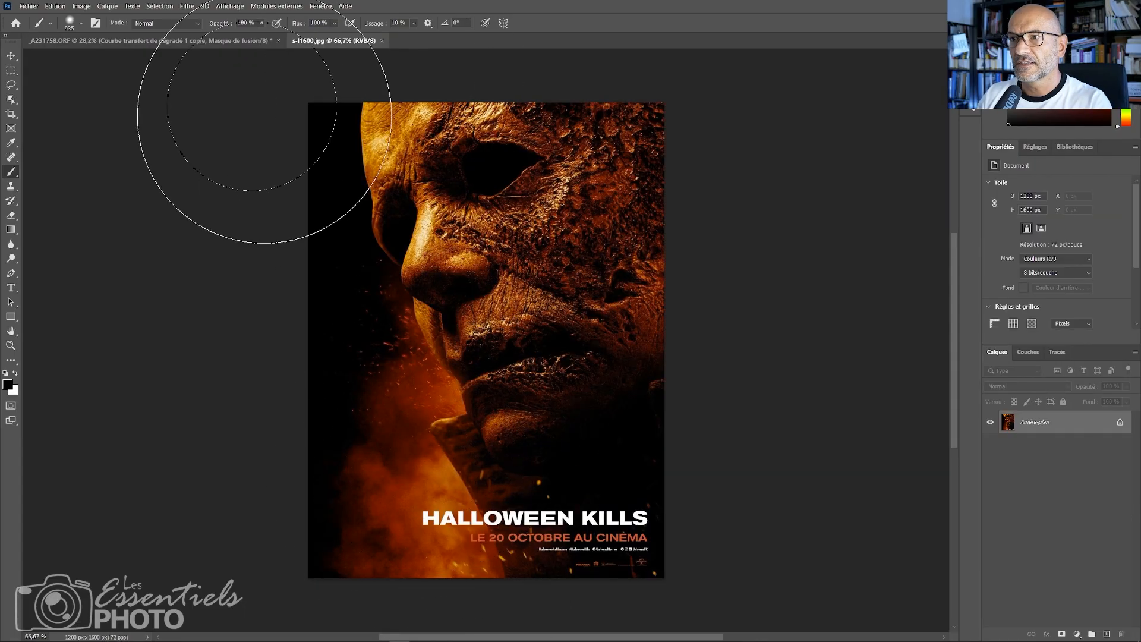
{"action": "left_click", "coordinate": [181, 43]}
{"action": "left_click", "coordinate": [320, 6]}
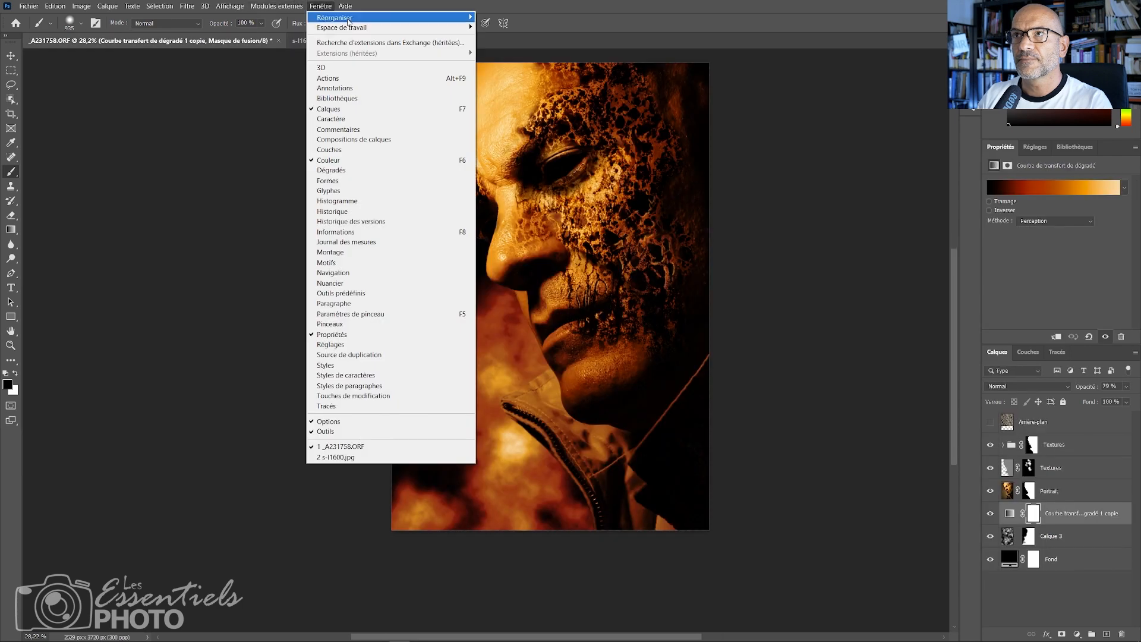
{"action": "mouse_move", "coordinate": [349, 19]}
{"action": "left_click", "coordinate": [544, 48]}
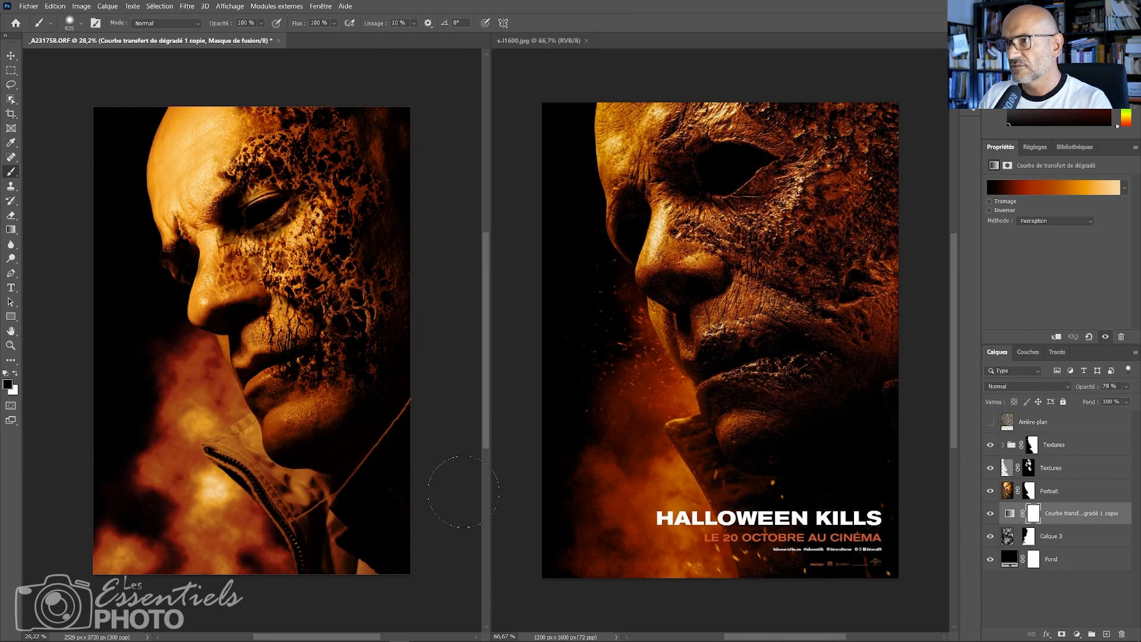
Hide the gradient map copy and retouch Calque 3's mask with white and black near the lower-left clouds, left edge and beneath the nose
{"action": "left_click", "coordinate": [991, 513]}
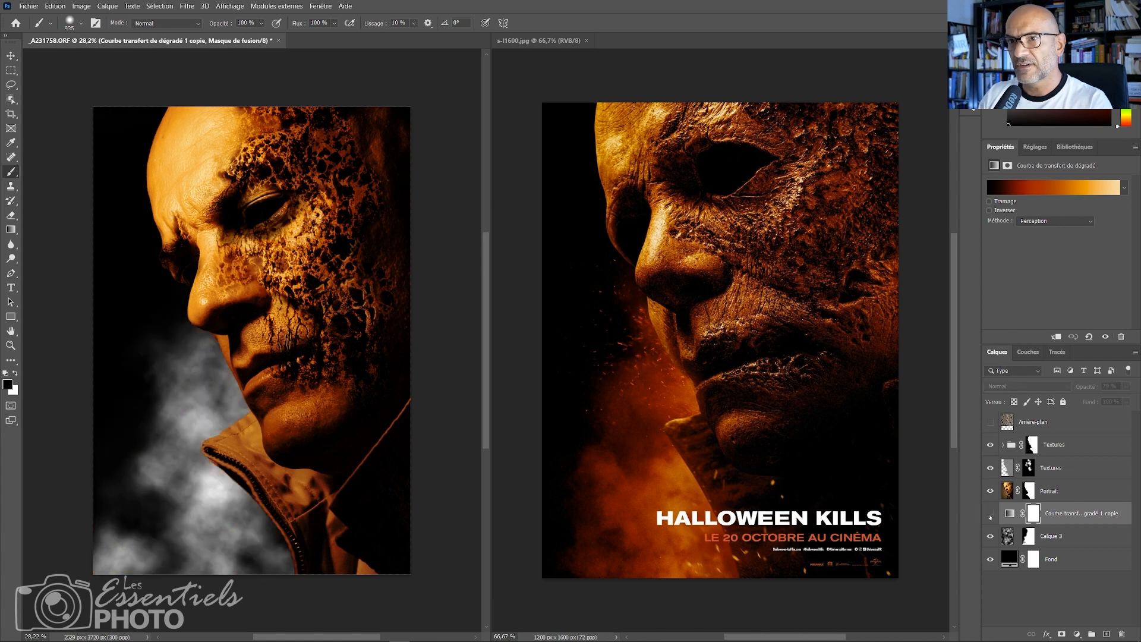
{"action": "left_click", "coordinate": [1043, 537]}
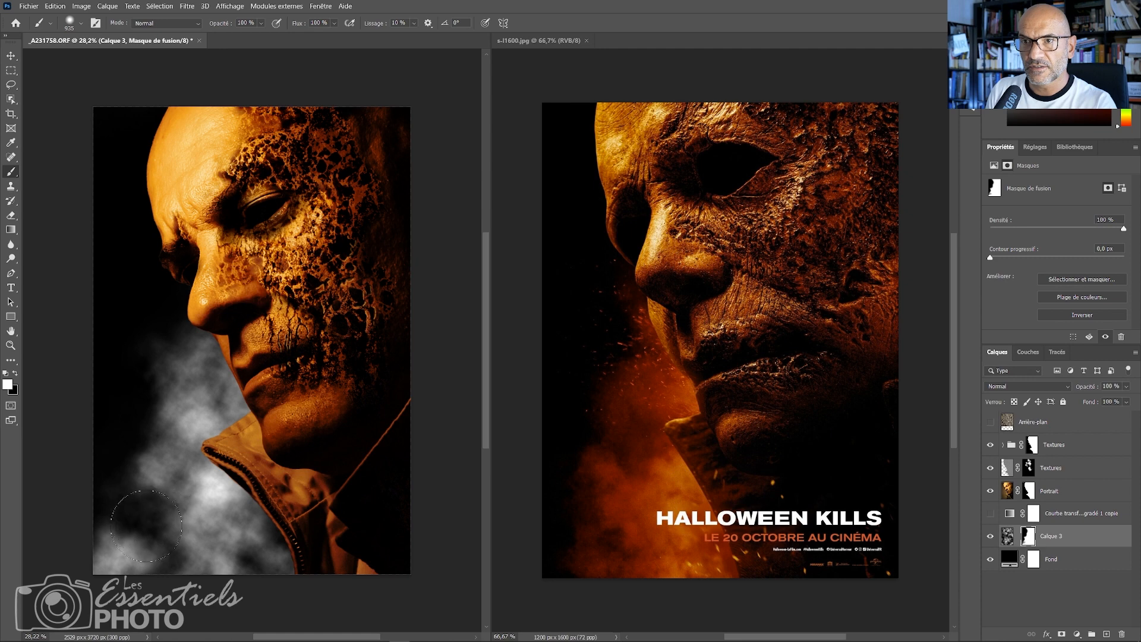
{"action": "left_click", "coordinate": [163, 528]}
{"action": "left_click", "coordinate": [163, 528]}
{"action": "key", "text": "x"}
{"action": "mouse_move", "coordinate": [158, 527]}
{"action": "left_mouse_down"}
{"action": "mouse_move", "coordinate": [125, 469]}
{"action": "mouse_move", "coordinate": [122, 433]}
{"action": "mouse_move", "coordinate": [95, 434]}
{"action": "mouse_move", "coordinate": [104, 416]}
{"action": "left_mouse_up"}
{"action": "key", "text": "x"}
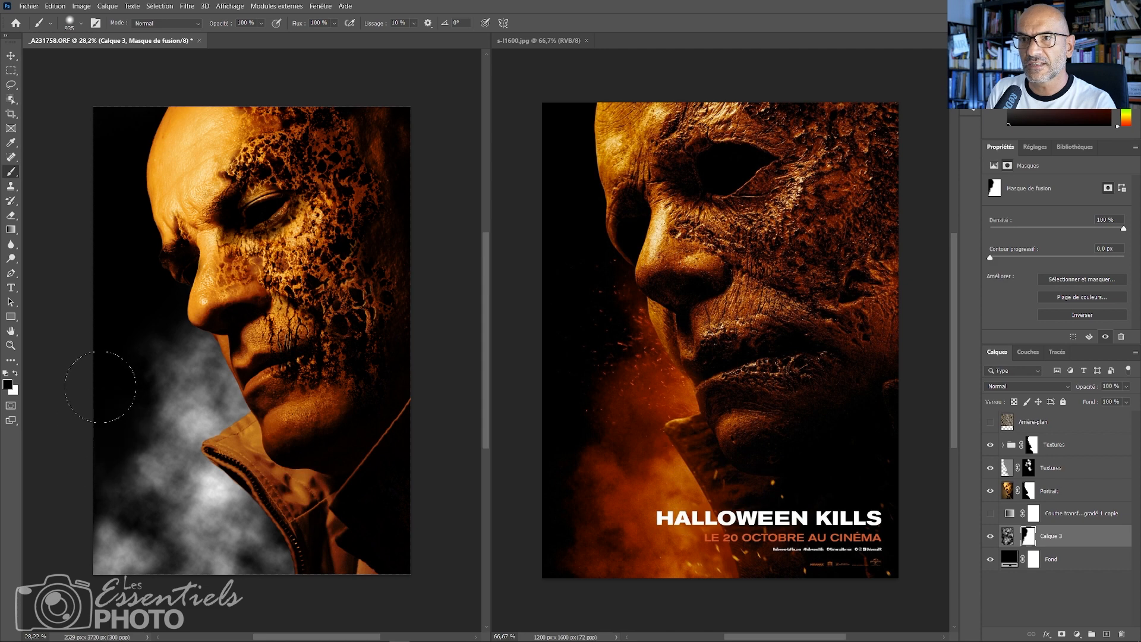
{"action": "mouse_move", "coordinate": [174, 362]}
{"action": "left_mouse_down"}
{"action": "mouse_move", "coordinate": [164, 342]}
{"action": "mouse_move", "coordinate": [191, 348]}
{"action": "left_mouse_up"}
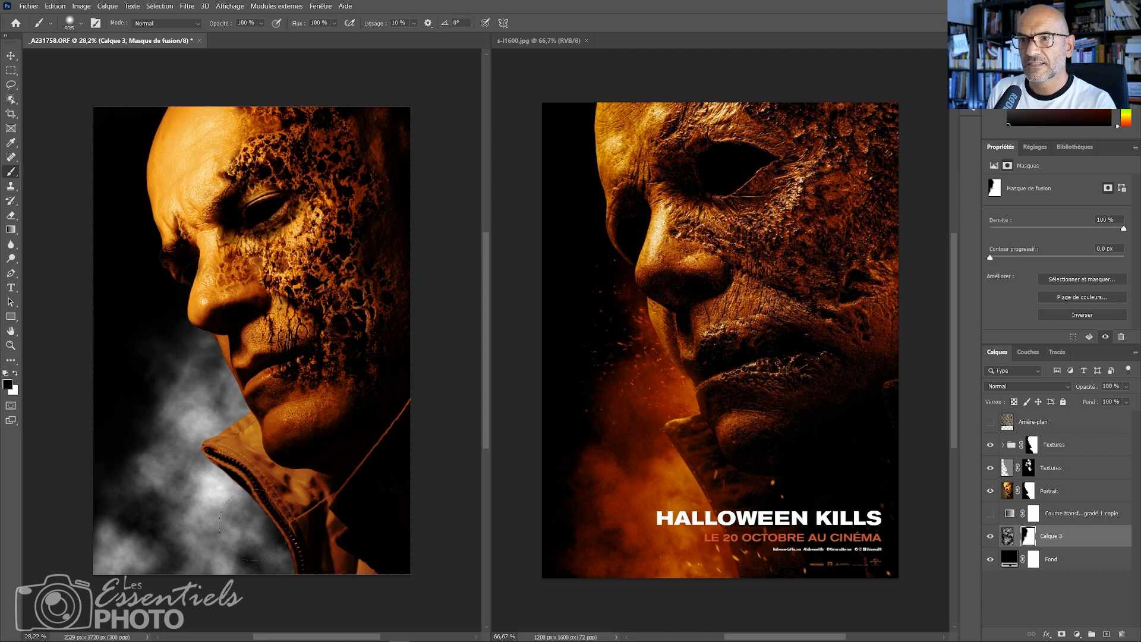
{"action": "key", "text": "x"}
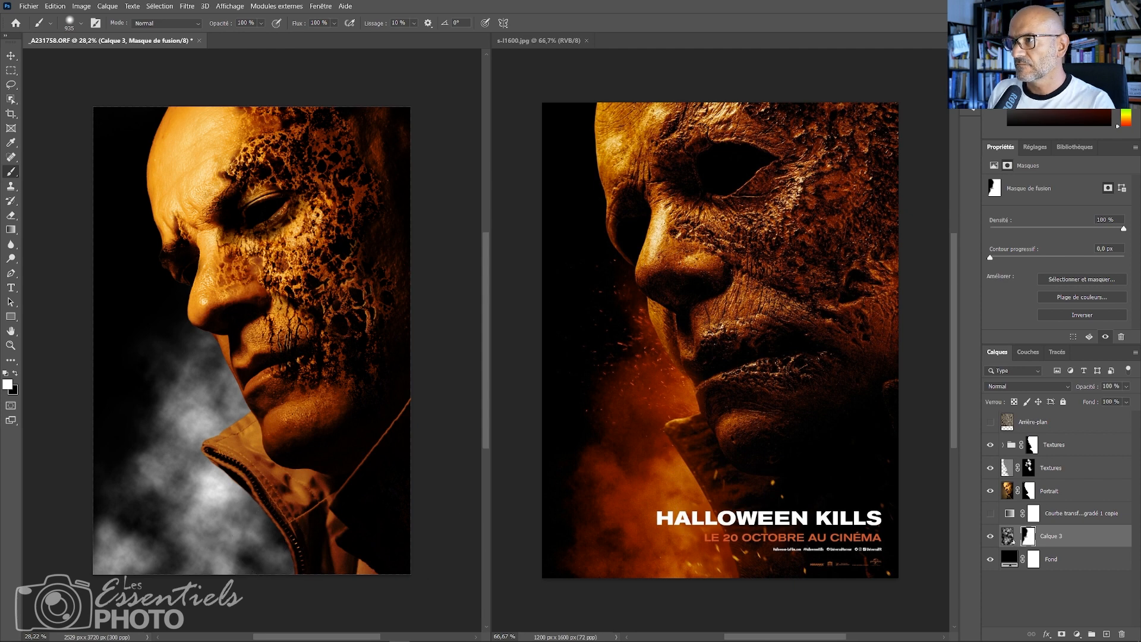
Show the gradient map copy, rework it as a black-to-orange gradient with a middle stop at 50%, and try other interpolation methods
{"action": "left_click", "coordinate": [1009, 537]}
{"action": "key", "text": "s"}
{"action": "left_click", "coordinate": [990, 513]}
{"action": "left_click", "coordinate": [1061, 513]}
{"action": "left_click", "coordinate": [1058, 188]}
{"action": "left_click_drag", "start_coordinate": [964, 382], "coordinate": [964, 409]}
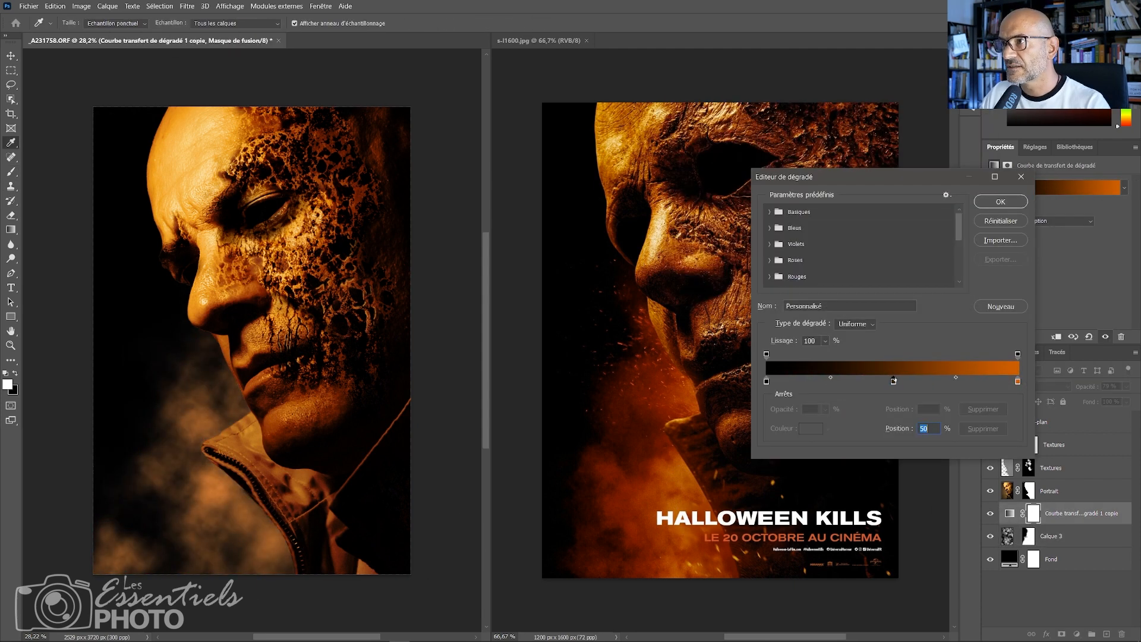
{"action": "double_click", "coordinate": [956, 381]}
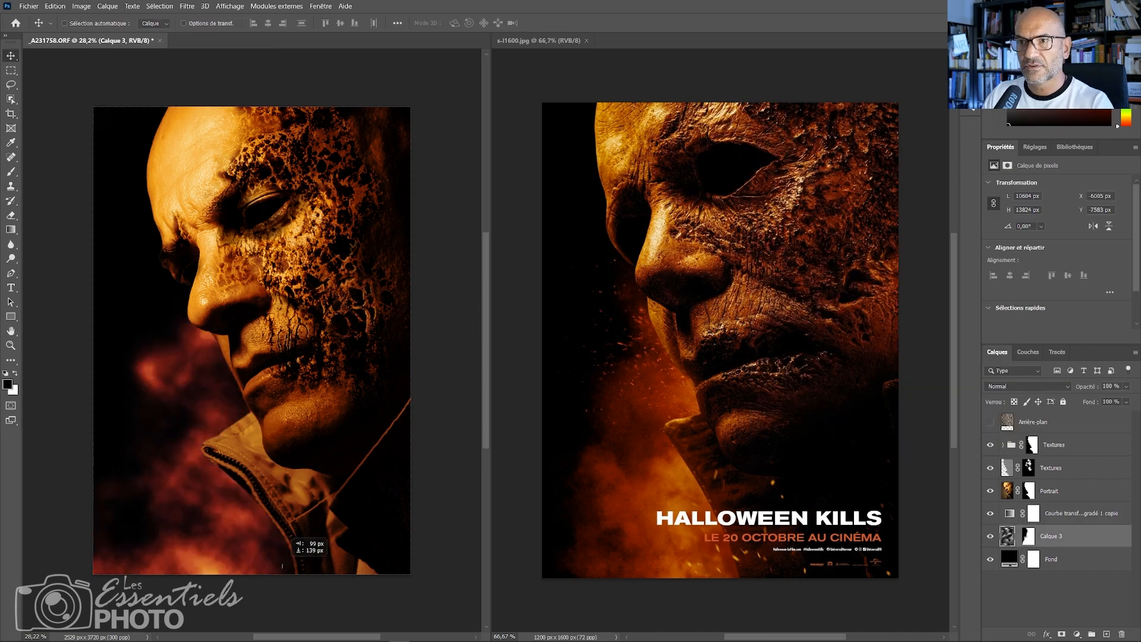
{"action": "left_click", "coordinate": [1053, 221]}
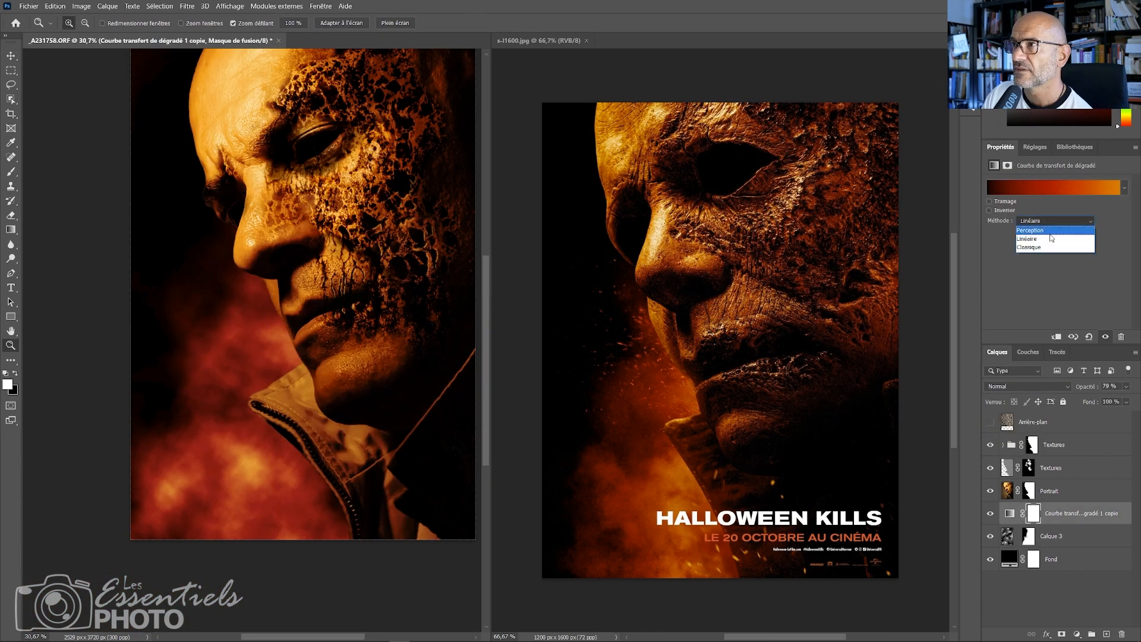
{"action": "left_click", "coordinate": [1053, 221]}
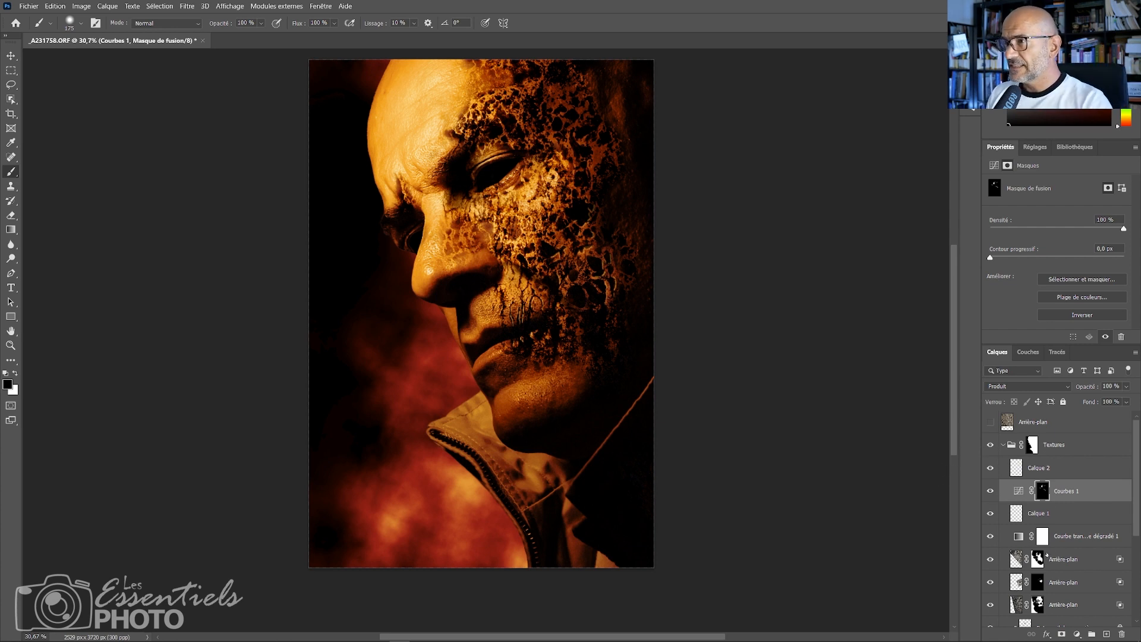
Compare the background with the spark layer Calque 4 hidden and shown
{"action": "left_click", "coordinate": [1042, 471]}
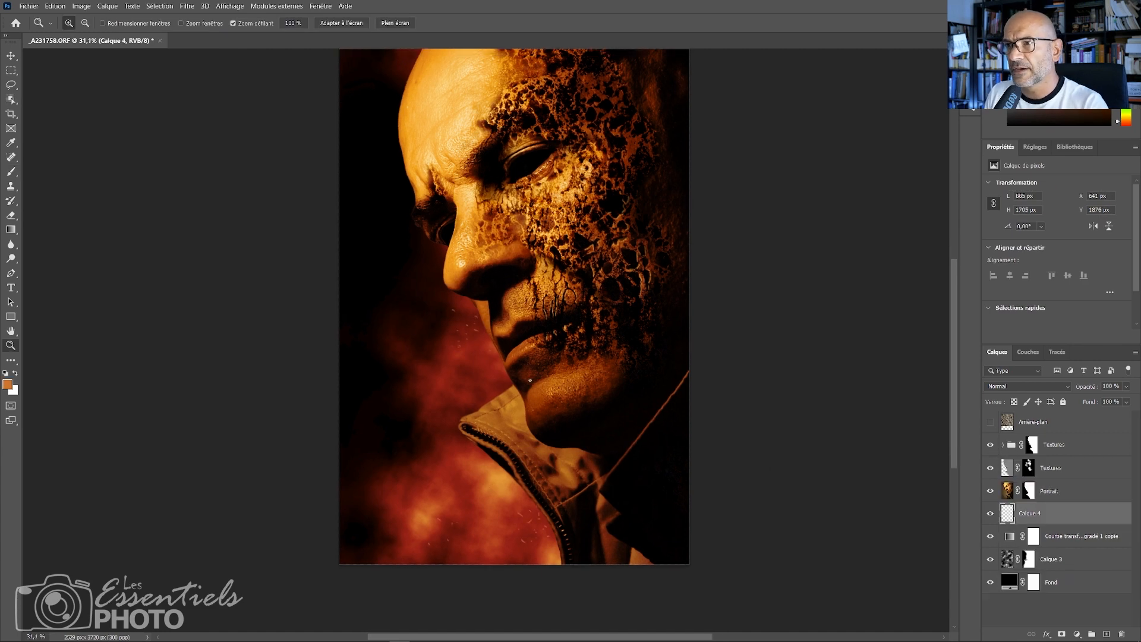
{"action": "scroll", "coordinate": [513, 428], "scroll_direction": "up", "scroll_amount": 3}
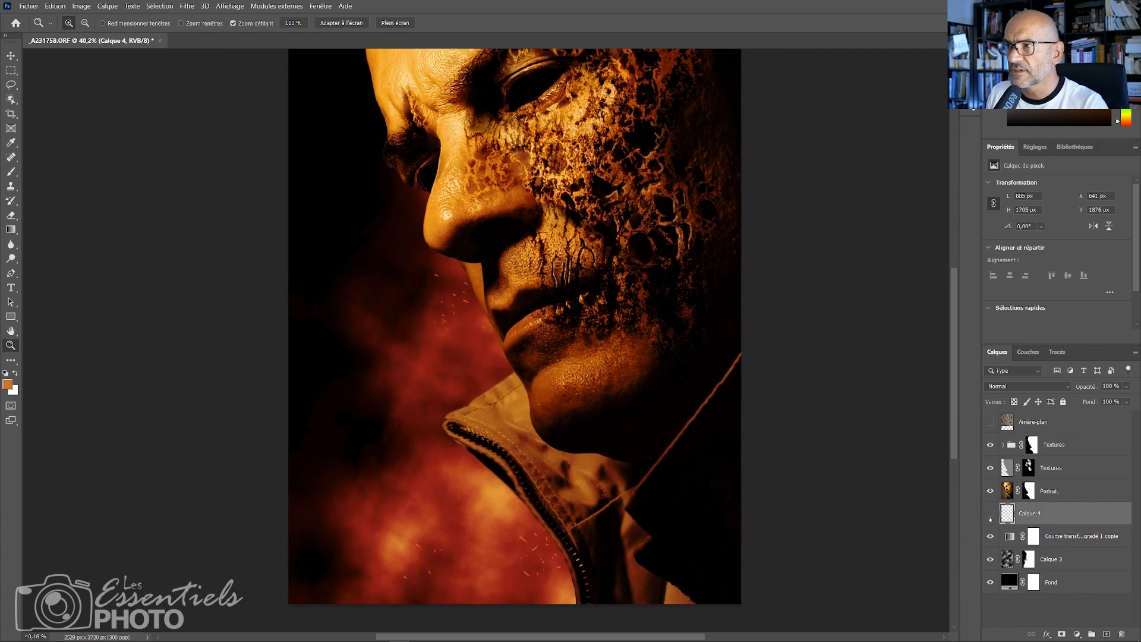
{"action": "left_click", "coordinate": [991, 514]}
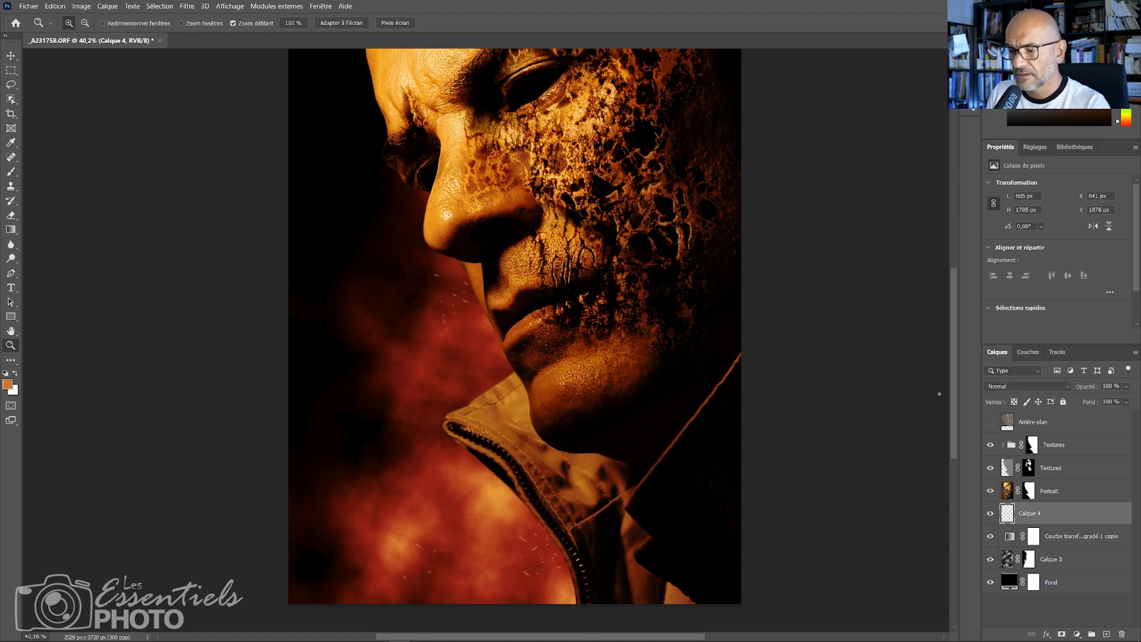
Fill Calque 4 with white and add monochromatic Gaussian noise at 285.06%
{"action": "key", "text": "alt+BackSpace"}
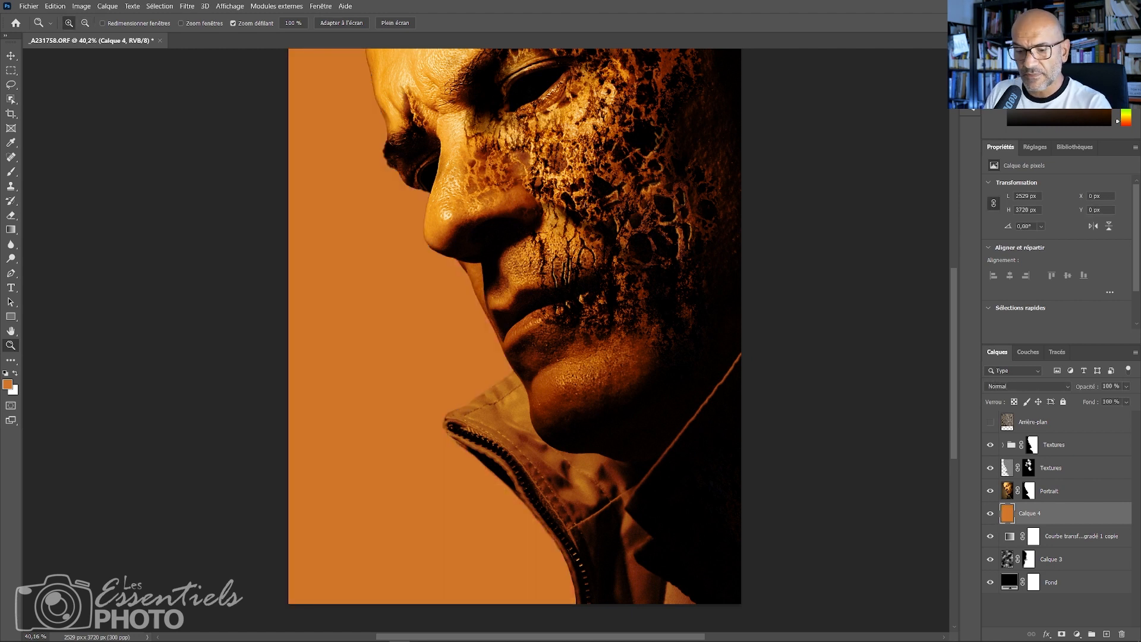
{"action": "key", "text": "ctrl+BackSpace"}
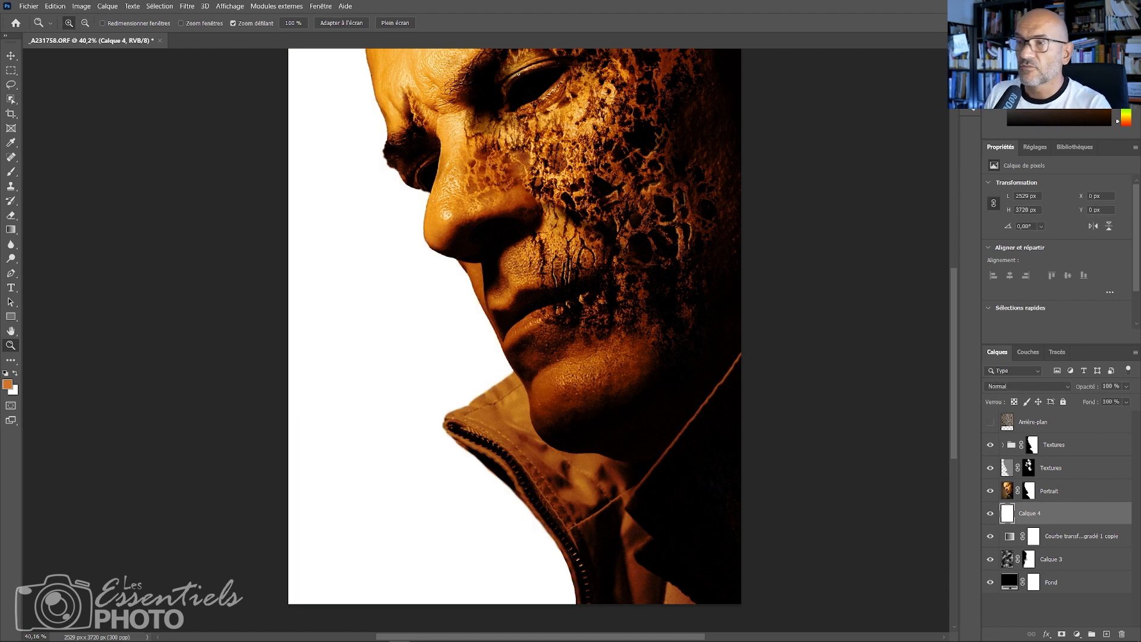
{"action": "left_click", "coordinate": [187, 7]}
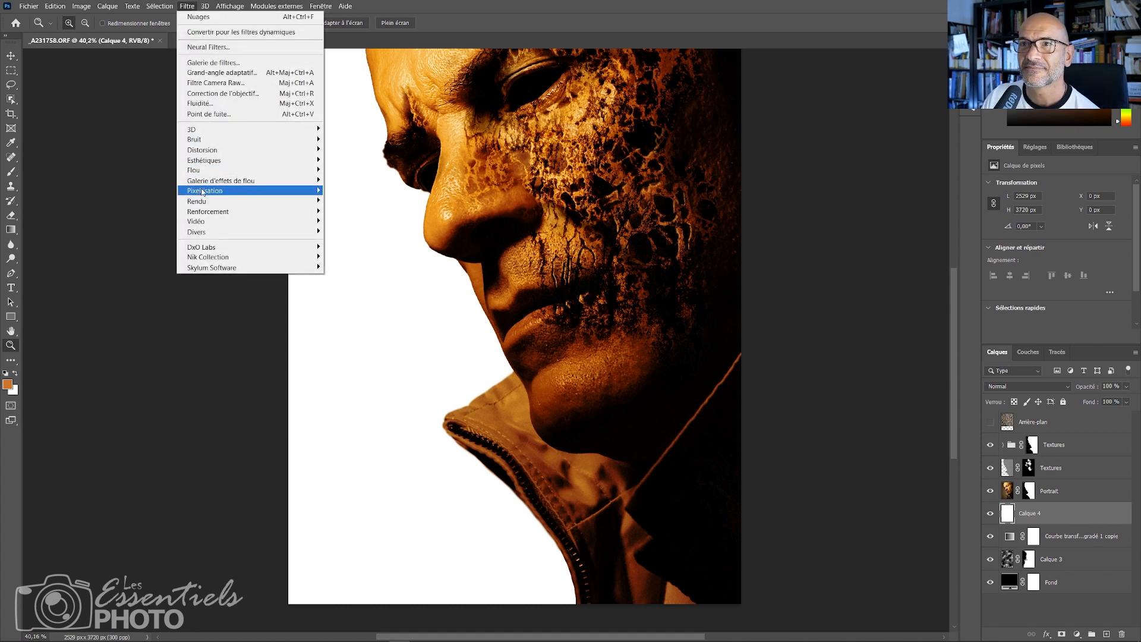
{"action": "mouse_move", "coordinate": [211, 174]}
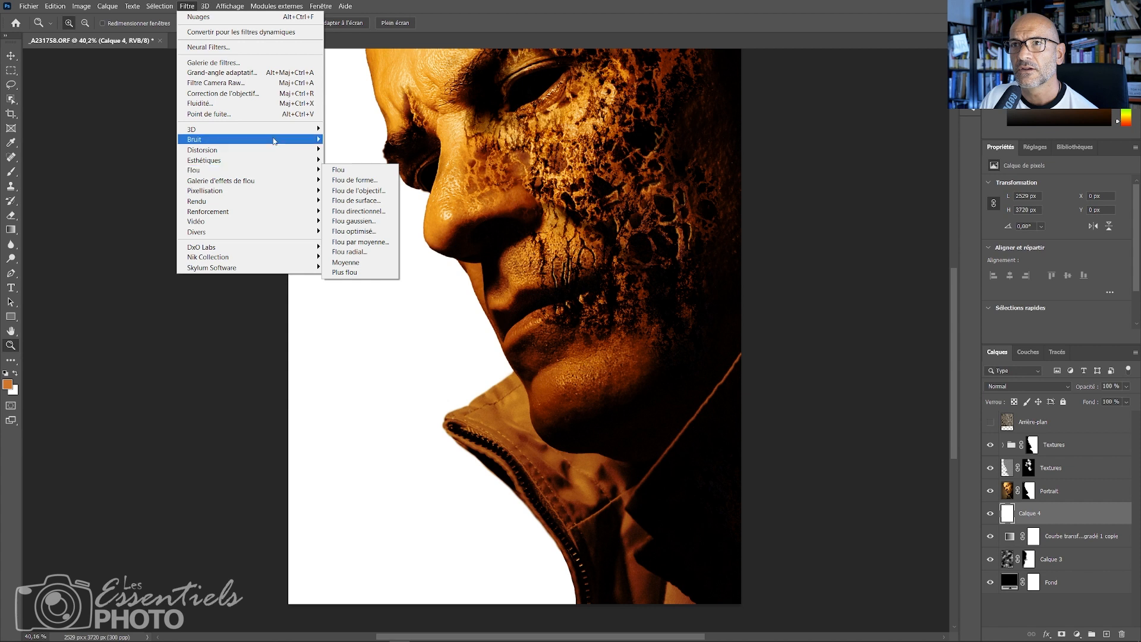
{"action": "mouse_move", "coordinate": [303, 139]}
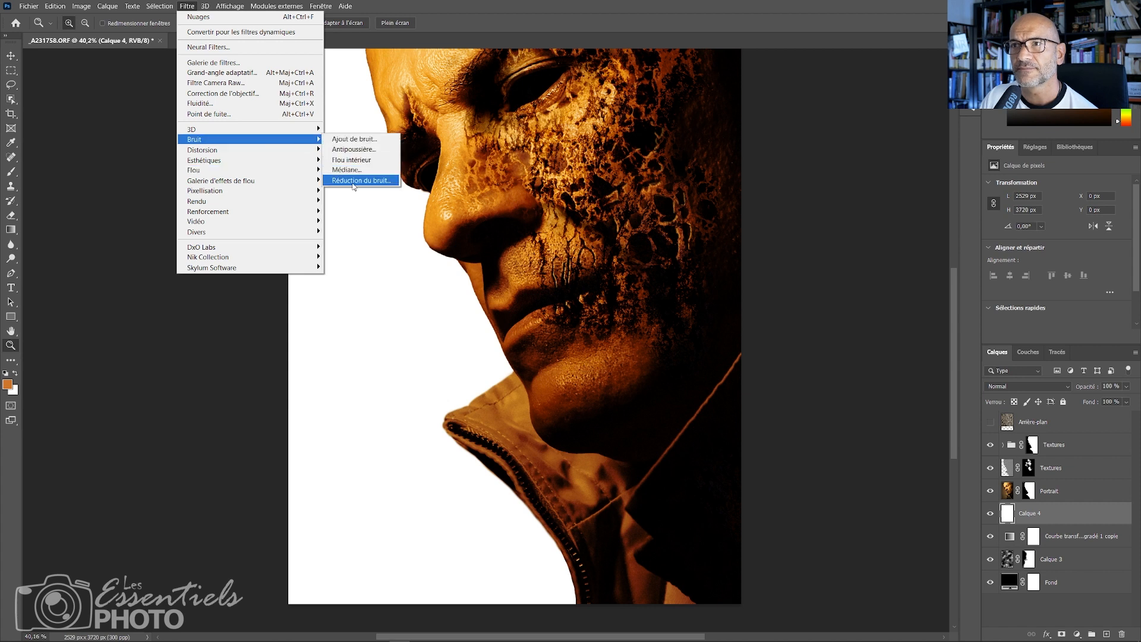
{"action": "left_click", "coordinate": [360, 143]}
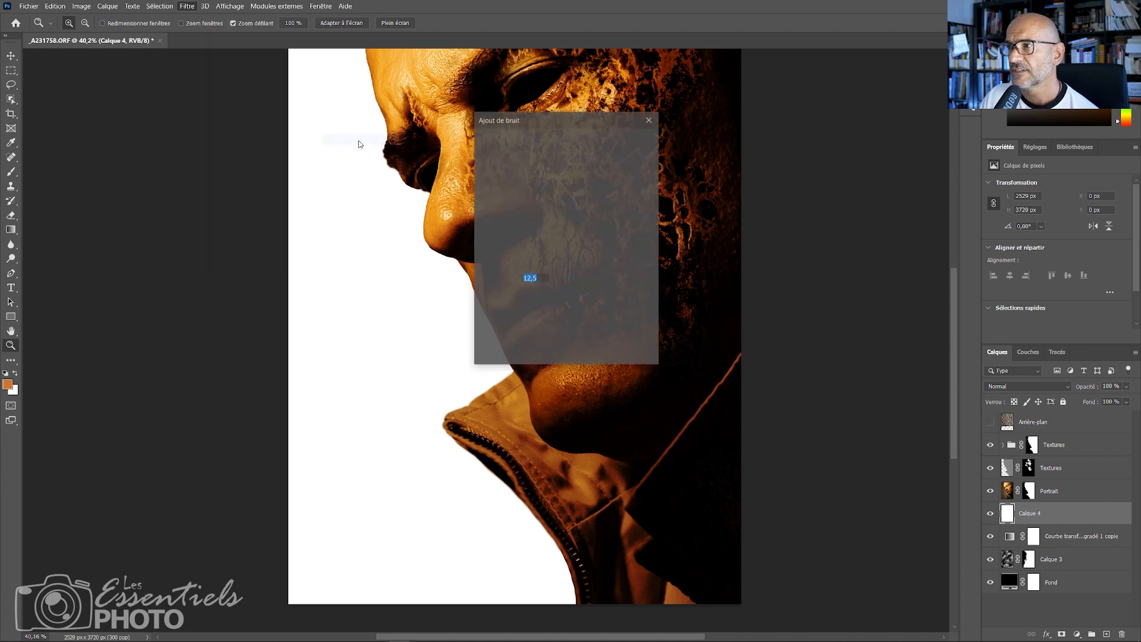
{"action": "left_click", "coordinate": [491, 334]}
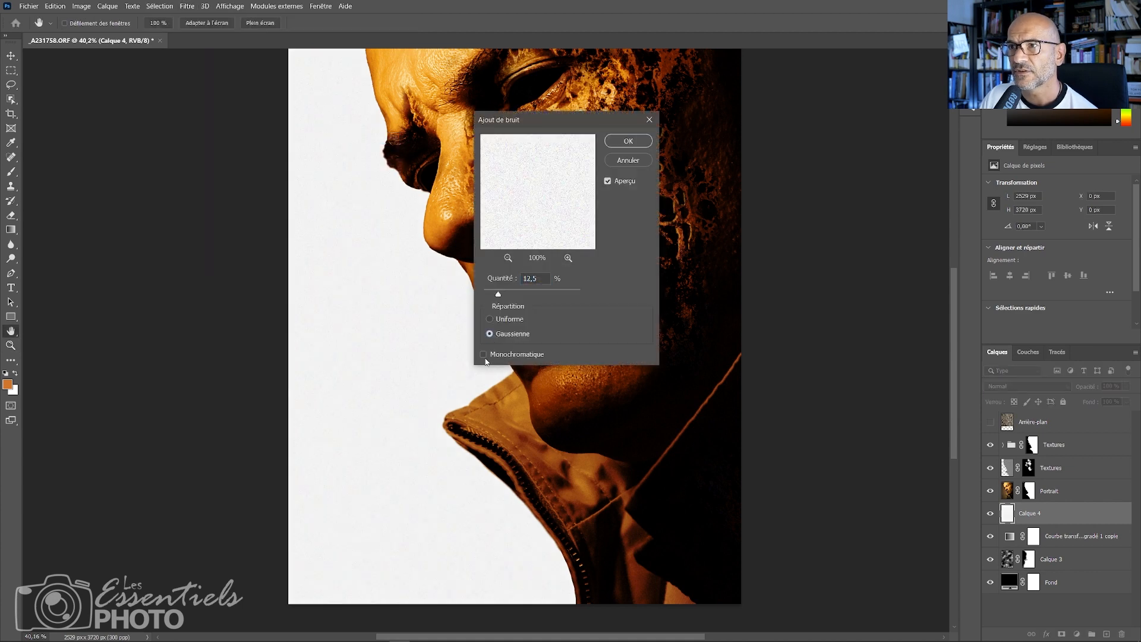
{"action": "left_click", "coordinate": [485, 355]}
{"action": "left_click_drag", "start_coordinate": [498, 295], "coordinate": [575, 295]}
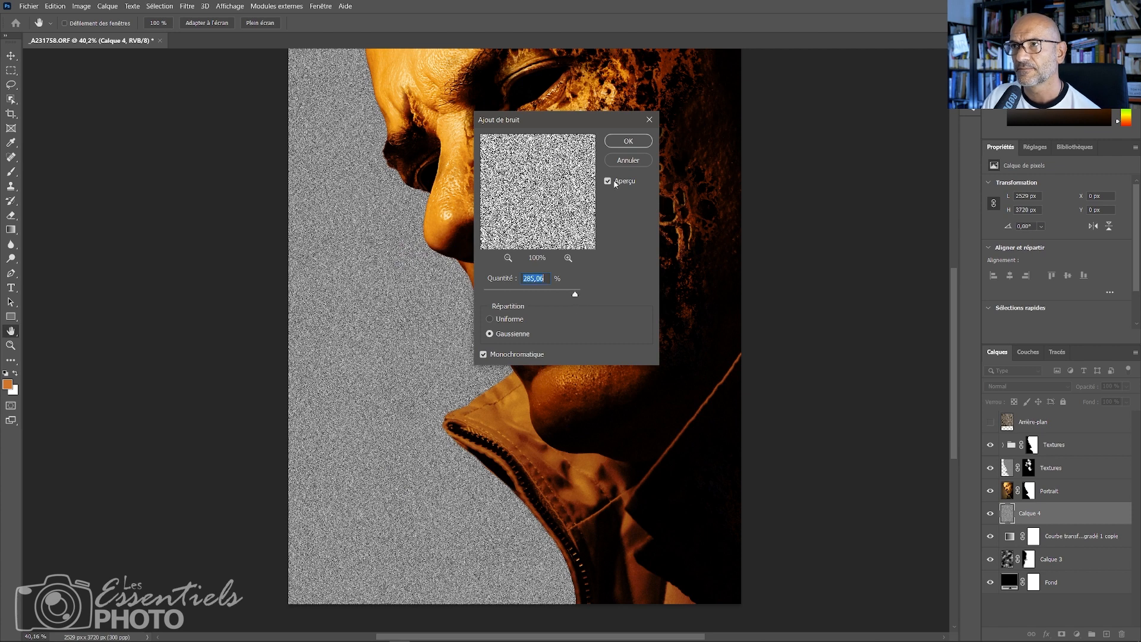
{"action": "left_click", "coordinate": [635, 141]}
Enlarge the noise on Calque 4 from its centre to about 9483 × 13948 px
{"action": "key", "text": "z"}
{"action": "key", "text": "ctrl+minus"}
{"action": "key", "text": "ctrl+minus"}
{"action": "key", "text": "ctrl+minus"}
{"action": "key", "text": "ctrl+minus"}
{"action": "key", "text": "ctrl+minus"}
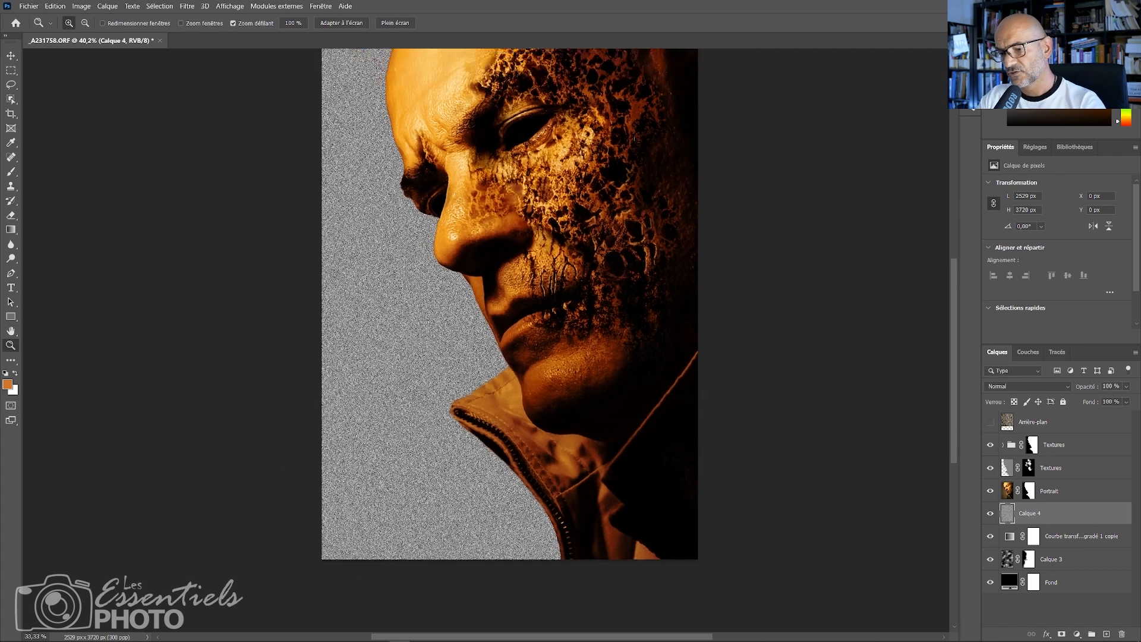
{"action": "key", "text": "ctrl+t"}
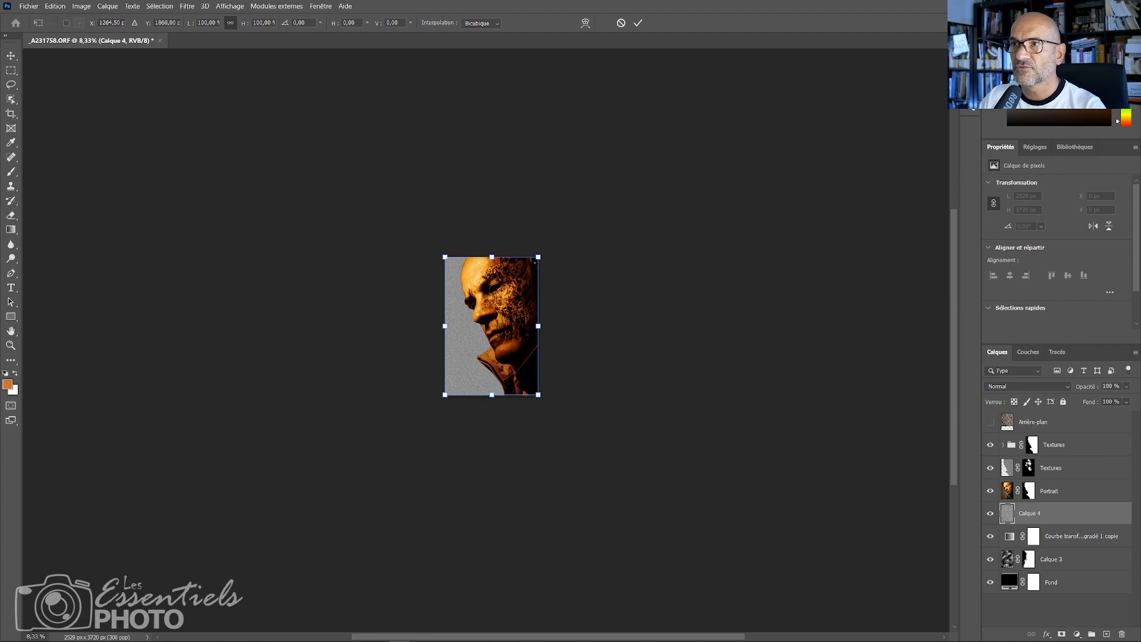
{"action": "left_click_drag", "start_coordinate": [551, 247], "coordinate": [738, 110]}
{"action": "key", "text": "Return"}
{"action": "key", "text": "ctrl+plus"}
{"action": "key", "text": "ctrl+plus"}
{"action": "key", "text": "ctrl+plus"}
{"action": "key", "text": "ctrl+plus"}
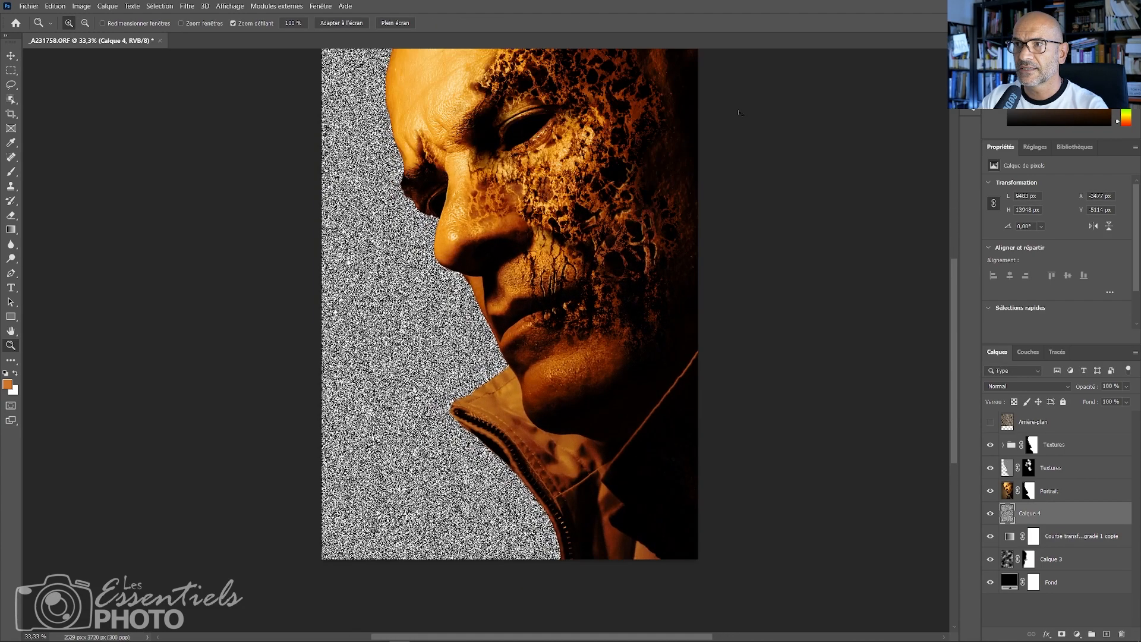
{"action": "key", "text": "ctrl+plus"}
{"action": "key", "text": "ctrl+l"}
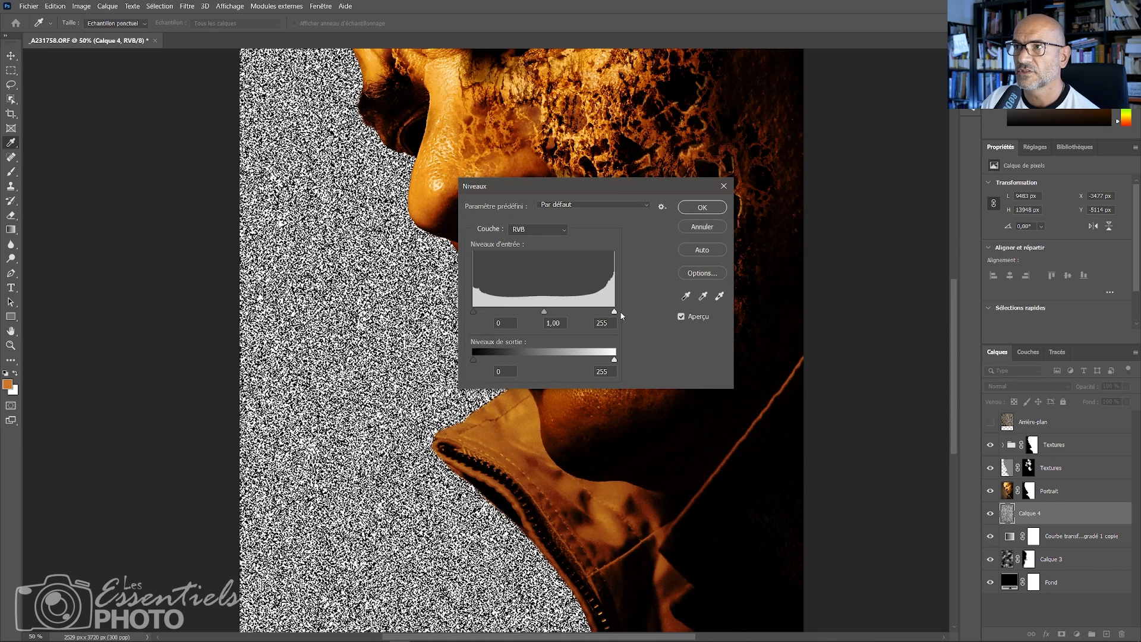
{"action": "mouse_move", "coordinate": [613, 312]}
{"action": "left_mouse_down"}
{"action": "mouse_move", "coordinate": [593, 313]}
{"action": "mouse_move", "coordinate": [619, 314]}
{"action": "left_mouse_up"}
{"action": "left_click", "coordinate": [700, 226]}
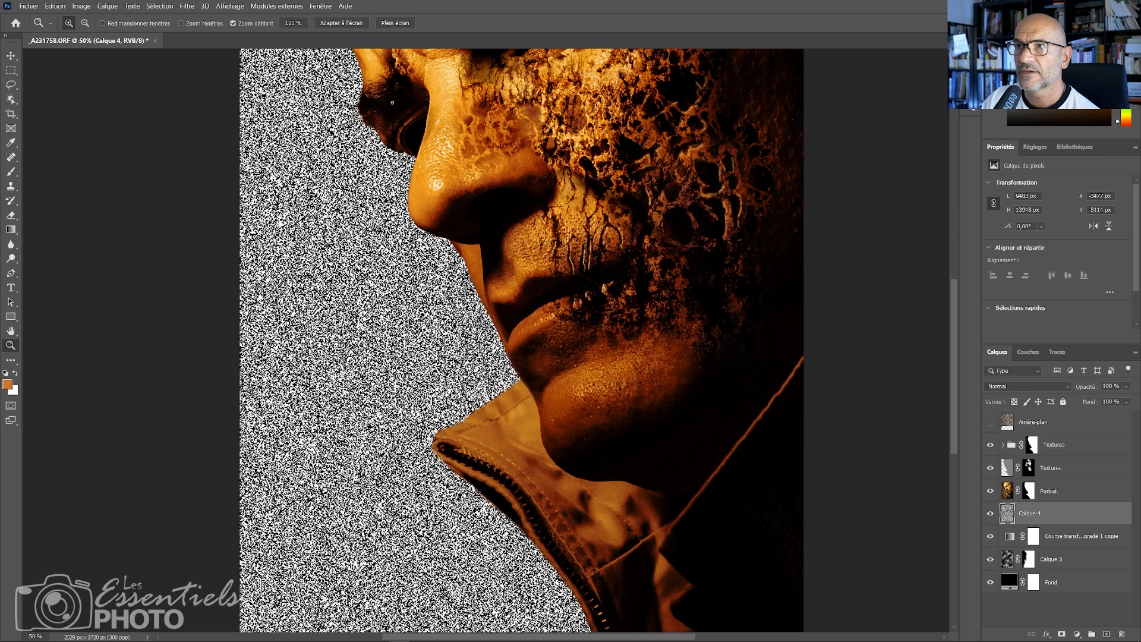
Apply a Gaussian blur with a 9.0 px radius to the noise on Calque 4
{"action": "left_click", "coordinate": [187, 6]}
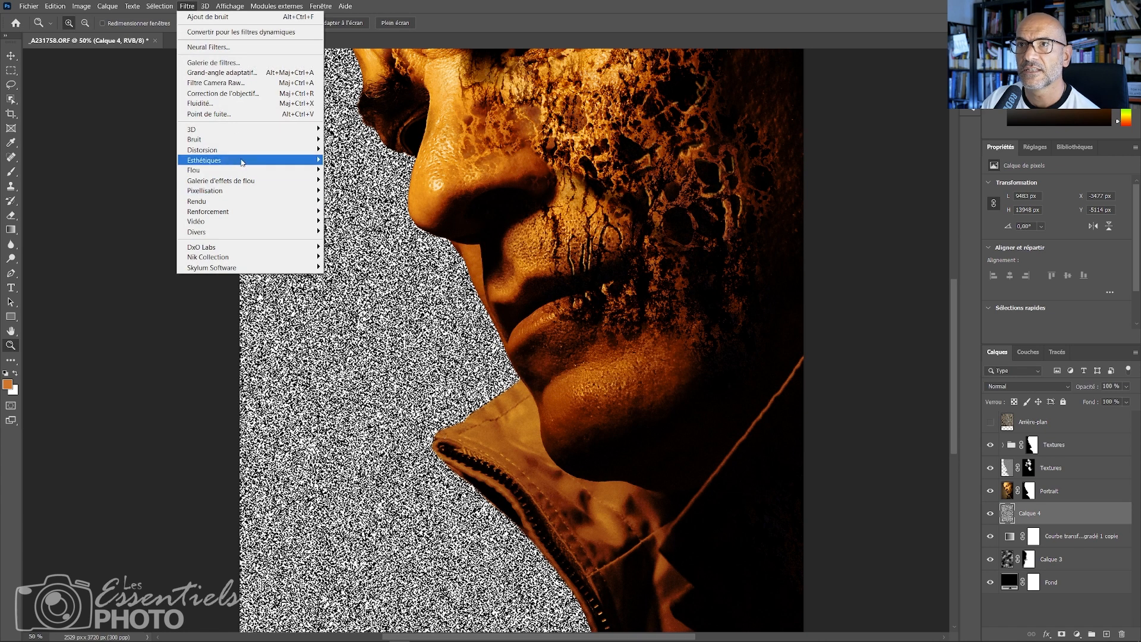
{"action": "mouse_move", "coordinate": [235, 171]}
{"action": "left_click", "coordinate": [357, 222]}
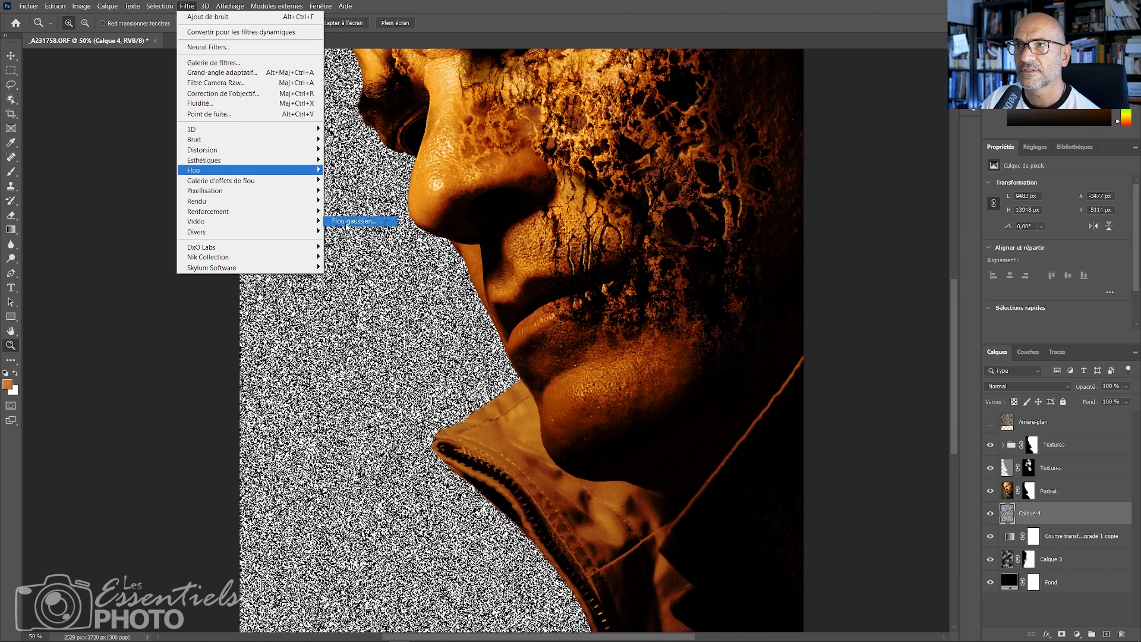
{"action": "left_click_drag", "start_coordinate": [490, 313], "coordinate": [544, 320]}
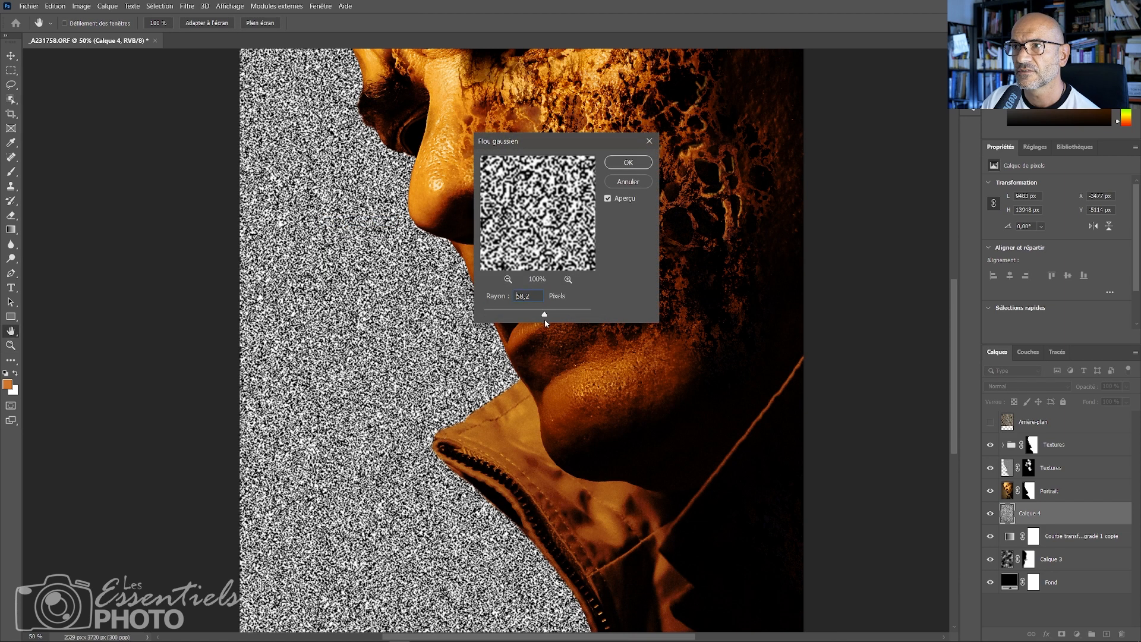
{"action": "left_click", "coordinate": [521, 314]}
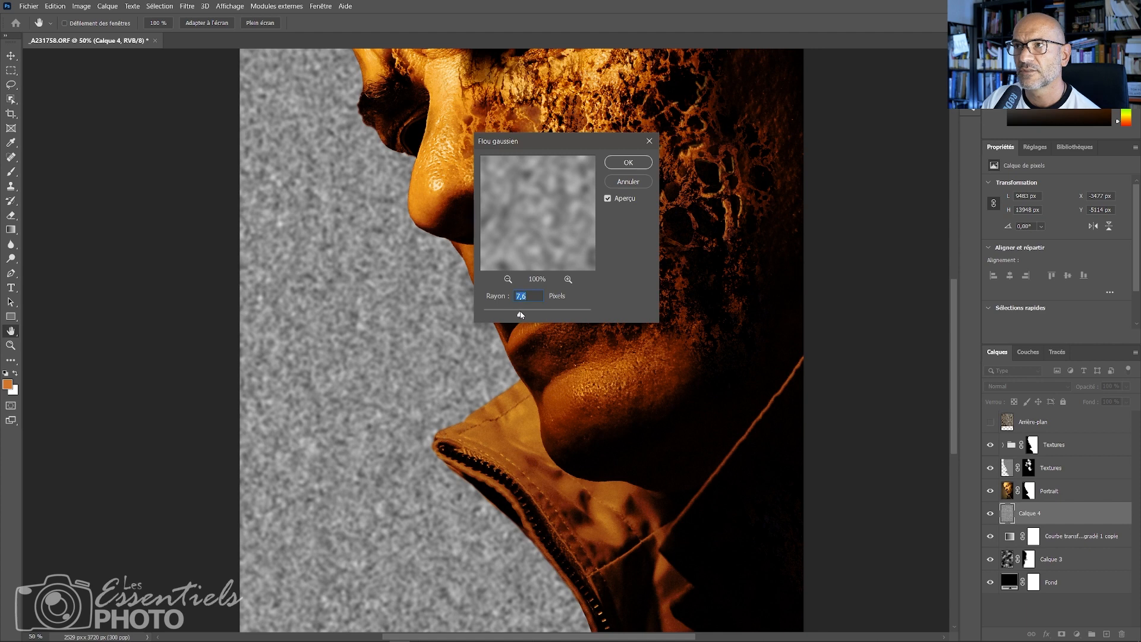
{"action": "left_click_drag", "start_coordinate": [521, 315], "coordinate": [526, 313]}
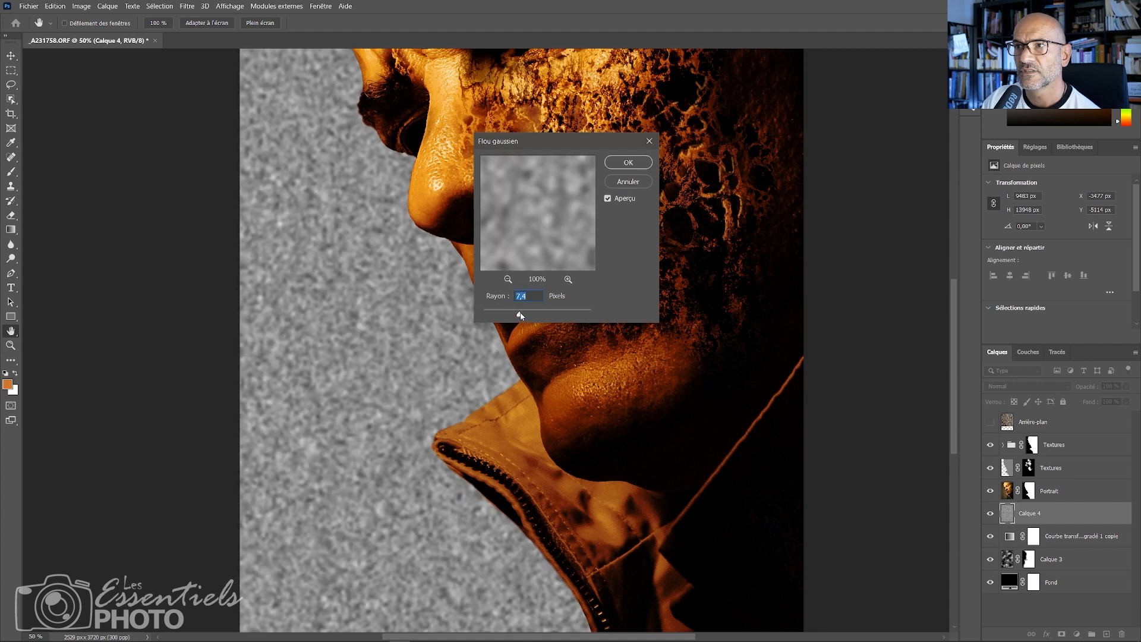
{"action": "mouse_move", "coordinate": [522, 315]}
{"action": "left_mouse_down"}
{"action": "mouse_move", "coordinate": [542, 314]}
{"action": "mouse_move", "coordinate": [521, 315]}
{"action": "left_mouse_up"}
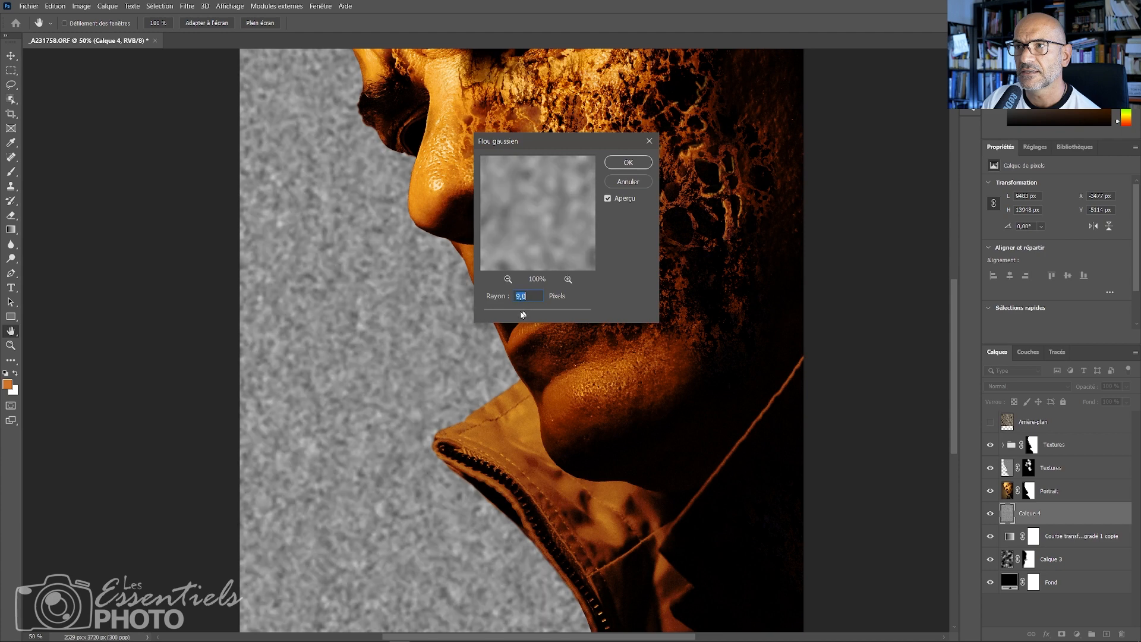
{"action": "left_click", "coordinate": [609, 161]}
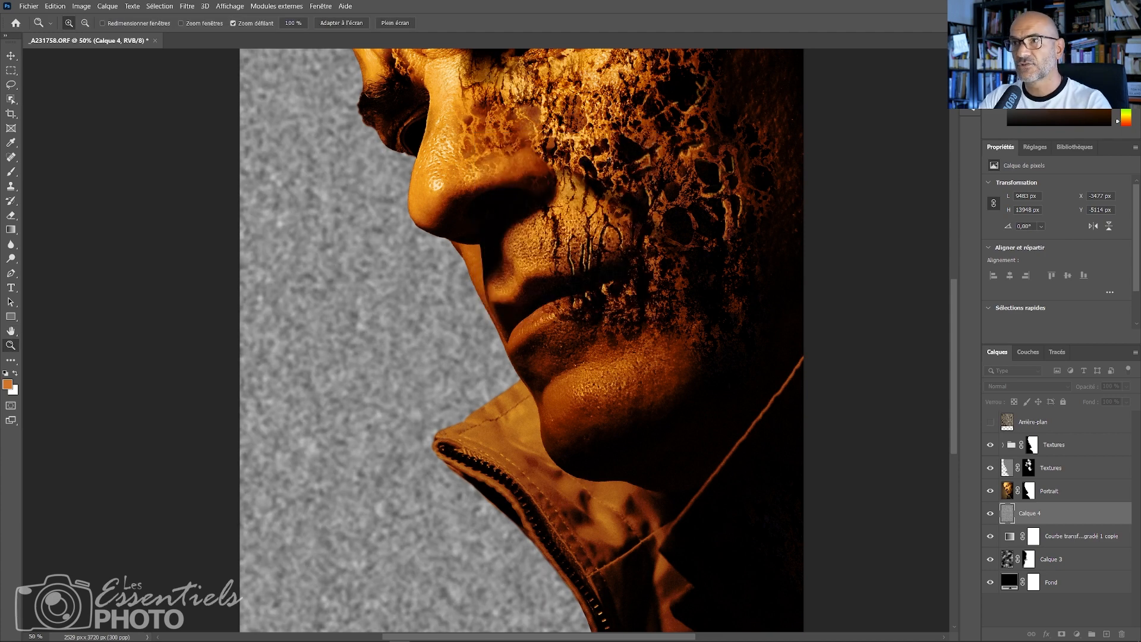
Turn the blurred noise into isolated white specks on black with Levels, using input values 99, 0.04 and 170
{"action": "key", "text": "ctrl+l"}
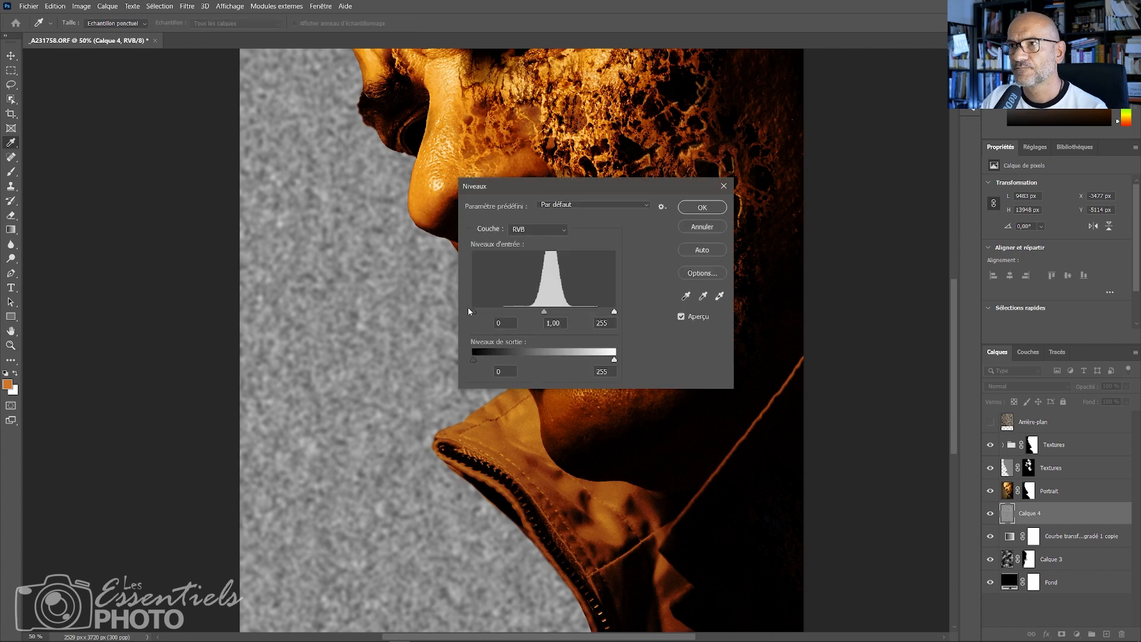
{"action": "left_click_drag", "start_coordinate": [470, 310], "coordinate": [508, 315]}
{"action": "left_click_drag", "start_coordinate": [615, 313], "coordinate": [567, 312]}
{"action": "left_click_drag", "start_coordinate": [512, 313], "coordinate": [528, 312]}
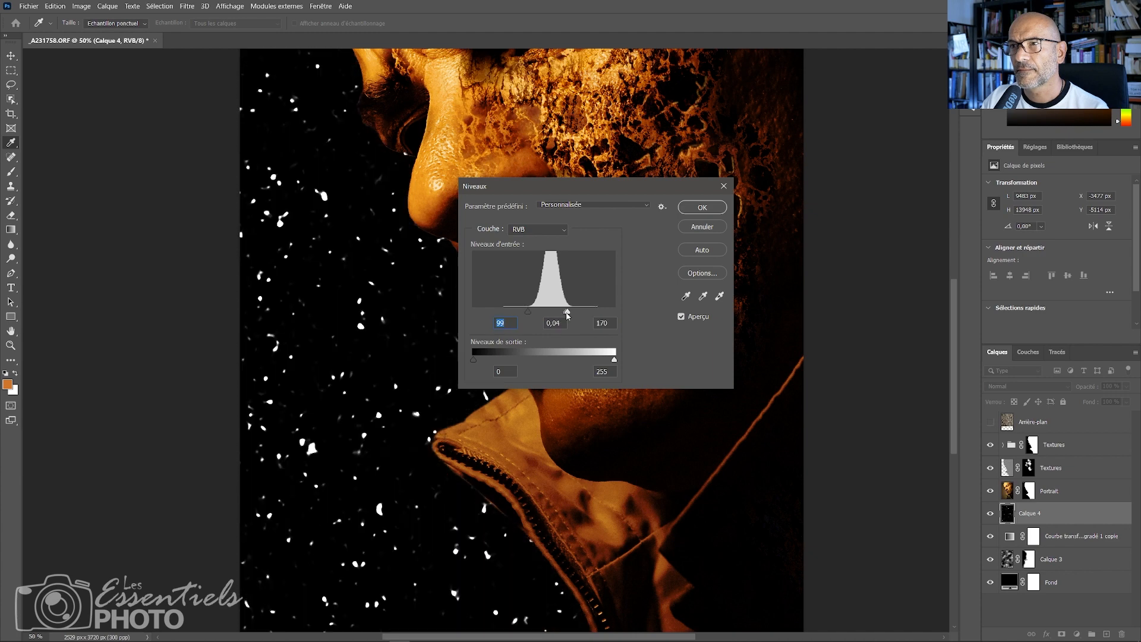
{"action": "left_click", "coordinate": [567, 312]}
{"action": "left_click", "coordinate": [700, 209]}
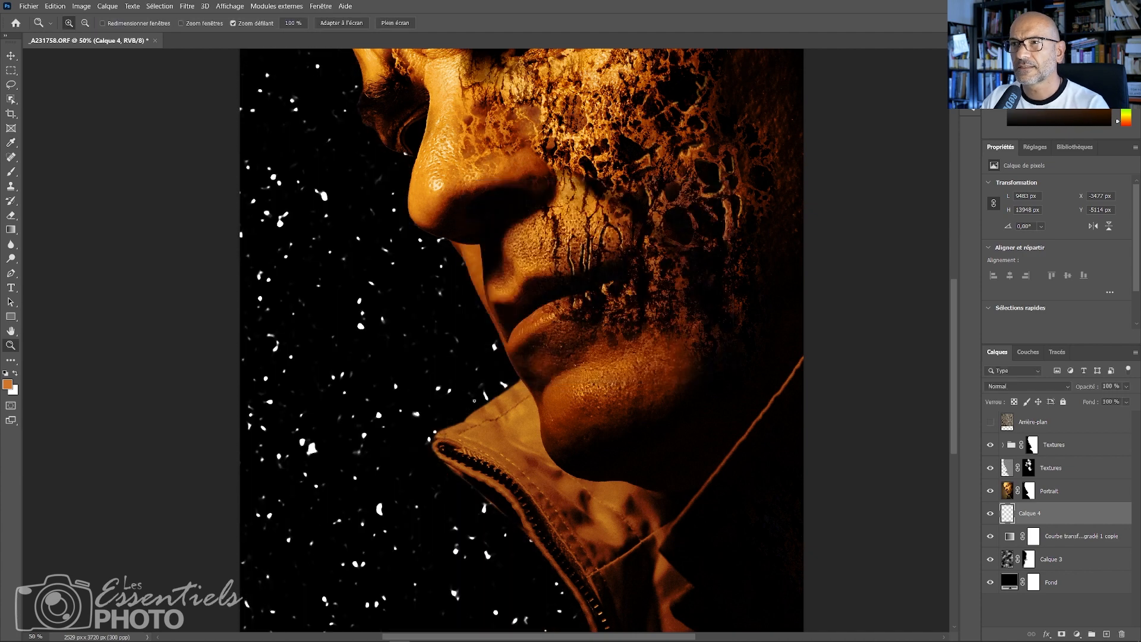
Scale Calque 4 down to about 6093 × 8962 px and set its blend mode to Incrustation
{"action": "left_click_drag", "start_coordinate": [453, 362], "coordinate": [704, 376]}
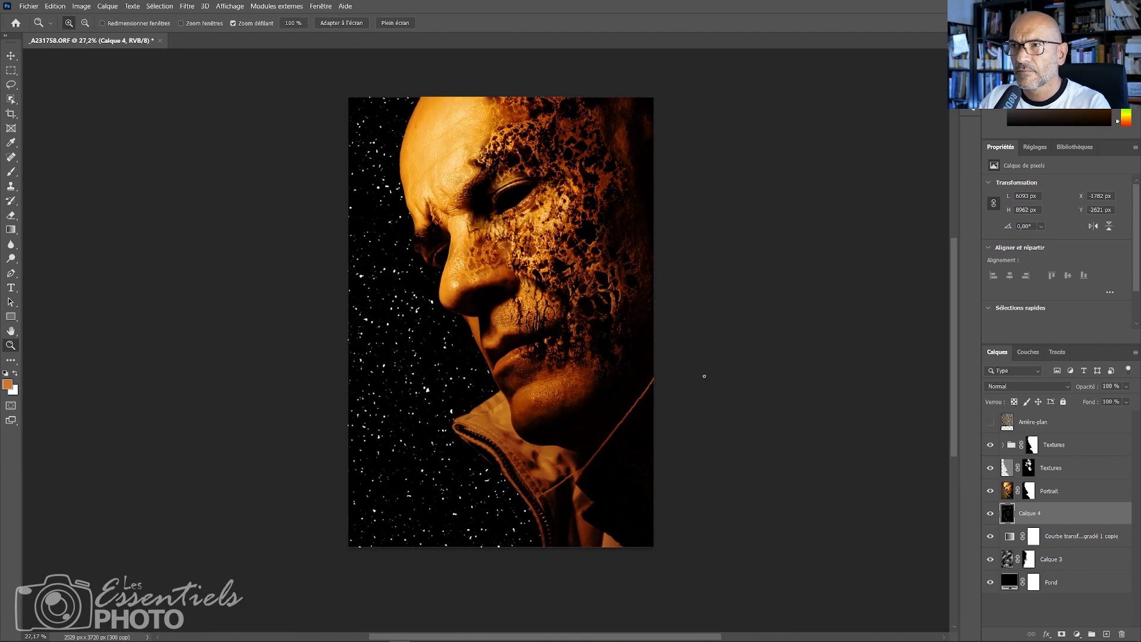
{"action": "left_click", "coordinate": [1017, 391]}
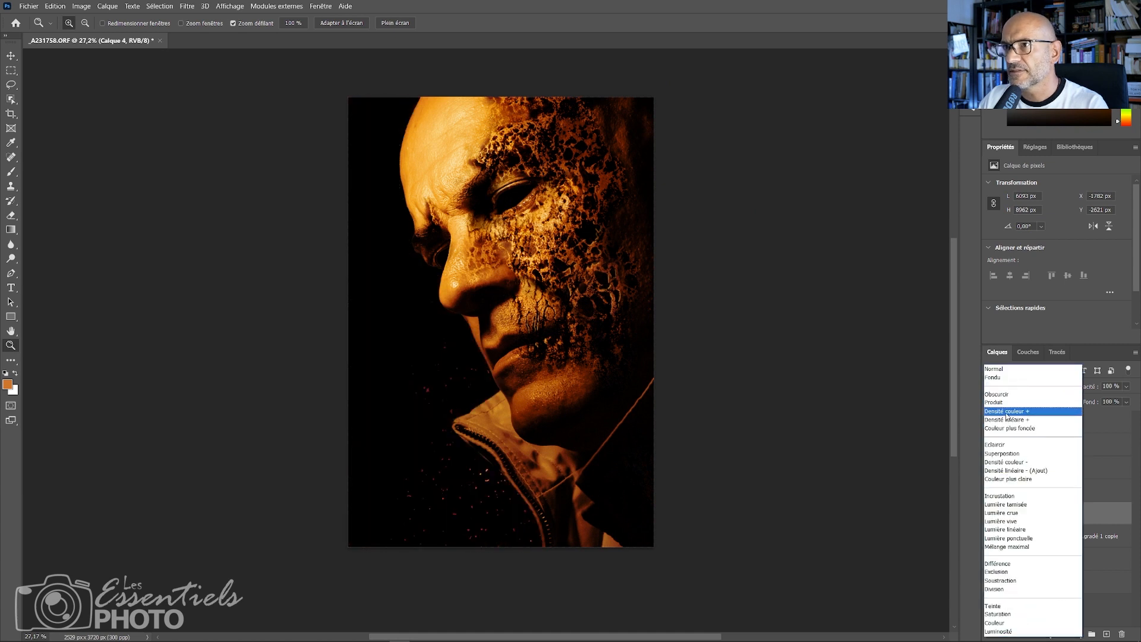
{"action": "left_click", "coordinate": [1002, 497]}
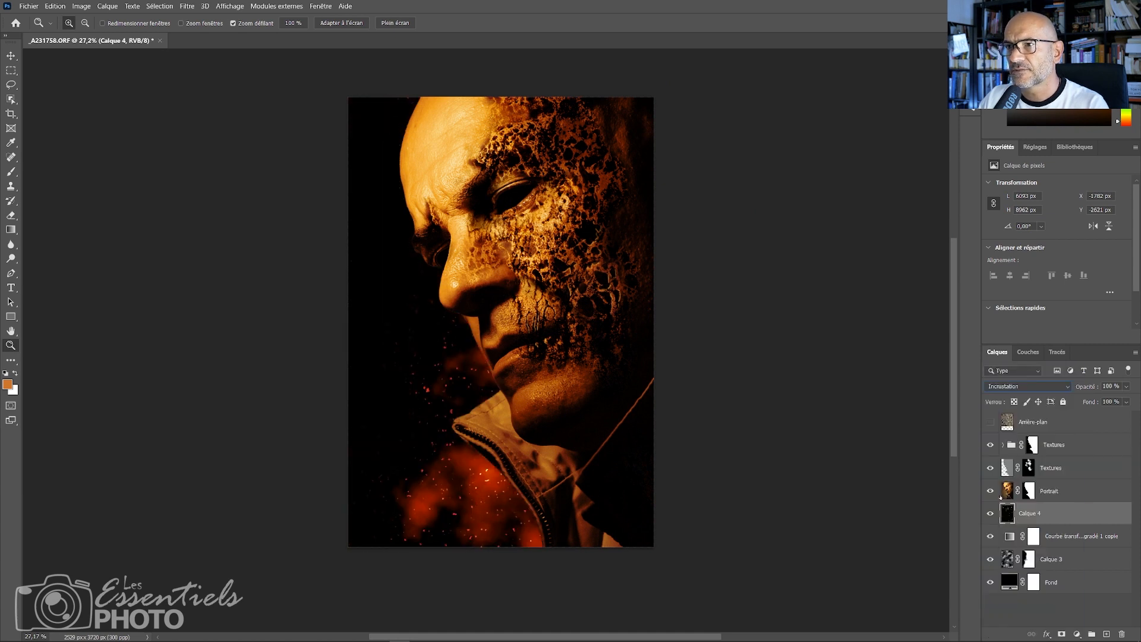
{"action": "mouse_move", "coordinate": [477, 414]}
{"action": "left_mouse_down"}
{"action": "mouse_move", "coordinate": [589, 414]}
{"action": "mouse_move", "coordinate": [482, 413]}
{"action": "left_mouse_up"}
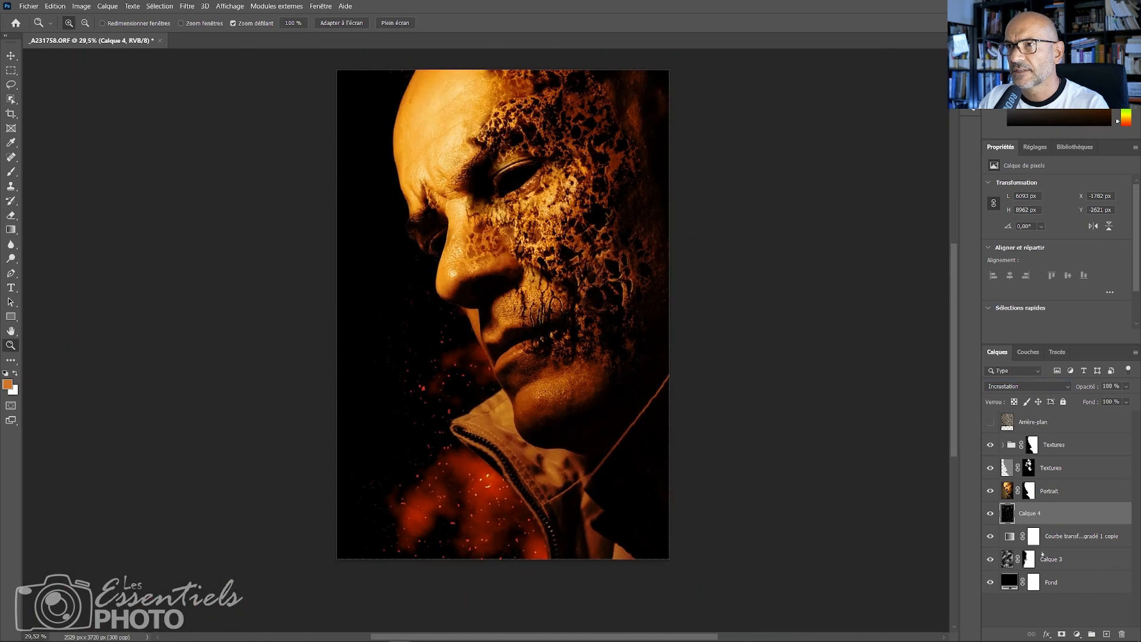
{"action": "key", "text": "ctrl+0"}
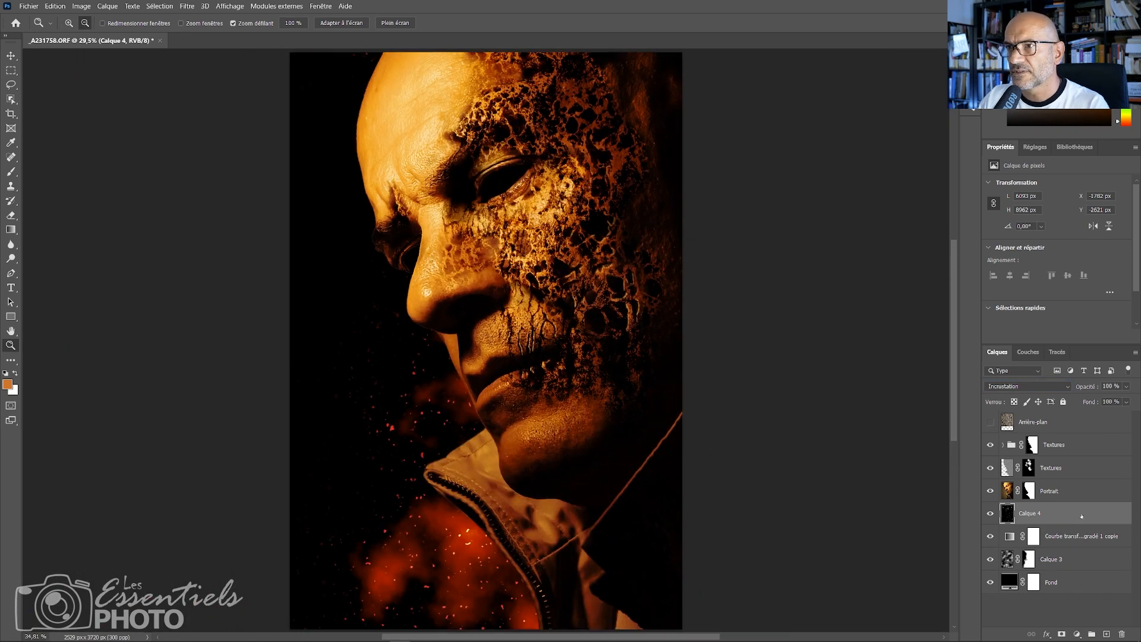
Drop the black of Calque 4 through its blending options, with the dark limit of this layer split at 135 / 159
{"action": "double_click", "coordinate": [1082, 516]}
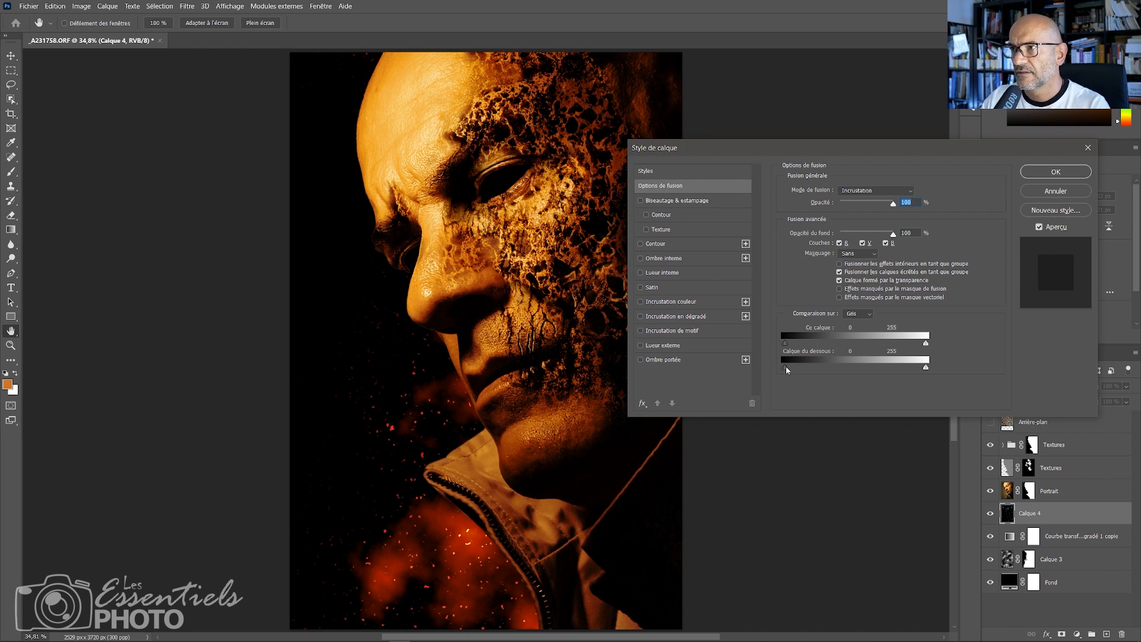
{"action": "left_click_drag", "start_coordinate": [786, 345], "coordinate": [867, 344]}
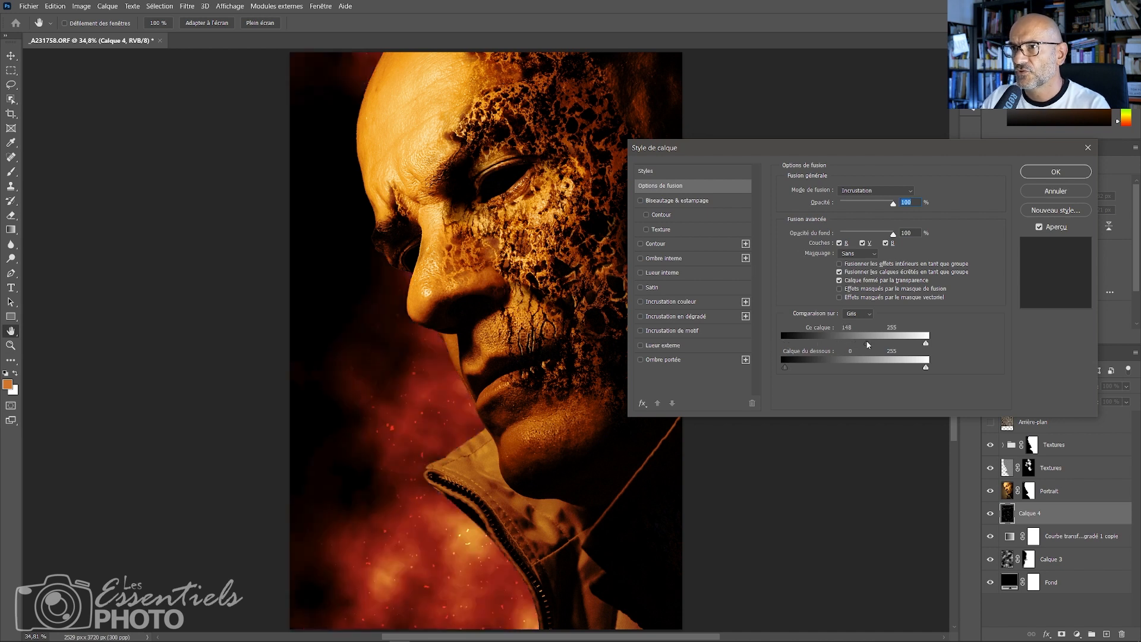
{"action": "key", "text": "alt"}
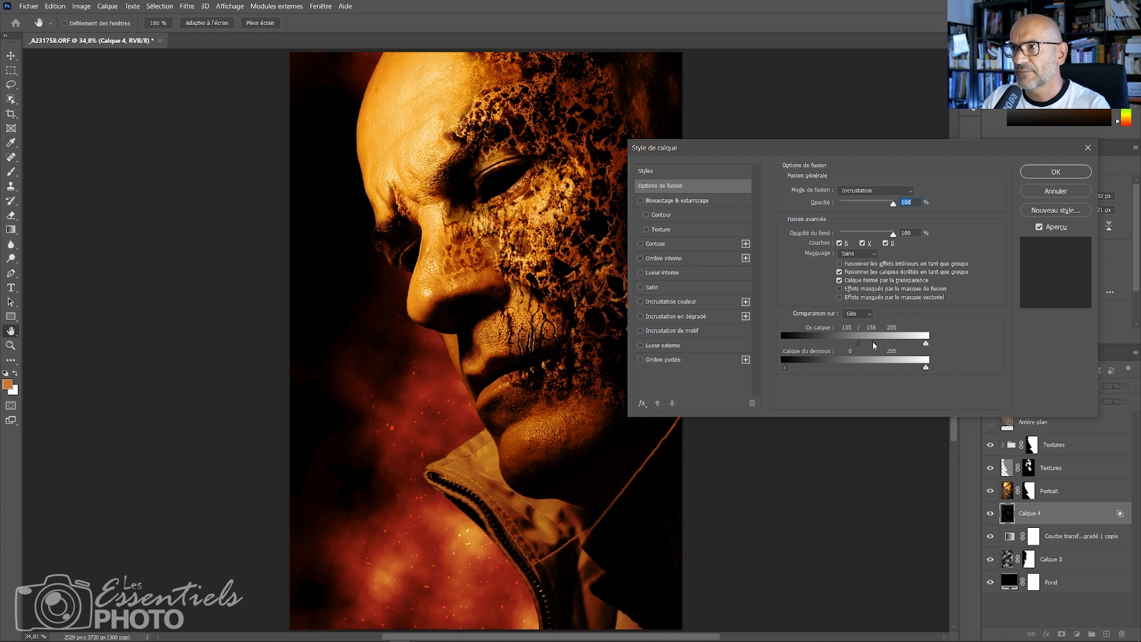
{"action": "key", "text": "alt"}
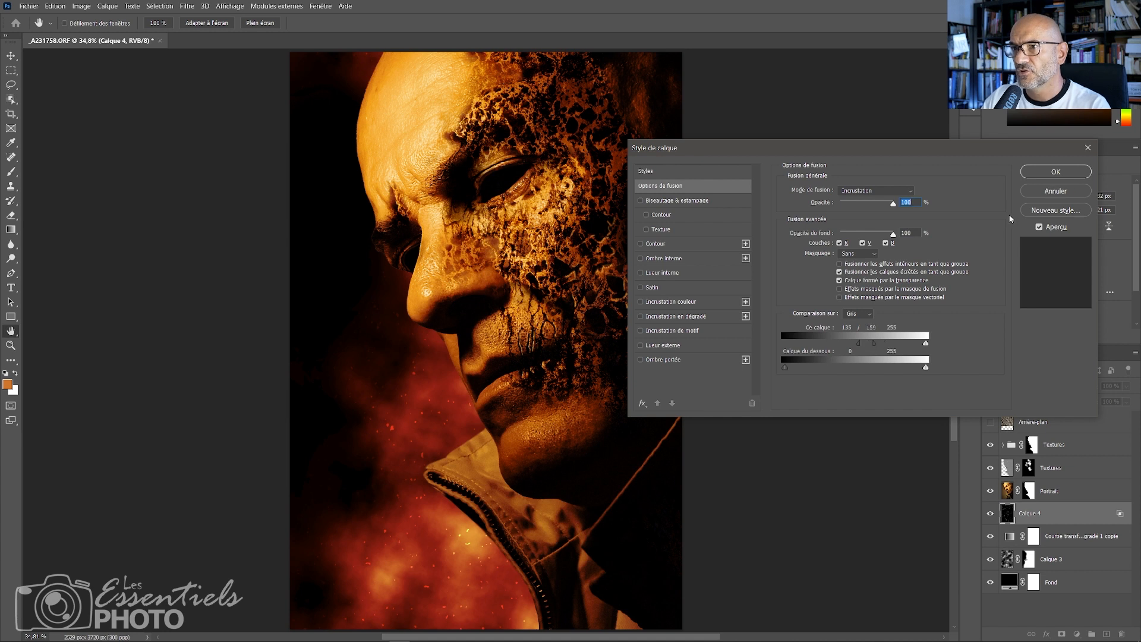
{"action": "left_click", "coordinate": [1055, 171]}
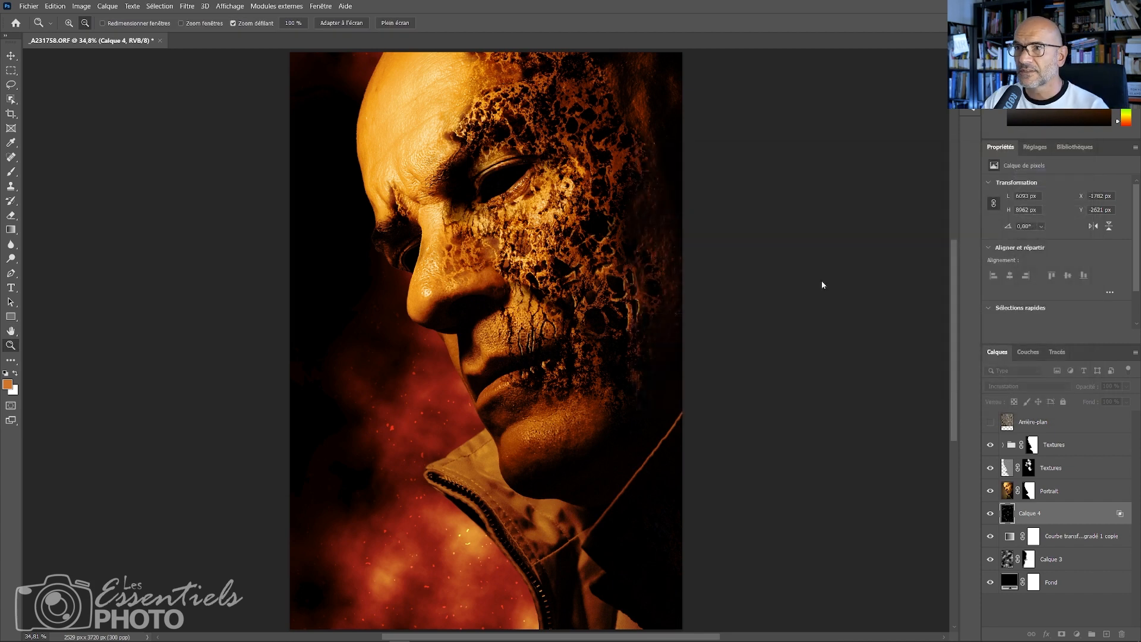
Add a layer mask to Calque 4 and thin out the lower sparks by painting it black with a large soft brush
{"action": "key", "text": "ctrl+j"}
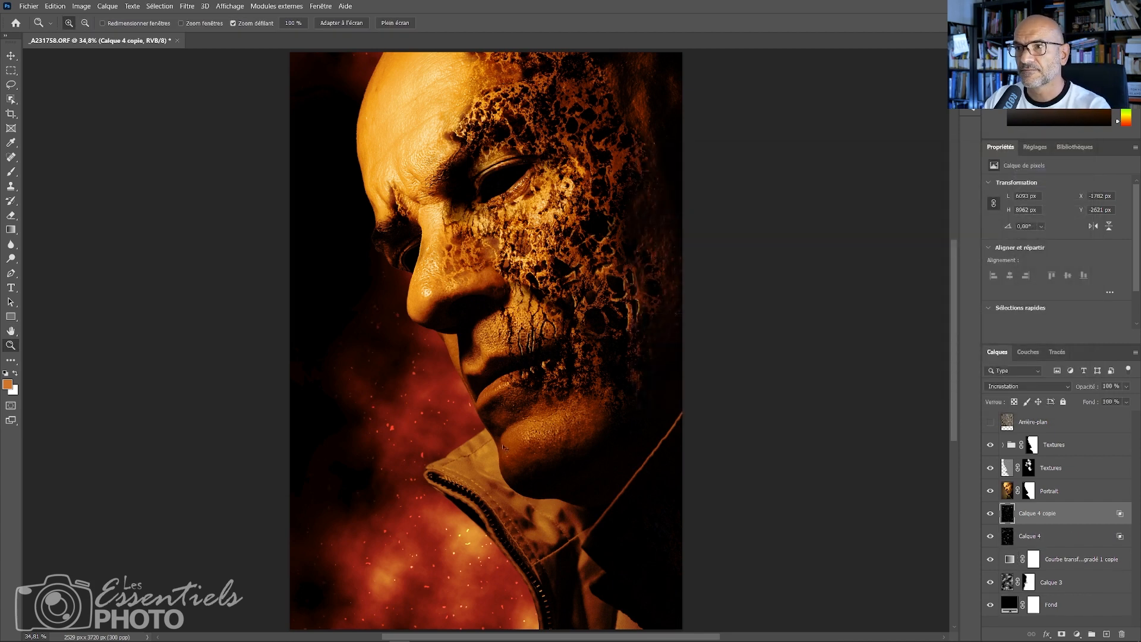
{"action": "key", "text": "ctrl+z"}
{"action": "left_click_drag", "start_coordinate": [455, 455], "coordinate": [416, 455]}
{"action": "left_click", "coordinate": [1032, 616]}
{"action": "key", "text": "b"}
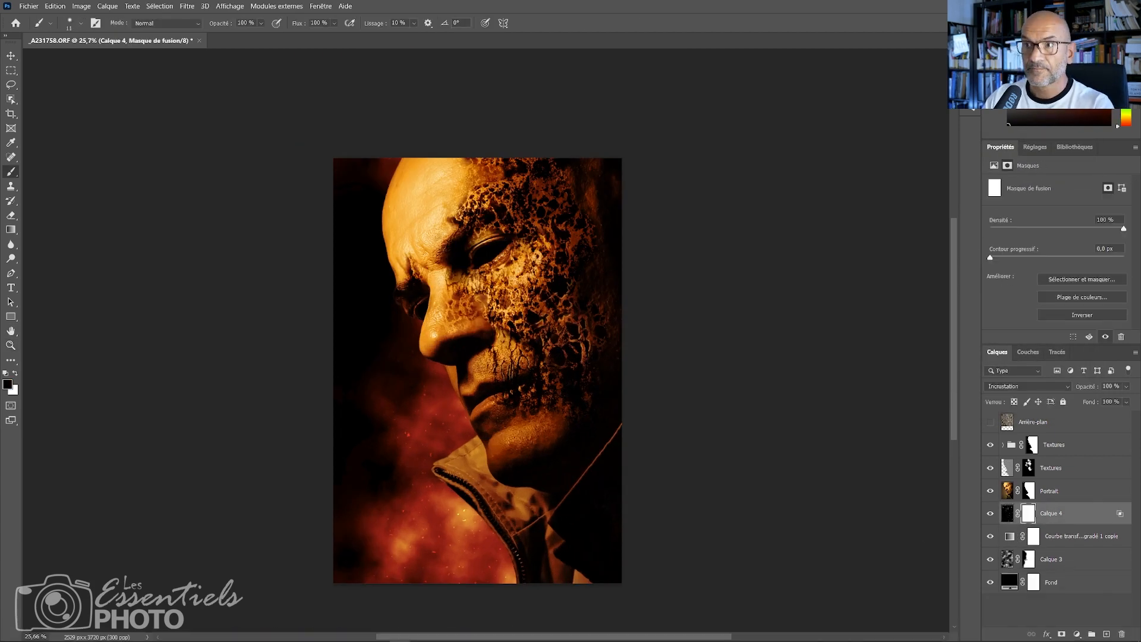
{"action": "left_click_drag", "start_coordinate": [395, 414], "coordinate": [422, 415], "text": "alt"}
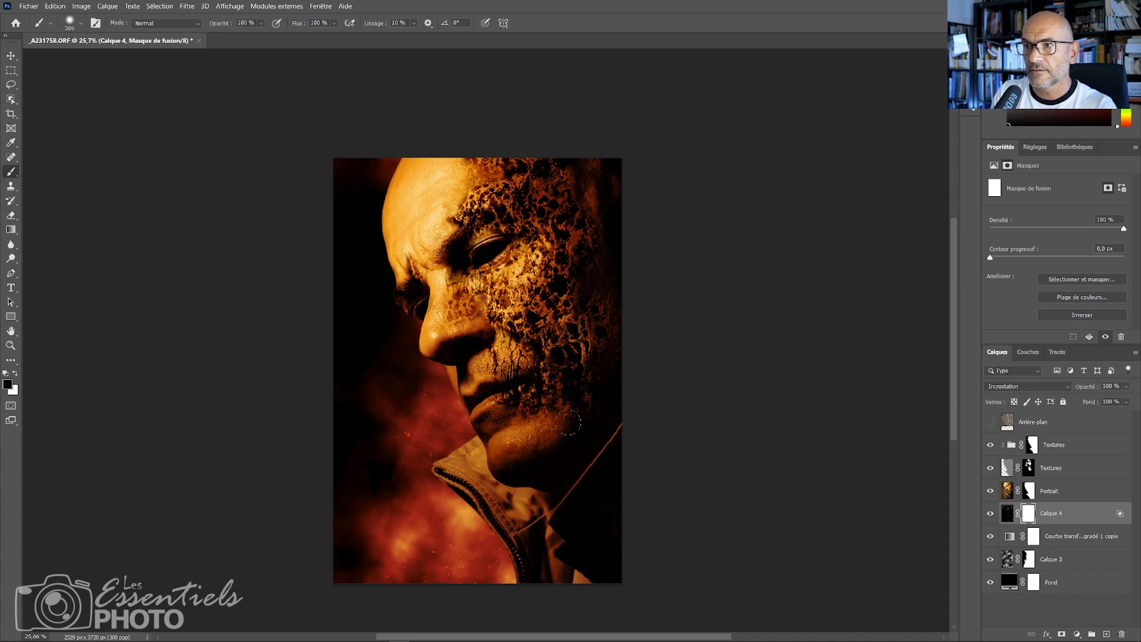
Copy the canvas area of Calque 4's sparks onto a new layer, offset 112 px to the left, in Normal blend mode
{"action": "left_click", "coordinate": [1008, 513]}
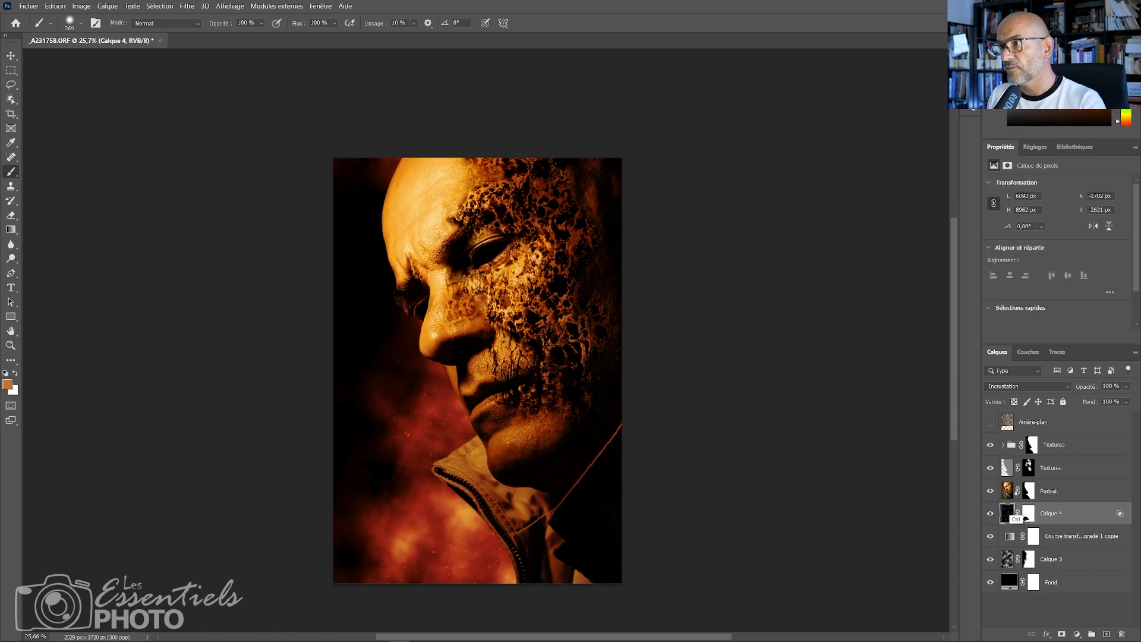
{"action": "key", "text": "ctrl+a"}
{"action": "key", "text": "ctrl+j"}
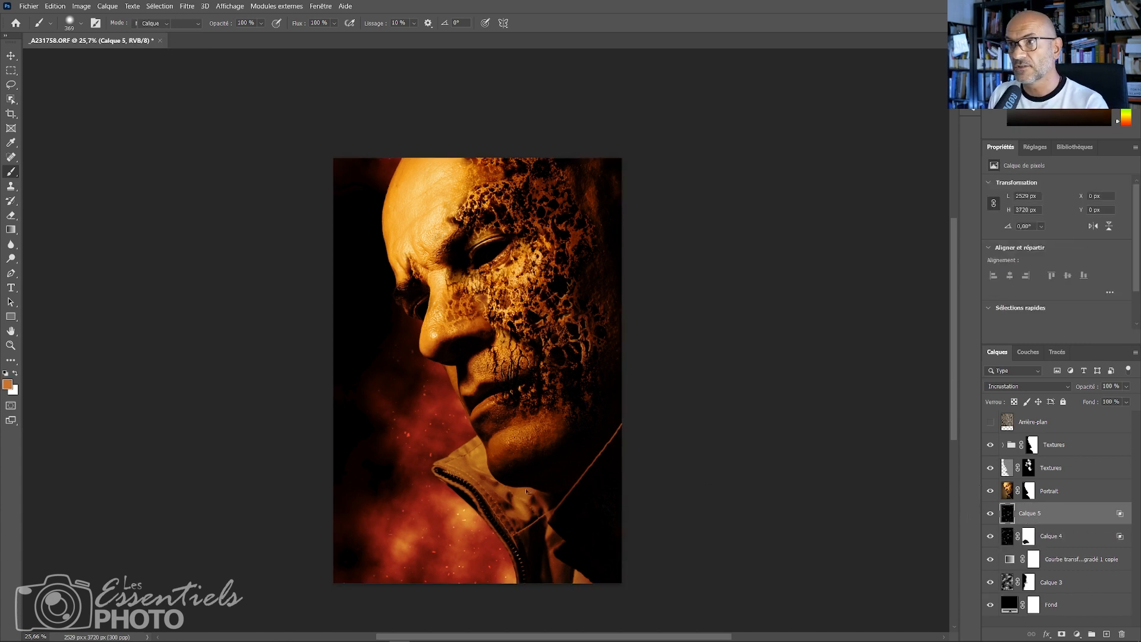
{"action": "key", "text": "v"}
{"action": "left_click_drag", "start_coordinate": [536, 496], "coordinate": [513, 492]}
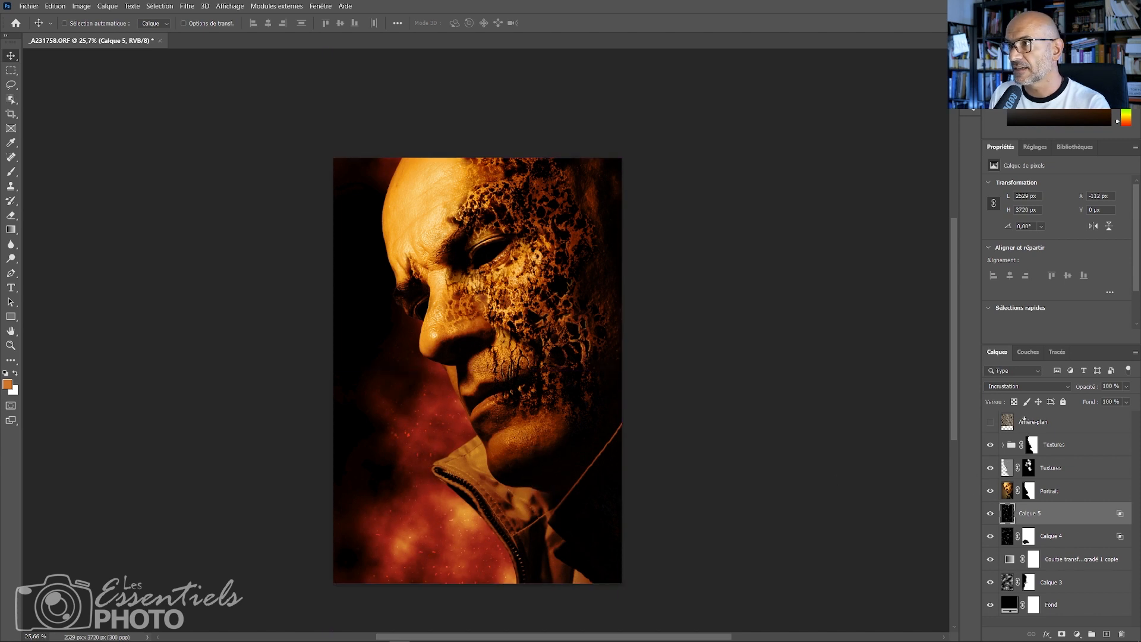
{"action": "left_click", "coordinate": [1033, 387]}
{"action": "left_click", "coordinate": [1016, 375]}
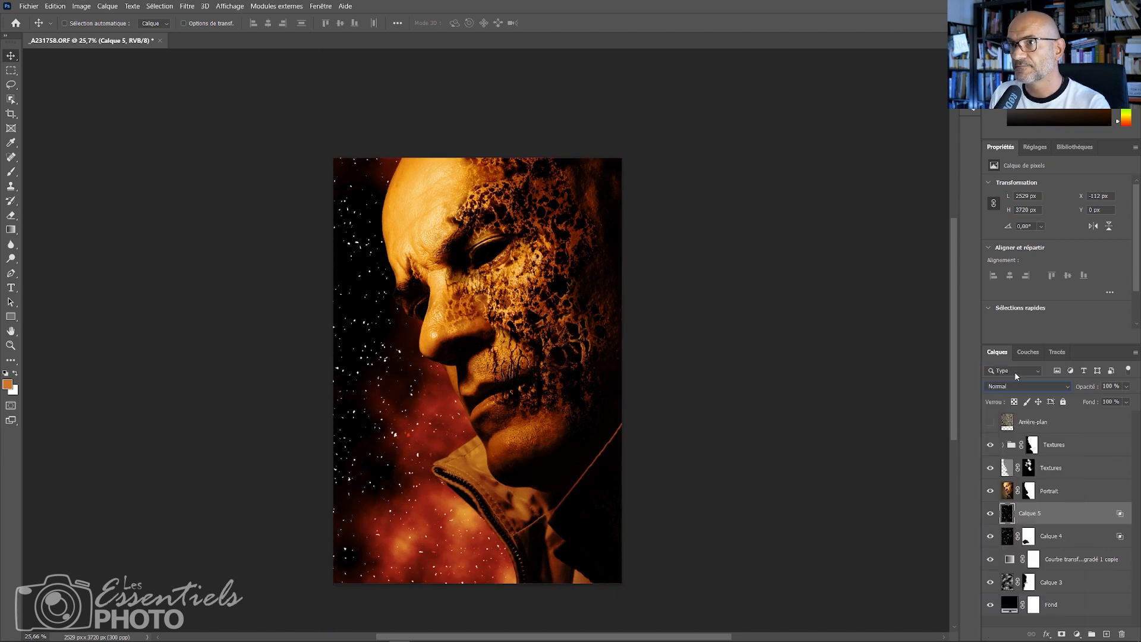
Rotate the Calque 5 sparks slightly and place the gradient map copy above them so they take its fiery colours
{"action": "key", "text": "ctrl"}
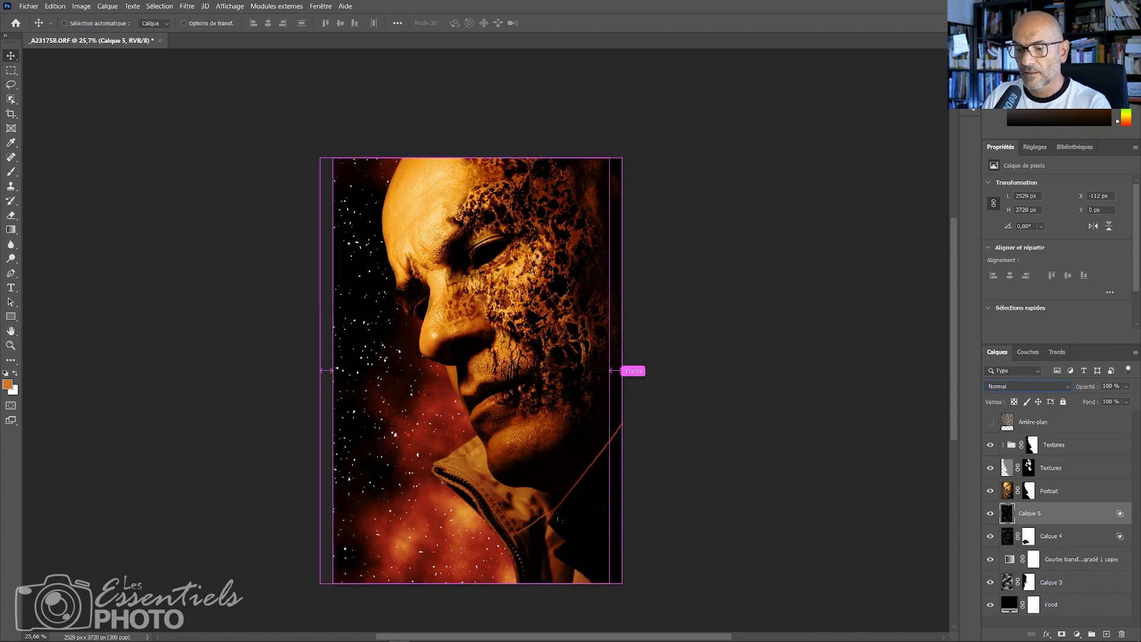
{"action": "key", "text": "ctrl+t"}
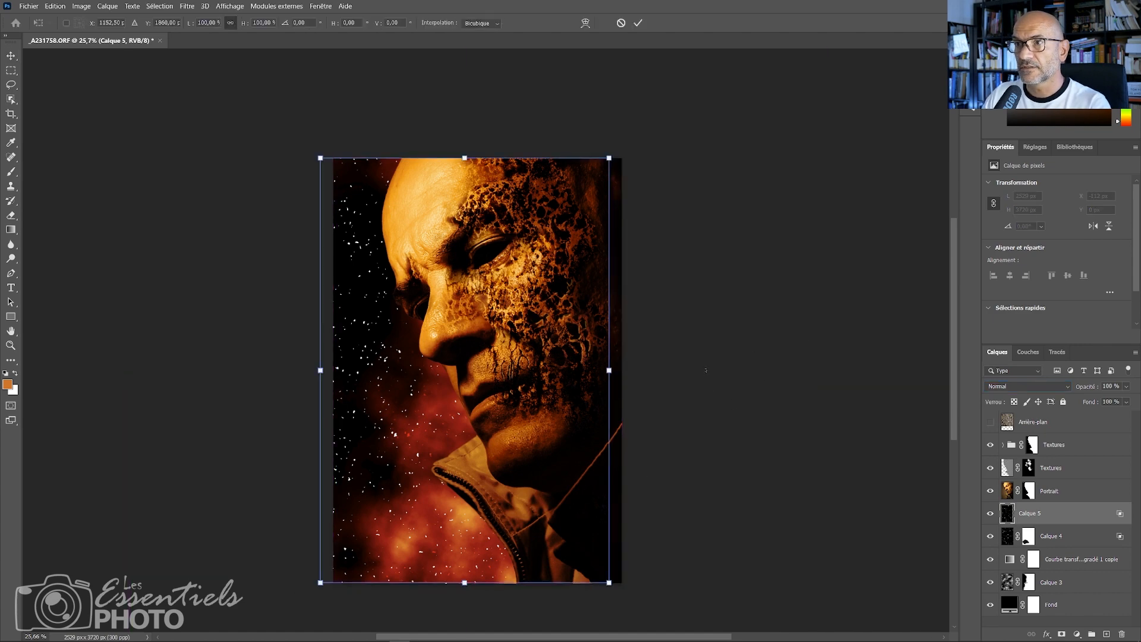
{"action": "key", "text": "Return"}
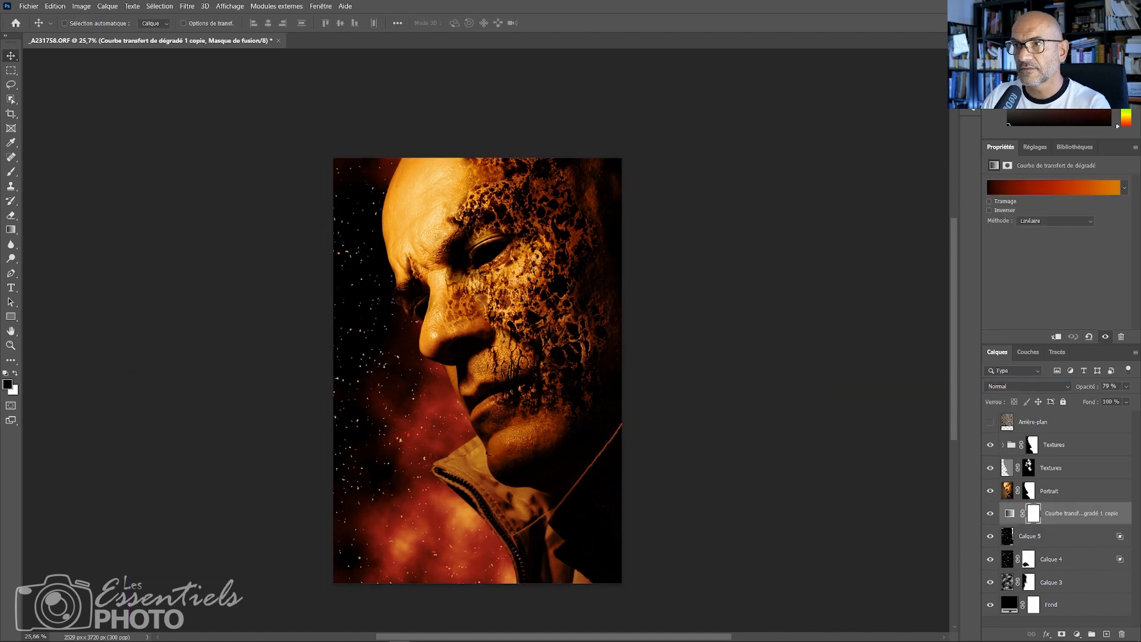
{"action": "left_click", "coordinate": [483, 442]}
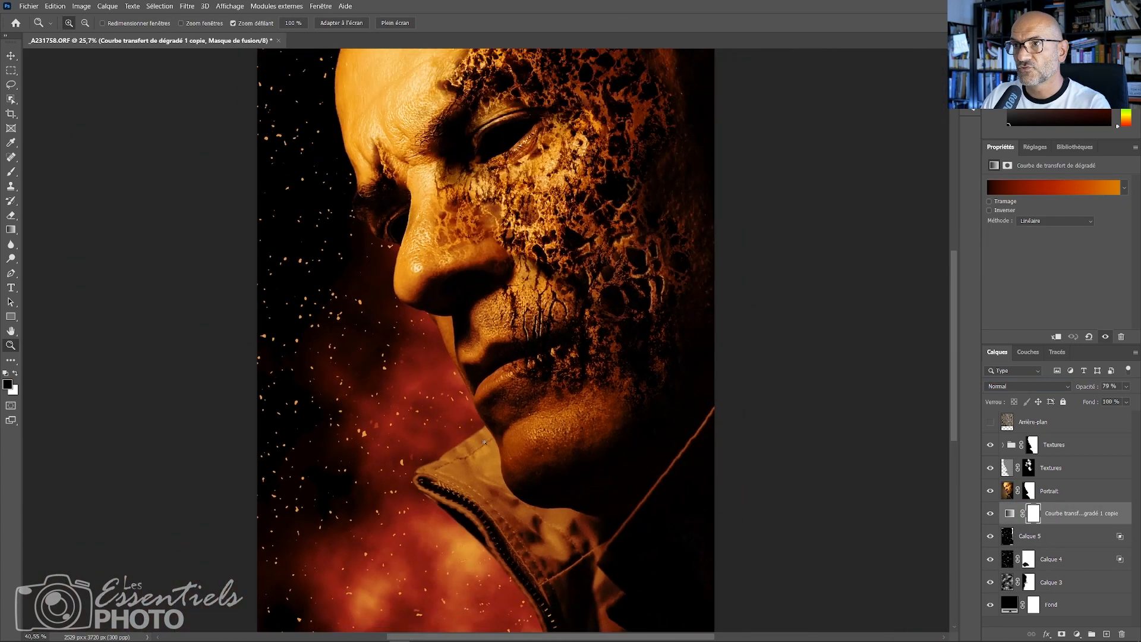
{"action": "left_click_drag", "start_coordinate": [484, 441], "coordinate": [464, 446]}
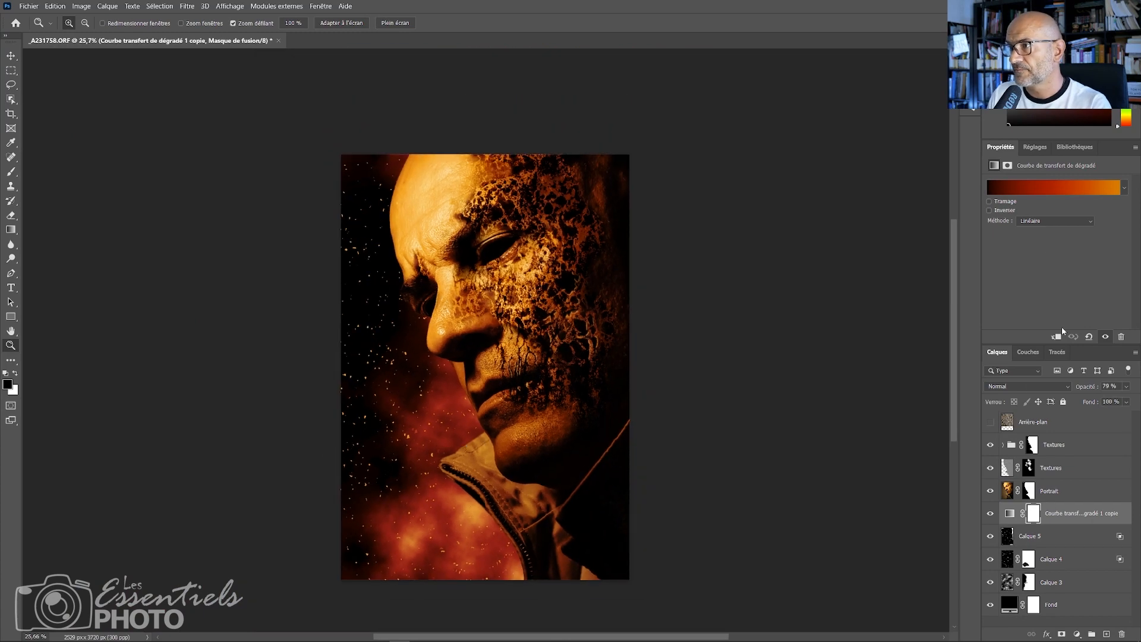
Add a layer mask to Calque 5 and paint it black over the background beside the face to hide most sparks
{"action": "left_click", "coordinate": [1049, 543]}
{"action": "key", "text": "b"}
{"action": "key", "text": "d"}
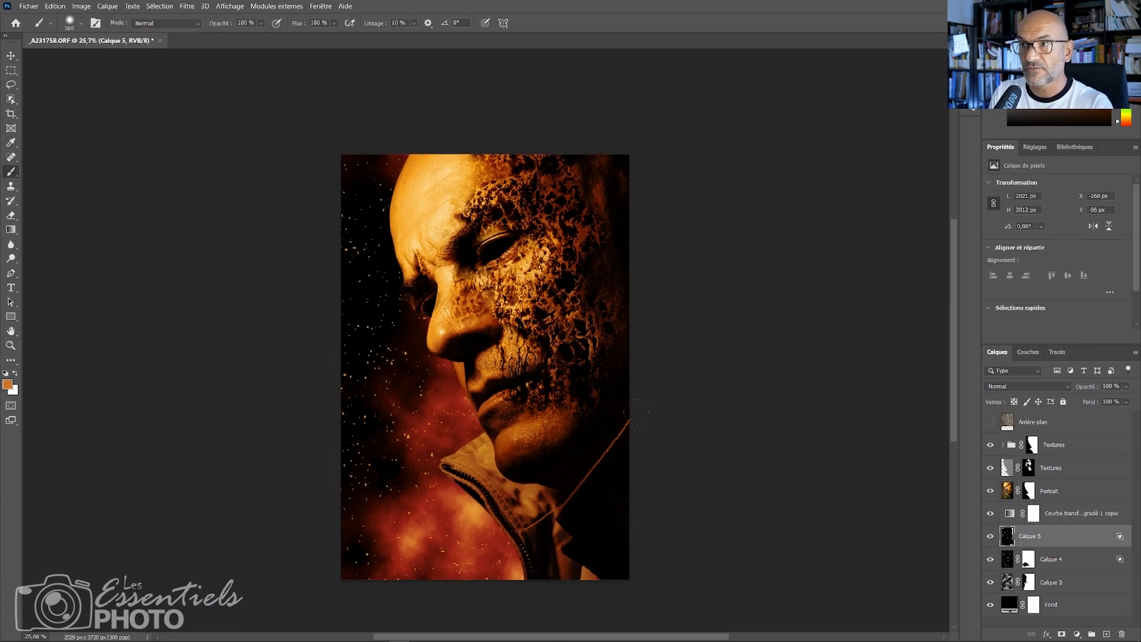
{"action": "left_click", "coordinate": [1062, 634]}
{"action": "left_click_drag", "start_coordinate": [398, 349], "coordinate": [464, 350]}
{"action": "mouse_move", "coordinate": [407, 189]}
{"action": "left_mouse_down"}
{"action": "mouse_move", "coordinate": [335, 236]}
{"action": "mouse_move", "coordinate": [426, 237]}
{"action": "mouse_move", "coordinate": [324, 356]}
{"action": "mouse_move", "coordinate": [390, 287]}
{"action": "mouse_move", "coordinate": [344, 433]}
{"action": "mouse_move", "coordinate": [460, 509]}
{"action": "mouse_move", "coordinate": [383, 502]}
{"action": "mouse_move", "coordinate": [346, 482]}
{"action": "mouse_move", "coordinate": [484, 535]}
{"action": "left_mouse_up"}
{"action": "key", "text": "z"}
{"action": "mouse_move", "coordinate": [536, 481]}
{"action": "left_mouse_down"}
{"action": "mouse_move", "coordinate": [588, 439]}
{"action": "mouse_move", "coordinate": [551, 467]}
{"action": "left_mouse_up"}
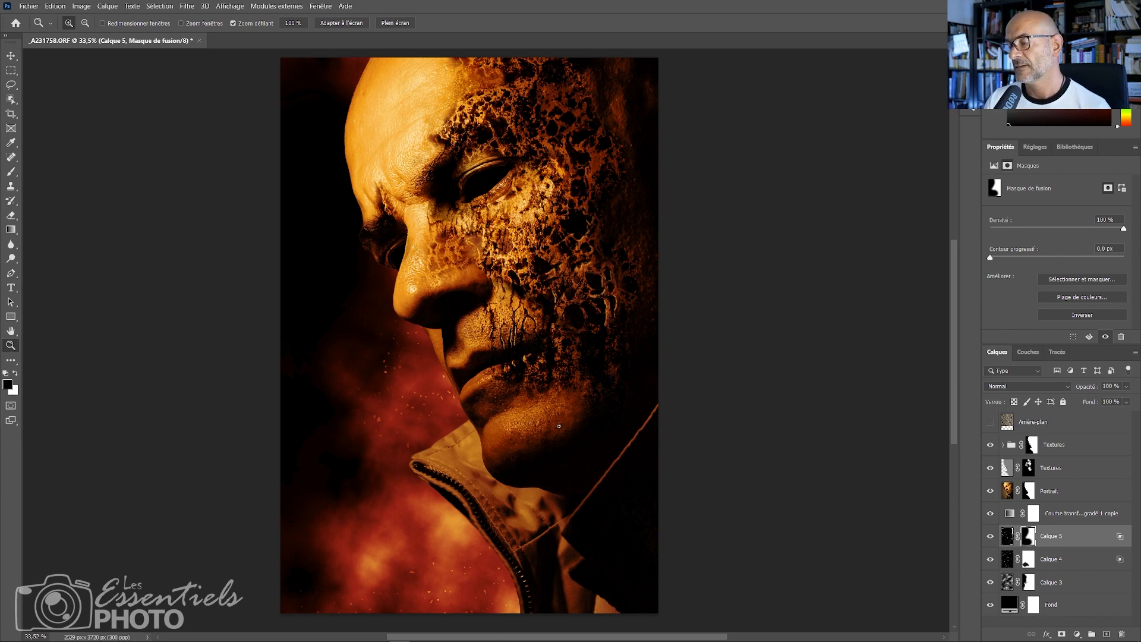
{"action": "left_click_drag", "start_coordinate": [453, 469], "coordinate": [443, 471]}
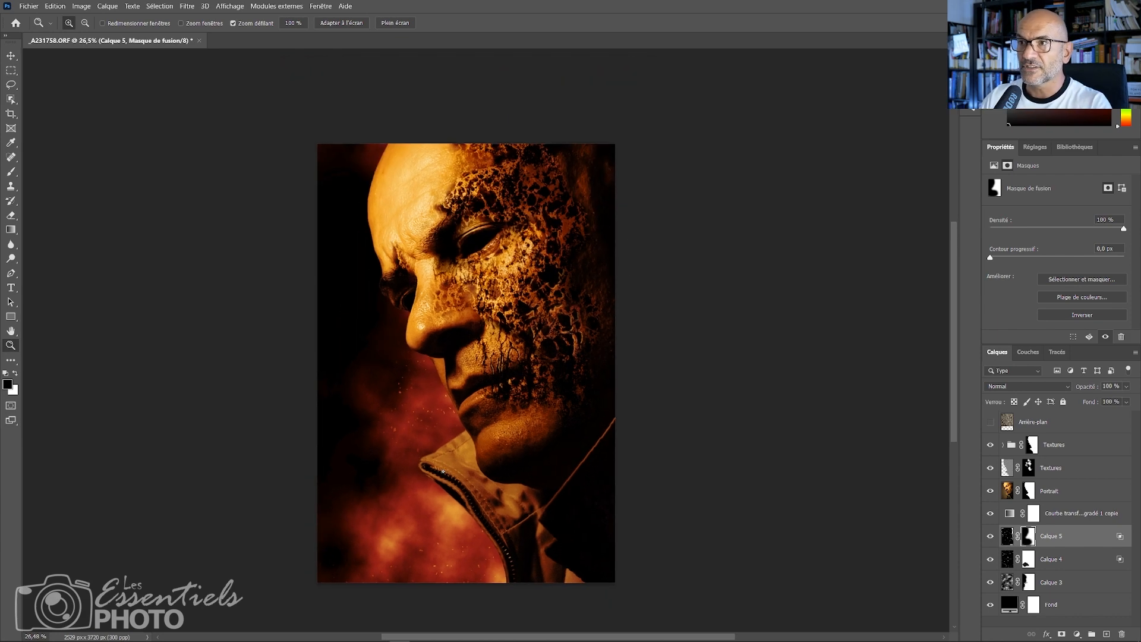
Add the white Arial Black title "LES ESSENTIELS KILLS" above the Textures group, sized 33.07 pt, across the lower part of the poster
{"action": "left_click", "coordinate": [1061, 451]}
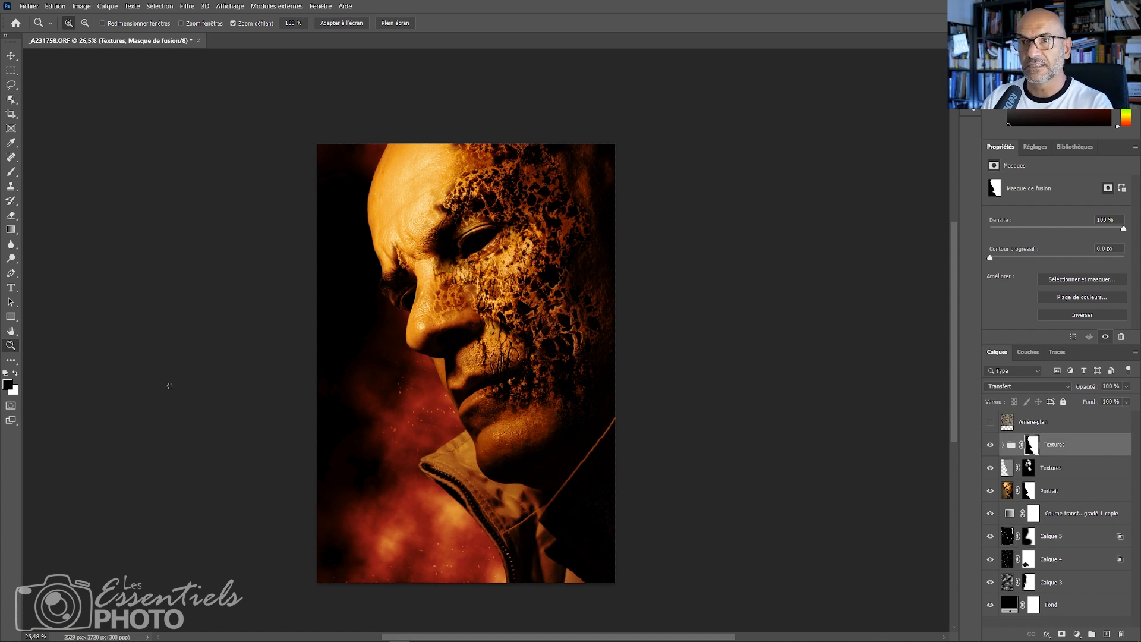
{"action": "key", "text": "t"}
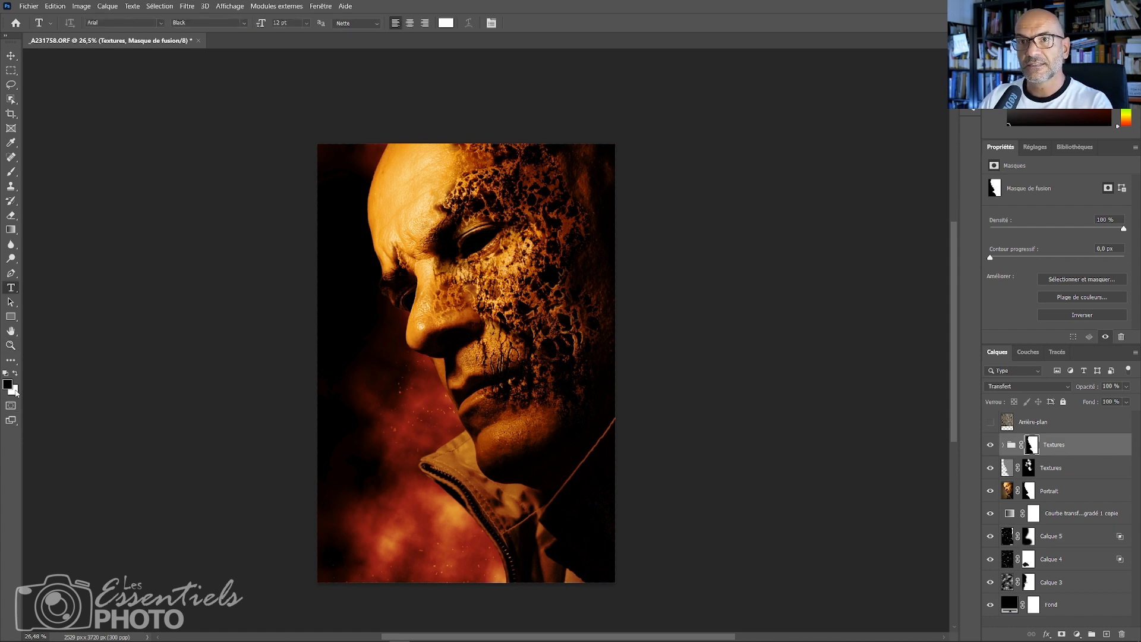
{"action": "left_click", "coordinate": [15, 374]}
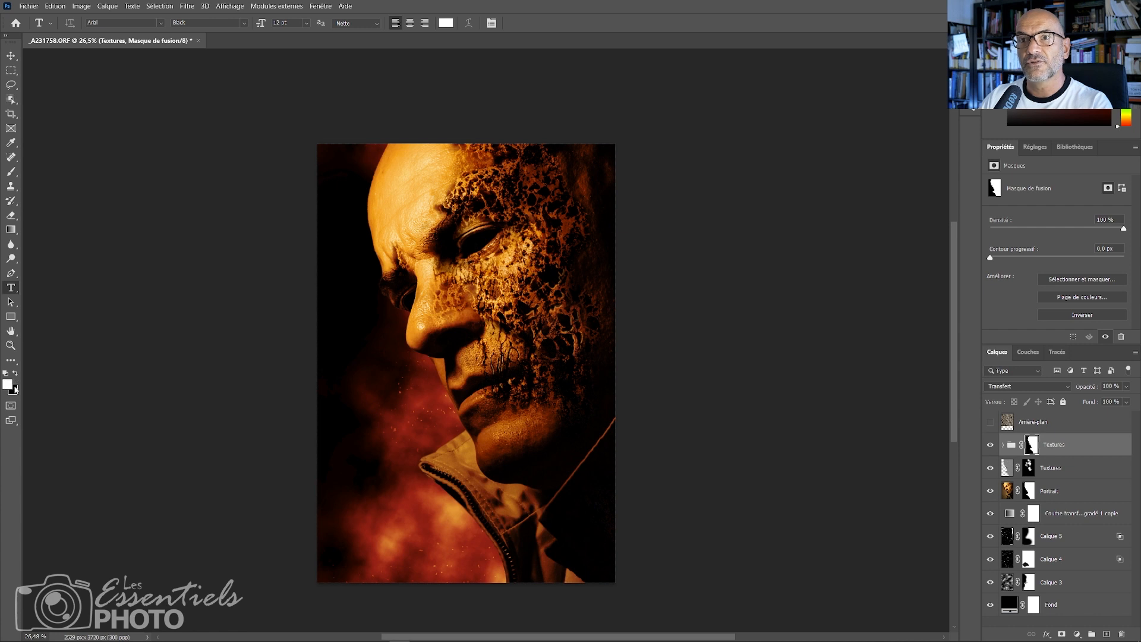
{"action": "left_click", "coordinate": [393, 510]}
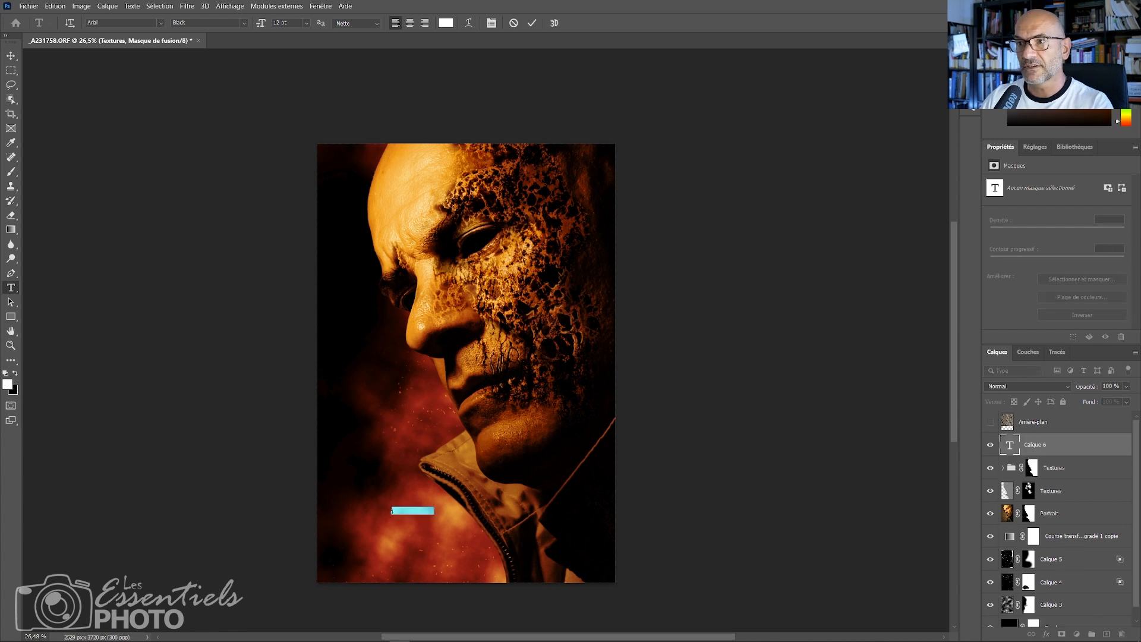
{"action": "type", "text": "Le"}
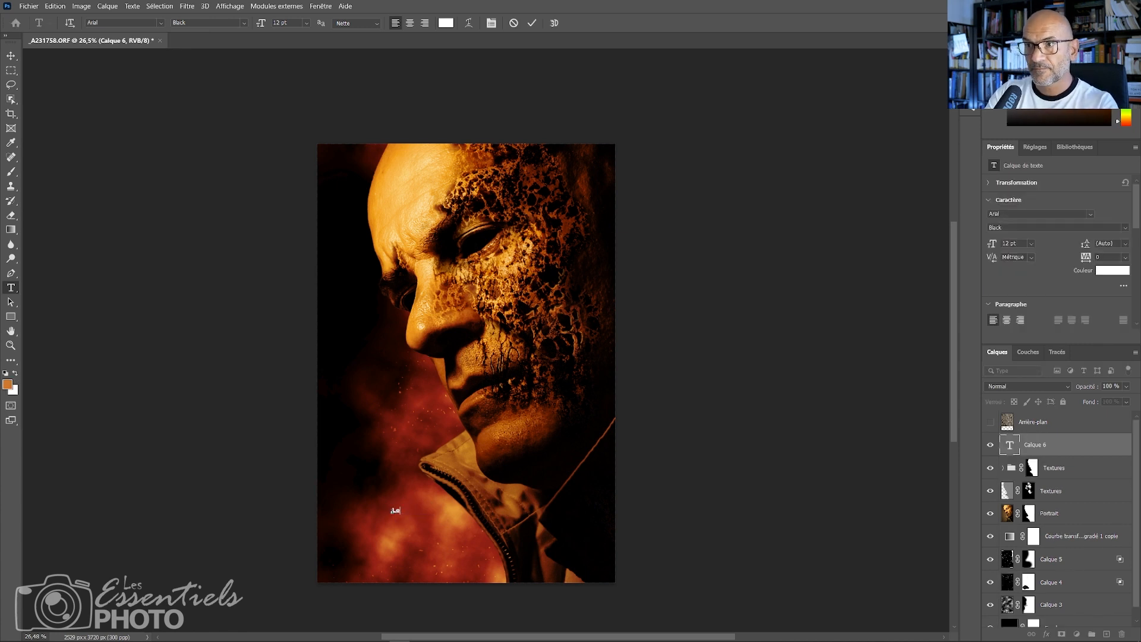
{"action": "type", "text": "S ESSENTIELS KILLS"}
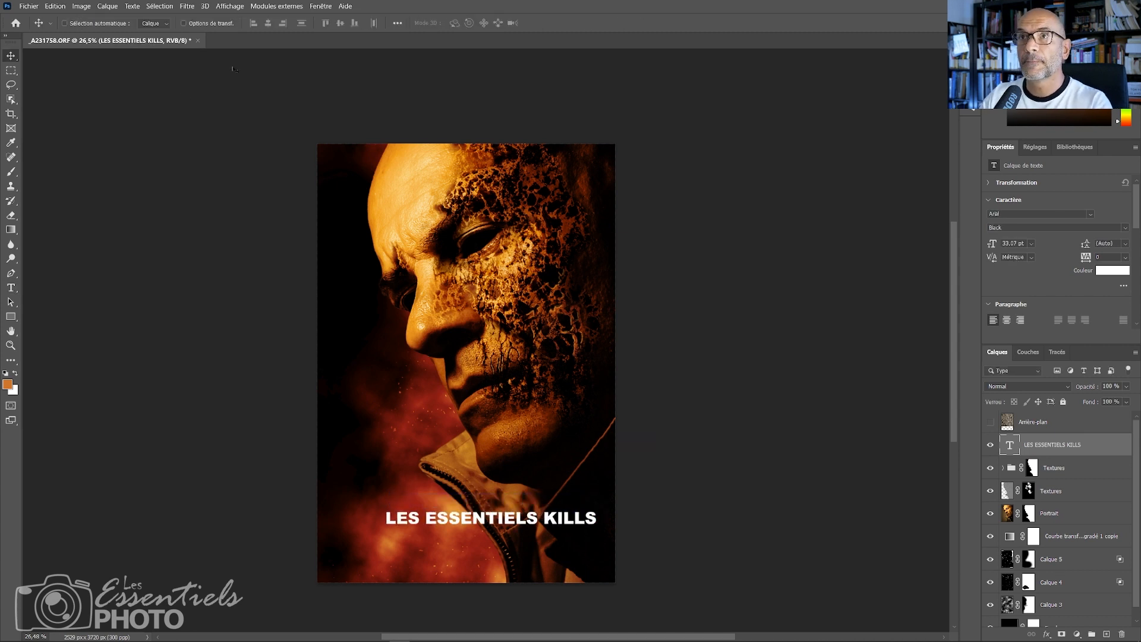
Duplicate the title as an orange "Sur Youtube" line and place it beneath the title, aligned to its right end
{"action": "key", "text": "ctrl+j"}
{"action": "key", "text": "t"}
{"action": "triple_click", "coordinate": [522, 535]}
{"action": "type", "text": "Sur Youtube"}
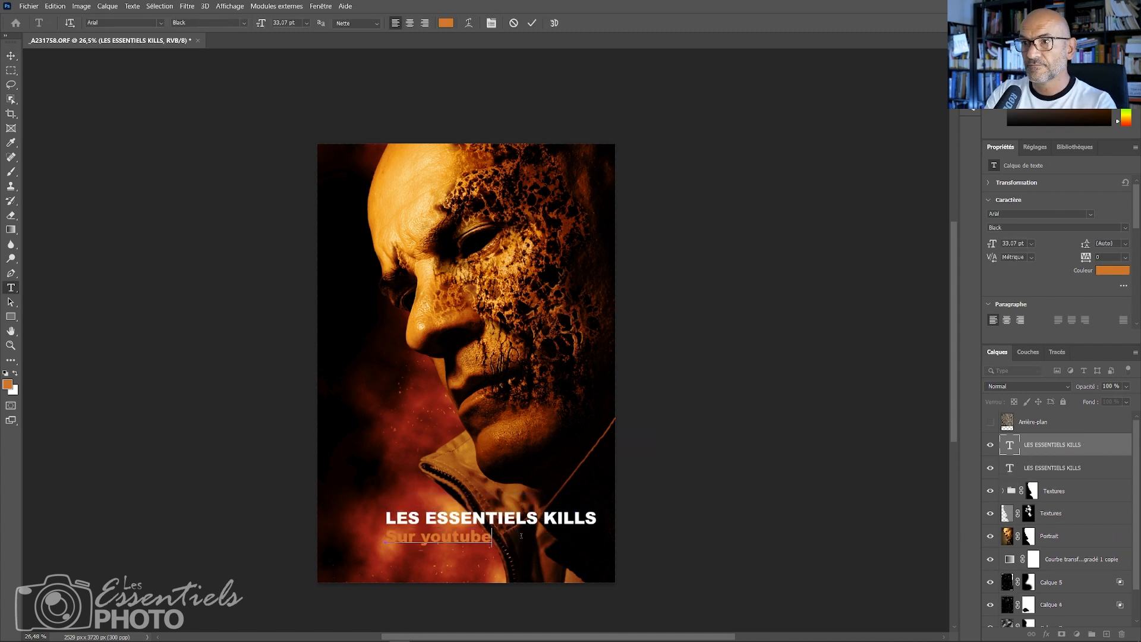
{"action": "key", "text": "ctrl+Return"}
{"action": "key", "text": "v"}
{"action": "left_click_drag", "start_coordinate": [424, 560], "coordinate": [526, 559]}
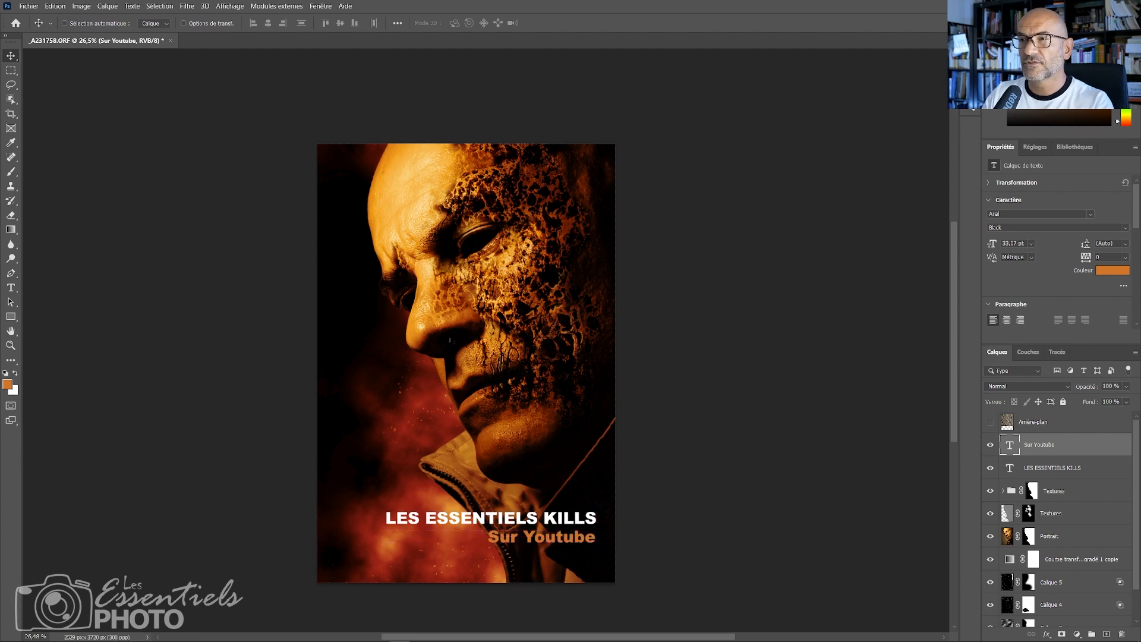
Switch to Bridge to compare with the Halloween Kills poster, and return to Photoshop to examine the composition up close
{"action": "key", "text": "alt+Tab"}
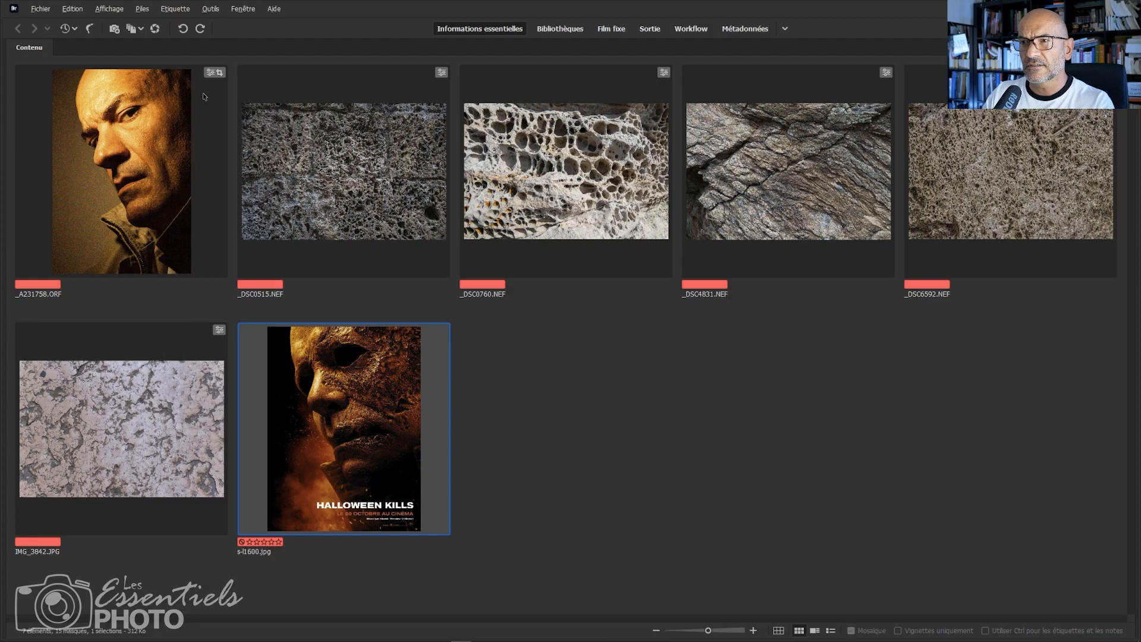
{"action": "key", "text": "alt+Tab"}
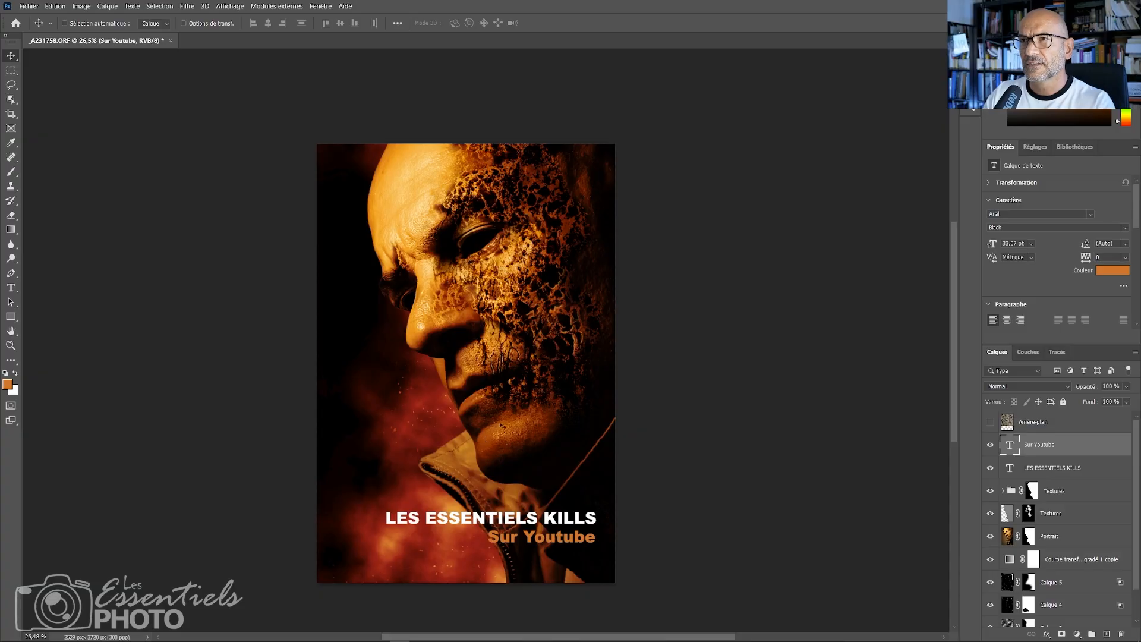
{"action": "key", "text": "z"}
{"action": "left_click_drag", "start_coordinate": [501, 425], "coordinate": [568, 416]}
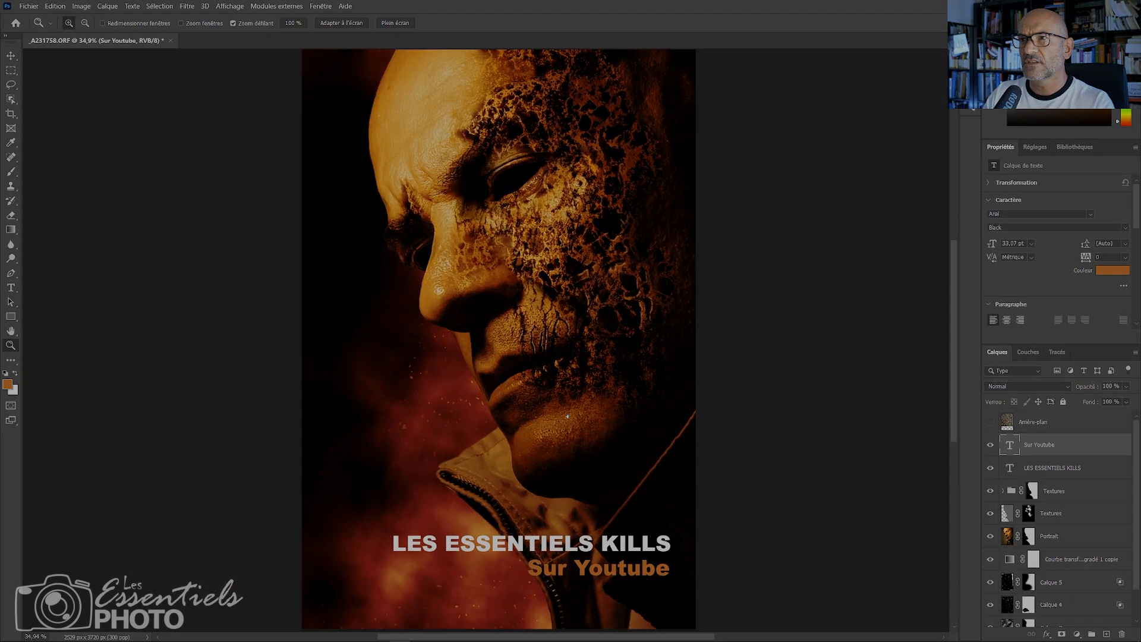